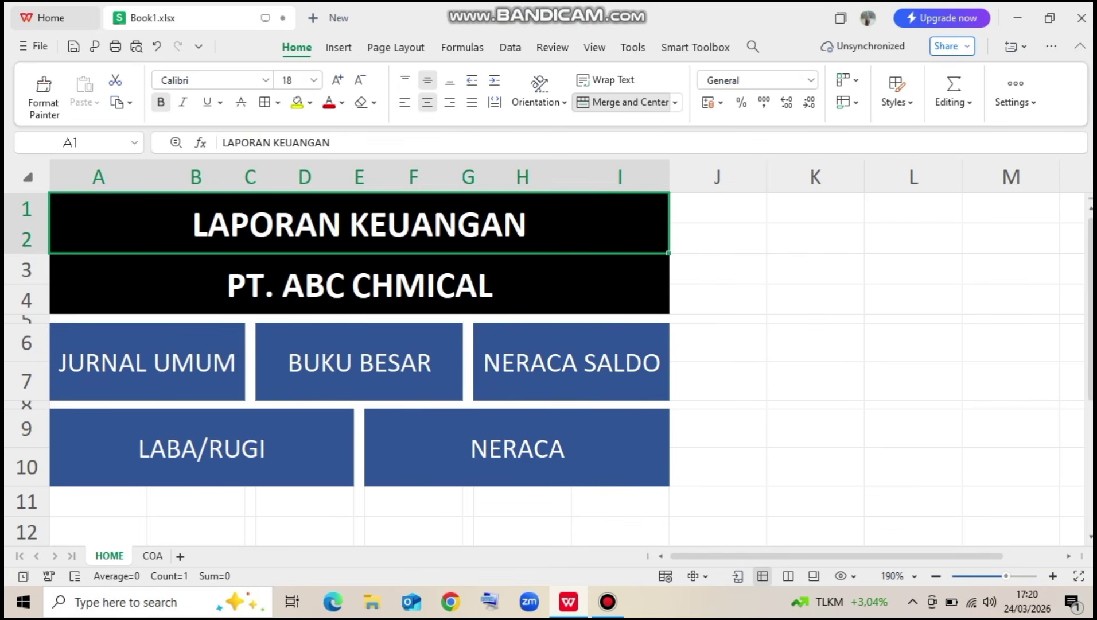
# Correct the company name in the second title row of the HOME sheet to "PT. ABC CHEMICAL"
pyautogui.doubleClick(394, 284)
pyautogui.write('E')
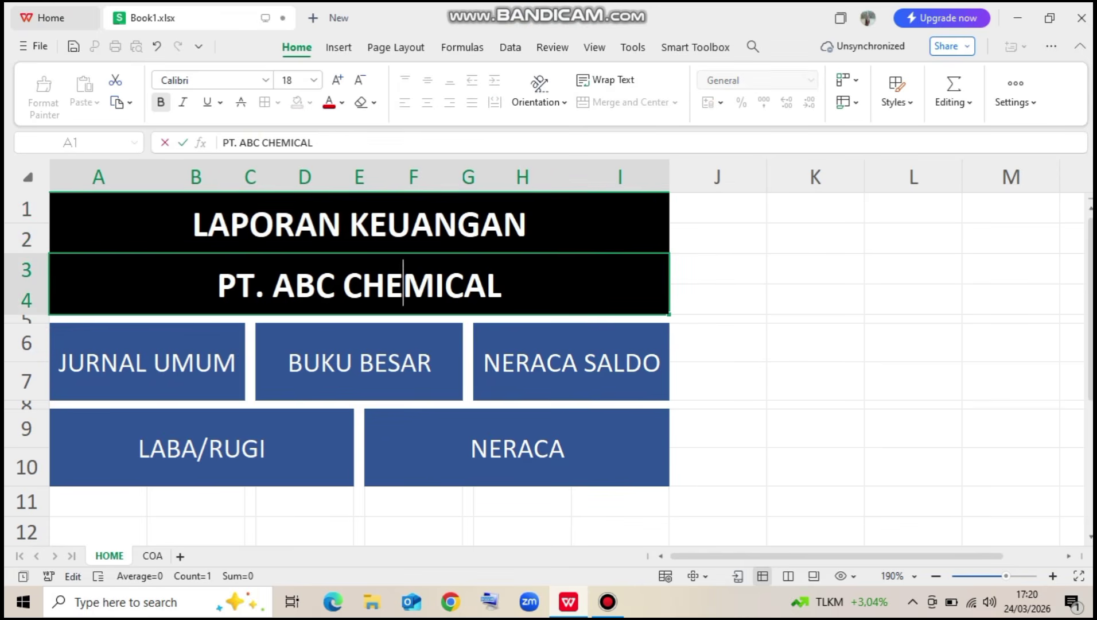
pyautogui.press('Return')
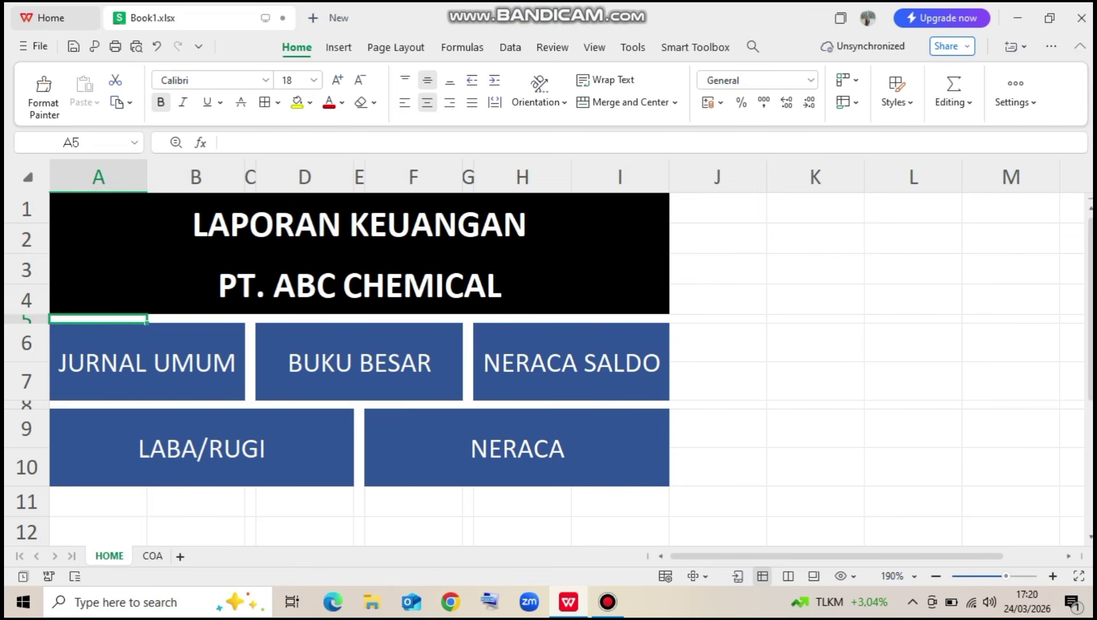
# Look over the five report blocks on the HOME sheet, from JURNAL UMUM to NERACA
pyautogui.click(147, 362)
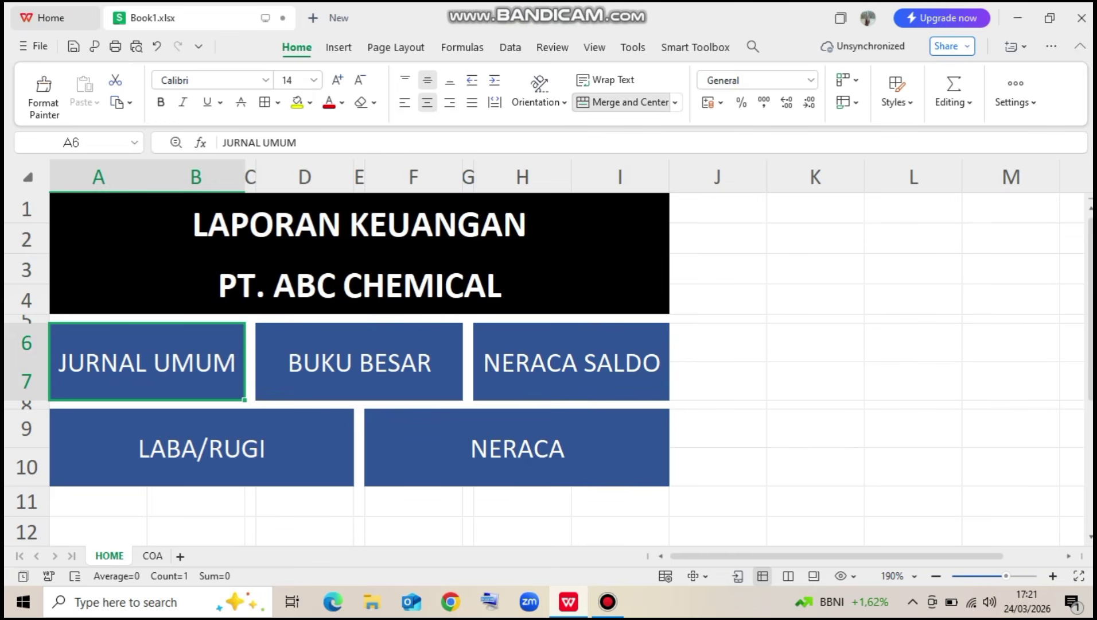
pyautogui.click(360, 362)
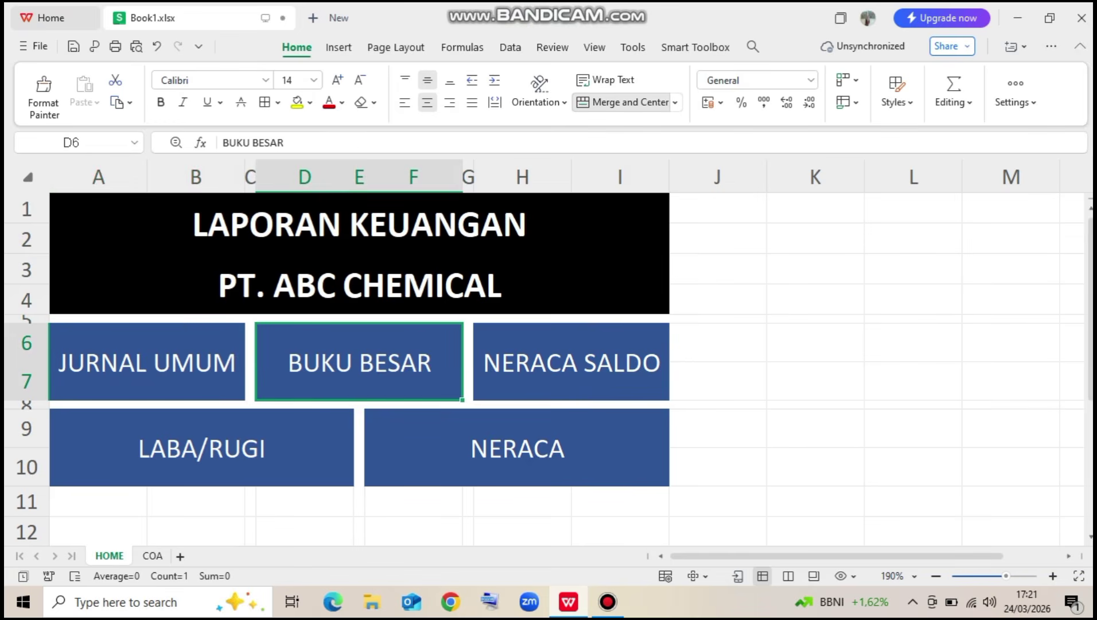
pyautogui.click(571, 362)
pyautogui.click(202, 447)
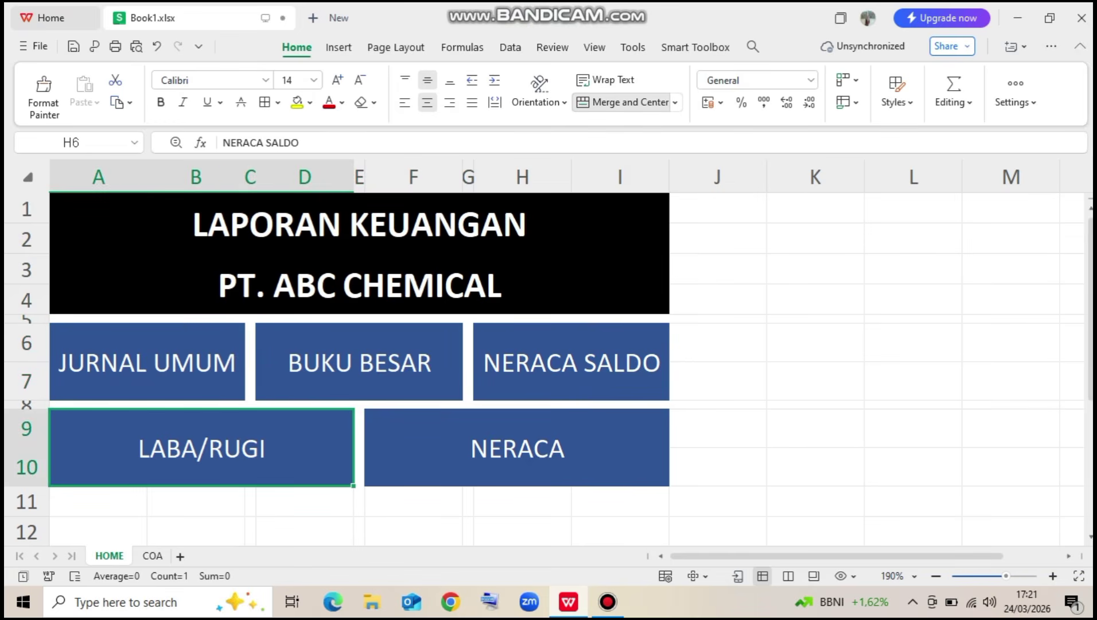
pyautogui.click(517, 448)
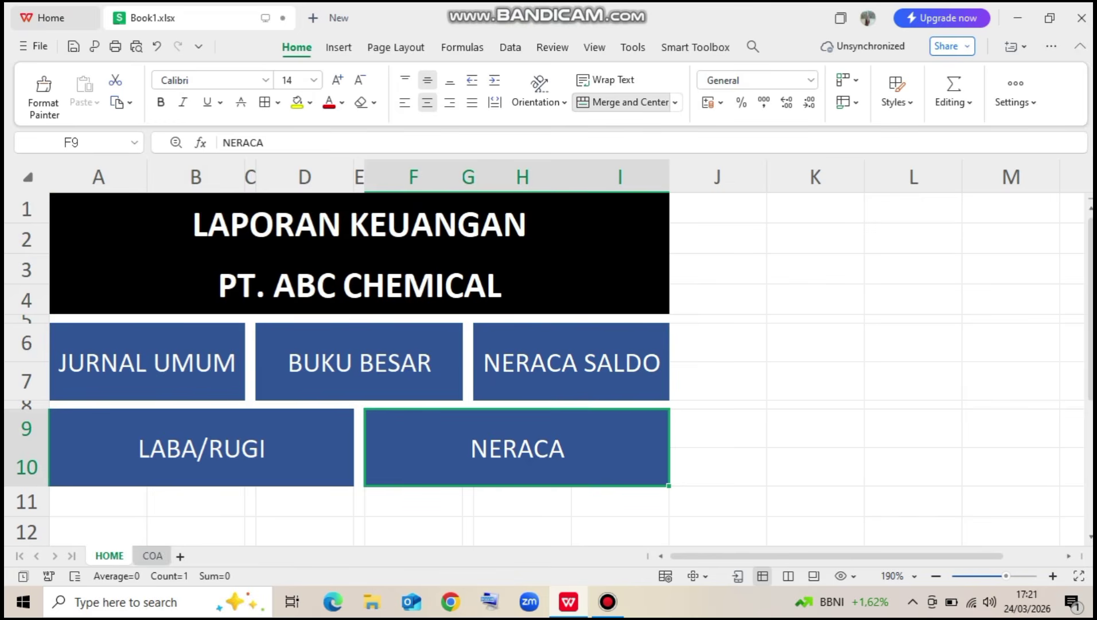
# Examine the account codes, names and categories in the chart of accounts on the COA sheet
pyautogui.click(153, 555)
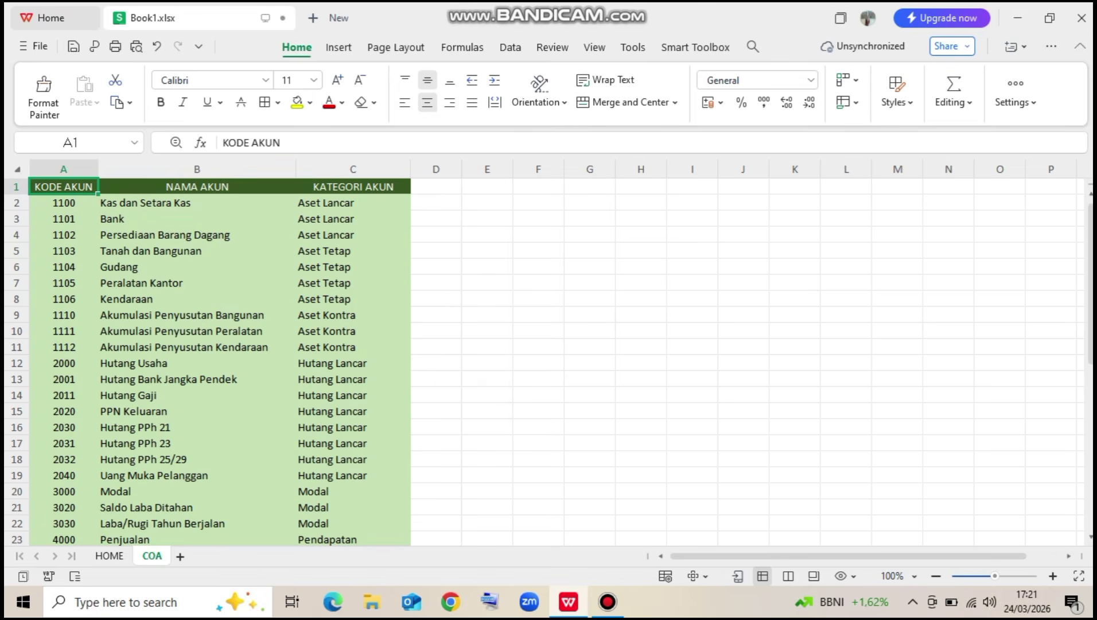
pyautogui.click(196, 234)
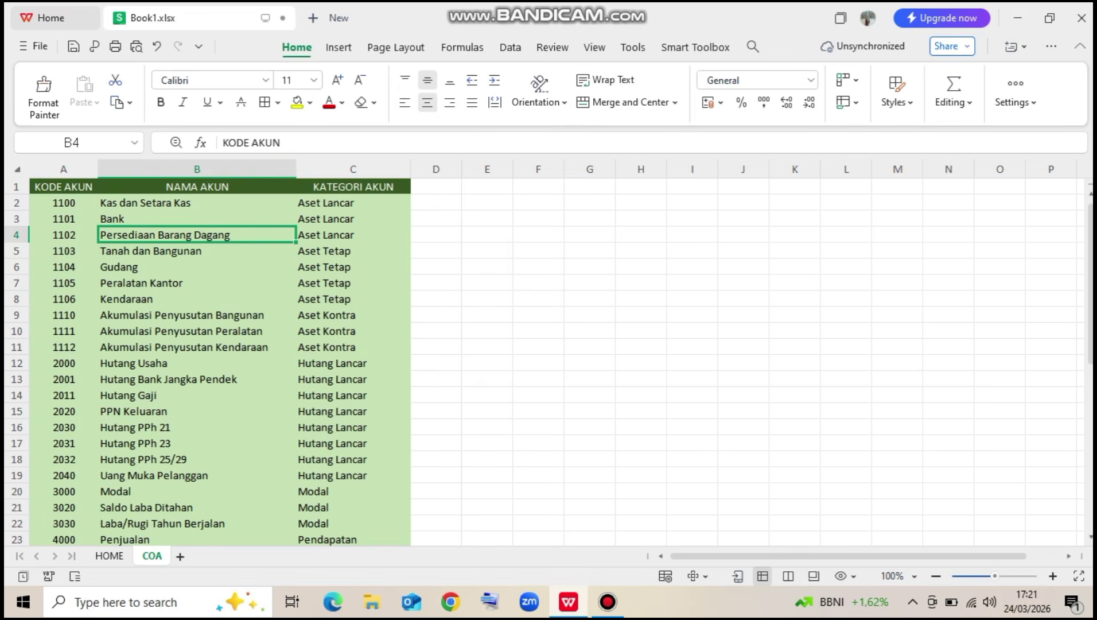
pyautogui.click(197, 203)
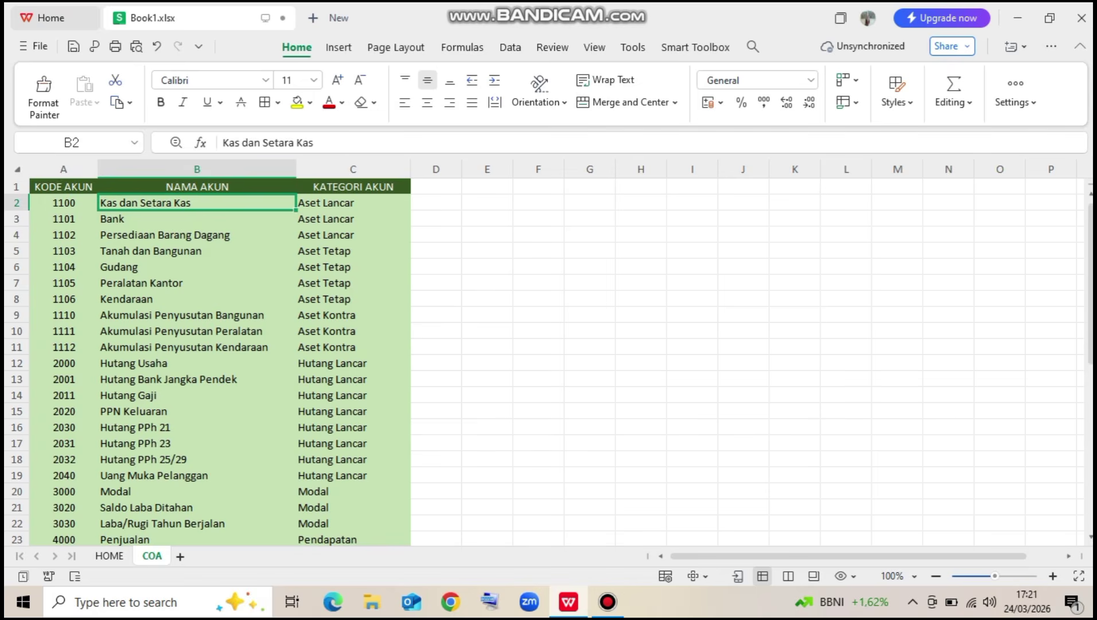
pyautogui.scroll(-2, 230, 361)
pyautogui.scroll(-3, 230, 362)
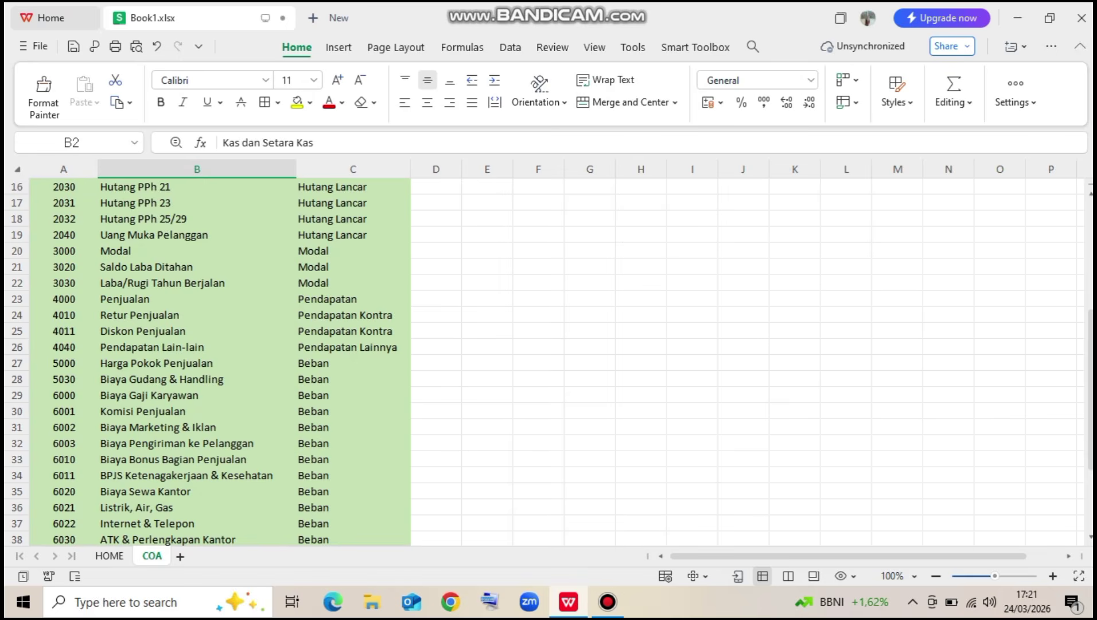
pyautogui.scroll(-4, 229, 361)
pyautogui.scroll(6, 230, 362)
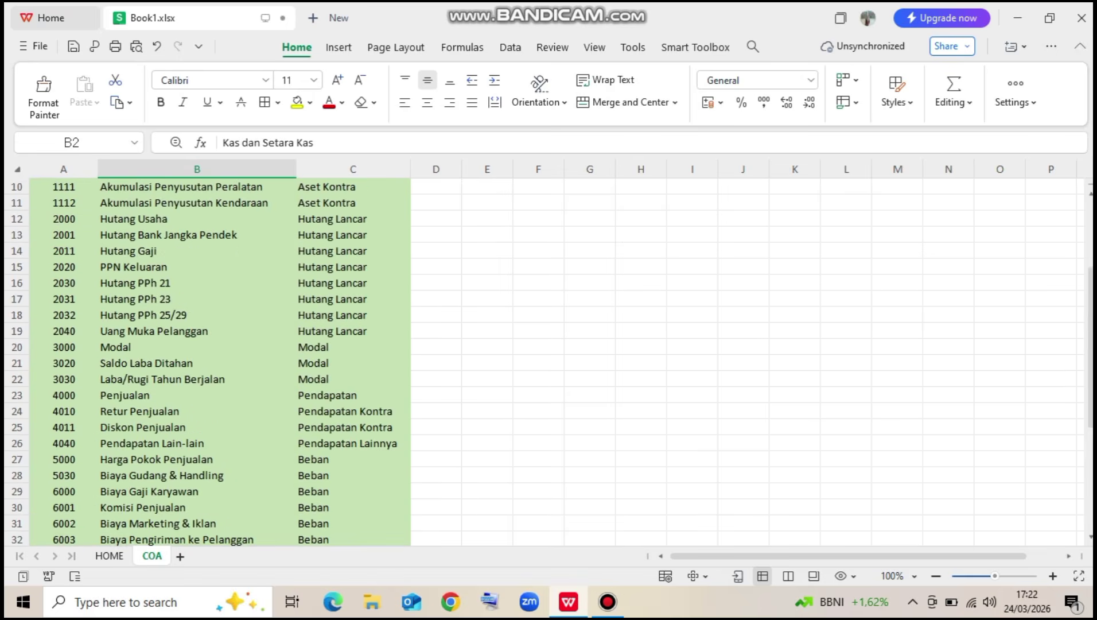
pyautogui.scroll(3, 229, 361)
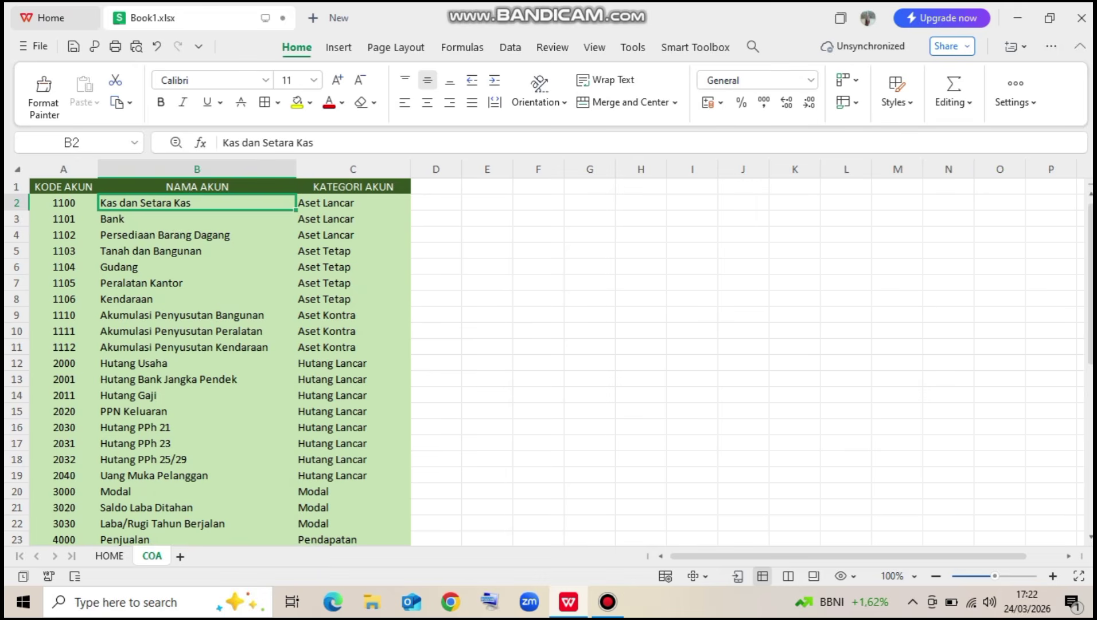
pyautogui.click(197, 234)
pyautogui.click(353, 219)
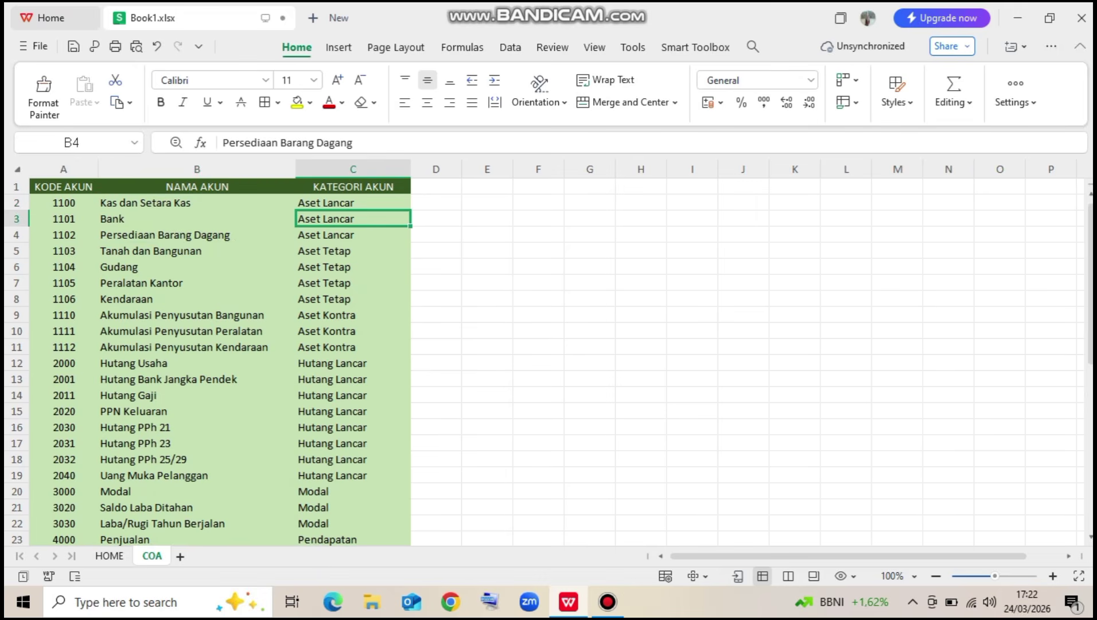
pyautogui.click(353, 202)
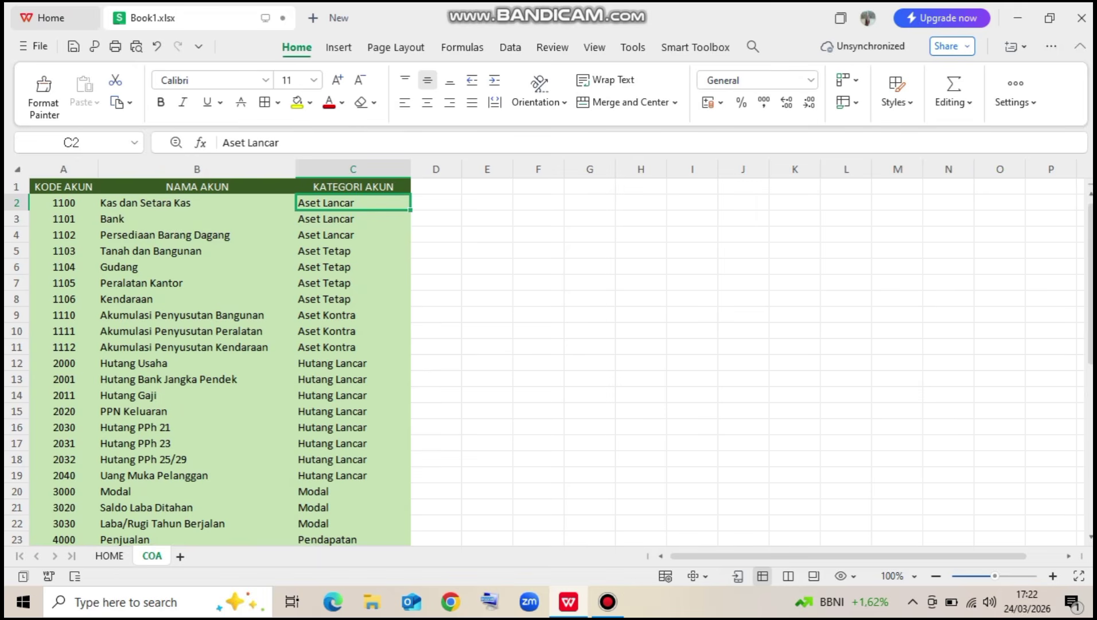
pyautogui.scroll(-2, 230, 356)
pyautogui.scroll(2, 229, 356)
pyautogui.click(196, 219)
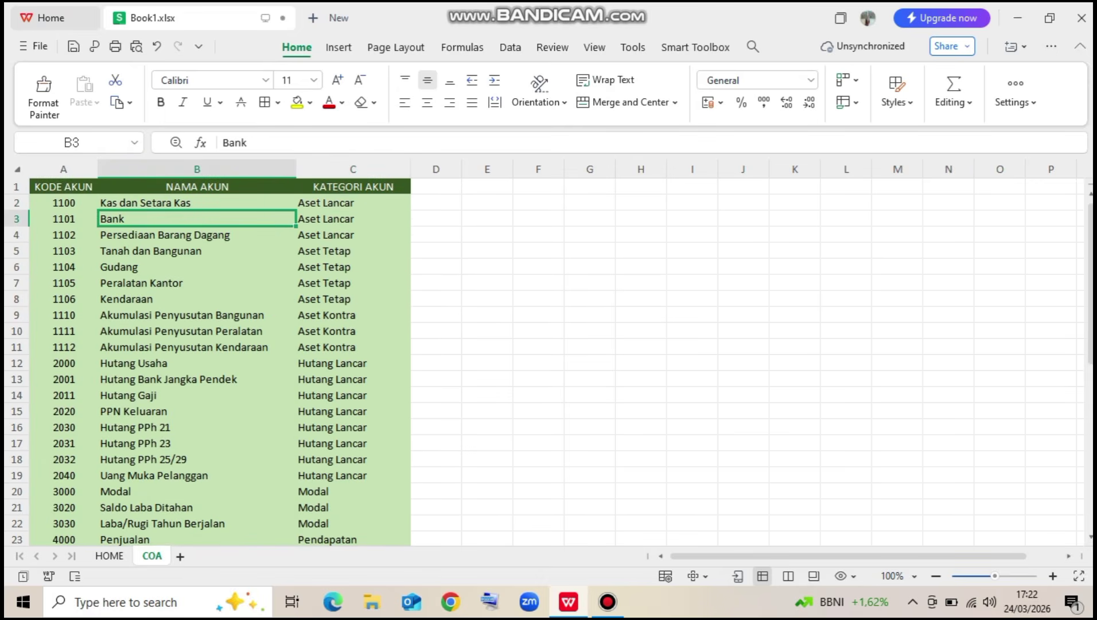
pyautogui.scroll(-3, 229, 356)
pyautogui.scroll(3, 230, 355)
# Add a new sheet after COA and name it JURNAL UMUM
pyautogui.click(180, 556)
pyautogui.doubleClick(197, 556)
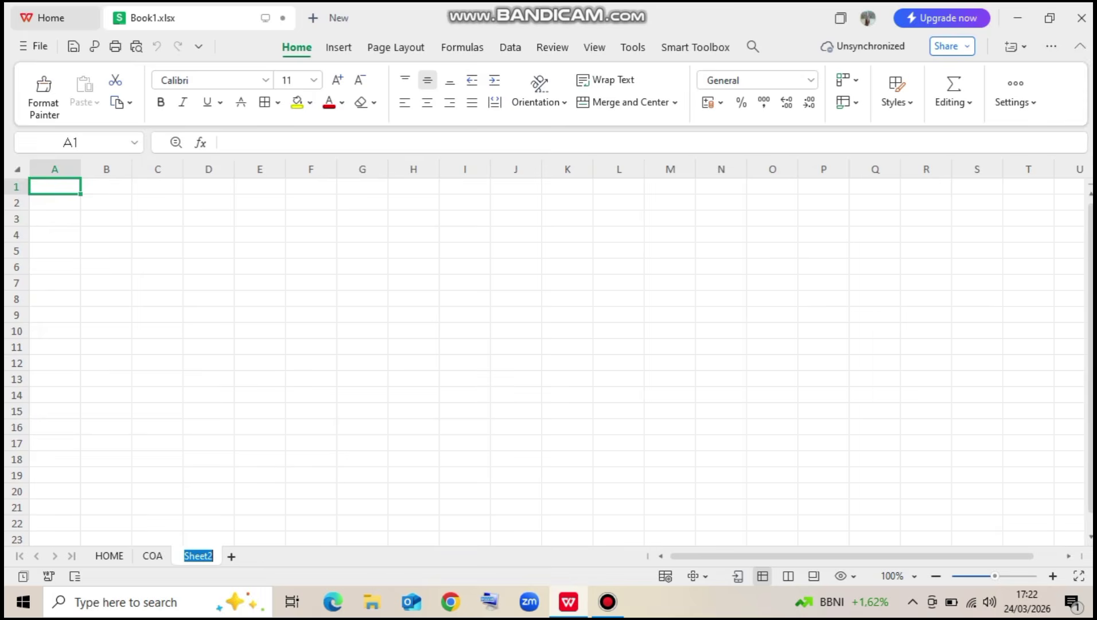
pyautogui.write('JURNA')
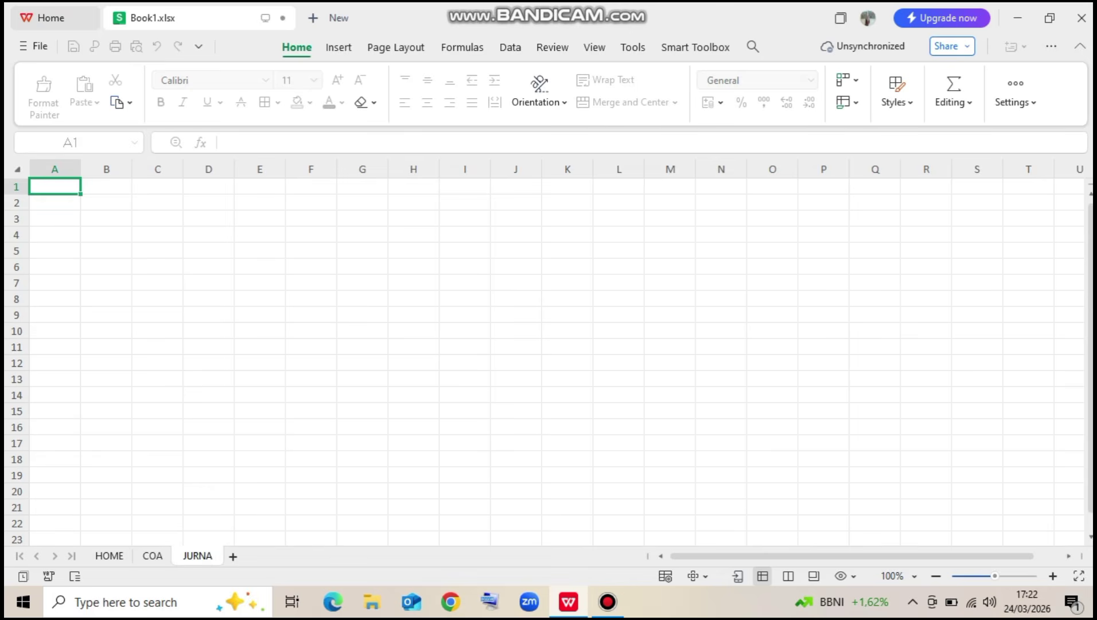
pyautogui.write('L UMUM')
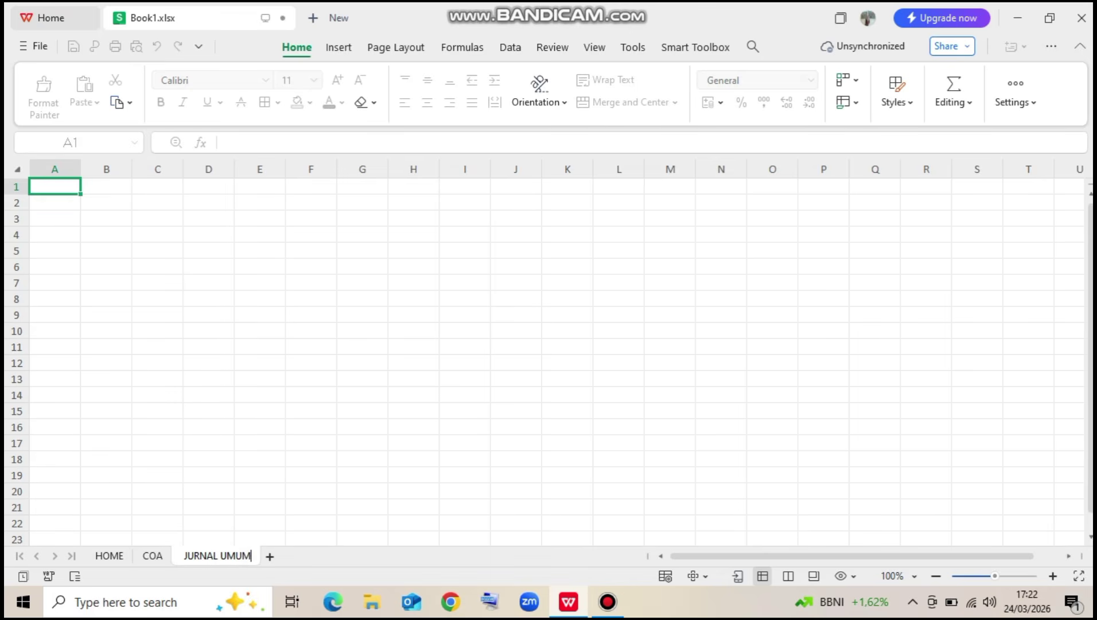
pyautogui.press('Return')
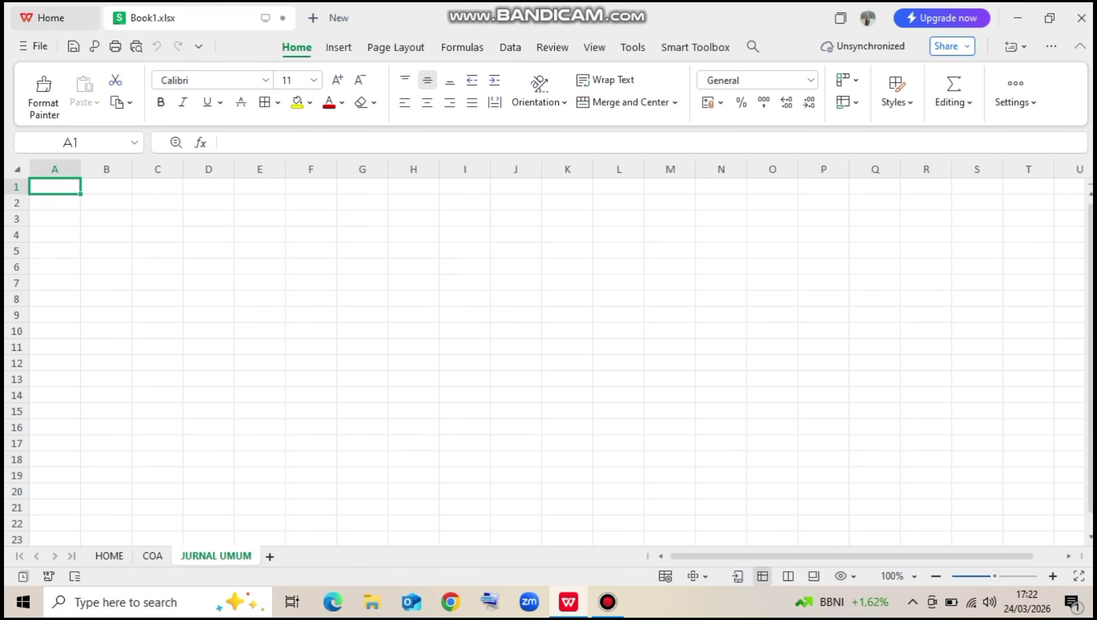
# Enter the headers TANGGAL, KETERANGAN, NAMA AKUN, DEBIT and KREDIT in A1:E1 and widen columns A to E to fit them
pyautogui.write('TANGGAL')
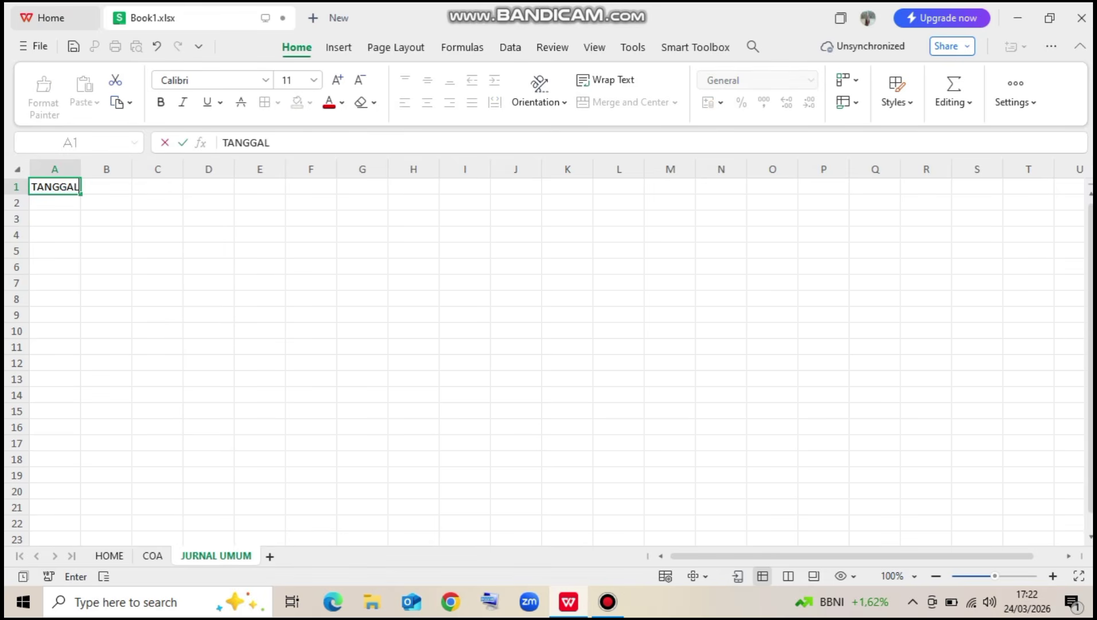
pyautogui.press('Return')
pyautogui.press('Up')
pyautogui.press('Right')
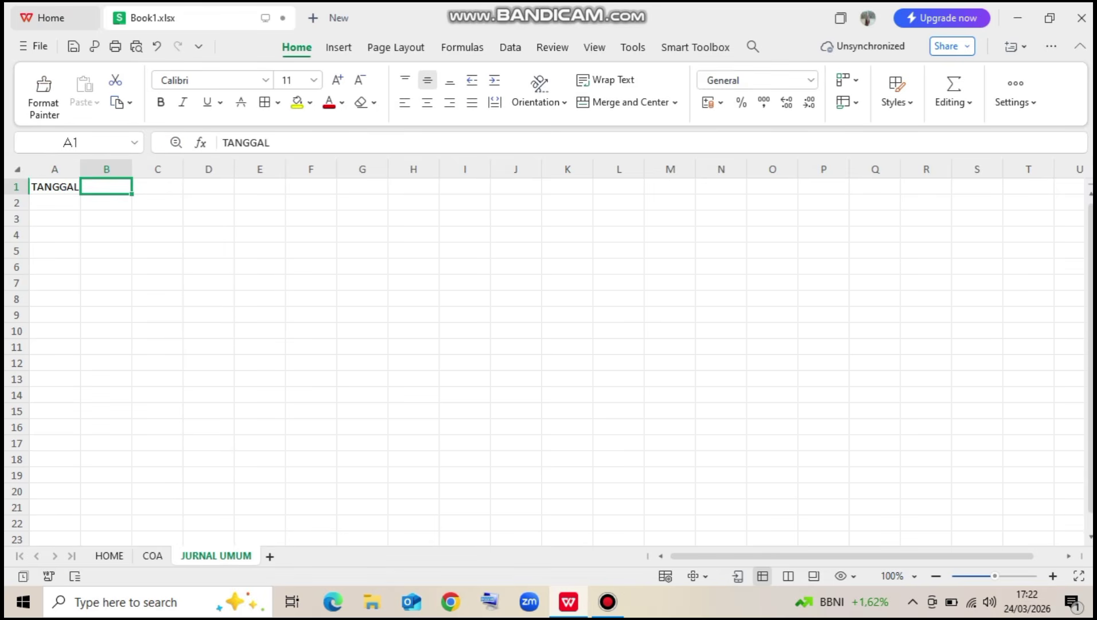
pyautogui.write('KETERANGAN')
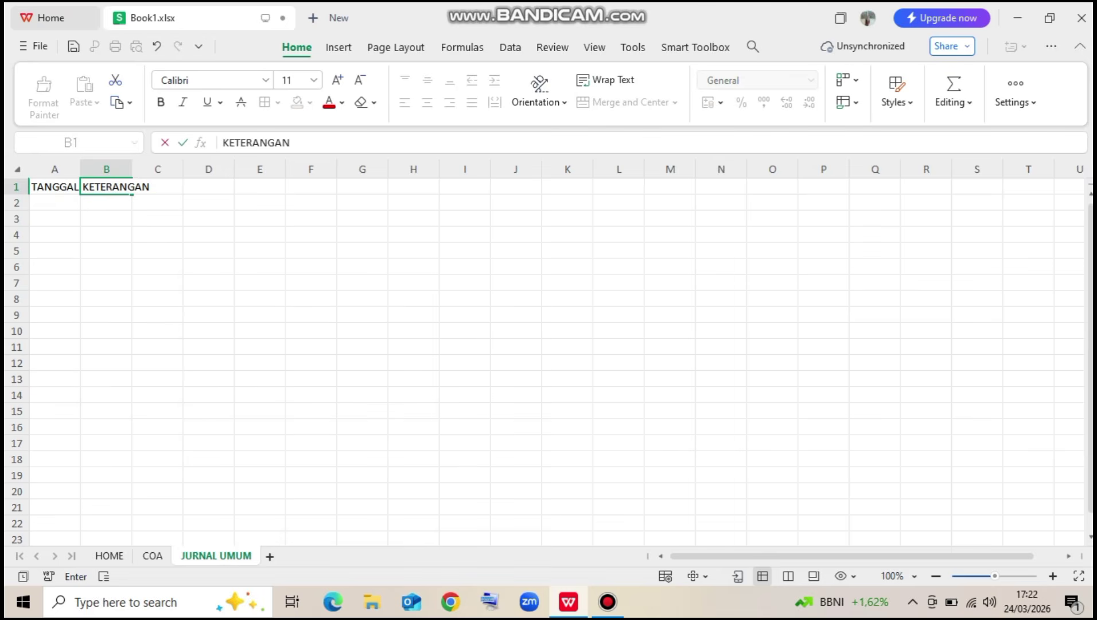
pyautogui.press('Right')
pyautogui.write('NAMA AKUN')
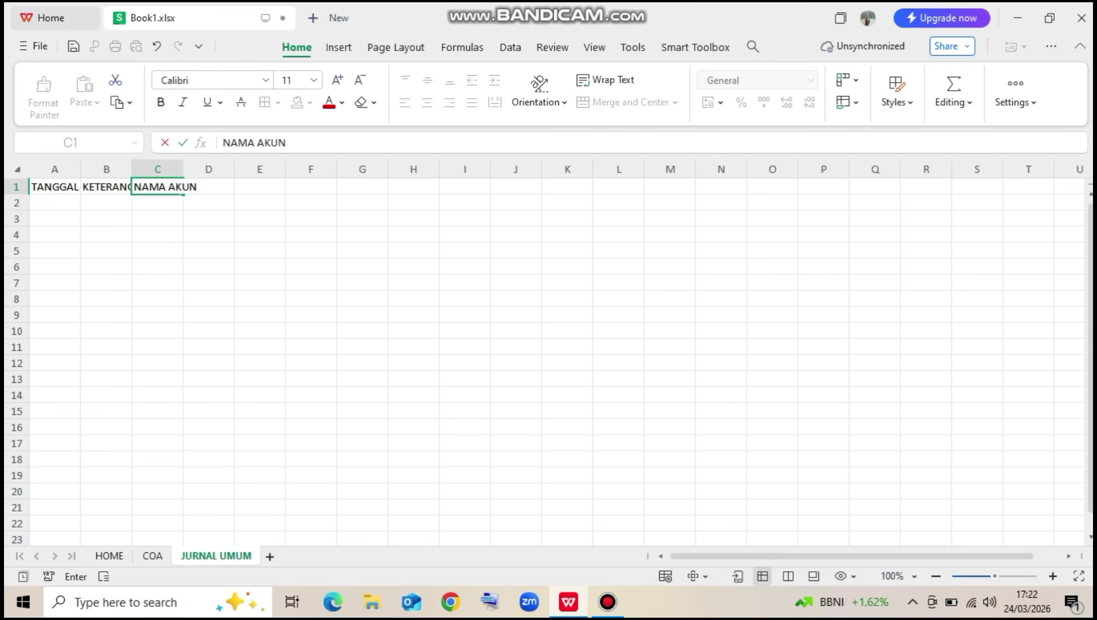
pyautogui.press('Right')
pyautogui.write('DEBIT')
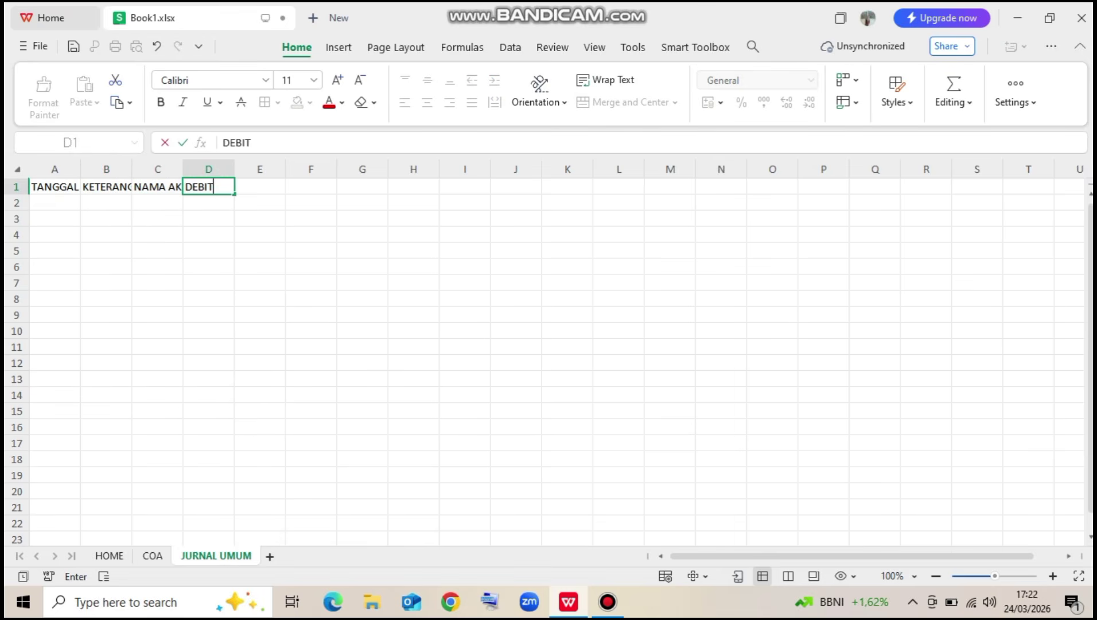
pyautogui.press('Right')
pyautogui.write('KREDIT')
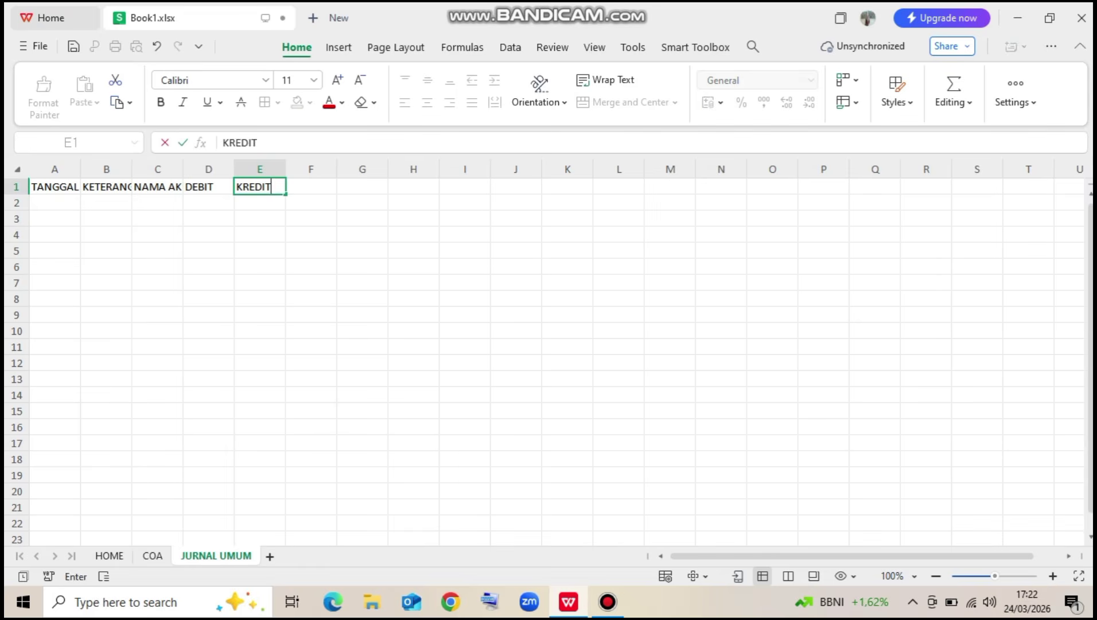
pyautogui.press('Return')
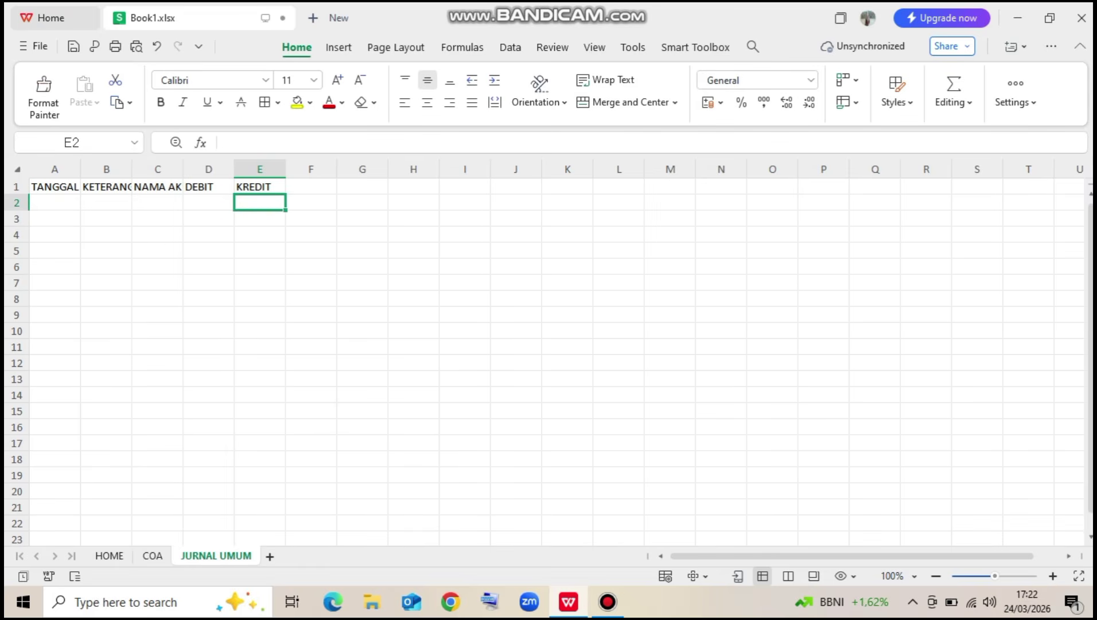
pyautogui.moveTo(81, 169); pyautogui.dragTo(523, 168)
pyautogui.click(502, 169)
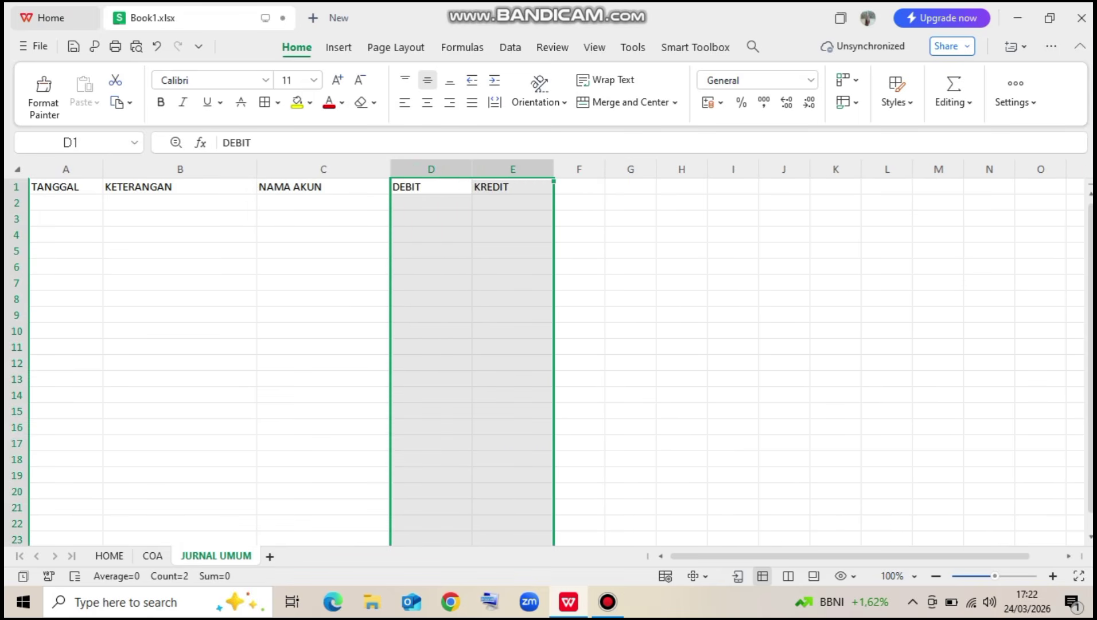
# Convert the header range A1:E1 into a filtered table that has headers
pyautogui.moveTo(54, 186); pyautogui.dragTo(511, 187)
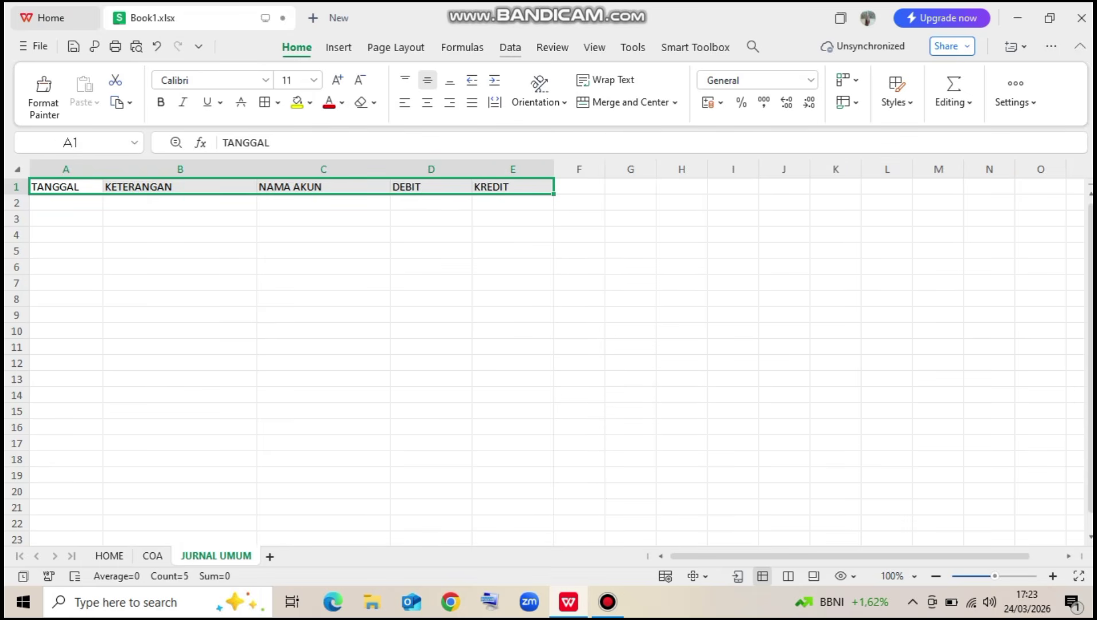
pyautogui.click(510, 47)
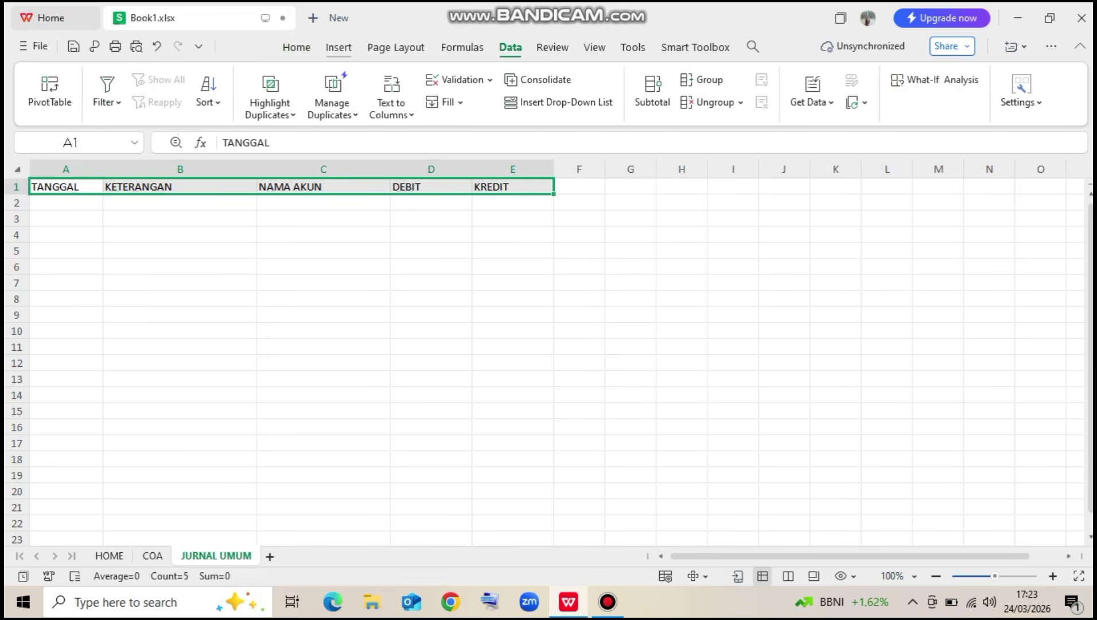
pyautogui.click(339, 47)
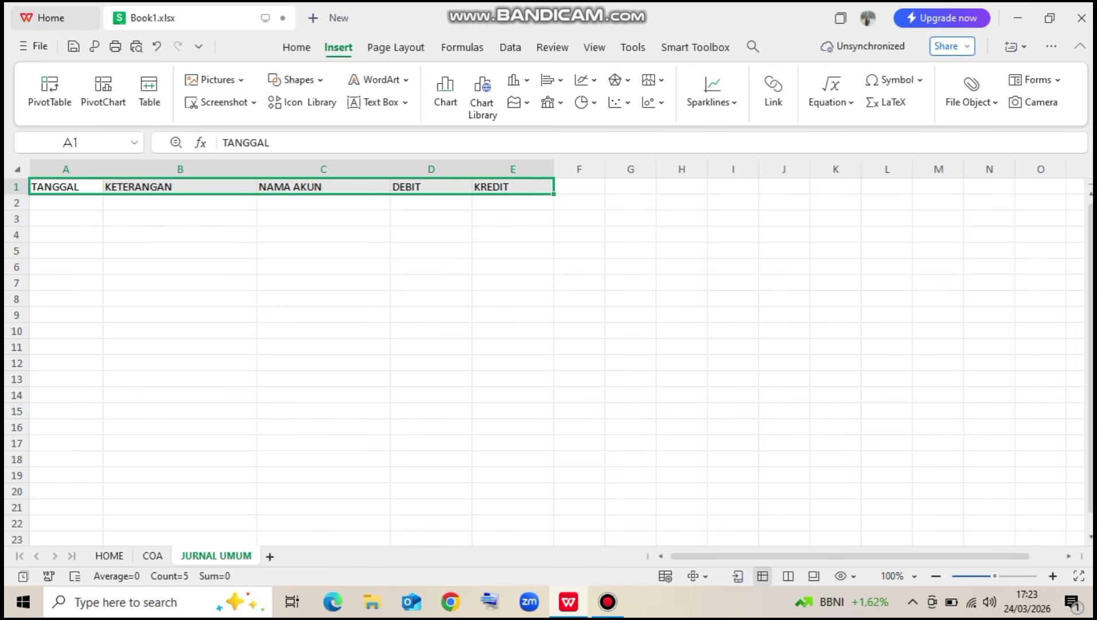
pyautogui.click(149, 91)
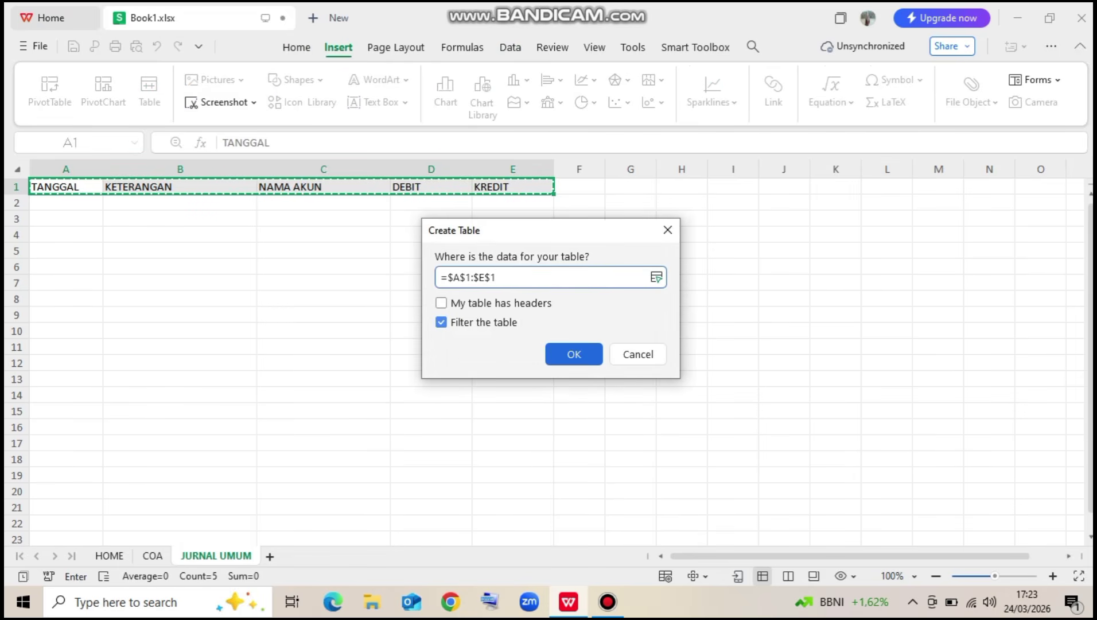
pyautogui.click(442, 303)
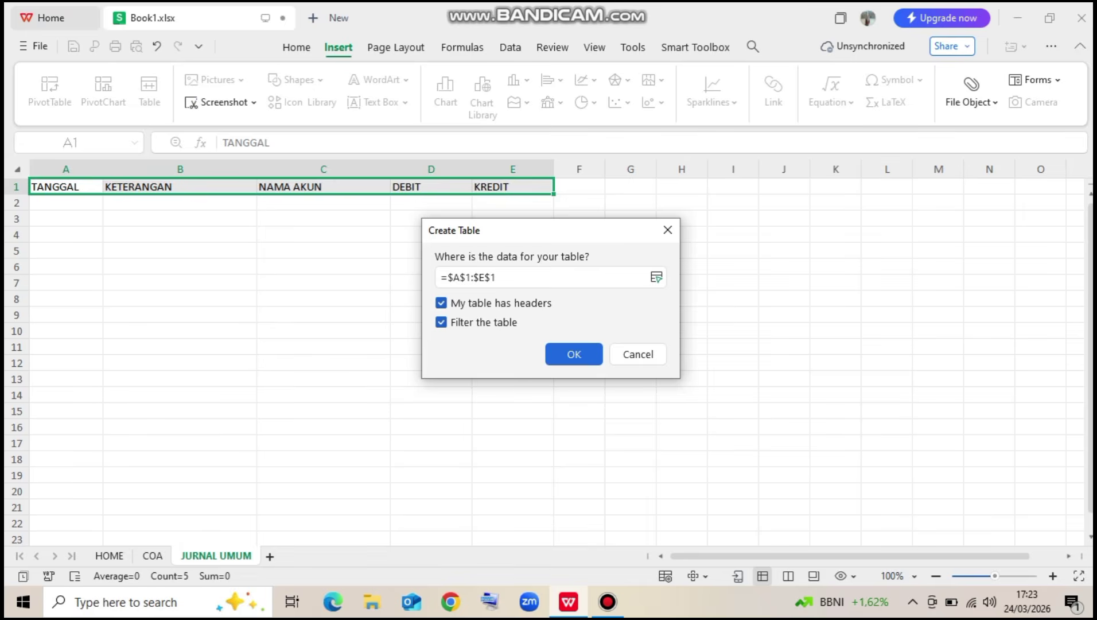
pyautogui.click(573, 354)
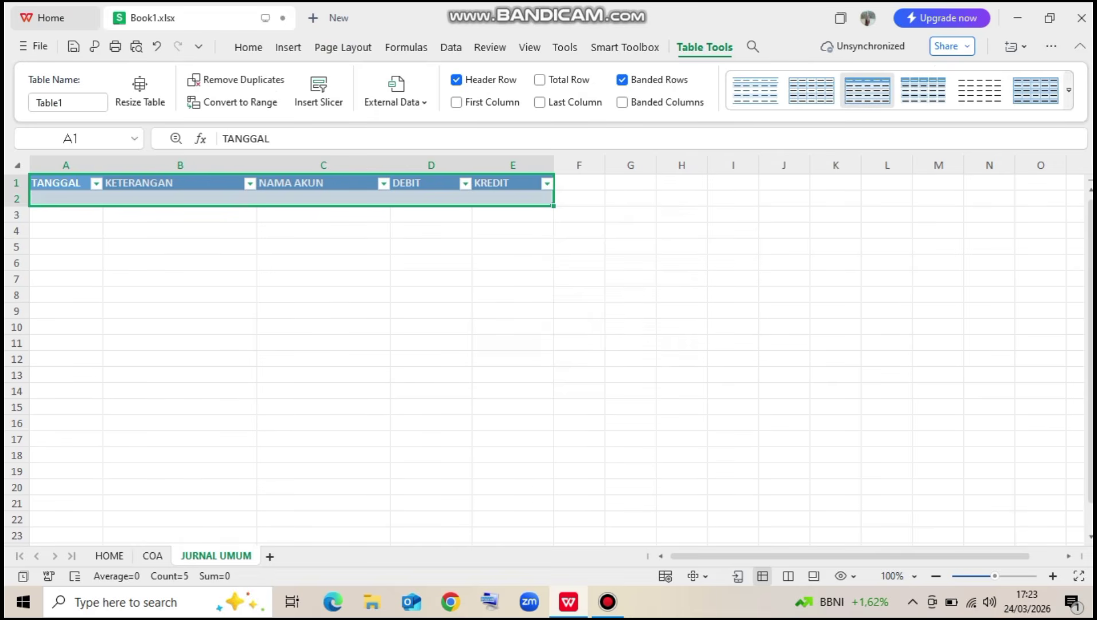
# Recolour the journal table with the green theme and apply the preset style with a solid header and banded cells
pyautogui.click(1068, 90)
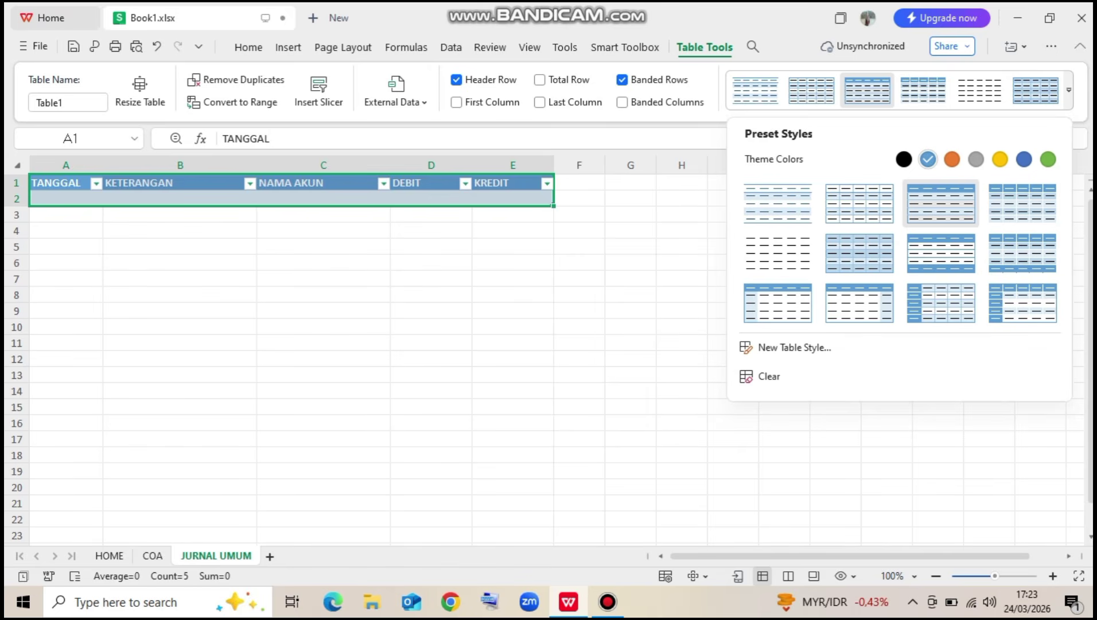
pyautogui.click(1047, 159)
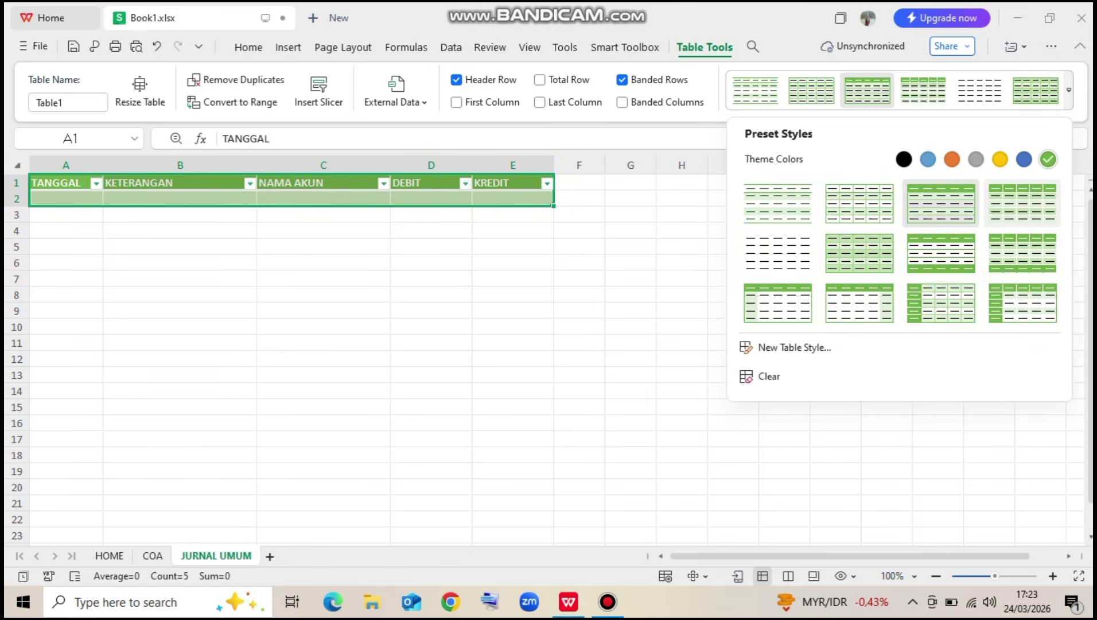
pyautogui.click(1022, 203)
pyautogui.click(431, 247)
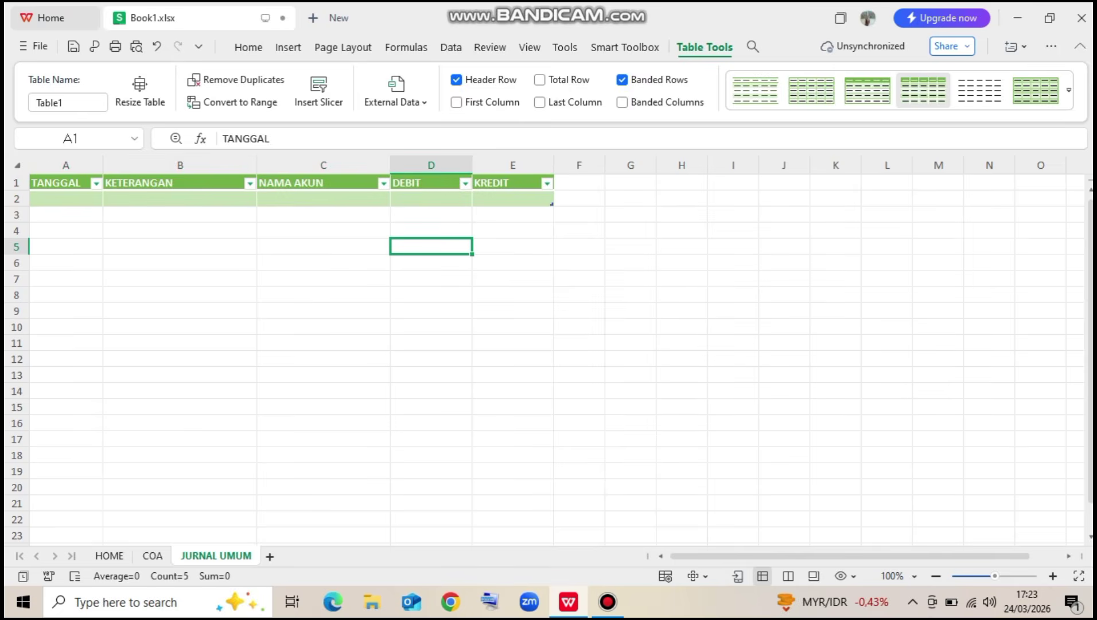
# Extend the journal table downward so it covers rows 1 to 21
pyautogui.moveTo(552, 207); pyautogui.dragTo(551, 444)
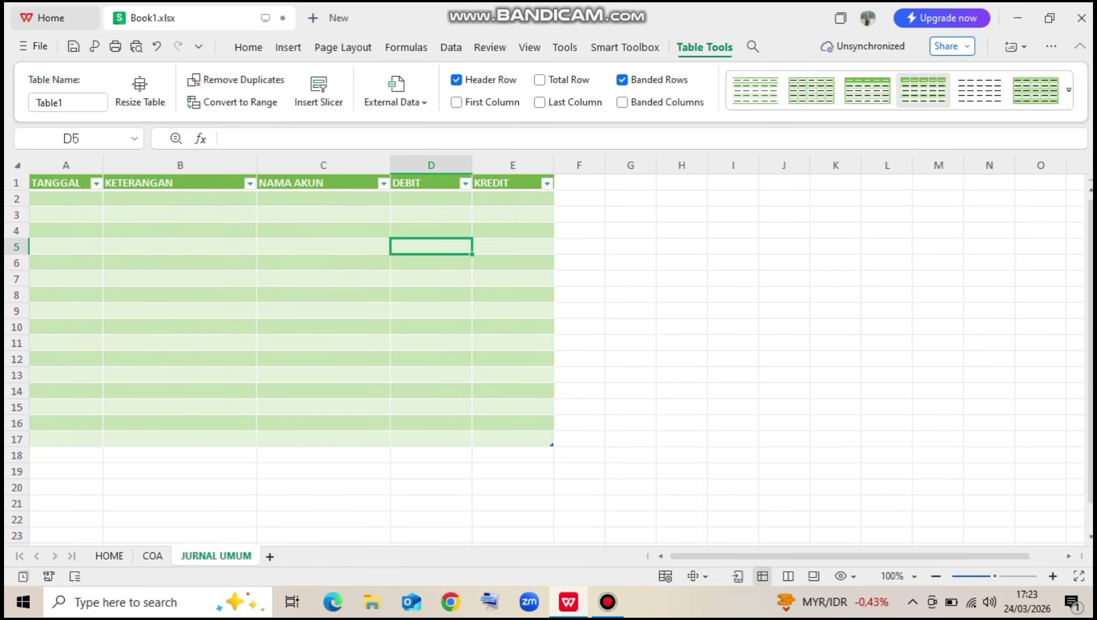
pyautogui.moveTo(551, 450); pyautogui.dragTo(552, 513)
pyautogui.click(555, 448)
# Enter the date 1/1 in A2 and the description "Pemilik menyetorkan modal" in B2
pyautogui.click(66, 202)
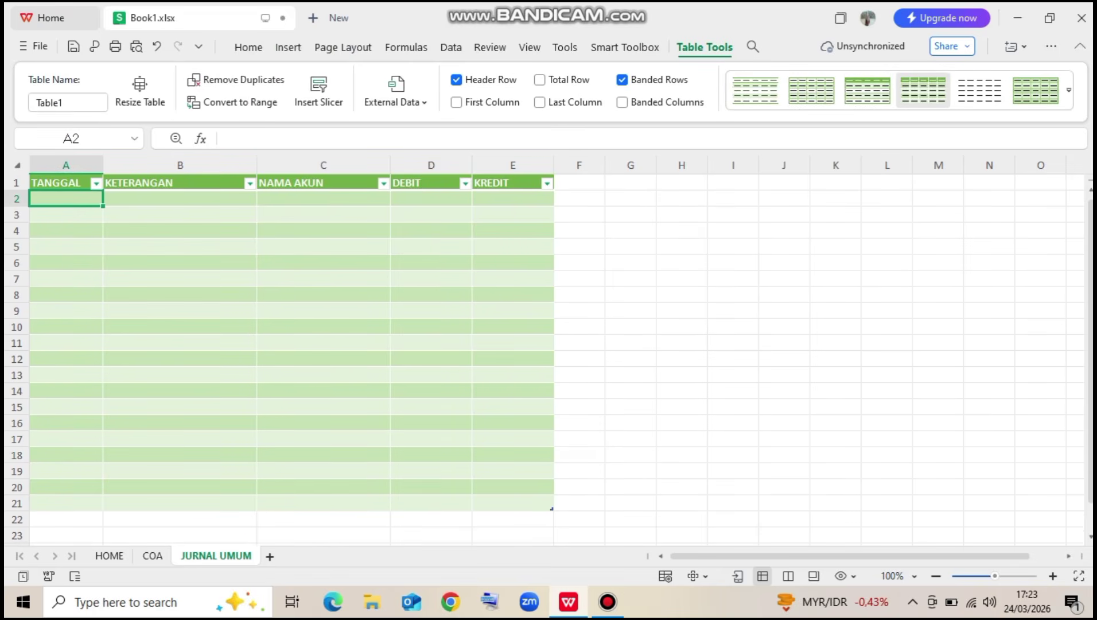
pyautogui.press('Right')
pyautogui.press('Left')
pyautogui.write('1/1')
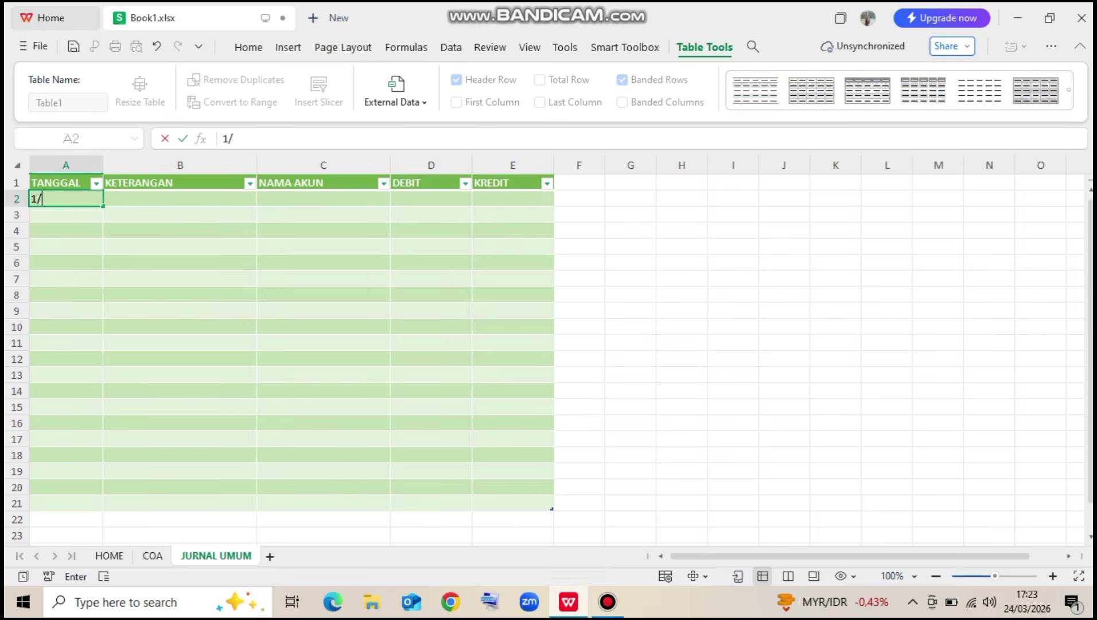
pyautogui.press('Return')
pyautogui.press('Up')
pyautogui.press('Right')
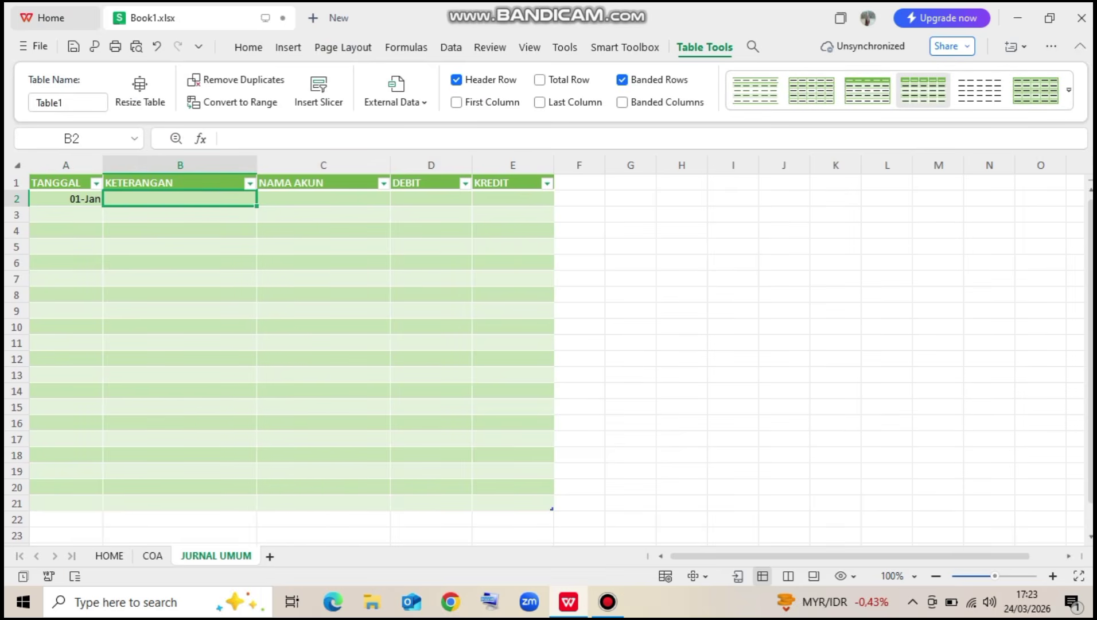
pyautogui.write('Pemilik ')
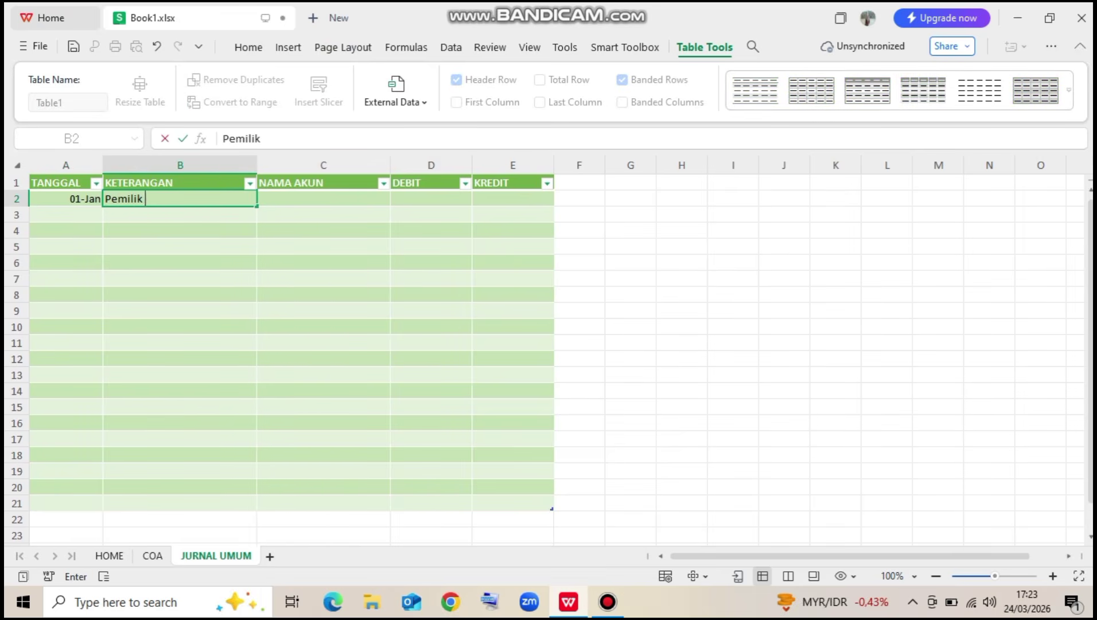
pyautogui.write('menyetorkan ')
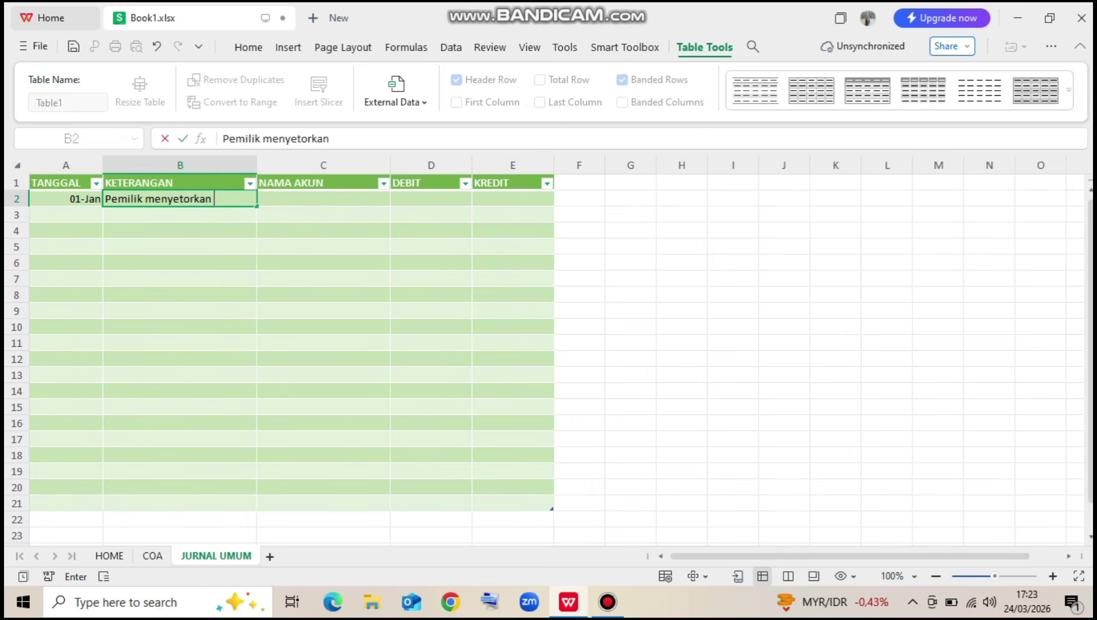
pyautogui.write('modal')
pyautogui.press('Right')
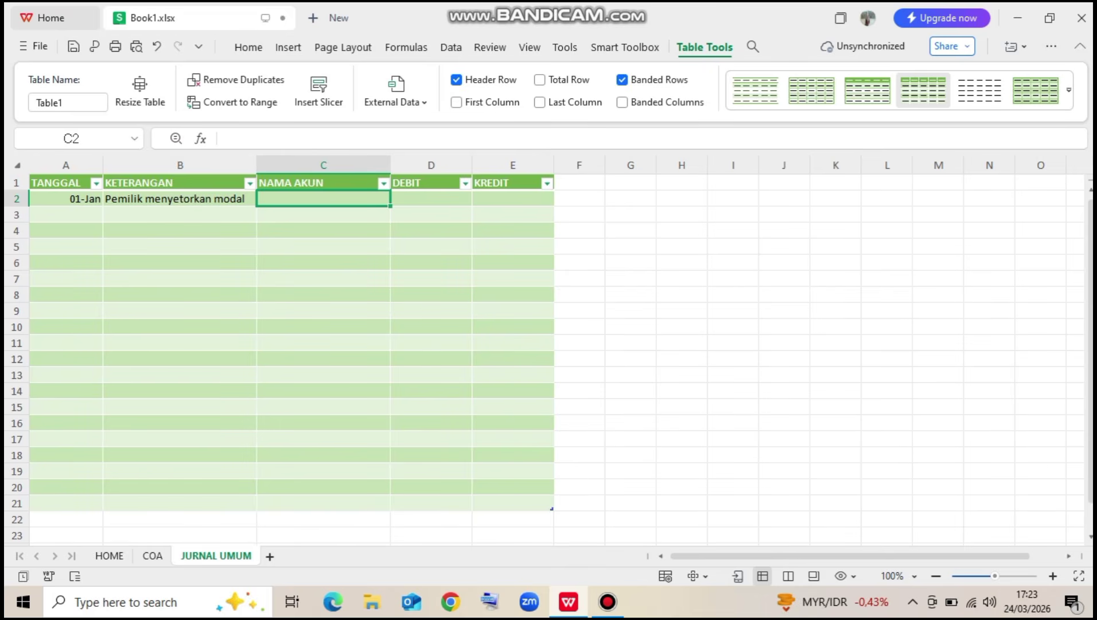
# Start a List data validation for the whole NAMA AKUN column C and bring up the COA sheet for its source
pyautogui.click(152, 556)
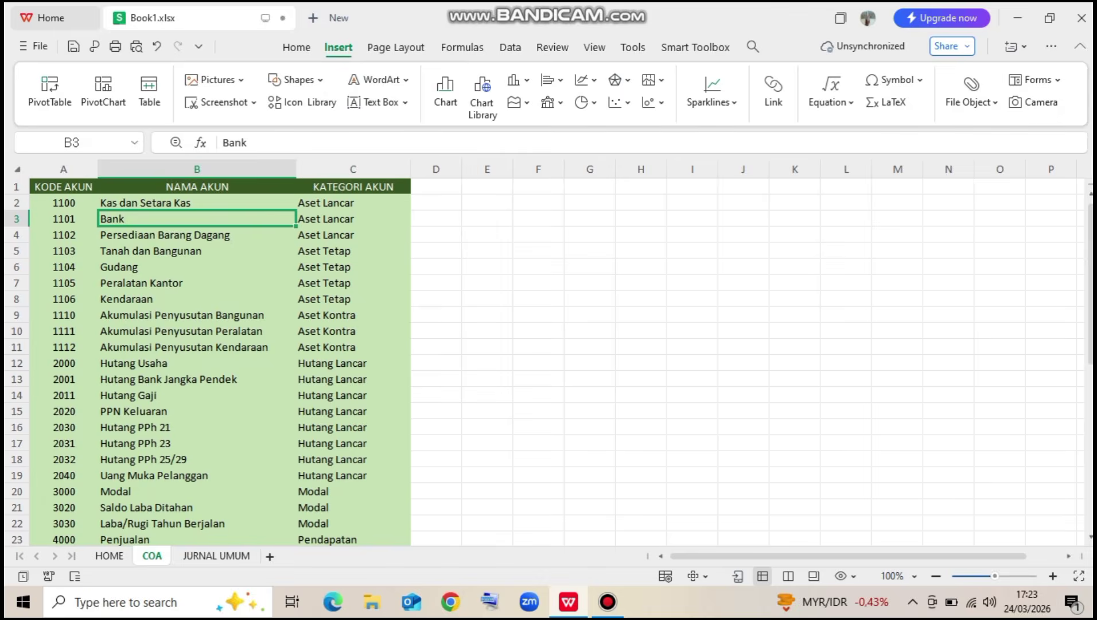
pyautogui.click(216, 556)
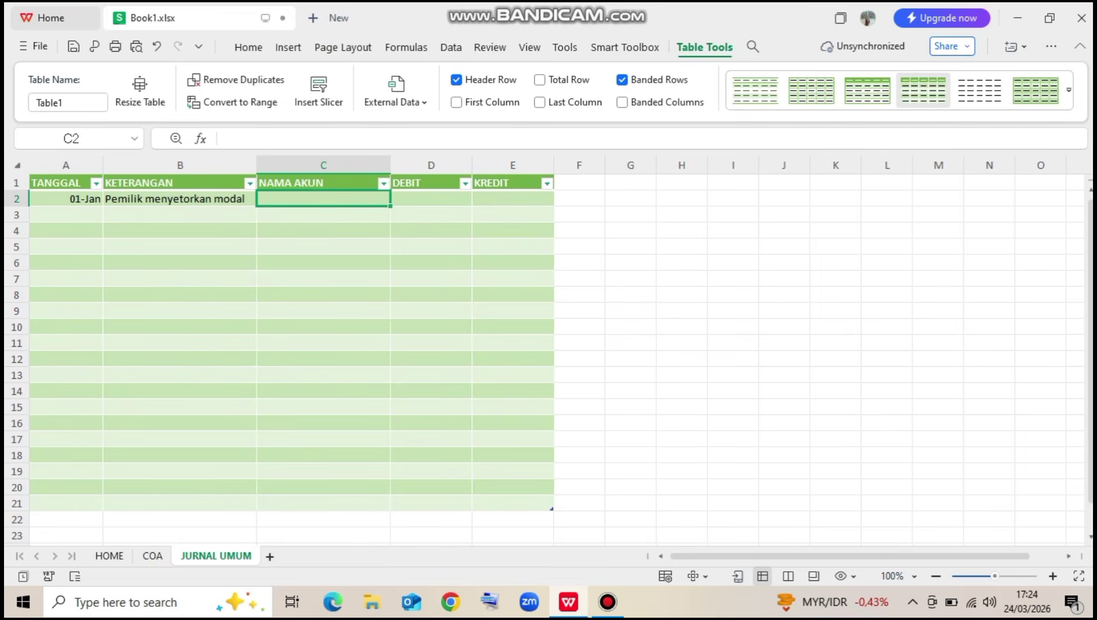
pyautogui.click(323, 166)
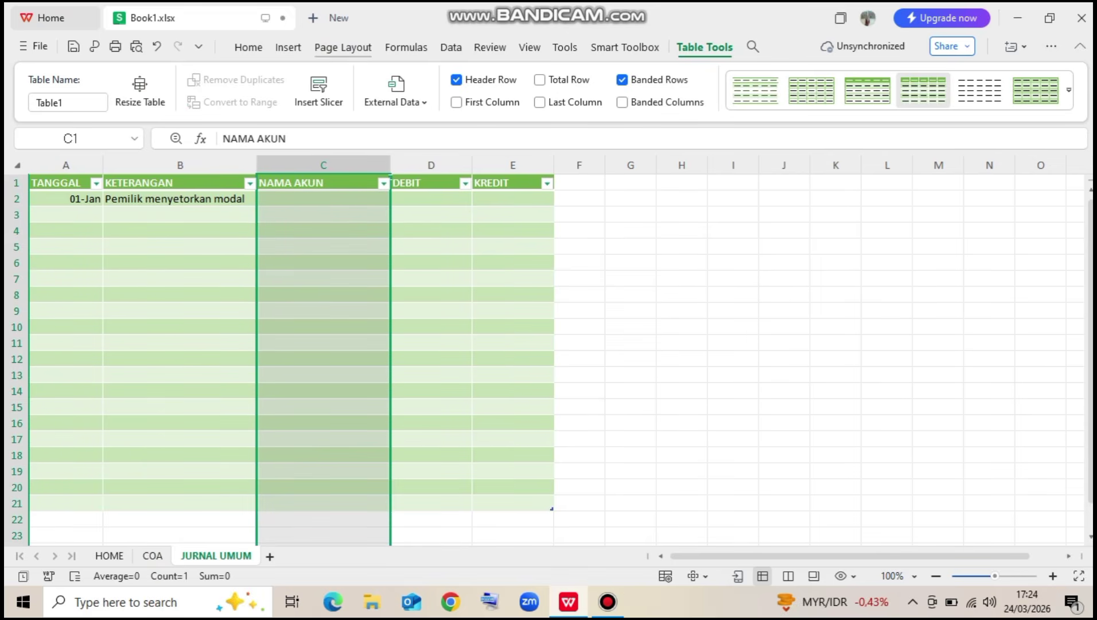
pyautogui.click(451, 47)
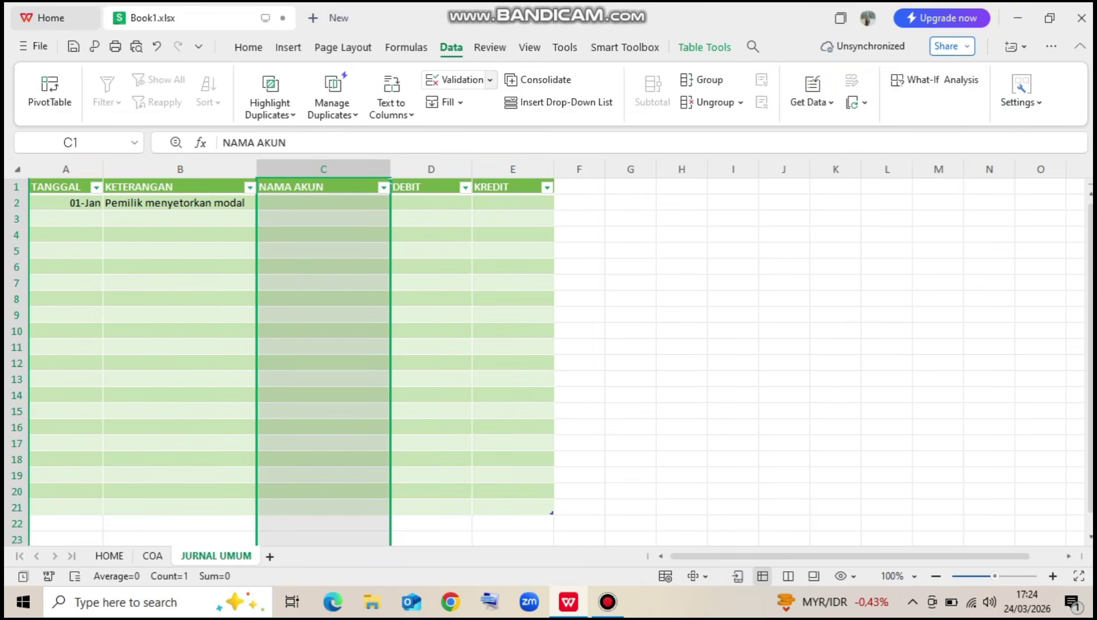
pyautogui.click(490, 80)
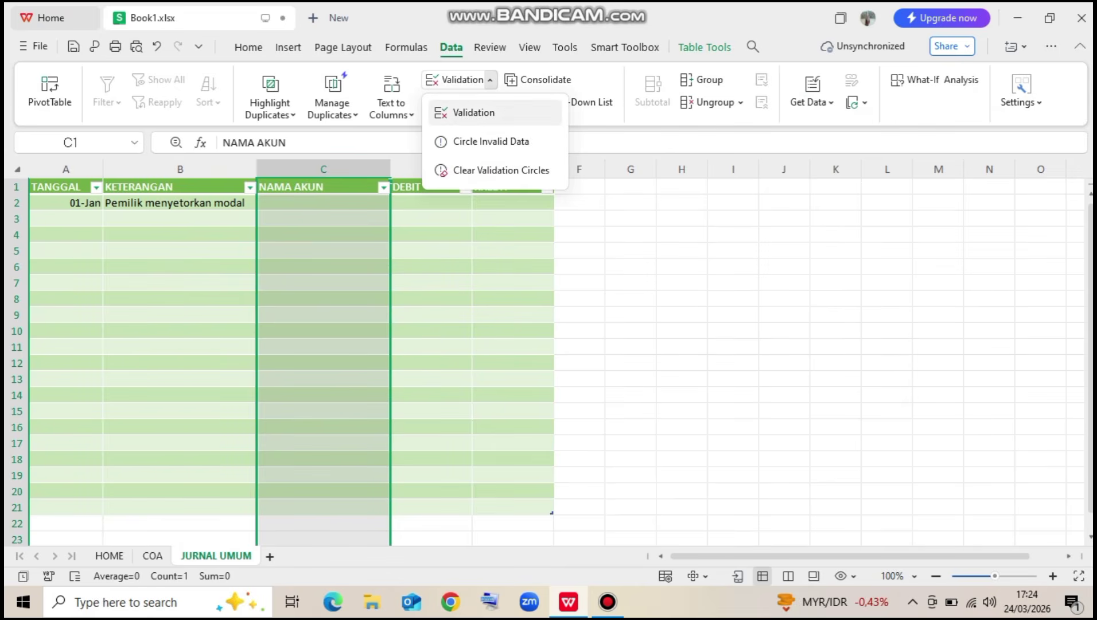
pyautogui.click(473, 112)
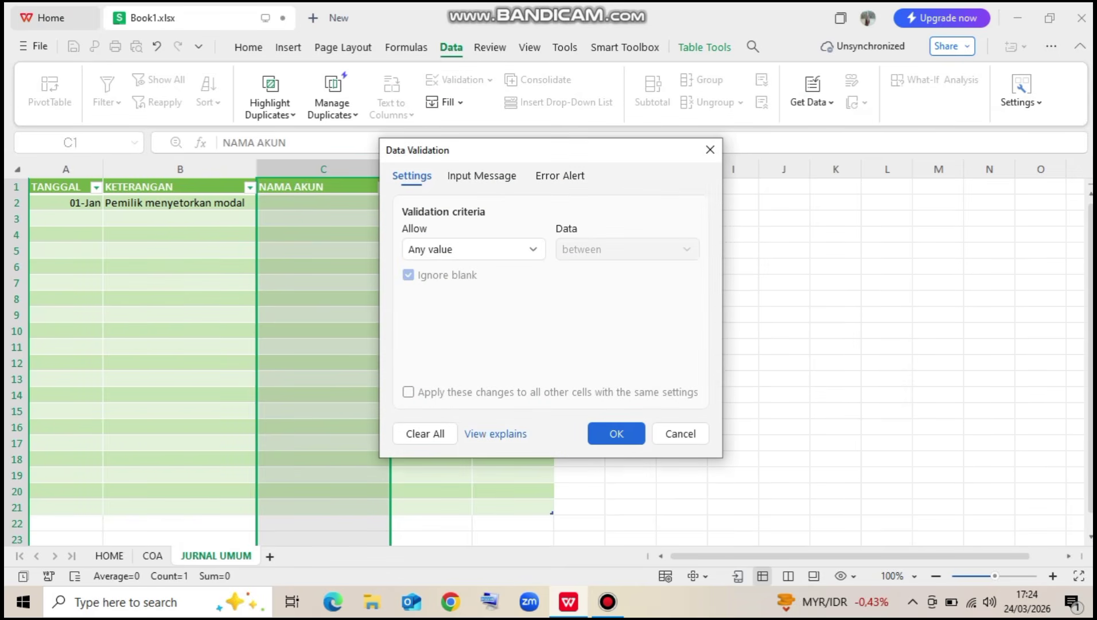
pyautogui.click(473, 249)
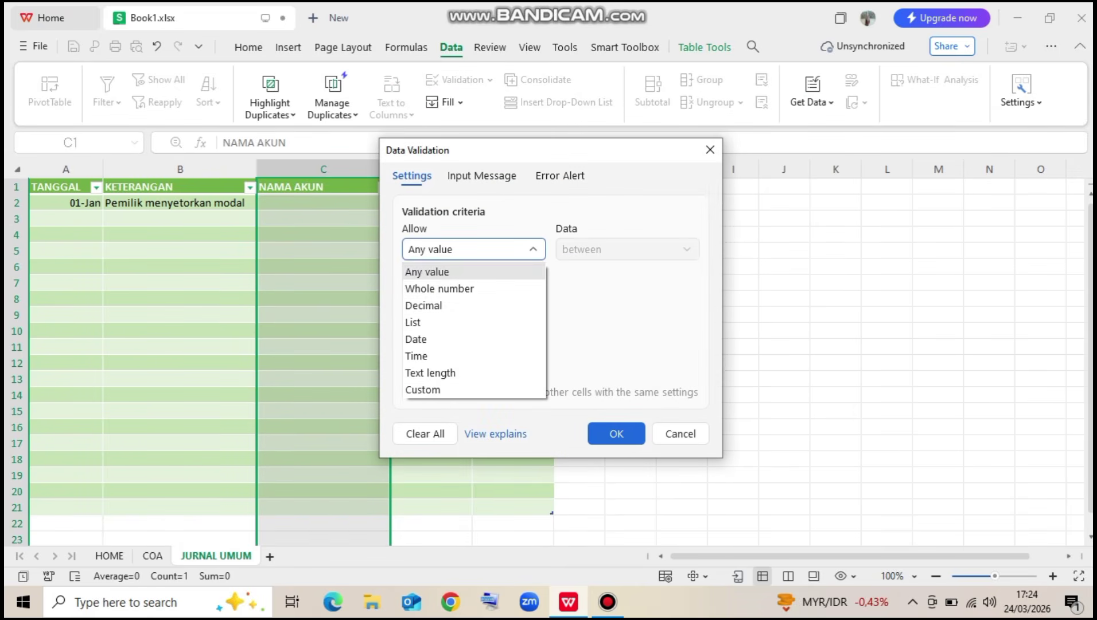
pyautogui.click(419, 322)
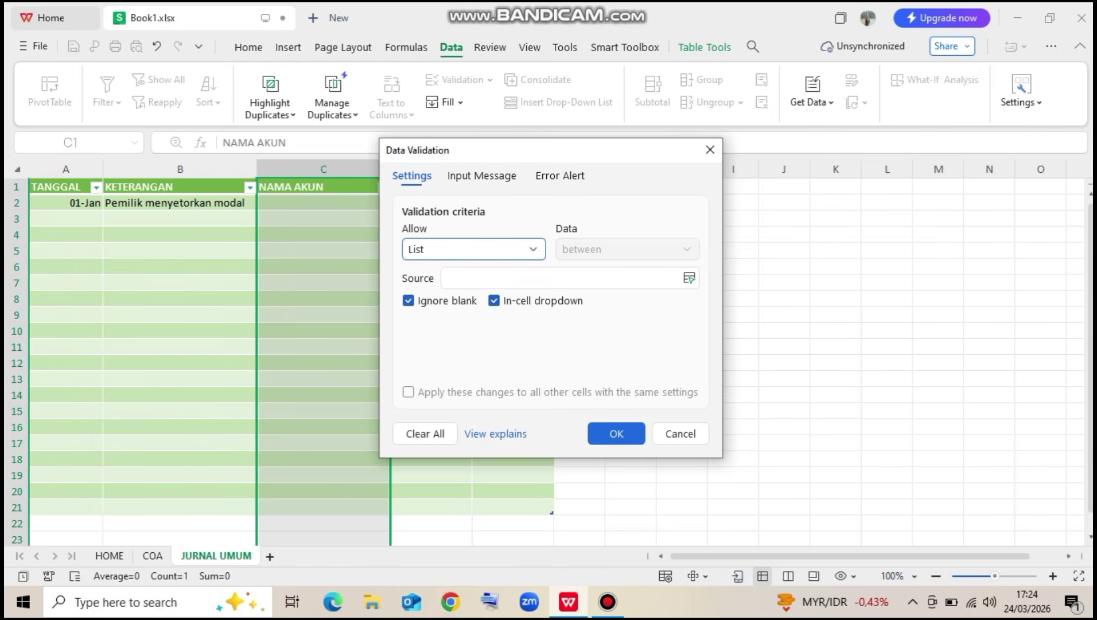
pyautogui.click(560, 278)
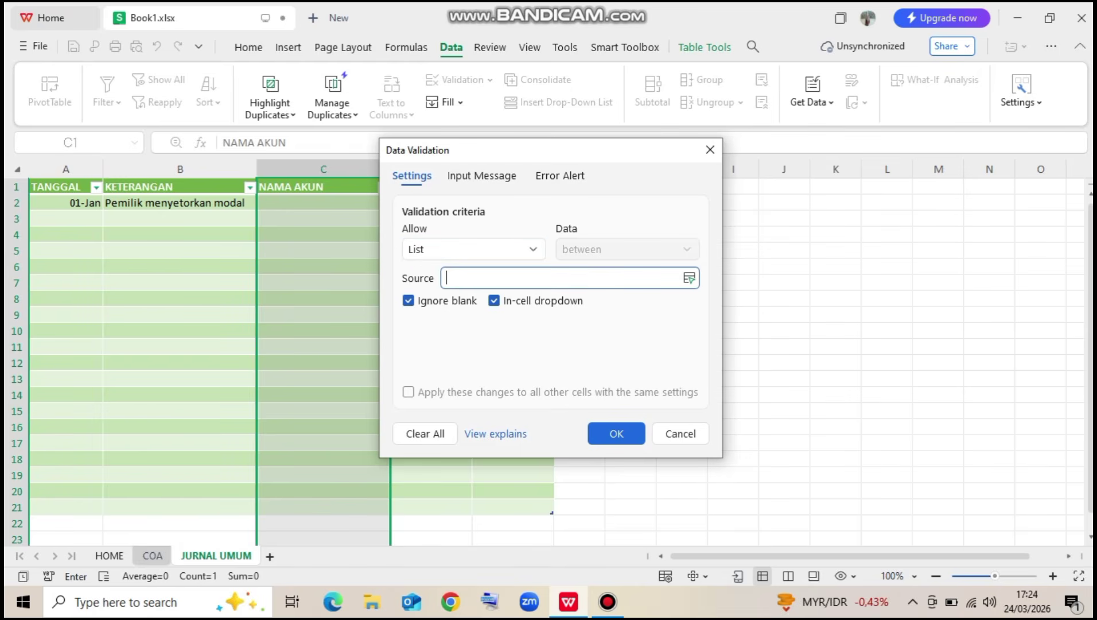
pyautogui.click(152, 555)
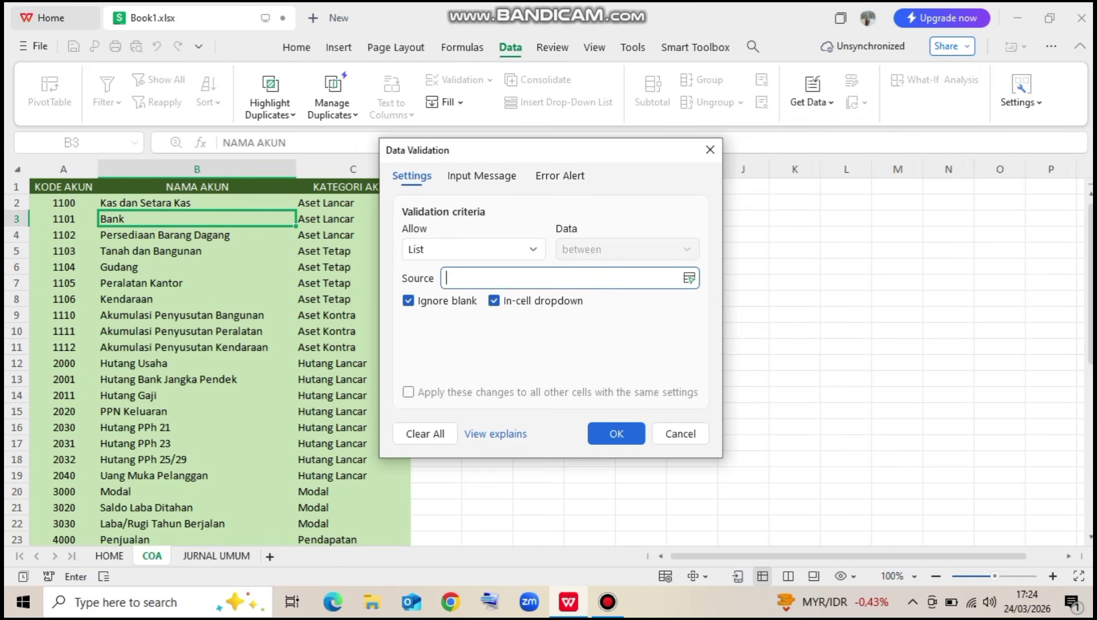
# Try the multi-column ranges COA!$A$1:$C$45 and COA!$A$2:$B$45 as the list source and clear the source entry
pyautogui.moveTo(63, 187); pyautogui.dragTo(409, 446)
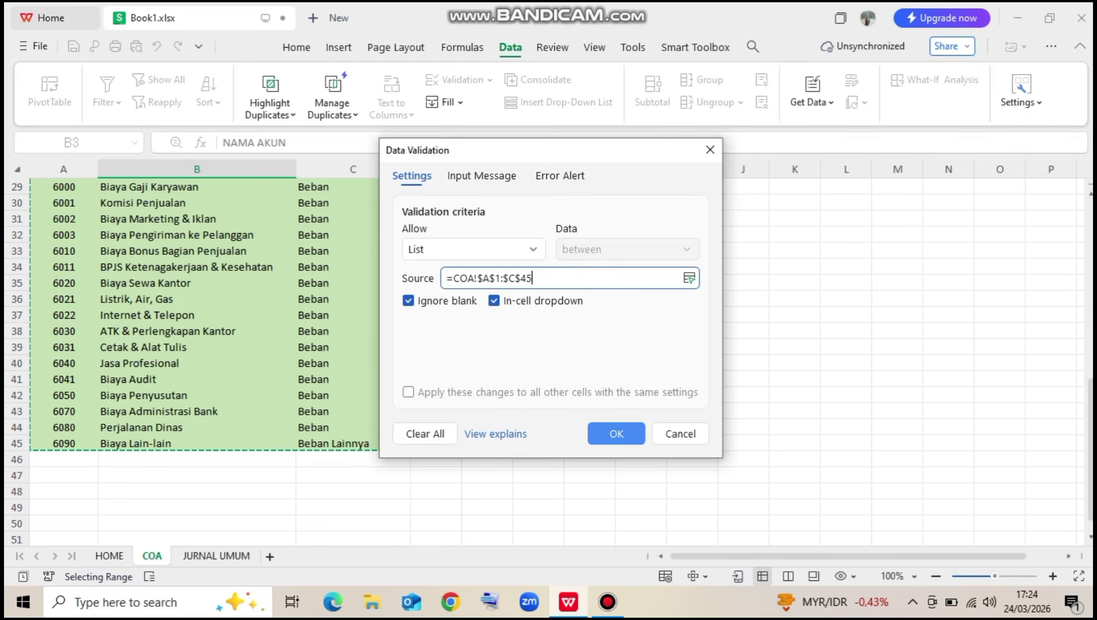
pyautogui.click(616, 434)
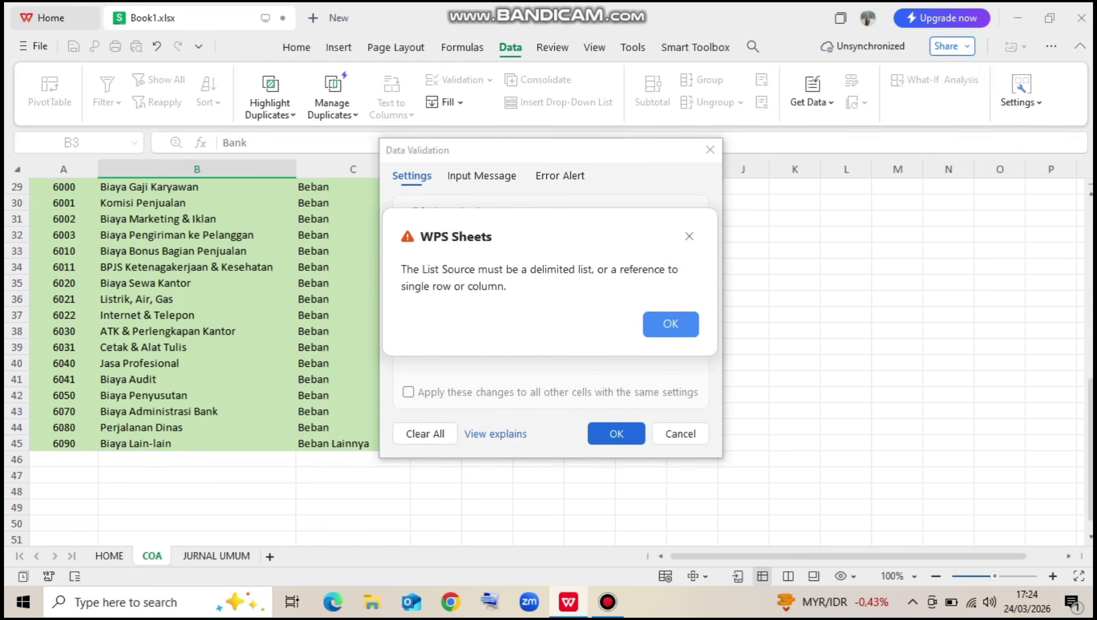
pyautogui.click(671, 324)
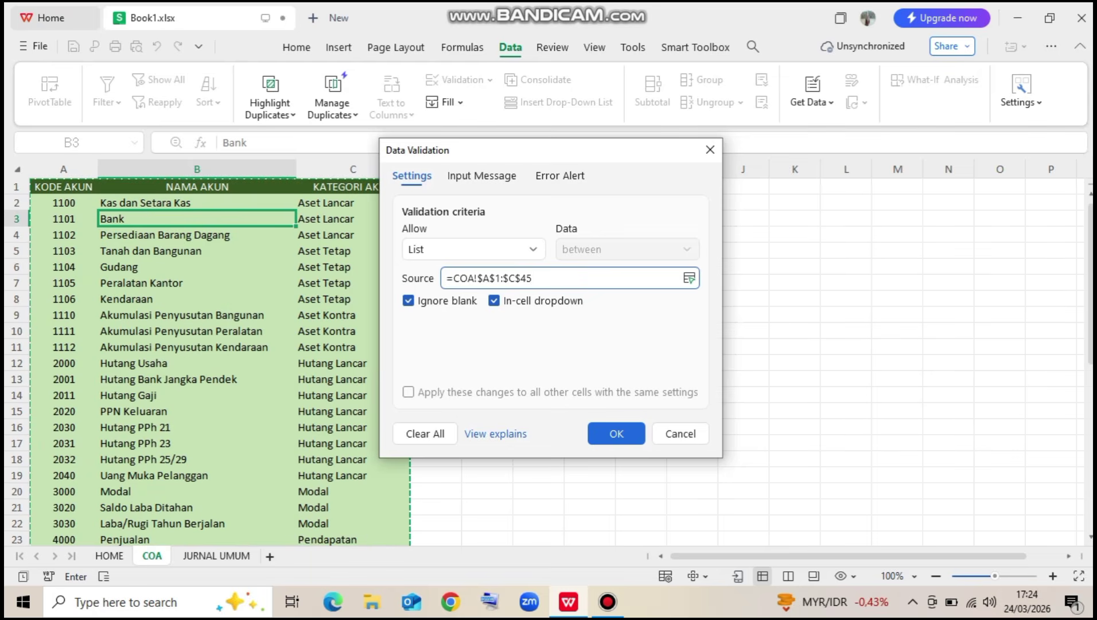
pyautogui.write('+')
pyautogui.moveTo(63, 202); pyautogui.dragTo(296, 463)
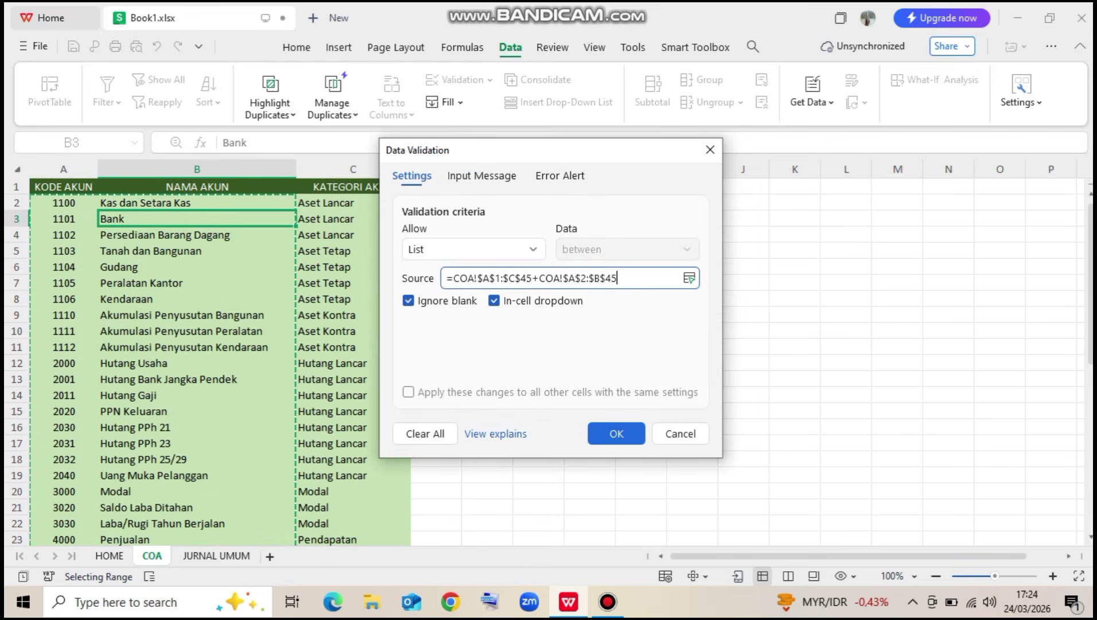
pyautogui.moveTo(619, 278); pyautogui.dragTo(446, 278)
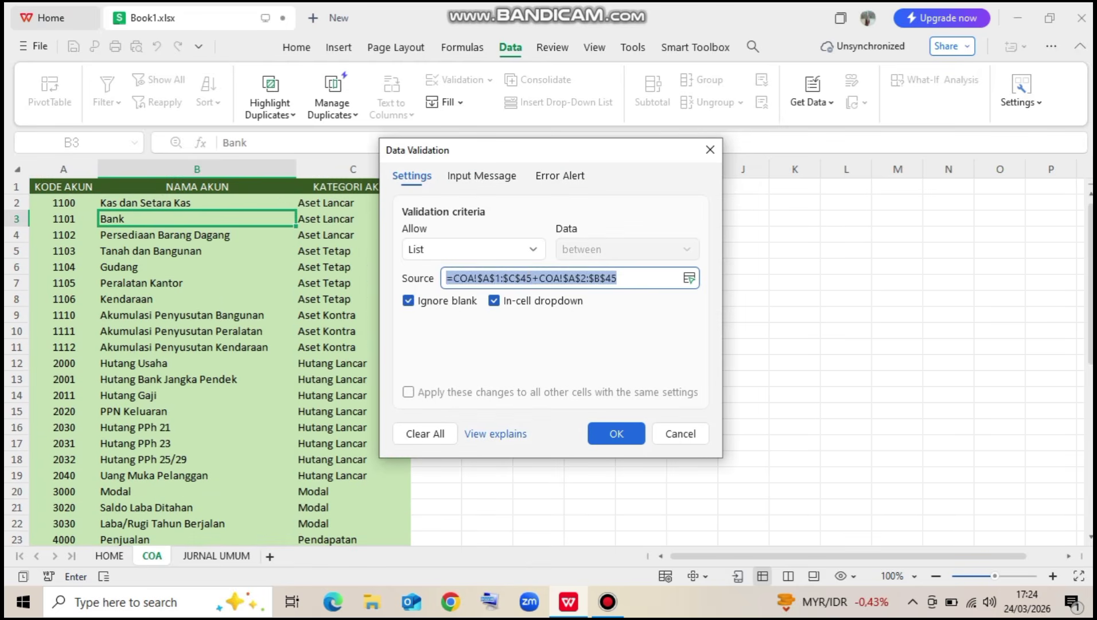
pyautogui.press('BackSpace')
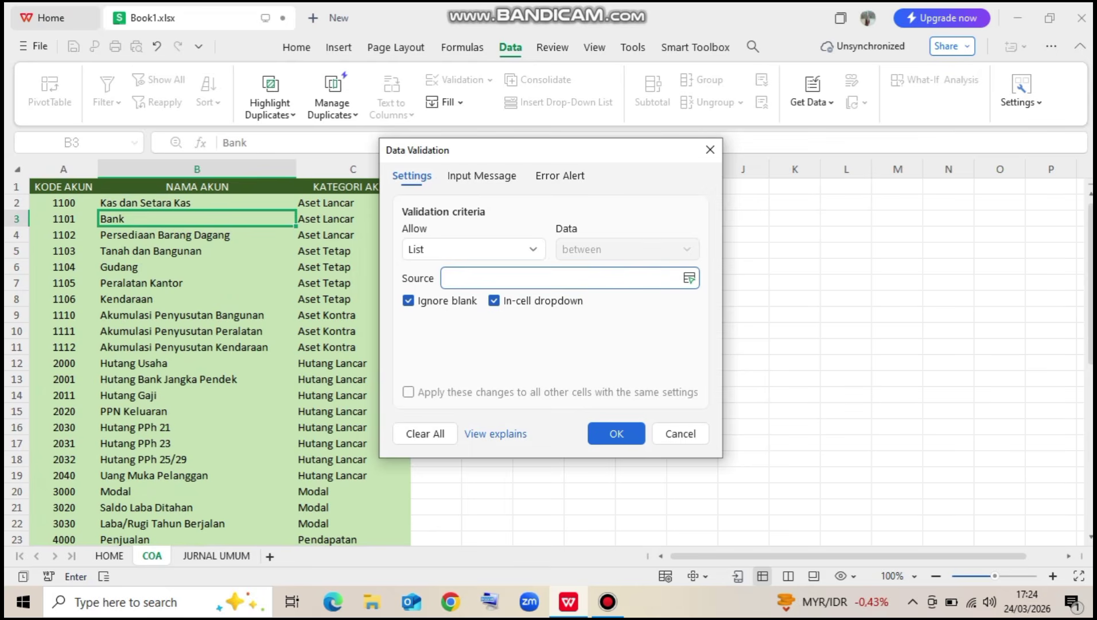
# Set the validation list source to the account names in =COA!$B$2:$B$45 and apply it
pyautogui.moveTo(259, 202); pyautogui.dragTo(276, 350)
pyautogui.moveTo(258, 203); pyautogui.dragTo(287, 467)
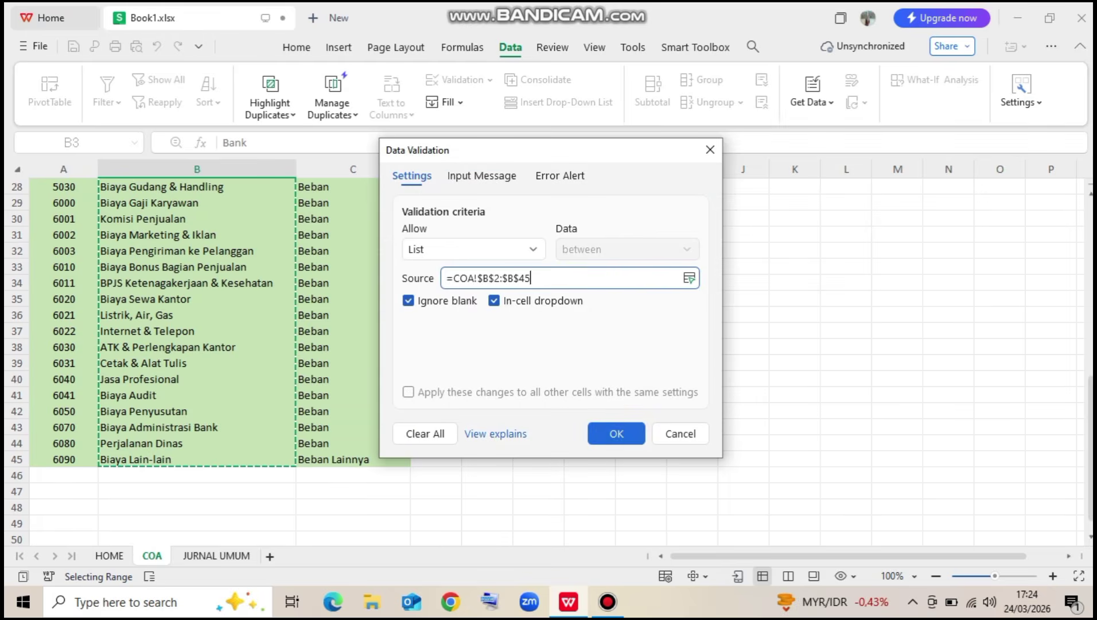
pyautogui.click(612, 434)
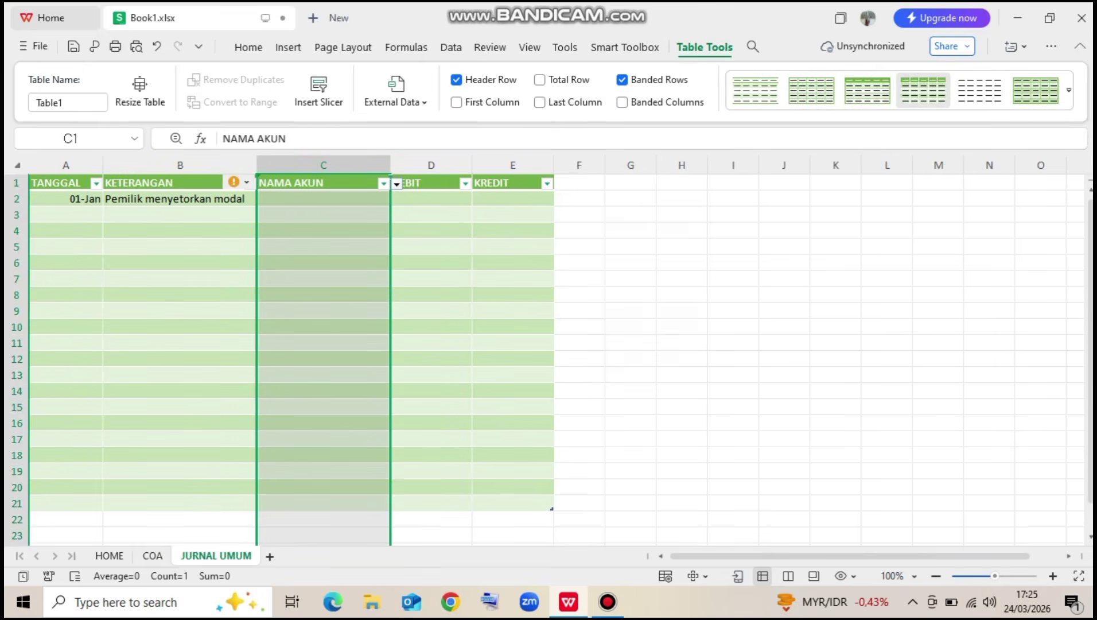
# Look through the account choices offered in C2 and choose Bank as the account name
pyautogui.click(344, 199)
pyautogui.click(396, 200)
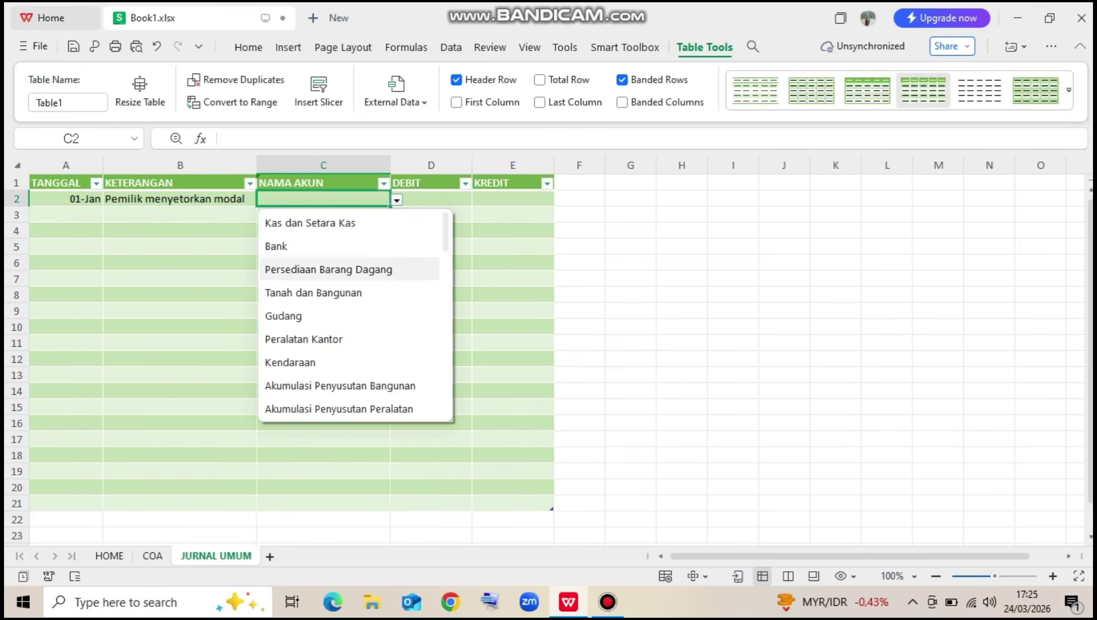
pyautogui.scroll(-1, 356, 316)
pyautogui.scroll(-7, 350, 316)
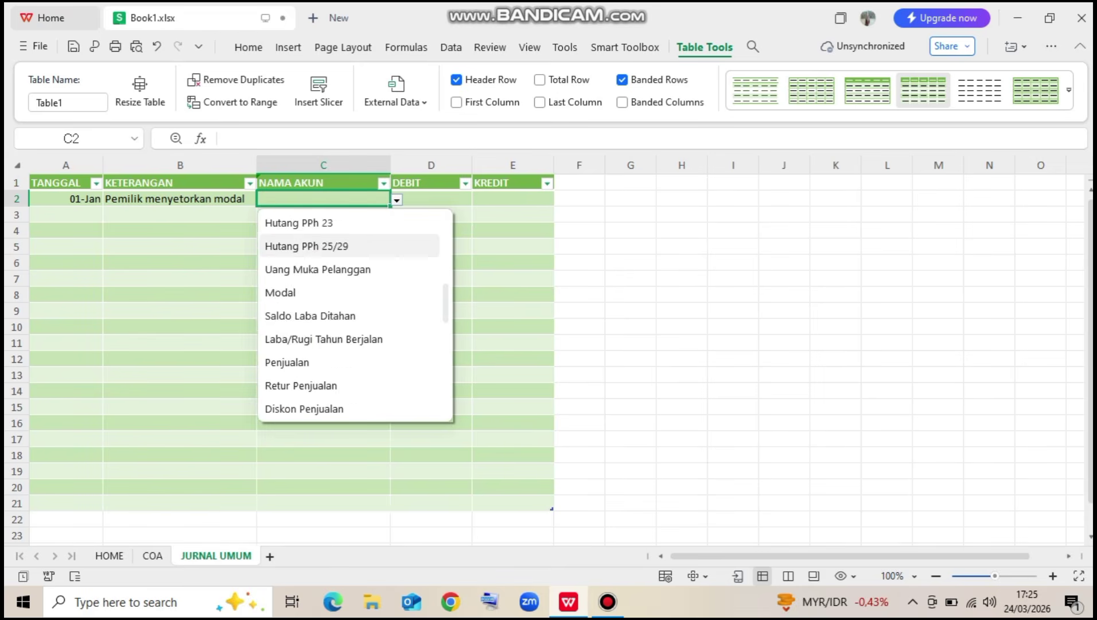
pyautogui.scroll(-5, 350, 293)
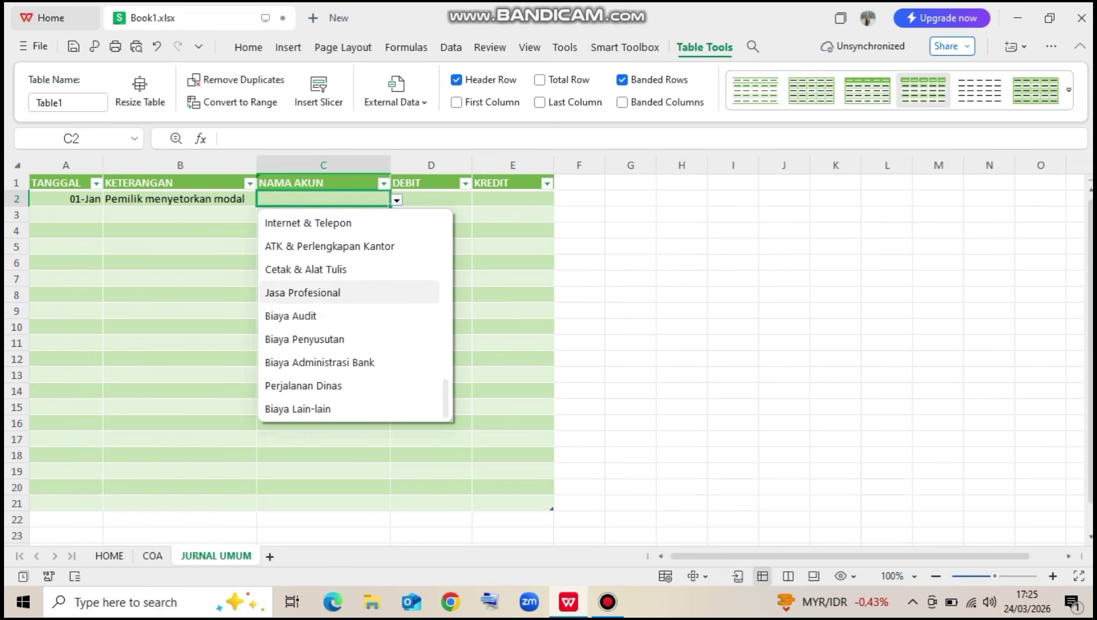
pyautogui.click(213, 279)
pyautogui.click(339, 199)
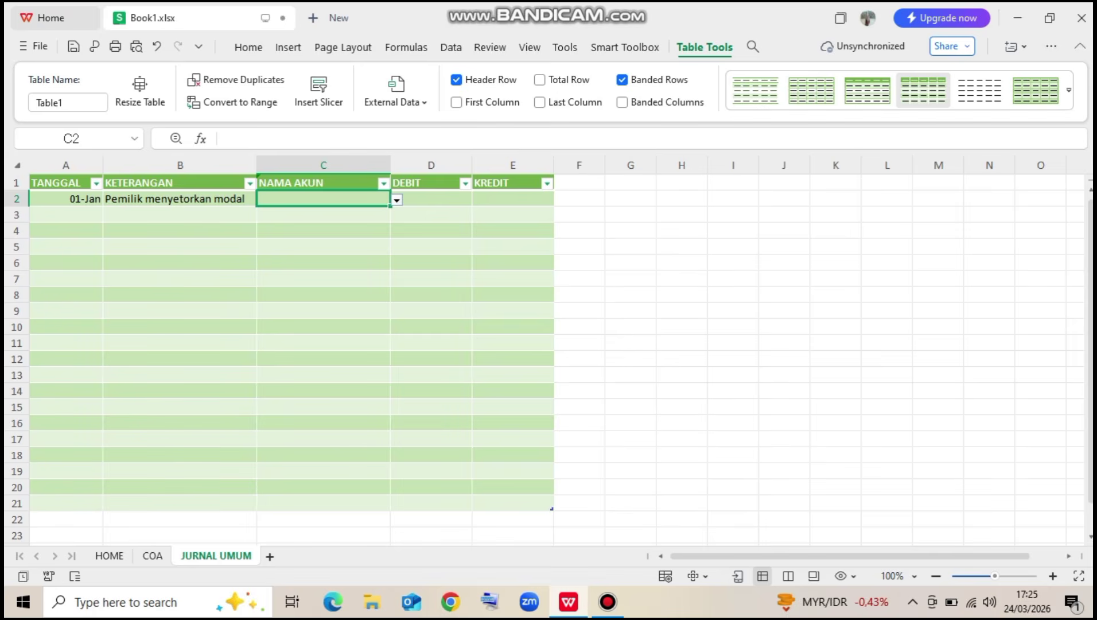
pyautogui.click(396, 200)
pyautogui.click(345, 246)
# Enter a debit amount of 70000000 in D2 for the Bank line
pyautogui.click(431, 199)
pyautogui.write('7')
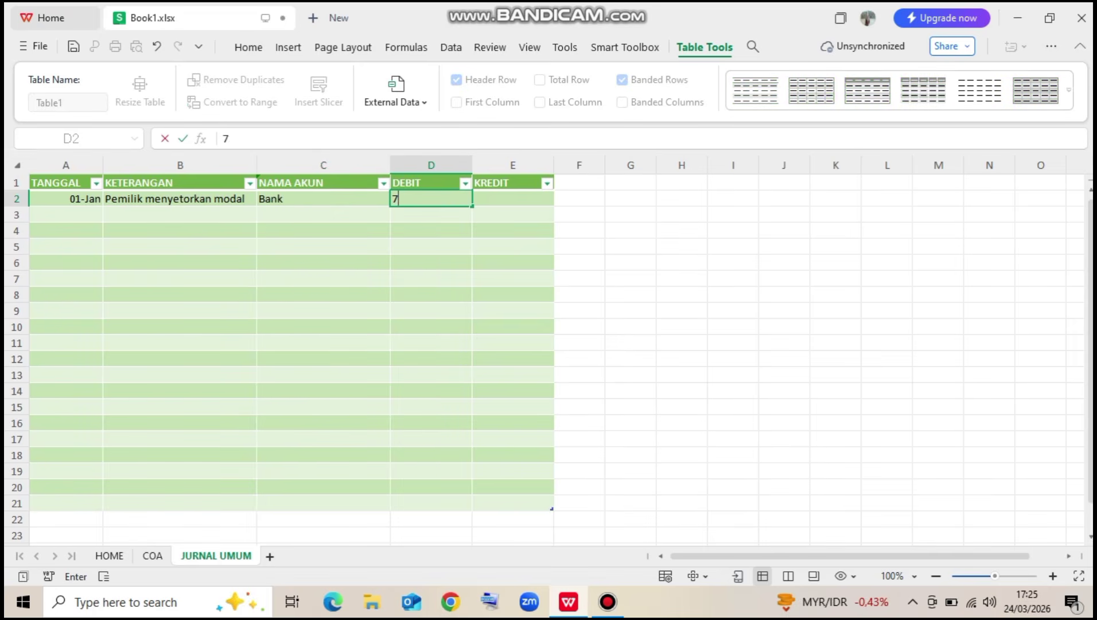
pyautogui.write('0000000')
pyautogui.press('Return')
pyautogui.press('Up')
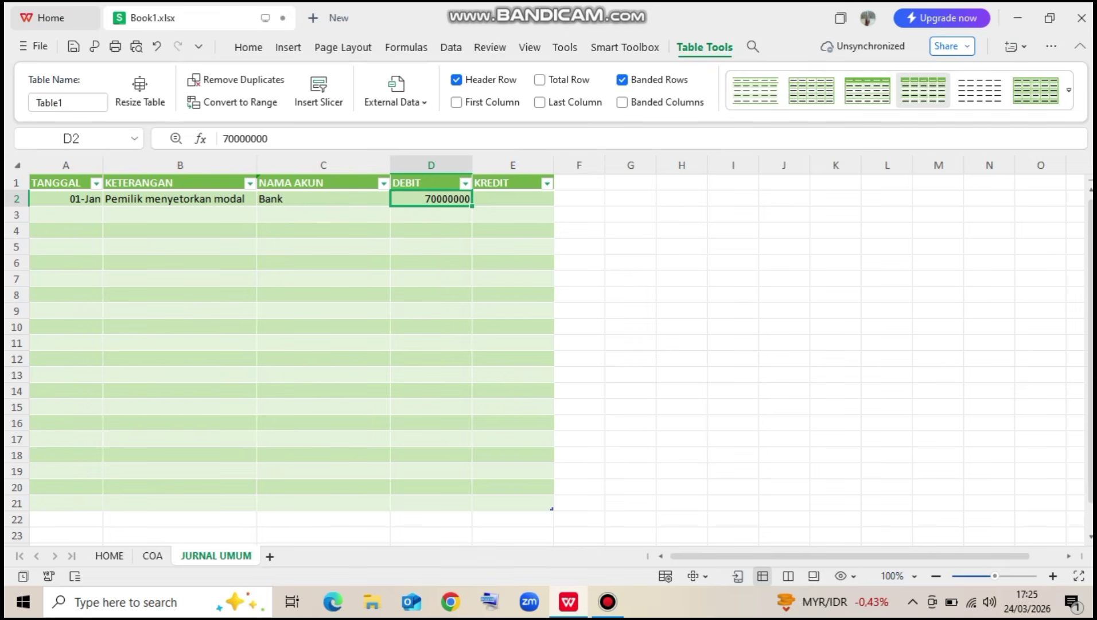
# Copy the debit amount from D2 into the KREDIT cell E3 on the line below
pyautogui.hotkey('ctrl', 'c')
pyautogui.press('Down')
pyautogui.press('Right')
pyautogui.hotkey('ctrl', 'v')
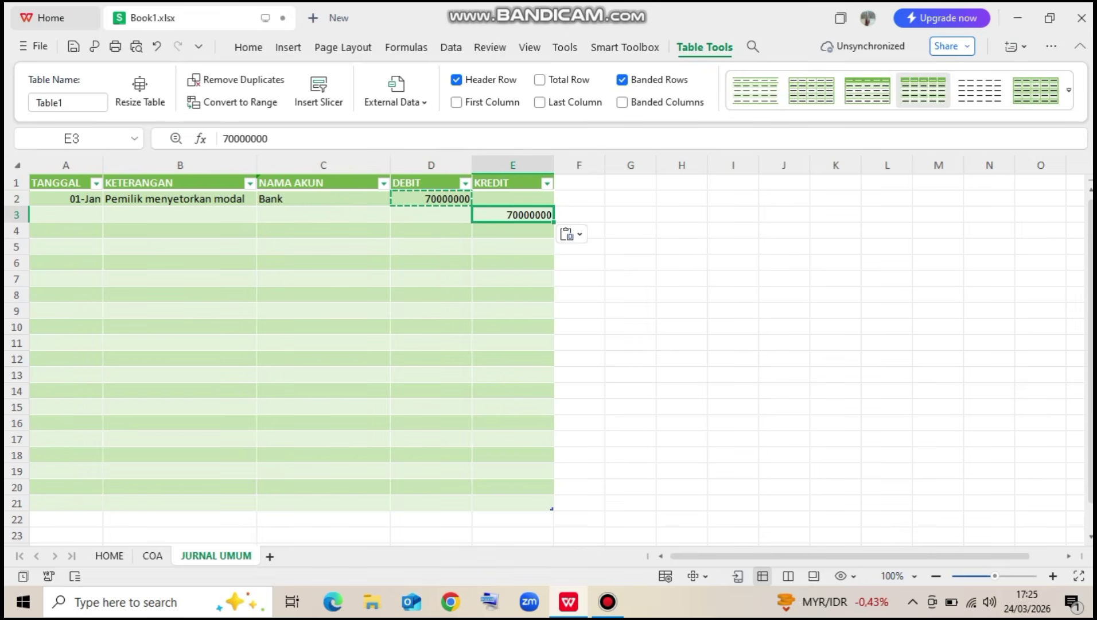
# Copy the date and description from A2:B2 into the row below, starting at A3
pyautogui.moveTo(66, 199); pyautogui.dragTo(180, 199)
pyautogui.hotkey('ctrl', 'c')
pyautogui.click(180, 215)
pyautogui.press('Left')
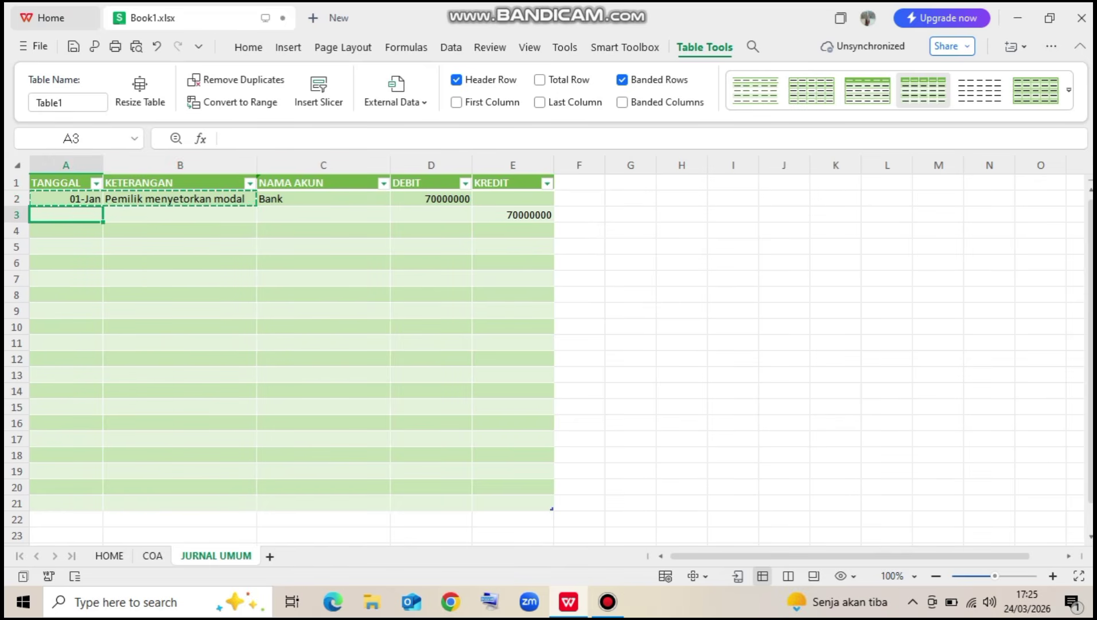
pyautogui.hotkey('ctrl', 'v')
# Choose Modal as the account name in C3 for the credit line of the capital deposit
pyautogui.press('Right')
pyautogui.press('Right')
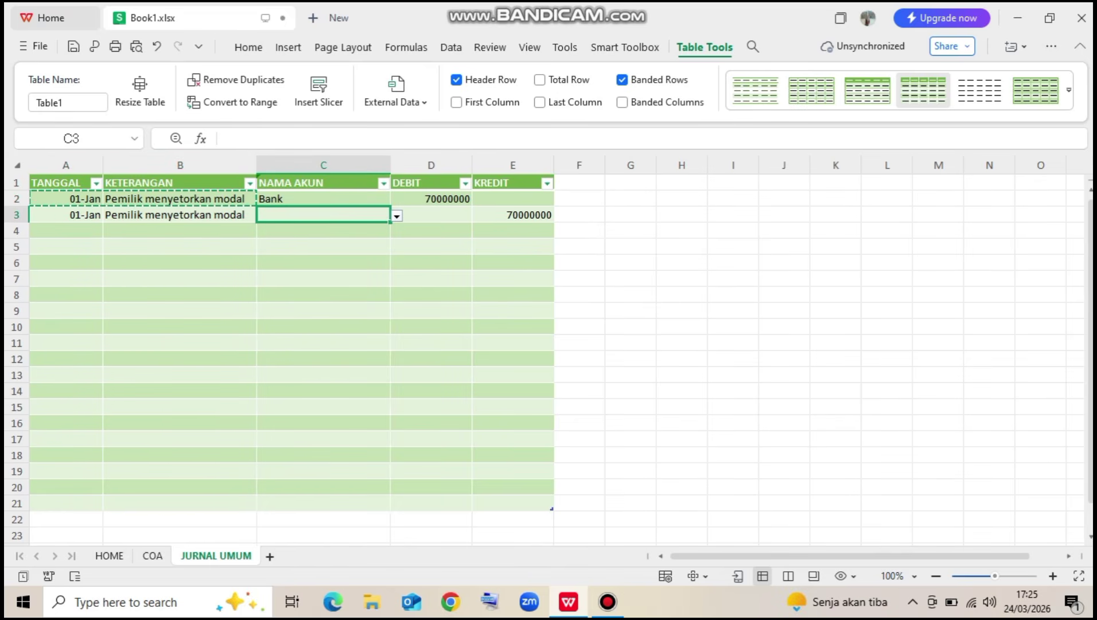
pyautogui.click(397, 216)
pyautogui.scroll(-1, 350, 354)
pyautogui.scroll(-2, 350, 354)
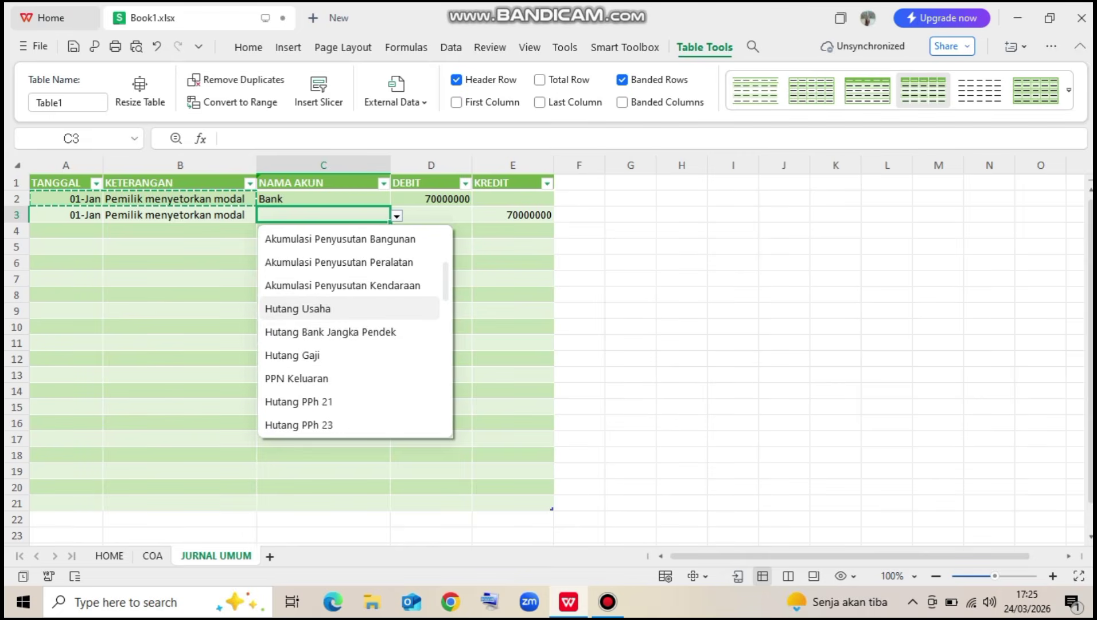
pyautogui.scroll(-1, 350, 354)
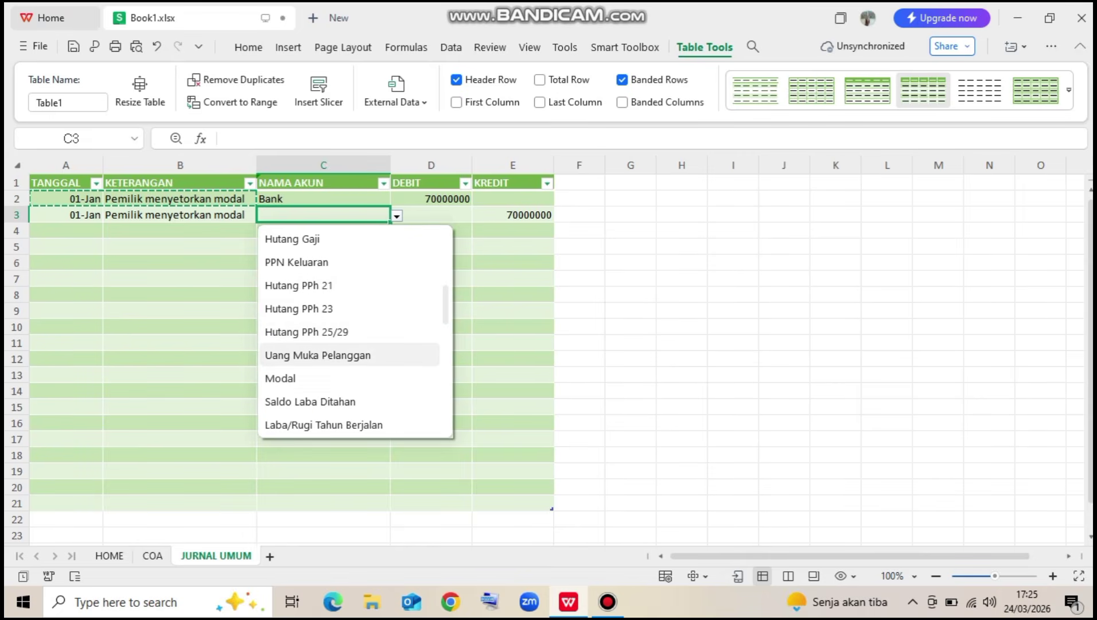
pyautogui.click(350, 378)
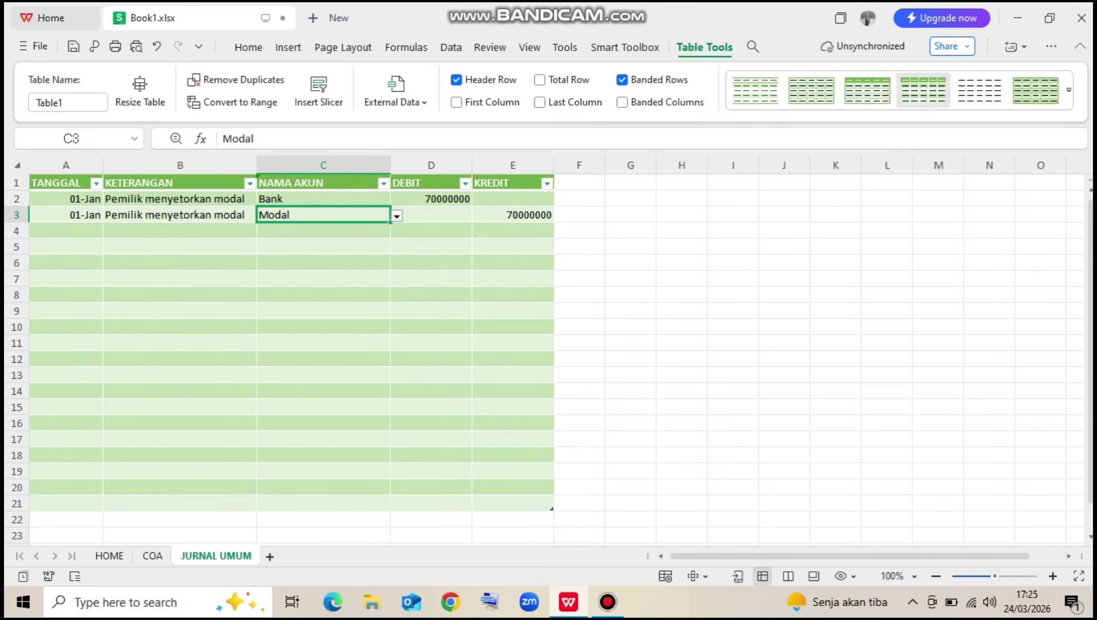
# Format the DEBIT and KREDIT columns as Accounting with the currency symbol set to None
pyautogui.moveTo(431, 165); pyautogui.dragTo(515, 165)
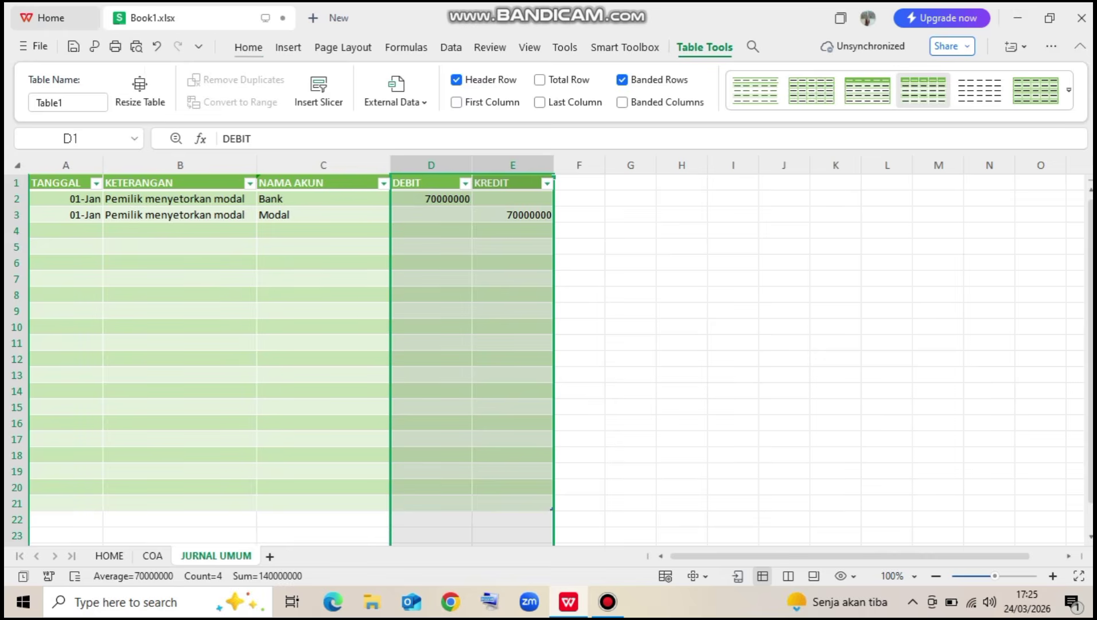
pyautogui.click(249, 47)
pyautogui.click(811, 79)
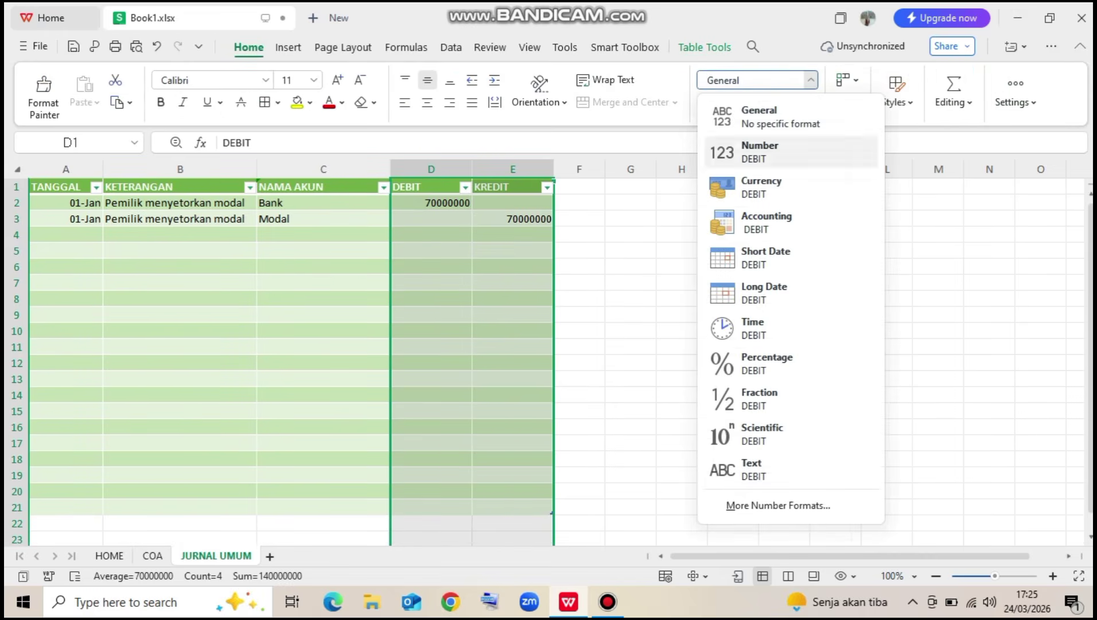
pyautogui.click(778, 505)
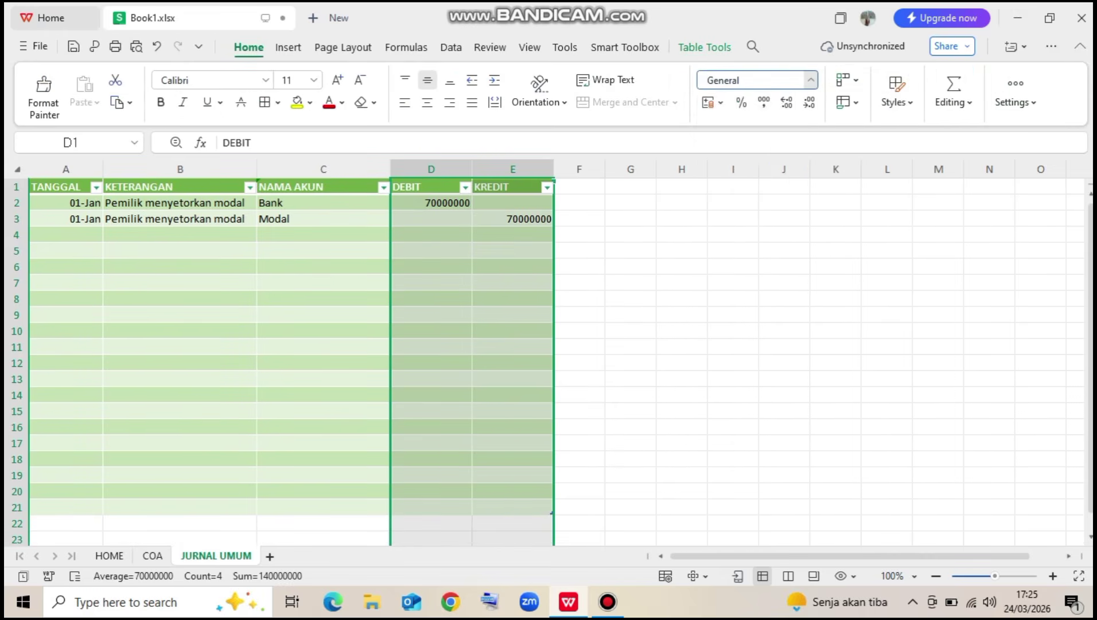
pyautogui.click(359, 211)
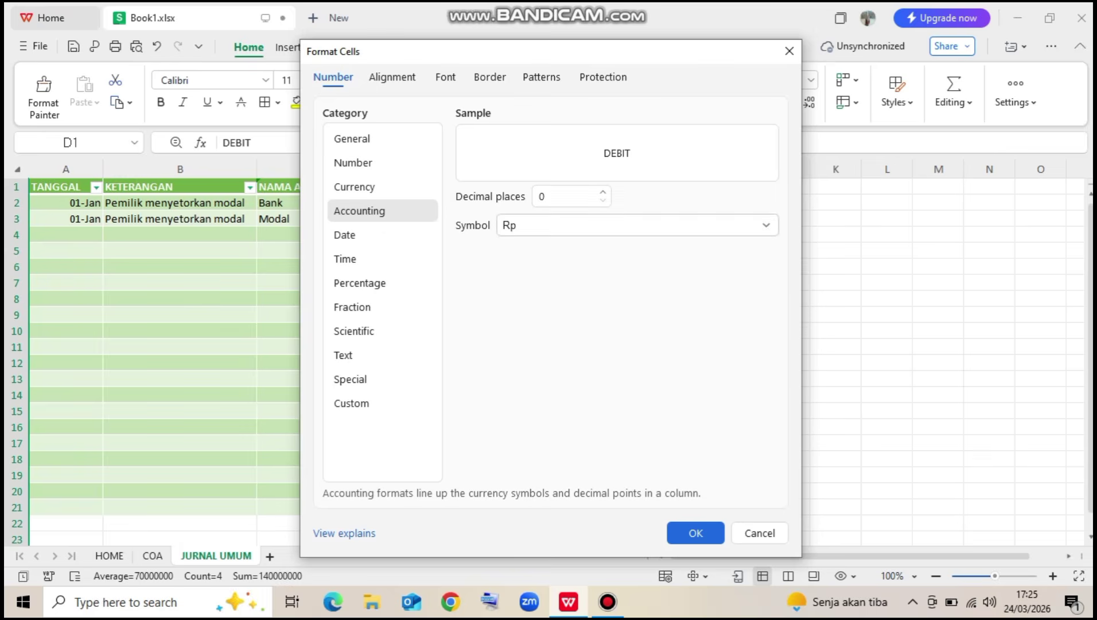
pyautogui.click(766, 225)
pyautogui.moveTo(770, 343); pyautogui.dragTo(770, 260)
pyautogui.click(636, 245)
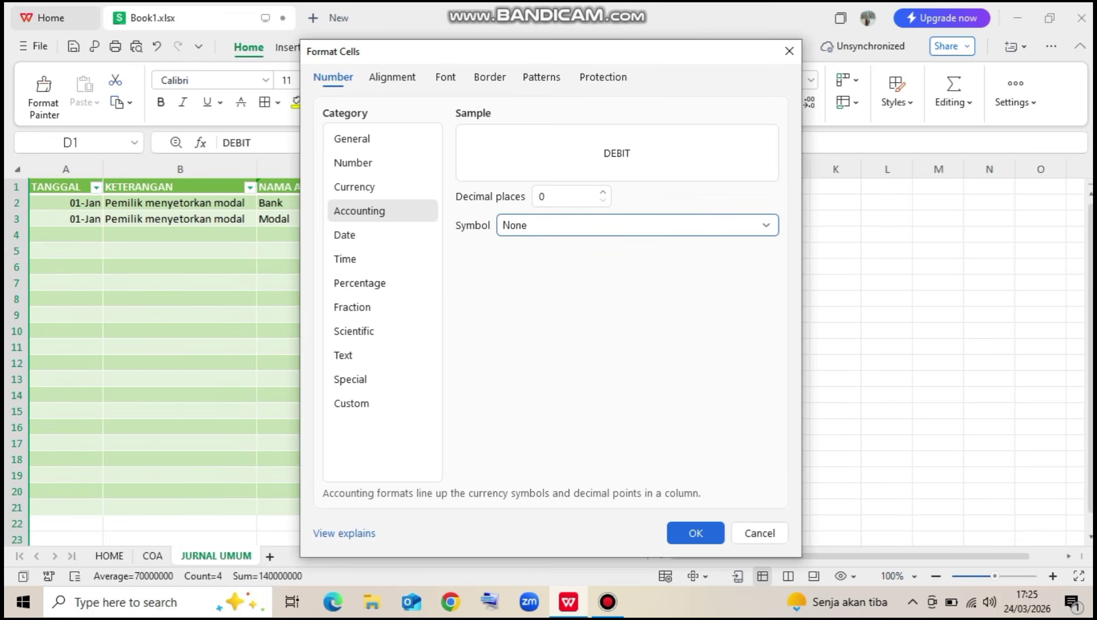
pyautogui.click(695, 533)
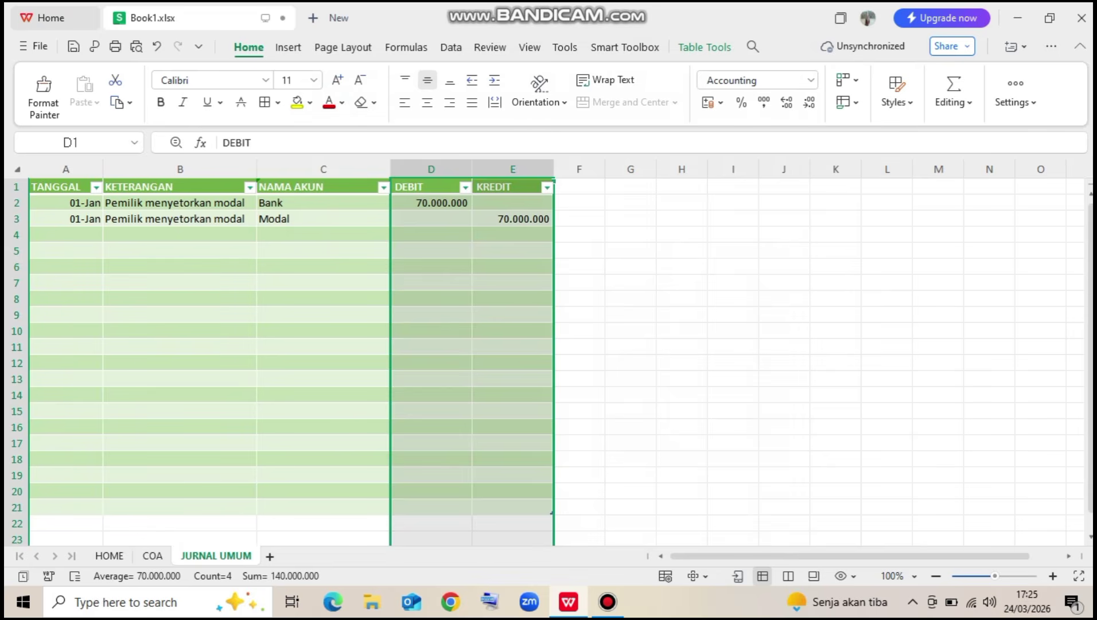
# Enter the date 2/1 in A4 to begin the second journal entry
pyautogui.click(66, 235)
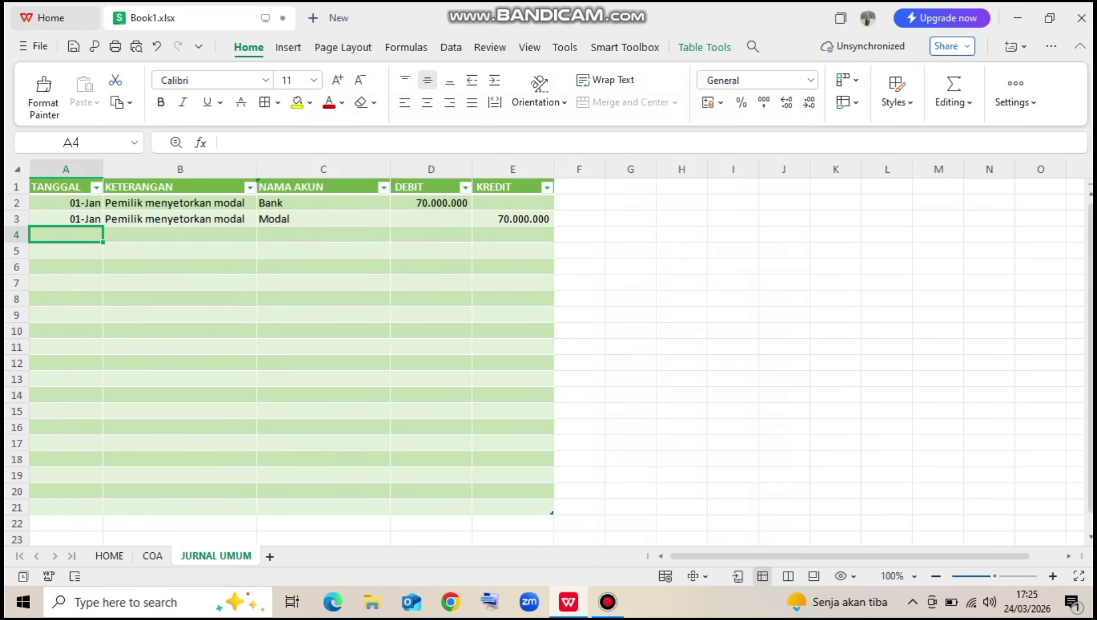
pyautogui.write('2/')
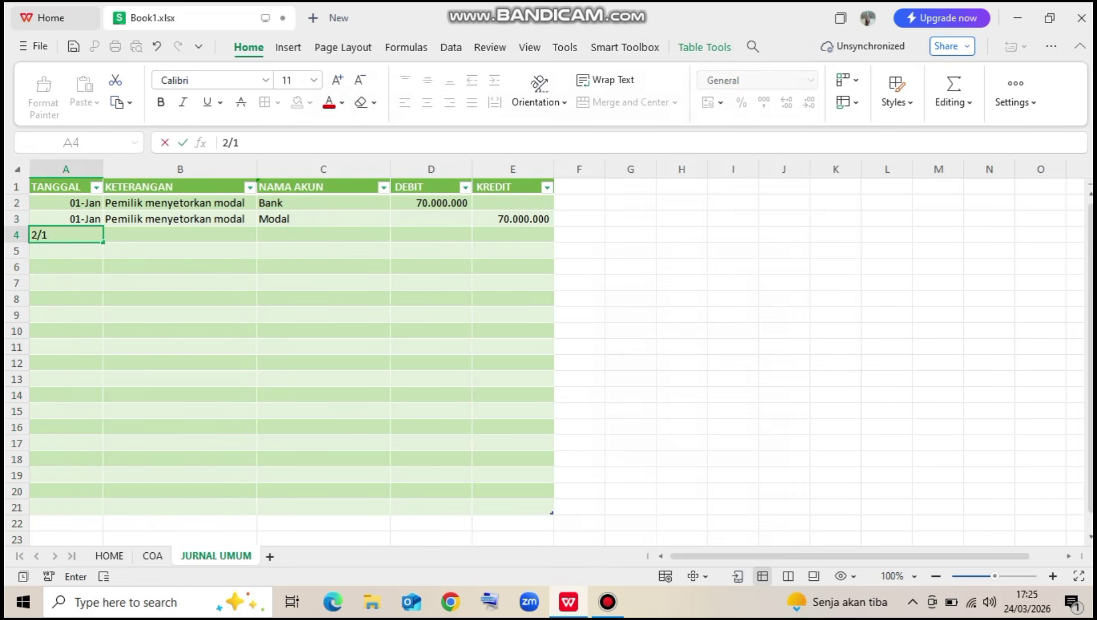
pyautogui.write('1')
pyautogui.press('Return')
pyautogui.press('Up')
# Enter the description Bayar Sewa Gudang in B4
pyautogui.press('Right')
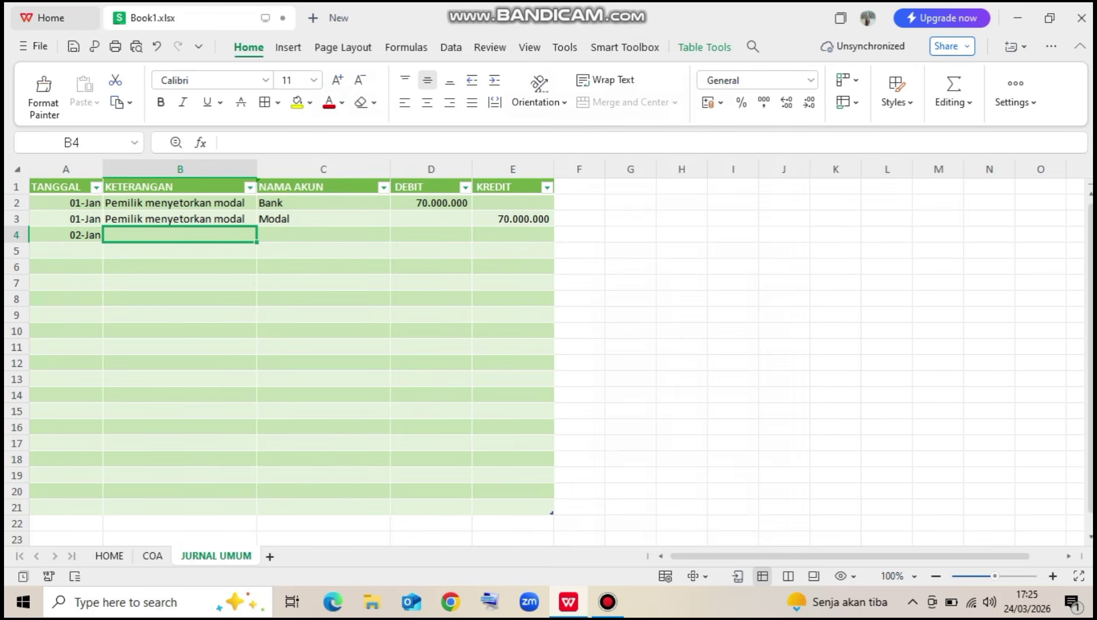
pyautogui.write('Bayar')
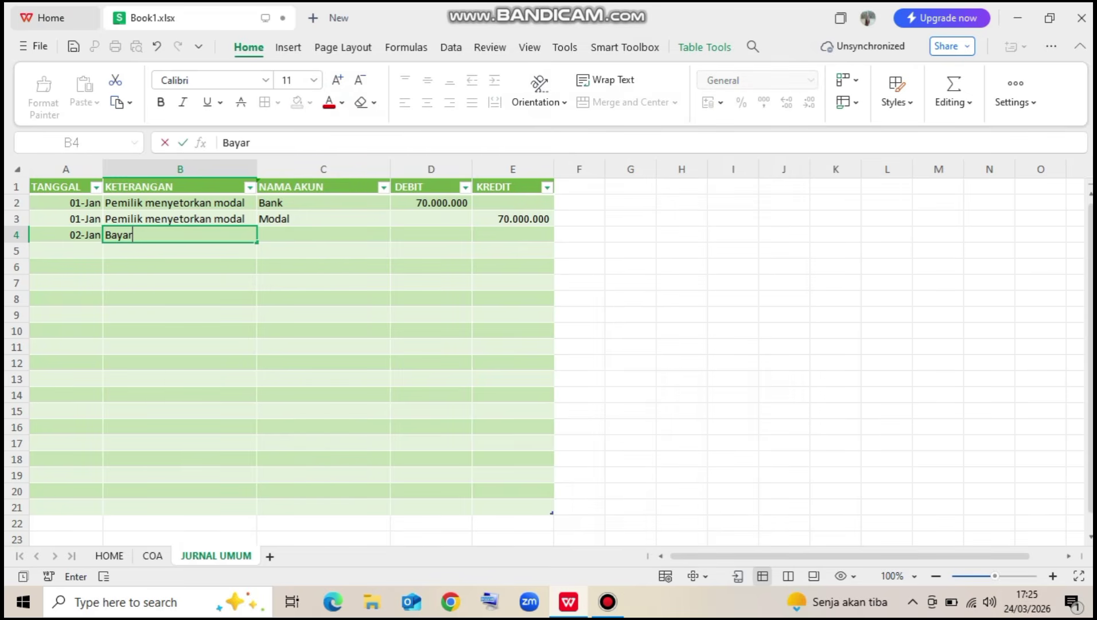
pyautogui.write(' Sewa')
pyautogui.write('Gedun')
pyautogui.press('BackSpace')
pyautogui.press('BackSpace')
pyautogui.press('BackSpace')
pyautogui.press('BackSpace')
pyautogui.write('udang')
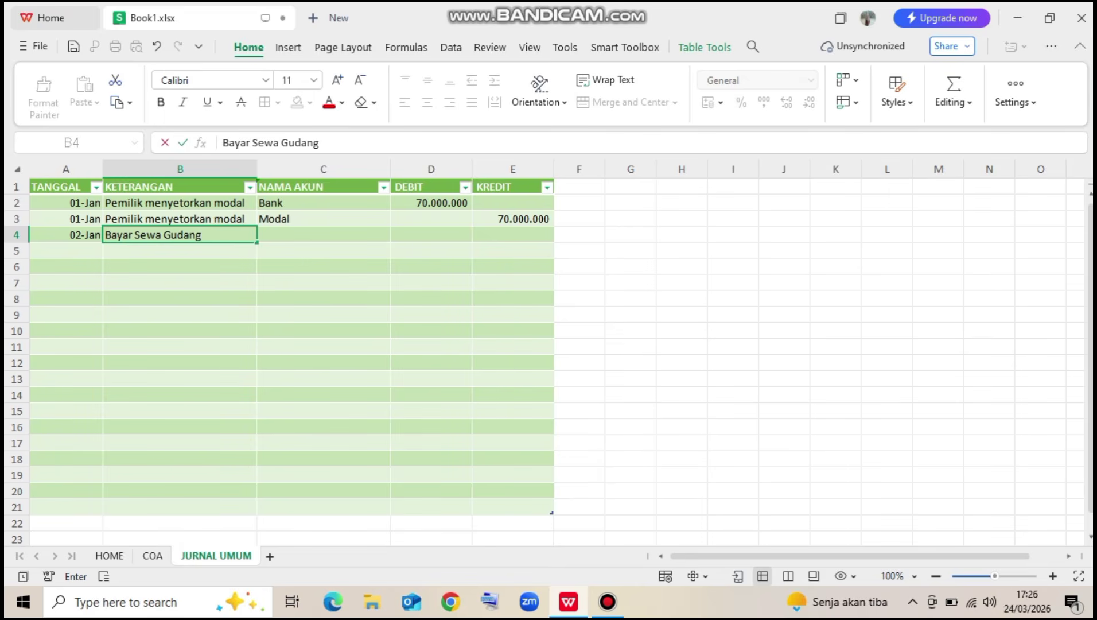
pyautogui.press('Return')
pyautogui.press('Up')
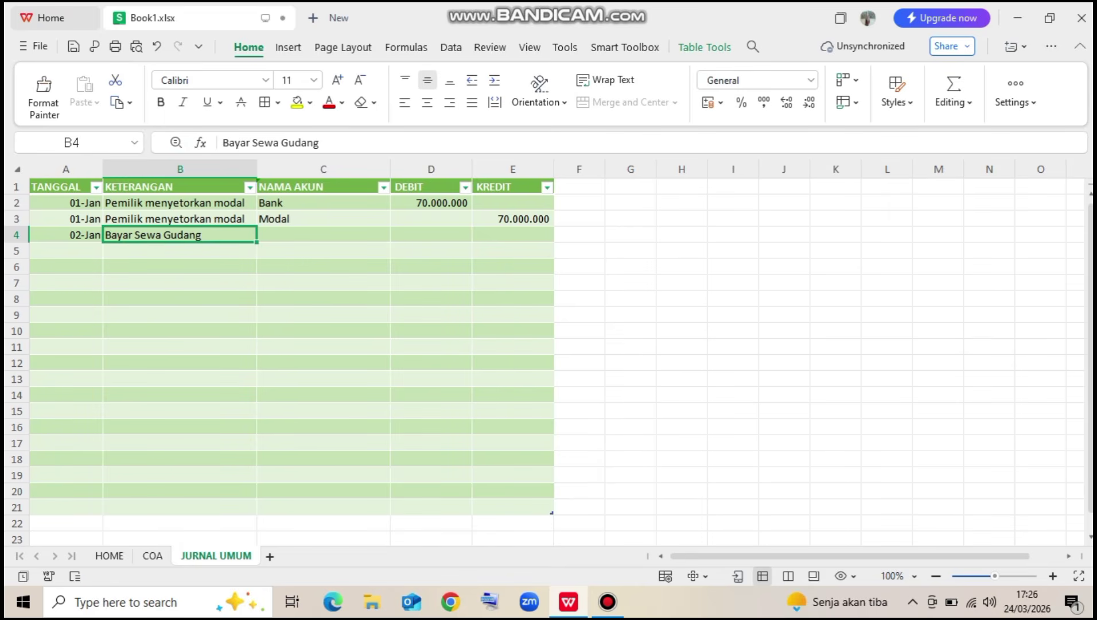
# Copy the date and description from A4:B4 into the row below, starting at A5
pyautogui.press('Right')
pyautogui.press('Left')
pyautogui.press('Down')
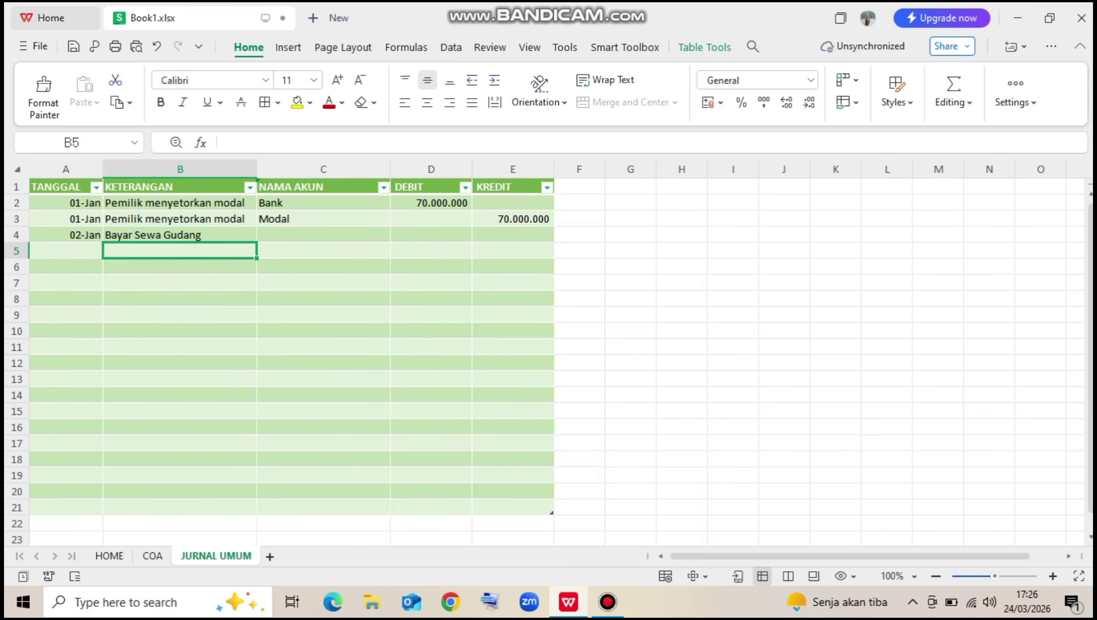
pyautogui.press('Up')
pyautogui.press('Left')
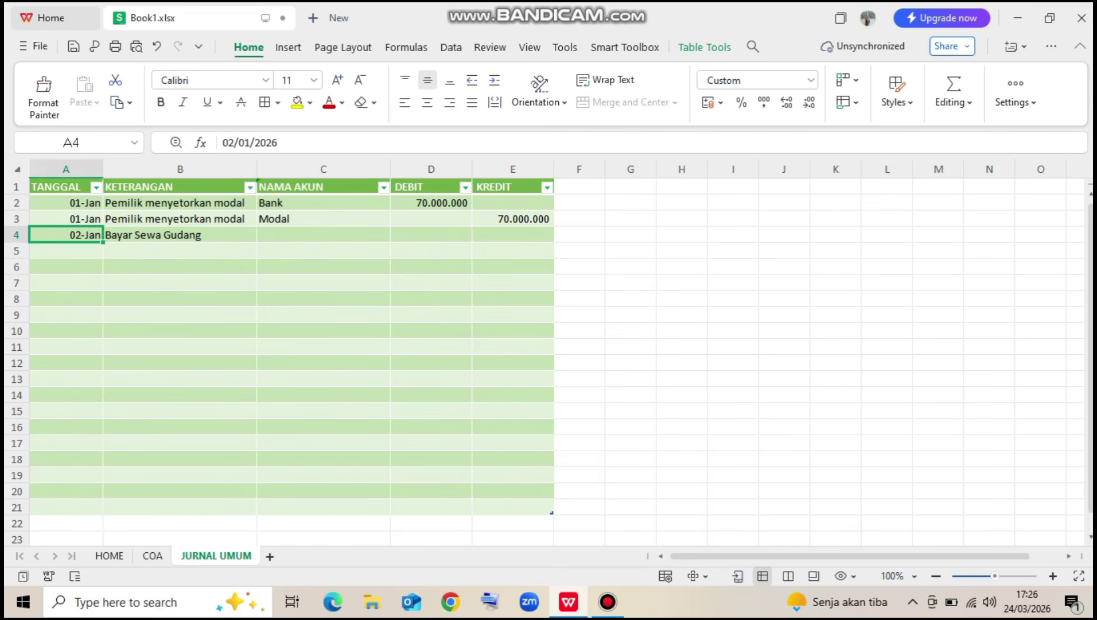
pyautogui.hotkey('shift', 'Right')
pyautogui.hotkey('ctrl', 'c')
pyautogui.press('Down')
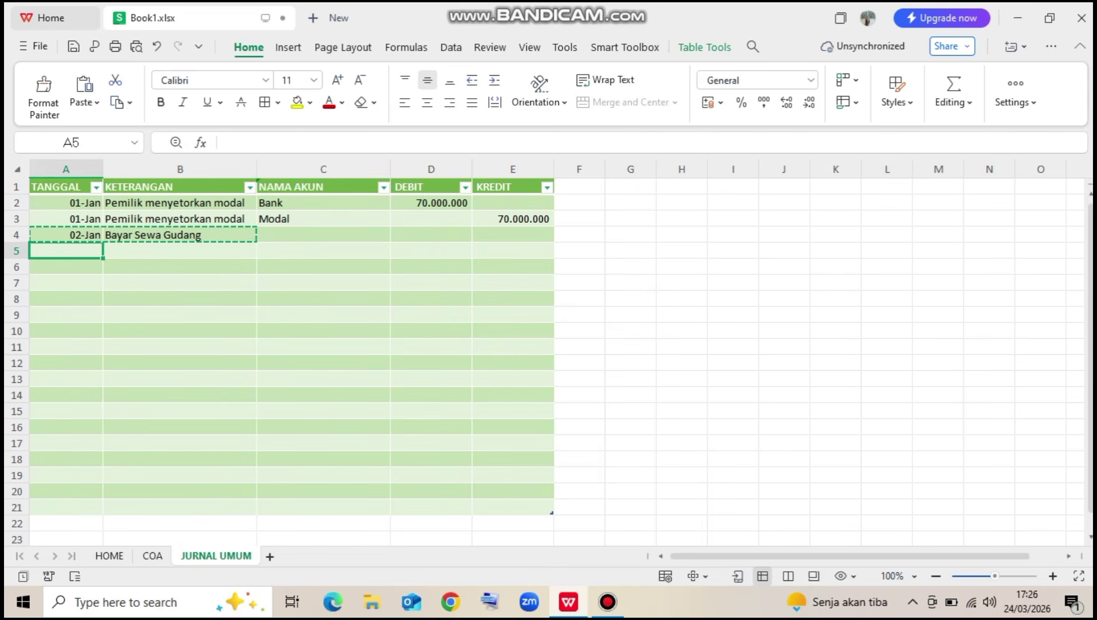
pyautogui.hotkey('ctrl', 'v')
# Choose Biaya Gudang & Handling as the account name in C4 for the warehouse rent payment
pyautogui.press('Right')
pyautogui.press('Right')
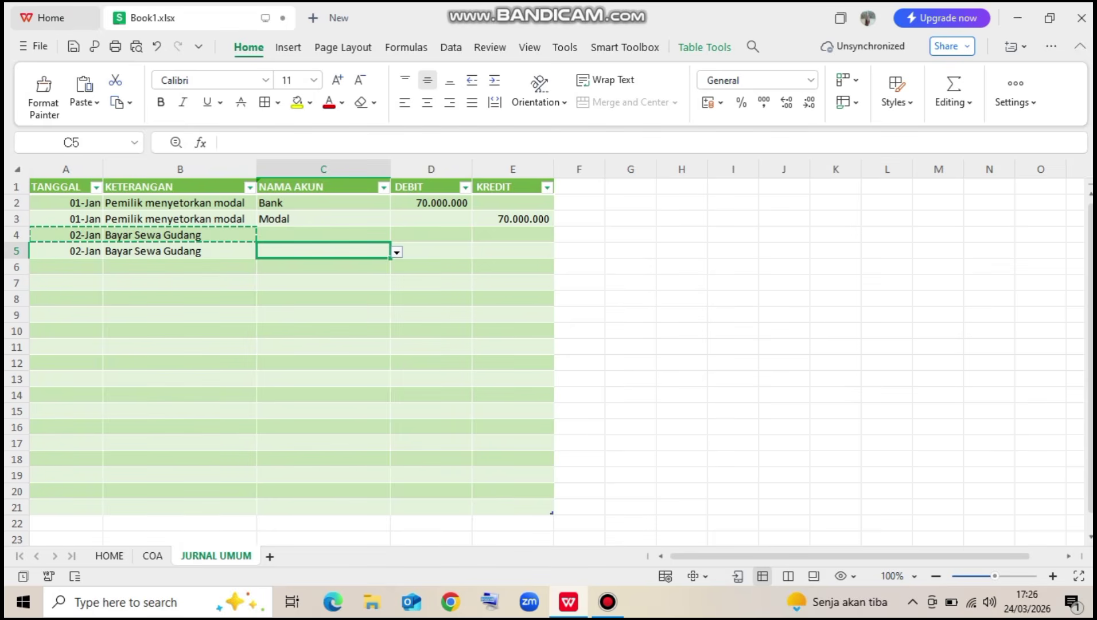
pyautogui.press('Up')
pyautogui.hotkey('alt', 'Down')
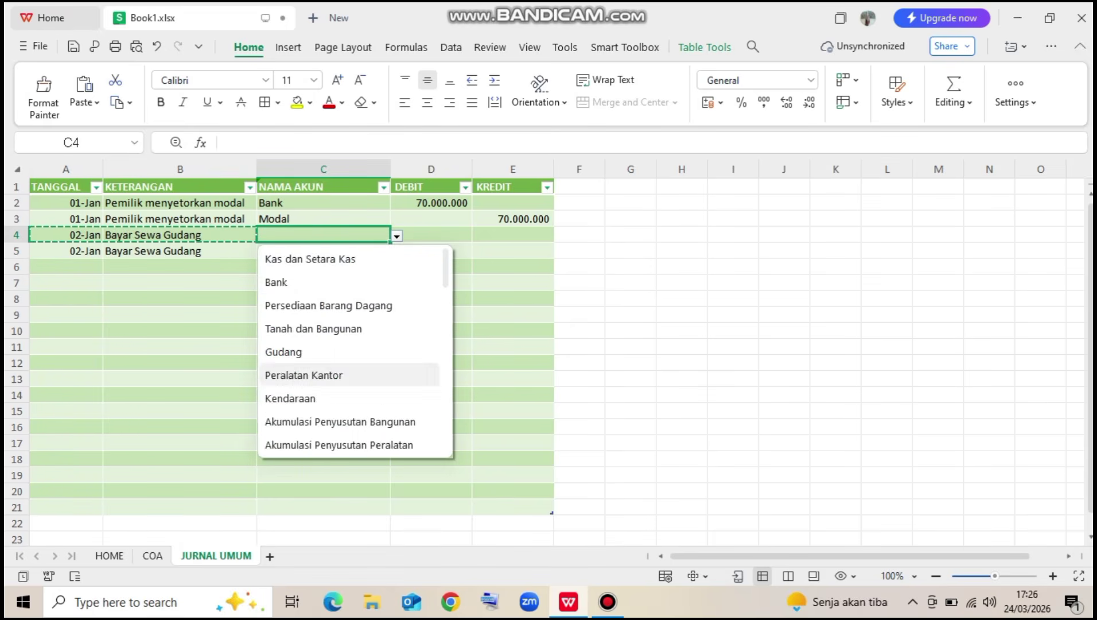
pyautogui.scroll(-2, 355, 349)
pyautogui.scroll(-5, 356, 350)
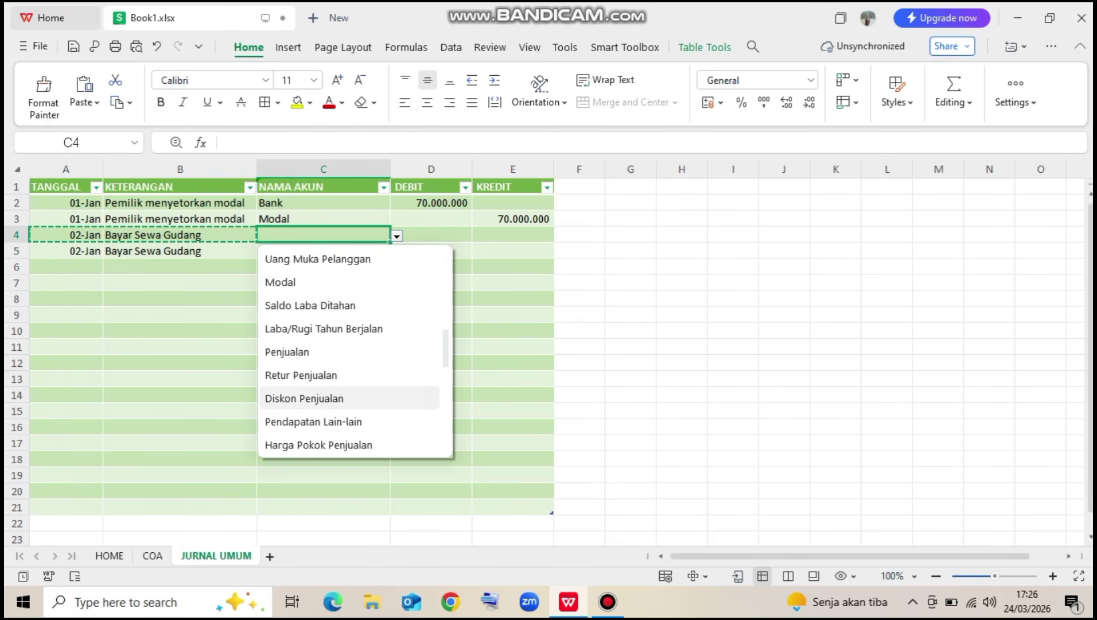
pyautogui.scroll(-5, 356, 350)
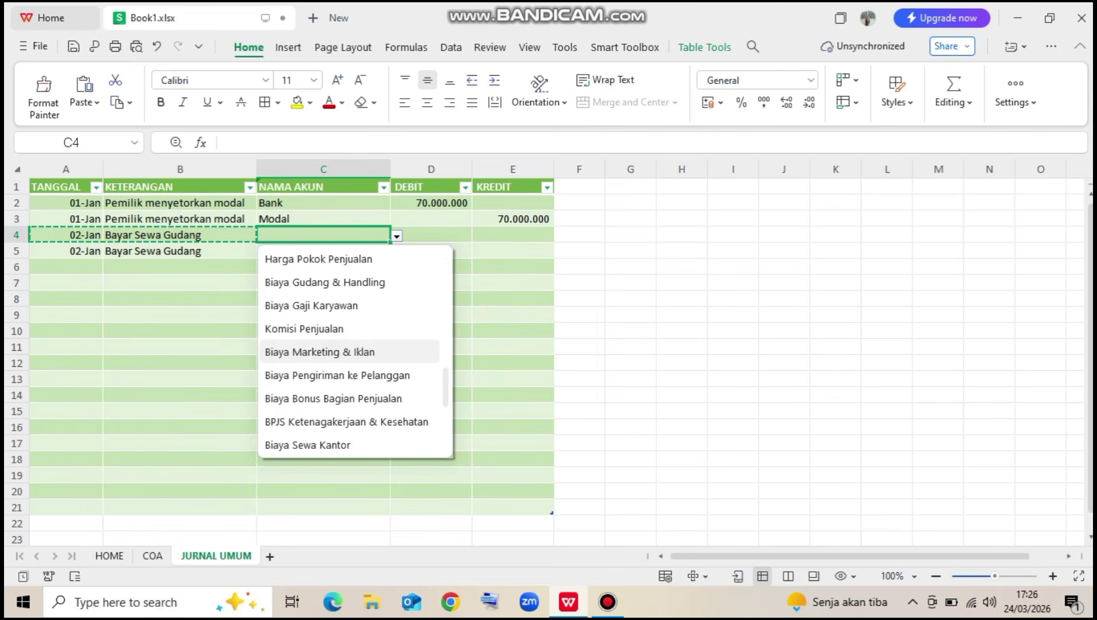
pyautogui.scroll(-5, 350, 375)
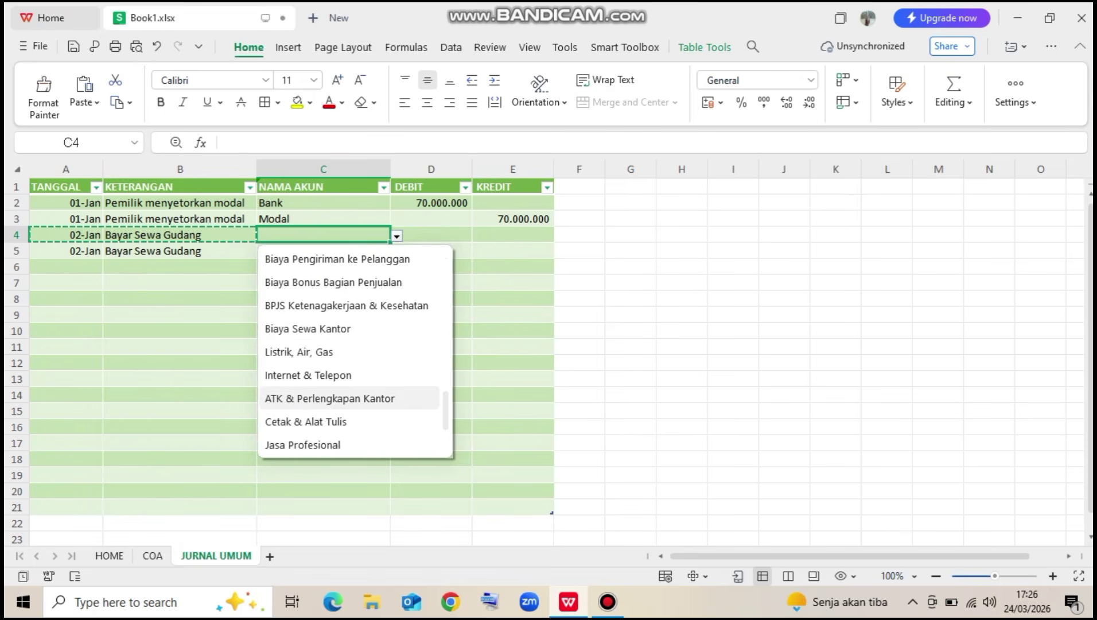
pyautogui.scroll(-4, 350, 379)
pyautogui.scroll(4, 350, 396)
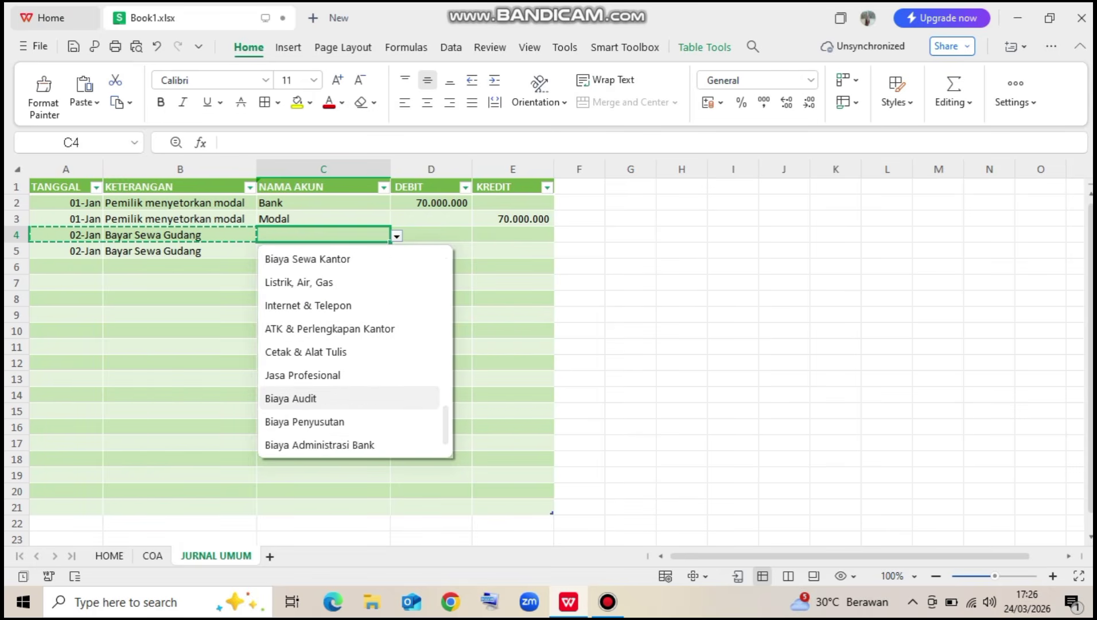
pyautogui.scroll(6, 350, 444)
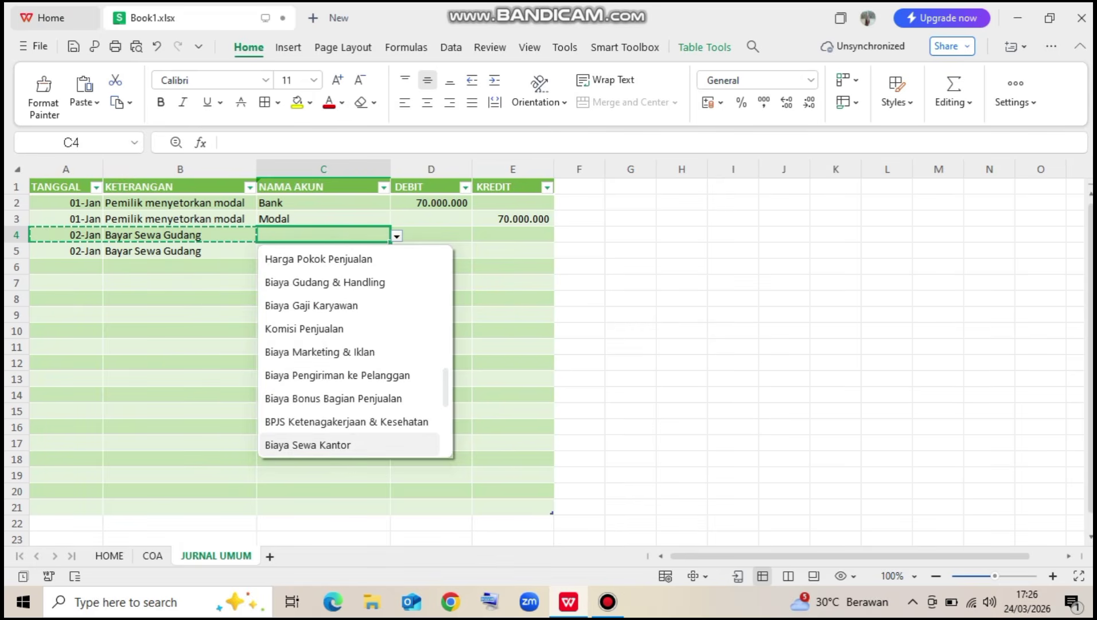
pyautogui.click(325, 281)
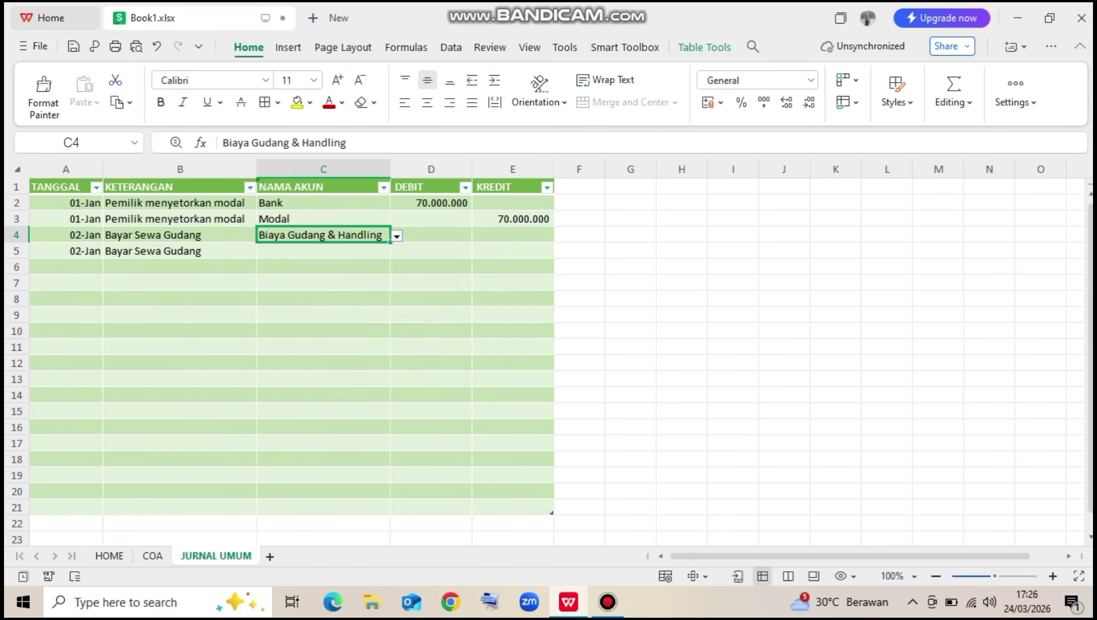
# Choose Bank as the account name in C5
pyautogui.click(350, 251)
pyautogui.click(396, 252)
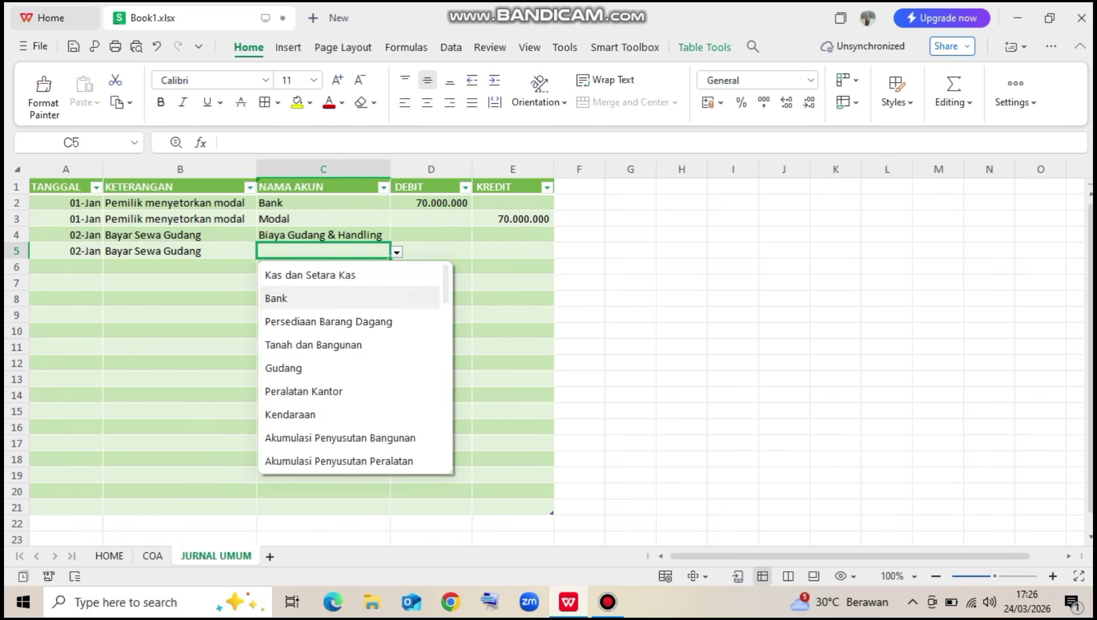
pyautogui.click(350, 298)
# Enter a debit amount of 10000000 in D4 for the Biaya Gudang & Handling line
pyautogui.click(431, 235)
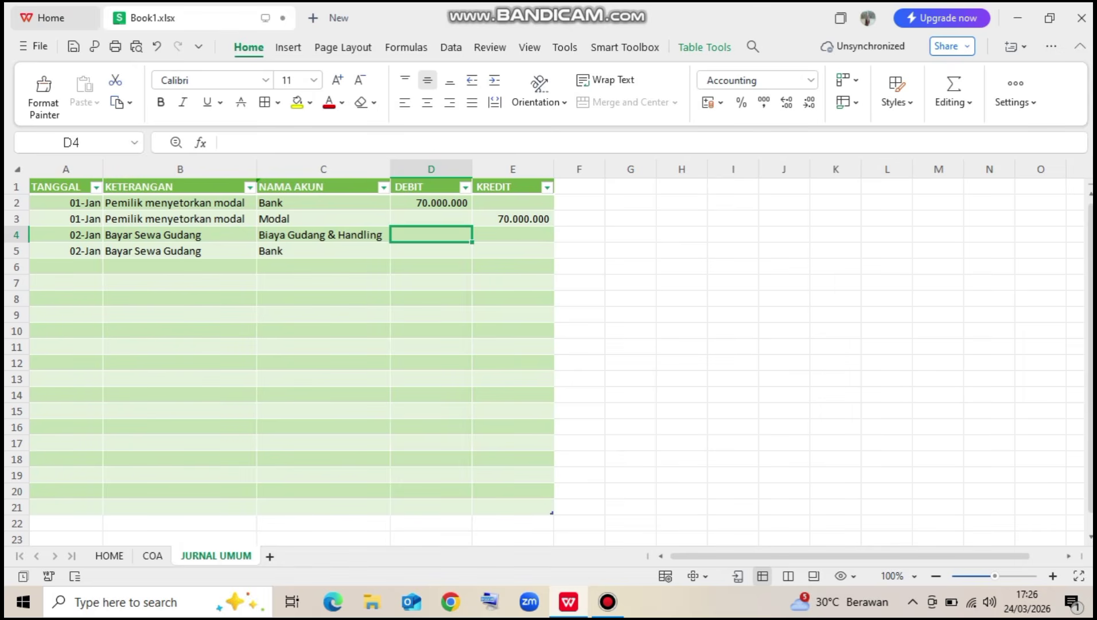
pyautogui.write('10000000')
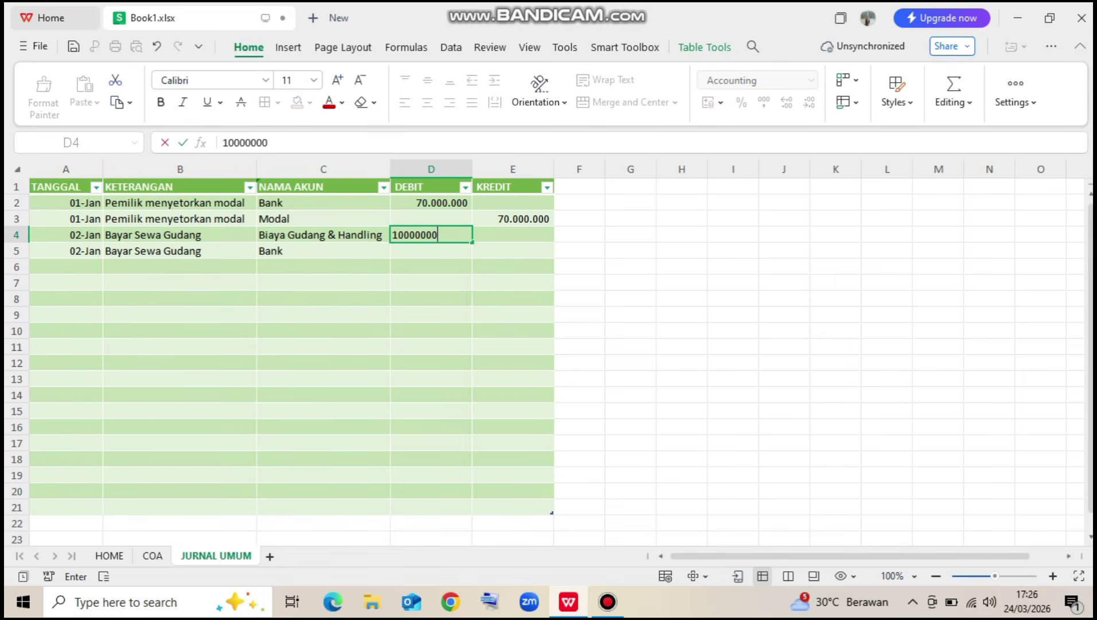
pyautogui.press('Return')
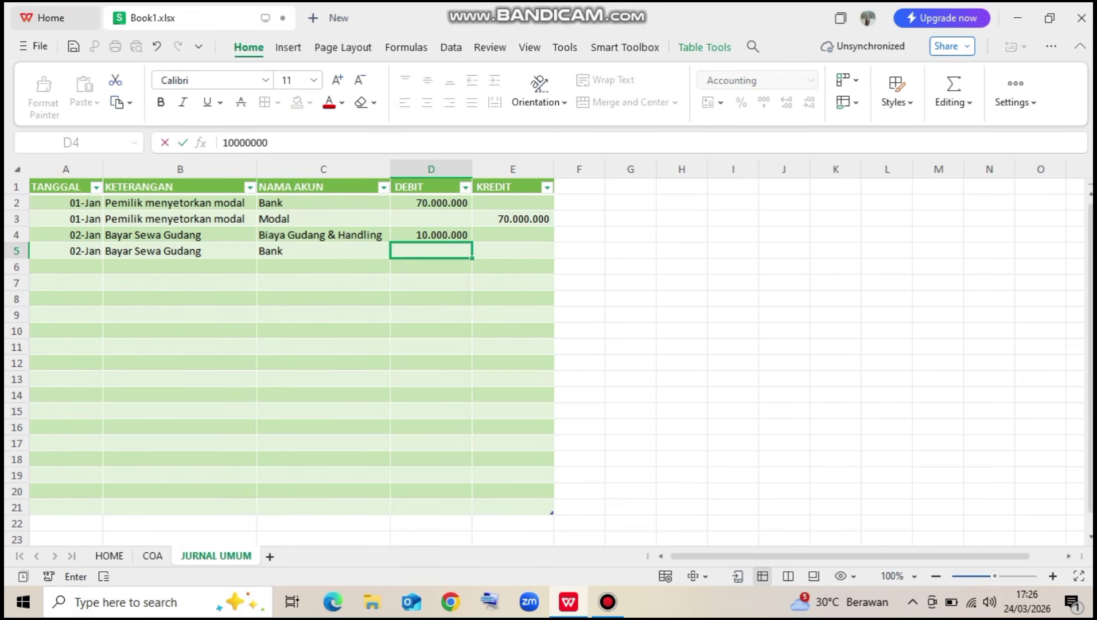
# Copy the debit amount from D4 into the KREDIT cell E5 on the Bank line
pyautogui.press('Up')
pyautogui.hotkey('ctrl', 'c')
pyautogui.press('Down')
pyautogui.press('Right')
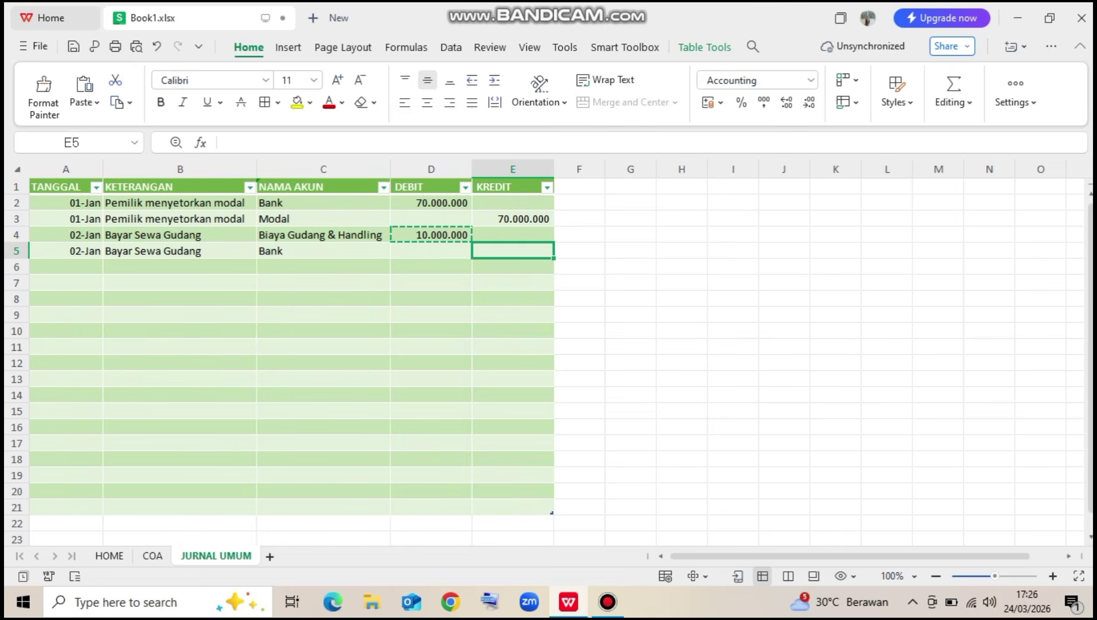
pyautogui.hotkey('ctrl', 'v')
# Enter the date 4/1 in A6 to begin the third journal entry
pyautogui.press('Down')
pyautogui.press('Left')
pyautogui.press('Left')
pyautogui.press('Left')
pyautogui.press('Left')
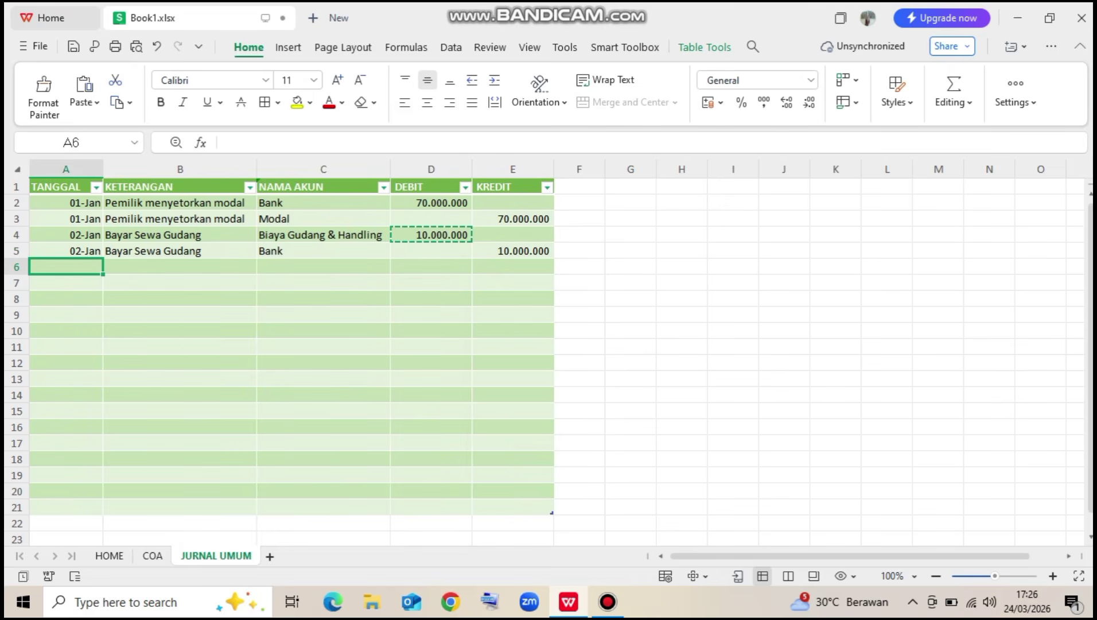
pyautogui.write('4/1')
pyautogui.press('Return')
pyautogui.press('Up')
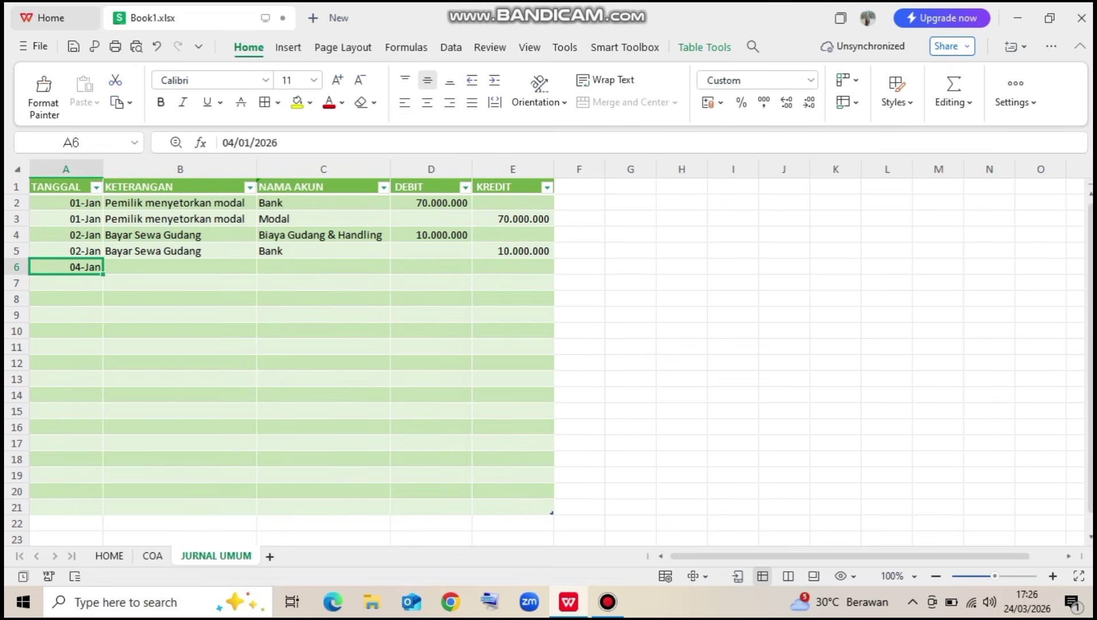
# Enter the description Pembelian Persediaan in B6 for the 4 January journal line
pyautogui.press('Right')
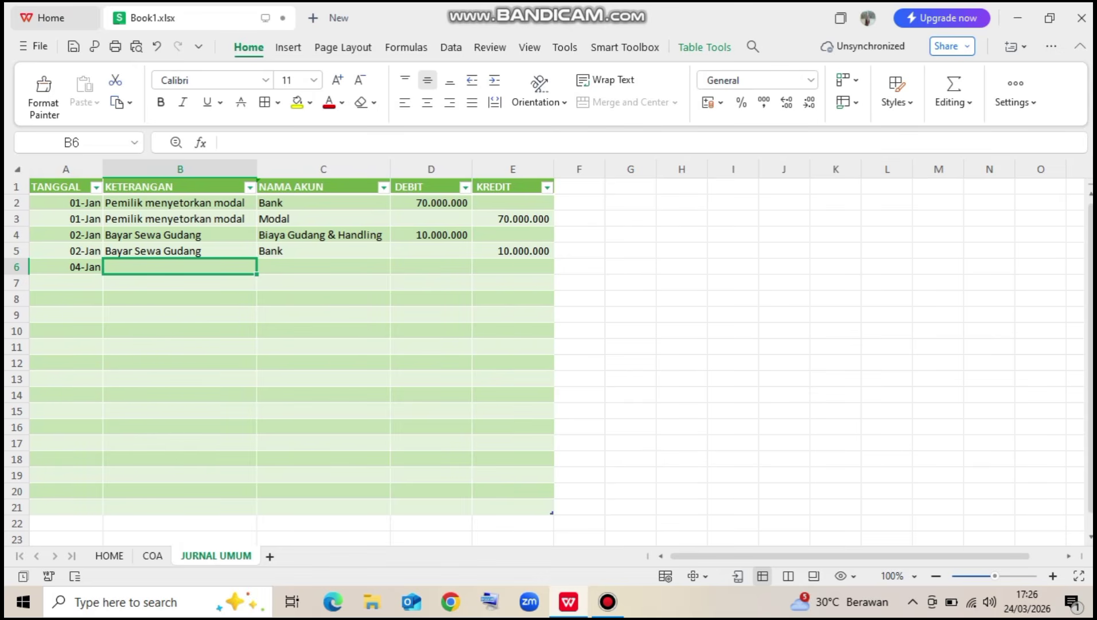
pyautogui.write('Pembeliaa')
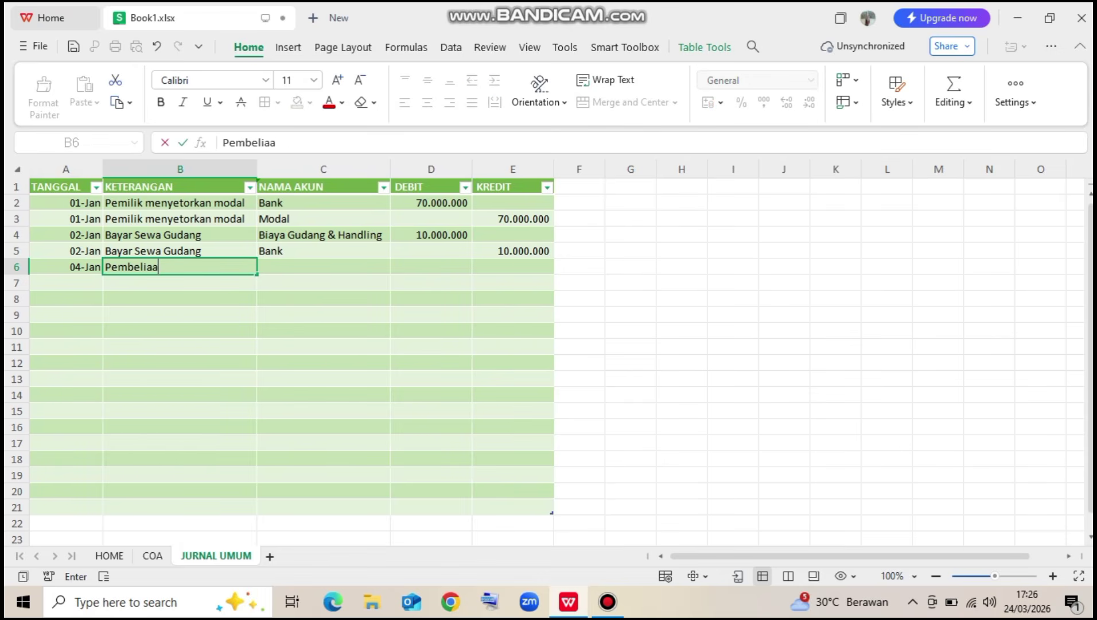
pyautogui.write('n Persediaan')
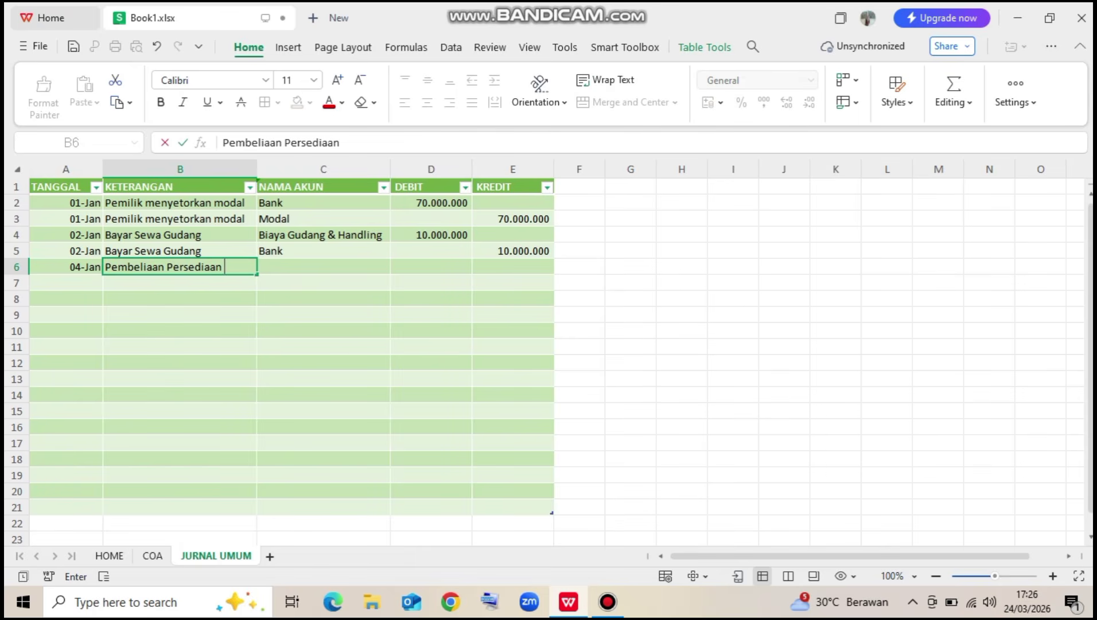
pyautogui.press('Return')
pyautogui.press('Up')
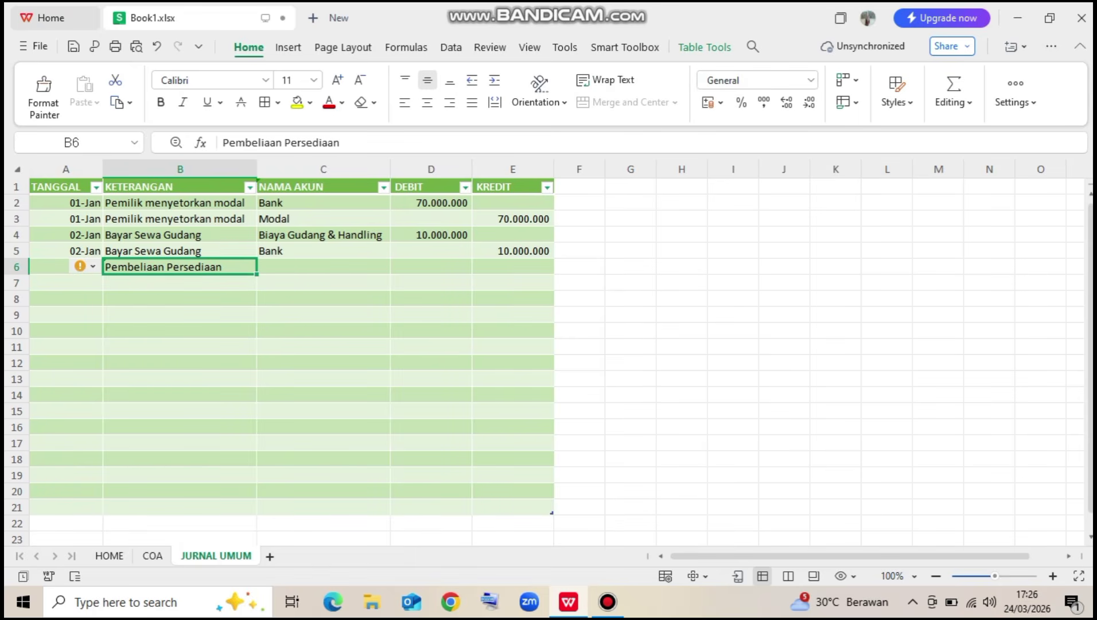
pyautogui.doubleClick(157, 265)
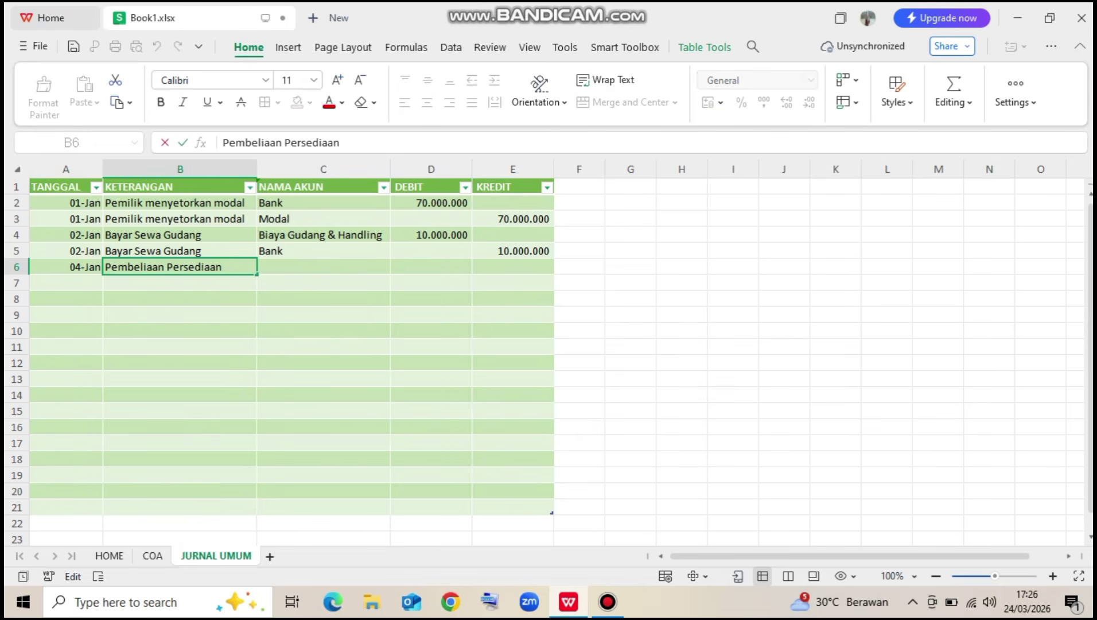
pyautogui.press('BackSpace')
pyautogui.press('Return')
pyautogui.press('Up')
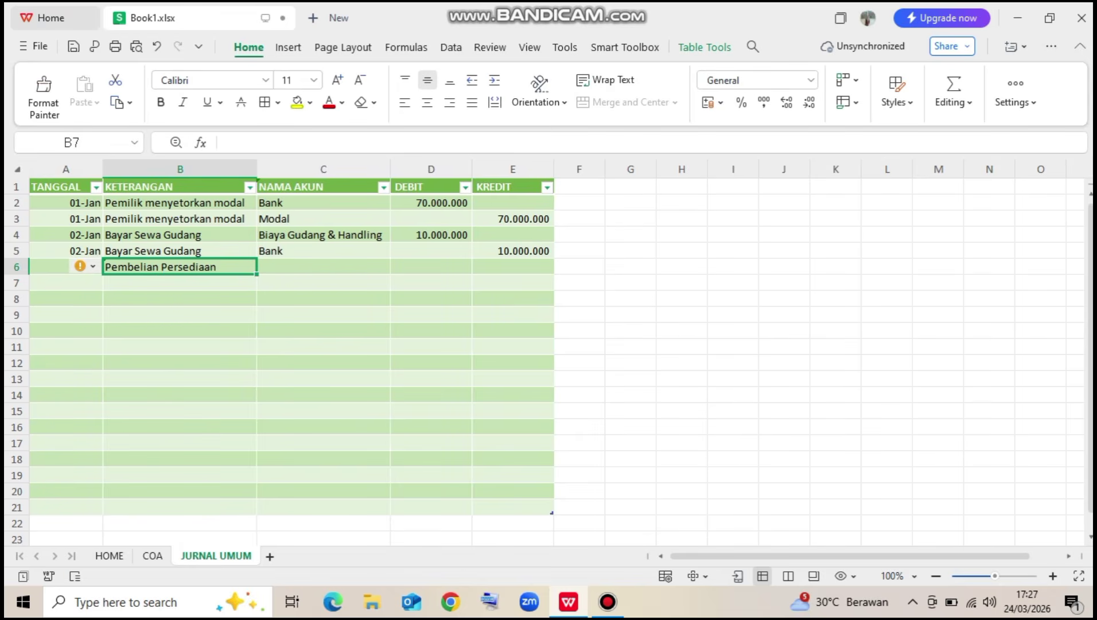
pyautogui.hotkey('shift', 'Left')
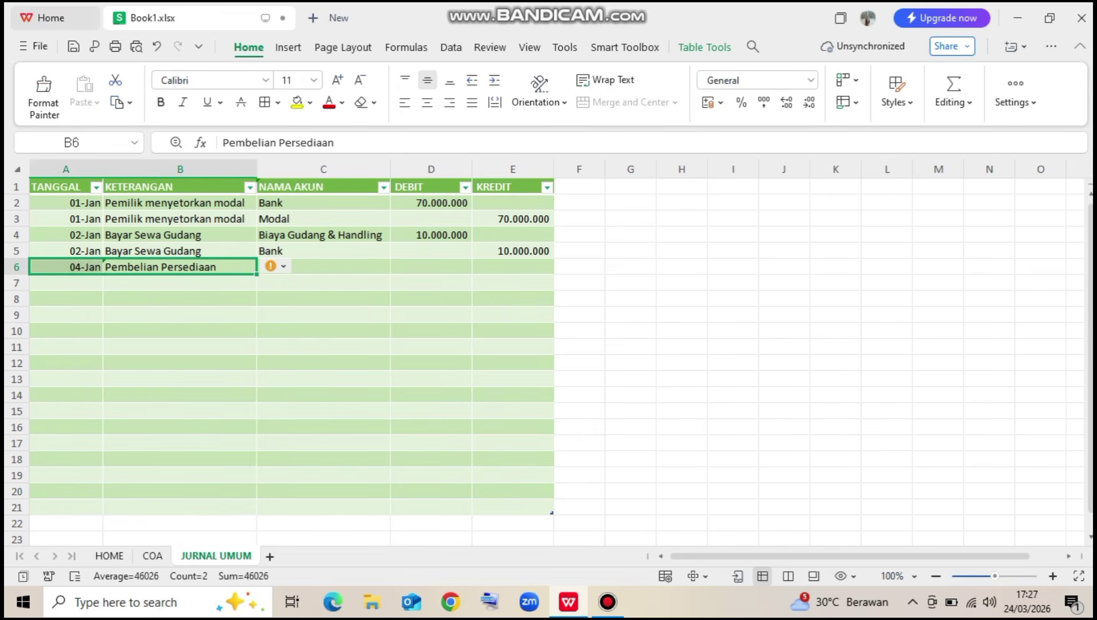
# Set the description in B6 to Pembelian Persediaan Barang Dagang and widen column B to fit the text
pyautogui.click(180, 298)
pyautogui.moveTo(257, 169); pyautogui.dragTo(264, 169)
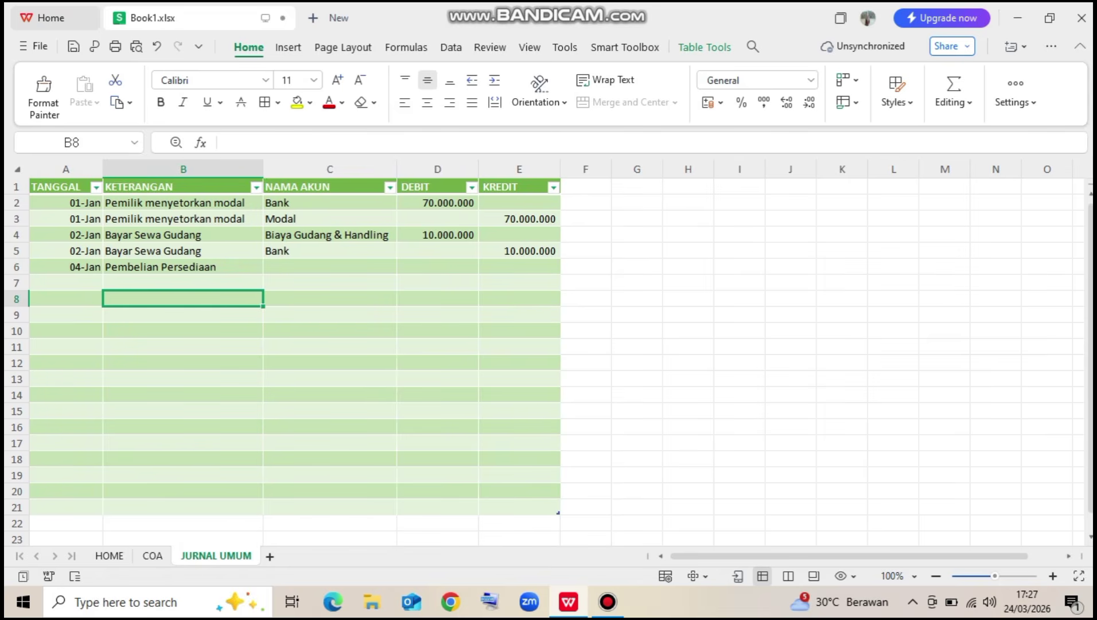
pyautogui.click(183, 266)
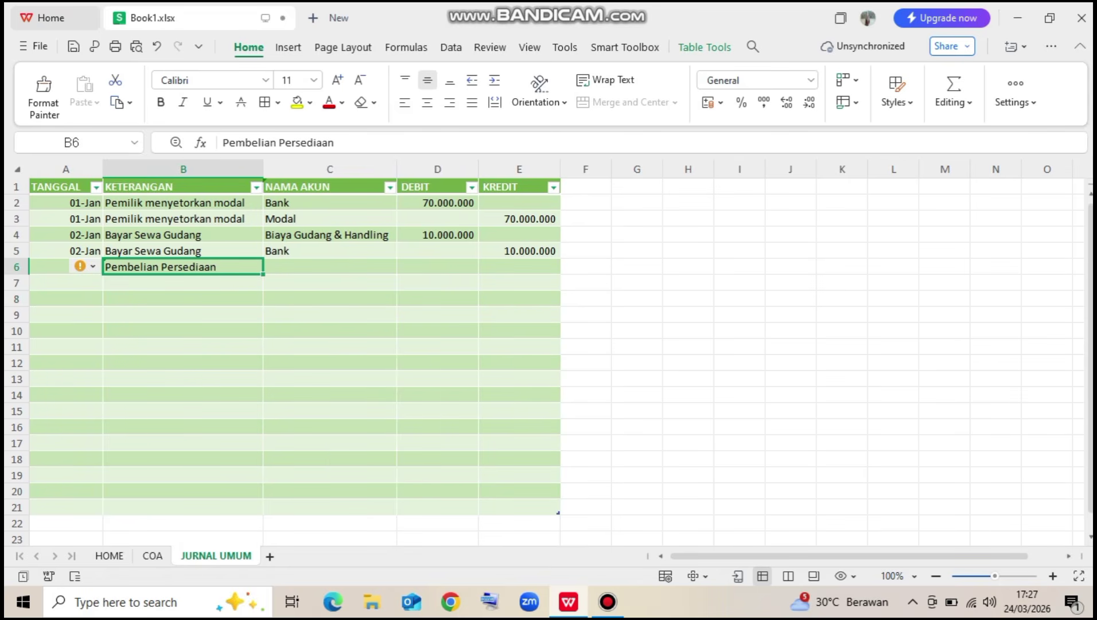
pyautogui.write('Pembeliaan')
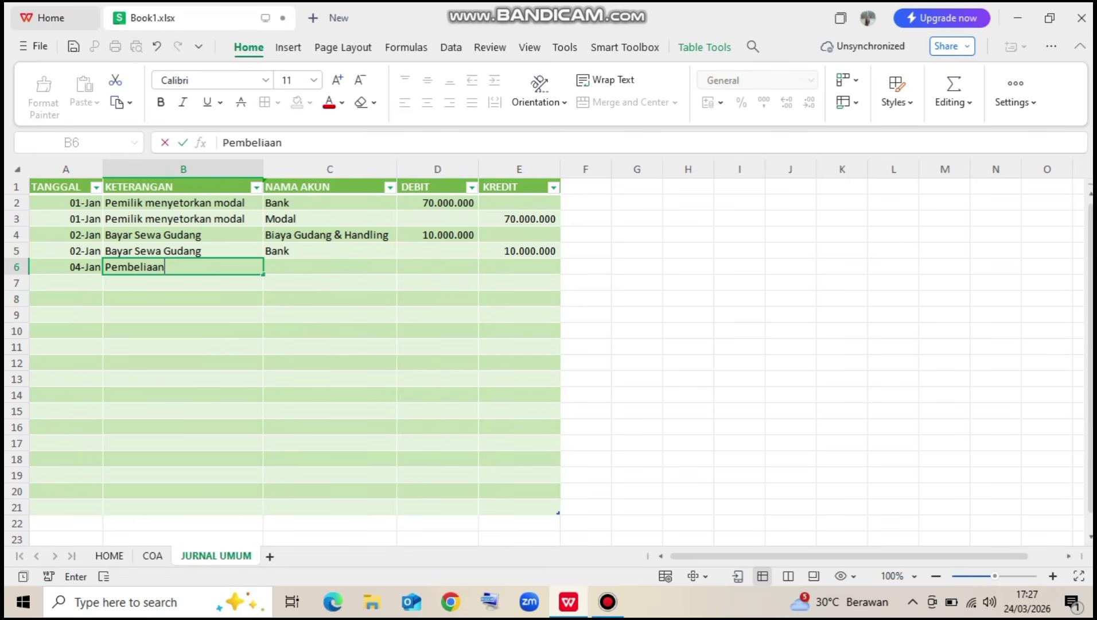
pyautogui.press('BackSpace')
pyautogui.press('BackSpace')
pyautogui.write('n Persediaan Barang ')
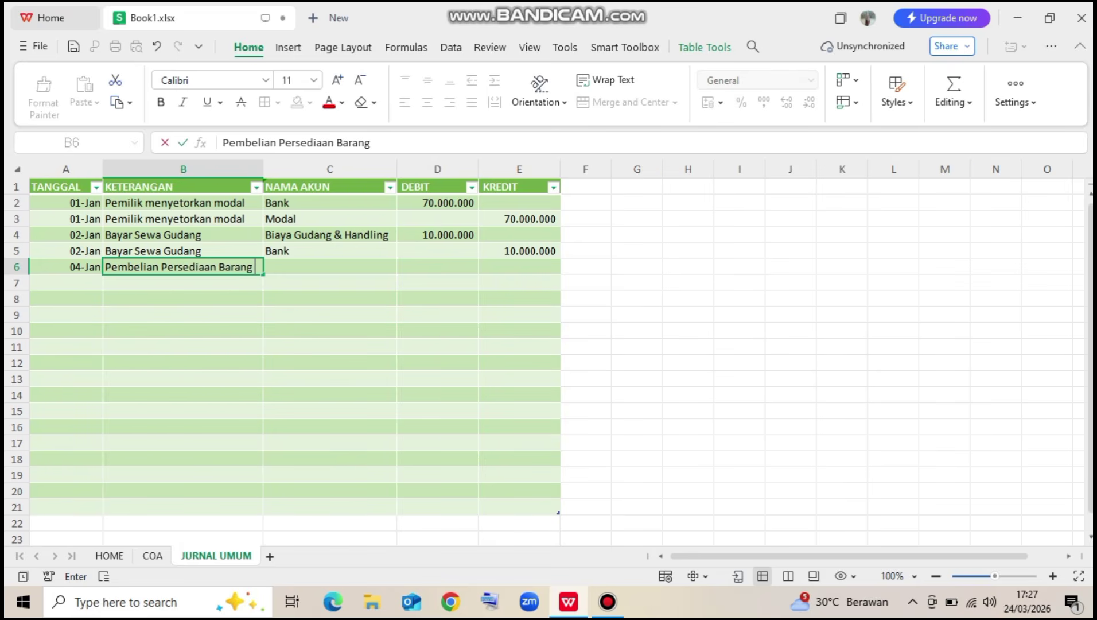
pyautogui.write('Dagang')
pyautogui.press('Return')
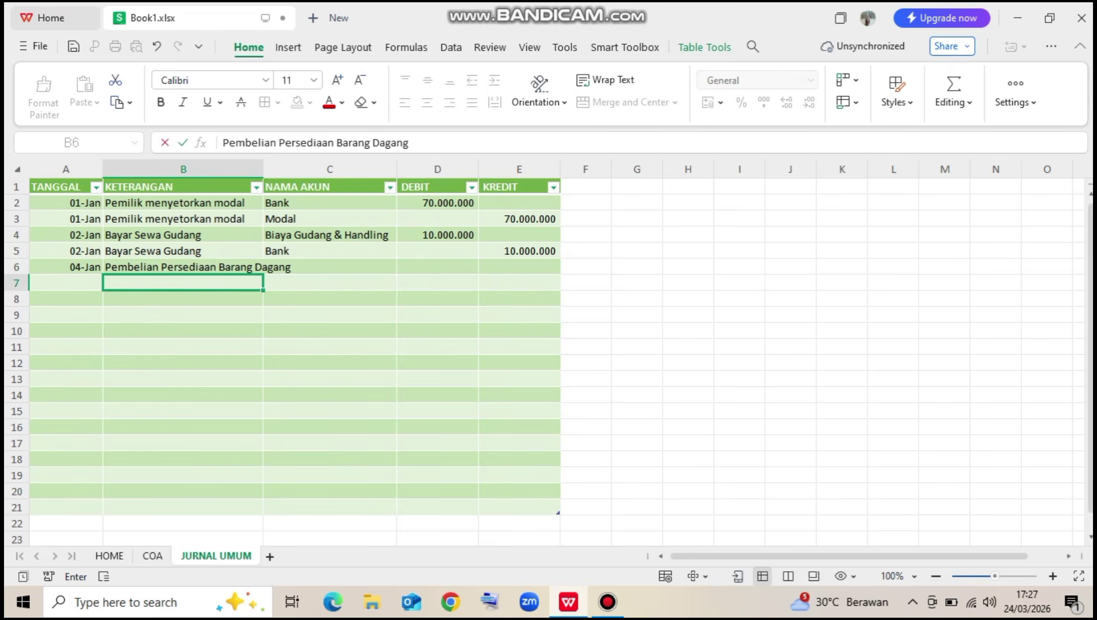
pyautogui.moveTo(263, 169); pyautogui.dragTo(315, 169)
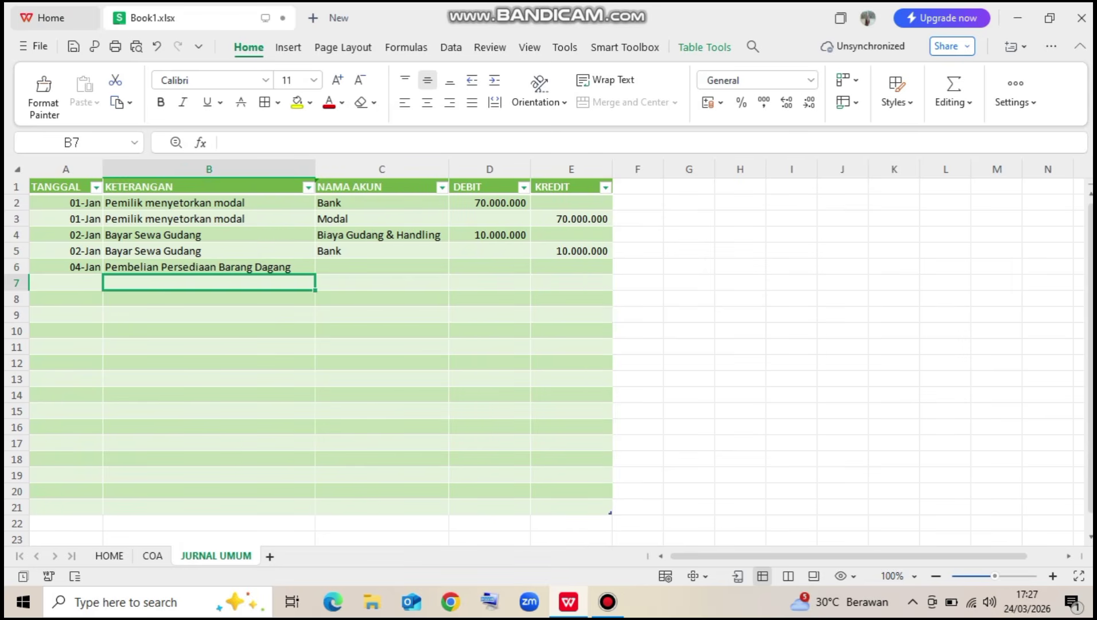
# Copy the date and description from A6:B6 into row 7
pyautogui.press('Up')
pyautogui.press('Left')
pyautogui.hotkey('shift', 'Right')
pyautogui.hotkey('ctrl', 'c')
pyautogui.press('Down')
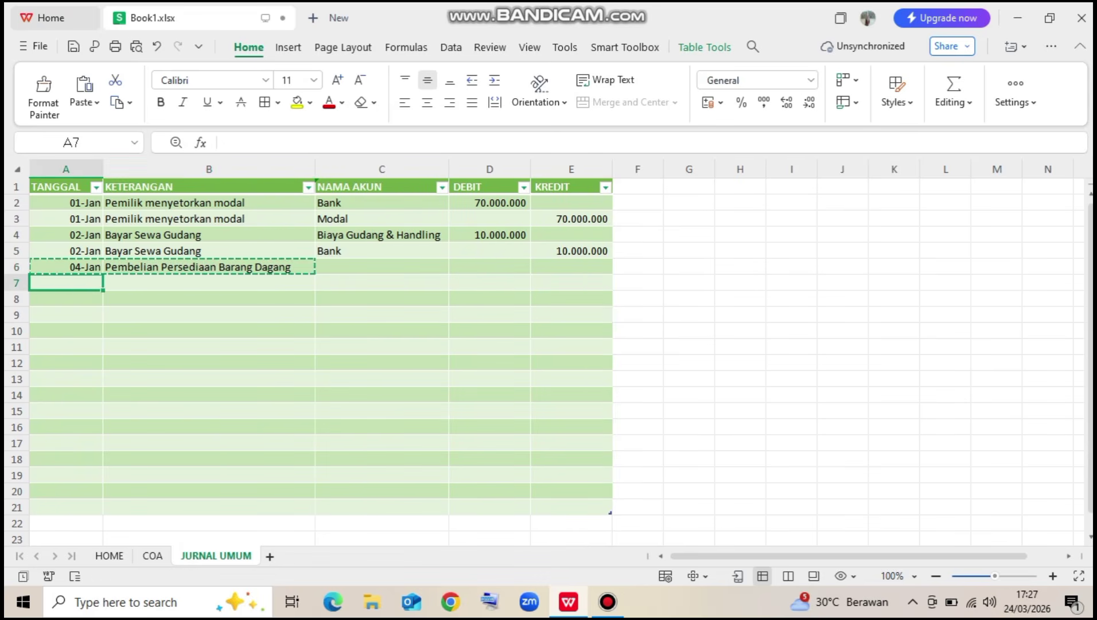
pyautogui.hotkey('ctrl', 'v')
# Choose Persediaan Barang Dagang as the account name in C6 and Hutang Usaha in C7
pyautogui.click(382, 267)
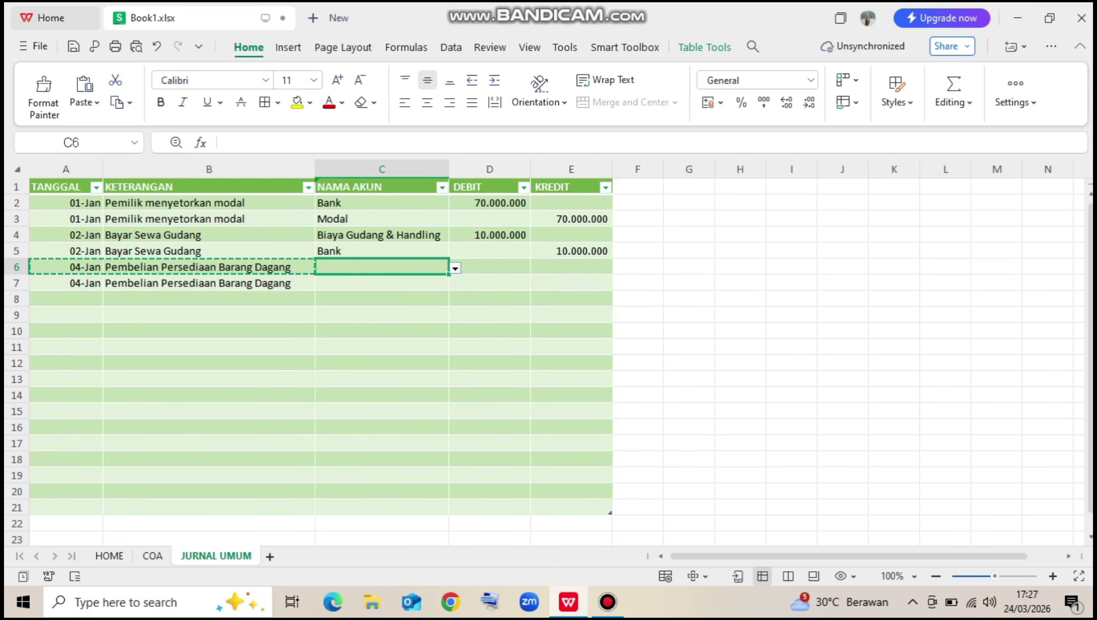
pyautogui.click(455, 267)
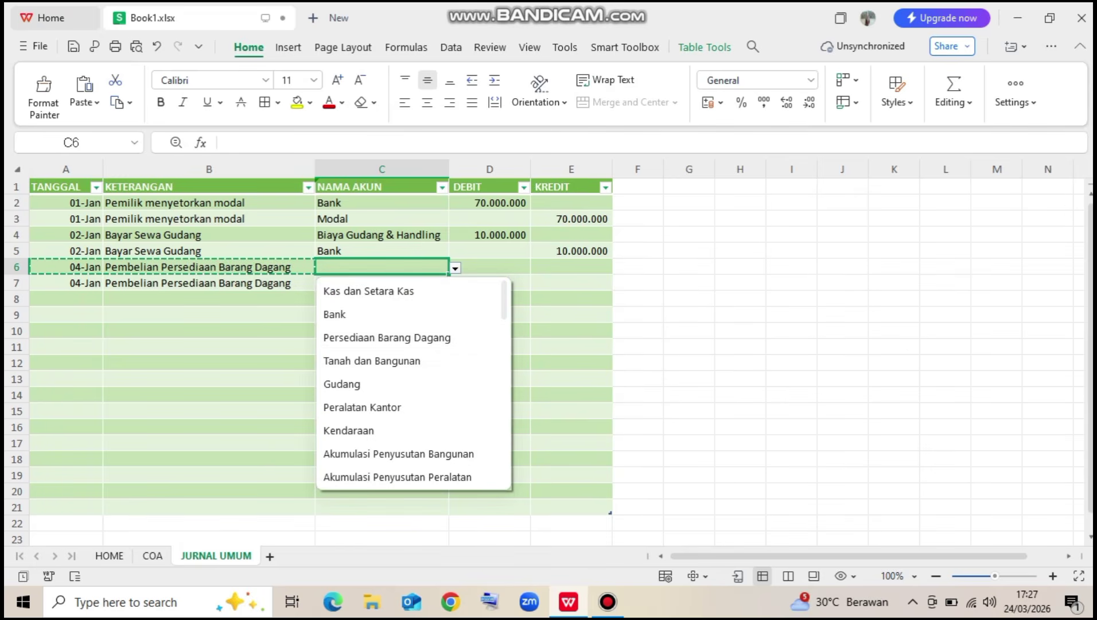
pyautogui.click(396, 337)
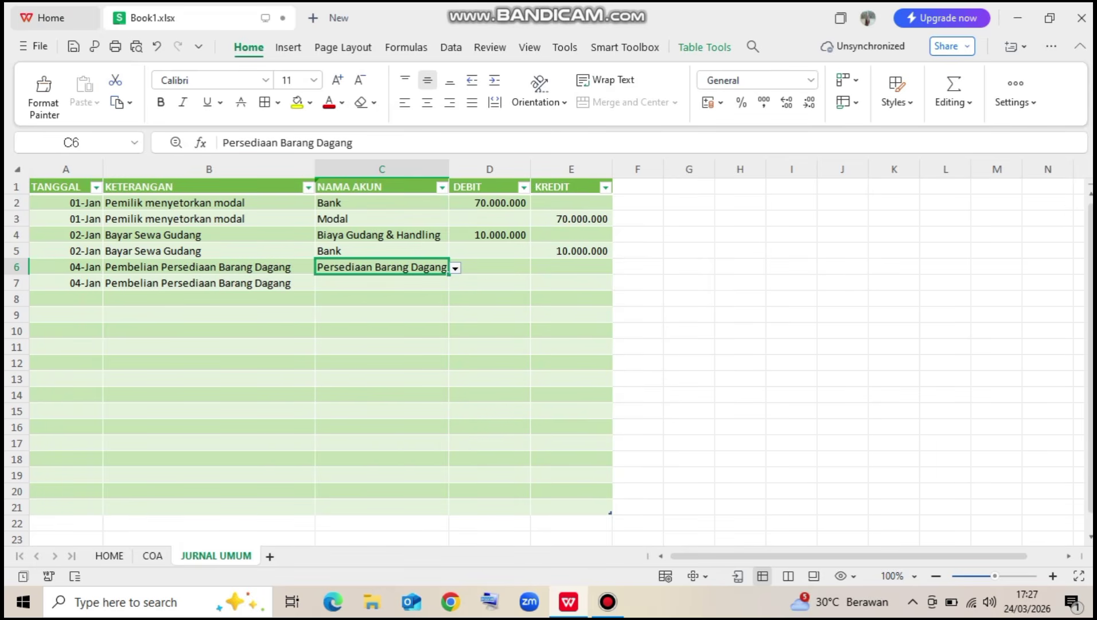
pyautogui.click(381, 283)
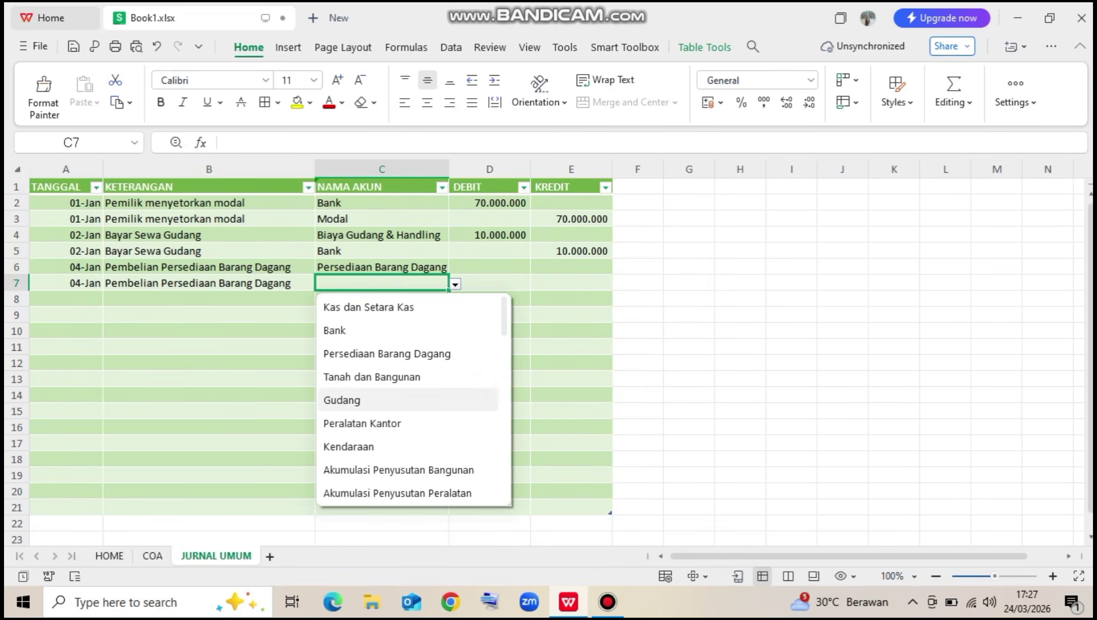
pyautogui.scroll(-5, 407, 400)
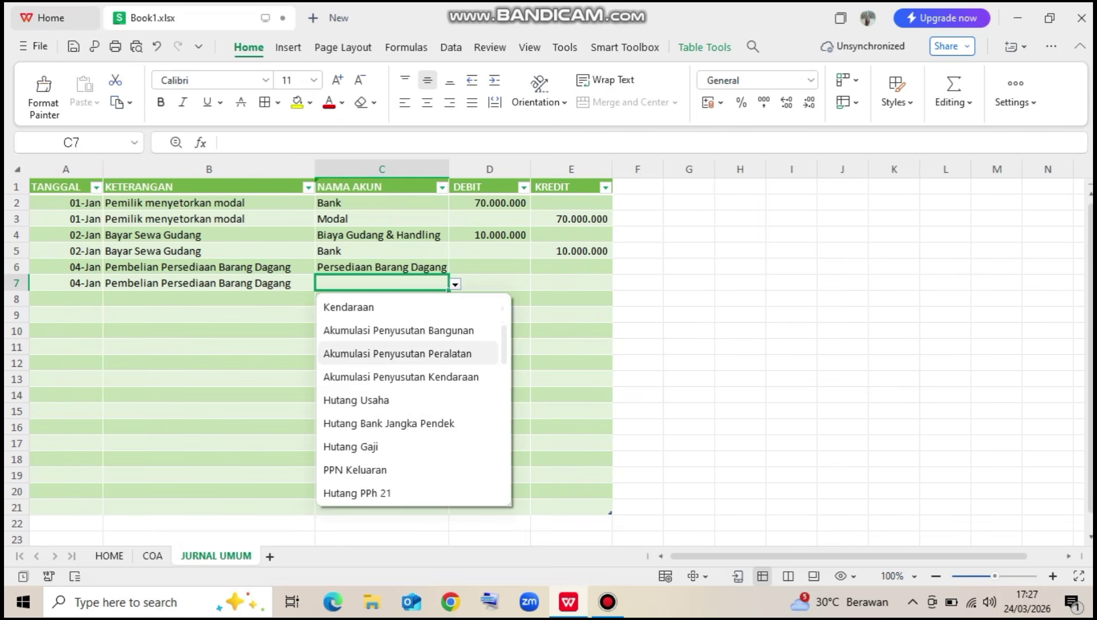
pyautogui.click(356, 376)
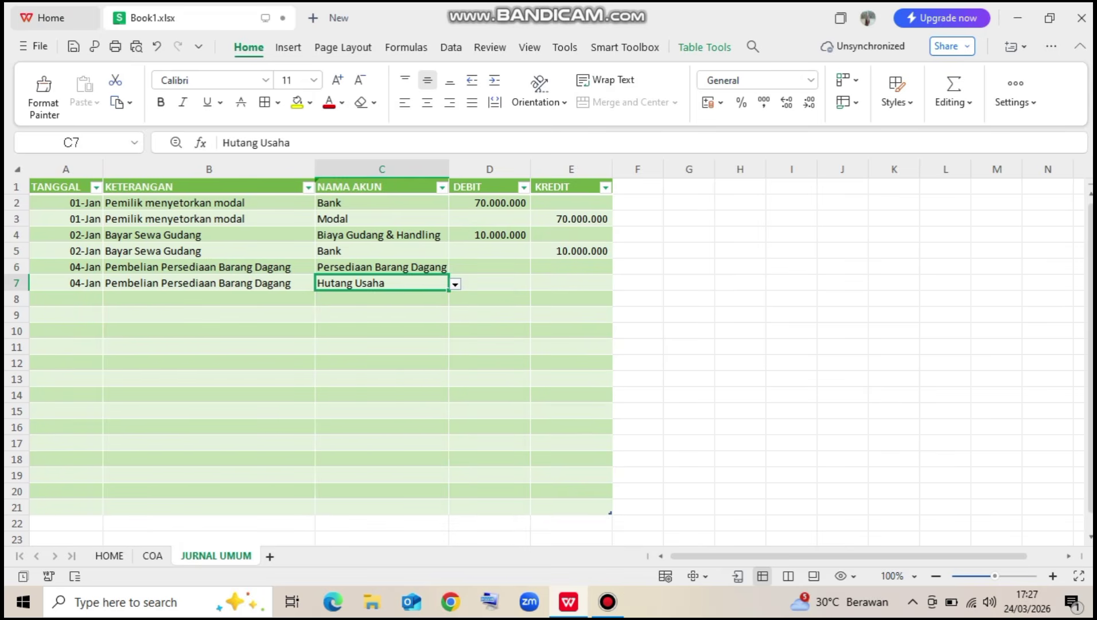
# Enter a debit amount of 30000000 in D6 and copy it into the KREDIT cell E7 on the Hutang Usaha line
pyautogui.click(489, 267)
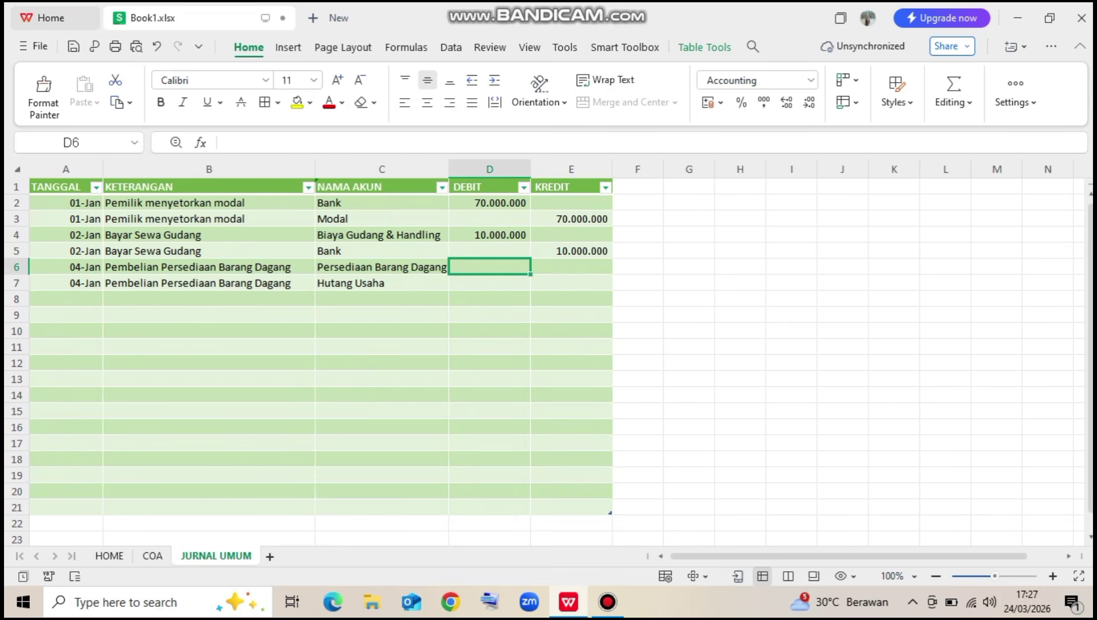
pyautogui.write('30000000')
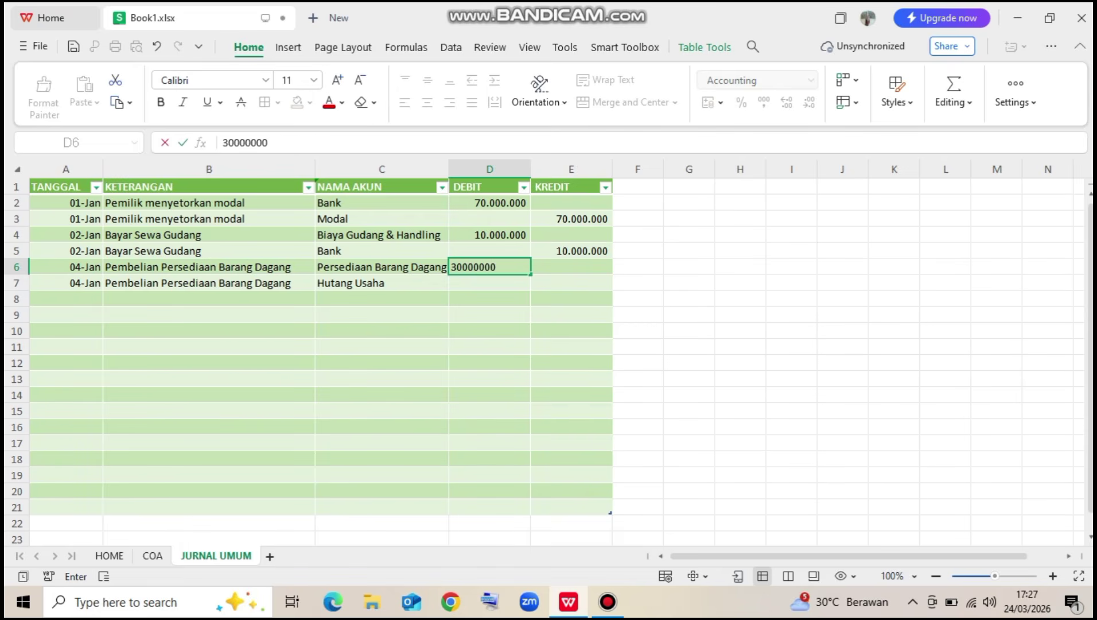
pyautogui.press('Return')
pyautogui.press('Up')
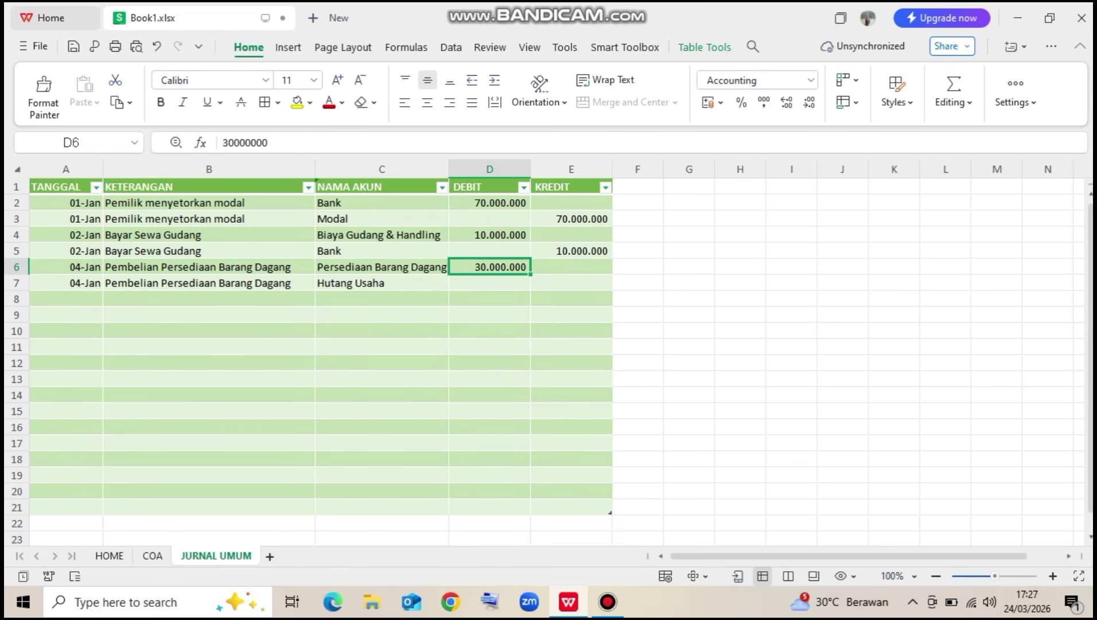
pyautogui.hotkey('ctrl', 'c')
pyautogui.press('Down')
pyautogui.press('Right')
pyautogui.hotkey('ctrl', 'v')
# Enter the date 5/1 in A8 to begin the fourth journal entry
pyautogui.press('Down')
pyautogui.press('Left')
pyautogui.press('Left')
pyautogui.press('Left')
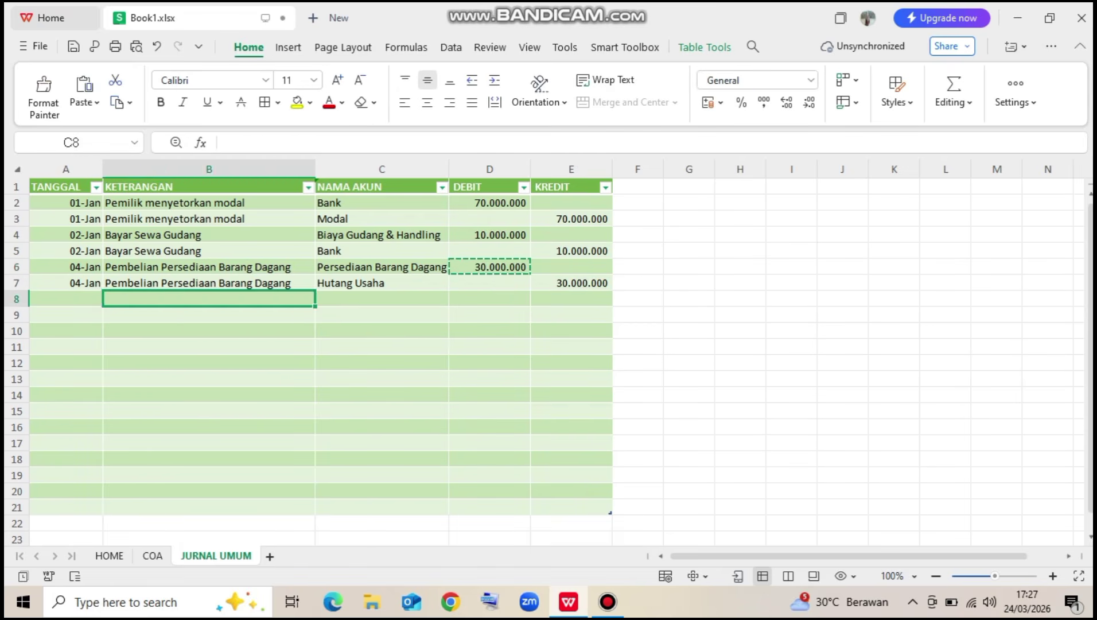
pyautogui.press('Left')
pyautogui.press('Right')
pyautogui.press('Left')
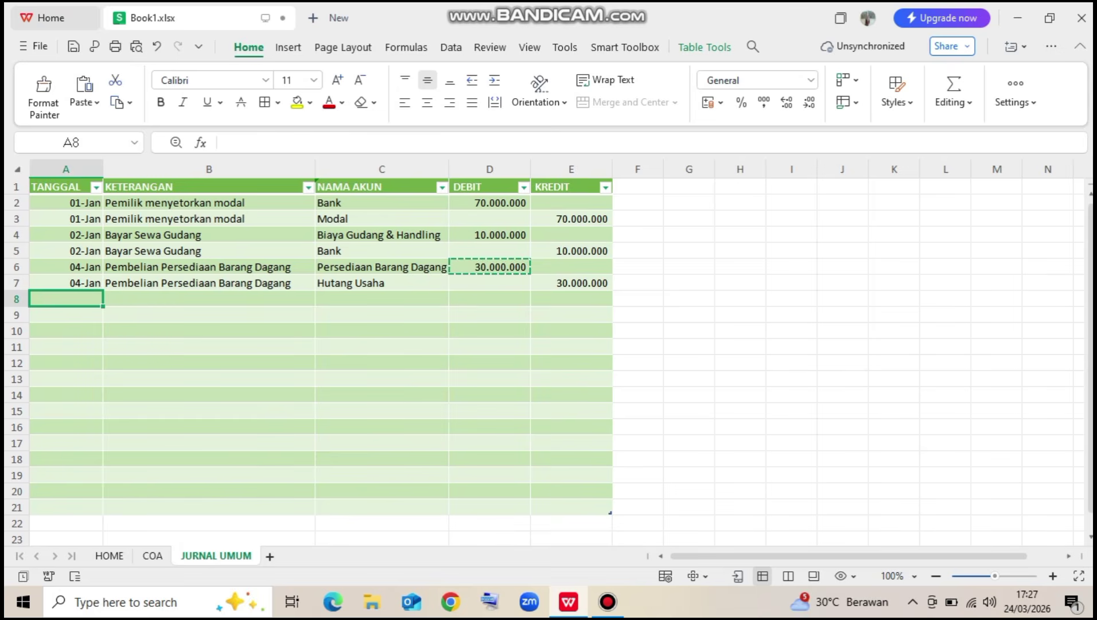
pyautogui.write('5/1')
pyautogui.press('Return')
pyautogui.press('Up')
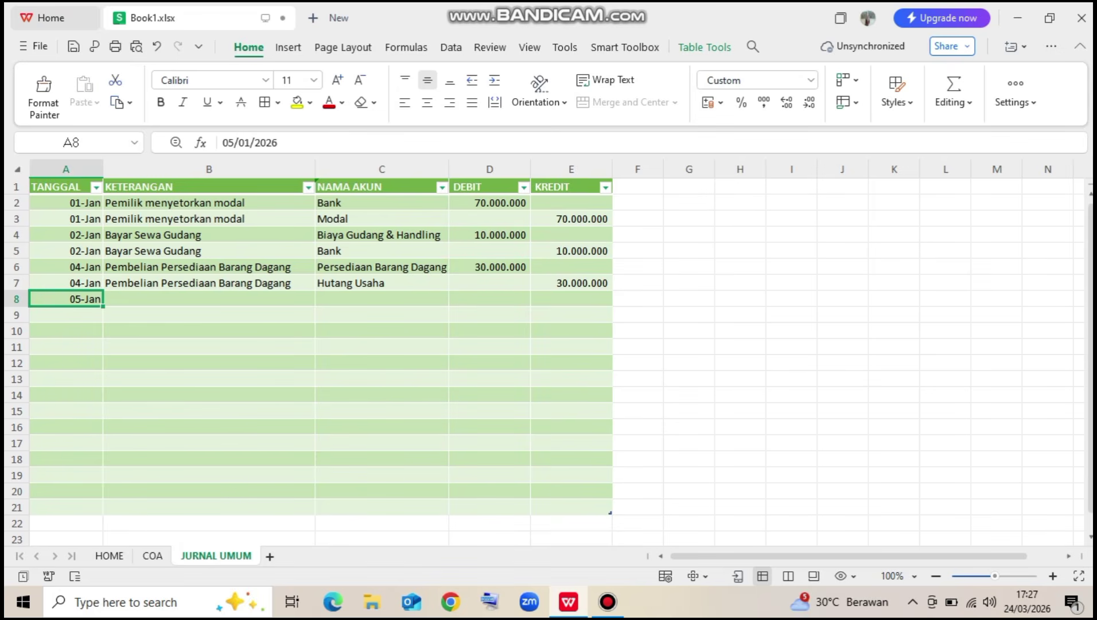
# Enter the description Biaya Iklan in B8 and copy the date and description from A8:B8 into row 9
pyautogui.press('Right')
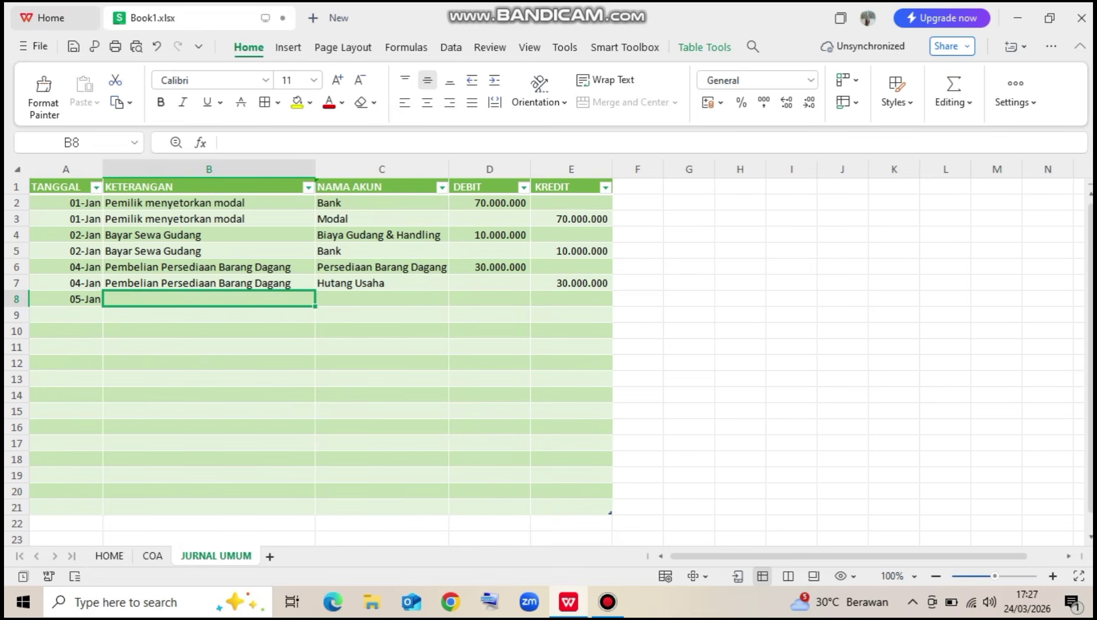
pyautogui.write('Biaya Iklan')
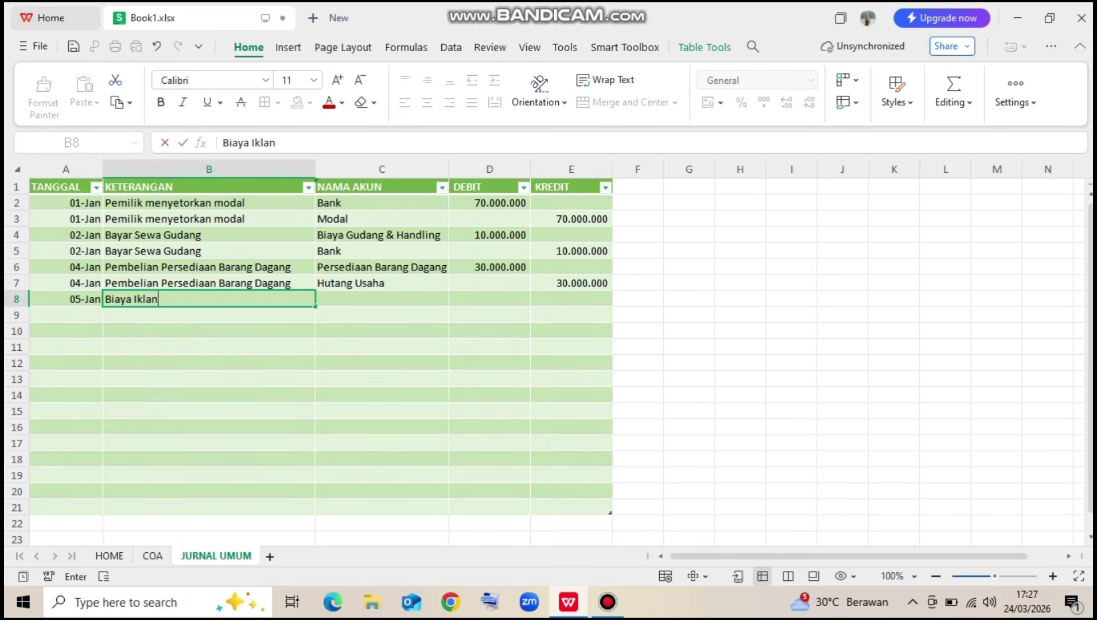
pyautogui.press('Return')
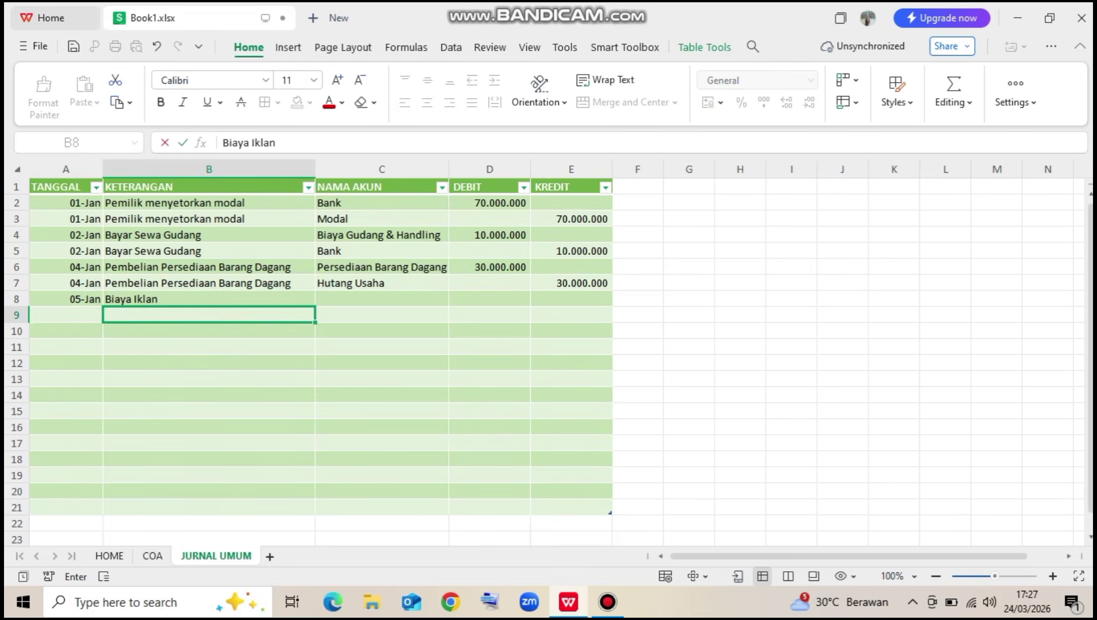
pyautogui.press('Up')
pyautogui.press('Left')
pyautogui.hotkey('shift', 'Right')
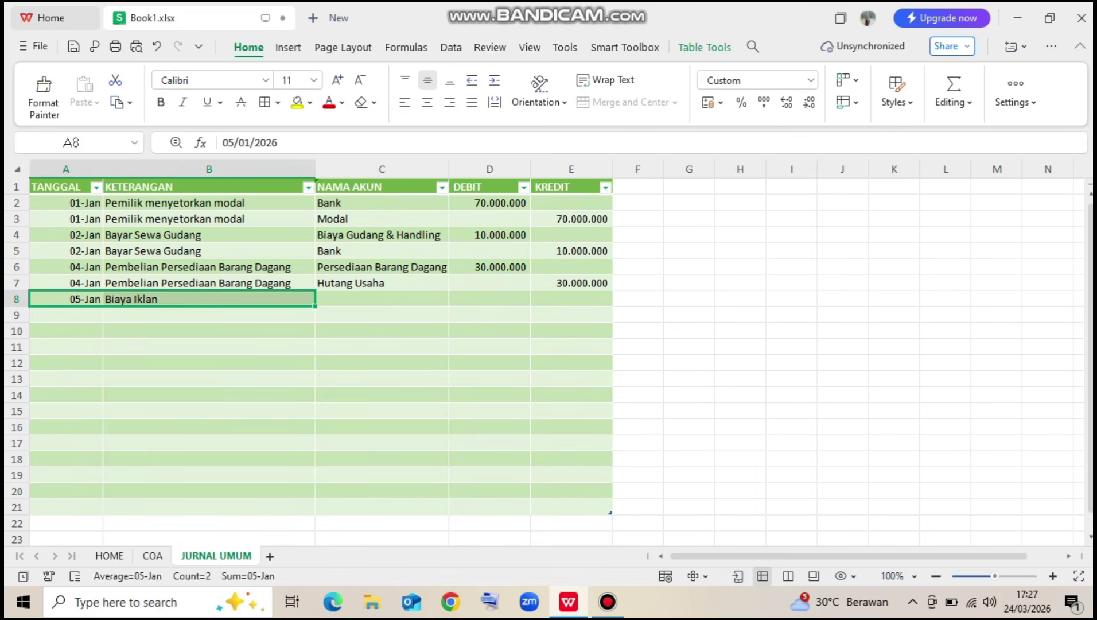
pyautogui.hotkey('ctrl', 'c')
pyautogui.press('Down')
pyautogui.hotkey('ctrl', 'v')
pyautogui.press('Right')
pyautogui.press('Up')
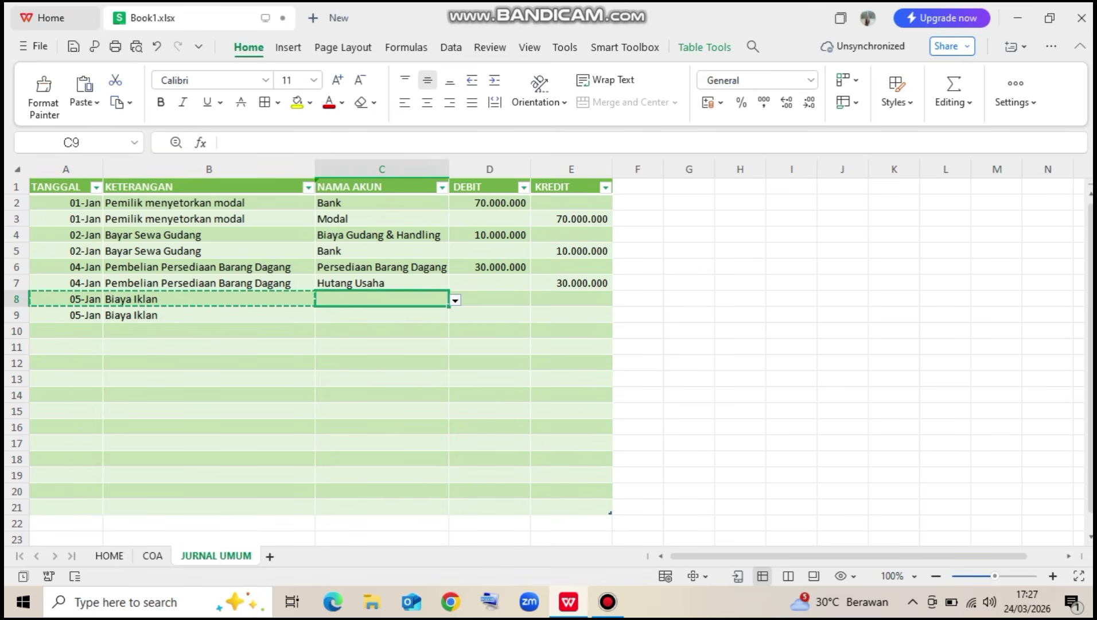
pyautogui.write('2000000')
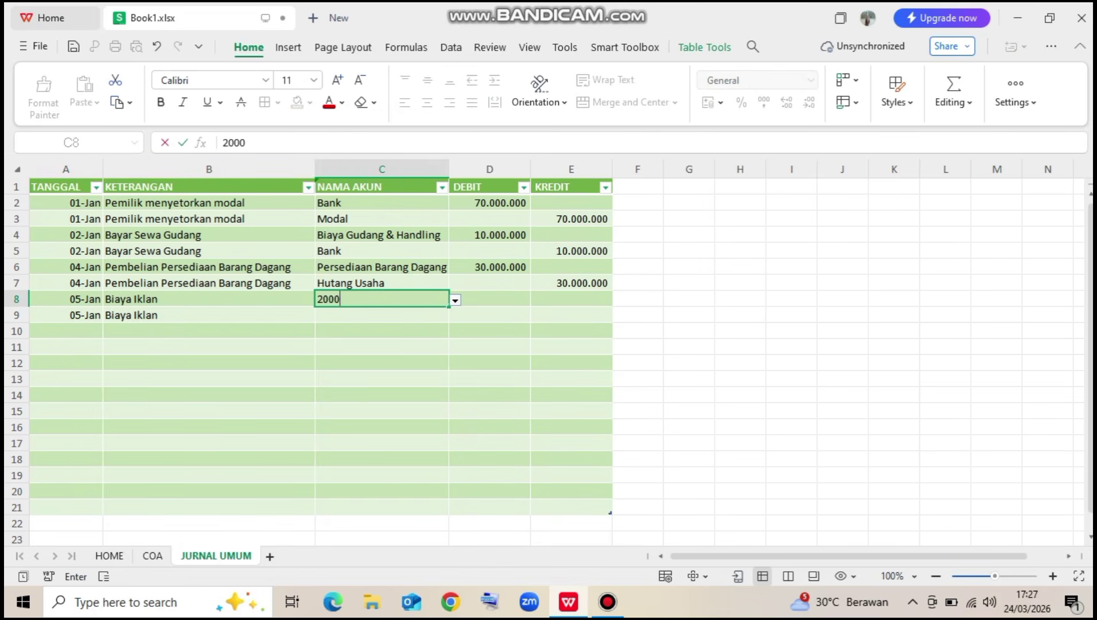
pyautogui.press('BackSpace')
pyautogui.press('BackSpace')
pyautogui.press('BackSpace')
pyautogui.press('BackSpace')
pyautogui.press('BackSpace')
pyautogui.press('BackSpace')
pyautogui.press('BackSpace')
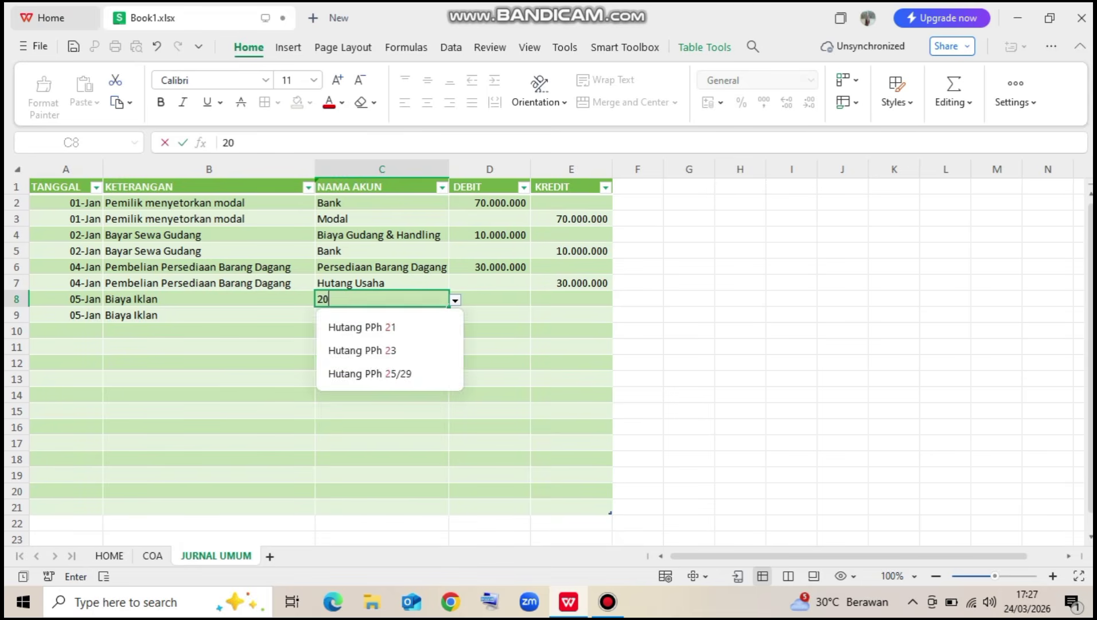
# Choose Biaya Marketing & Iklan as the account name in C8 and Bank in C9
pyautogui.click(455, 300)
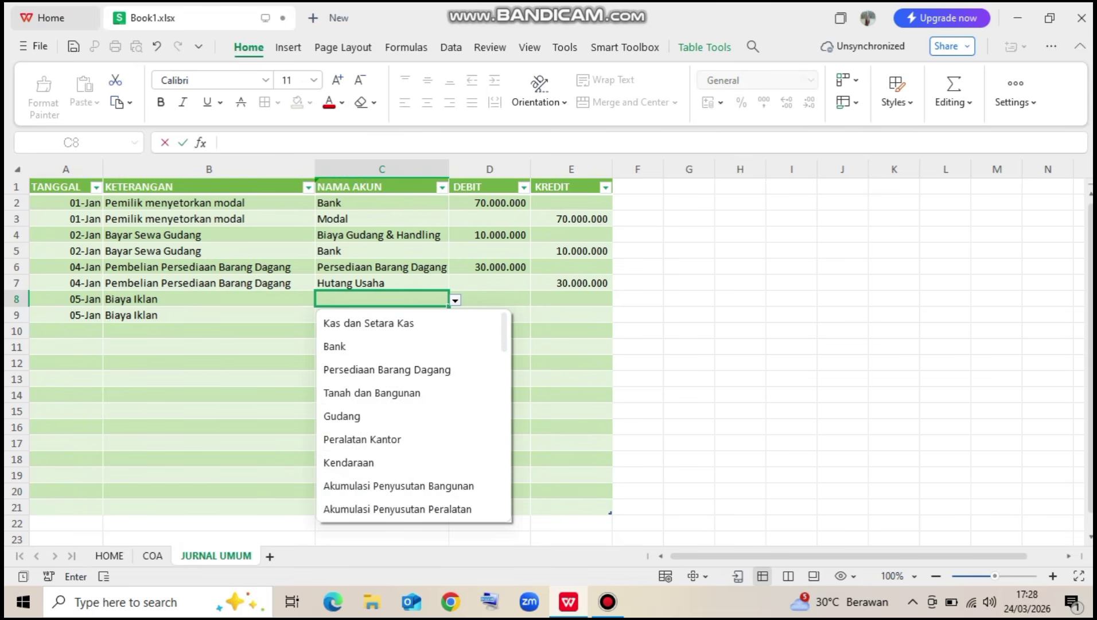
pyautogui.scroll(-6, 447, 485)
pyautogui.scroll(-3, 401, 393)
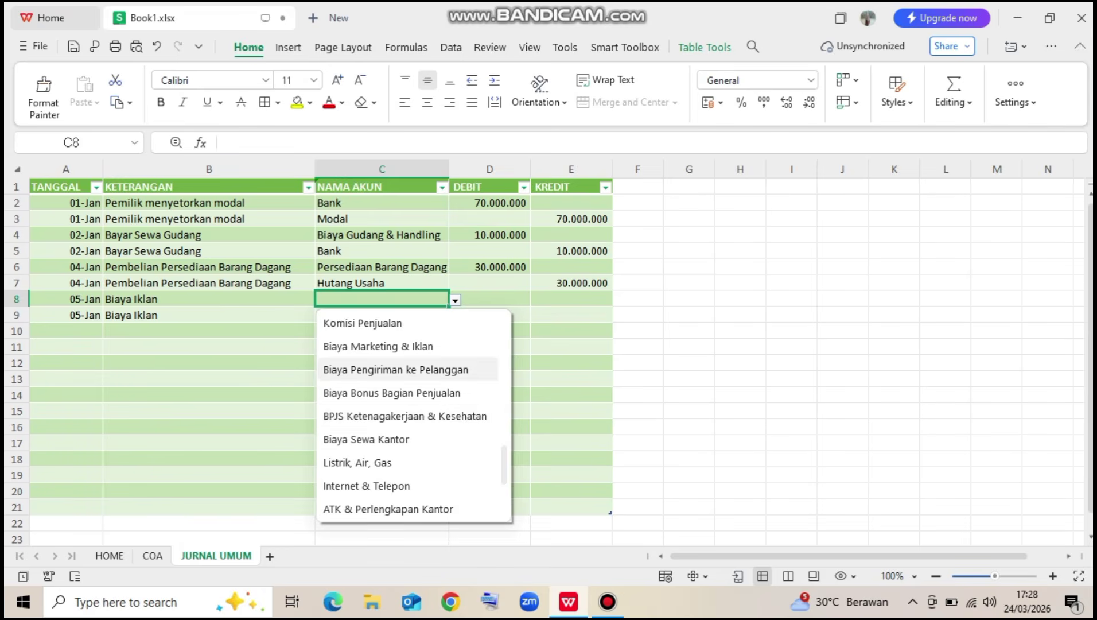
pyautogui.scroll(-4, 402, 459)
pyautogui.scroll(-3, 401, 392)
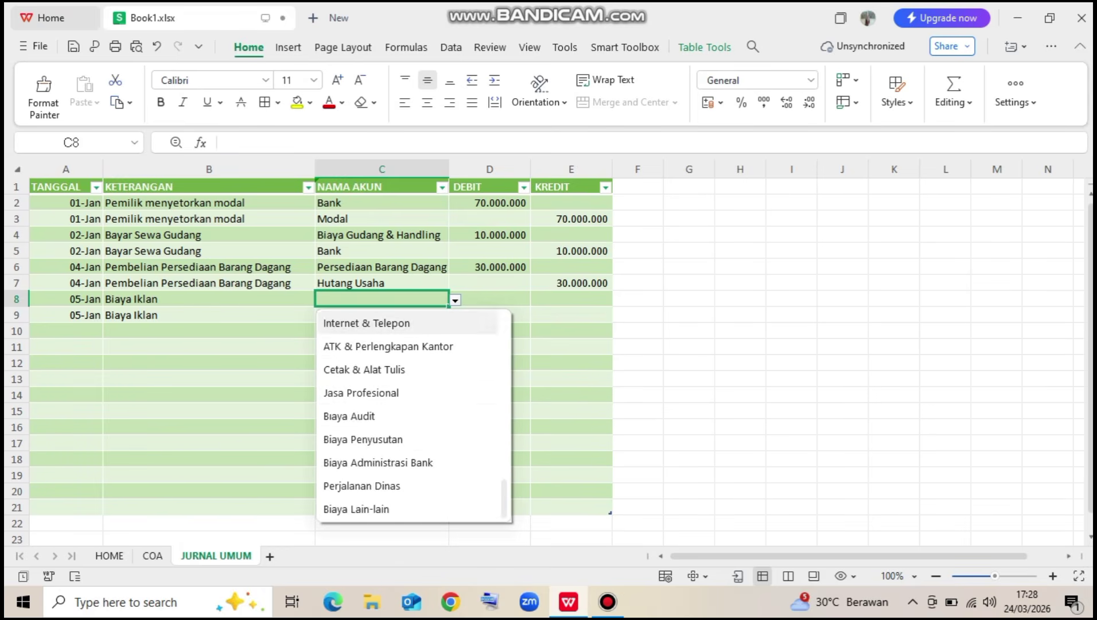
pyautogui.scroll(10, 402, 462)
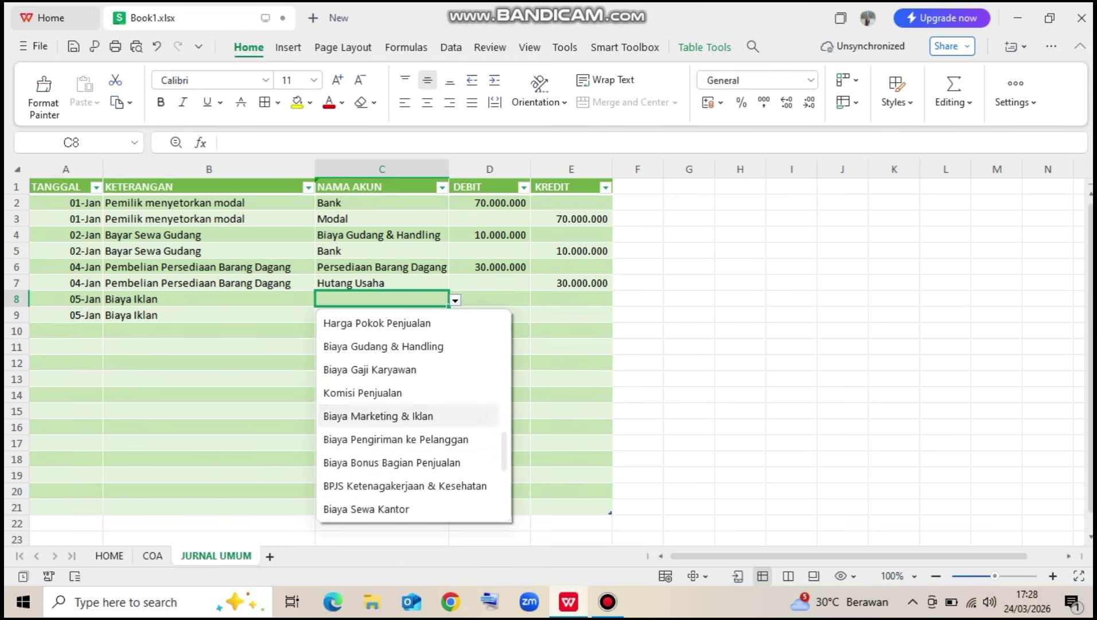
pyautogui.click(378, 416)
pyautogui.click(382, 315)
pyautogui.click(455, 316)
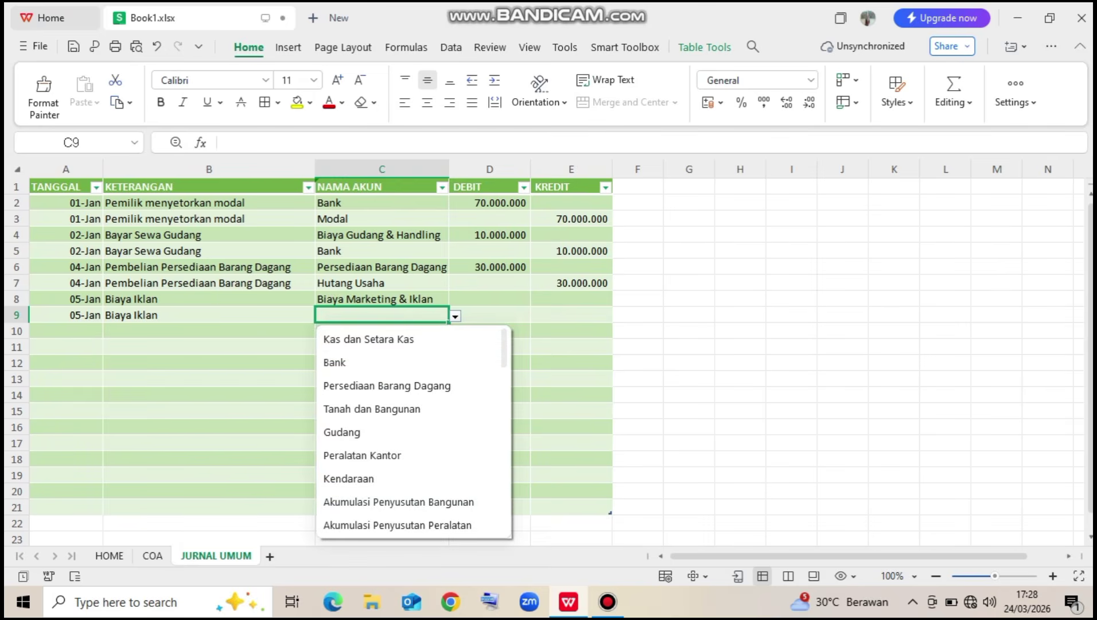
pyautogui.click(379, 362)
# Enter a debit amount of 2000000 in D8 and copy it into the KREDIT cell E9 on the Bank line
pyautogui.click(490, 299)
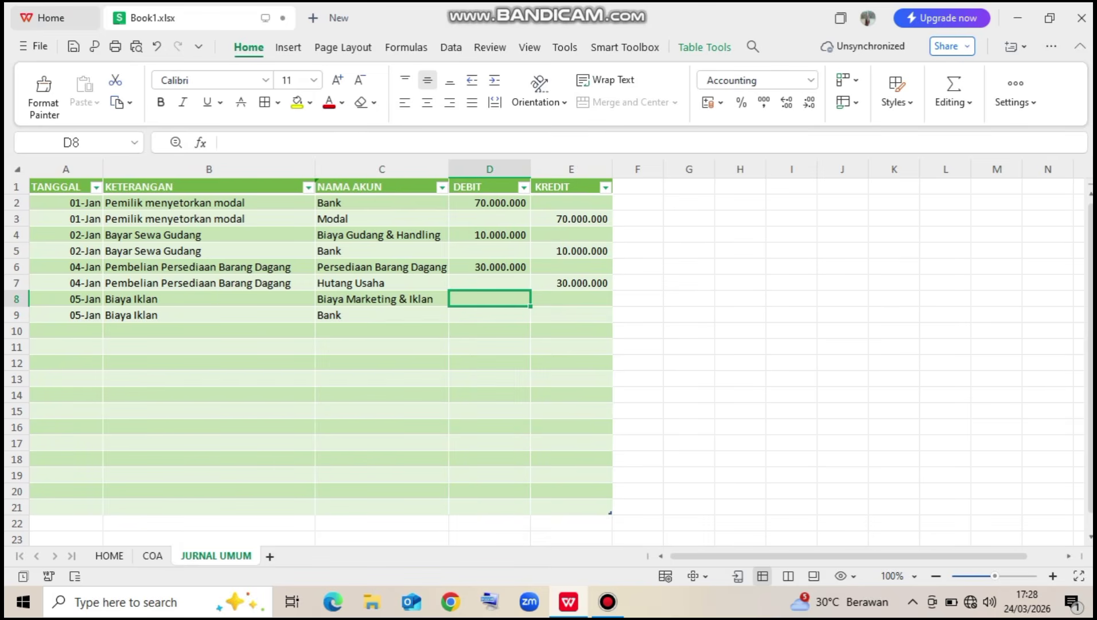
pyautogui.write('2000000')
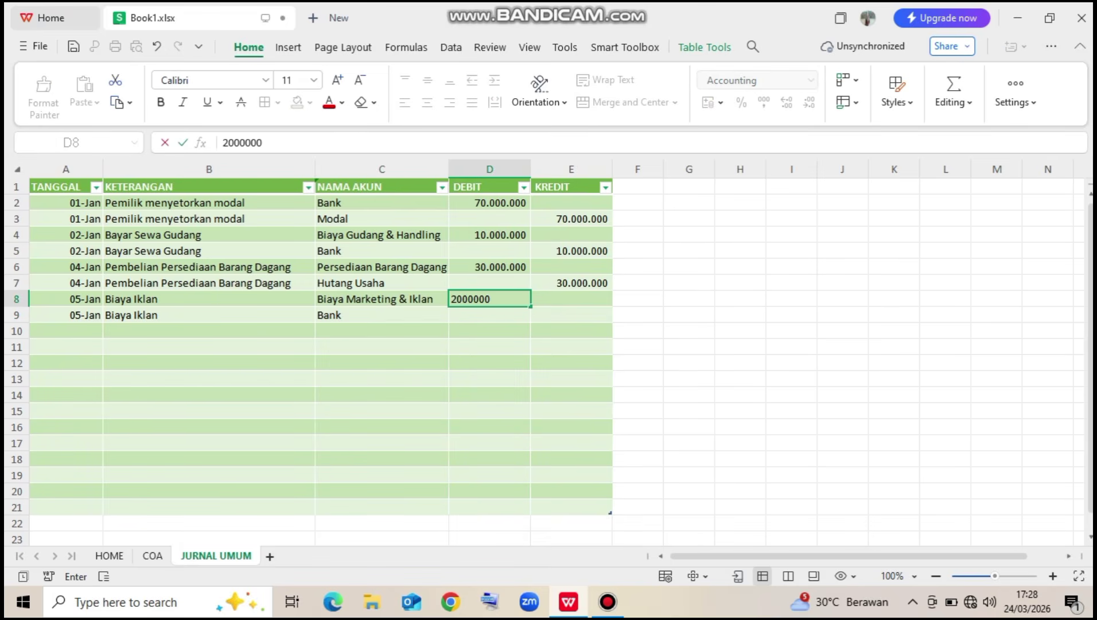
pyautogui.press('Return')
pyautogui.press('Up')
pyautogui.hotkey('ctrl', 'c')
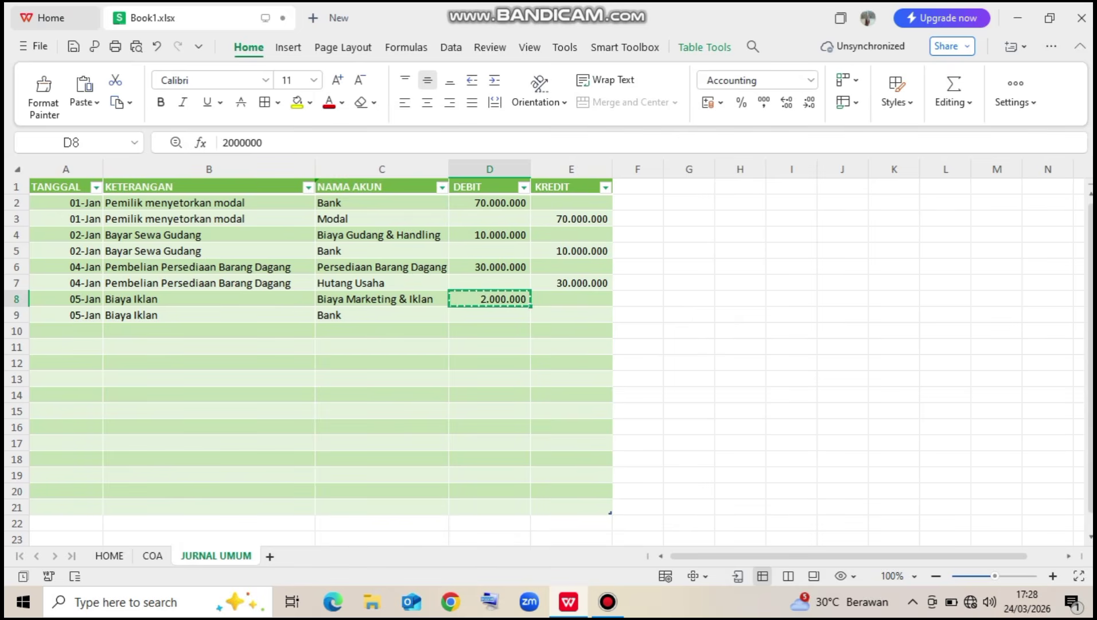
pyautogui.press('Down')
pyautogui.press('Right')
pyautogui.press('Right')
pyautogui.press('Left')
pyautogui.hotkey('ctrl', 'v')
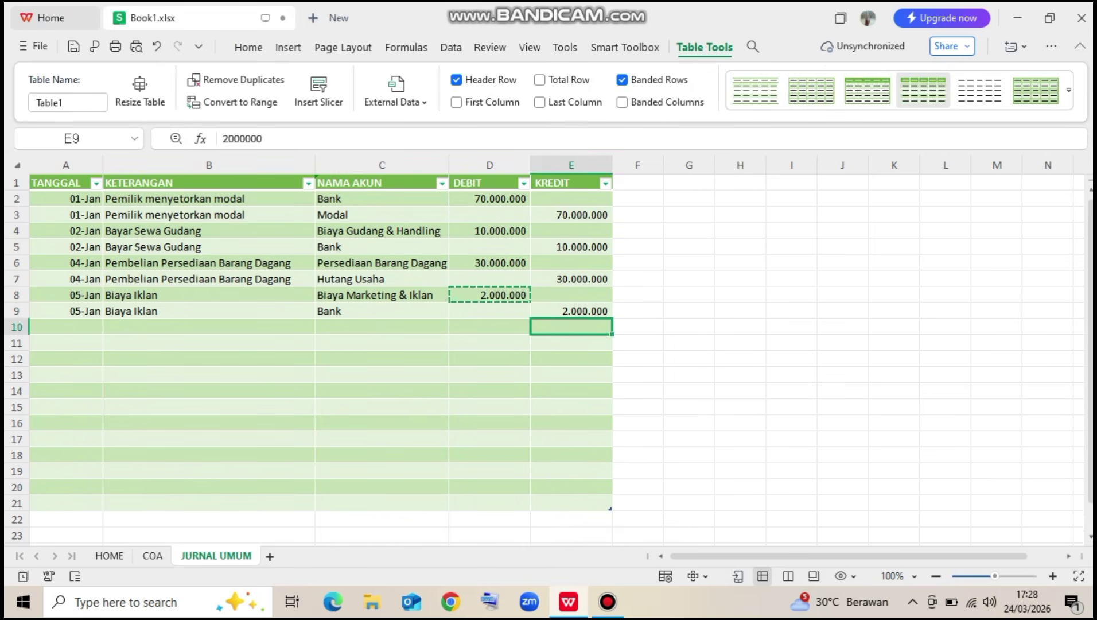
# Enter the date 7/1 in A10 to begin the fifth journal entry
pyautogui.press('Down')
pyautogui.press('Left')
pyautogui.press('Left')
pyautogui.press('Left')
pyautogui.press('Left')
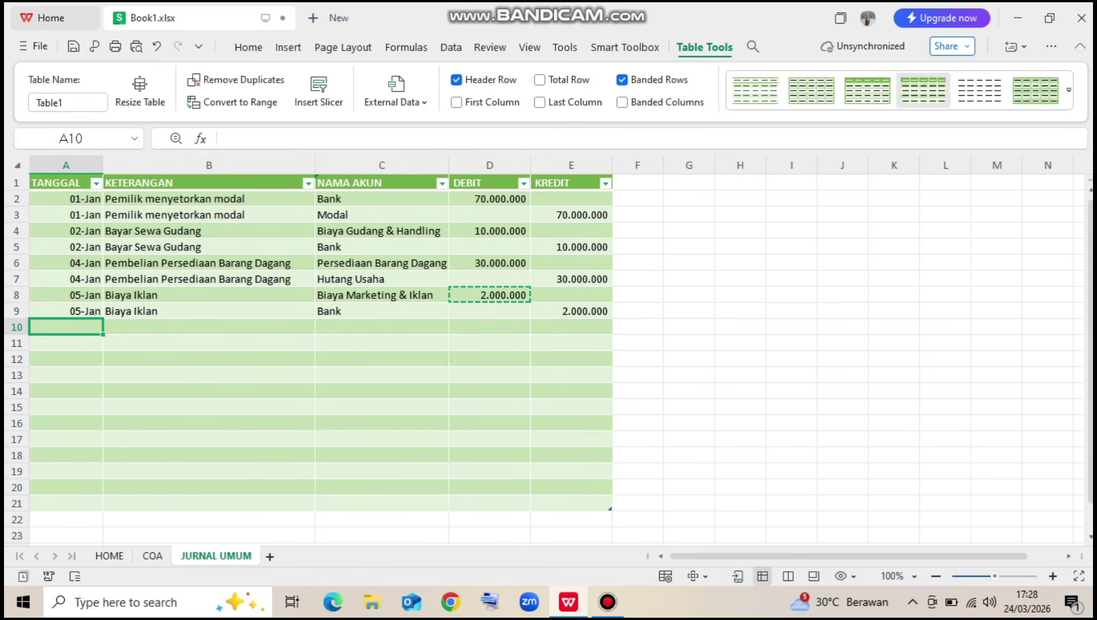
pyautogui.write('6/')
pyautogui.press('BackSpace')
pyautogui.press('BackSpace')
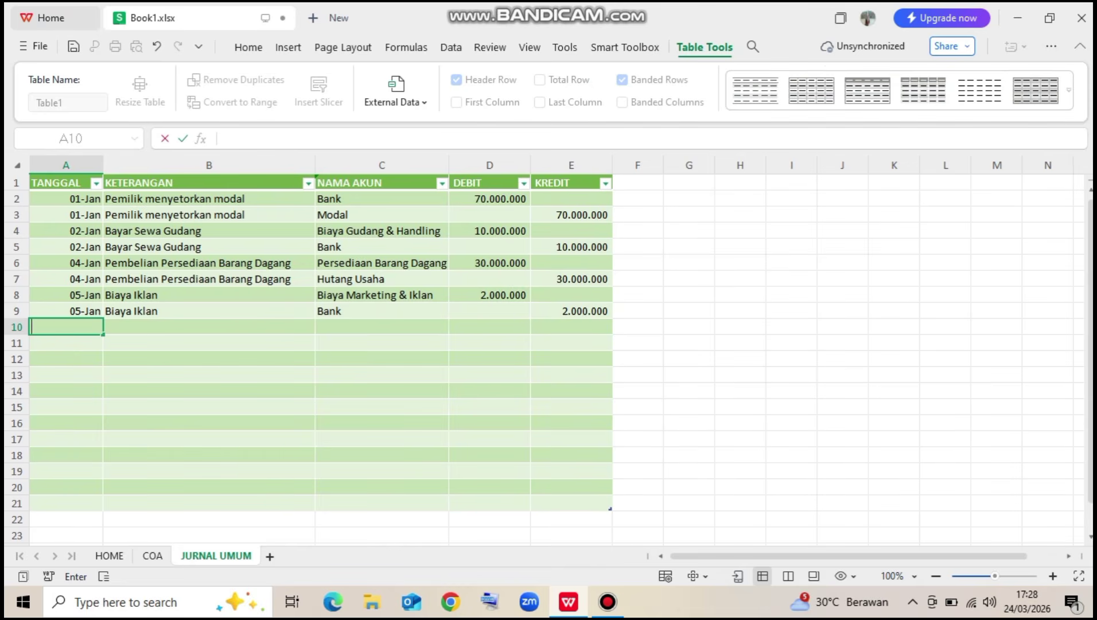
pyautogui.write('7/1')
pyautogui.press('Return')
pyautogui.press('Up')
# Enter the description Penjualan Barang Dagang in B10
pyautogui.press('Right')
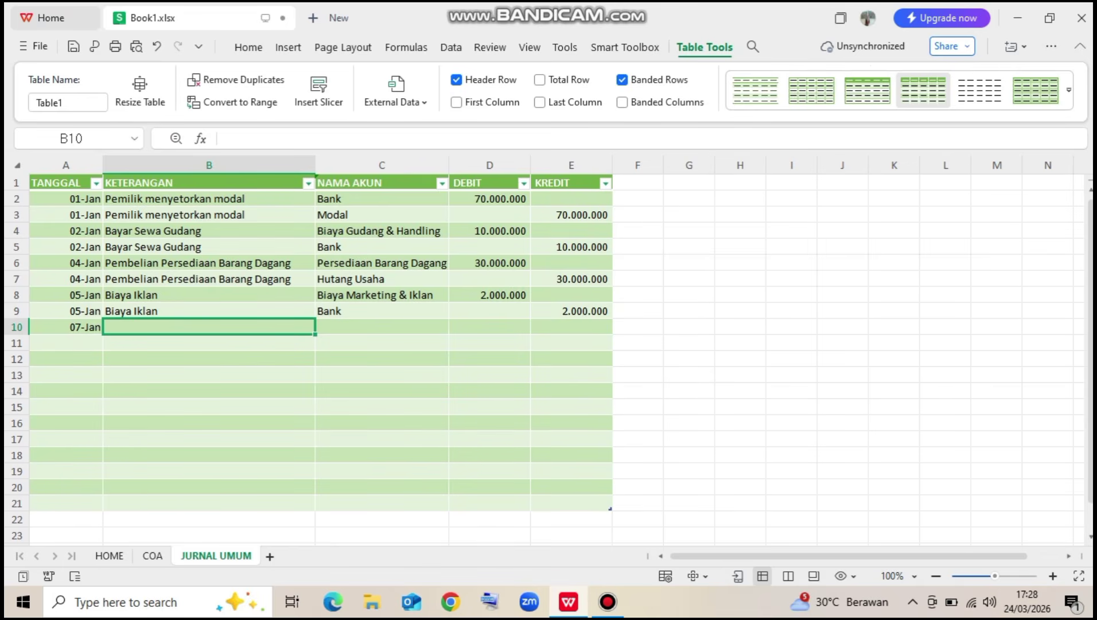
pyautogui.write('Penjuala')
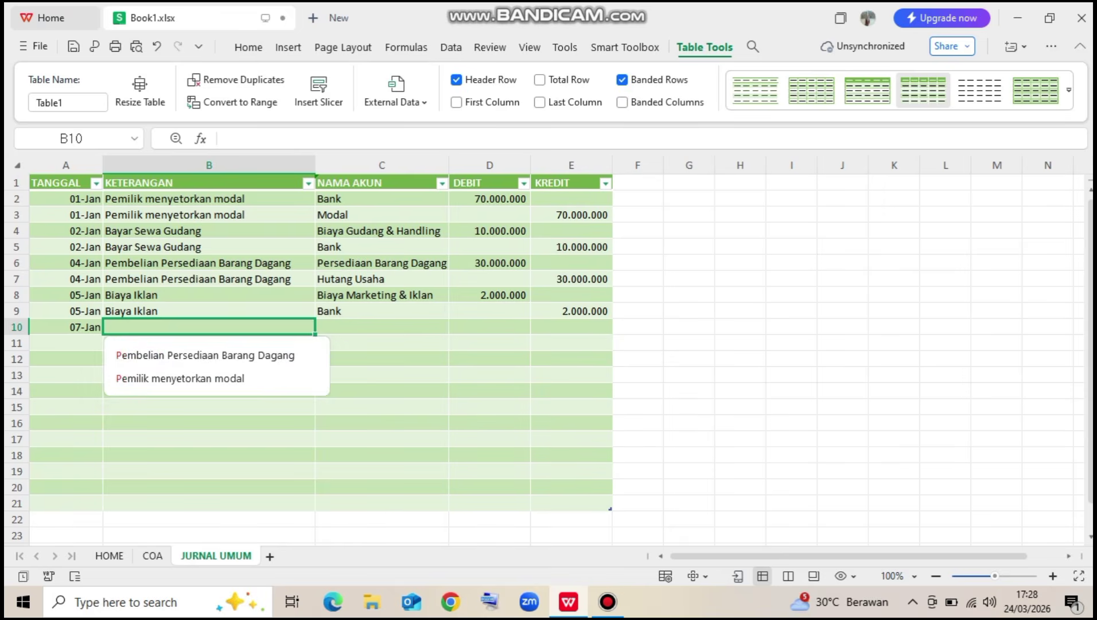
pyautogui.write('n B')
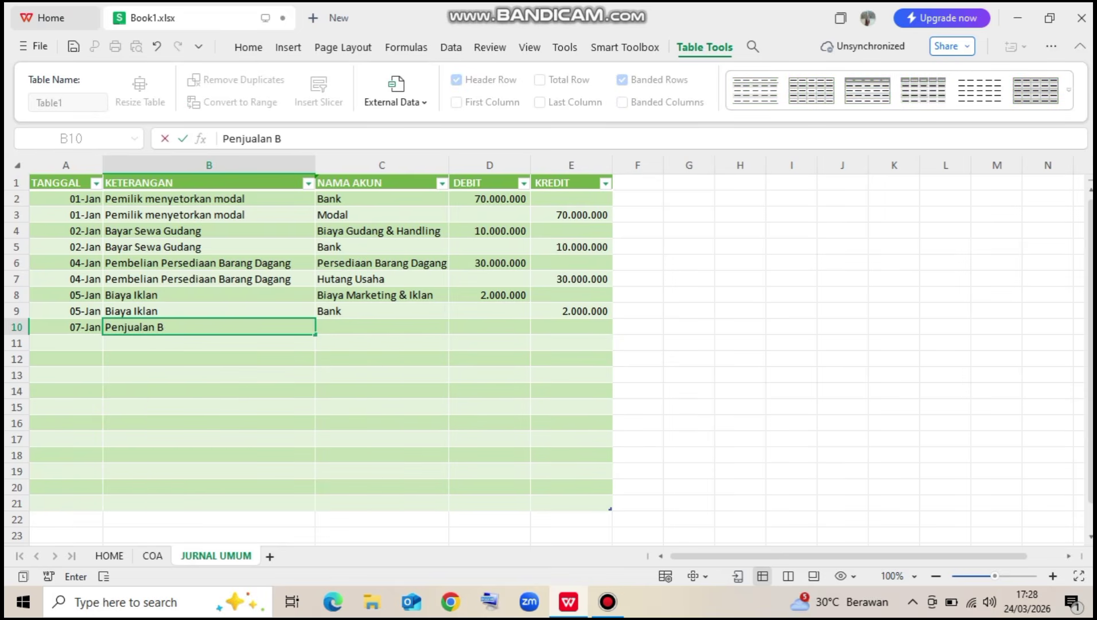
pyautogui.write('arang Dagang')
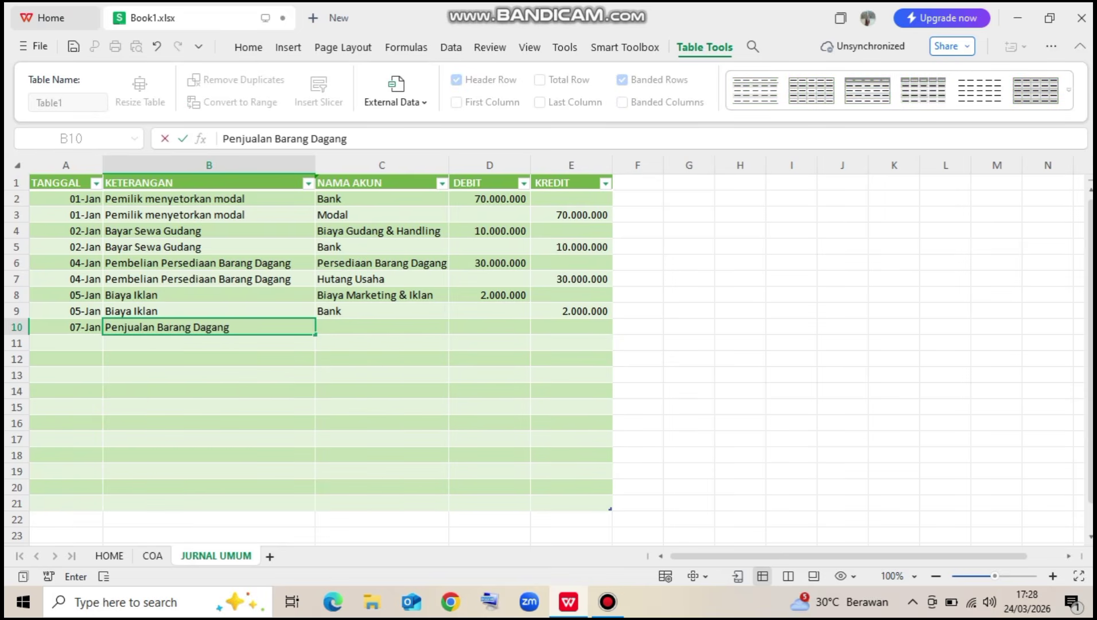
pyautogui.press('Return')
pyautogui.press('Left')
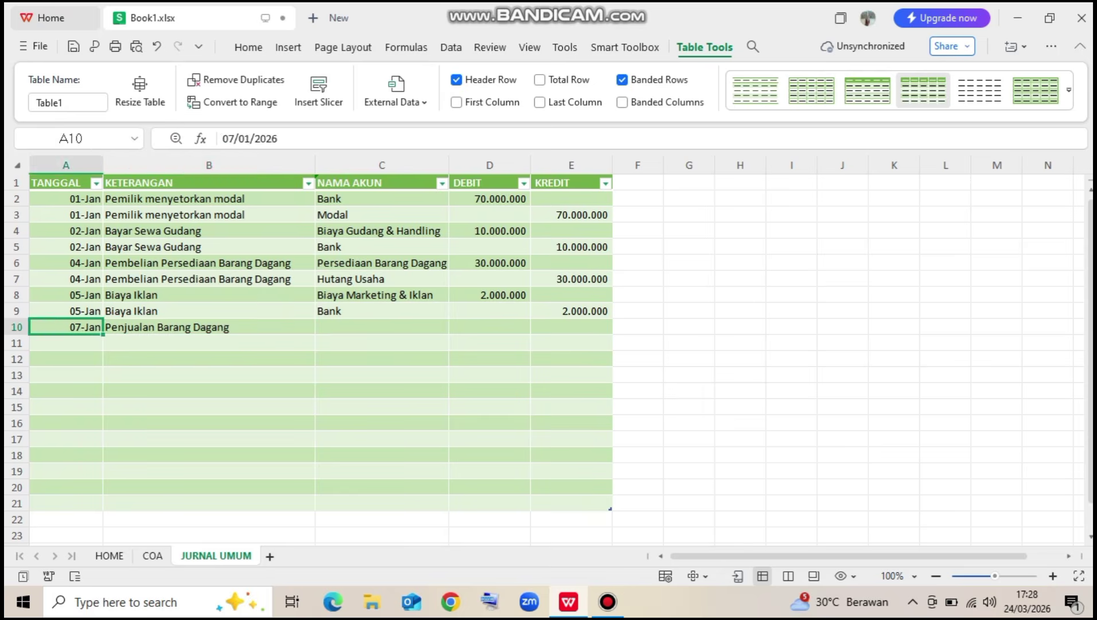
# Re-enter the date 7/1 in A10
pyautogui.write('/')
pyautogui.press('Right')
pyautogui.press('Left')
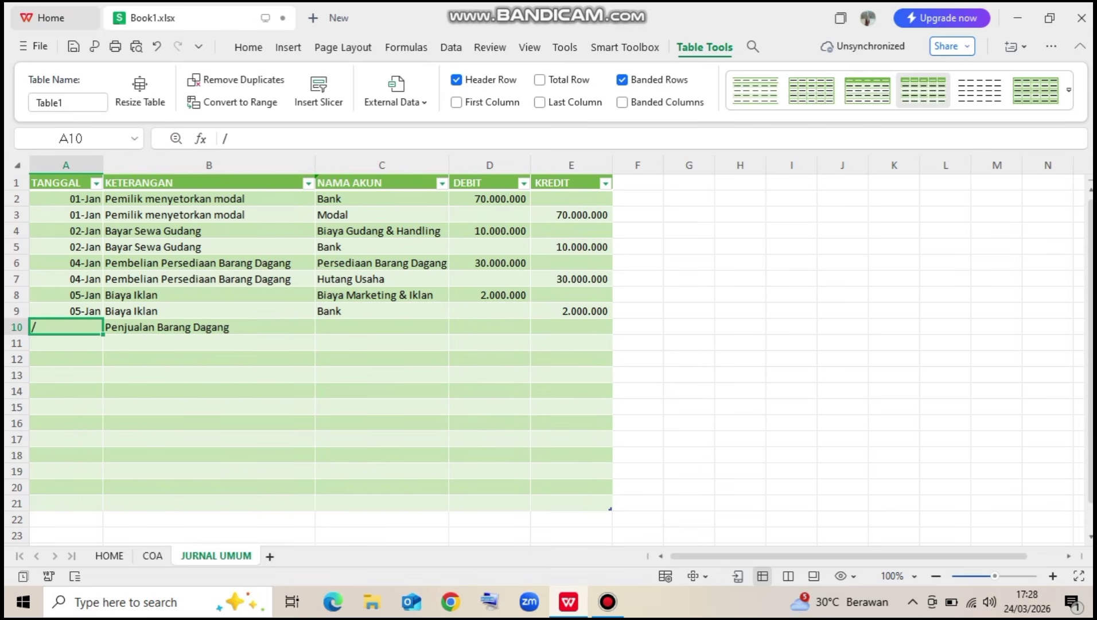
pyautogui.write('7/1')
pyautogui.press('Return')
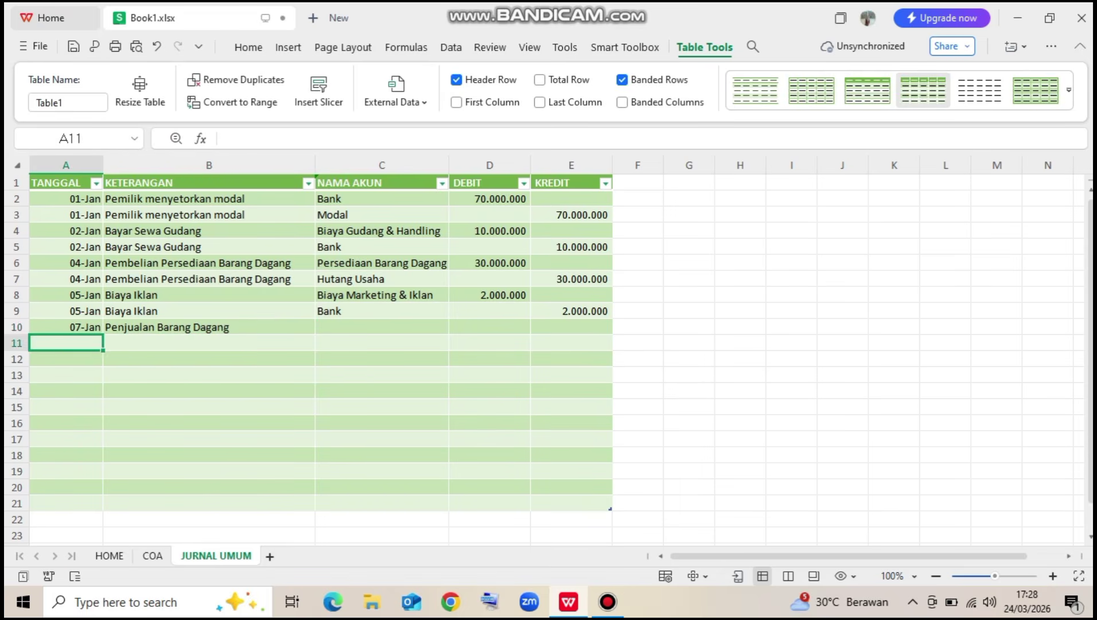
# Copy the date and description from A10:B10 into row 11
pyautogui.press('Up')
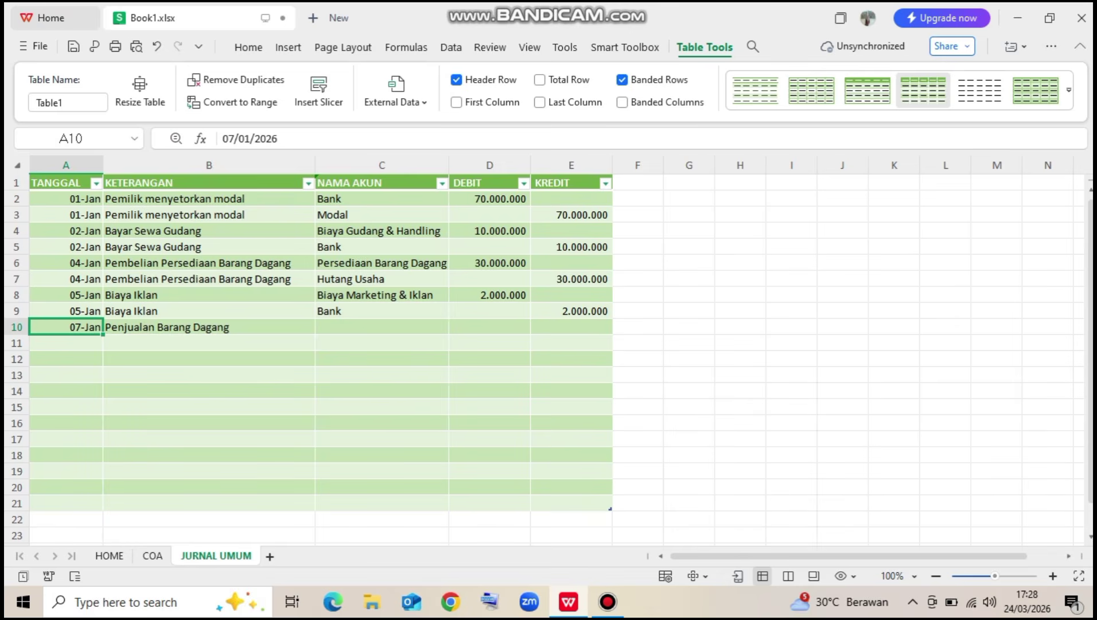
pyautogui.hotkey('shift', 'Right')
pyautogui.hotkey('ctrl', 'c')
pyautogui.press('Down')
pyautogui.hotkey('ctrl', 'v')
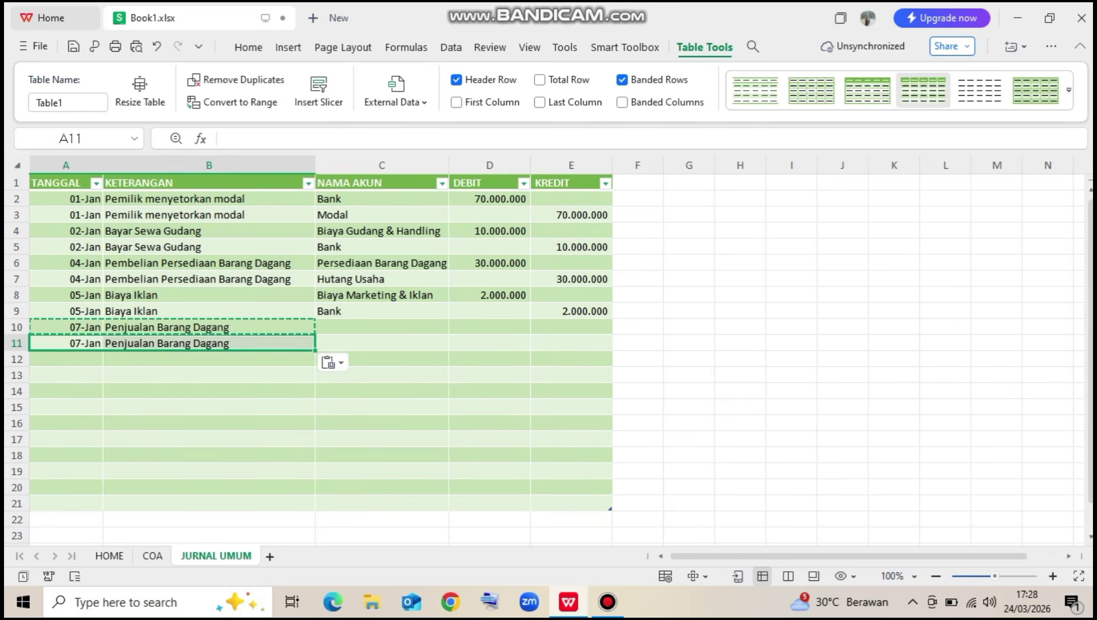
# Choose Bank as the account name in C10 and Penjualan in C11
pyautogui.press('Right')
pyautogui.press('Right')
pyautogui.press('Up')
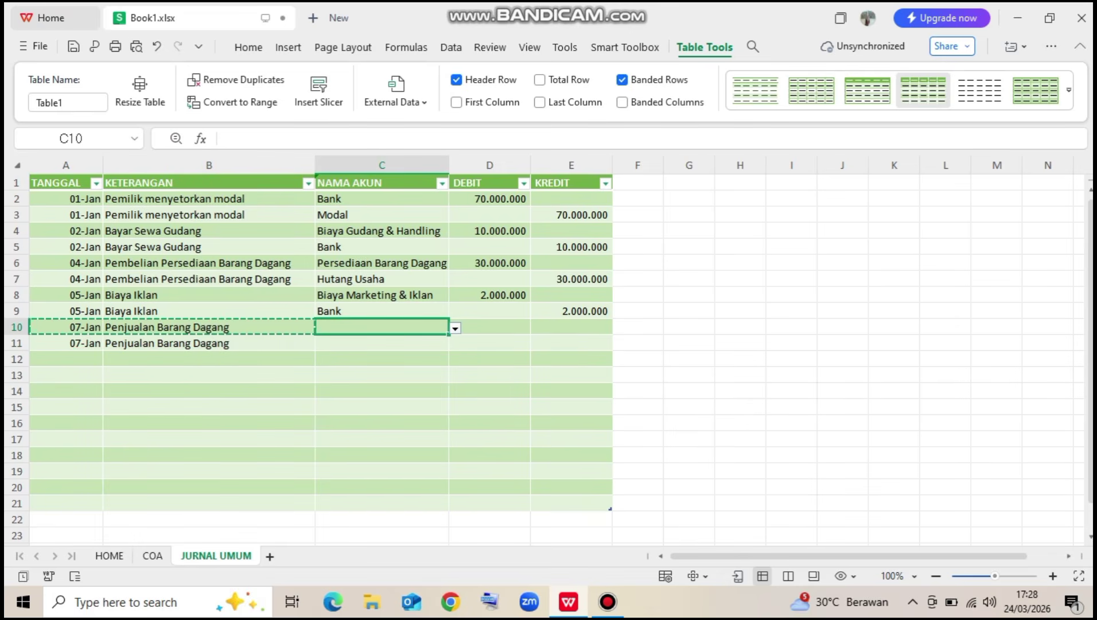
pyautogui.hotkey('alt', 'Down')
pyautogui.press('Down')
pyautogui.press('Down')
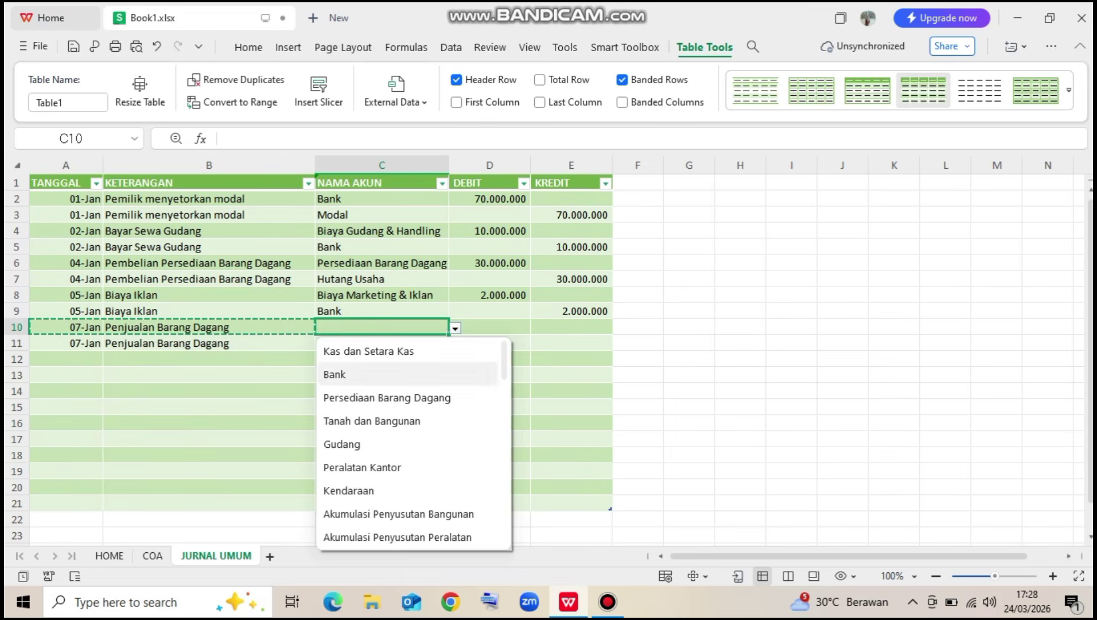
pyautogui.press('Return')
pyautogui.press('Return')
pyautogui.hotkey('alt', 'Down')
pyautogui.press('Down')
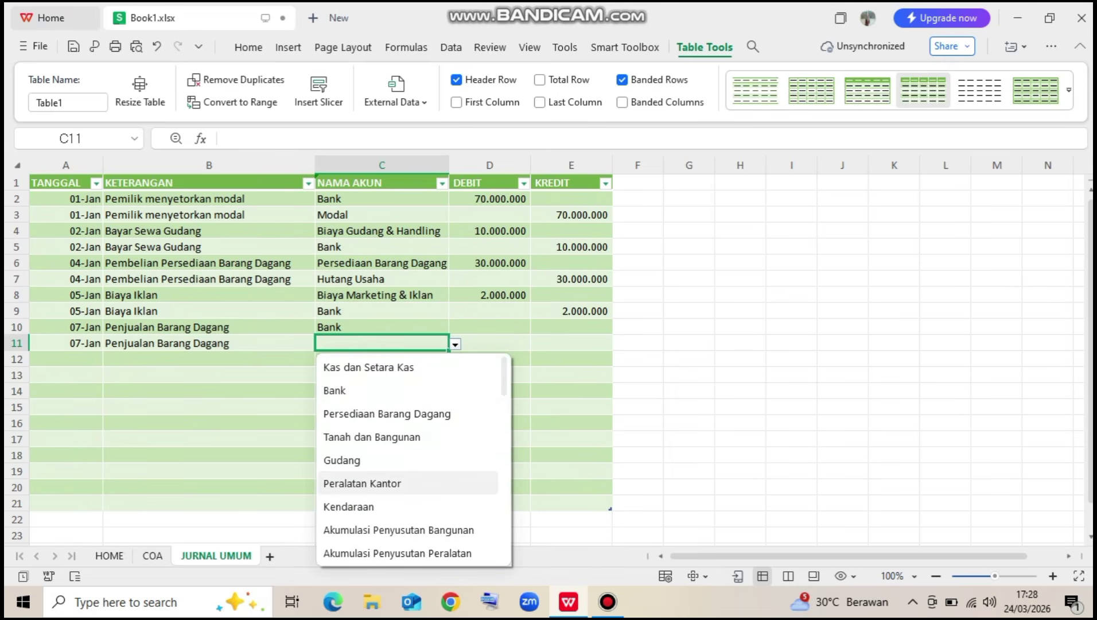
pyautogui.scroll(-5, 407, 483)
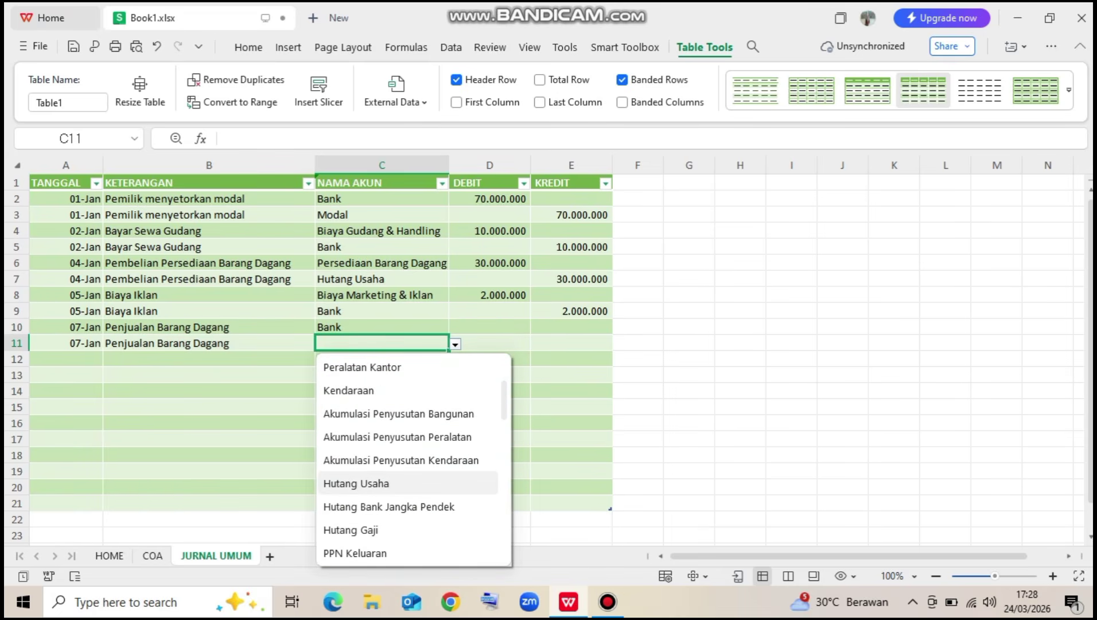
pyautogui.scroll(-11, 407, 484)
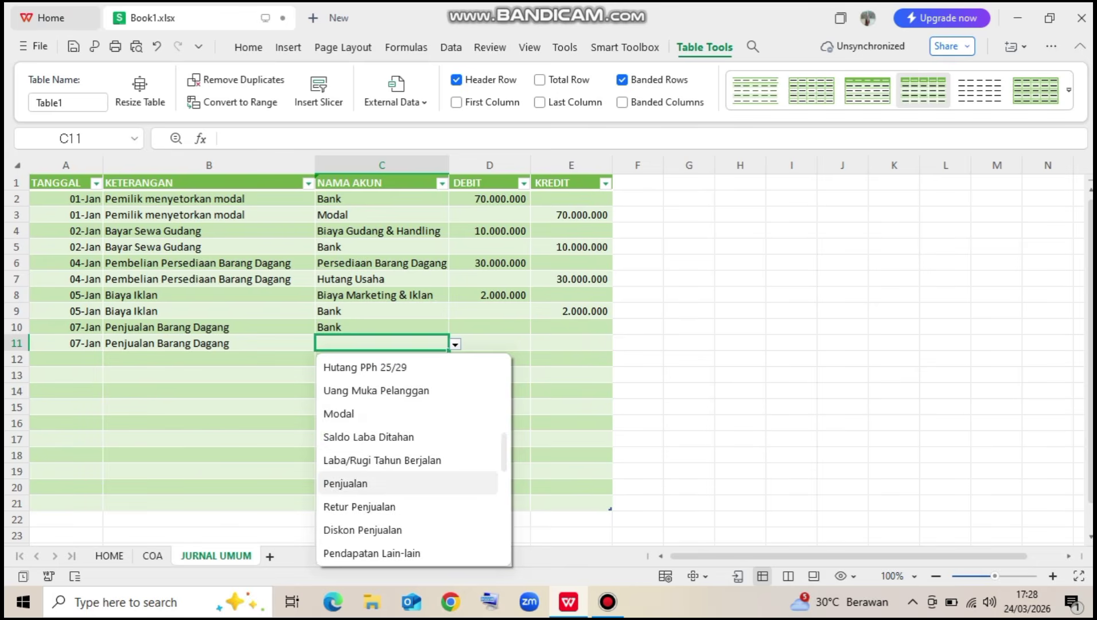
pyautogui.click(407, 483)
# Enter a debit amount of 45000000 in D10 and copy it into the KREDIT cell E11 on the Penjualan line
pyautogui.click(489, 327)
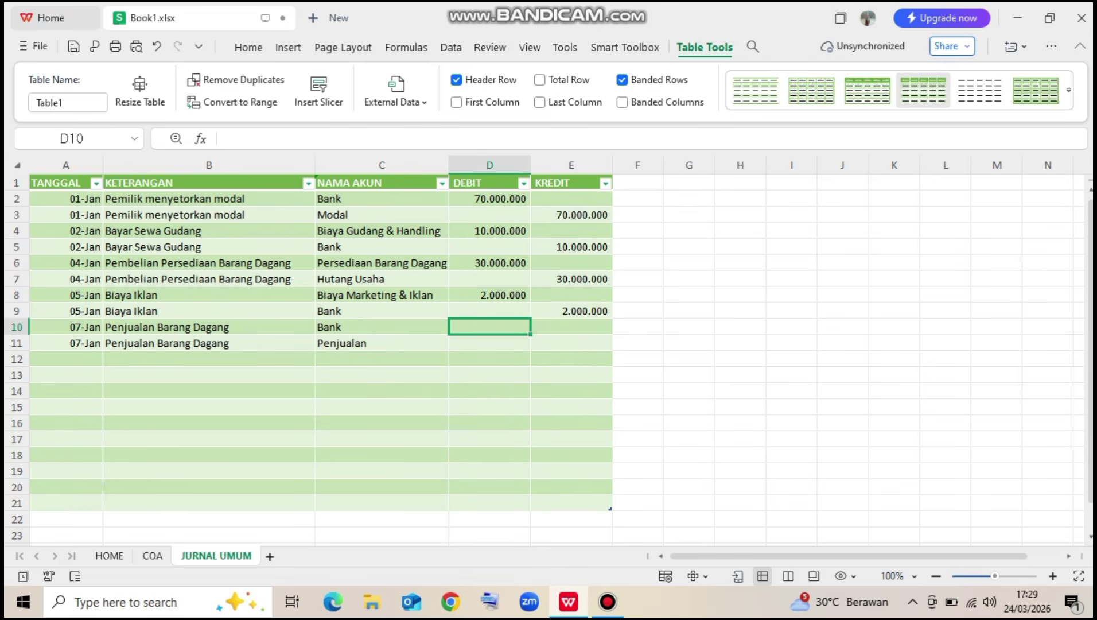
pyautogui.write('45000000')
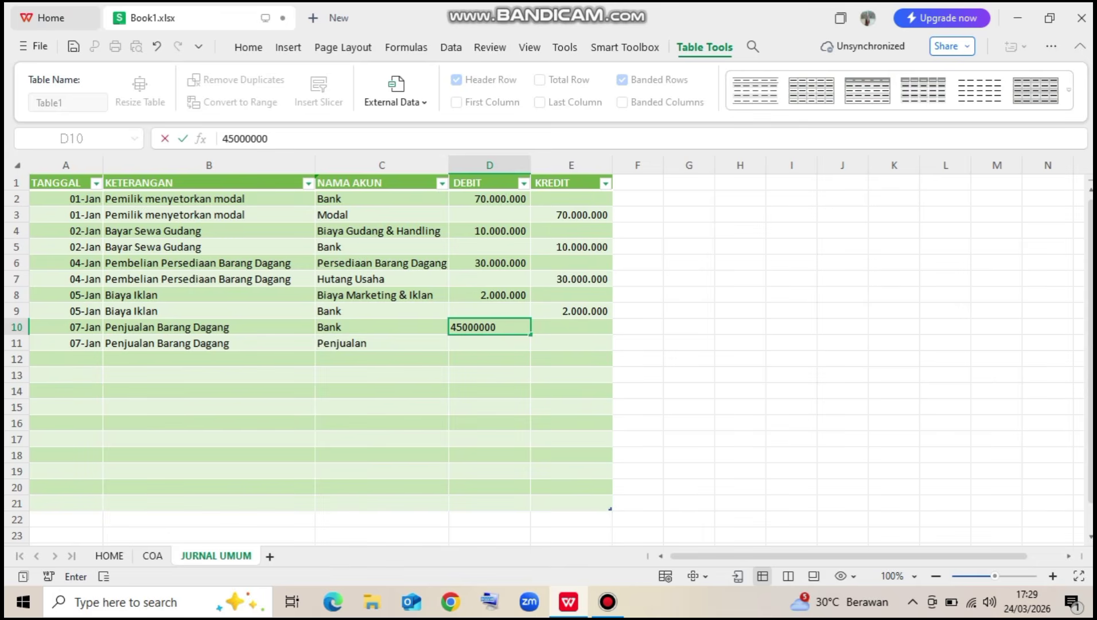
pyautogui.press('Return')
pyautogui.press('Up')
pyautogui.hotkey('ctrl', 'c')
pyautogui.press('Down')
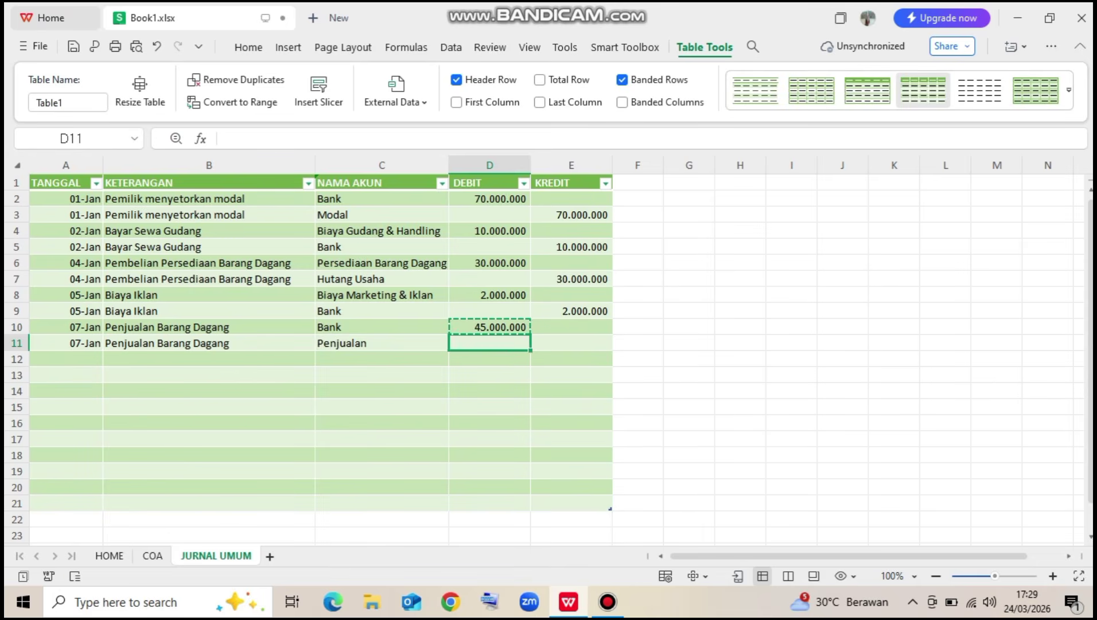
pyautogui.press('Right')
pyautogui.hotkey('ctrl', 'v')
# Copy the two dates from A10:A11 into A12:A13 for the cost of goods sold entry
pyautogui.press('Down')
pyautogui.press('Left')
pyautogui.press('Left')
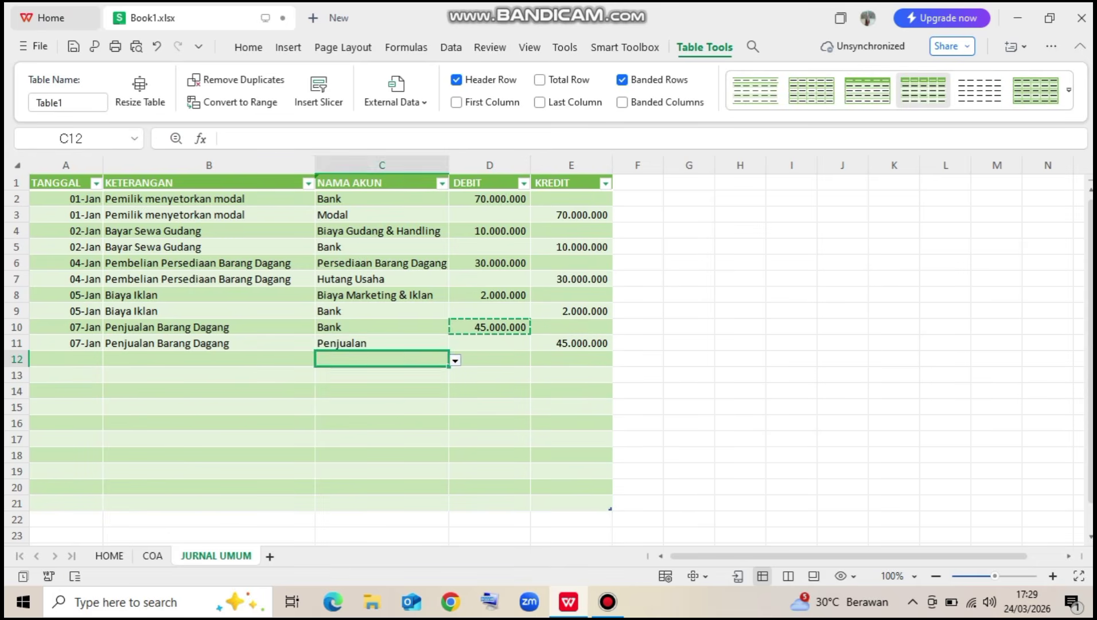
pyautogui.press('Left')
pyautogui.press('Left')
pyautogui.press('Up')
pyautogui.press('Up')
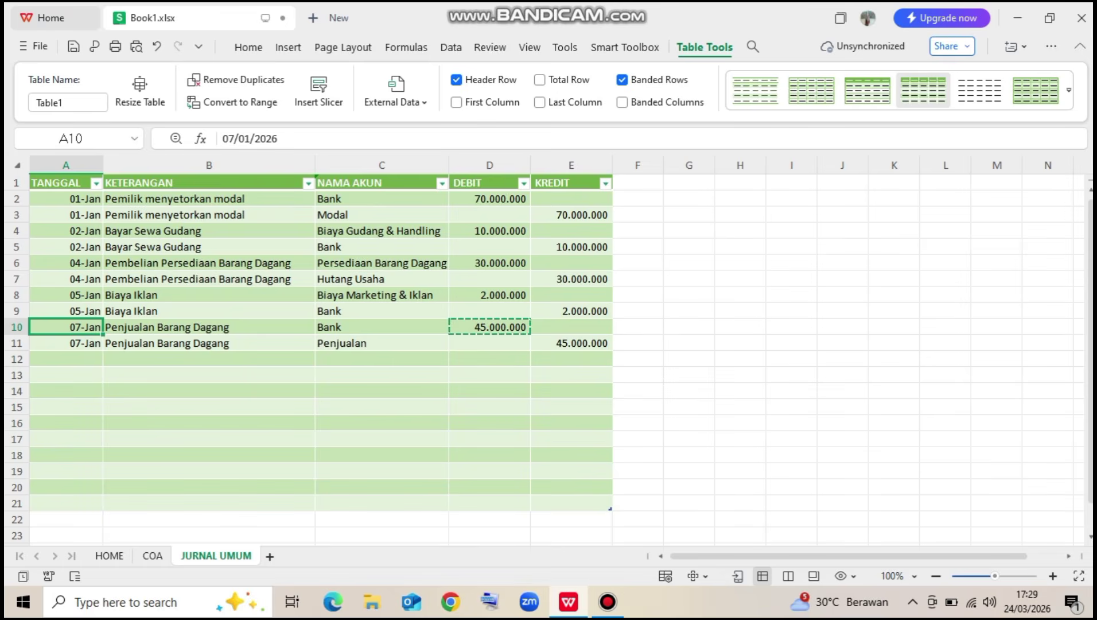
pyautogui.hotkey('shift', 'Down')
pyautogui.hotkey('ctrl', 'c')
pyautogui.press('Down')
pyautogui.press('Down')
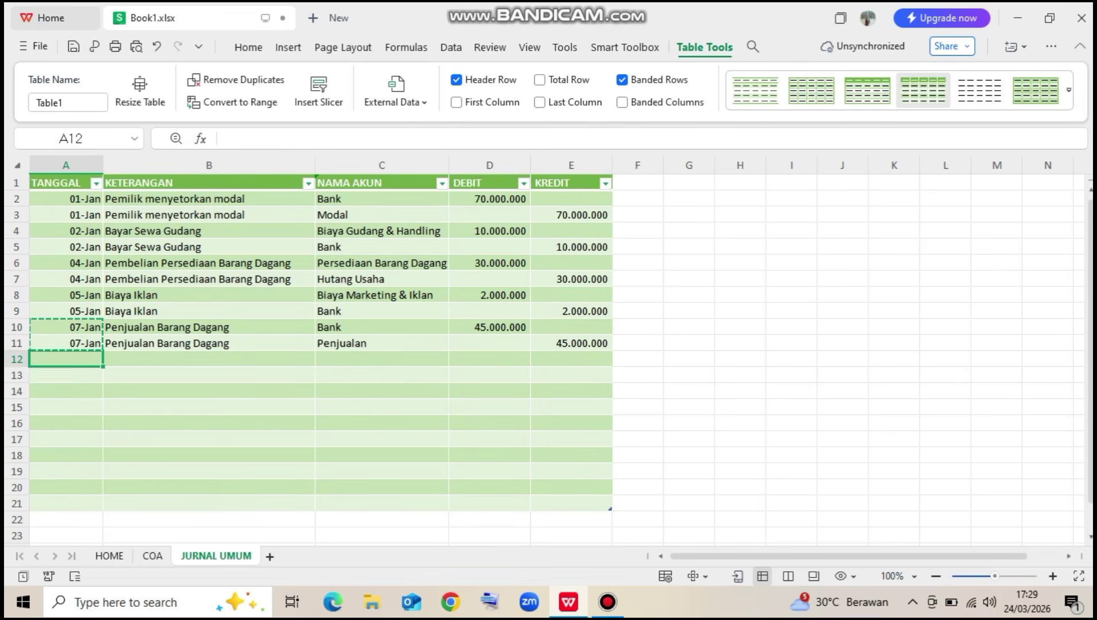
pyautogui.hotkey('ctrl', 'v')
pyautogui.press('Up')
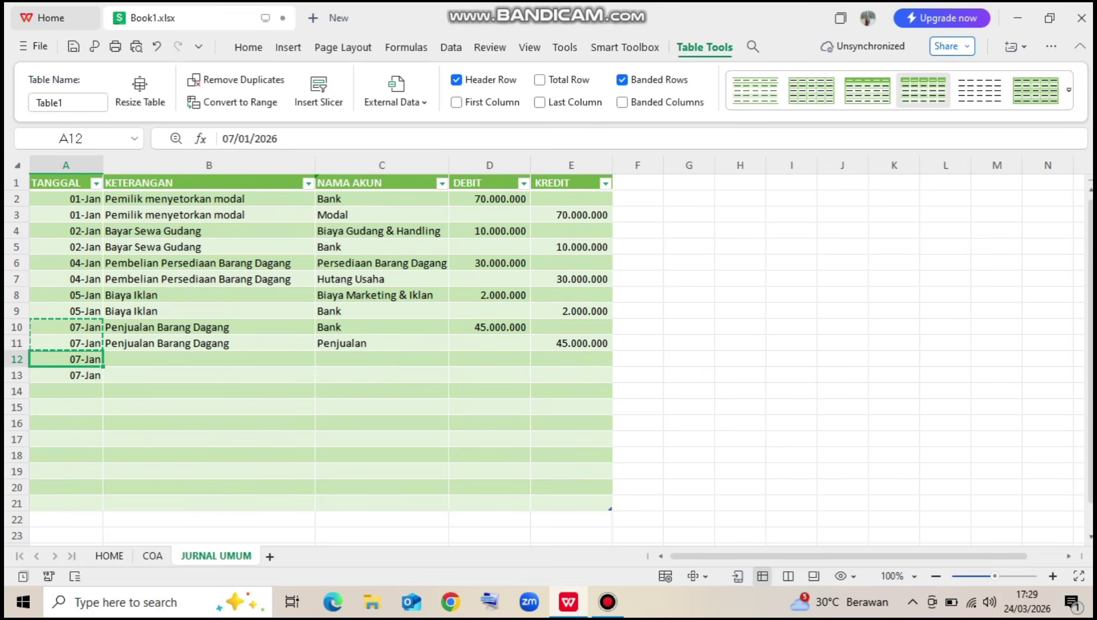
# Enter the description Harga Pokok Penjualan in B12
pyautogui.press('Right')
pyautogui.write('H')
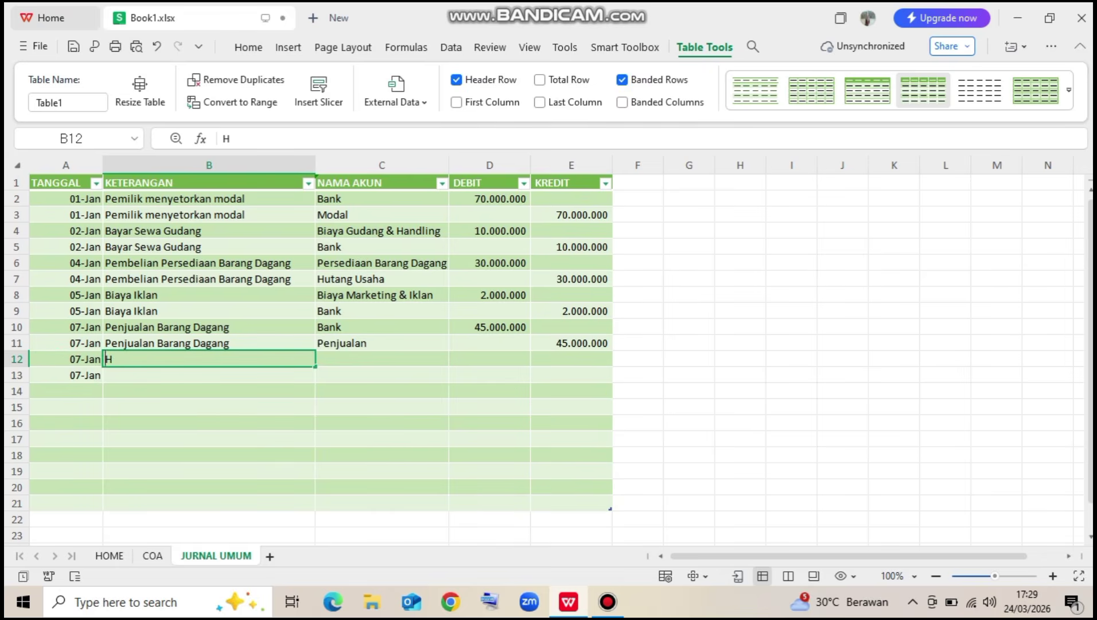
pyautogui.write('arga Pokok Penjualan')
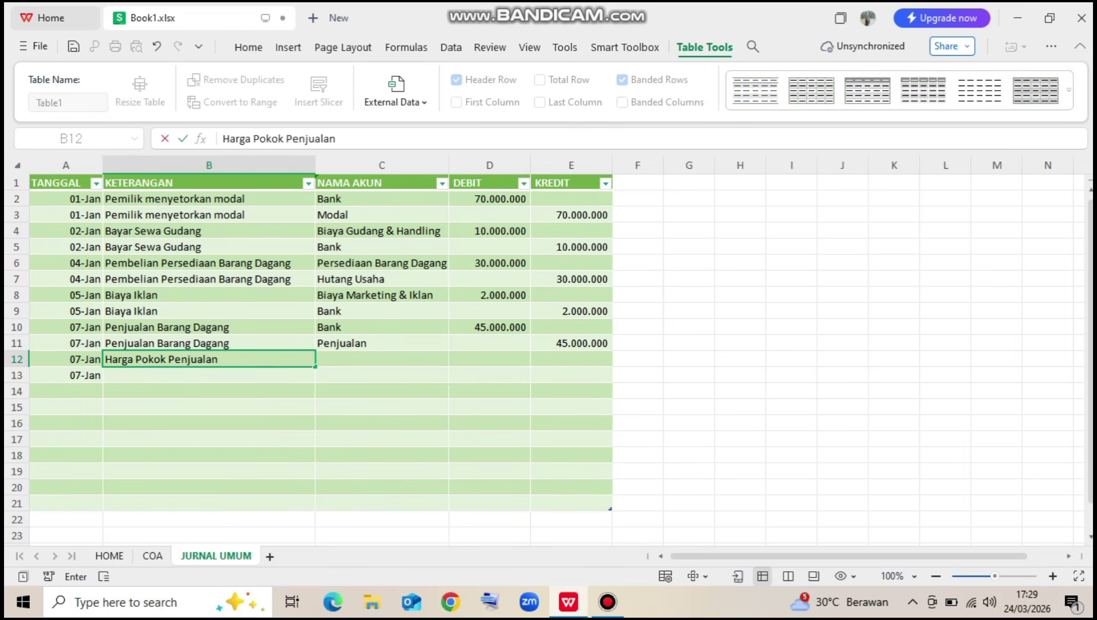
pyautogui.press('Return')
pyautogui.press('Up')
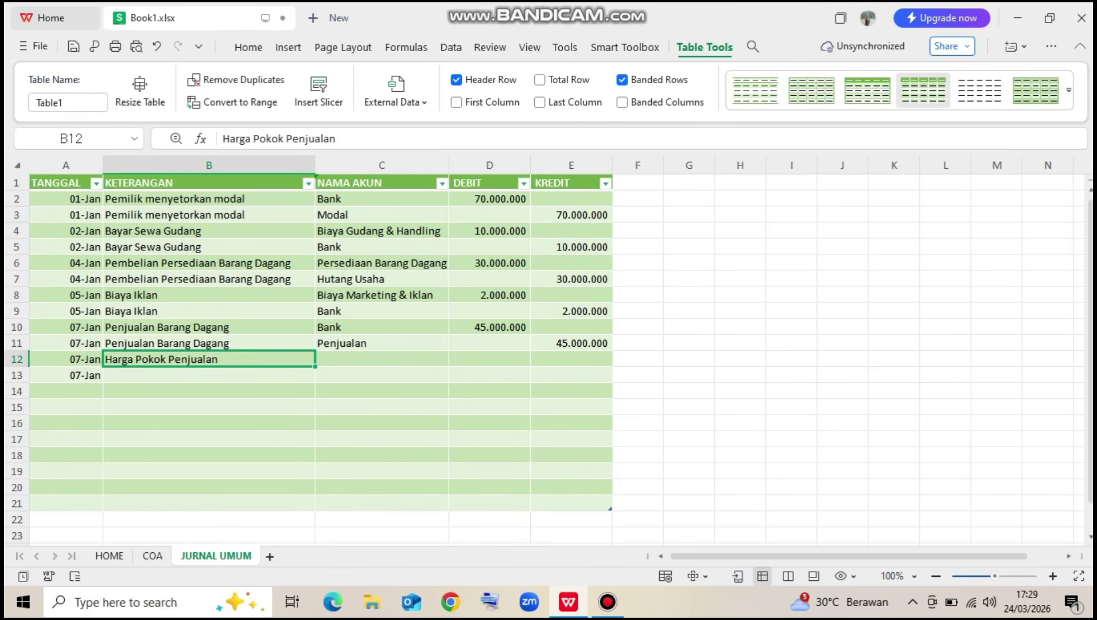
# Copy the description Harga Pokok Penjualan from B12 into B13
pyautogui.hotkey('ctrl', 'c')
pyautogui.press('Down')
pyautogui.hotkey('ctrl', 'v')
# Choose Harga Pokok Penjualan as the account name in C12 and Persediaan Barang Dagang in C13
pyautogui.press('Right')
pyautogui.press('Right')
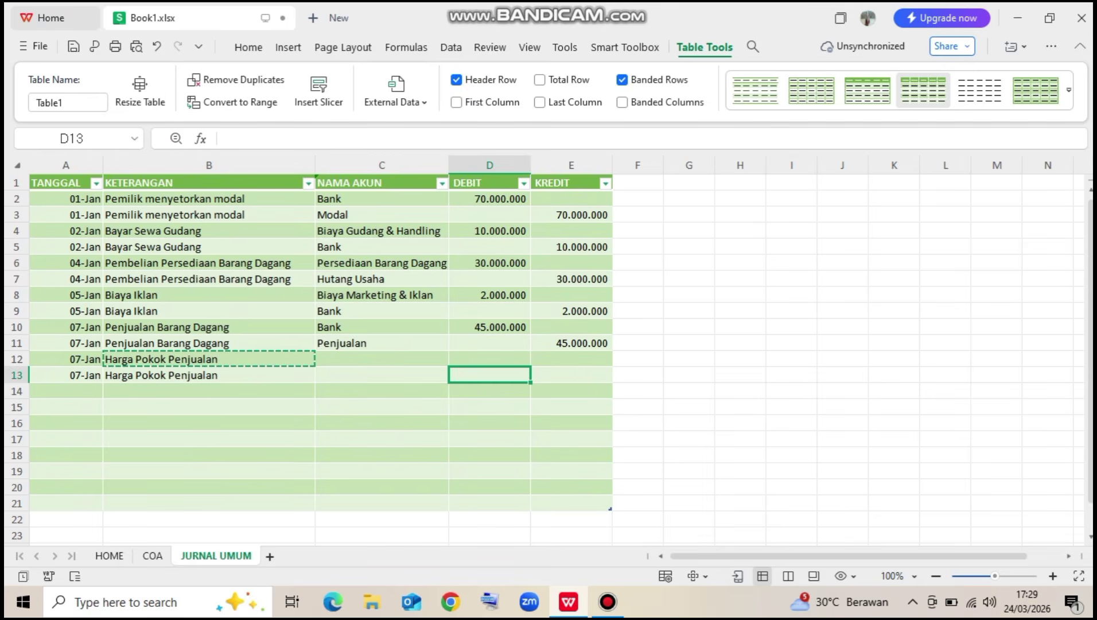
pyautogui.press('Up')
pyautogui.press('Left')
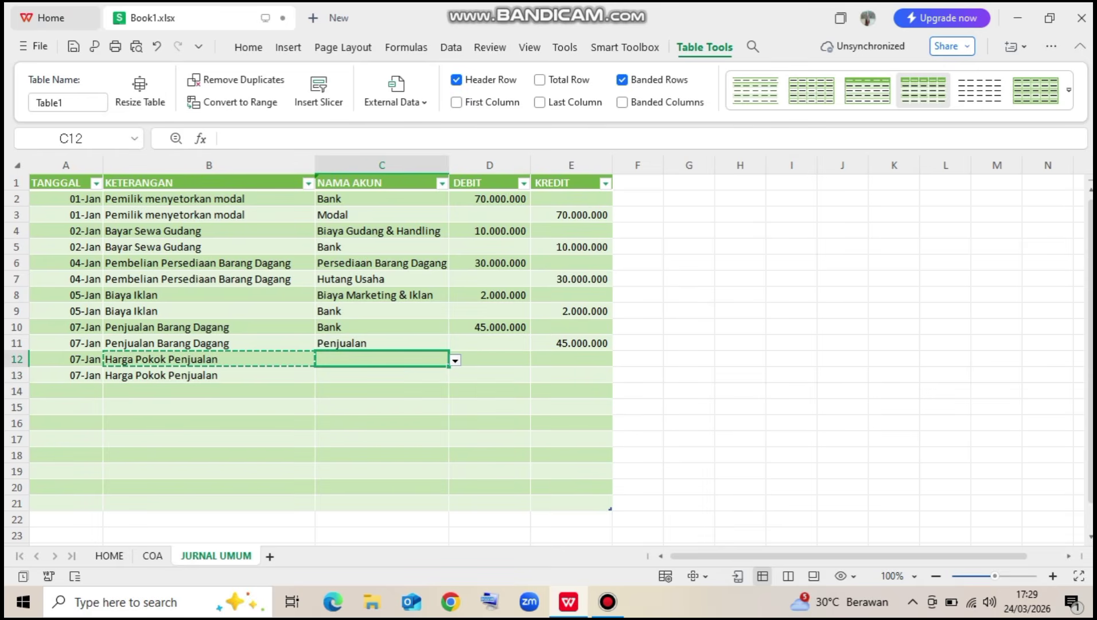
pyautogui.click(455, 360)
pyautogui.scroll(-2, 407, 498)
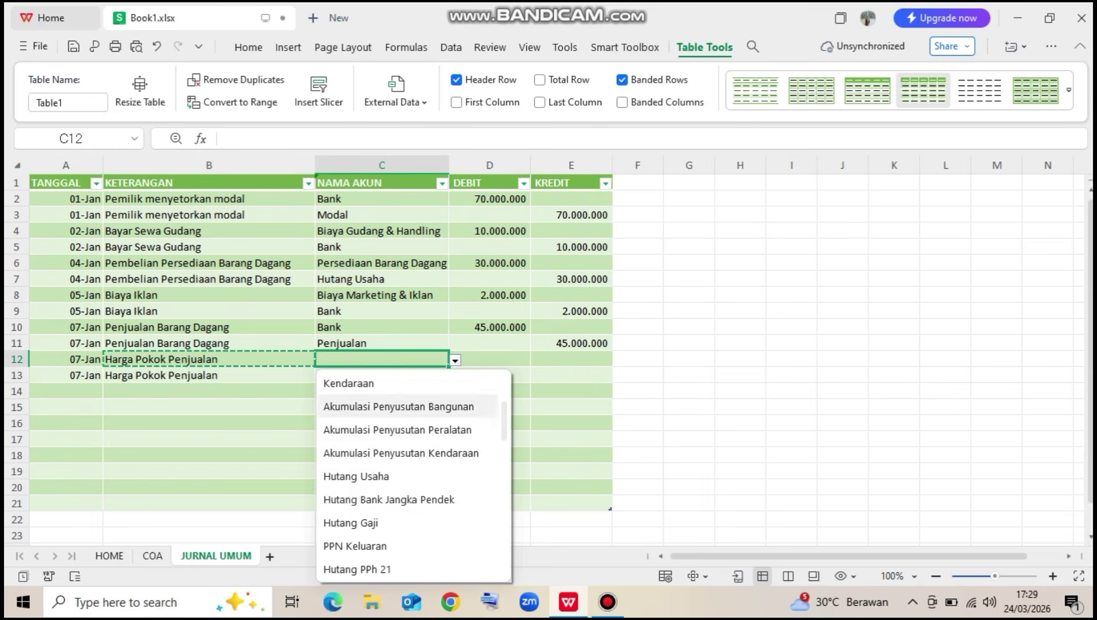
pyautogui.scroll(-5, 408, 498)
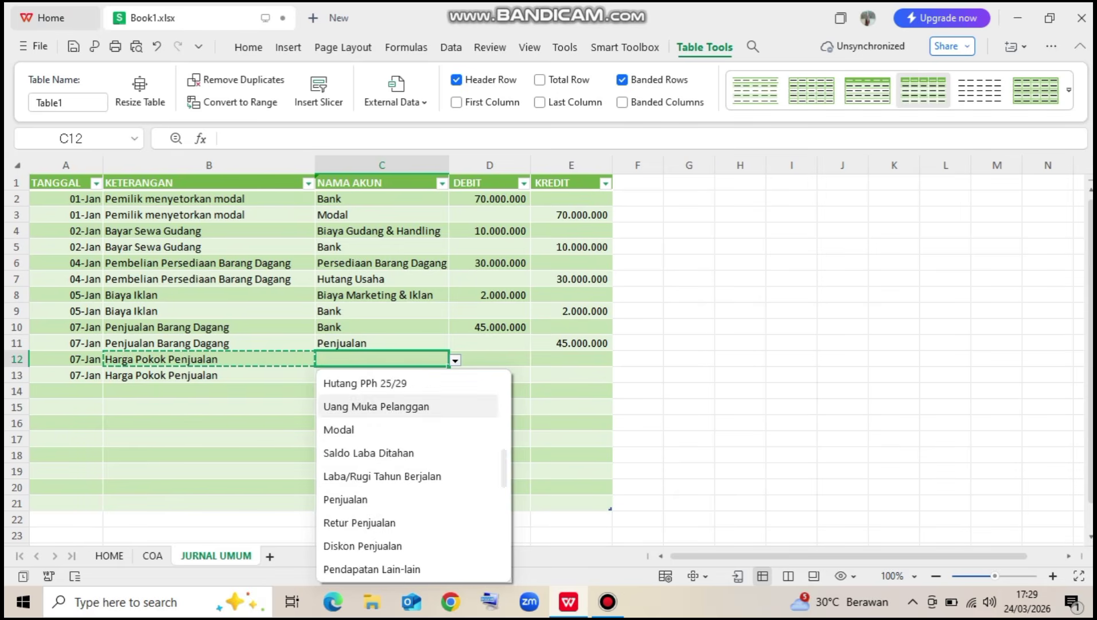
pyautogui.click(407, 523)
pyautogui.press('Down')
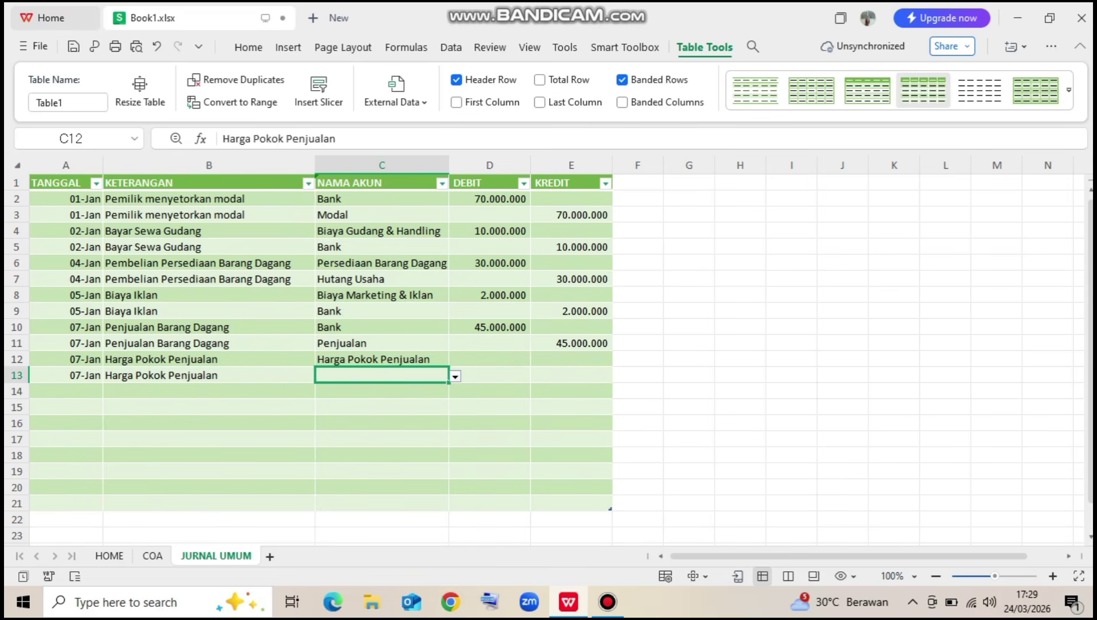
pyautogui.click(454, 376)
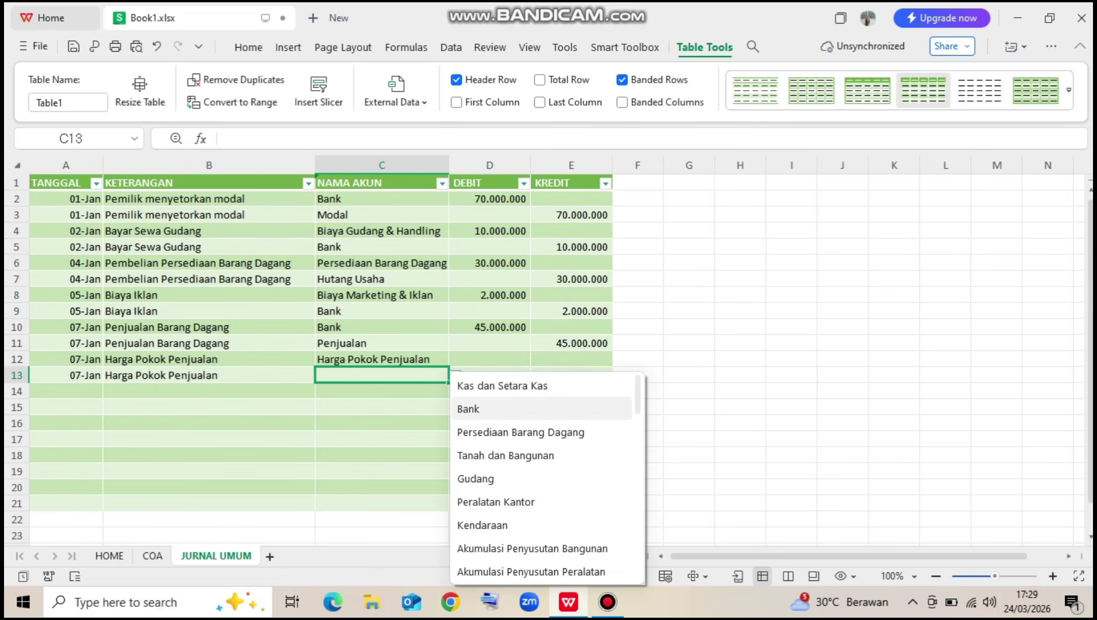
pyautogui.click(521, 433)
# Widen the NAMA AKUN column slightly and enter a debit amount of 30000000 in D12
pyautogui.click(489, 359)
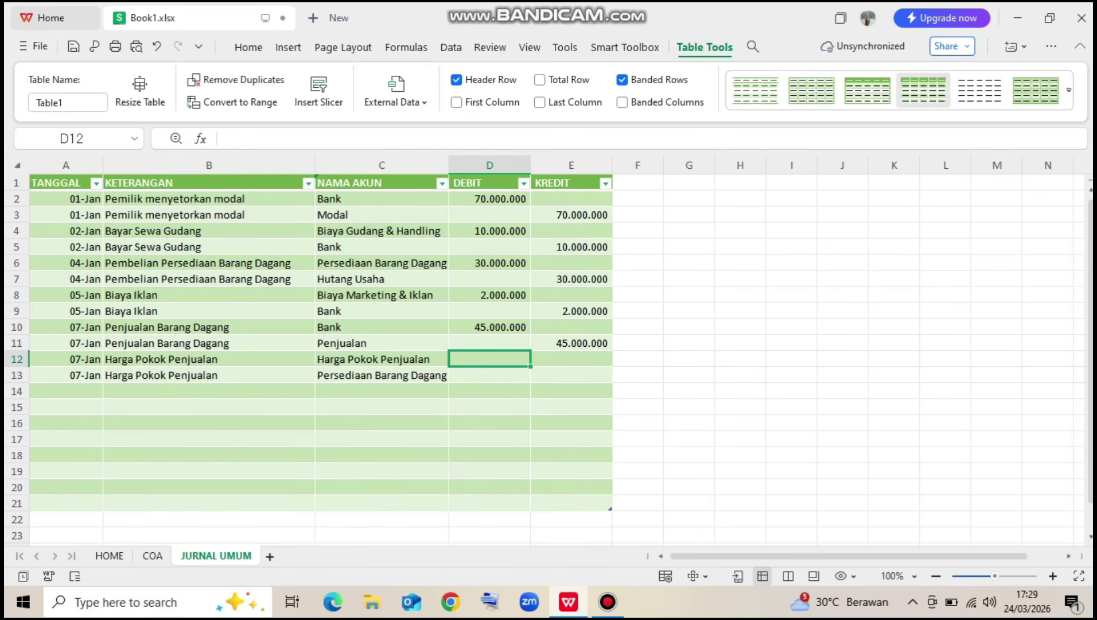
pyautogui.moveTo(448, 165); pyautogui.dragTo(465, 166)
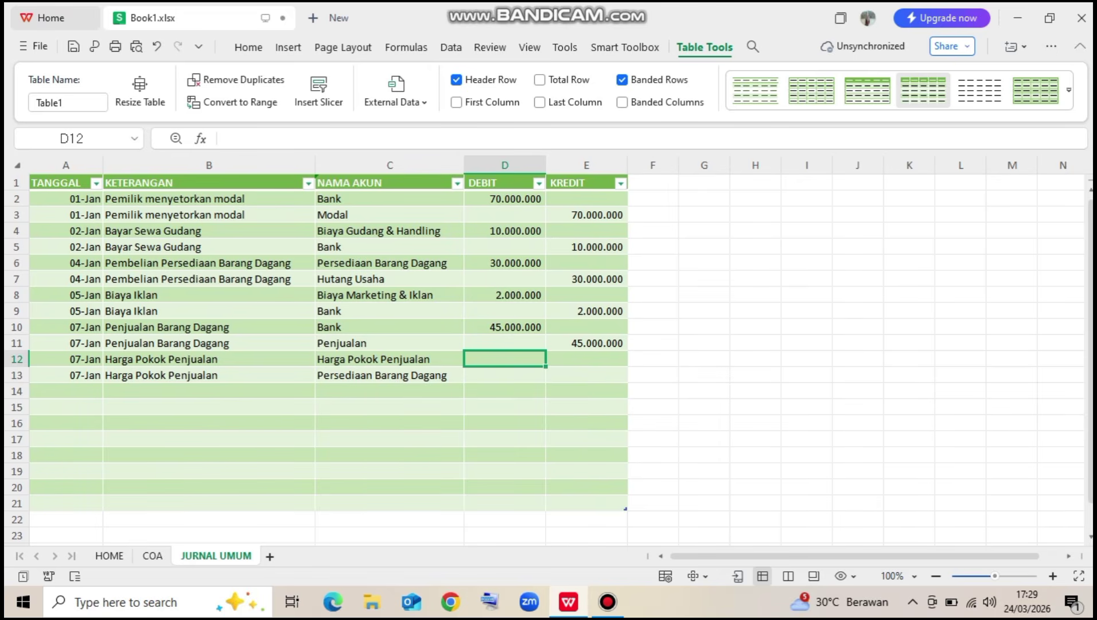
pyautogui.write('30')
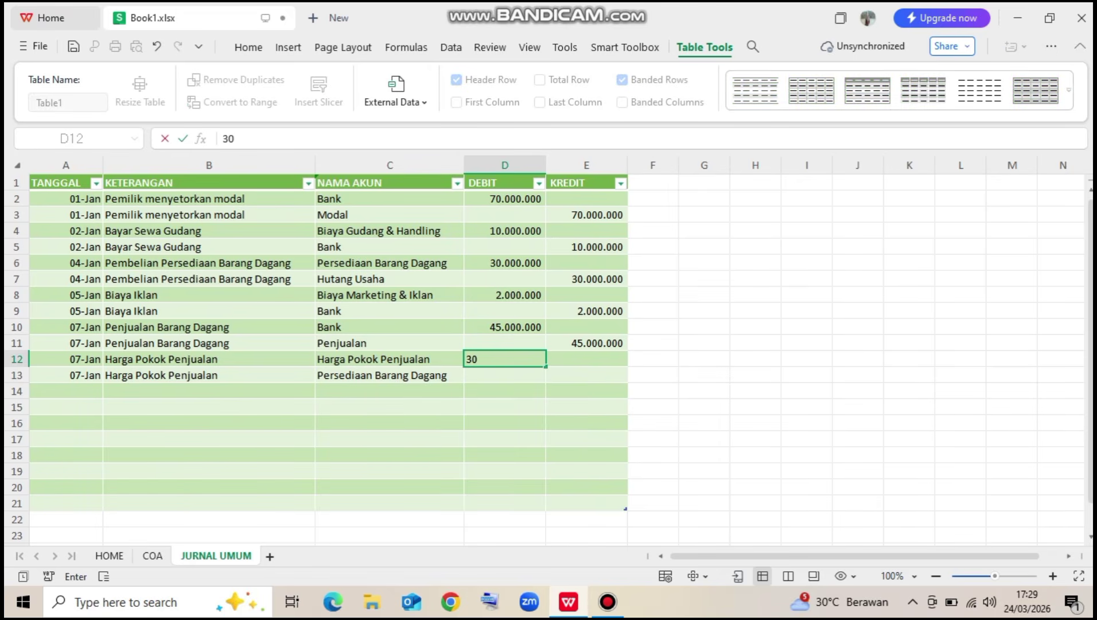
pyautogui.write('0.000.')
pyautogui.write('000')
pyautogui.press('Return')
pyautogui.press('Up')
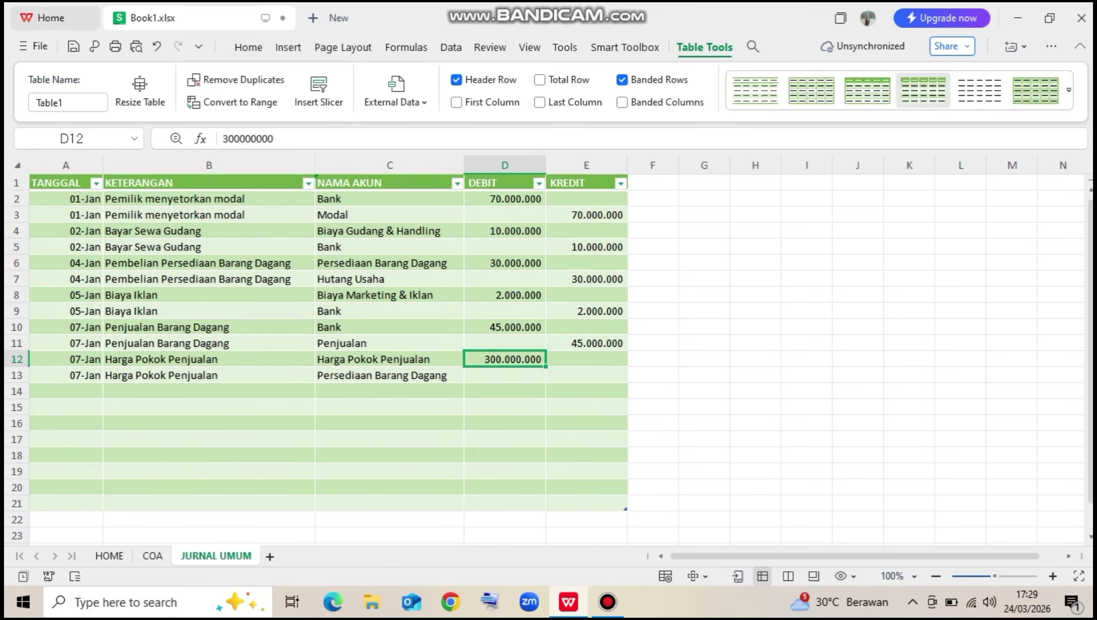
pyautogui.press('F2')
pyautogui.press('BackSpace')
pyautogui.press('Return')
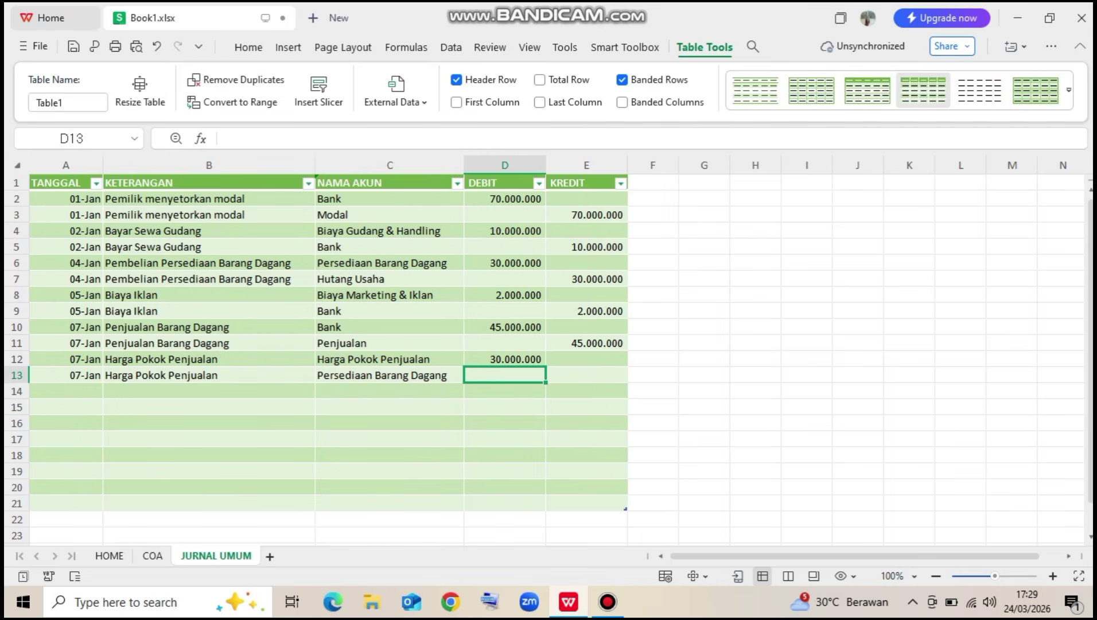
# Copy the debit amount from D12 into the KREDIT cell E13 on the Persediaan Barang Dagang line
pyautogui.press('Up')
pyautogui.press('Down')
pyautogui.press('Right')
pyautogui.hotkey('ctrl', 'v')
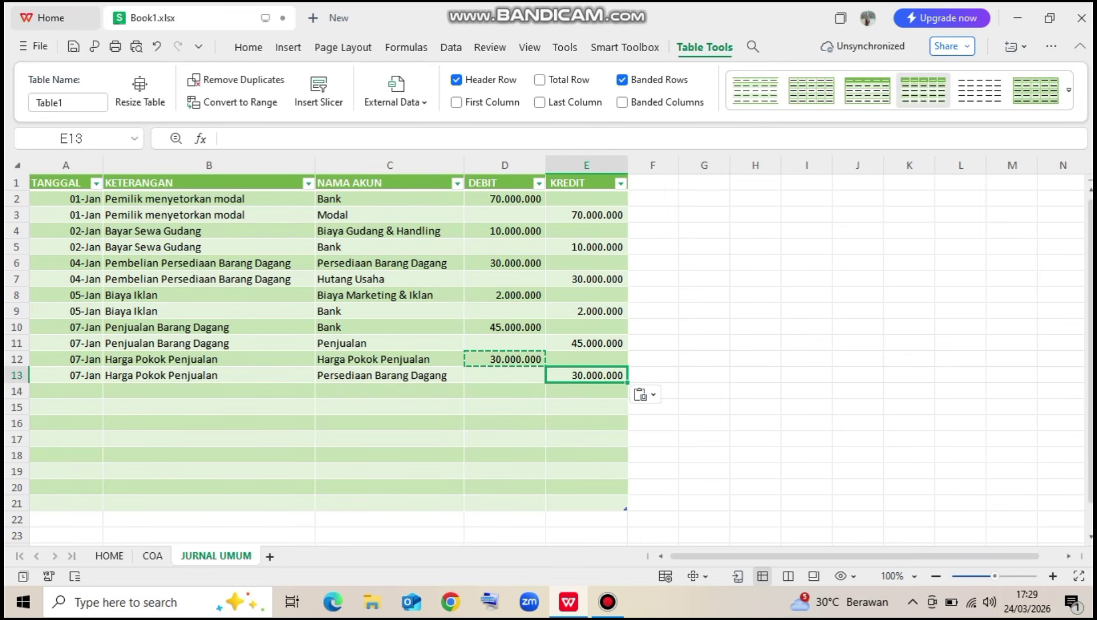
# Enter the date 9/1 in A14 for a new journal entry
pyautogui.press('Tab')
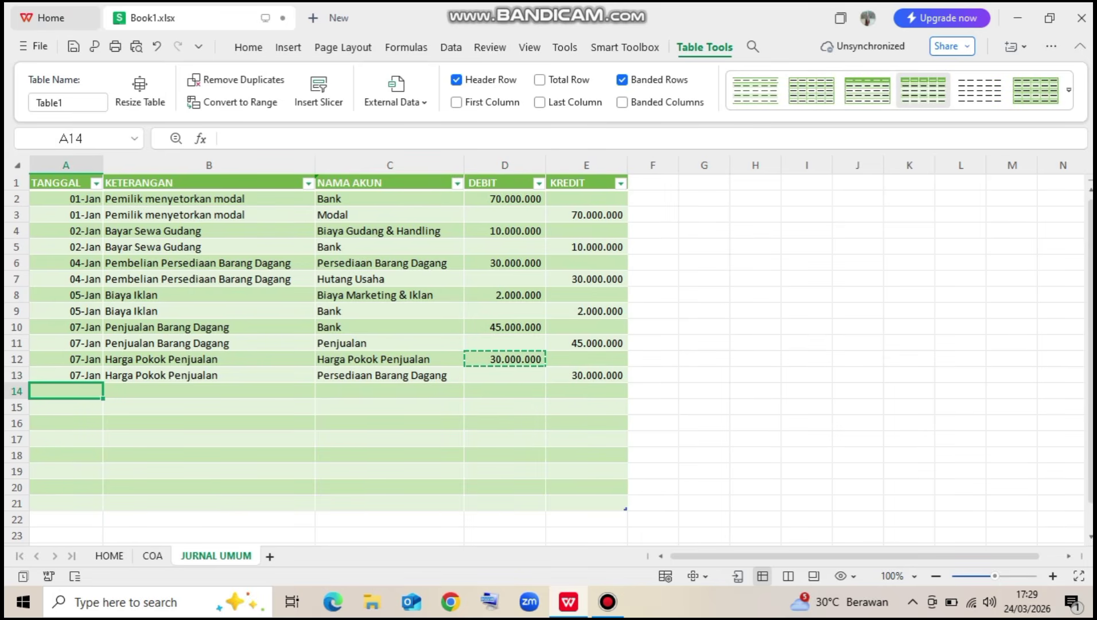
pyautogui.write('9/1')
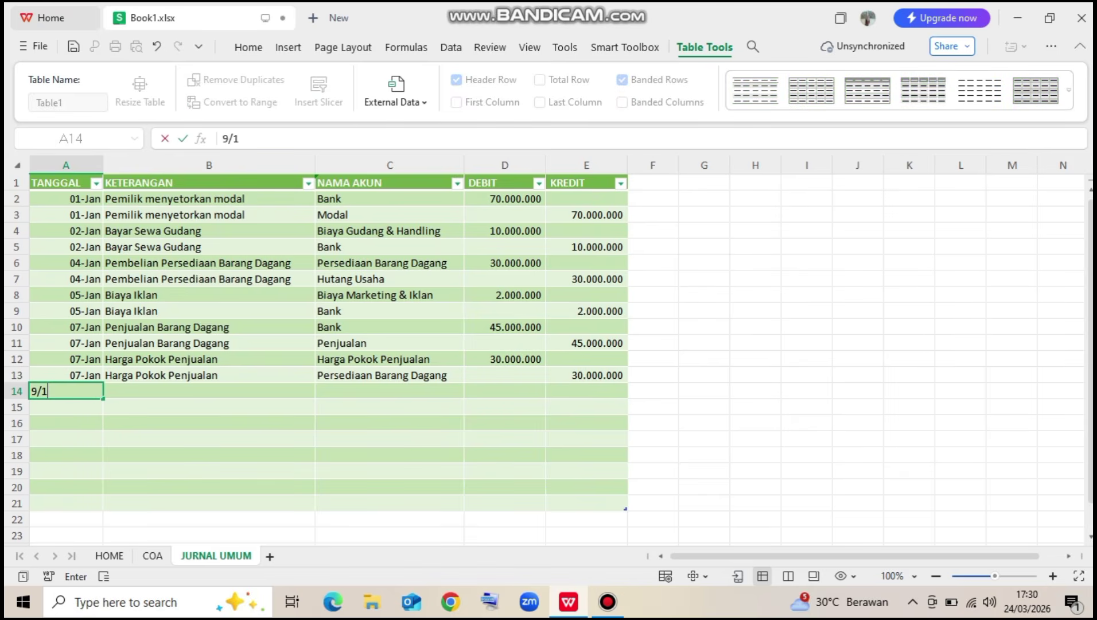
pyautogui.press('Return')
pyautogui.press('Return')
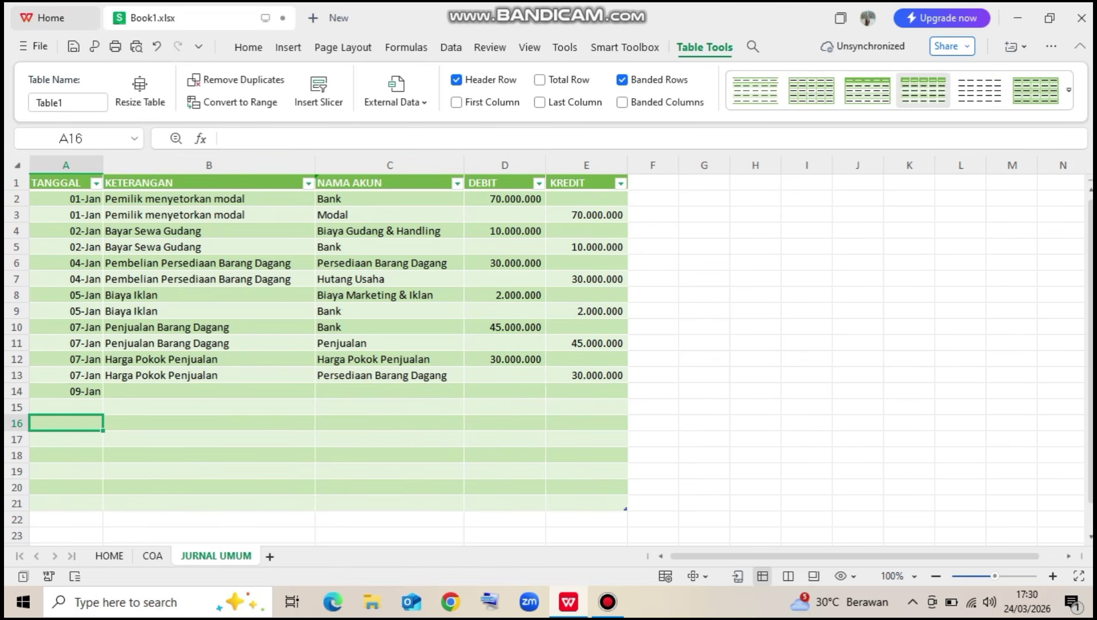
# Enter the description Bayar Listrik & Air in B14
pyautogui.press('Up')
pyautogui.press('Up')
pyautogui.press('Right')
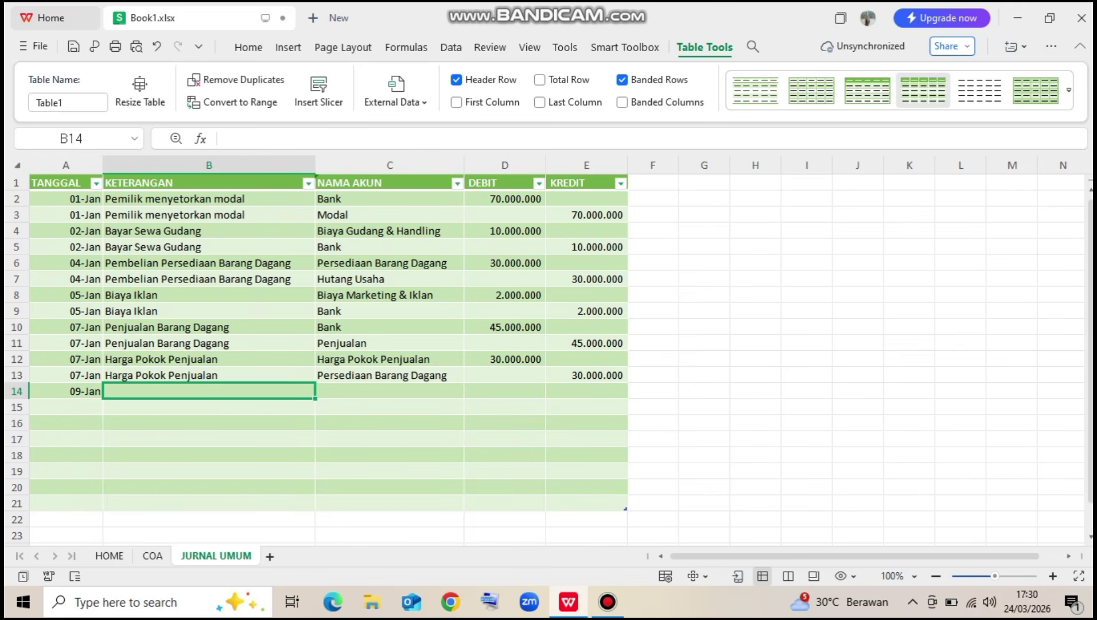
pyautogui.write('Bayr')
pyautogui.press('BackSpace')
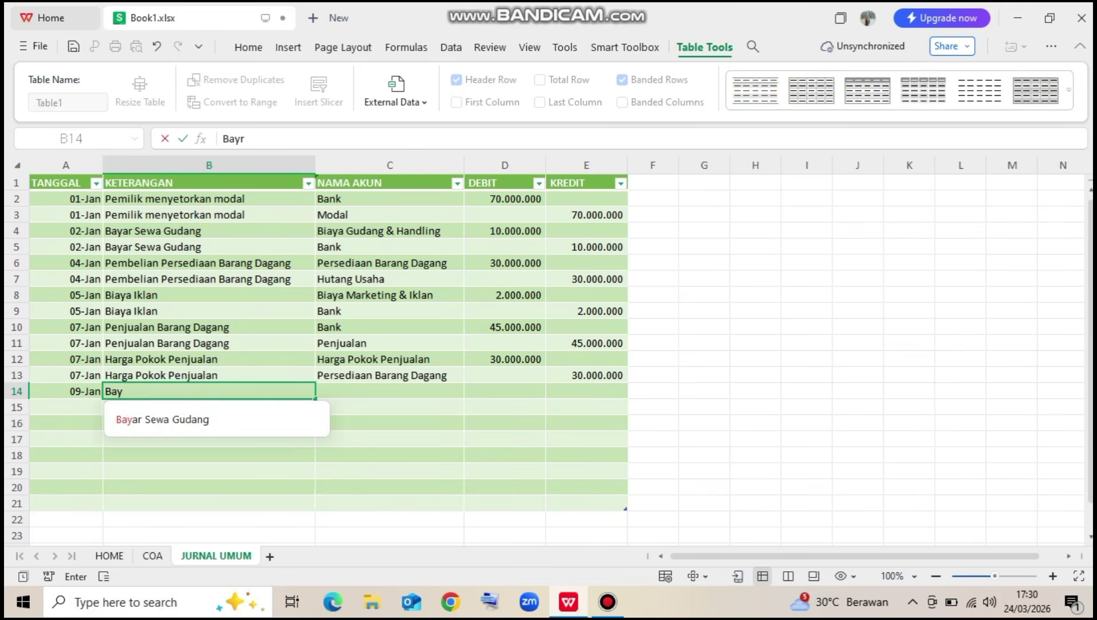
pyautogui.write('ar Listrik & Air')
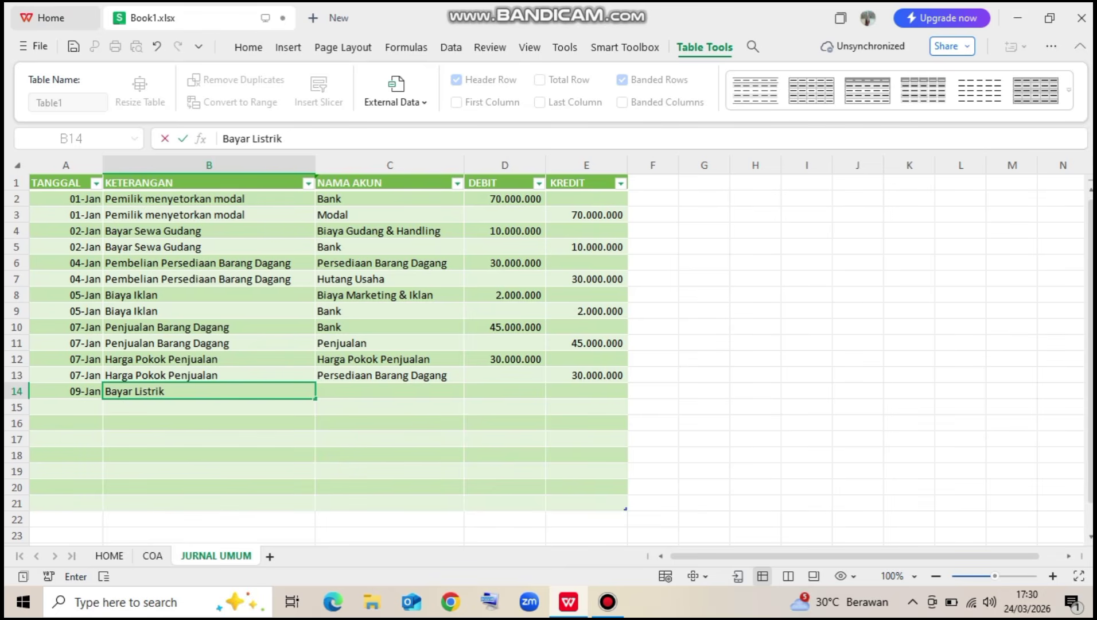
pyautogui.press('Return')
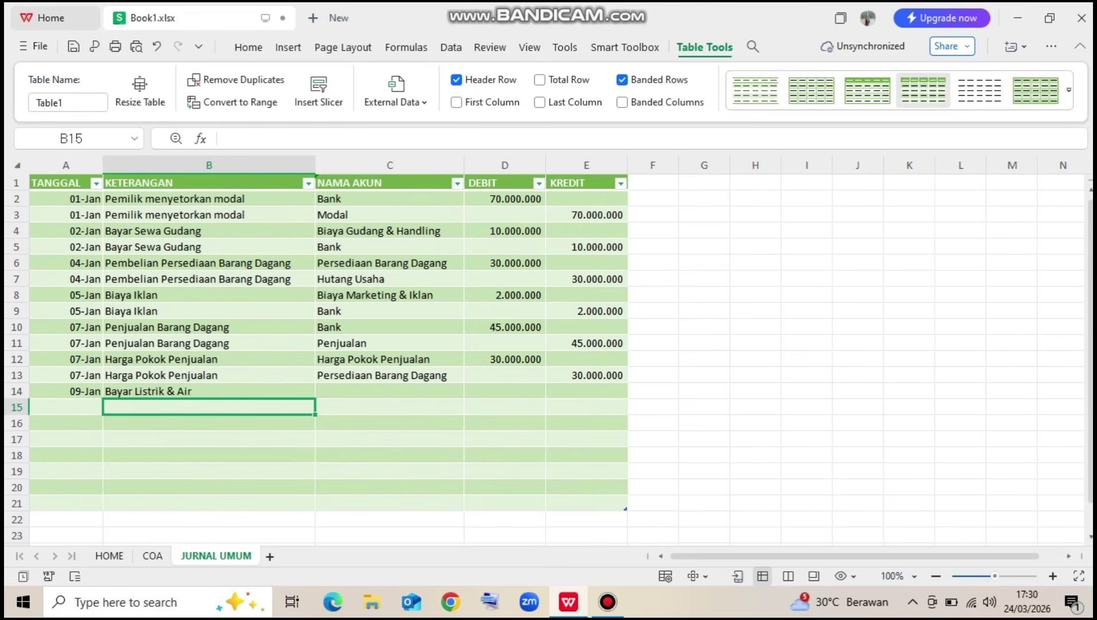
# Copy the date and description from A14:B14 into A15:B15
pyautogui.press('Up')
pyautogui.press('Left')
pyautogui.write('/')
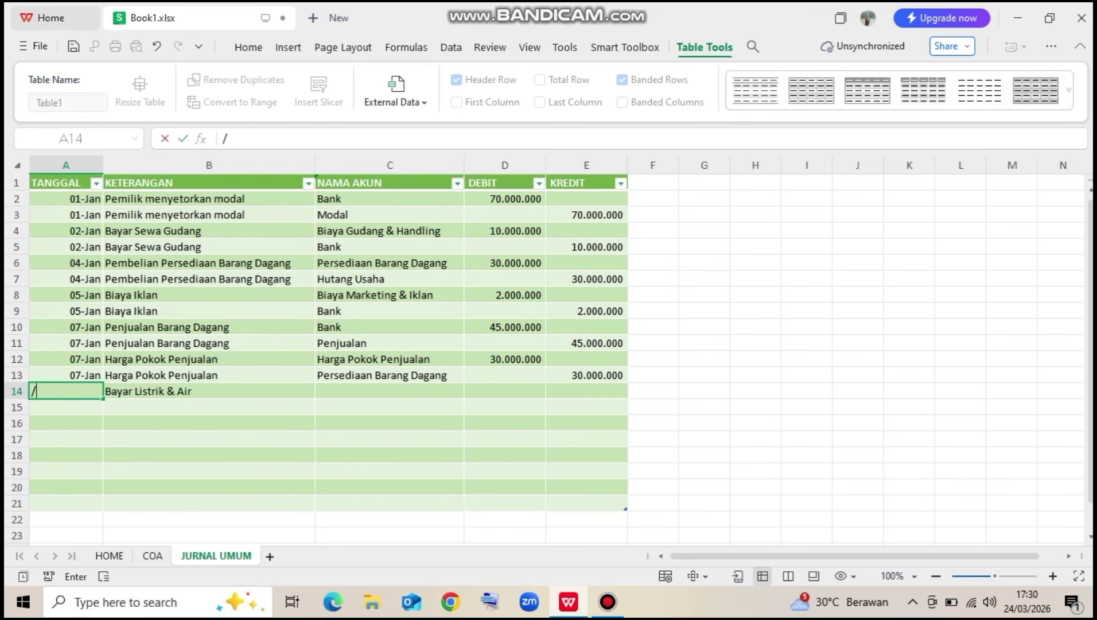
pyautogui.press('Escape')
pyautogui.hotkey('shift', 'Right')
pyautogui.hotkey('ctrl', 'c')
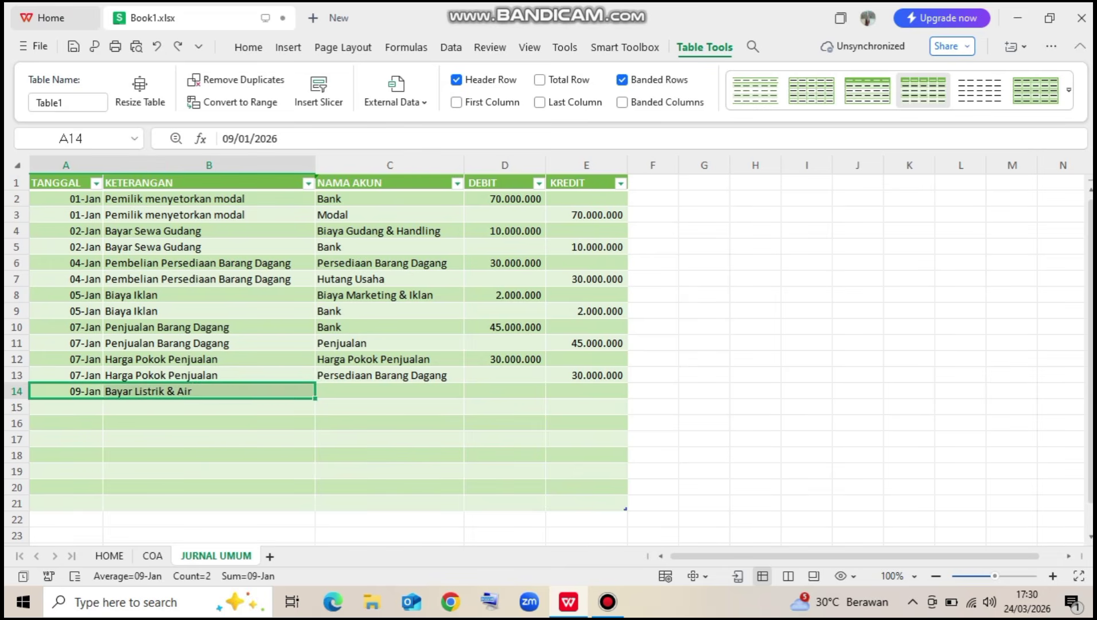
pyautogui.press('Down')
pyautogui.hotkey('ctrl', 'v')
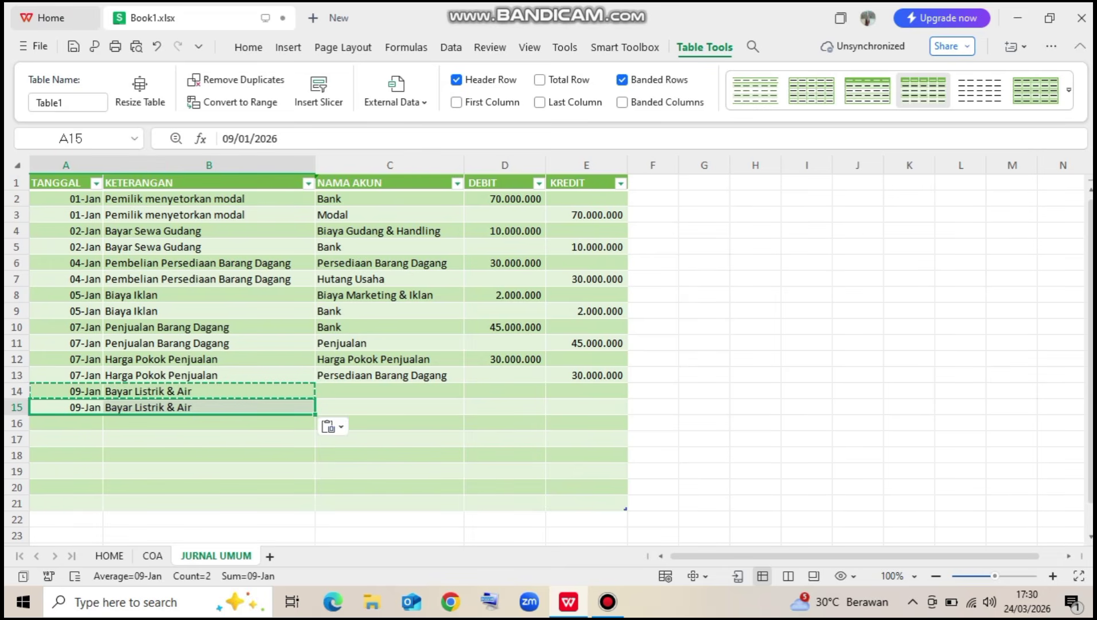
# Choose Listrik, Air, Gas as the account name in C14 and Bank in C15
pyautogui.click(389, 391)
pyautogui.click(470, 391)
pyautogui.scroll(-4, 556, 455)
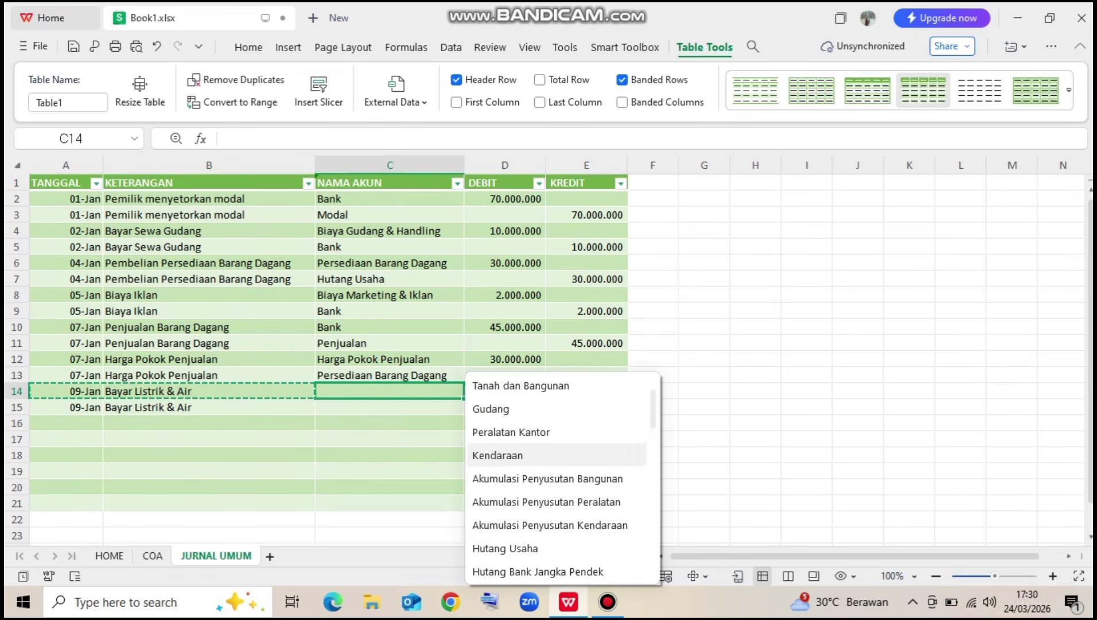
pyautogui.scroll(-5, 557, 455)
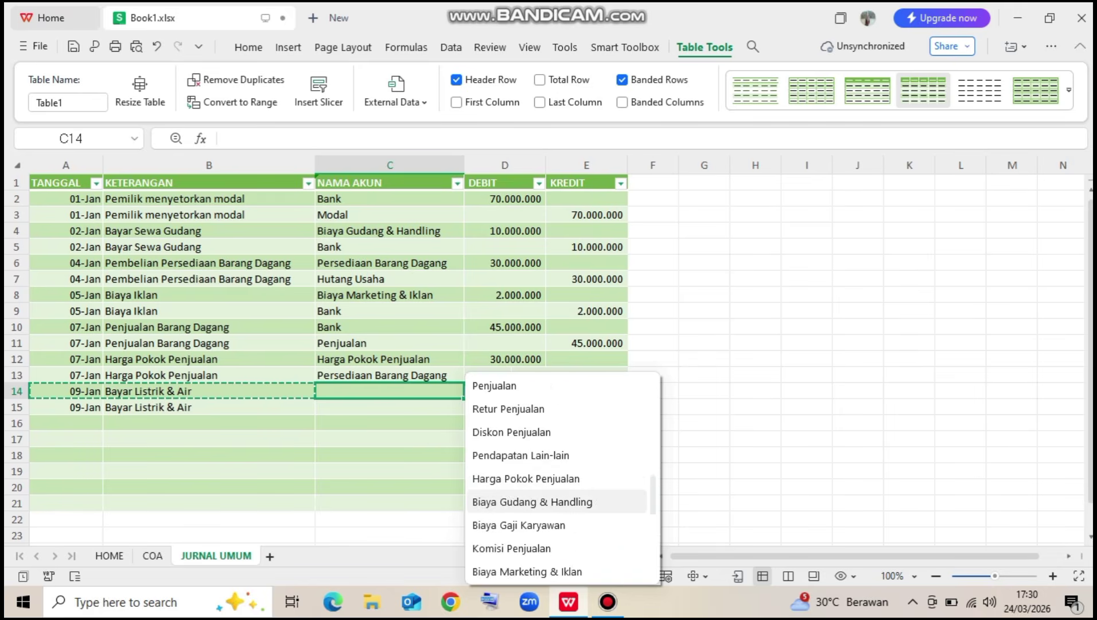
pyautogui.scroll(-4, 511, 502)
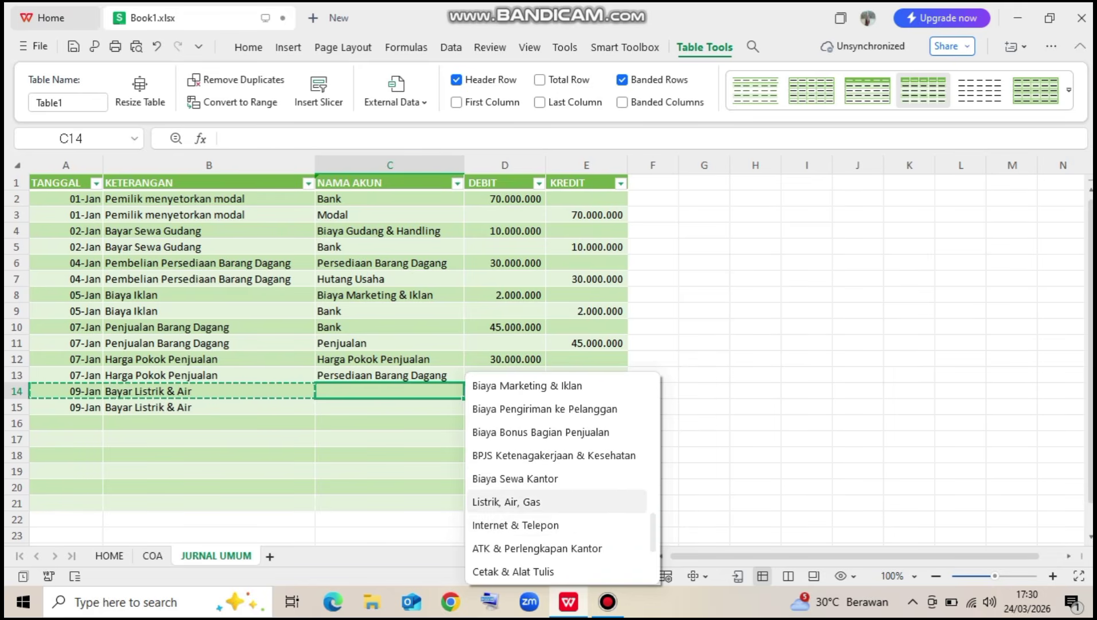
pyautogui.click(500, 500)
pyautogui.click(389, 407)
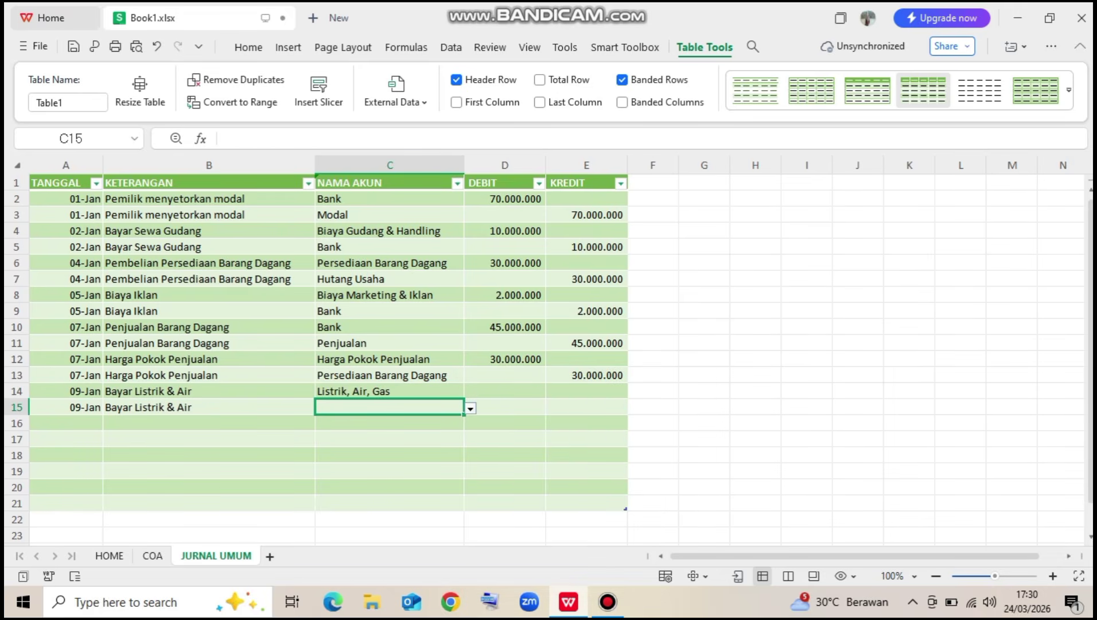
pyautogui.click(470, 408)
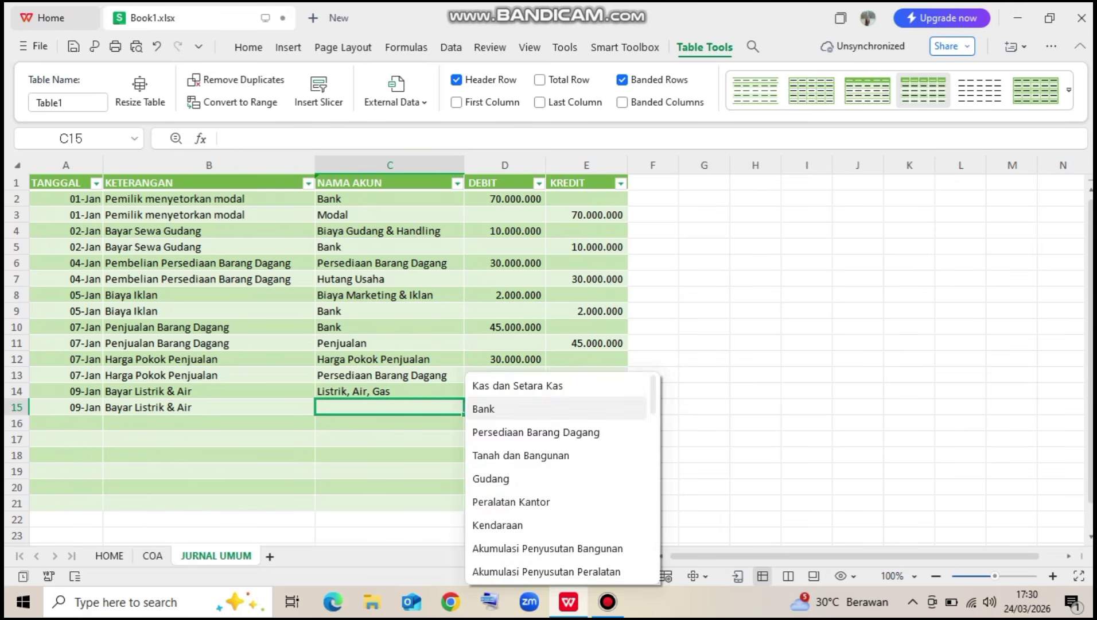
pyautogui.click(487, 408)
# Enter a debit amount of 1500000 in D14 and copy it into the KREDIT cell E15 on the Bank line
pyautogui.click(504, 392)
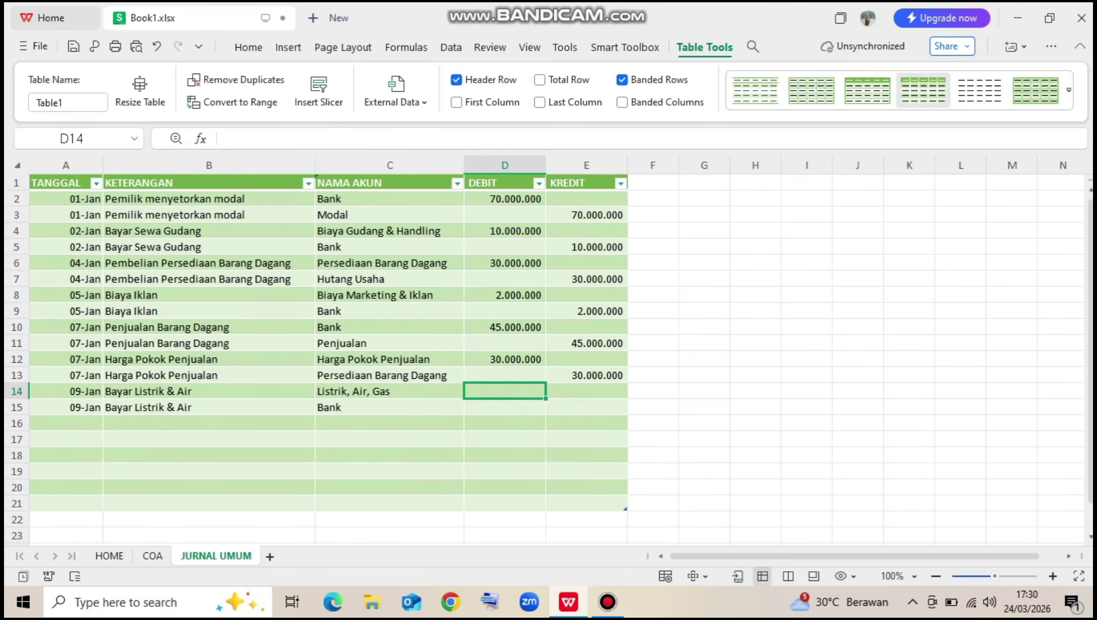
pyautogui.write('1500000')
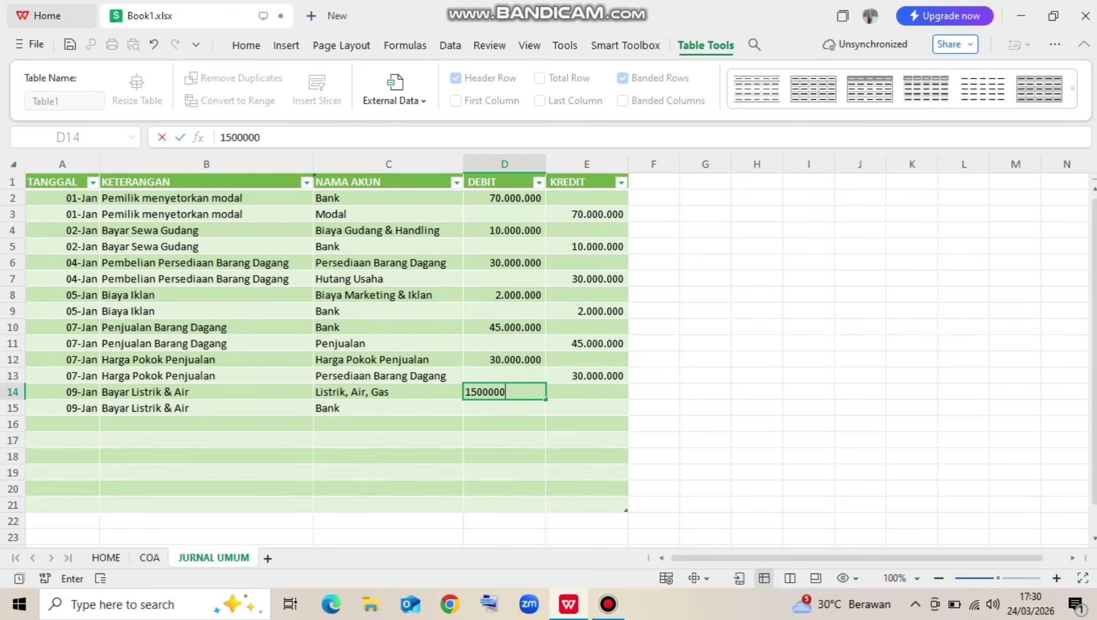
pyautogui.press('Return')
pyautogui.press('Up')
pyautogui.hotkey('ctrl', 'c')
pyautogui.press('Down')
pyautogui.press('Right')
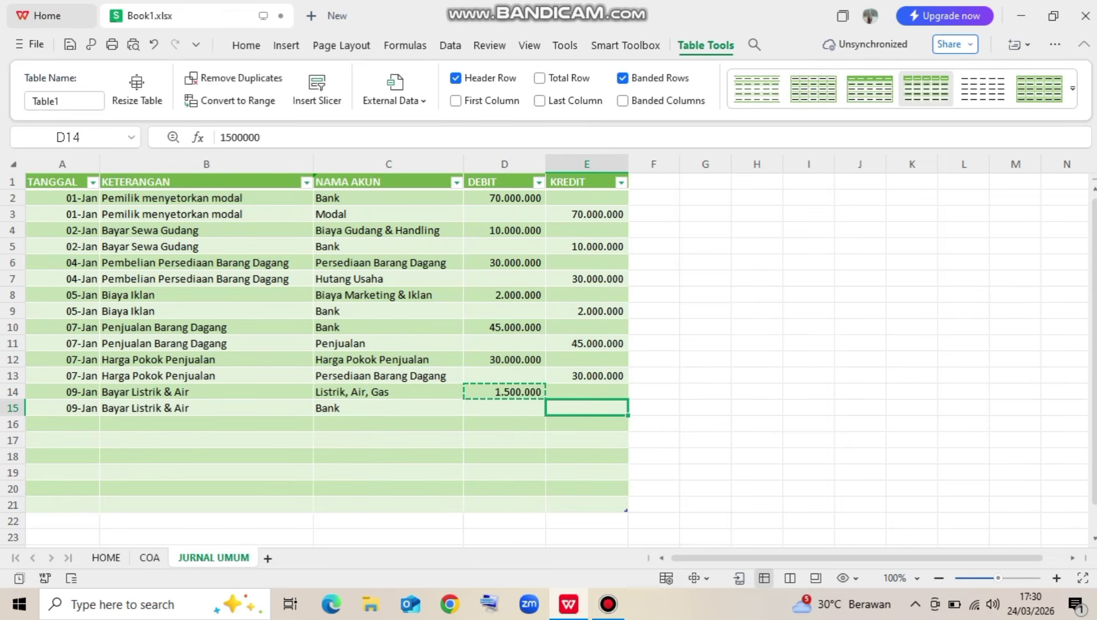
pyautogui.hotkey('ctrl', 'v')
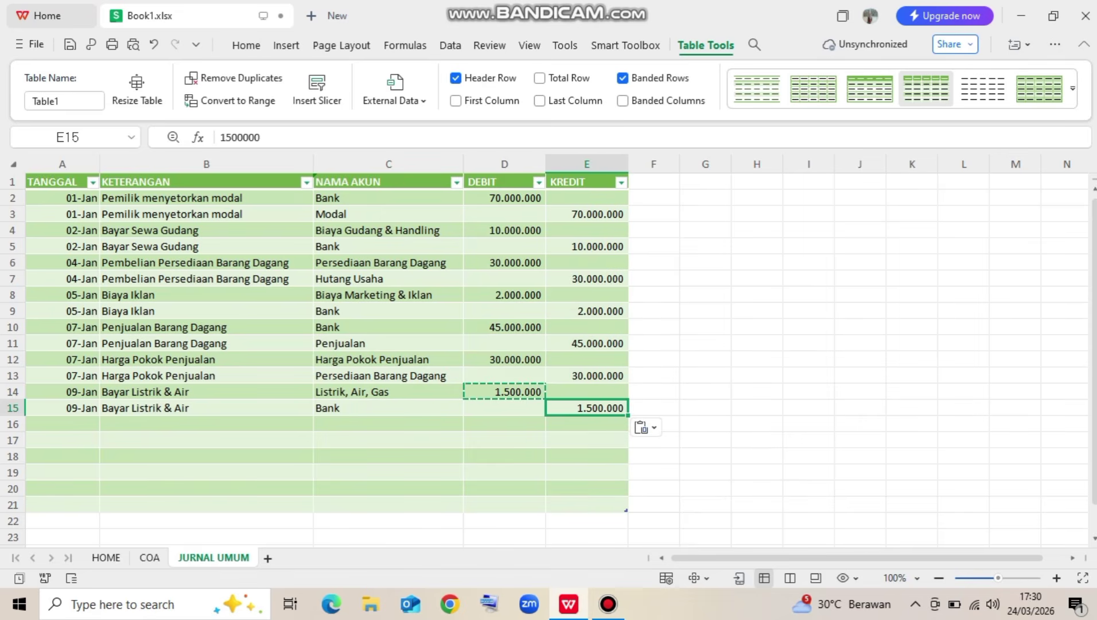
# Enter the date 9/1 in A16 for the next journal entry
pyautogui.press('Tab')
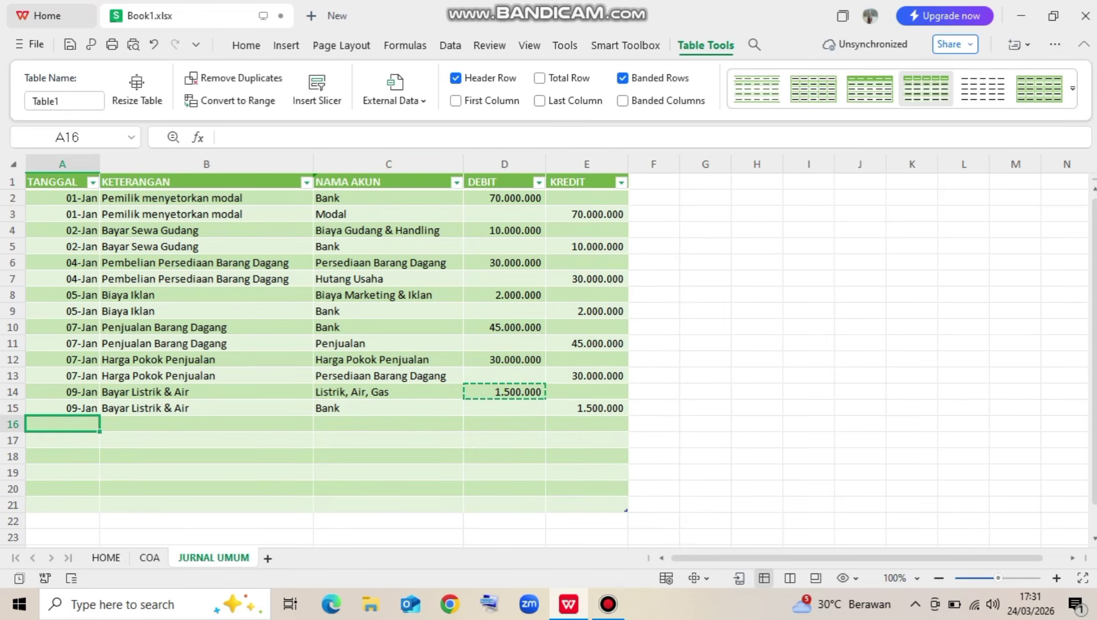
pyautogui.write('9/1')
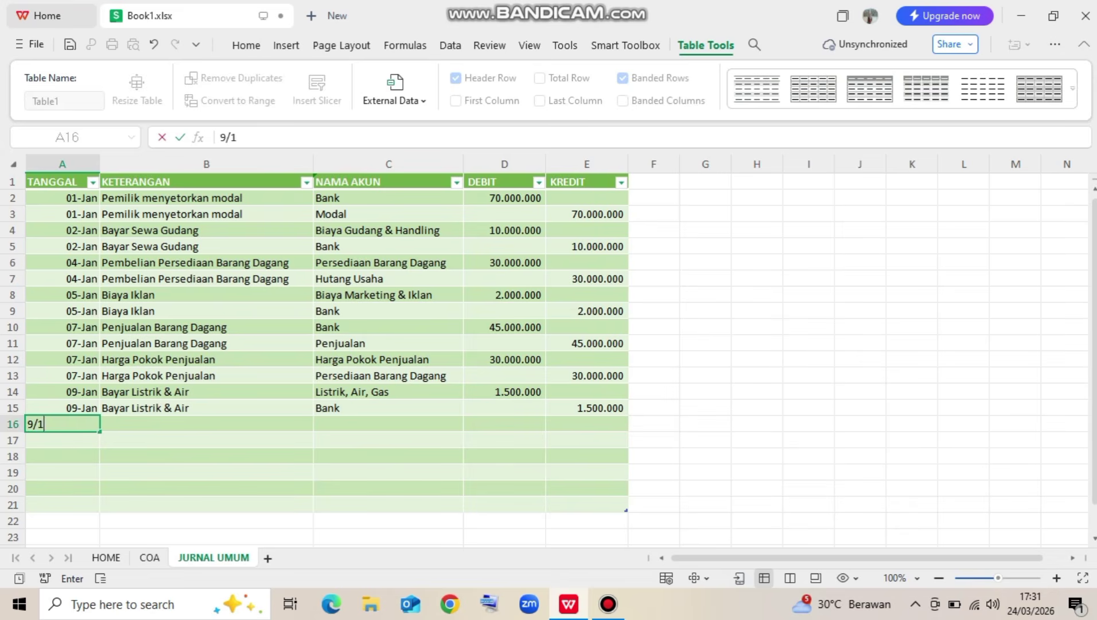
pyautogui.press('Return')
# Enter the description Bayar Hutang Dagang in the KETERANGAN cell B16
pyautogui.press('Up')
pyautogui.press('Right')
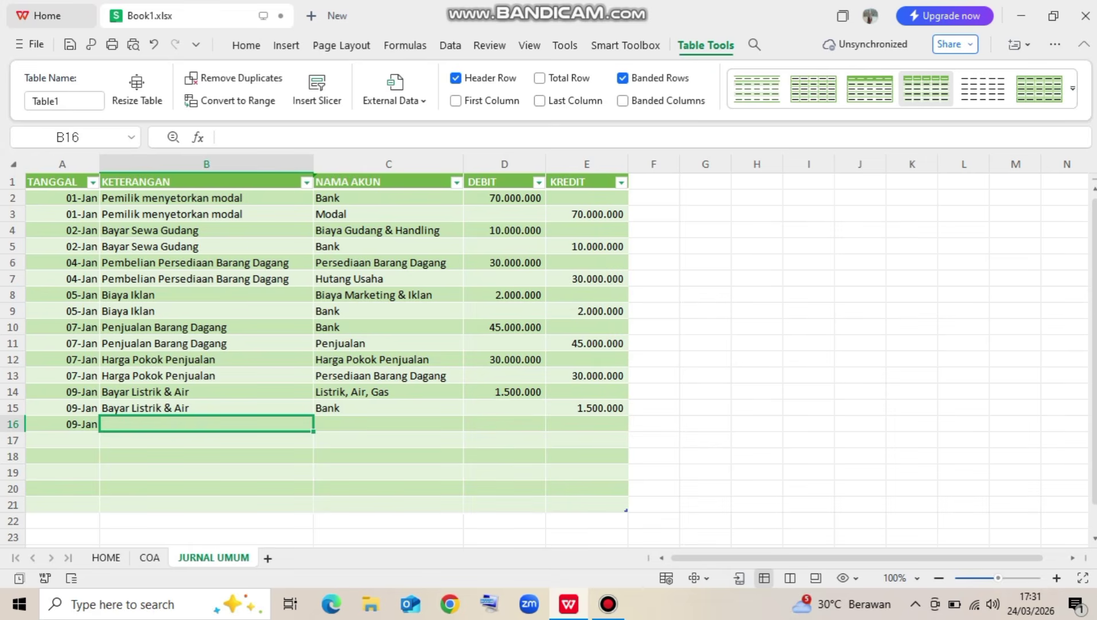
pyautogui.write('Bayar')
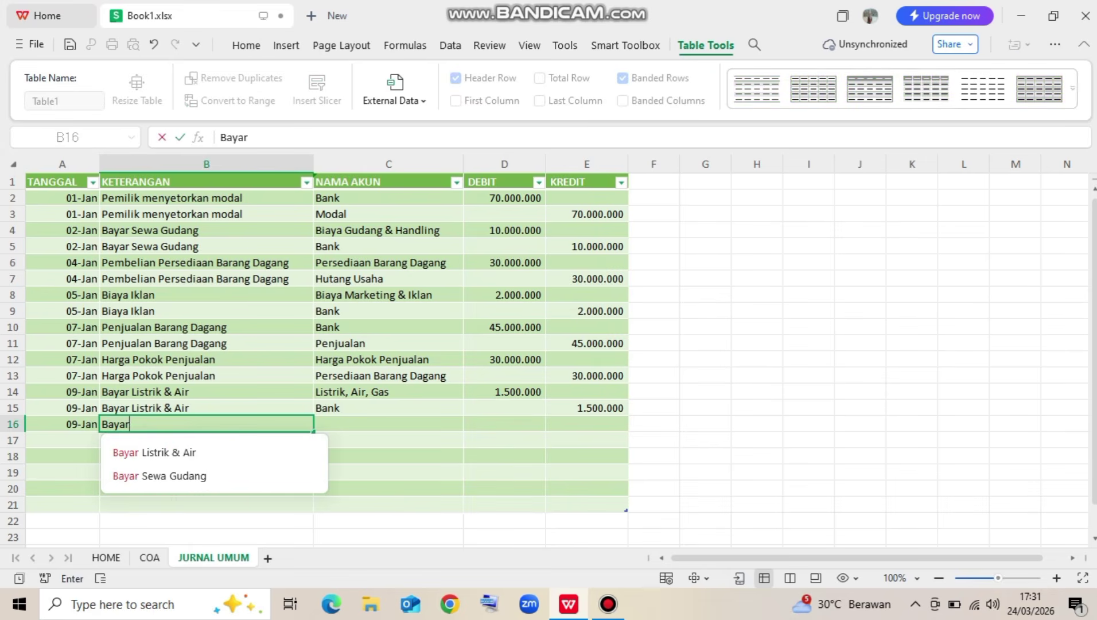
pyautogui.write(' Hutag Dagan')
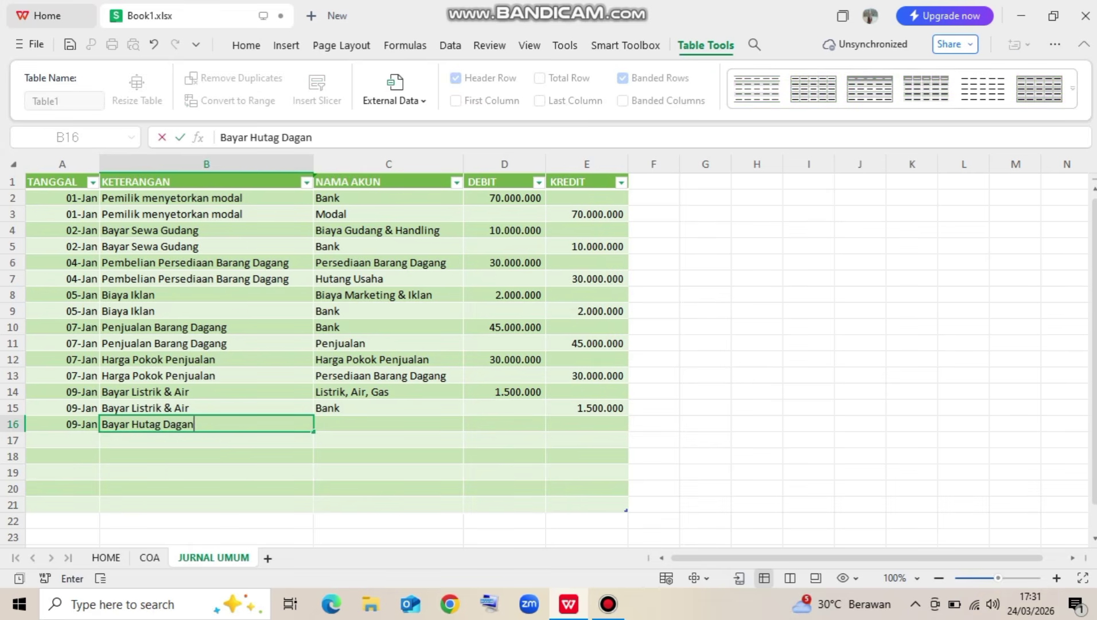
pyautogui.write('g')
pyautogui.press('Return')
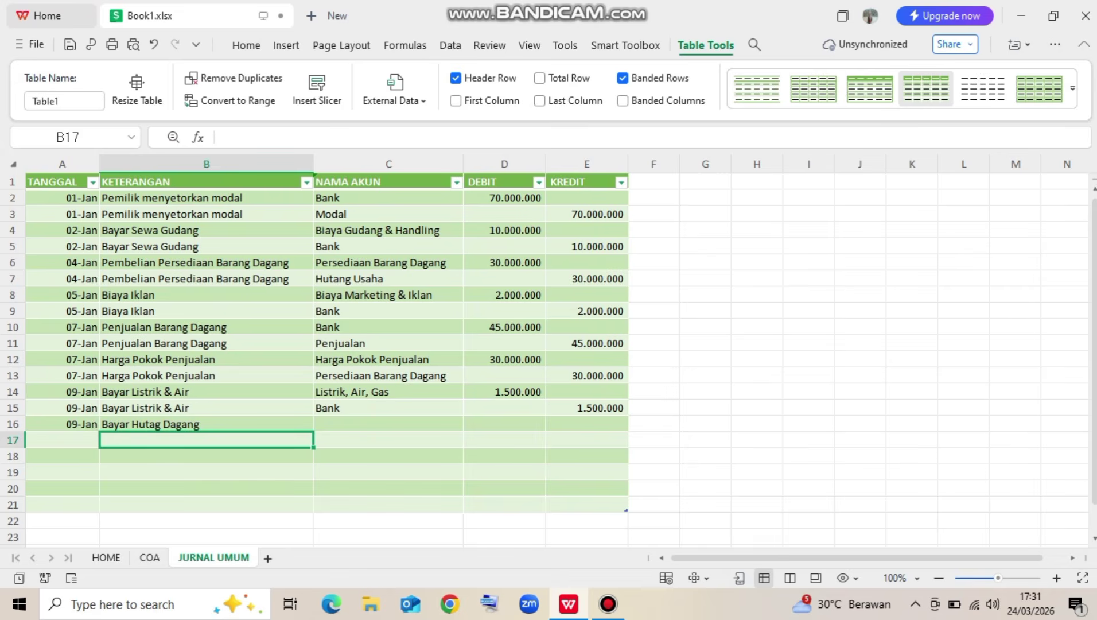
pyautogui.press('Up')
pyautogui.press('F2')
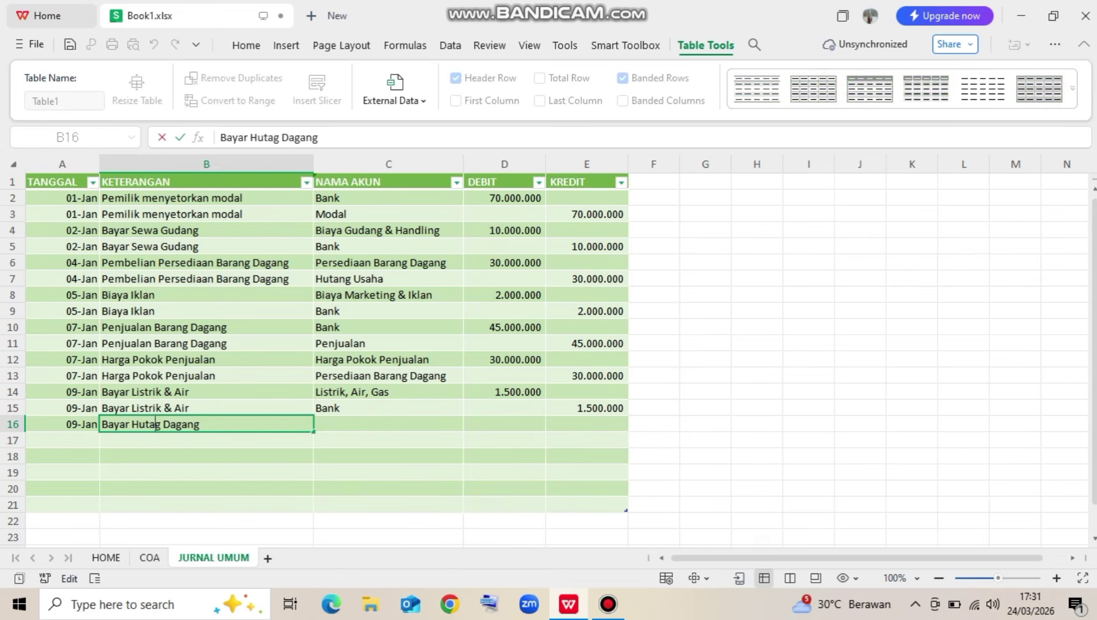
pyautogui.write('n')
pyautogui.press('Return')
# Copy the date and description from A16:B16 into A17:B17
pyautogui.press('Up')
pyautogui.press('Left')
pyautogui.hotkey('shift', 'Right')
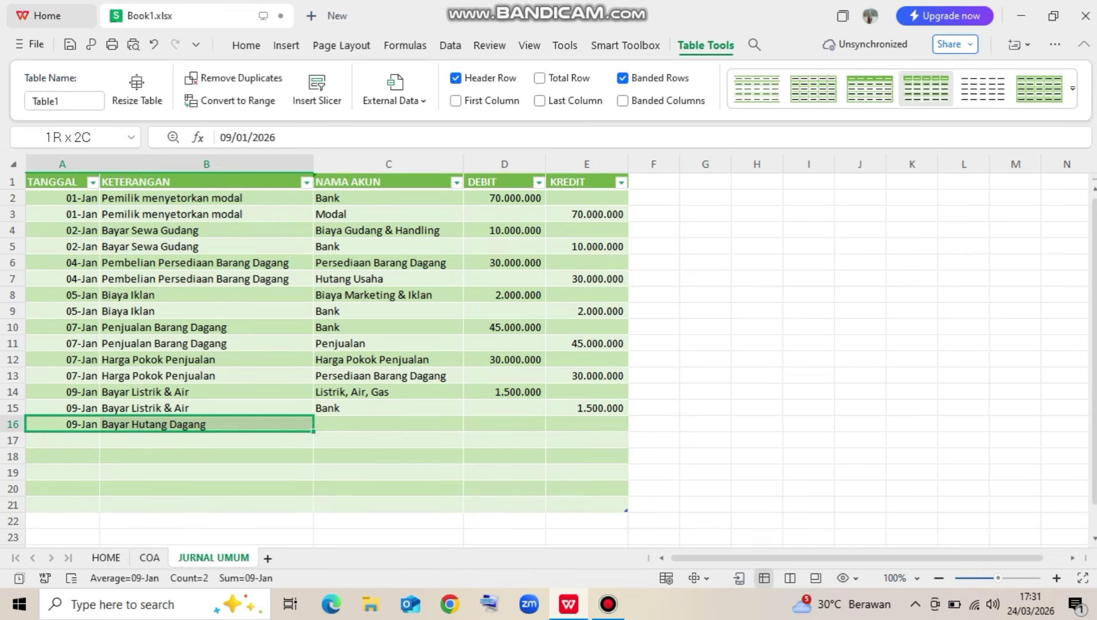
pyautogui.hotkey('ctrl', 'c')
pyautogui.press('Down')
pyautogui.hotkey('ctrl', 'v')
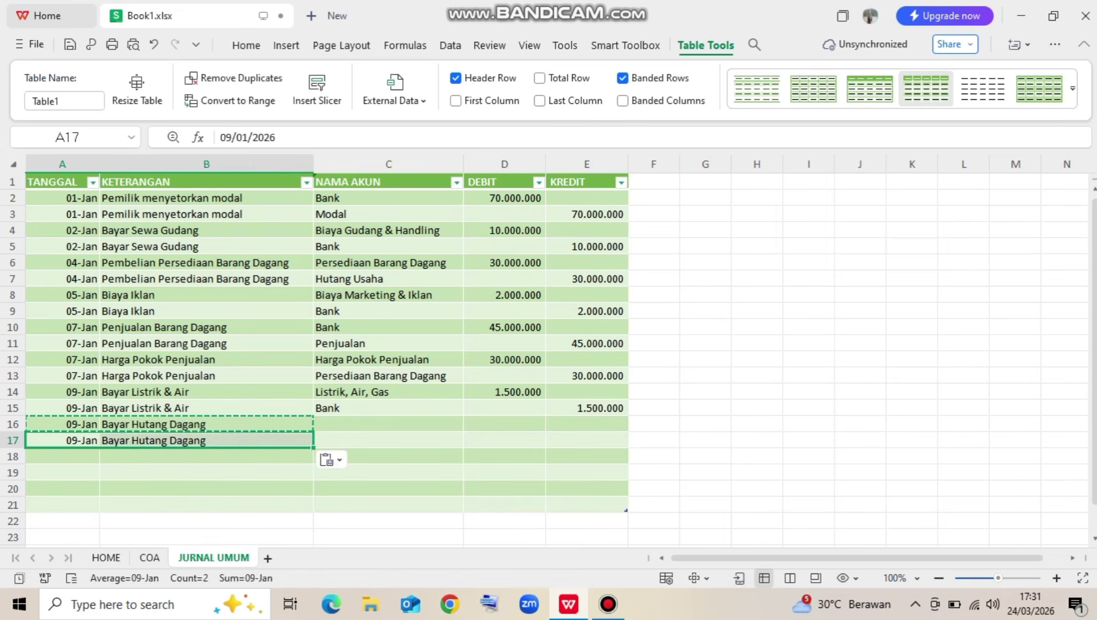
# Choose Hutang Usaha as the account name in C16 and Bank in C17
pyautogui.click(389, 424)
pyautogui.click(470, 426)
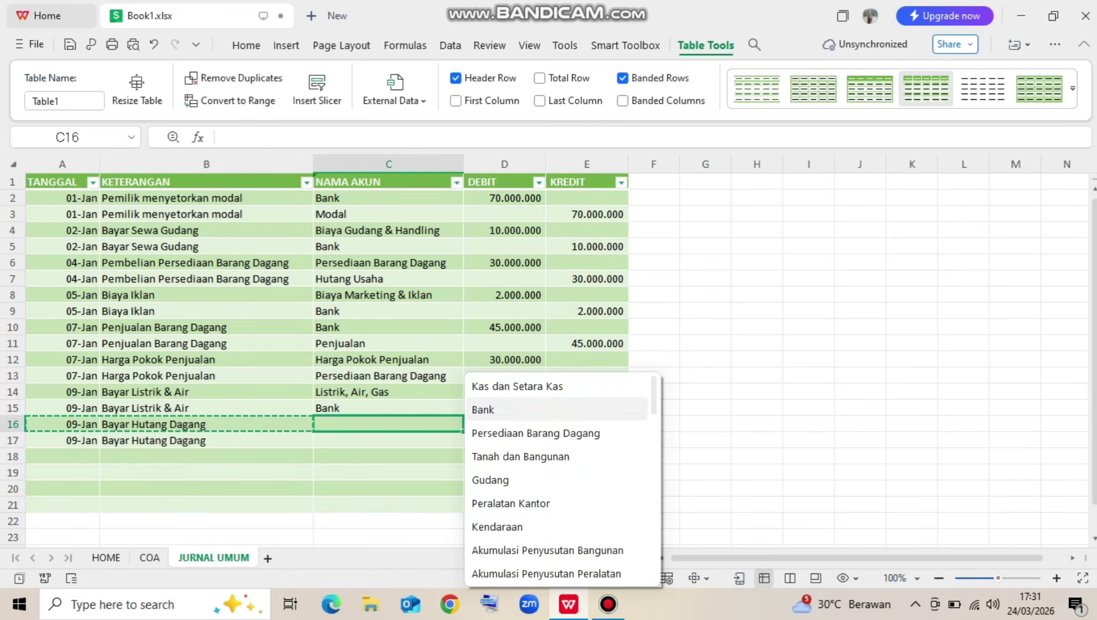
pyautogui.scroll(-3, 557, 504)
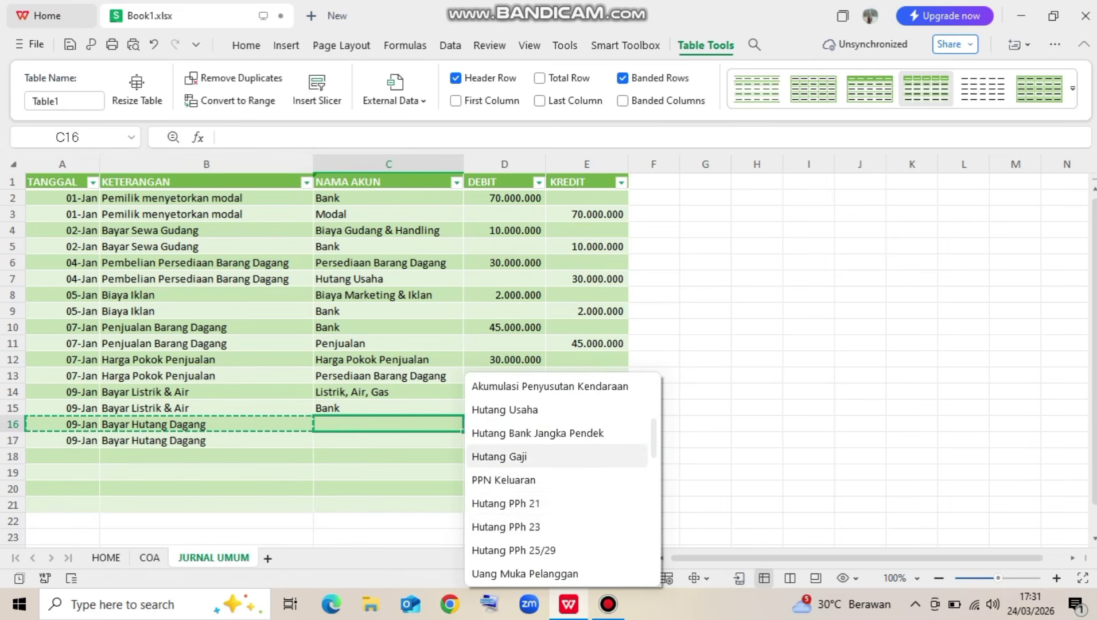
pyautogui.click(516, 410)
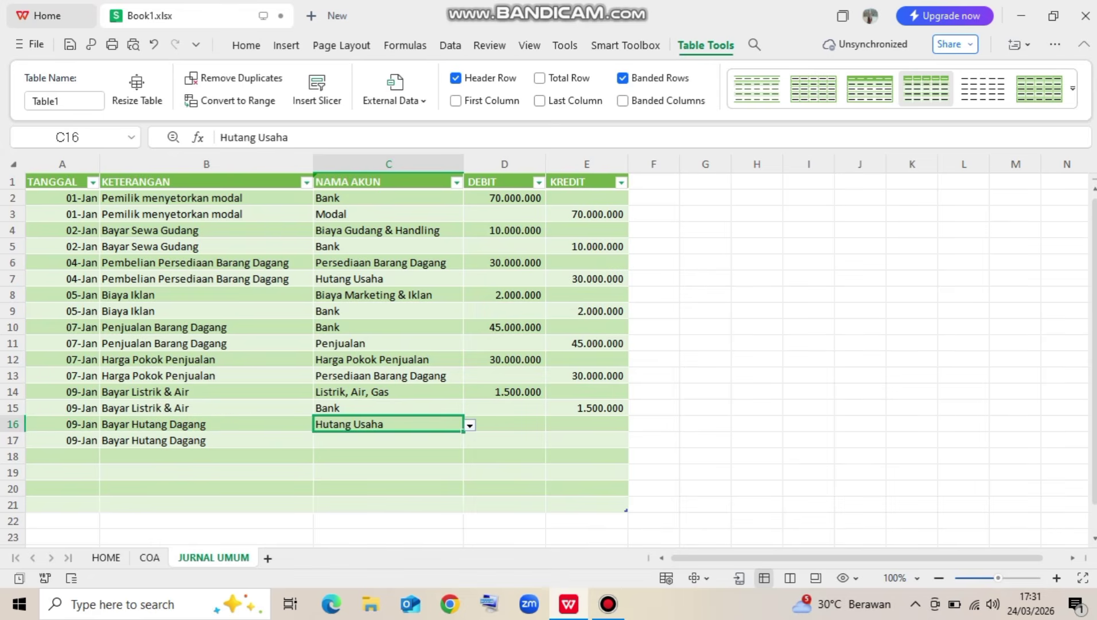
pyautogui.click(389, 440)
pyautogui.click(470, 440)
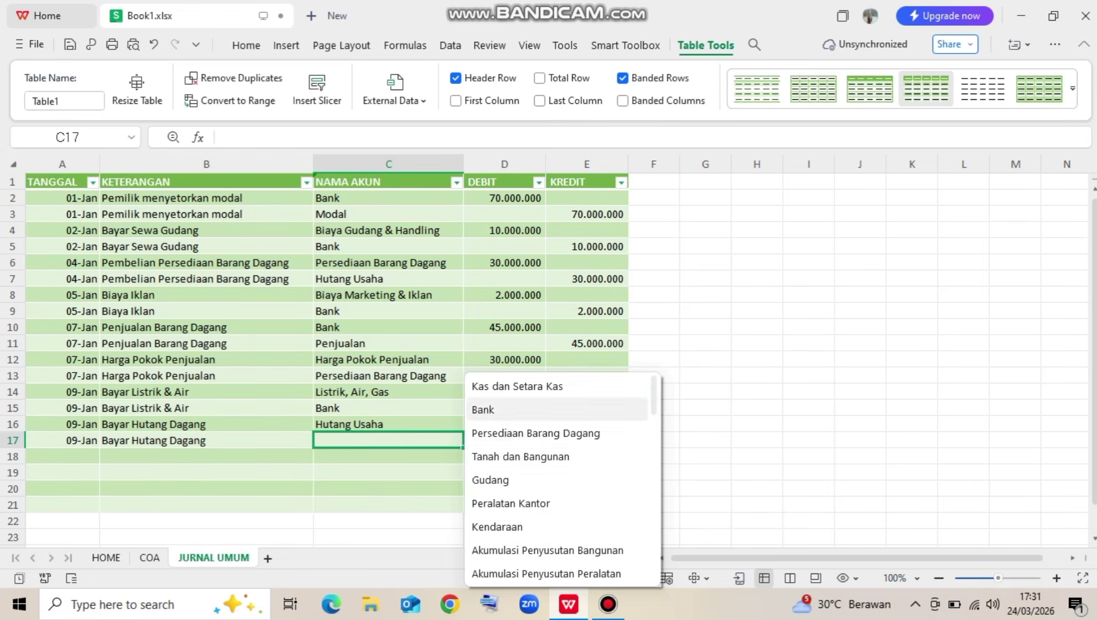
pyautogui.click(516, 410)
# Enter a debit amount of 30000000 in D16 and copy it into the KREDIT cell E17 on the Bank line
pyautogui.click(504, 424)
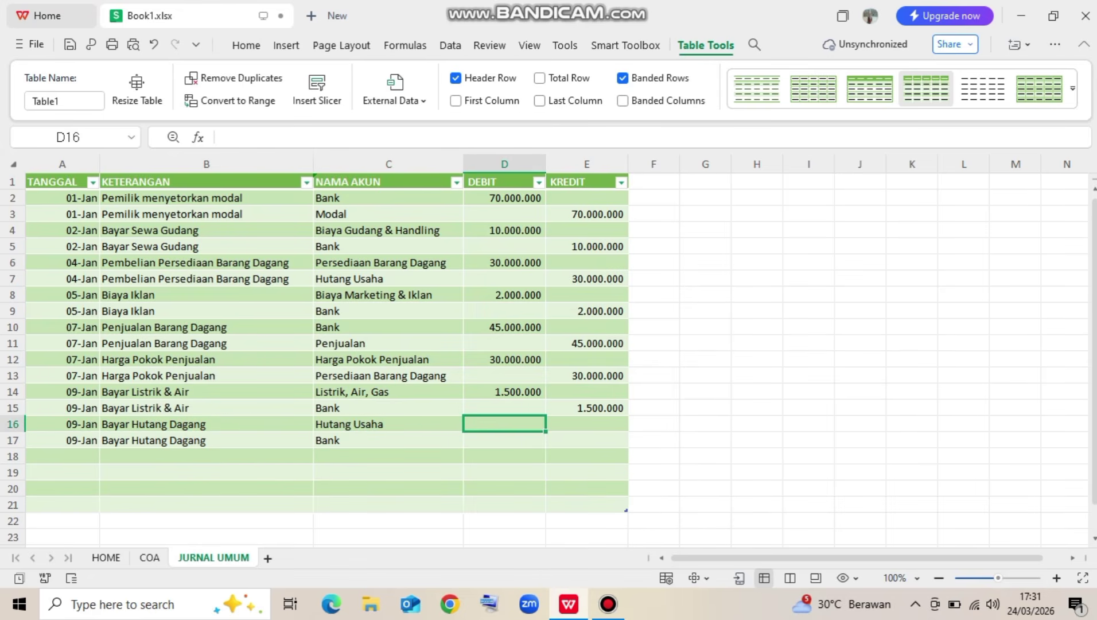
pyautogui.write('30000000')
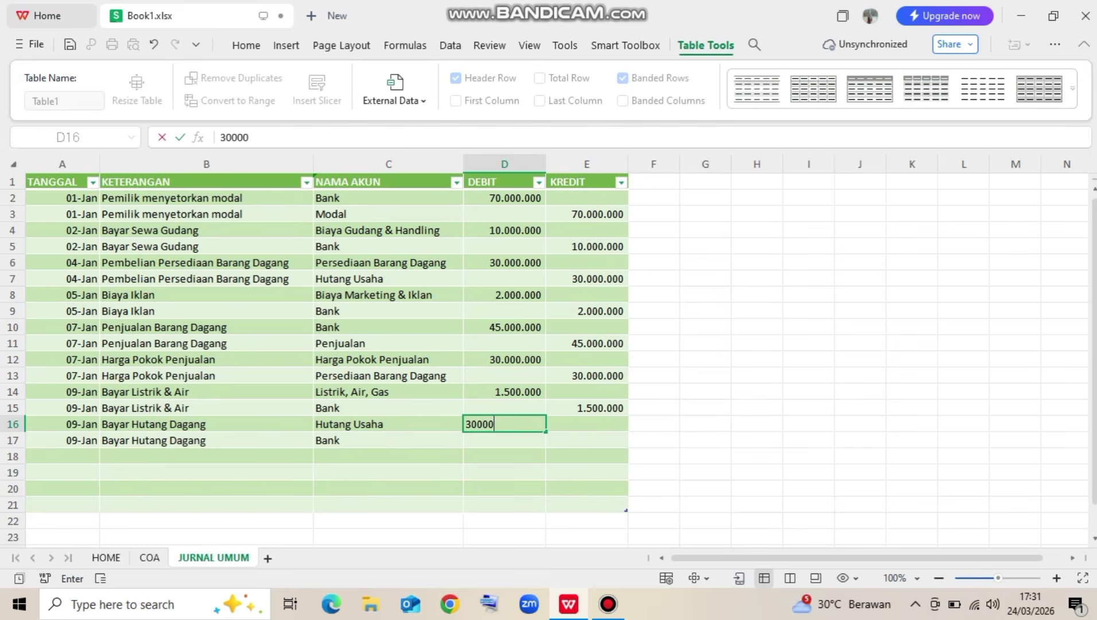
pyautogui.press('Return')
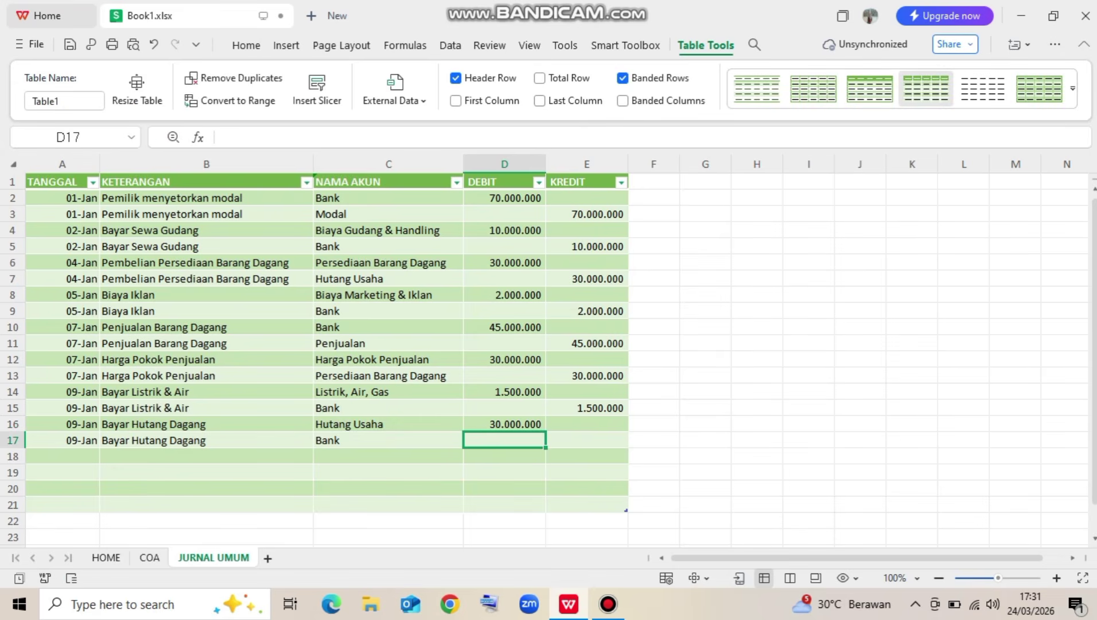
pyautogui.click(504, 424)
pyautogui.hotkey('ctrl', 'c')
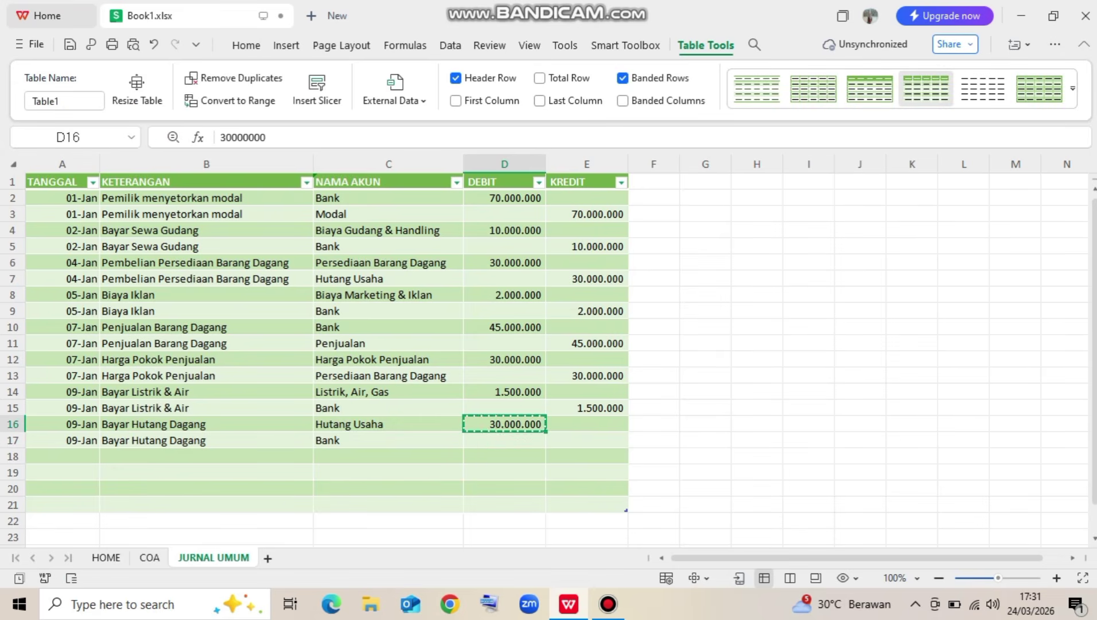
pyautogui.click(587, 440)
pyautogui.hotkey('ctrl', 'v')
# Review the account names and categories on the COA sheet, and return to the JURNAL UMUM sheet
pyautogui.click(62, 457)
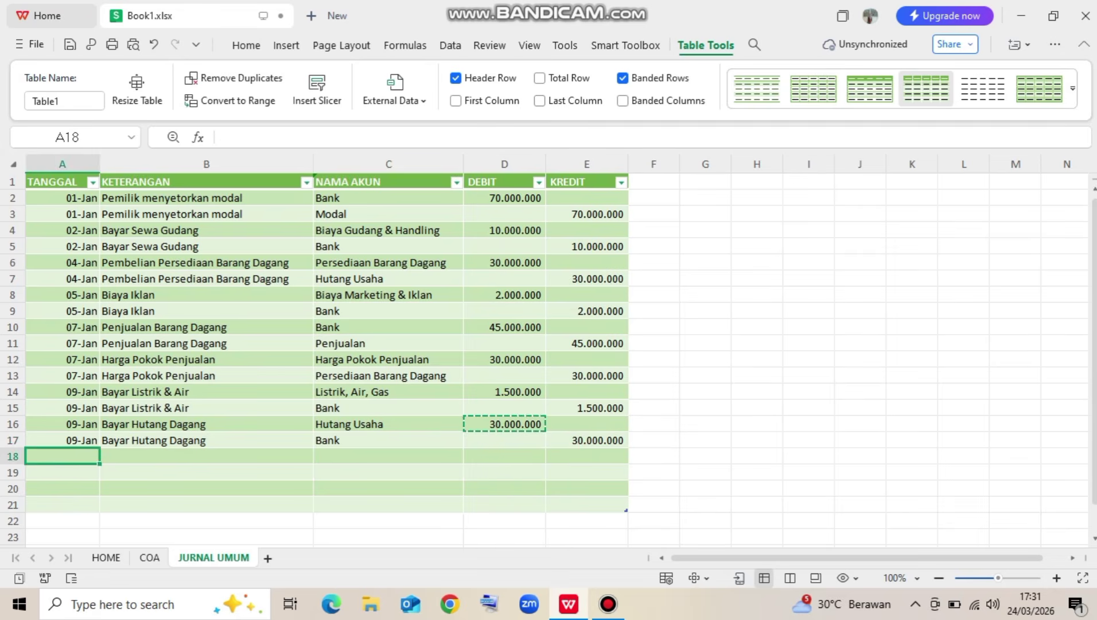
pyautogui.rightClick(262, 487)
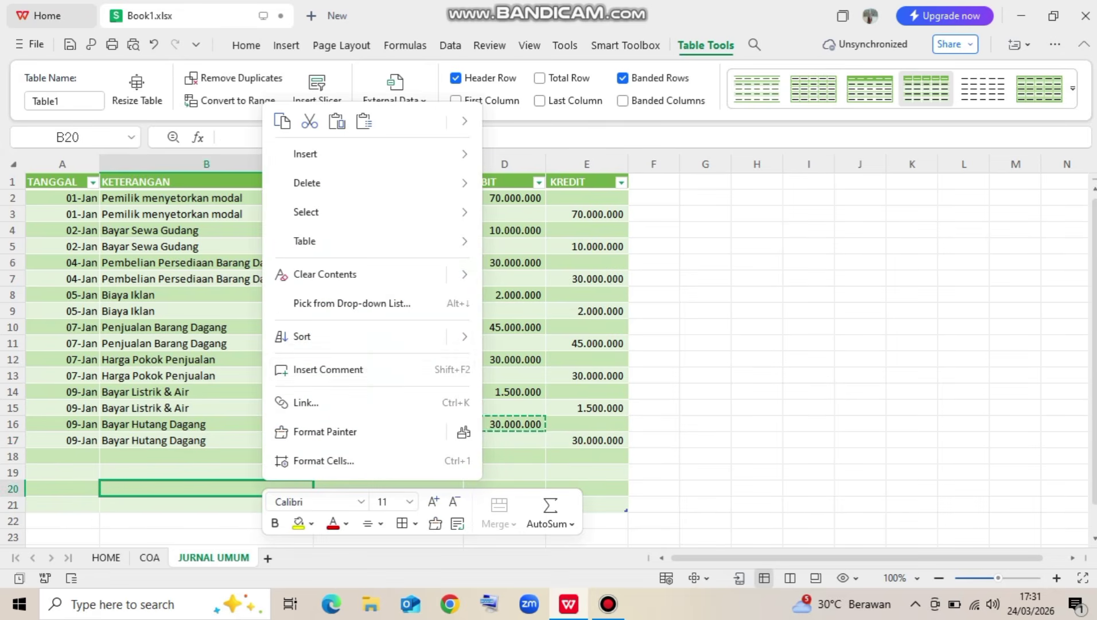
pyautogui.click(62, 456)
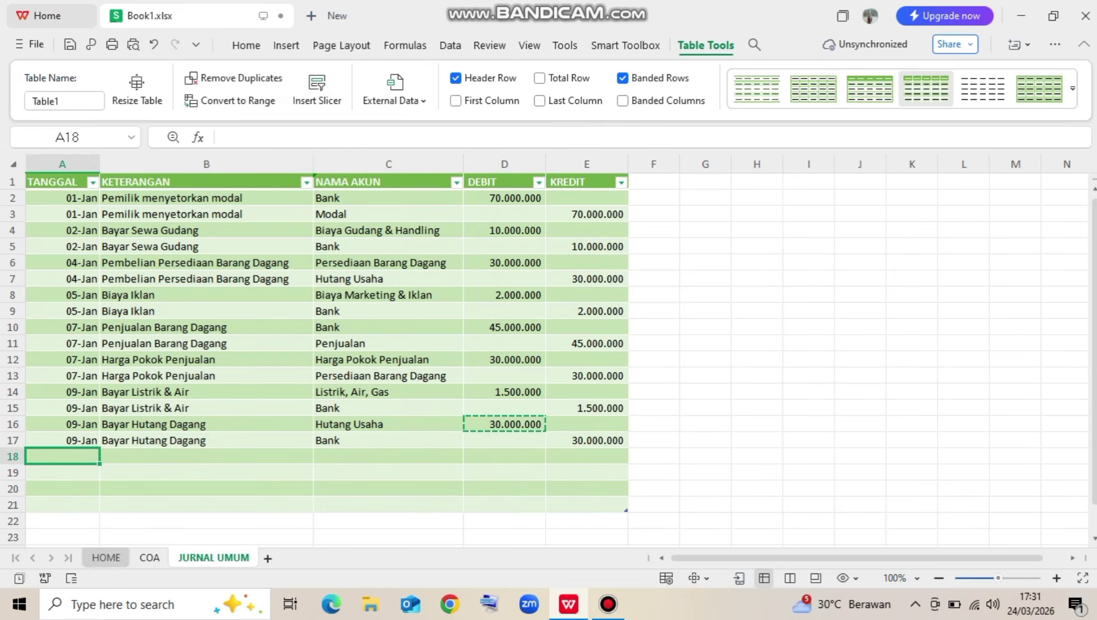
pyautogui.click(149, 557)
pyautogui.scroll(2, 218, 362)
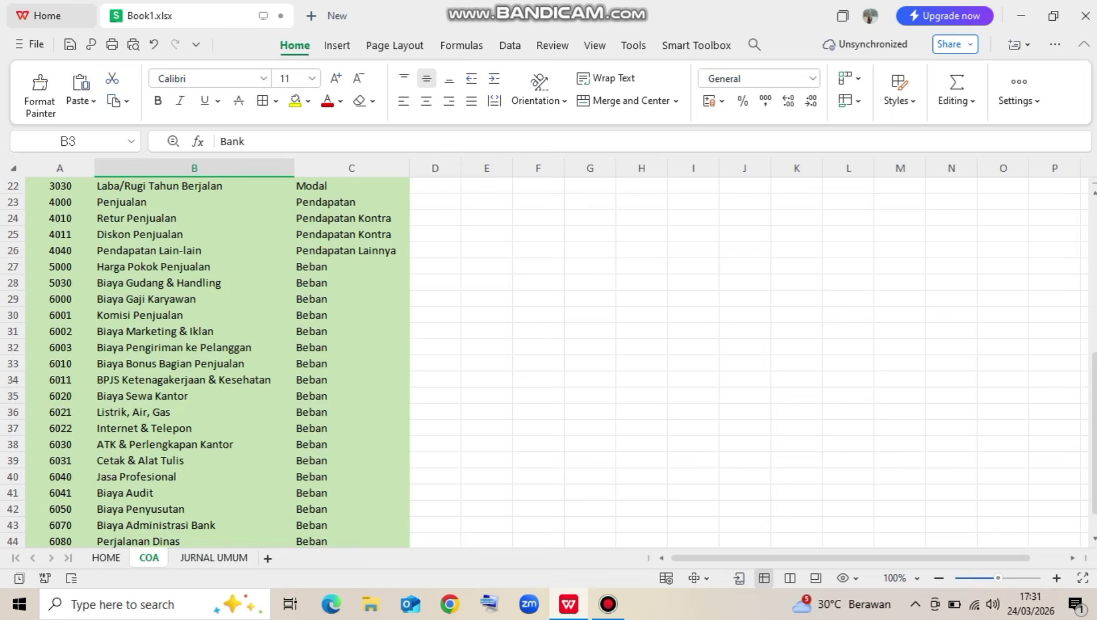
pyautogui.scroll(3, 218, 361)
pyautogui.scroll(2, 218, 362)
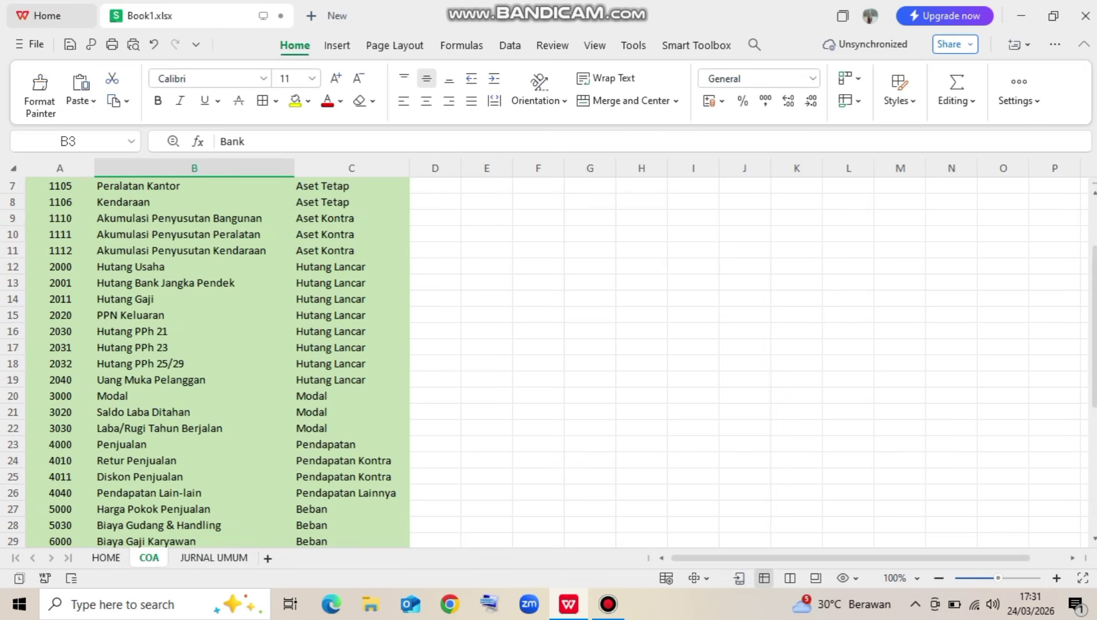
pyautogui.scroll(2, 218, 361)
pyautogui.click(213, 557)
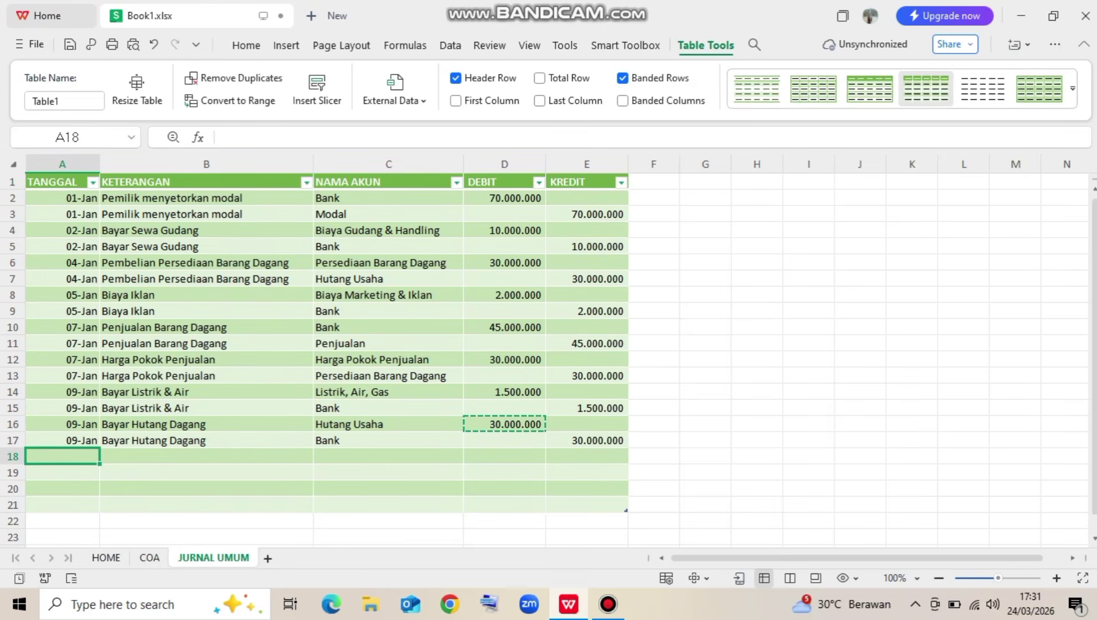
# Enter the date 10/1 in A18 for the next journal entry
pyautogui.press('Escape')
pyautogui.write('10/1')
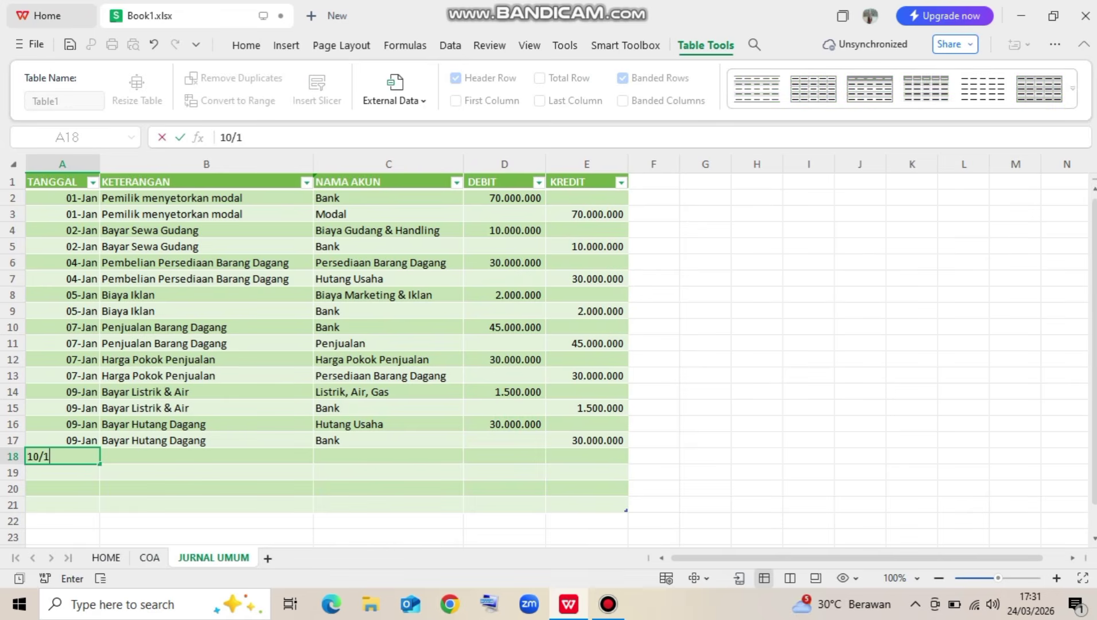
pyautogui.press('Return')
pyautogui.press('Up')
# Enter the description Pembelian 2 Komputer in the KETERANGAN cell B18
pyautogui.press('Right')
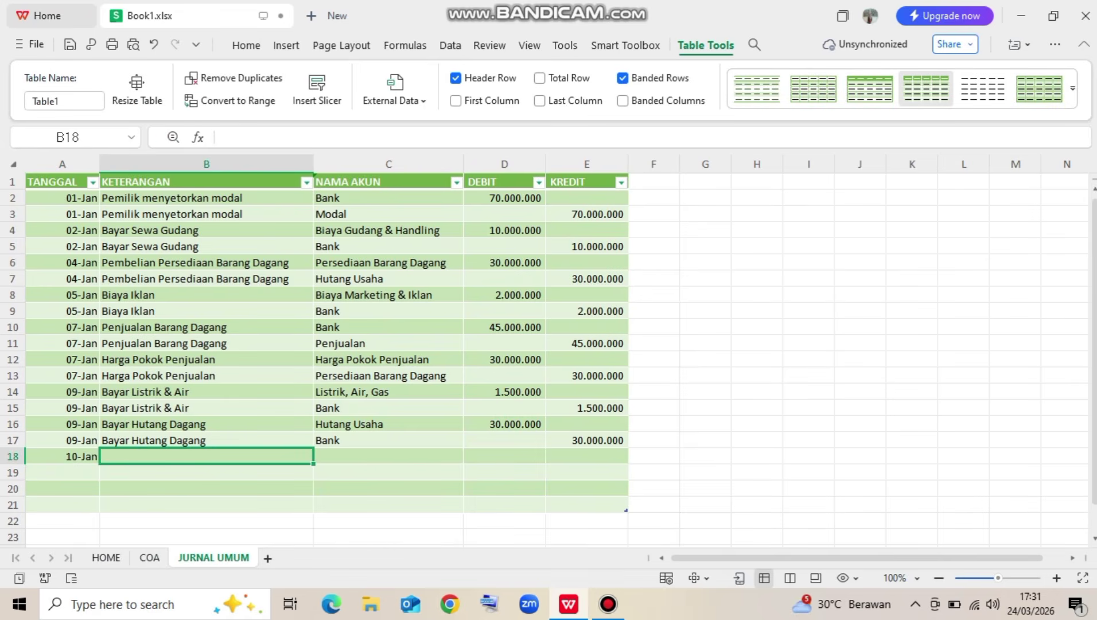
pyautogui.write('Pembelian ')
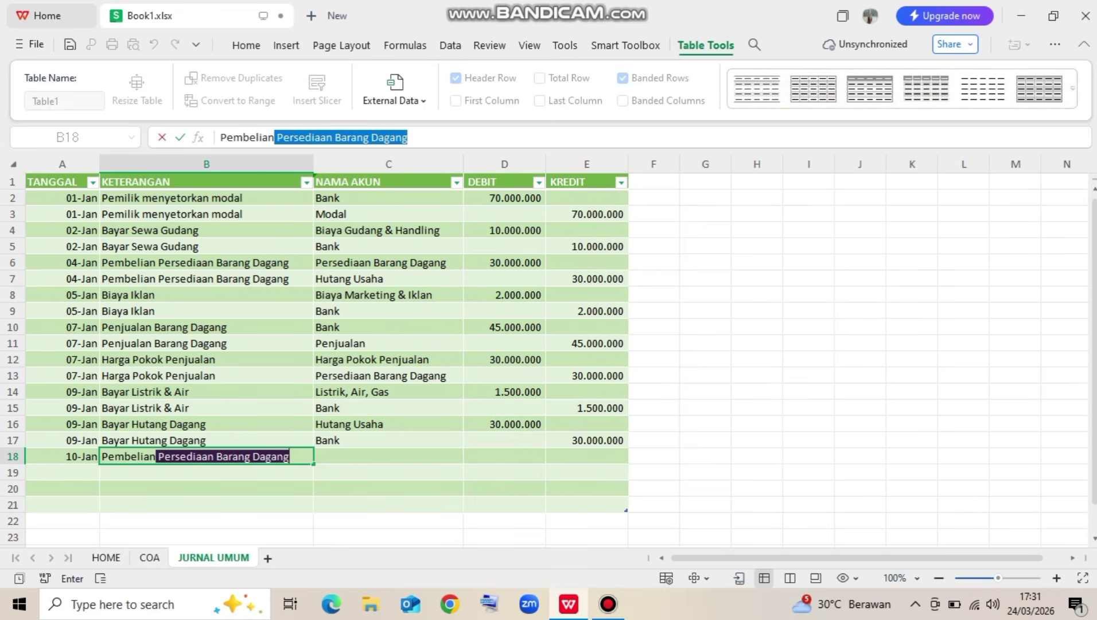
pyautogui.write('Komputer 2')
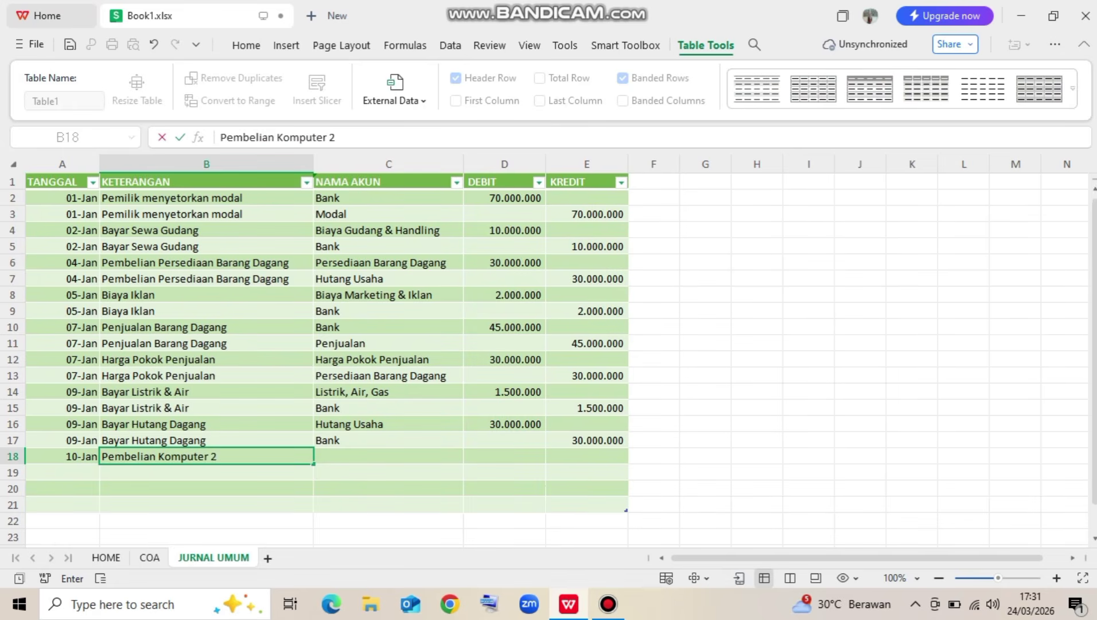
pyautogui.press('BackSpace')
pyautogui.press('BackSpace')
pyautogui.press('BackSpace')
pyautogui.press('BackSpace')
pyautogui.press('BackSpace')
pyautogui.press('BackSpace')
pyautogui.press('BackSpace')
pyautogui.press('BackSpace')
pyautogui.press('BackSpace')
pyautogui.press('BackSpace')
pyautogui.write('2')
pyautogui.press('BackSpace')
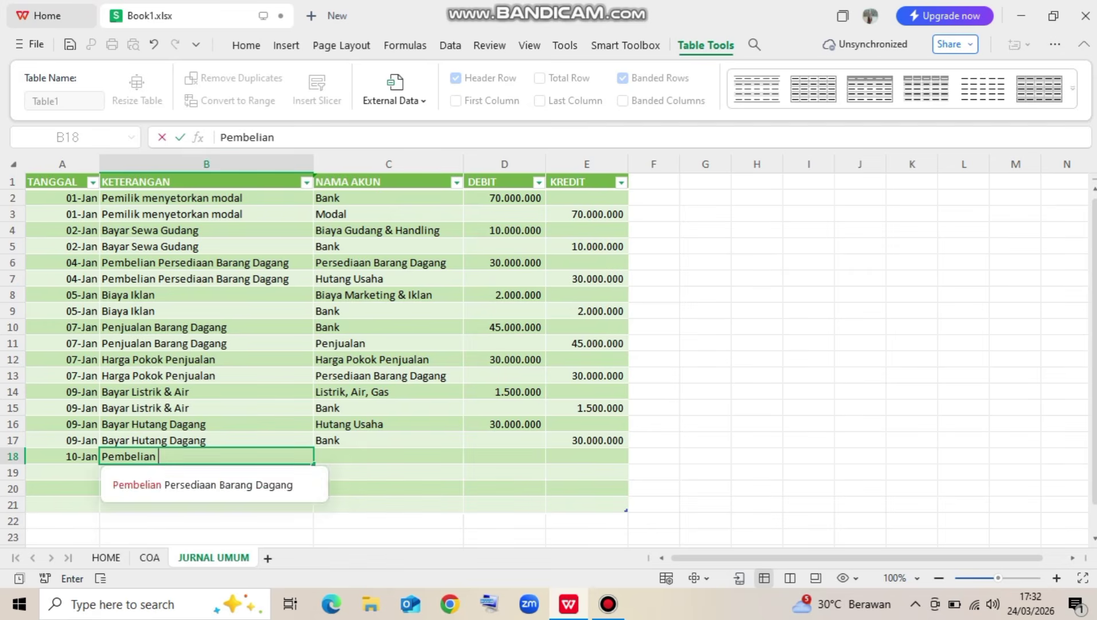
pyautogui.write('2 Kom')
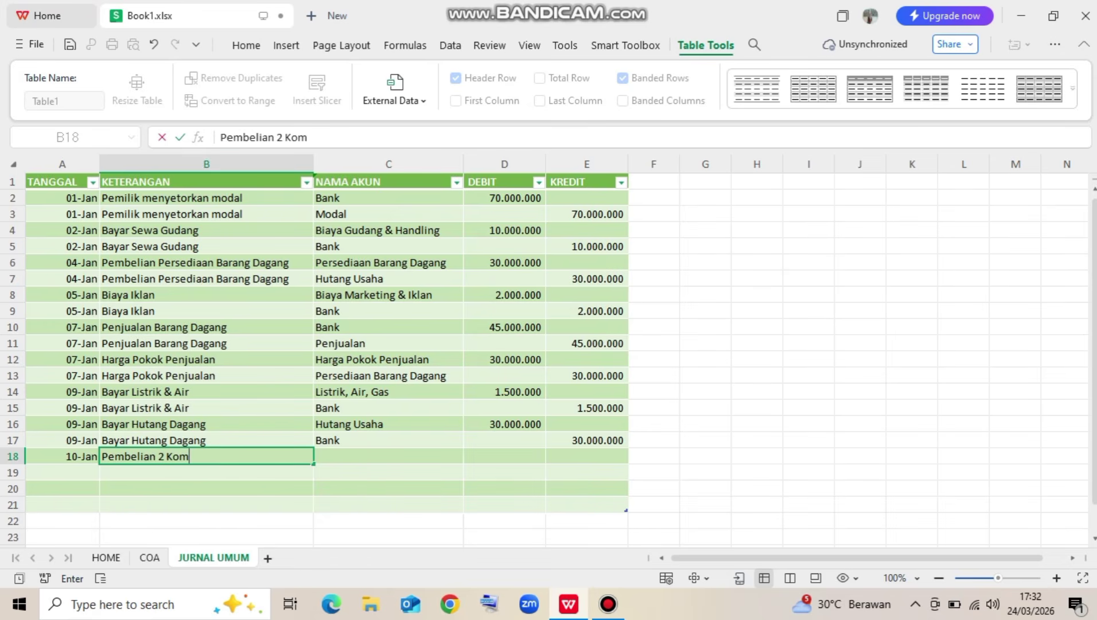
pyautogui.press('BackSpace')
pyautogui.press('BackSpace')
pyautogui.press('BackSpace')
pyautogui.write('Sep')
pyautogui.press('BackSpace')
pyautogui.press('BackSpace')
pyautogui.press('BackSpace')
pyautogui.write('Komputer')
pyautogui.press('Return')
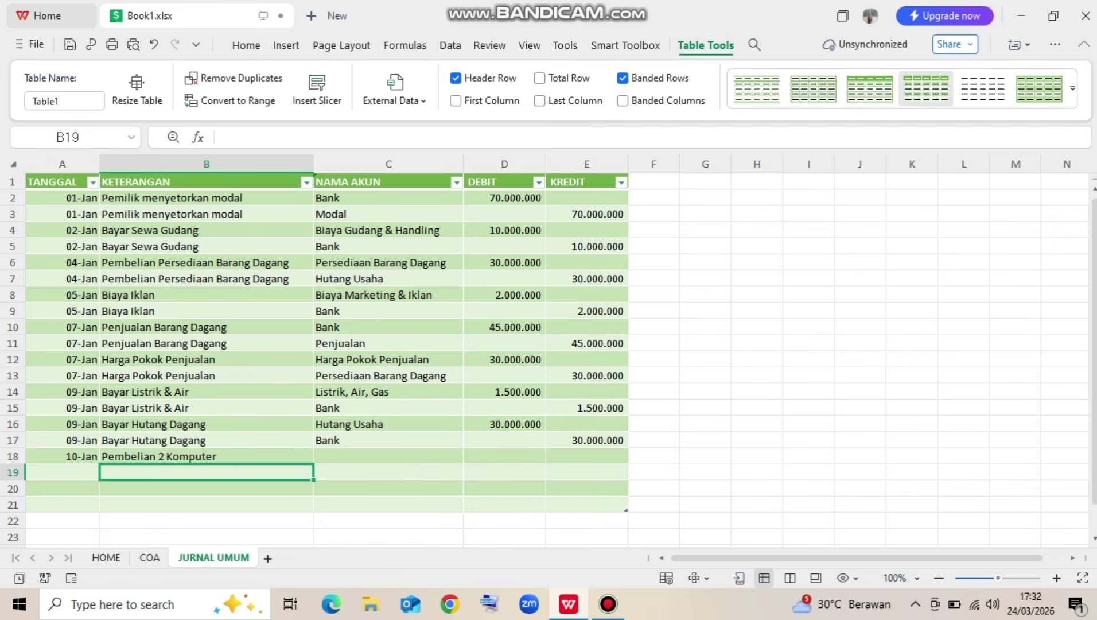
# Copy the date and description from A18:B18 into A19:B19
pyautogui.press('Up')
pyautogui.press('Left')
pyautogui.hotkey('shift', 'Right')
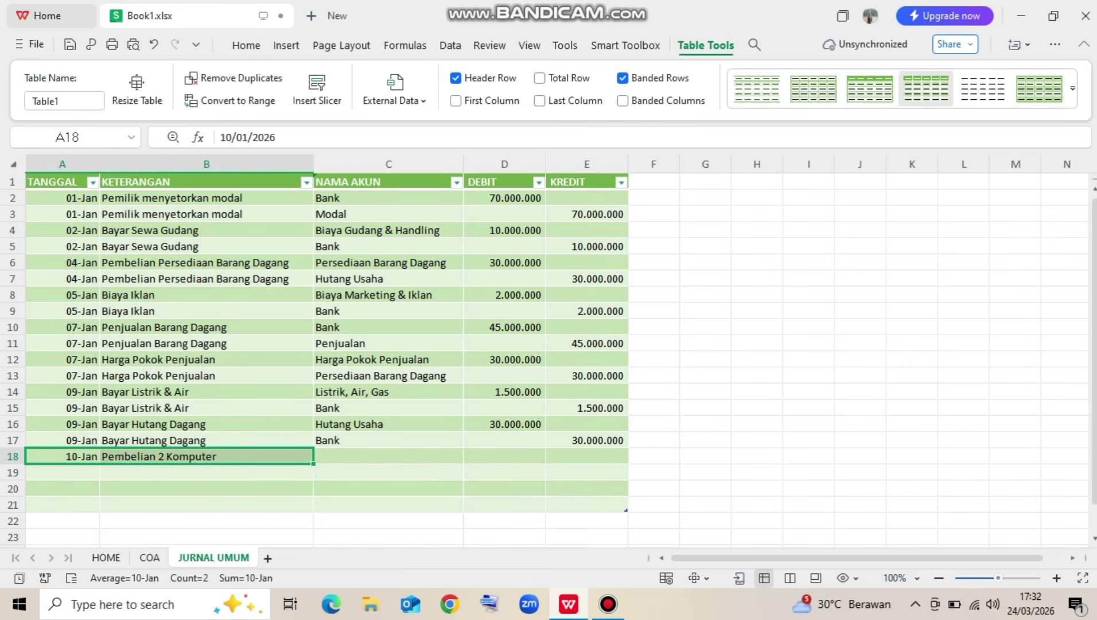
pyautogui.hotkey('ctrl', 'c')
pyautogui.press('Down')
pyautogui.hotkey('ctrl', 'v')
# Choose Peralatan Kantor as the account name in C18 for the computer purchase
pyautogui.press('Right')
pyautogui.press('Right')
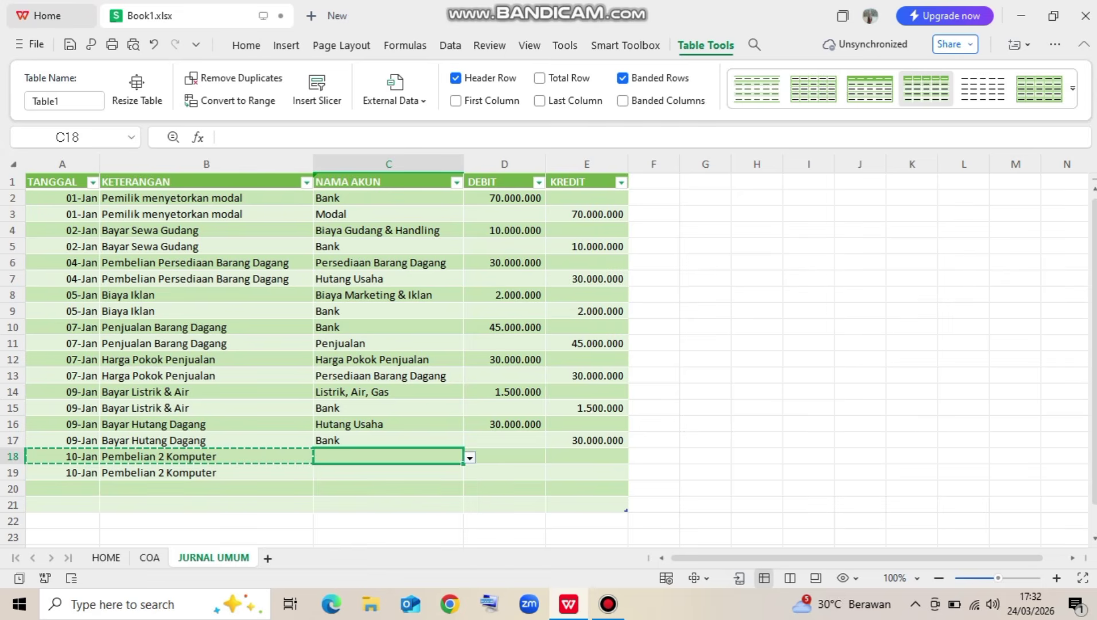
pyautogui.hotkey('alt', 'Down')
pyautogui.press('Down')
pyautogui.press('Down')
pyautogui.press('Down')
pyautogui.press('Down')
pyautogui.press('Down')
pyautogui.press('Down')
pyautogui.press('Down')
pyautogui.press('Down')
pyautogui.press('Down')
pyautogui.press('Down')
pyautogui.press('Down')
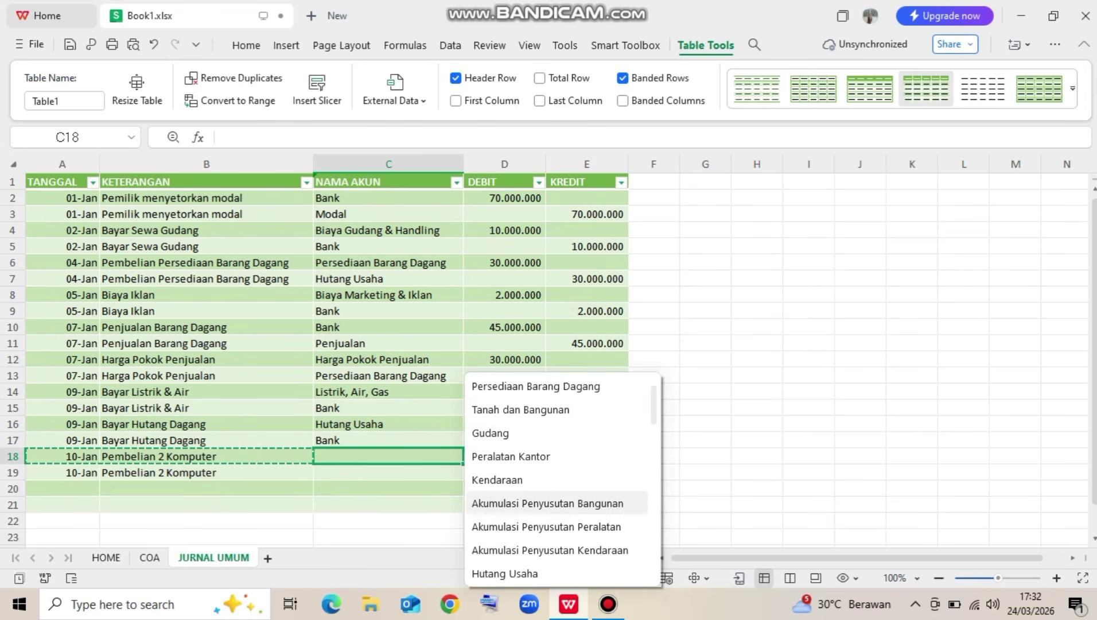
pyautogui.press('Down')
pyautogui.press('Down')
pyautogui.press('Down')
pyautogui.press('Up')
pyautogui.press('Up')
pyautogui.press('Up')
pyautogui.press('Up')
pyautogui.press('Up')
pyautogui.press('Up')
pyautogui.press('Up')
pyautogui.press('Up')
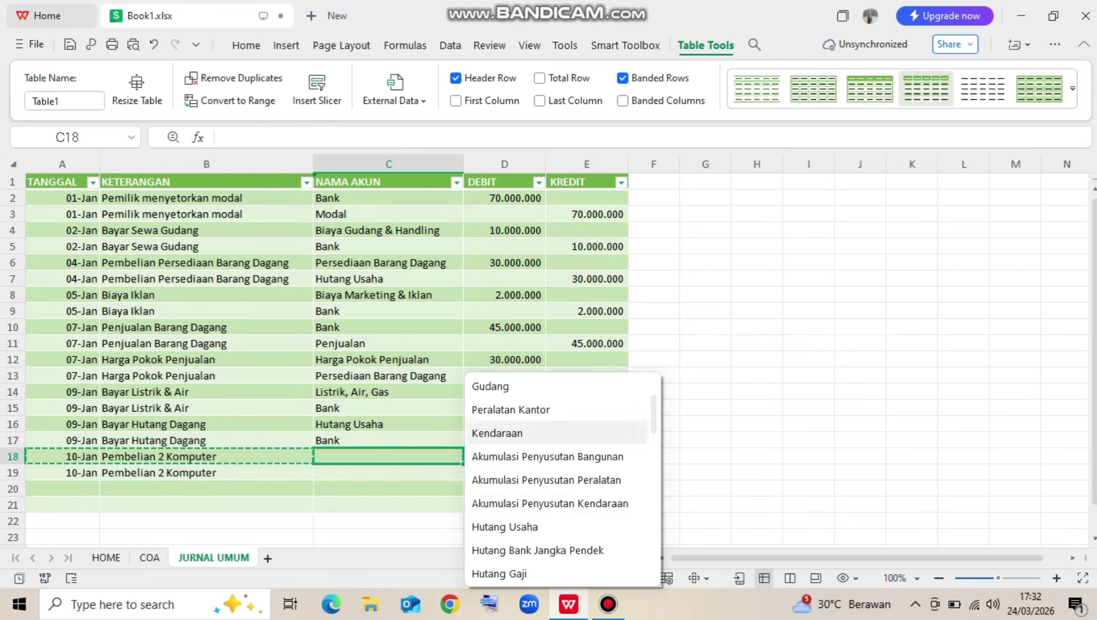
pyautogui.press('Return')
# Choose Bank as the account name in C19 for the computer purchase
pyautogui.press('Down')
pyautogui.hotkey('alt', 'Down')
pyautogui.press('Up')
pyautogui.press('Up')
pyautogui.press('Up')
pyautogui.press('Up')
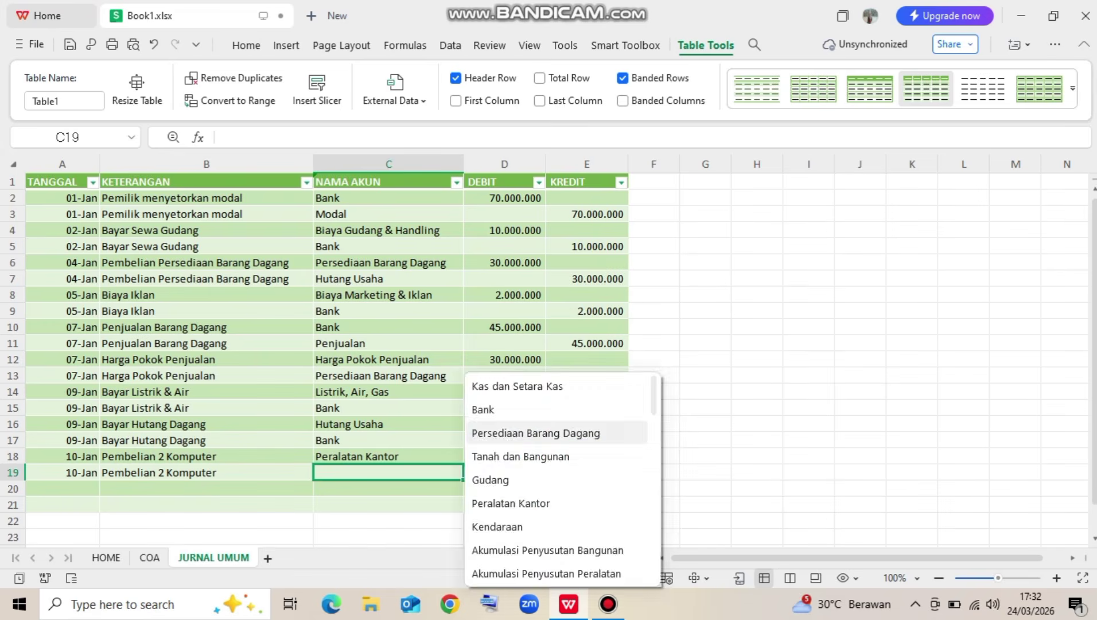
pyautogui.press('Return')
# Enter 8000000 in the DEBIT cell D18 for the Peralatan Kantor line of the computer purchase
pyautogui.press('Up')
pyautogui.press('Right')
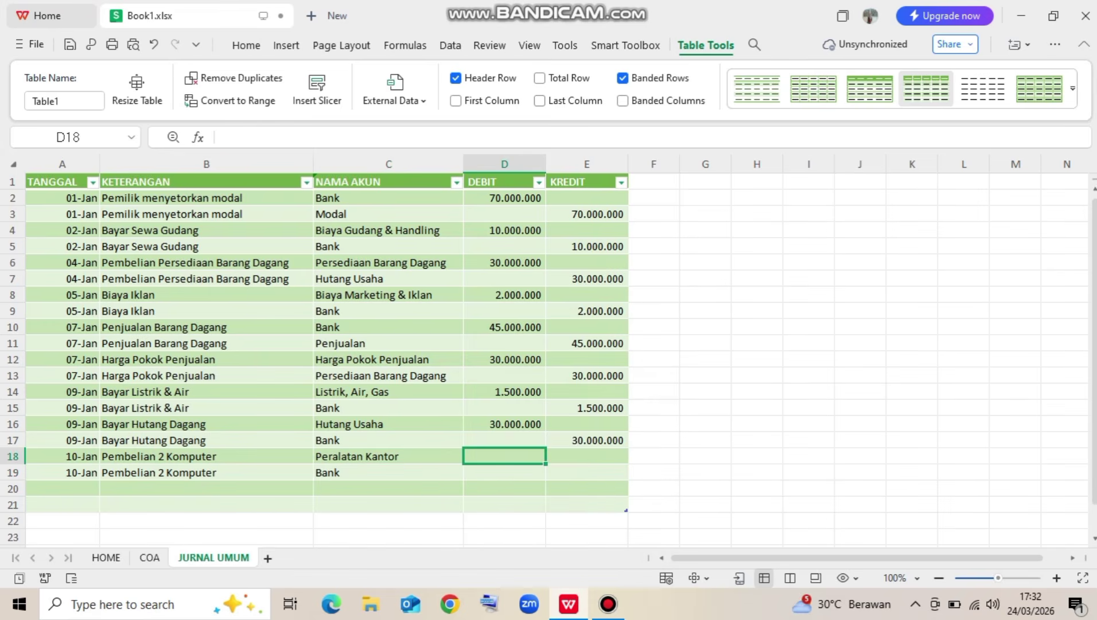
pyautogui.scroll(-2, 327, 355)
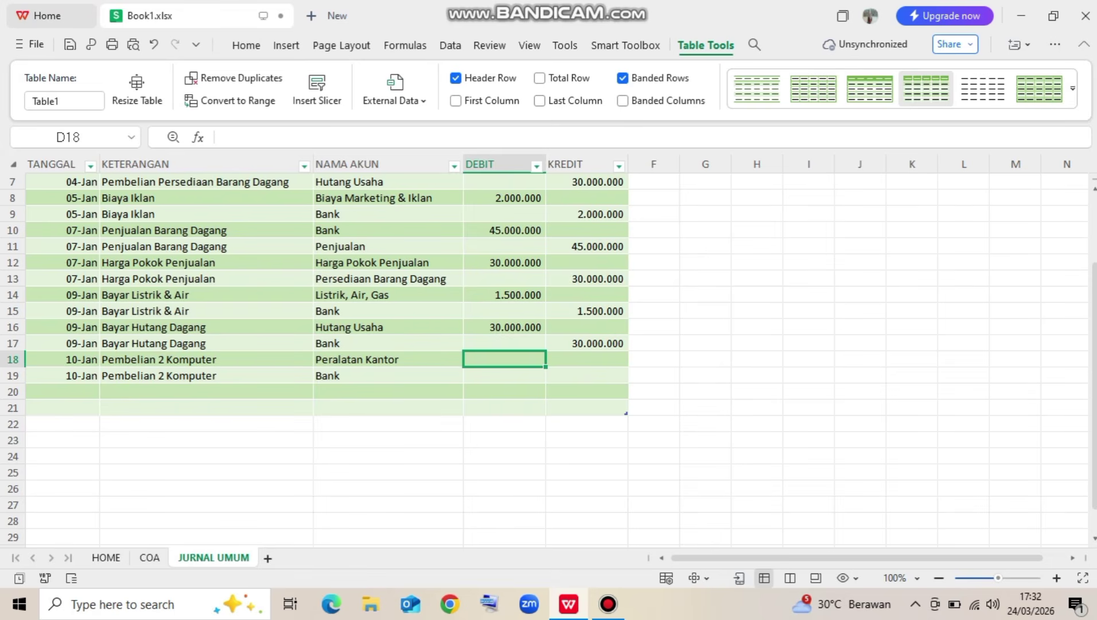
pyautogui.write('8000000')
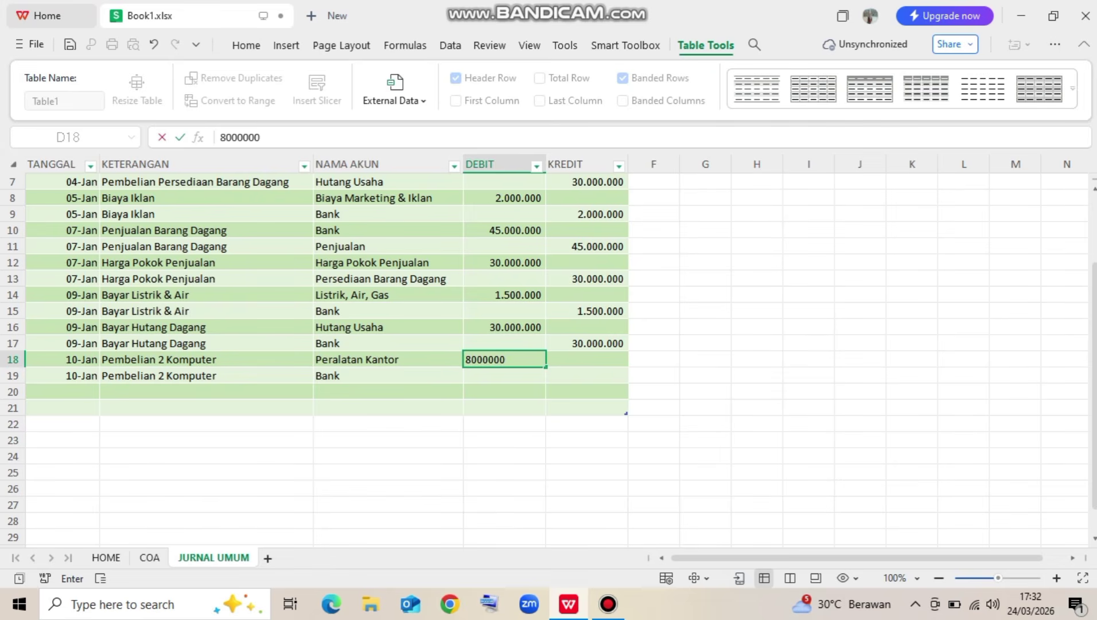
pyautogui.press('Return')
pyautogui.press('Up')
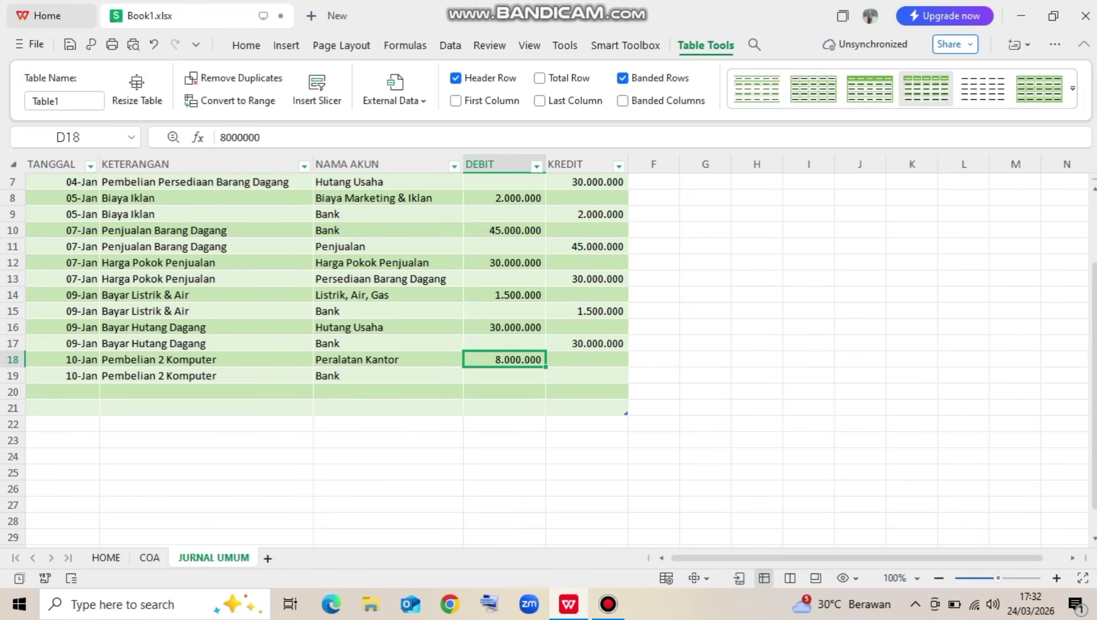
# Copy the debit amount from D18 into the KREDIT cell E19 on the Bank line
pyautogui.hotkey('ctrl', 'c')
pyautogui.press('Down')
pyautogui.press('Right')
pyautogui.hotkey('ctrl', 'v')
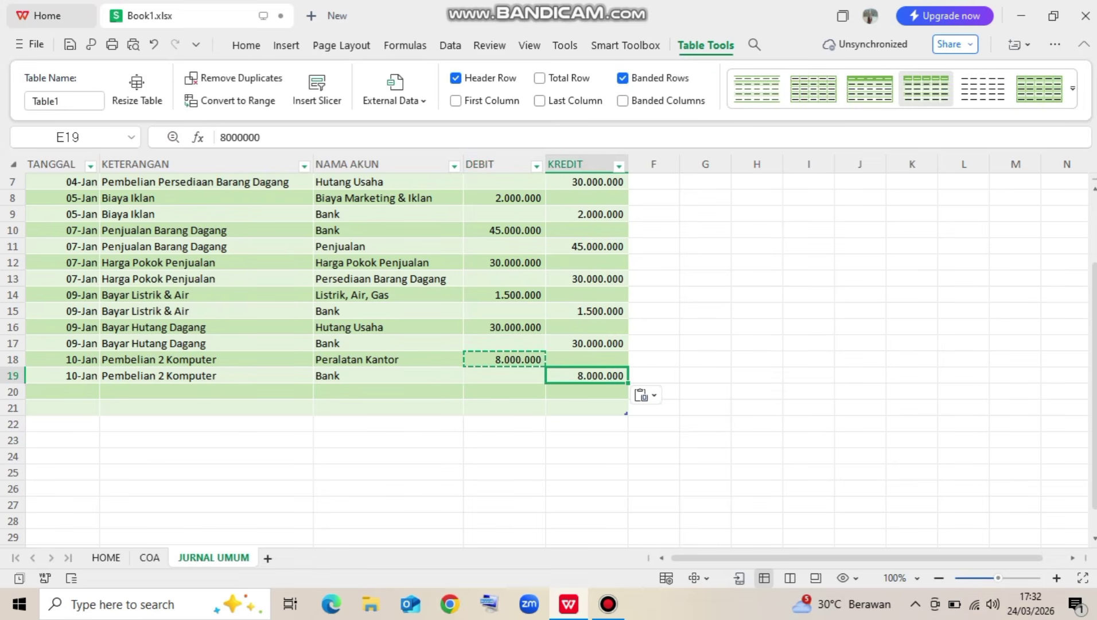
# Extend the journal table downward so that it ends at row 28
pyautogui.press('Left')
pyautogui.press('Down')
pyautogui.press('Down')
pyautogui.press('Down')
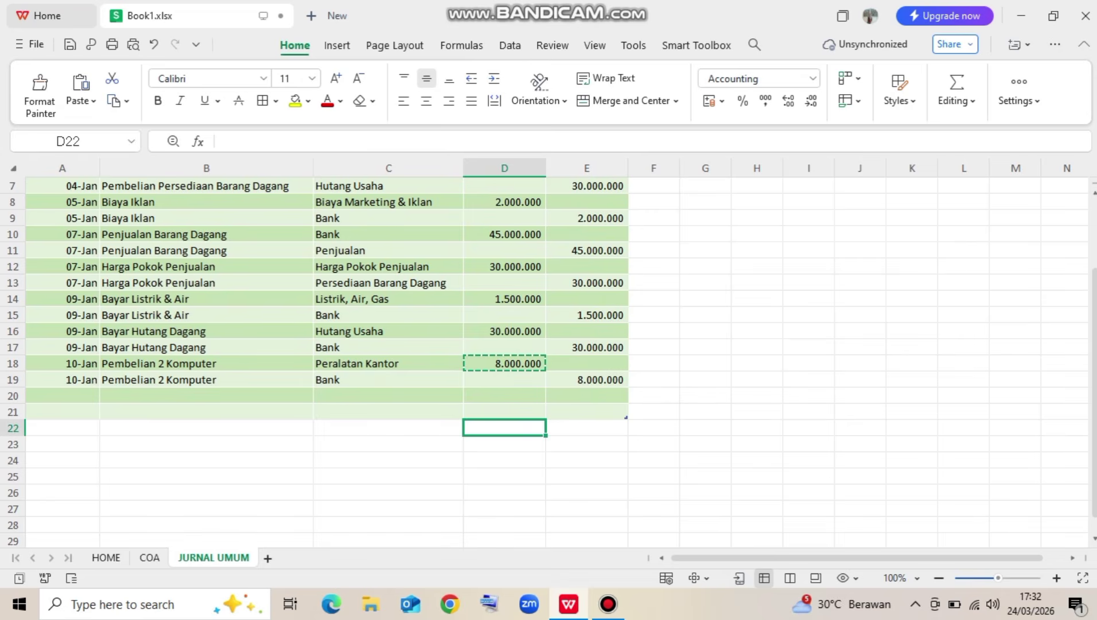
pyautogui.moveTo(626, 417); pyautogui.dragTo(624, 528)
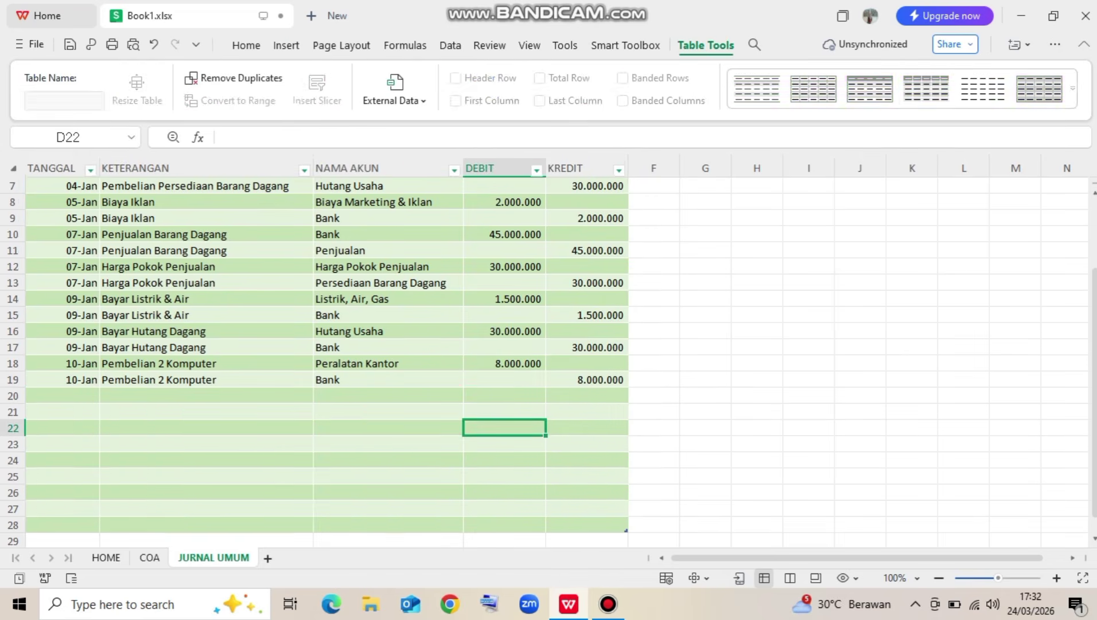
# Enter the date 13/1 in the TANGGAL cell A20
pyautogui.scroll(-1, 617, 396)
pyautogui.scroll(-1, 617, 394)
pyautogui.click(62, 295)
pyautogui.write('1')
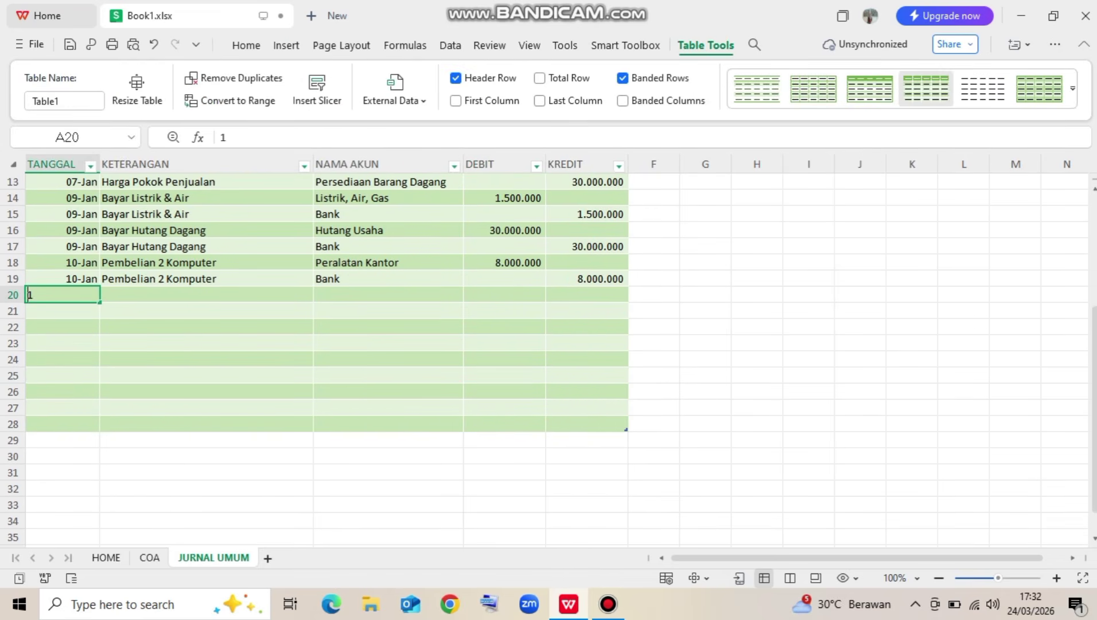
pyautogui.write('3/1')
pyautogui.press('Return')
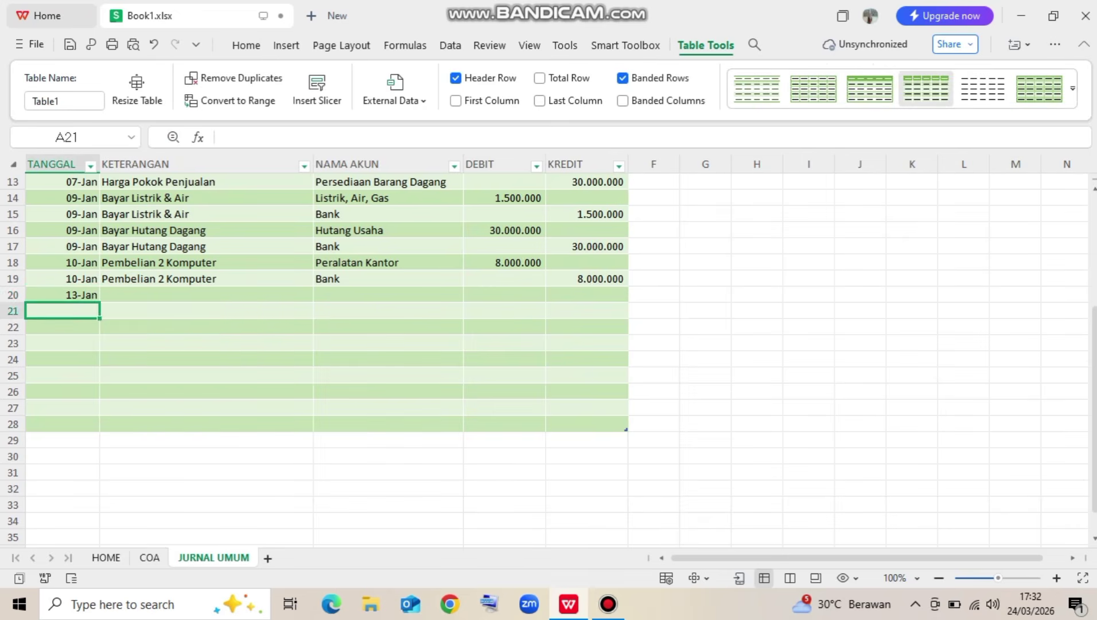
# Enter the description Pembelian Persediaan Barang Dagang in the KETERANGAN cell B20
pyautogui.press('Up')
pyautogui.press('Right')
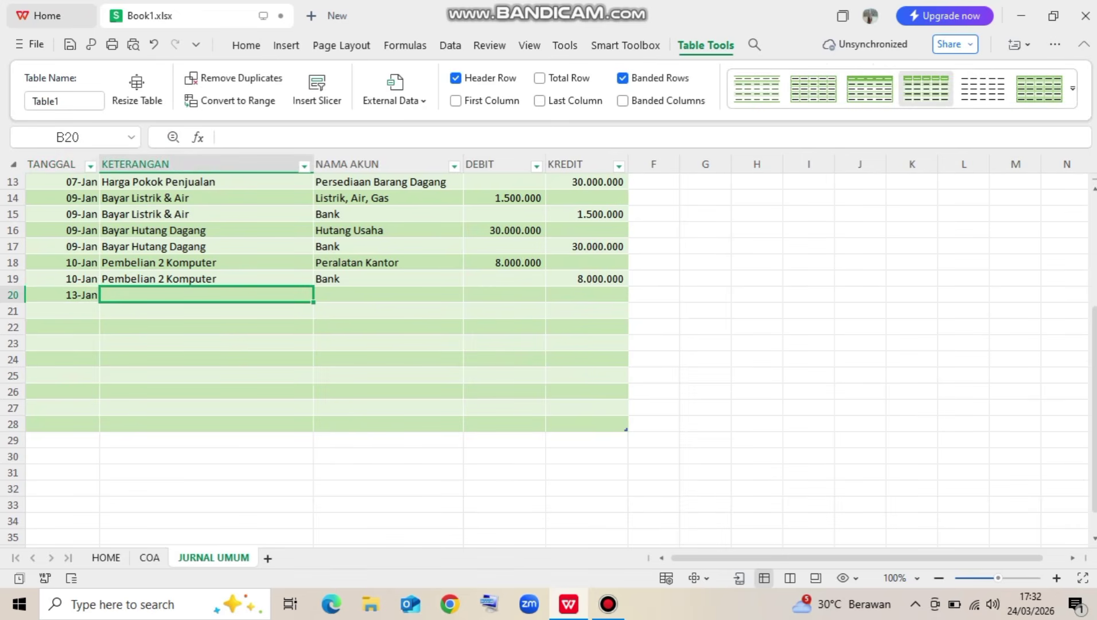
pyautogui.write('Pe')
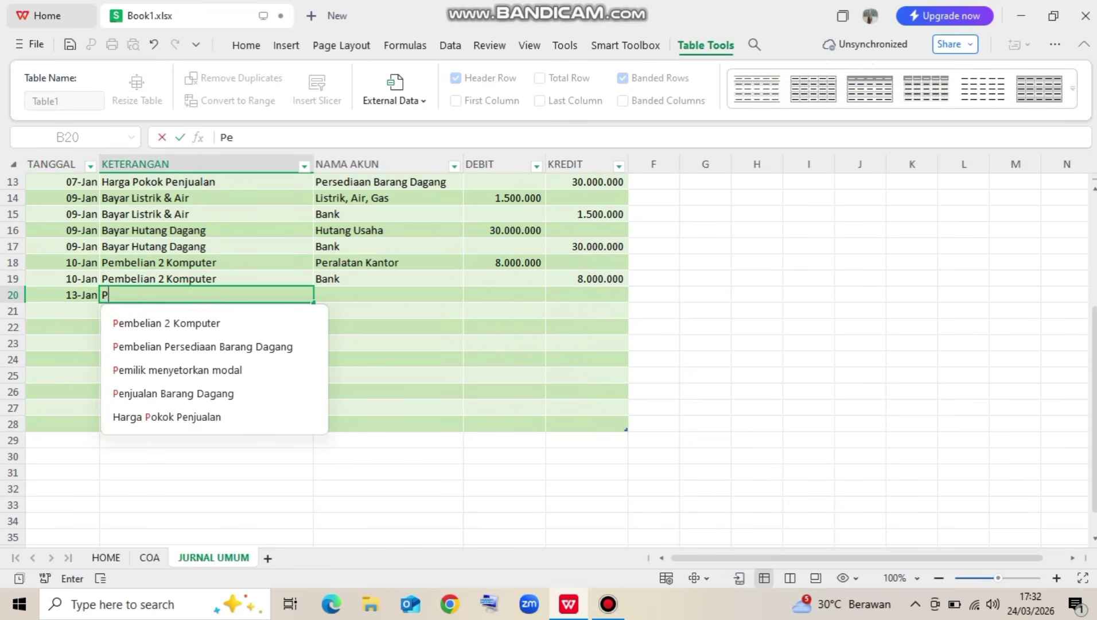
pyautogui.press('Down')
pyautogui.press('Down')
pyautogui.press('Return')
pyautogui.press('Return')
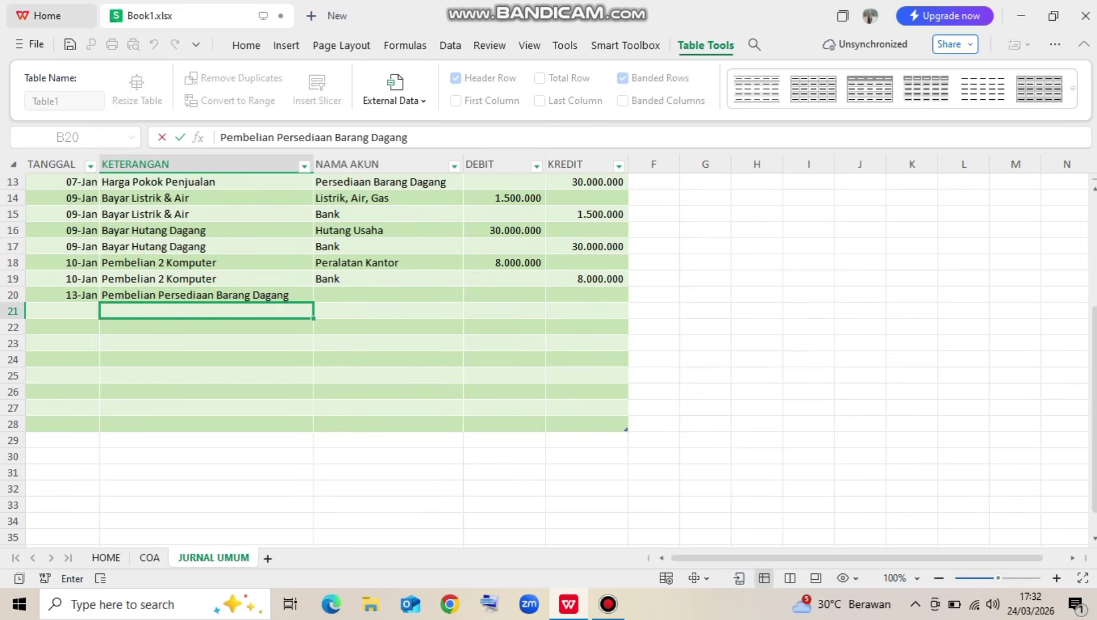
# Copy the date and description from A20:B20 into A21:B21
pyautogui.press('Up')
pyautogui.press('Left')
pyautogui.hotkey('shift', 'Right')
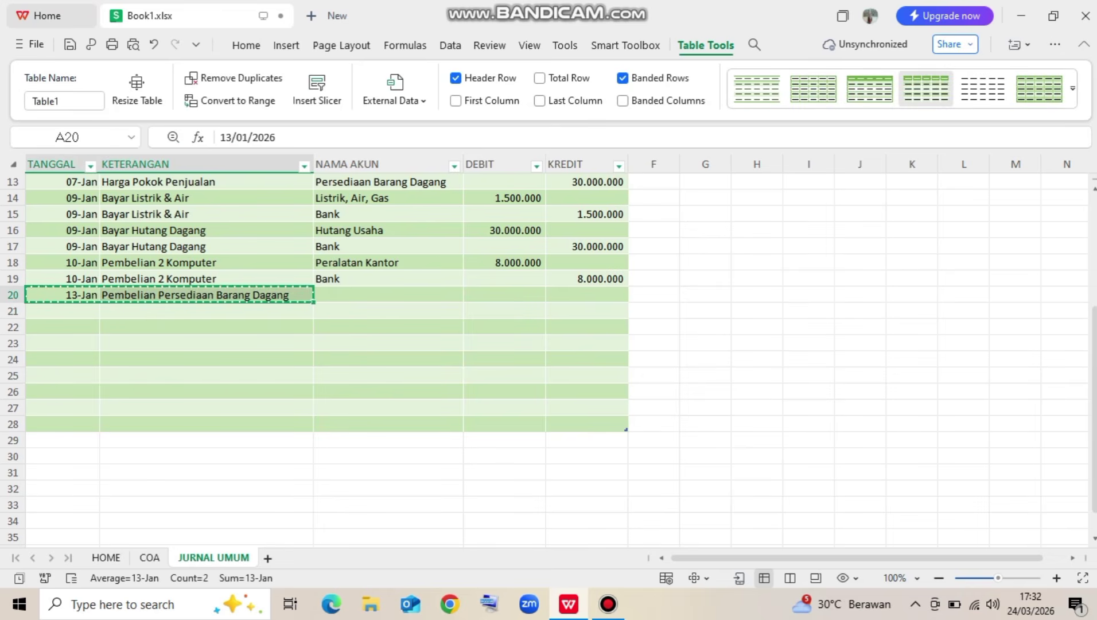
pyautogui.click(63, 311)
pyautogui.hotkey('ctrl', 'v')
pyautogui.click(389, 295)
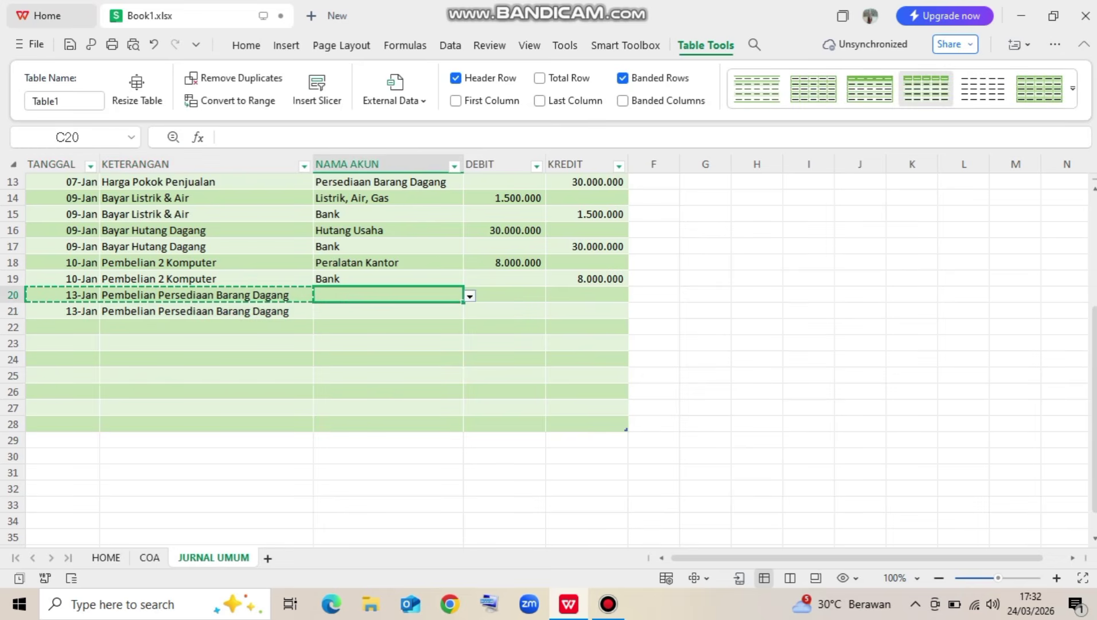
pyautogui.write('50000000')
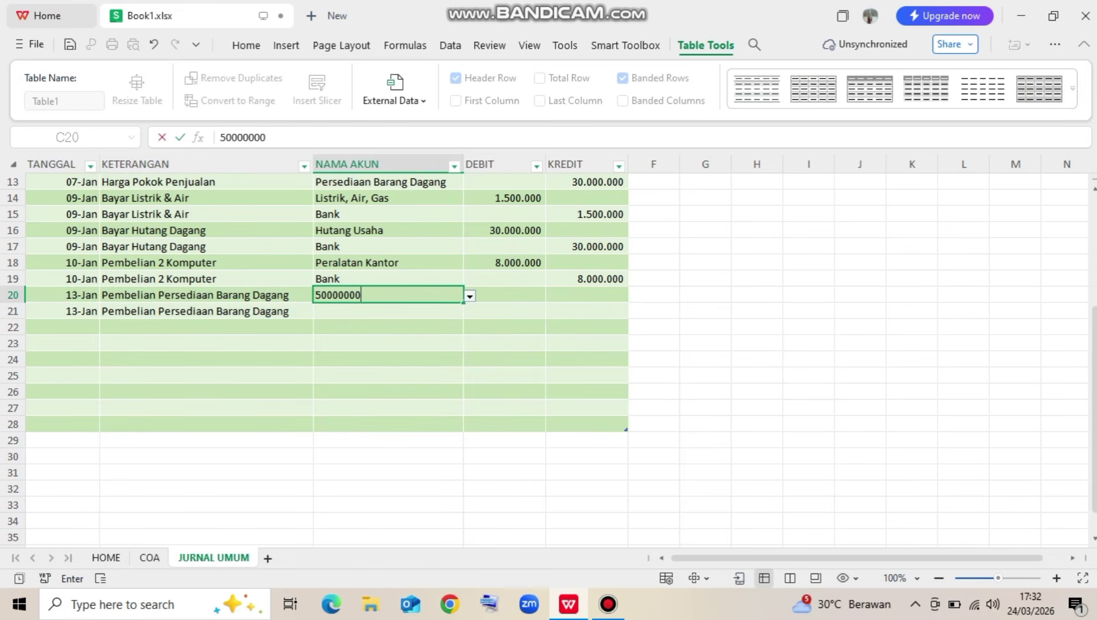
pyautogui.press('Return')
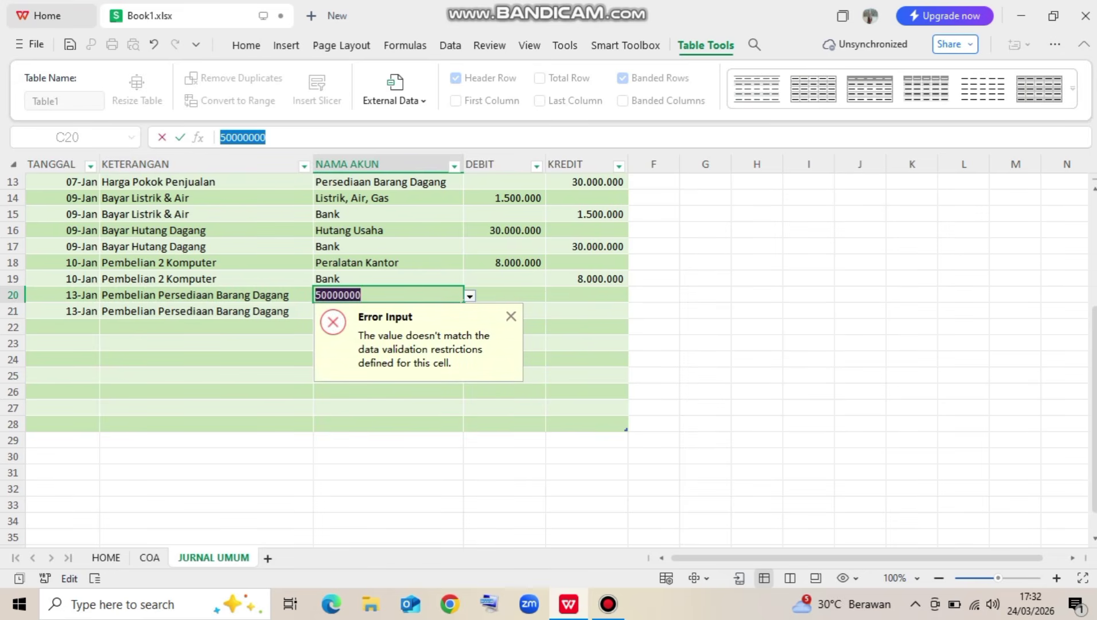
pyautogui.press('BackSpace')
# Choose Persediaan Barang Dagang as the account name in C20 for the inventory purchase
pyautogui.hotkey('alt', 'Down')
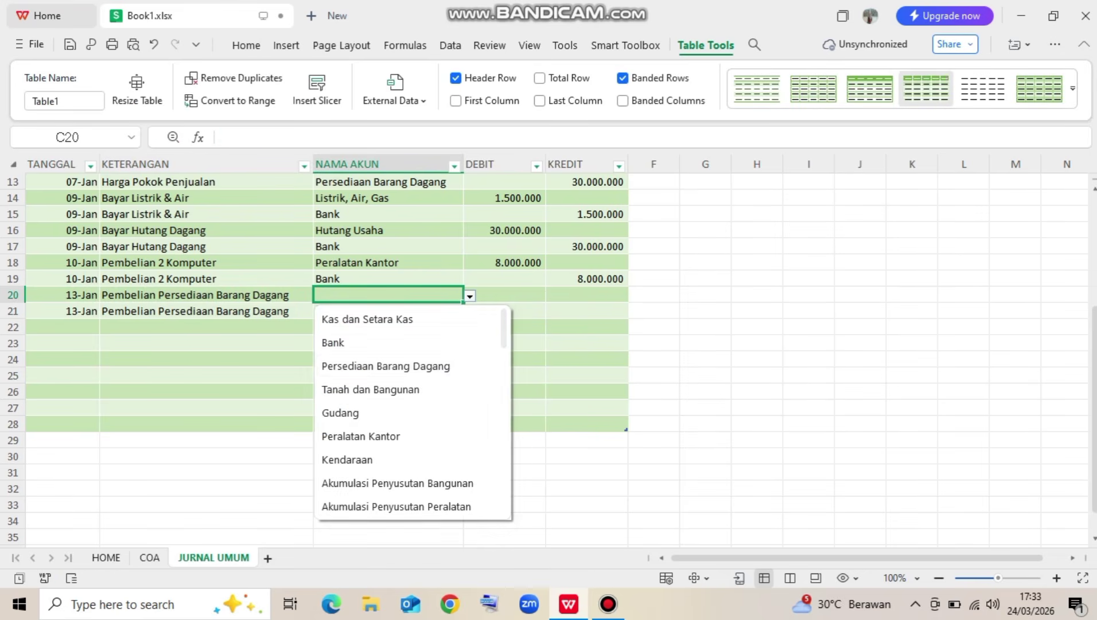
pyautogui.press('Down')
pyautogui.press('Down')
pyautogui.press('Down')
pyautogui.press('Return')
pyautogui.press('Return')
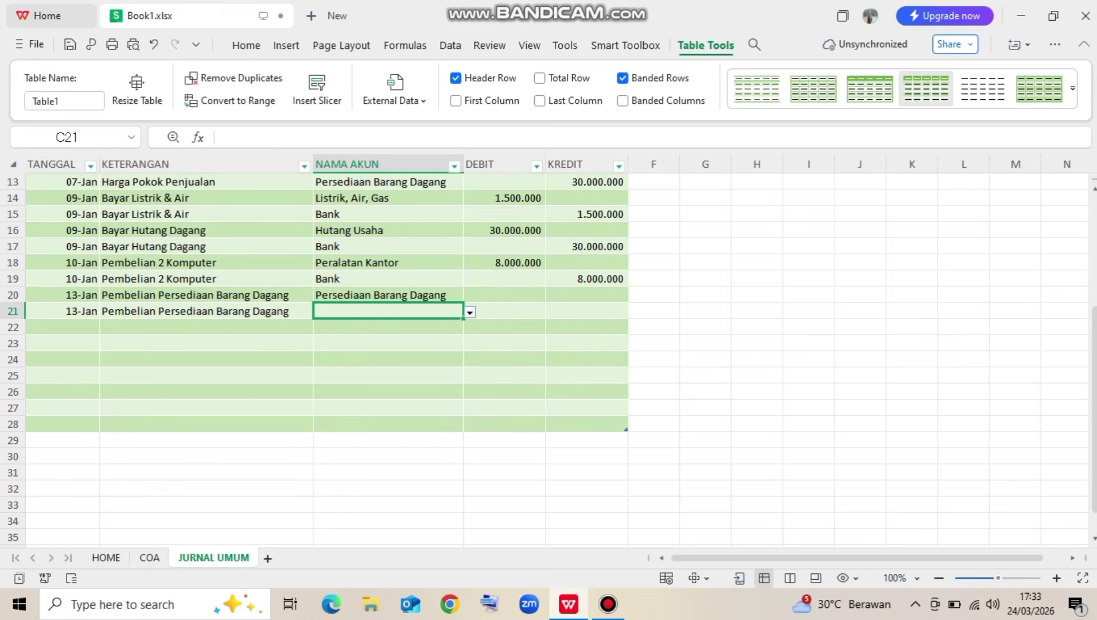
# Choose Bank as the account name in C21 for the inventory purchase
pyautogui.hotkey('alt', 'Down')
pyautogui.press('Down')
pyautogui.press('Down')
pyautogui.press('Down')
pyautogui.press('Up')
pyautogui.press('Return')
# Enter 50000000 in the DEBIT cell D20 for the 13 January inventory purchase
pyautogui.click(505, 294)
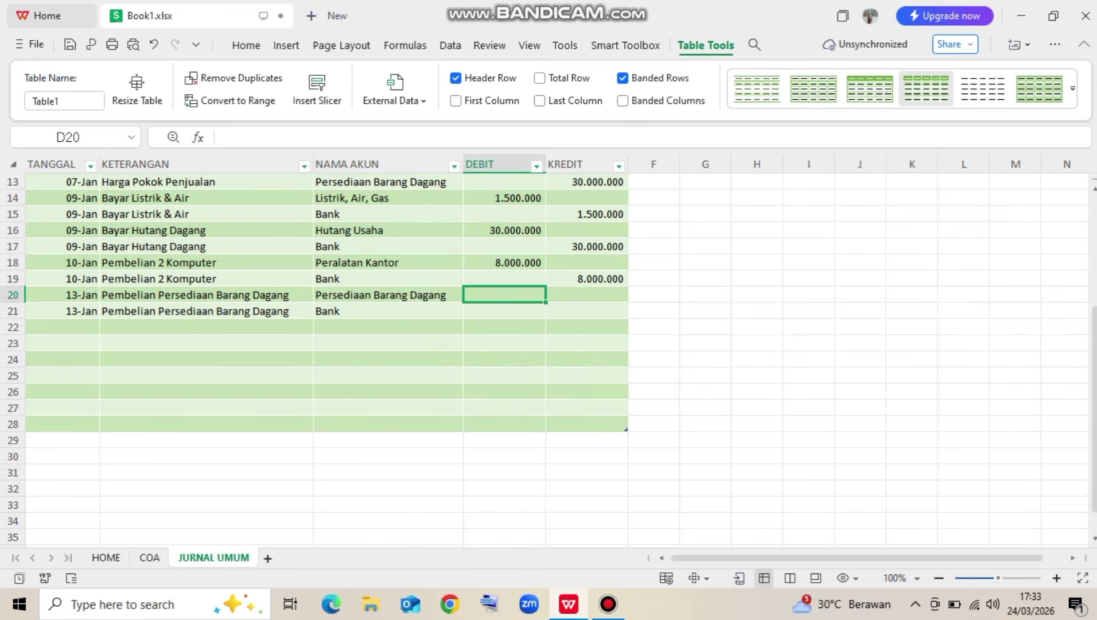
pyautogui.write('50000000')
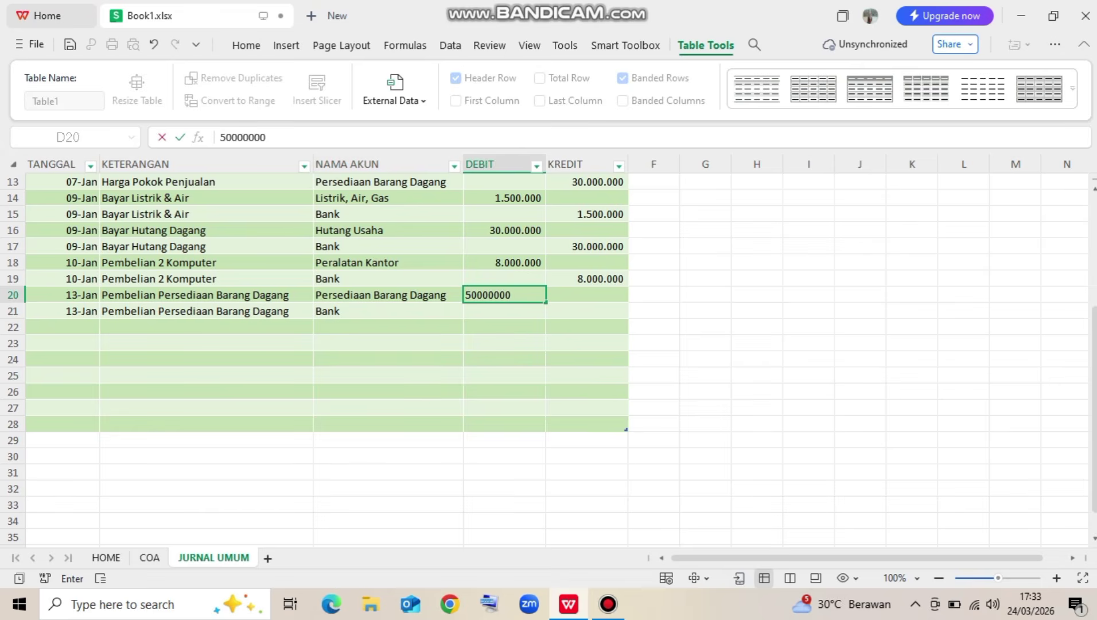
pyautogui.press('Return')
# Copy the debit amount from D20 into the KREDIT cell E21 on the Bank line
pyautogui.press('Up')
pyautogui.hotkey('ctrl', 'c')
pyautogui.press('Down')
pyautogui.press('Right')
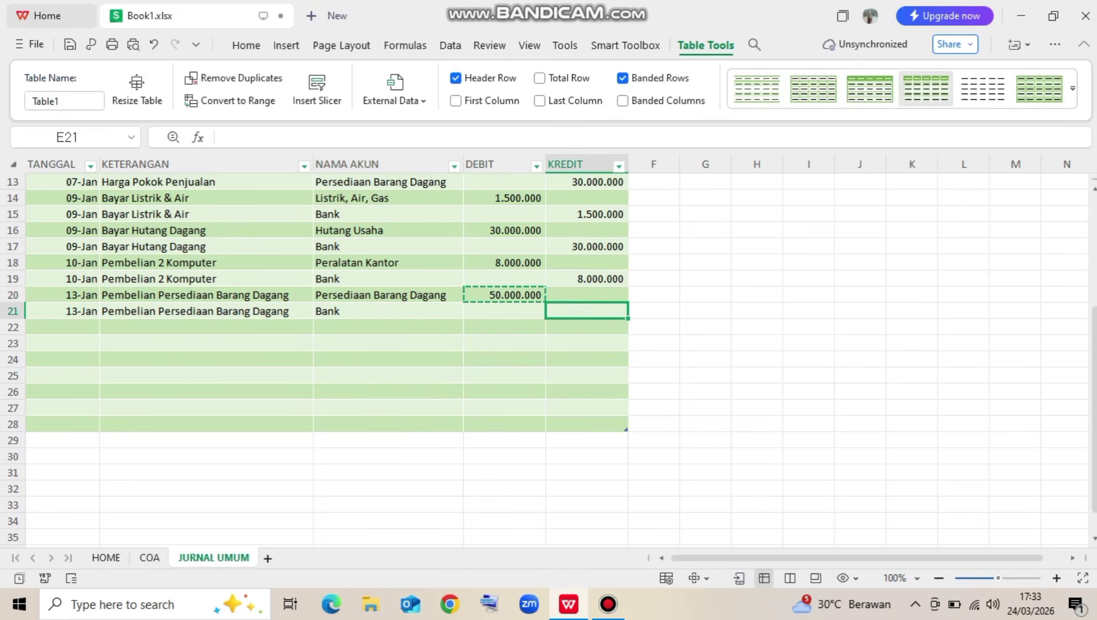
pyautogui.hotkey('ctrl', 'v')
# Enter the date 14/01/2026 in the TANGGAL cell A22
pyautogui.press('Tab')
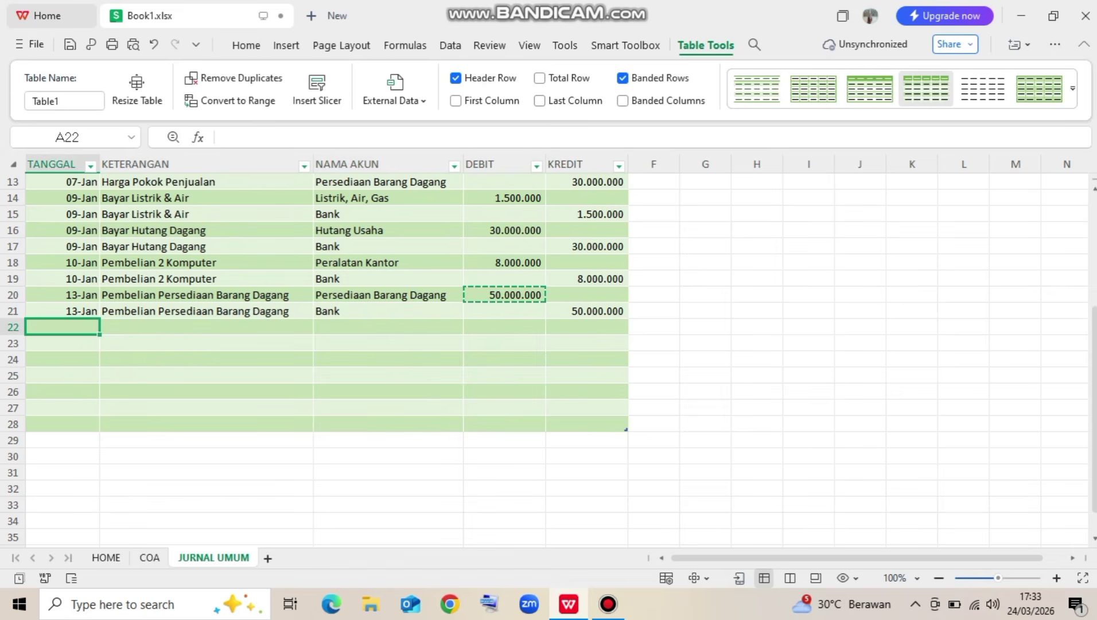
pyautogui.write('14/01/2026')
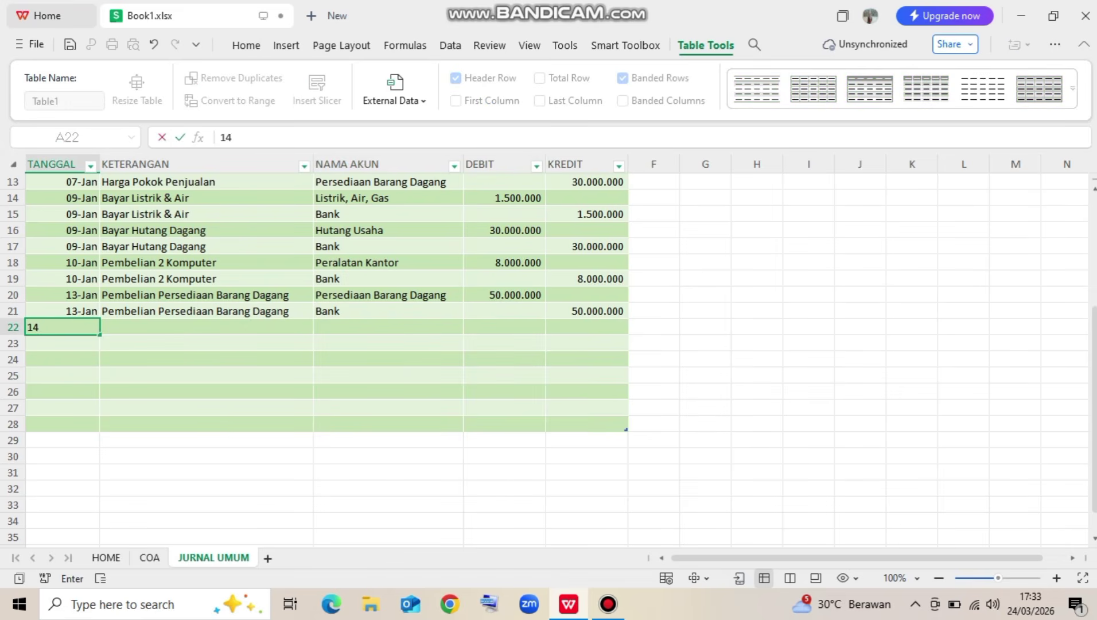
pyautogui.press('Return')
pyautogui.press('Up')
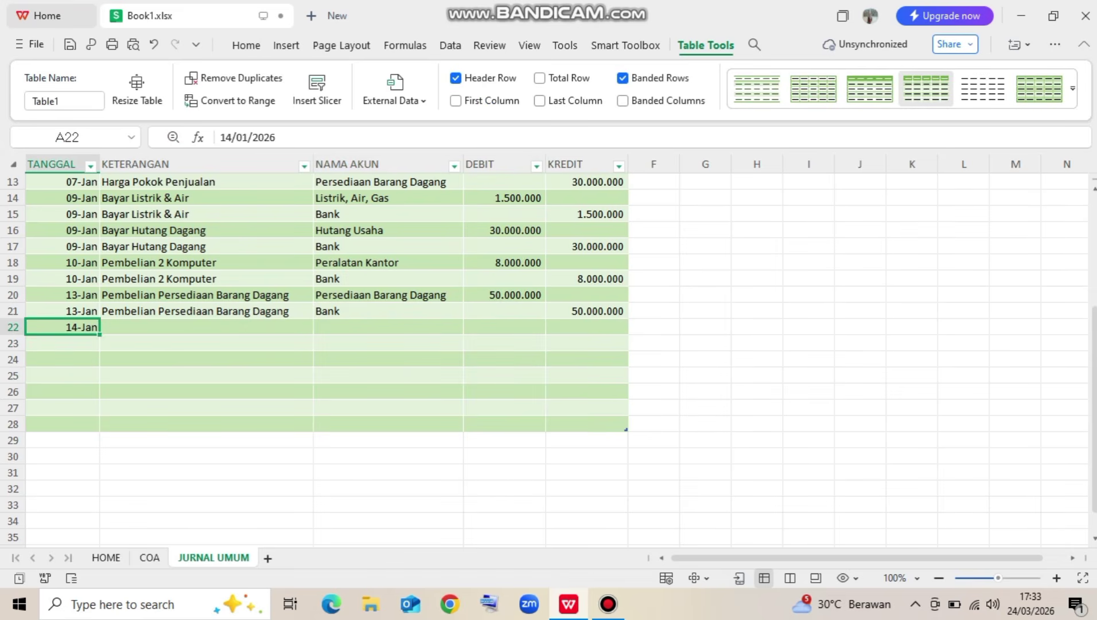
# Enter the description Penjualan Barang Dagang in the KETERANGAN cell B22
pyautogui.press('Right')
pyautogui.write('Penju')
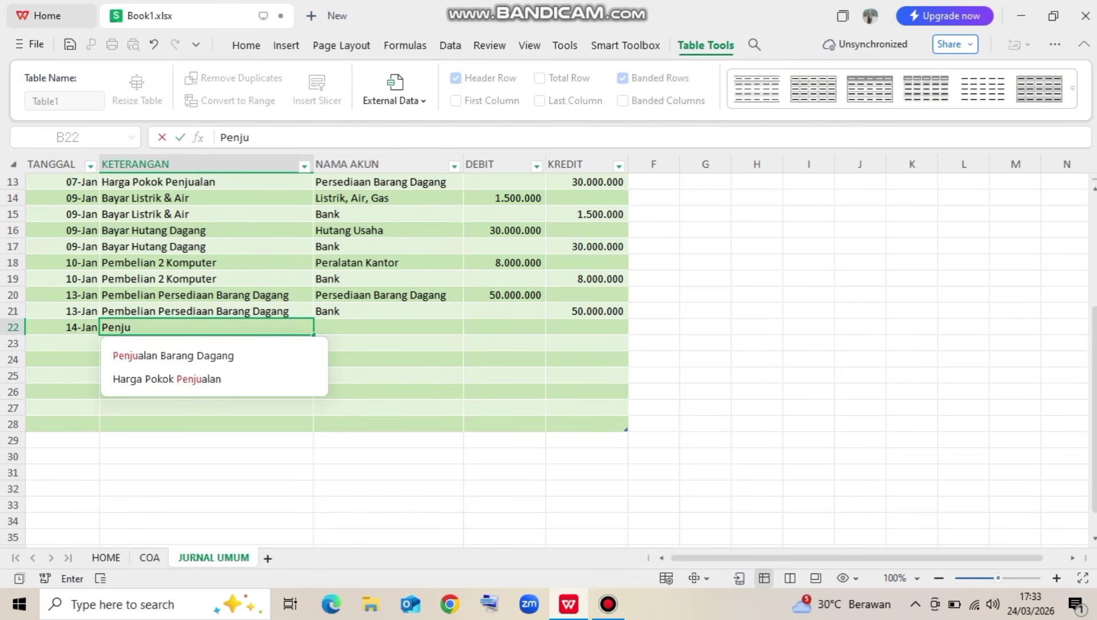
pyautogui.press('Down')
pyautogui.press('Return')
pyautogui.press('Tab')
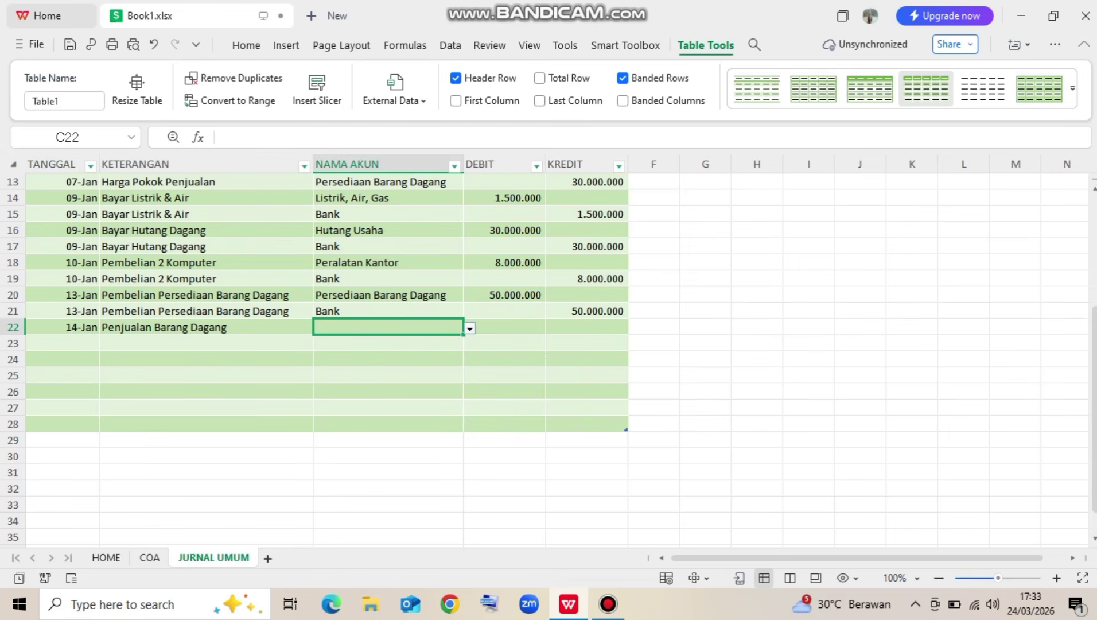
pyautogui.press('Right')
pyautogui.press('Left')
pyautogui.press('Up')
pyautogui.press('Right')
pyautogui.press('Left')
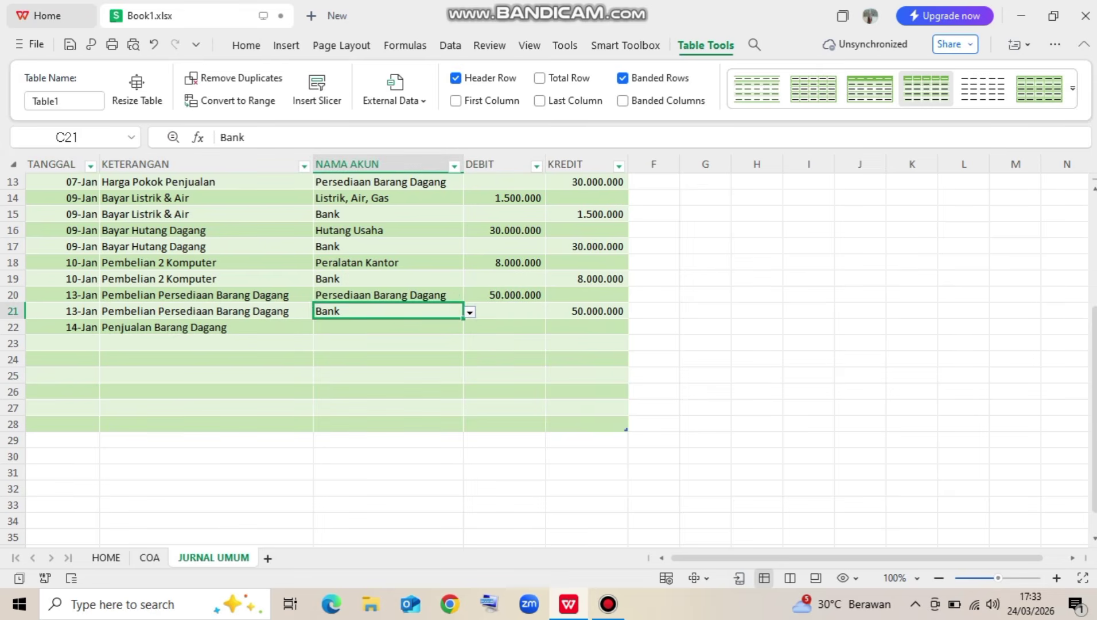
pyautogui.press('Down')
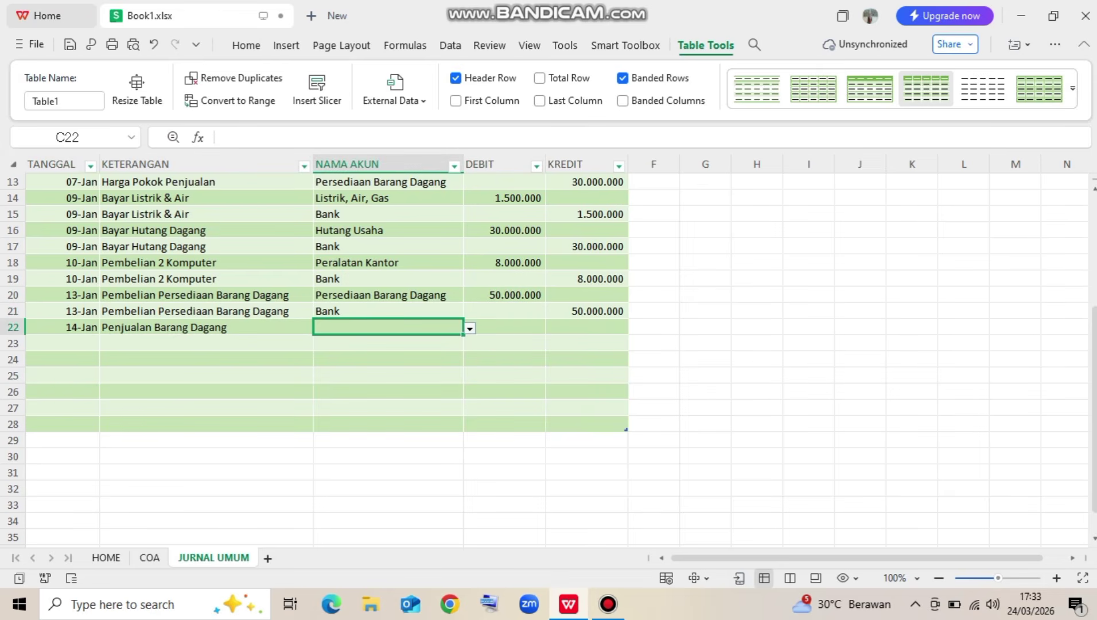
# Choose Persediaan Barang Dagang as the account name in C22 for the 14 January sale
pyautogui.hotkey('alt', 'Down')
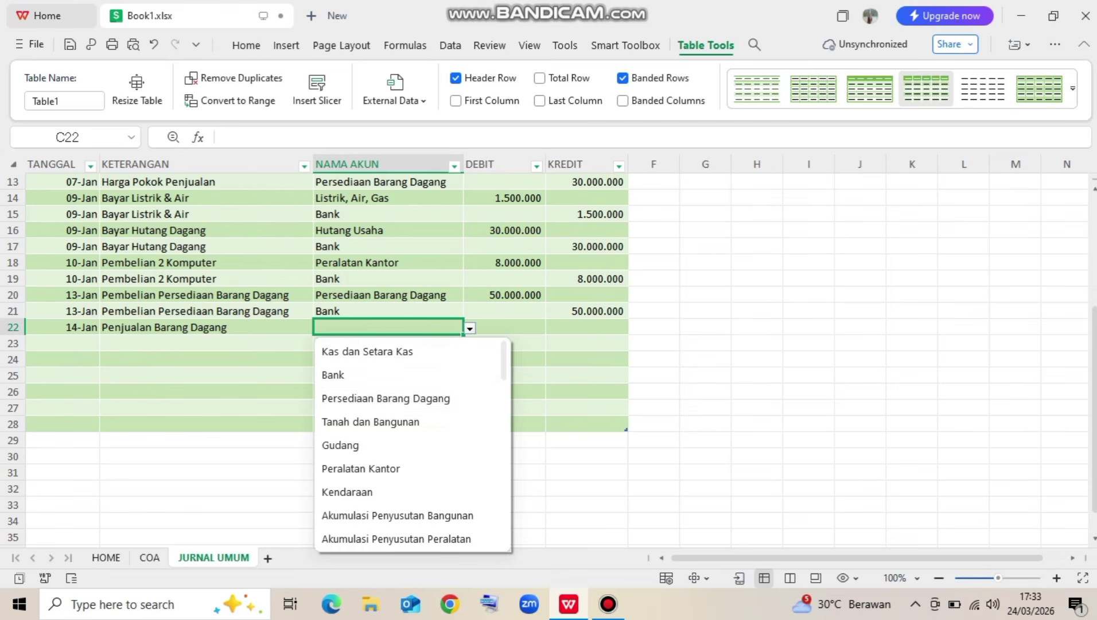
pyautogui.press('Down')
pyautogui.press('Down')
pyautogui.press('Down')
pyautogui.press('Return')
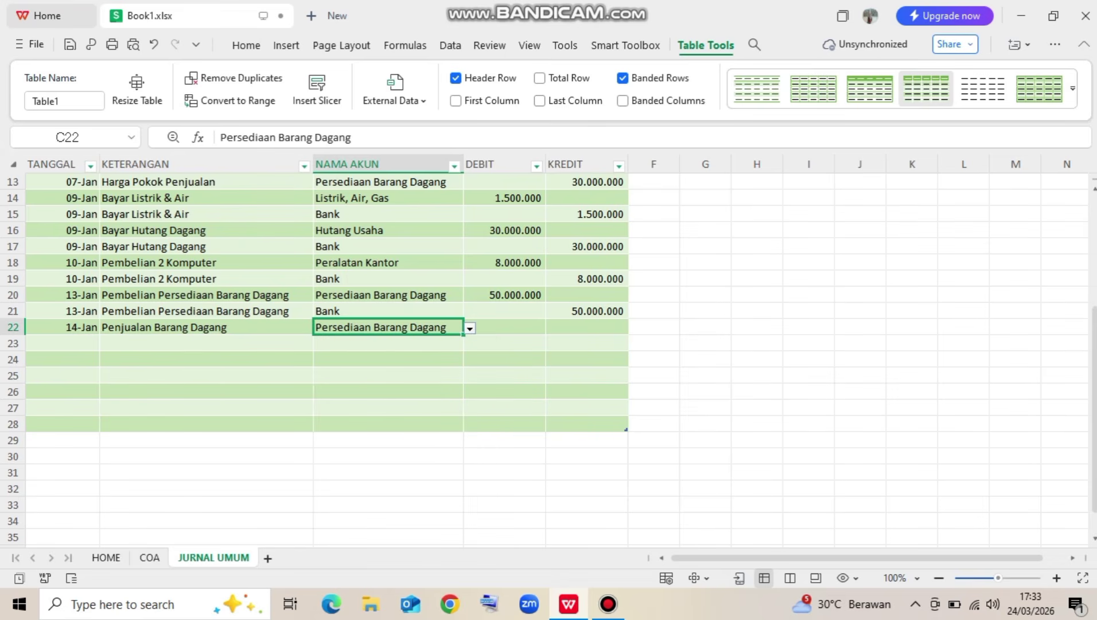
pyautogui.press('Down')
pyautogui.hotkey('alt', 'Down')
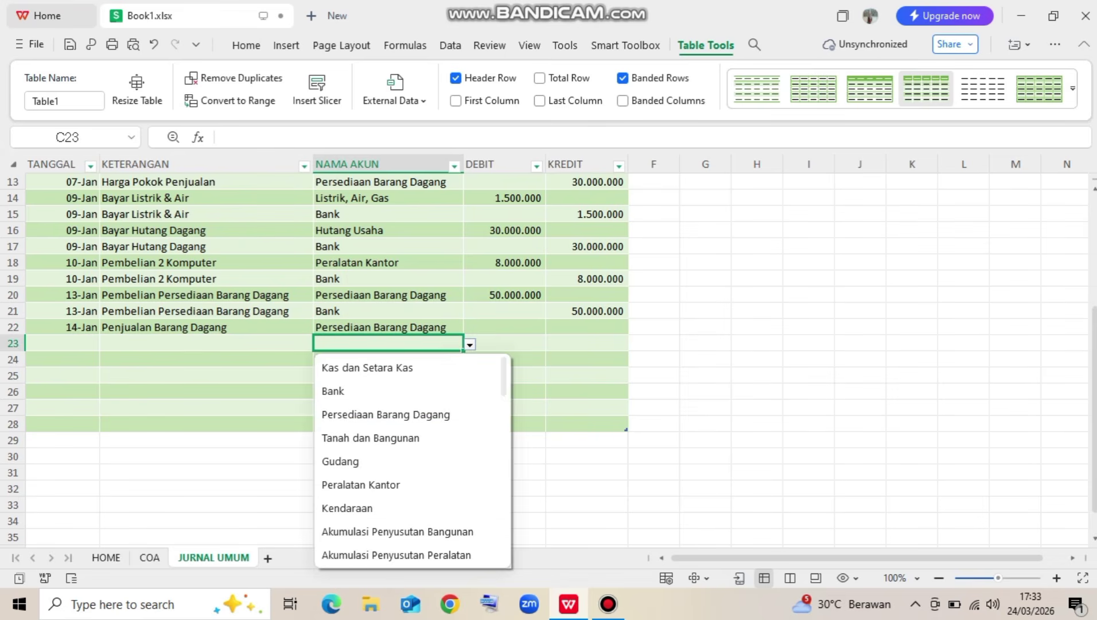
pyautogui.press('Escape')
# Change the account name in C22 to Bank for the 14 January sale
pyautogui.press('Up')
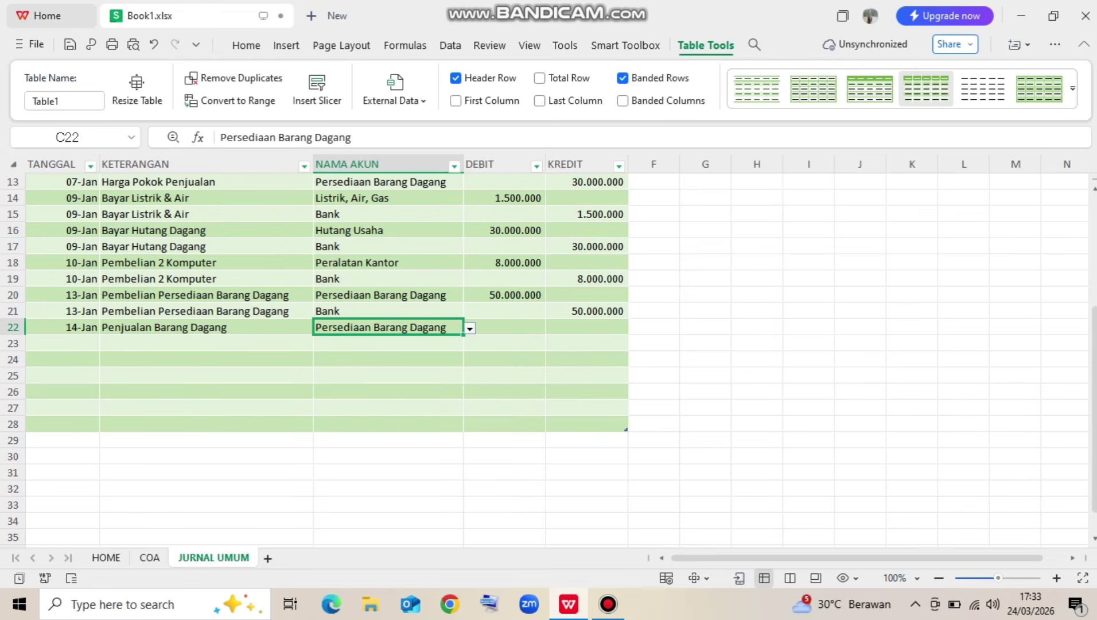
pyautogui.hotkey('alt', 'Down')
pyautogui.press('Escape')
# Choose Penjualan as the account name in C23 for the sale's second line
pyautogui.click(387, 343)
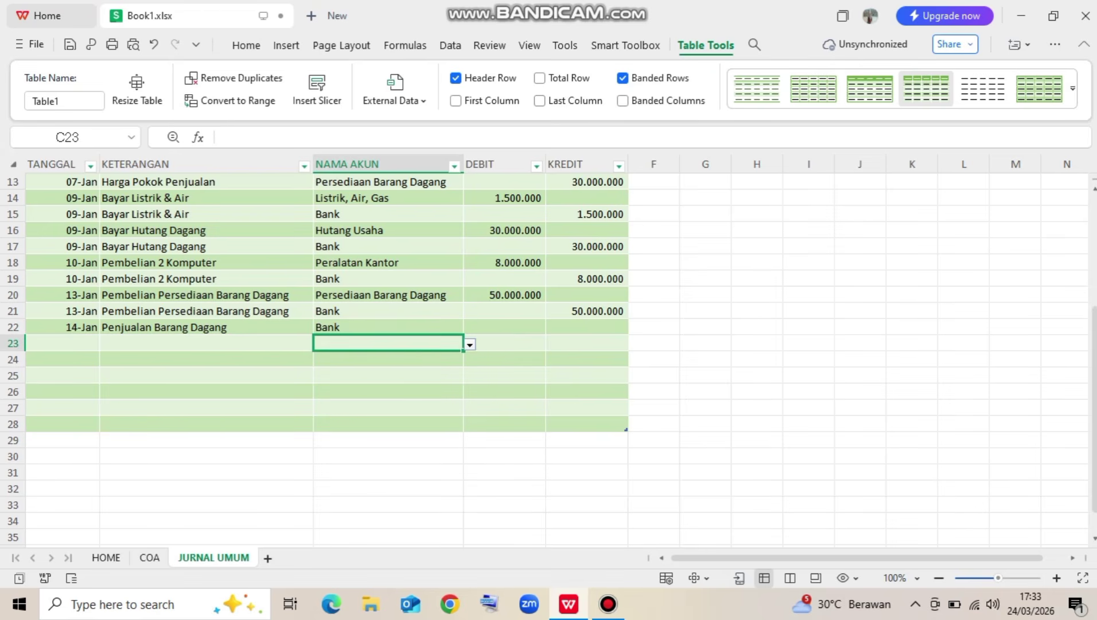
pyautogui.click(470, 345)
pyautogui.scroll(-2, 407, 485)
pyautogui.scroll(-4, 407, 484)
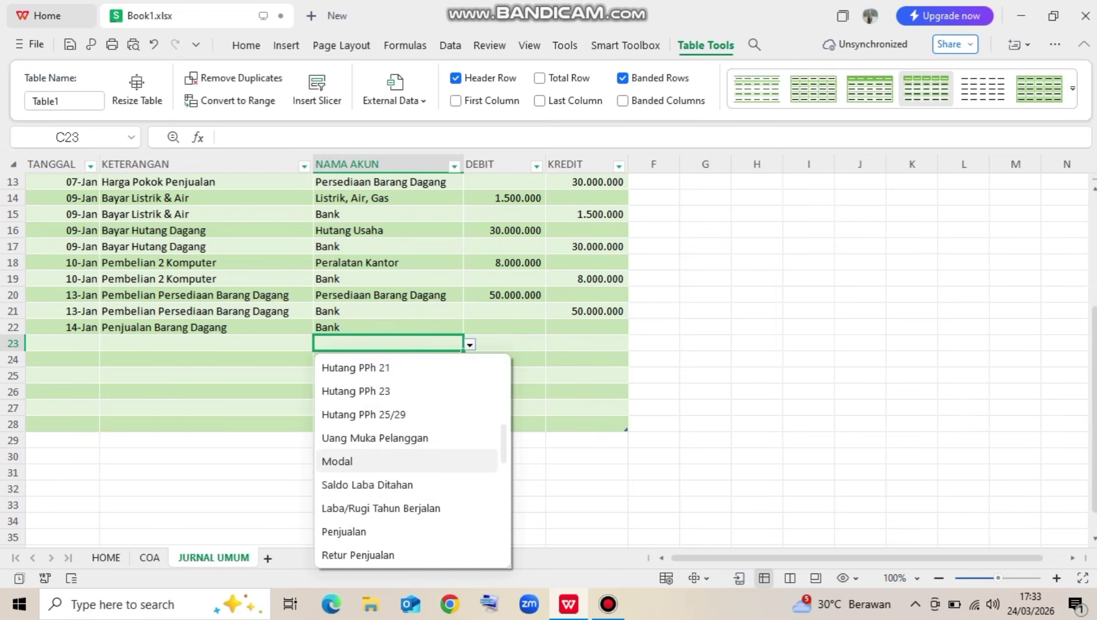
pyautogui.click(407, 485)
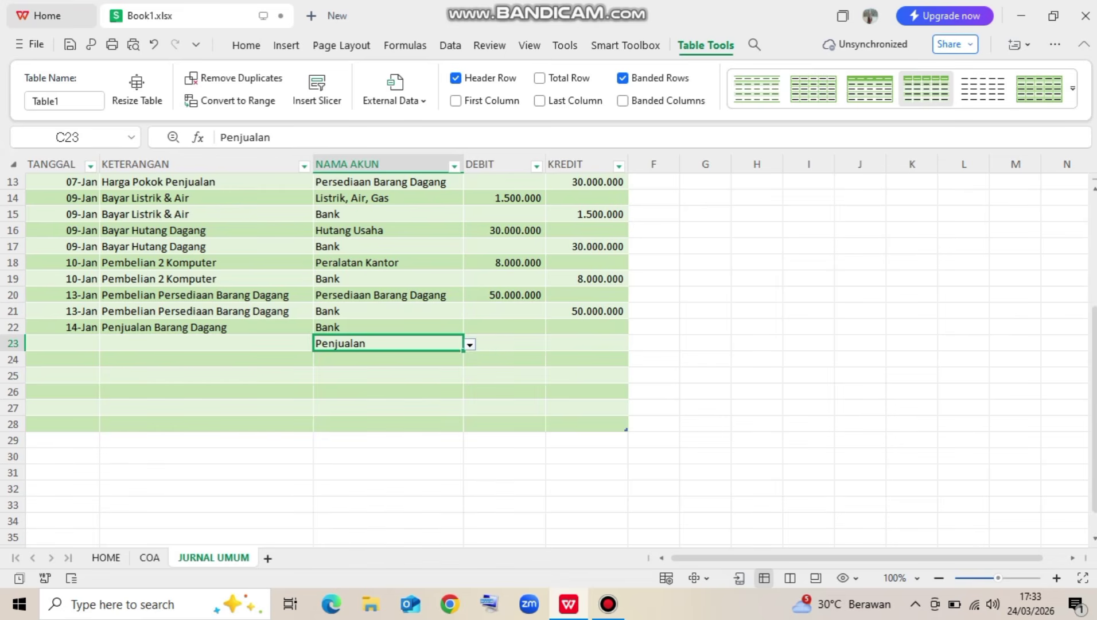
# Enter 75000000 as the Bank debit in D22 and copy the amount to the Penjualan credit cell E23
pyautogui.click(504, 327)
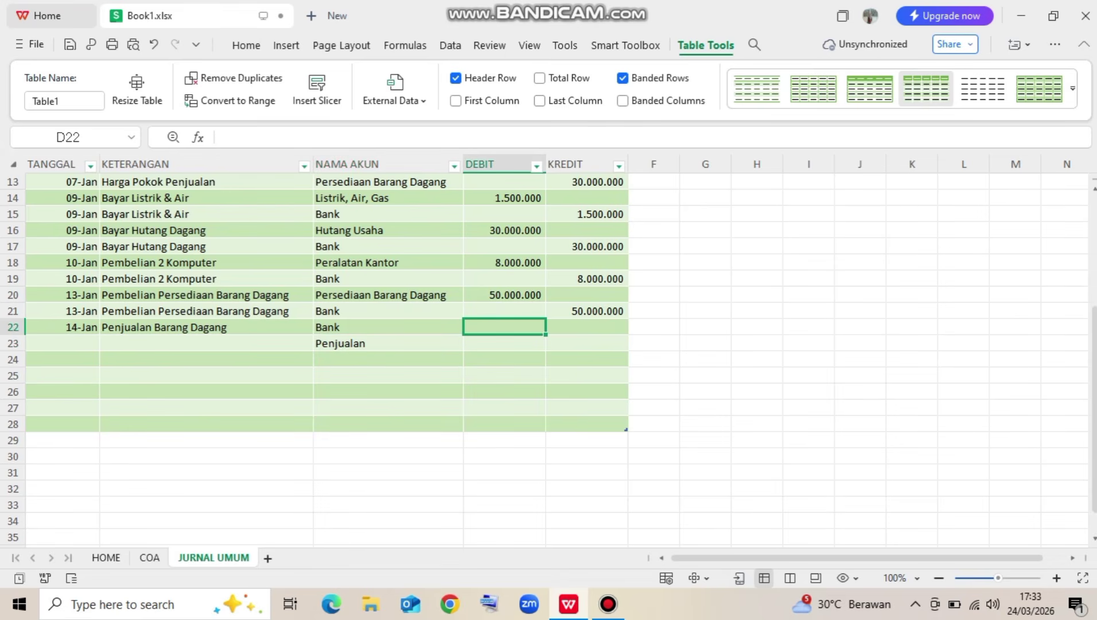
pyautogui.write('75000000')
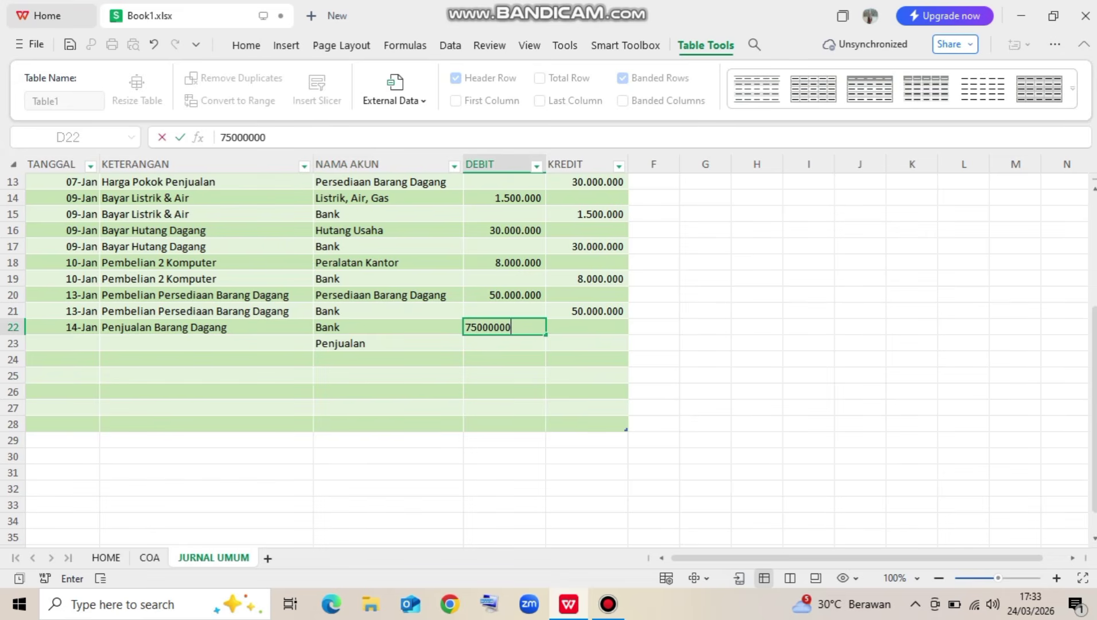
pyautogui.press('Return')
pyautogui.press('Up')
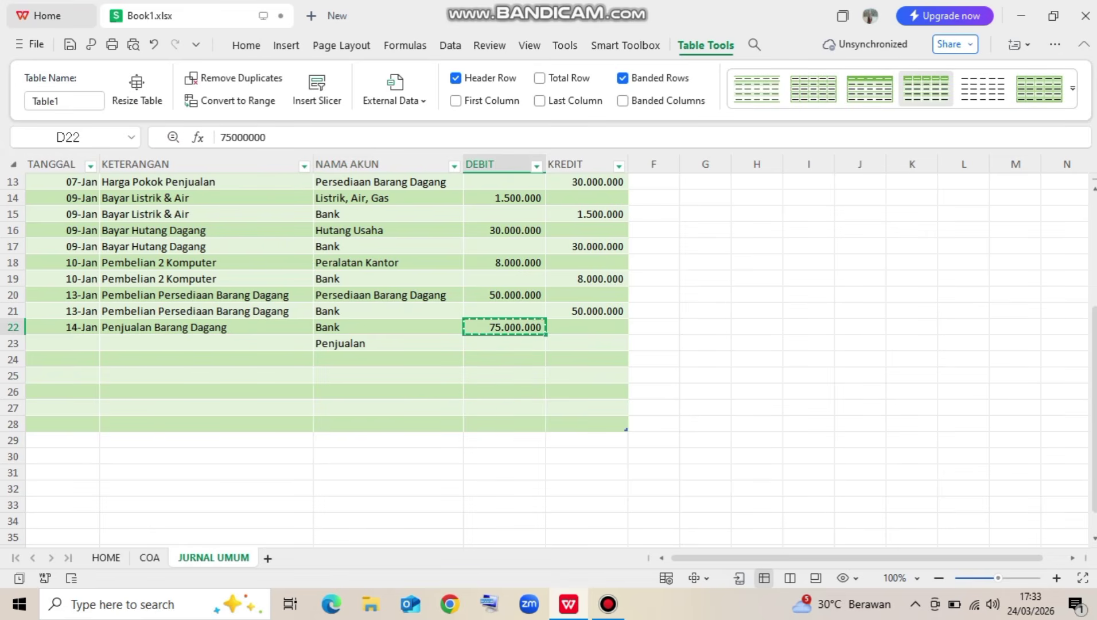
pyautogui.press('Down')
pyautogui.press('Right')
pyautogui.hotkey('ctrl', 'v')
# Copy the 14 January date and Penjualan Barang Dagang description from row 22 to row 23
pyautogui.press('Down')
pyautogui.press('Left')
pyautogui.press('Left')
pyautogui.press('Left')
pyautogui.press('Left')
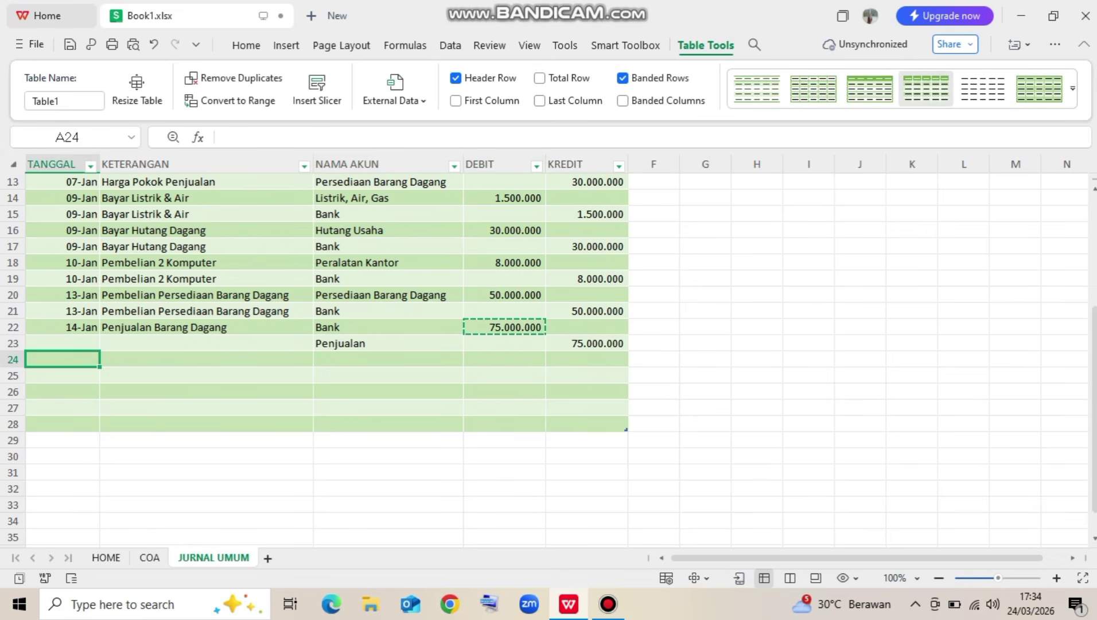
pyautogui.press('Up')
pyautogui.press('Up')
pyautogui.hotkey('shift', 'Right')
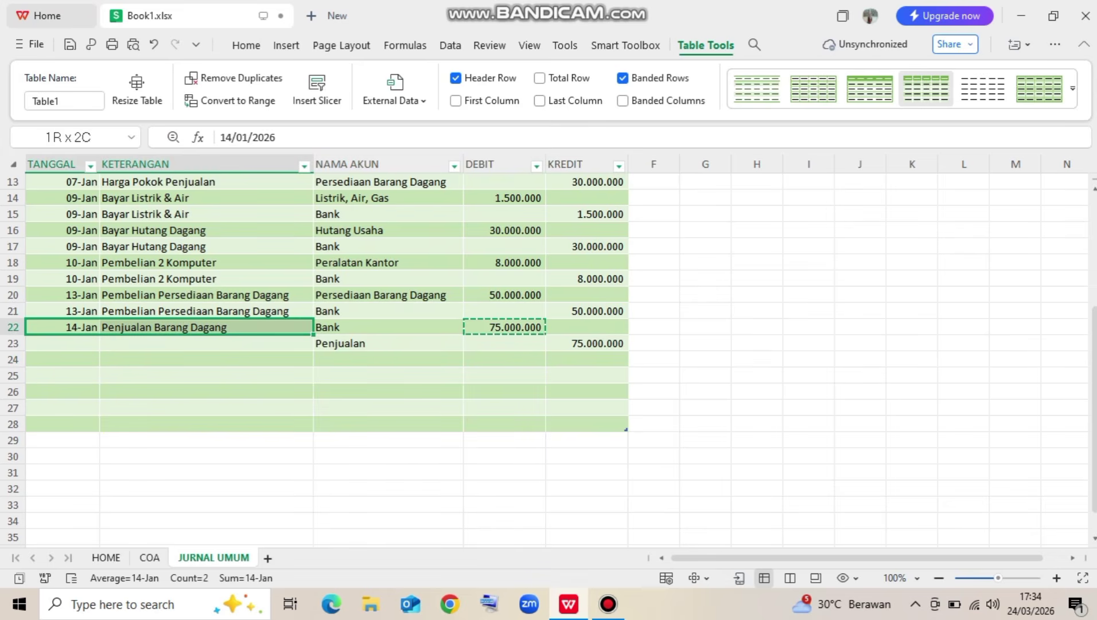
pyautogui.hotkey('ctrl', 'c')
pyautogui.press('Down')
pyautogui.hotkey('ctrl', 'v')
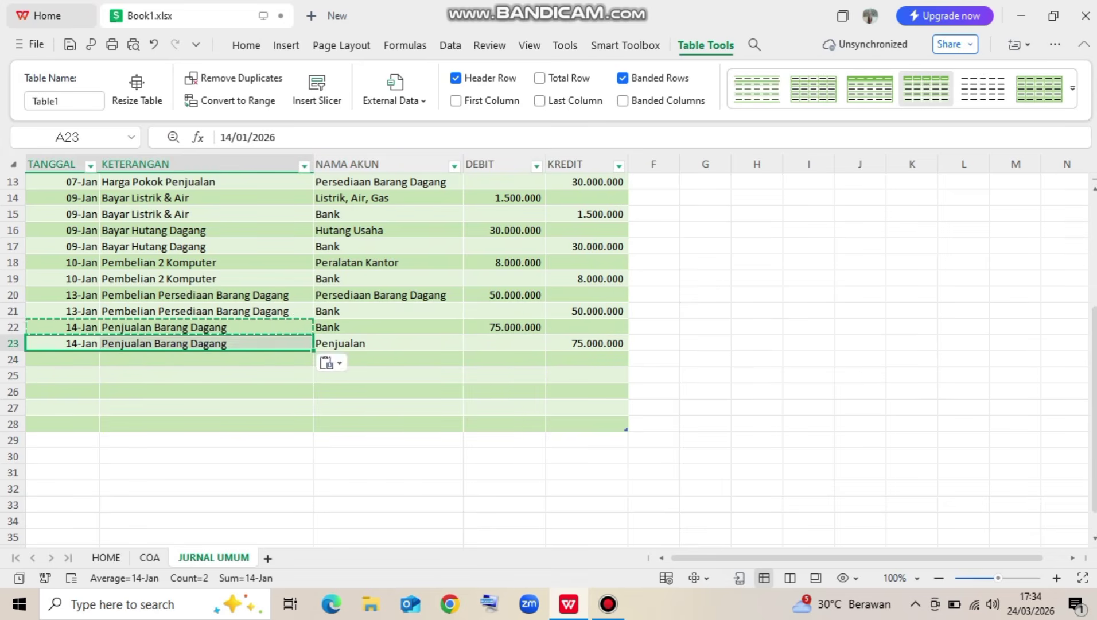
# Copy the 14 January dates from A22:A23 to A24:A25
pyautogui.press('Up')
pyautogui.hotkey('shift', 'Down')
pyautogui.hotkey('ctrl', 'c')
pyautogui.press('Down')
pyautogui.press('Down')
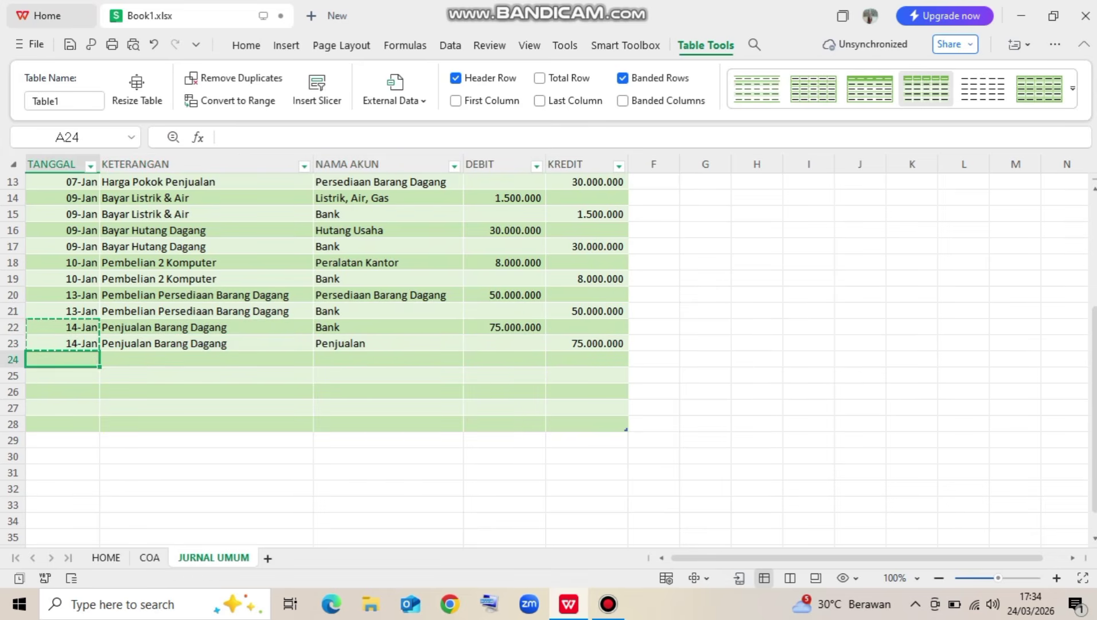
pyautogui.hotkey('ctrl', 'v')
# Enter the description Harga Pokok Penjualan in B24 and copy it to B25
pyautogui.press('Right')
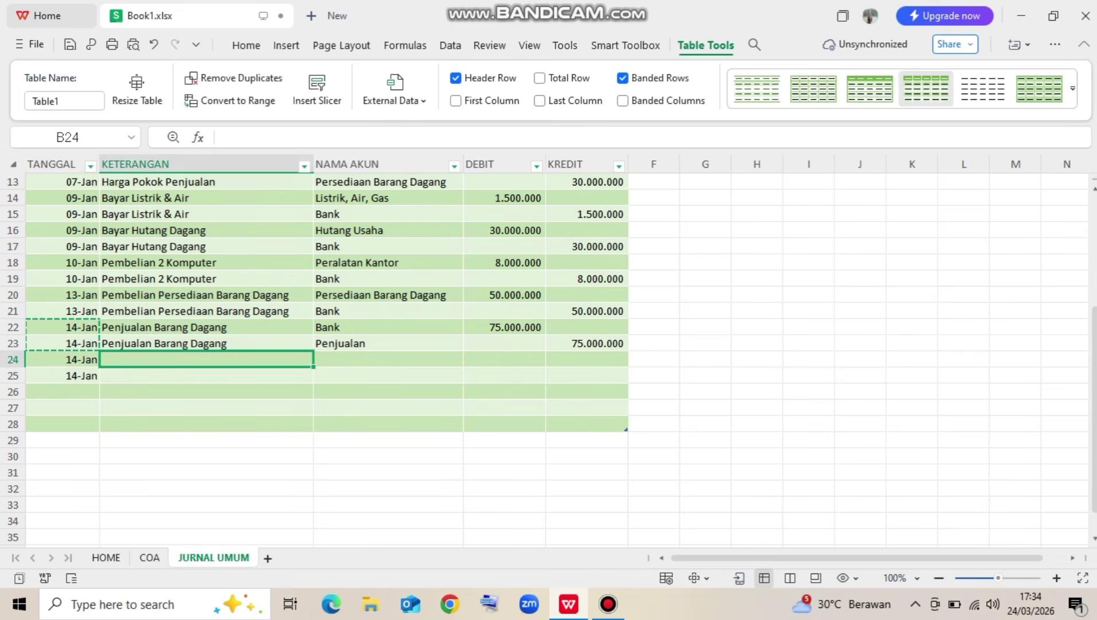
pyautogui.write('Harg')
pyautogui.press('Return')
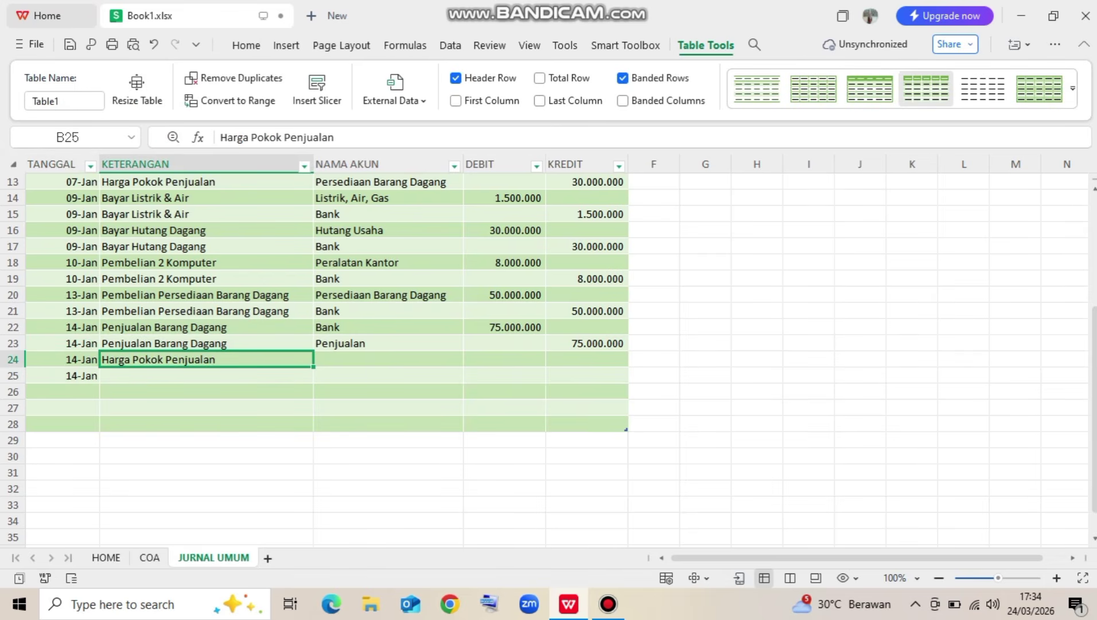
pyautogui.hotkey('ctrl', 'c')
pyautogui.press('Down')
pyautogui.hotkey('ctrl', 'v')
# Choose Harga Pokok Penjualan as the account name in C24 and Persediaan Barang Dagang in C25
pyautogui.press('Right')
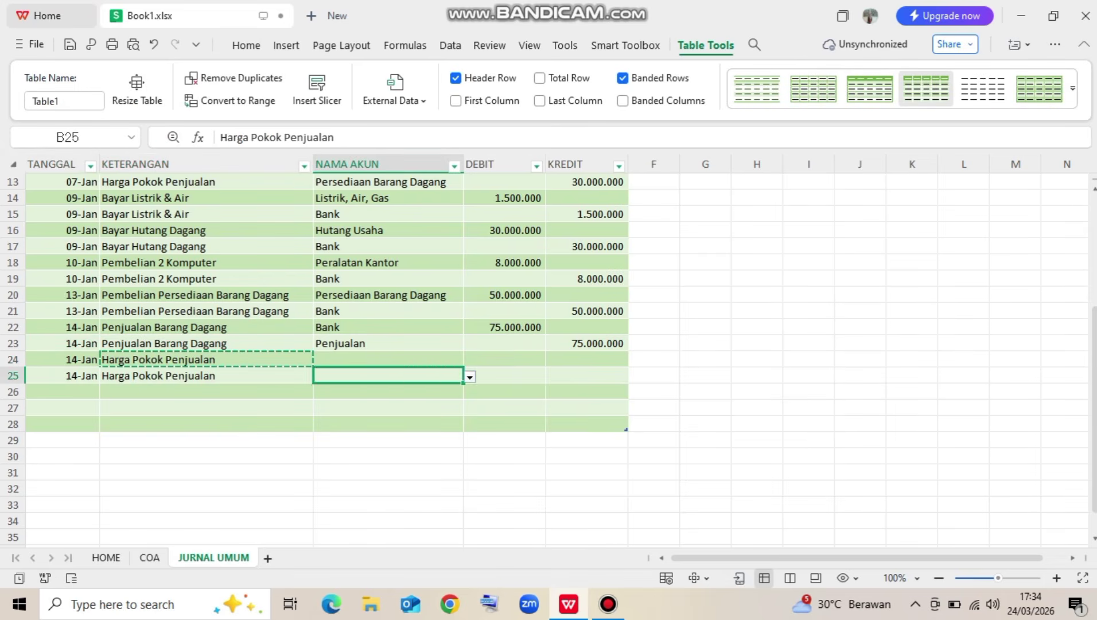
pyautogui.press('Up')
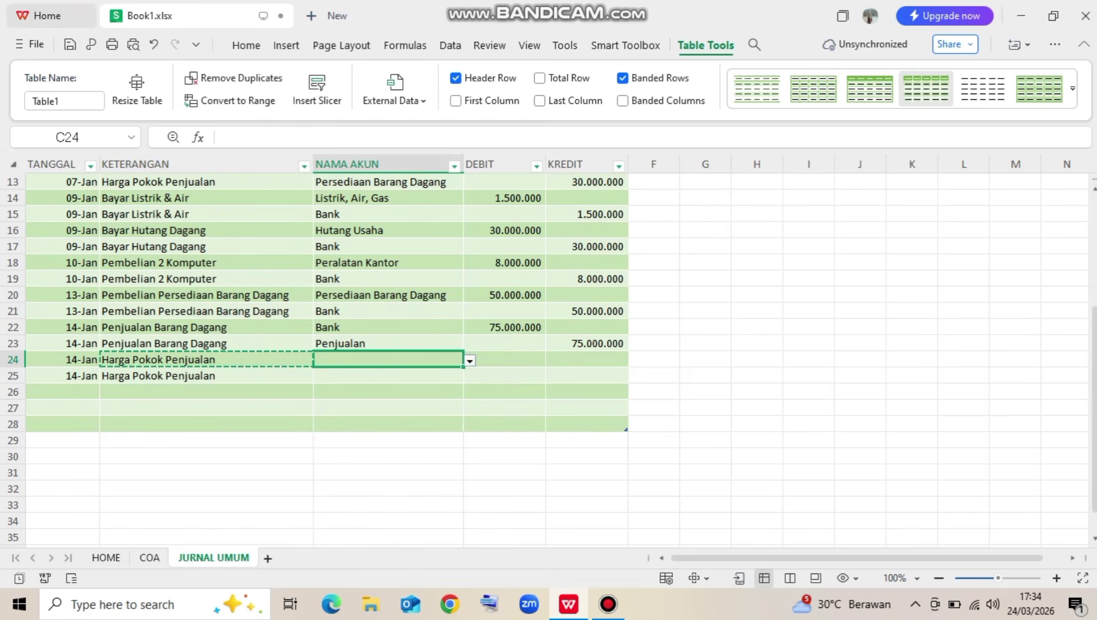
pyautogui.click(470, 361)
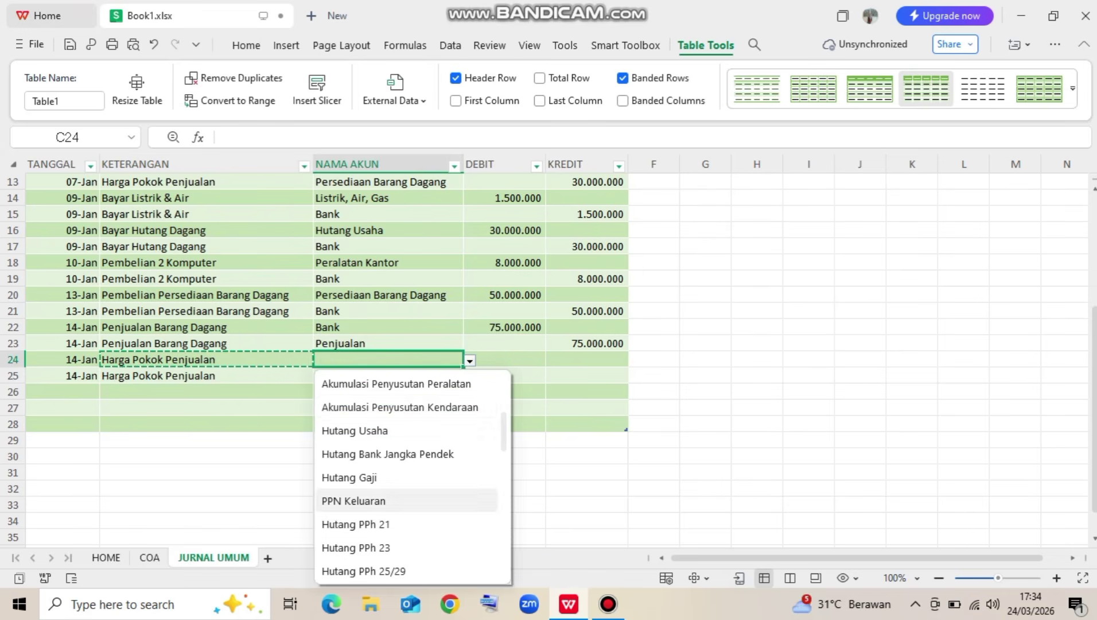
pyautogui.scroll(-4, 407, 500)
pyautogui.scroll(-2, 402, 501)
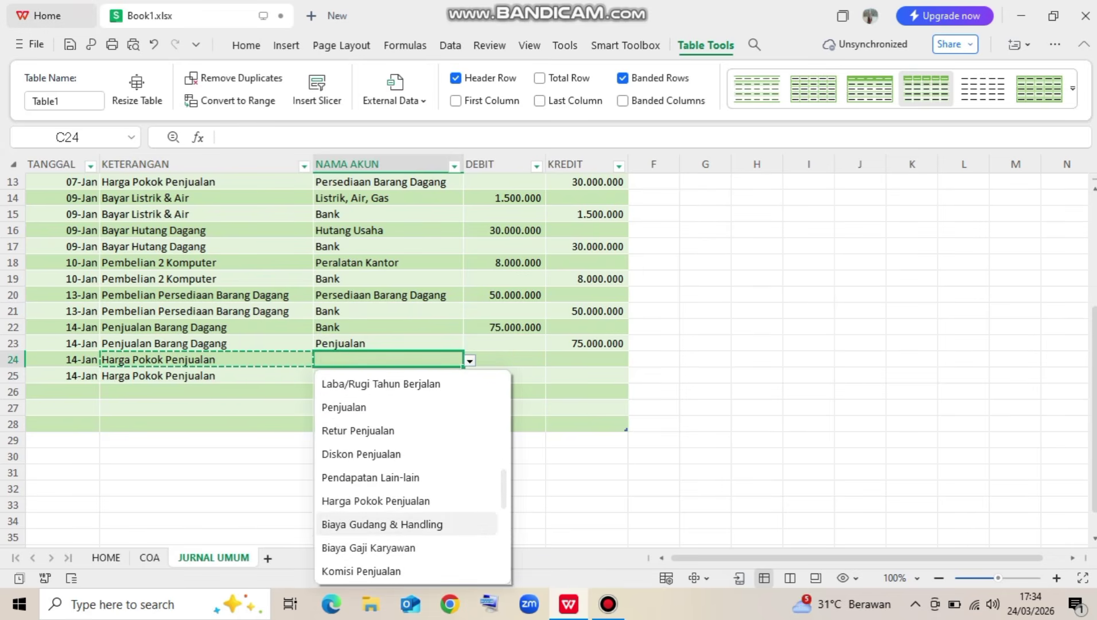
pyautogui.click(402, 498)
pyautogui.press('Return')
pyautogui.click(470, 377)
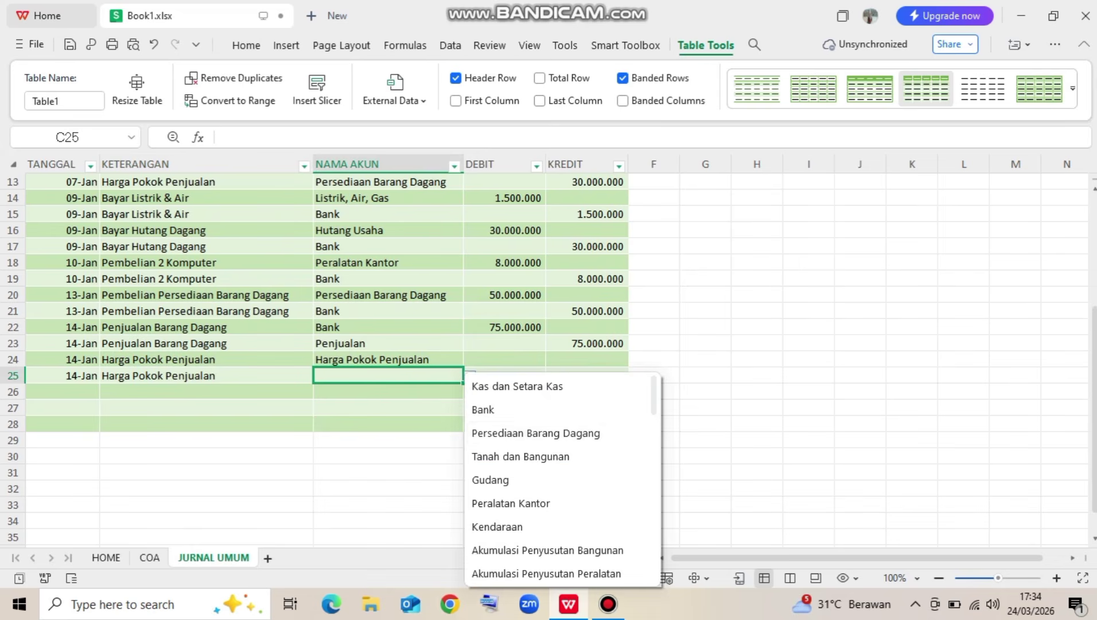
pyautogui.click(516, 433)
# Copy the 50.000.000 amount from D20 to debit cell D24 and credit cell E25
pyautogui.click(504, 359)
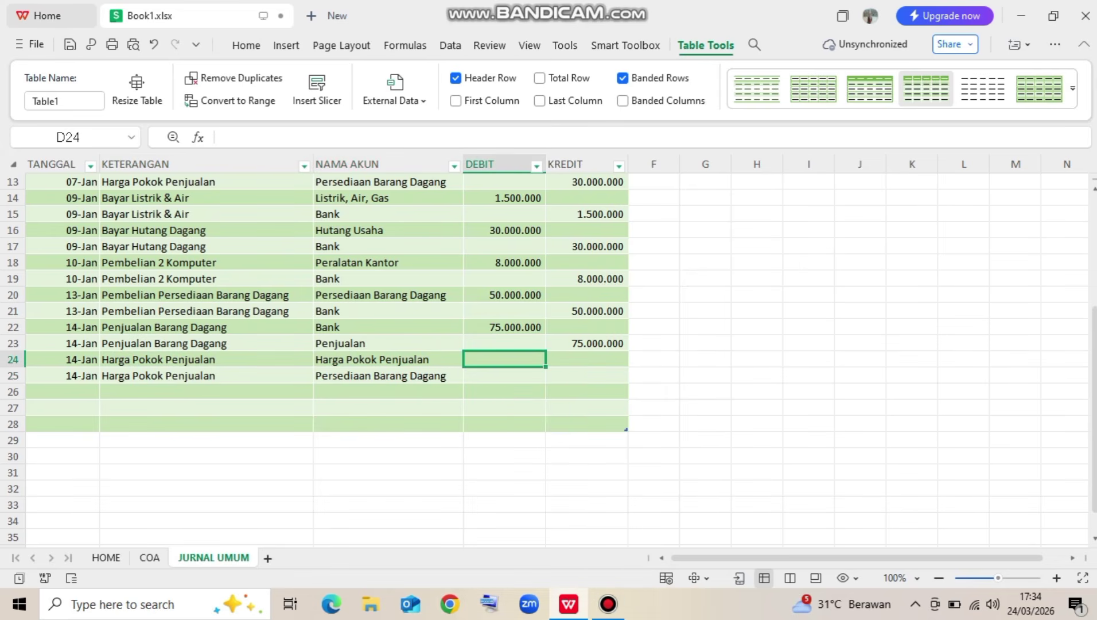
pyautogui.click(504, 295)
pyautogui.click(504, 360)
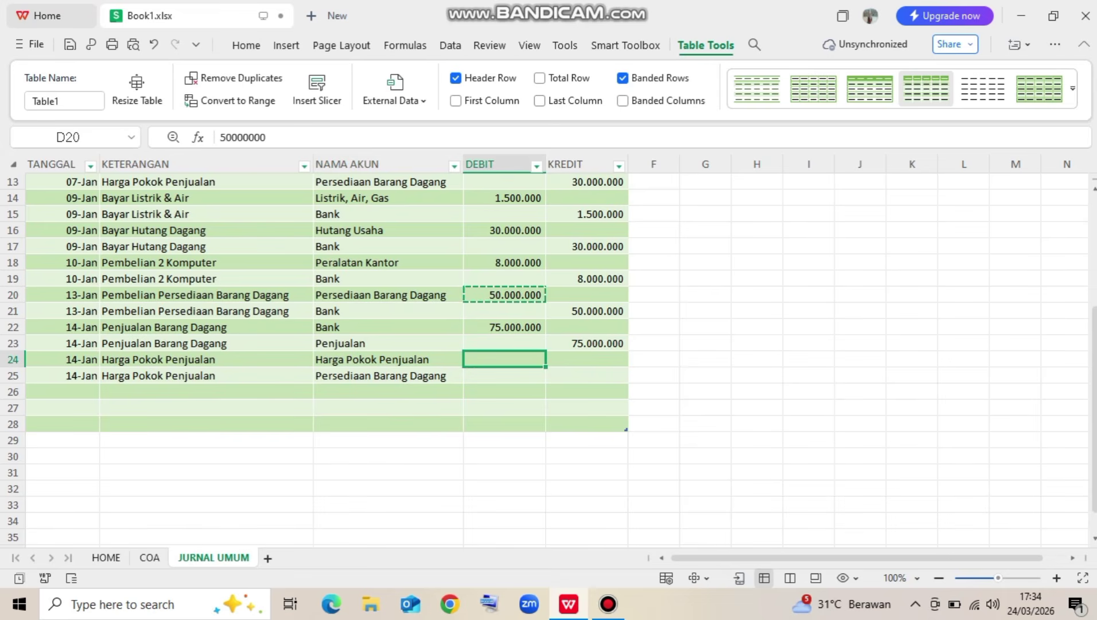
pyautogui.hotkey('ctrl', 'v')
pyautogui.click(586, 376)
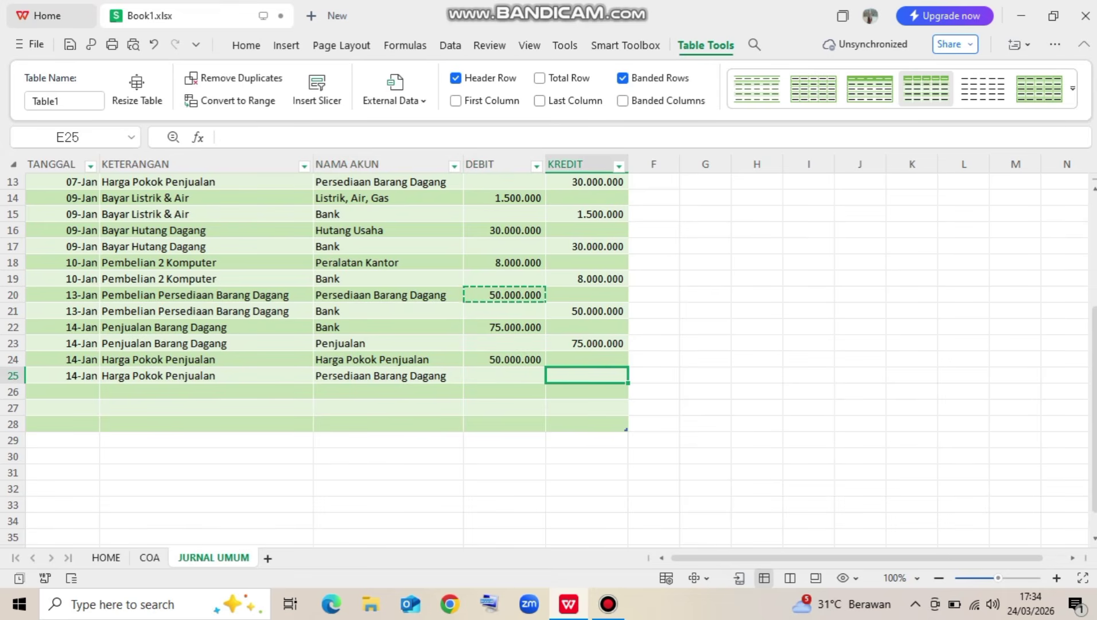
pyautogui.hotkey('ctrl', 'v')
# Enter the date 15/01 in the TANGGAL cell A26
pyautogui.click(63, 392)
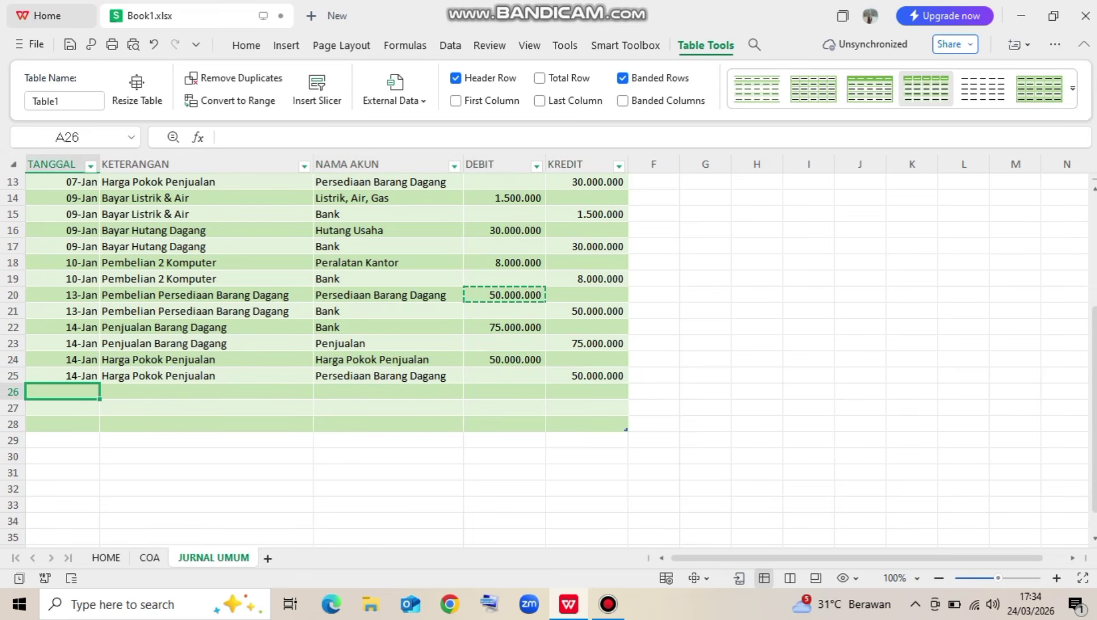
pyautogui.write('1')
pyautogui.write('5/01')
pyautogui.press('Return')
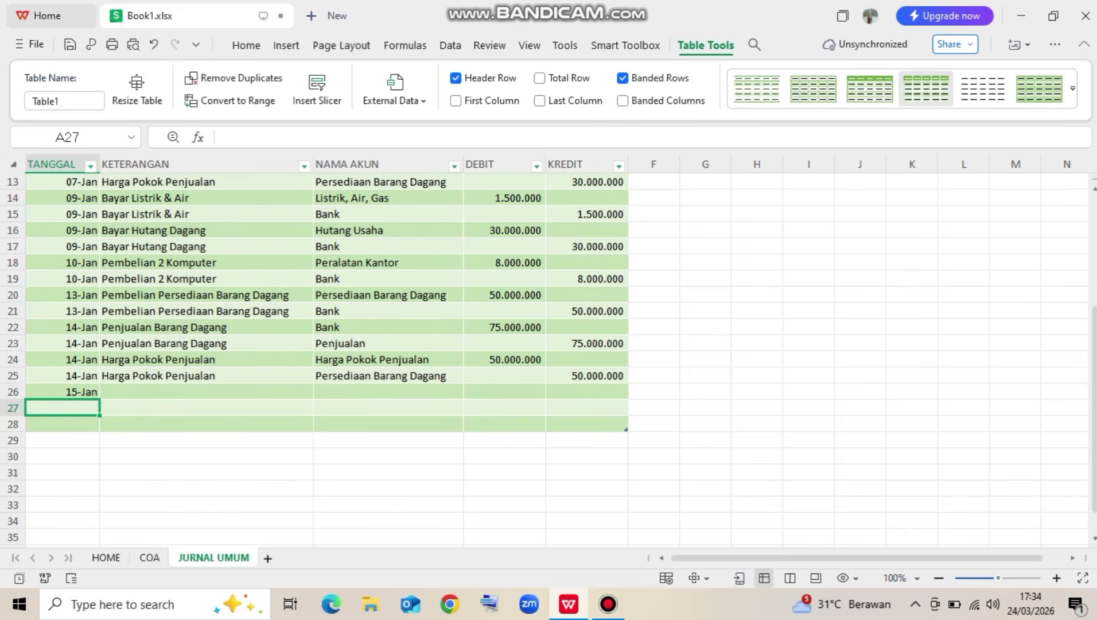
# Enter the description Komisi Bagian Penjualan in the KETERANGAN cell B26
pyautogui.press('Up')
pyautogui.press('Right')
pyautogui.press('Right')
pyautogui.press('Left')
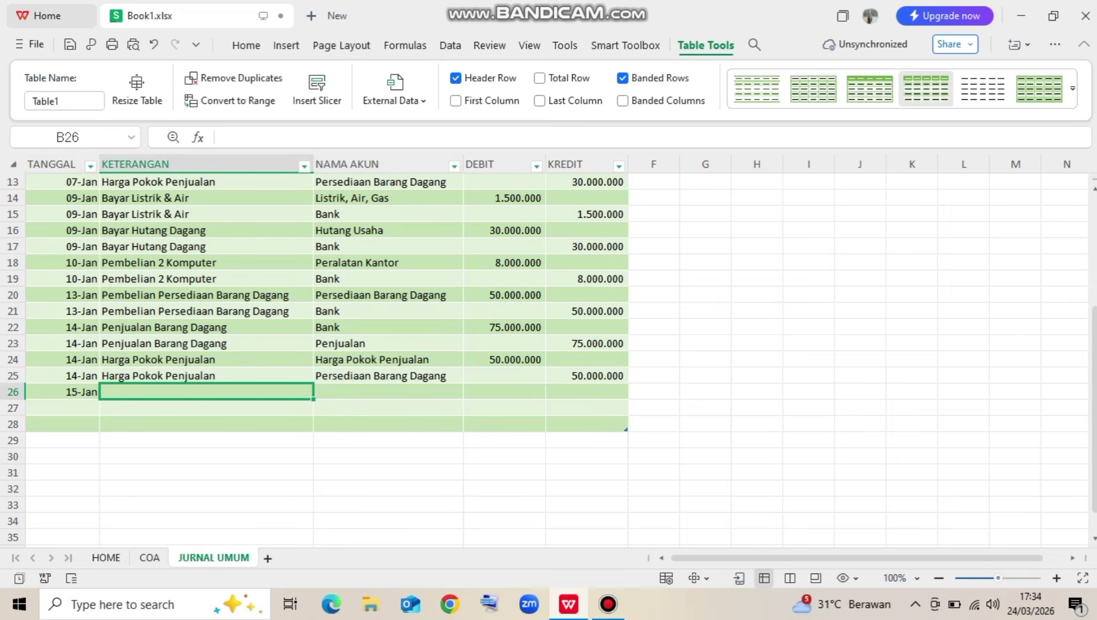
pyautogui.write('Komisi Bagiaan P')
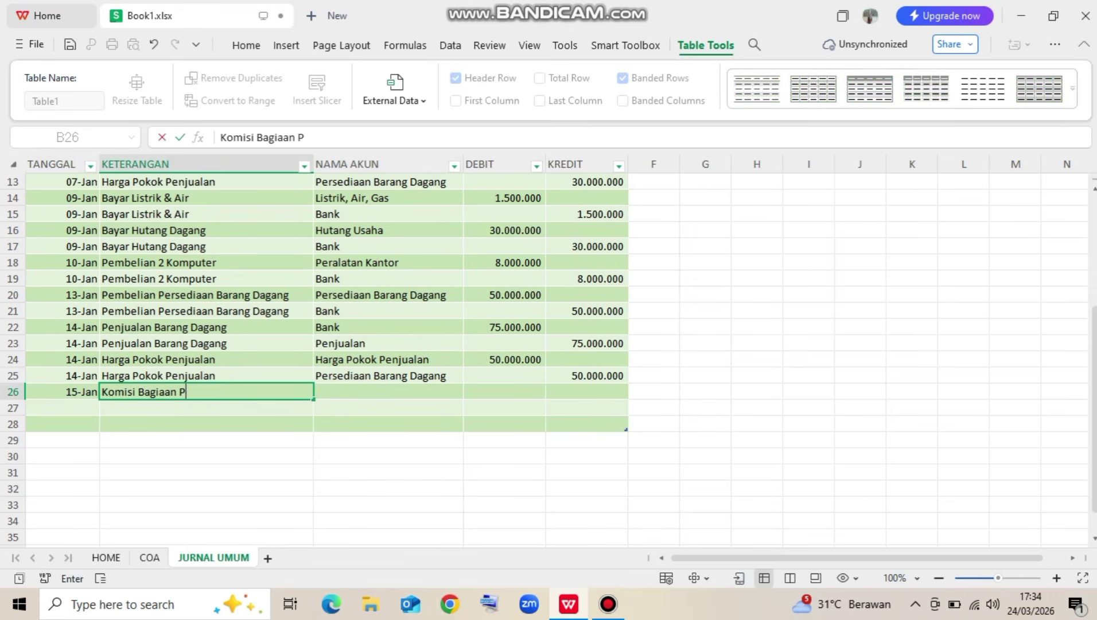
pyautogui.press('BackSpace')
pyautogui.press('BackSpace')
pyautogui.press('BackSpace')
pyautogui.press('BackSpace')
pyautogui.write('n Penjualan')
pyautogui.press('Return')
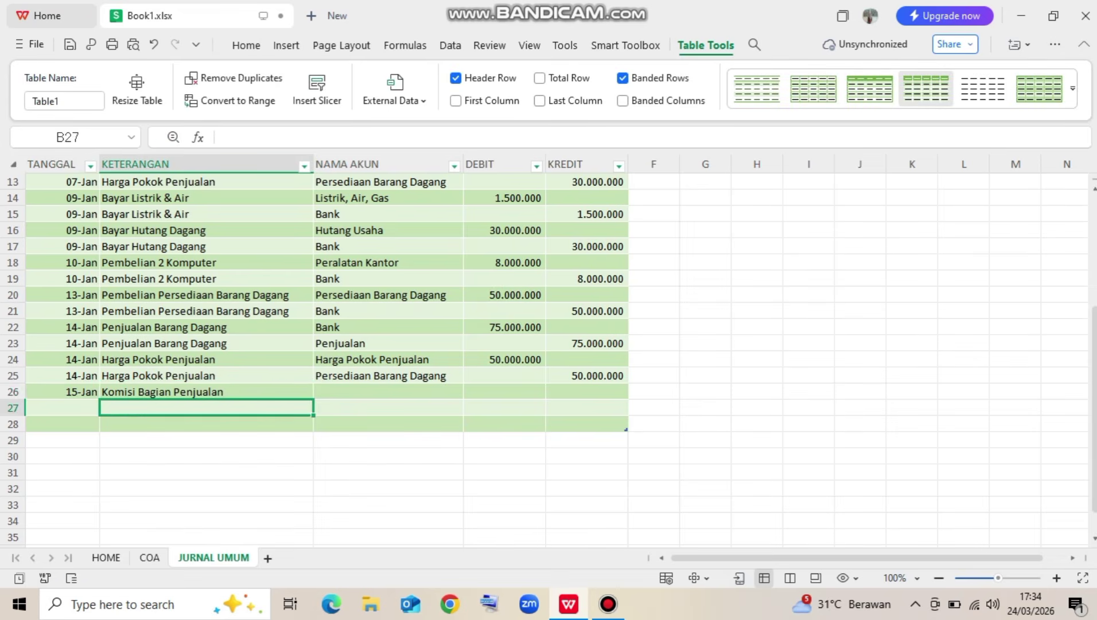
# Copy the 15 January date and Komisi Bagian Penjualan description from row 26 to row 27
pyautogui.press('Up')
pyautogui.press('Left')
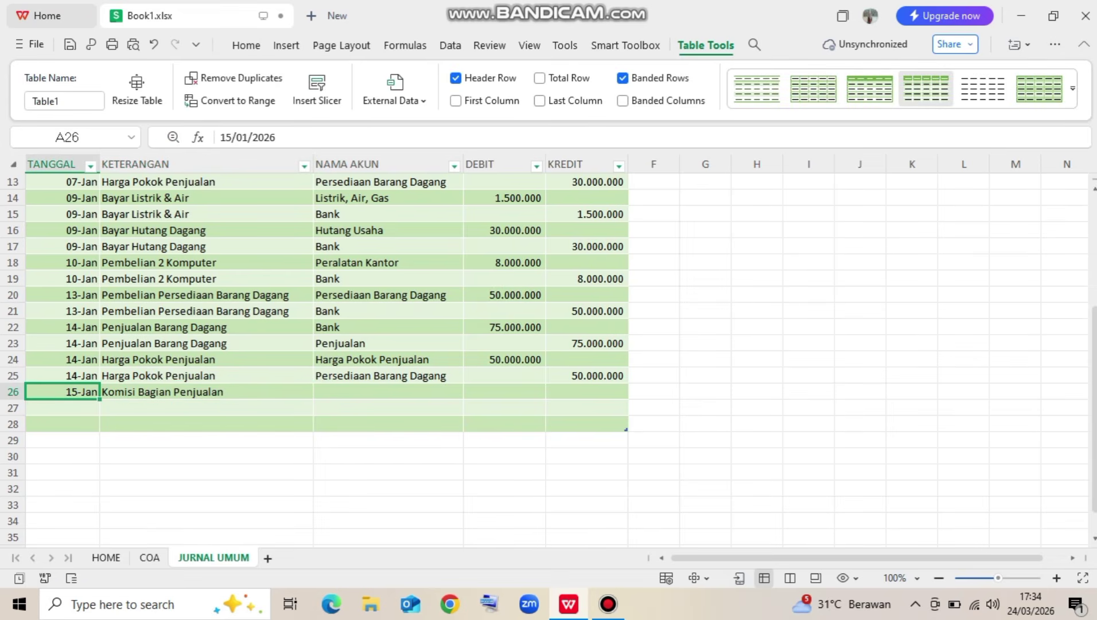
pyautogui.hotkey('shift', 'Right')
pyautogui.hotkey('ctrl', 'c')
pyautogui.press('Down')
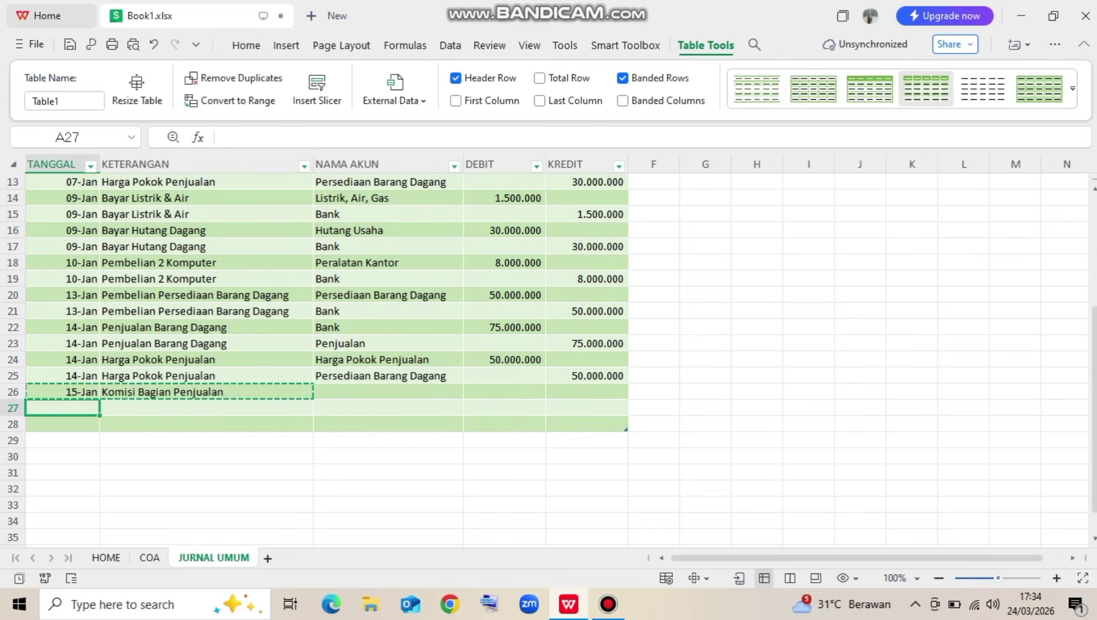
pyautogui.hotkey('ctrl', 'v')
# Choose Komisi Penjualan as the account name in C26 for the 15 January commission
pyautogui.press('Right')
pyautogui.press('Right')
pyautogui.press('Up')
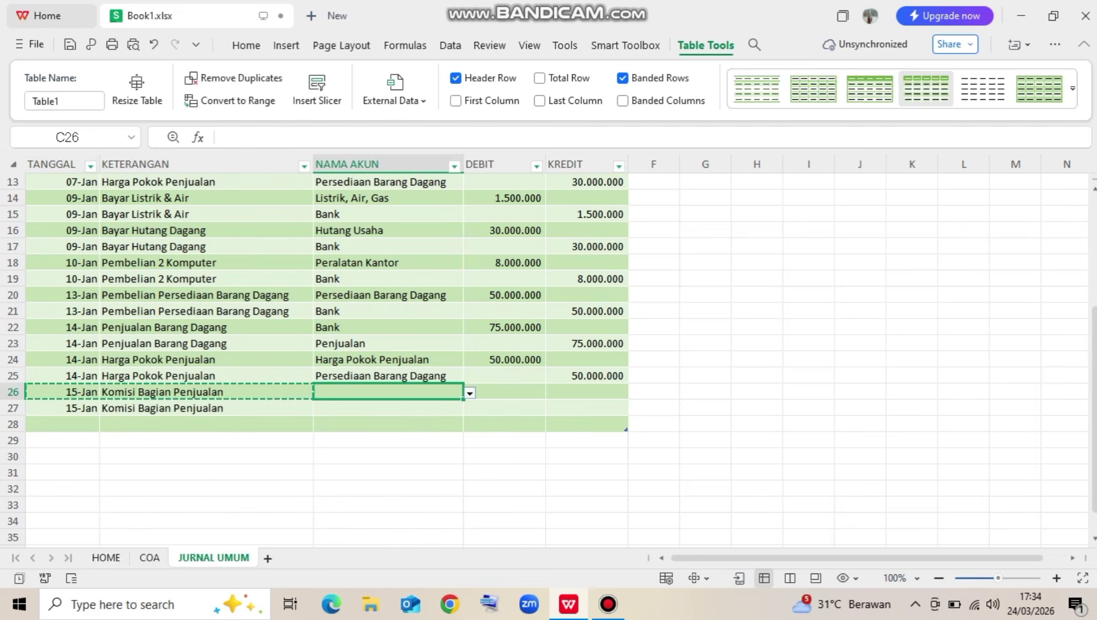
pyautogui.hotkey('alt', 'Down')
pyautogui.press('pagedown')
pyautogui.press('pagedown')
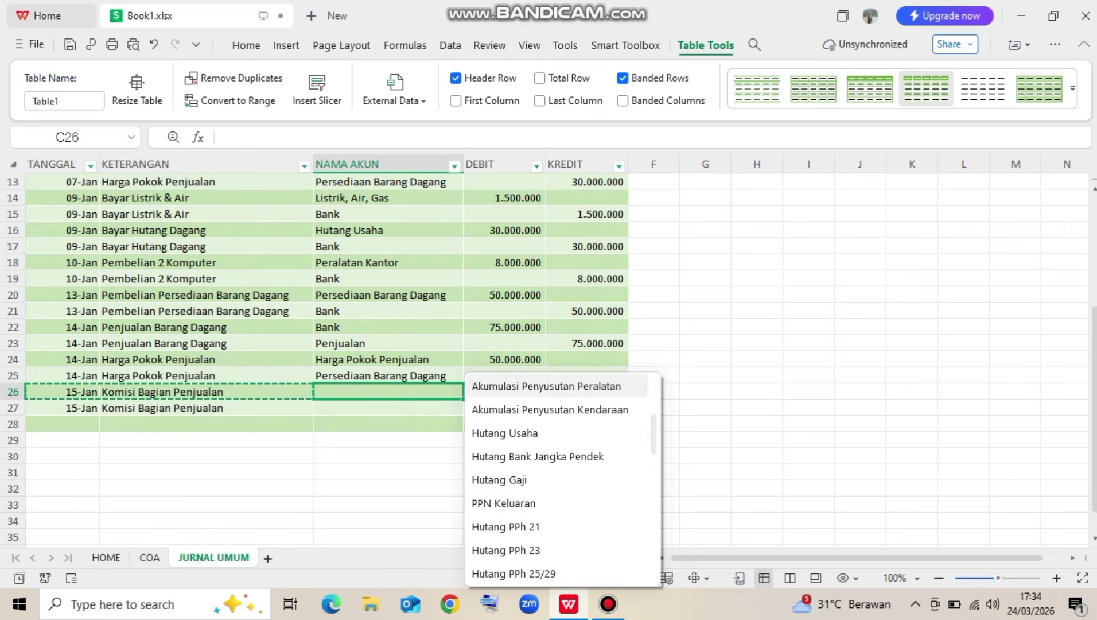
pyautogui.press('Down')
pyautogui.press('Down')
pyautogui.press('Down')
pyautogui.press('Down')
pyautogui.press('Down')
pyautogui.press('Down')
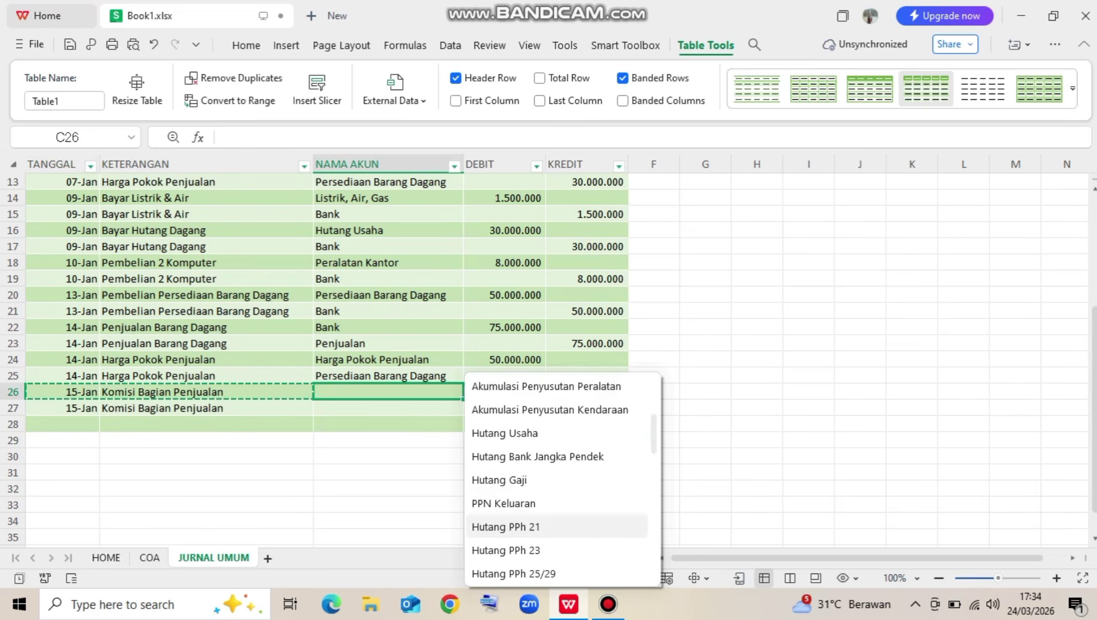
pyautogui.scroll(-1, 562, 479)
pyautogui.press('Down')
pyautogui.press('Down')
pyautogui.press('Down')
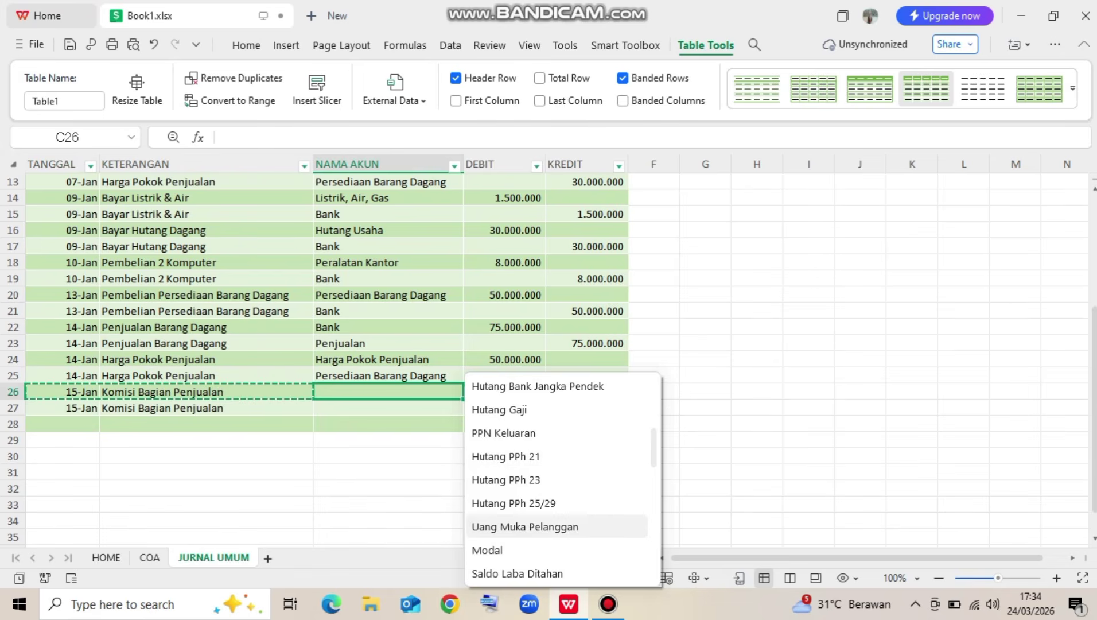
pyautogui.scroll(-2, 562, 526)
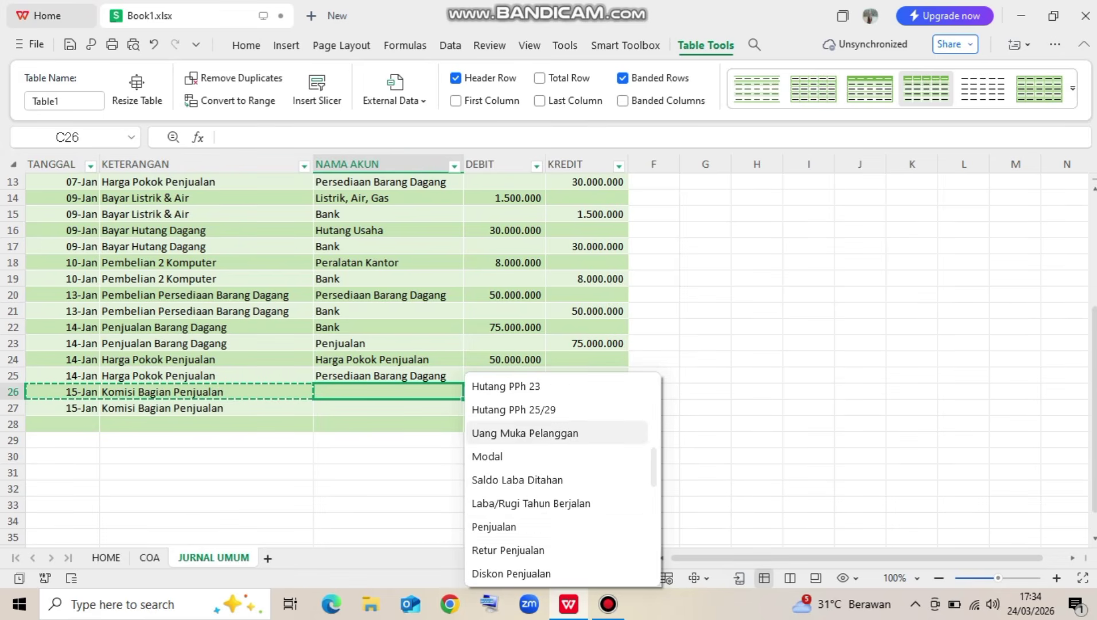
pyautogui.scroll(-1, 557, 479)
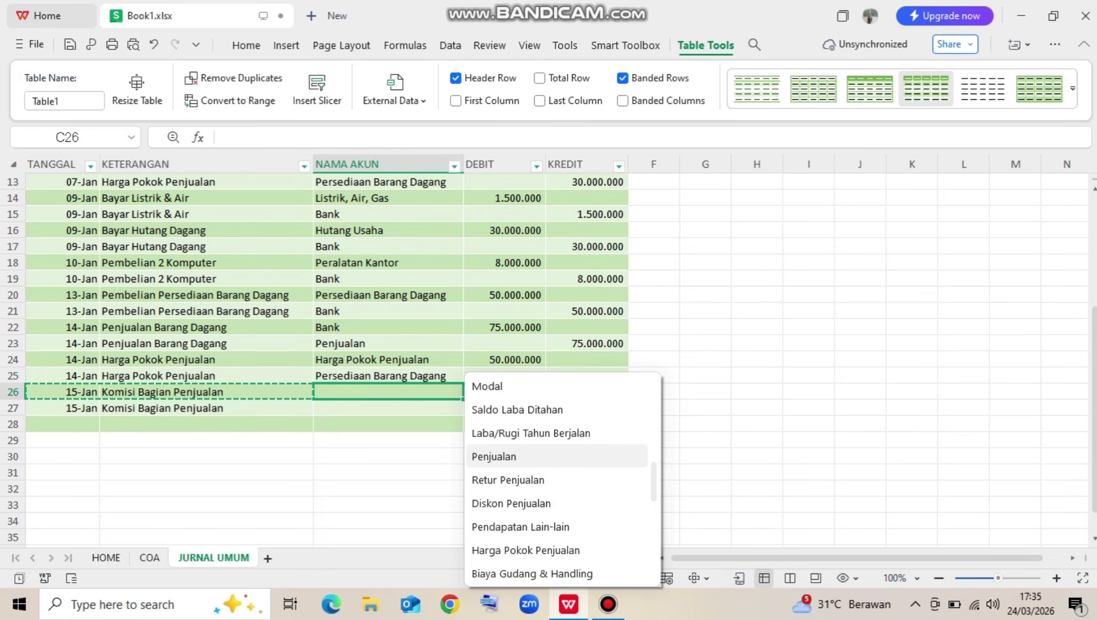
pyautogui.scroll(-1, 562, 481)
pyautogui.press('Down')
pyautogui.press('Down')
pyautogui.press('Down')
pyautogui.press('Down')
pyautogui.press('Down')
pyautogui.press('Down')
pyautogui.press('Down')
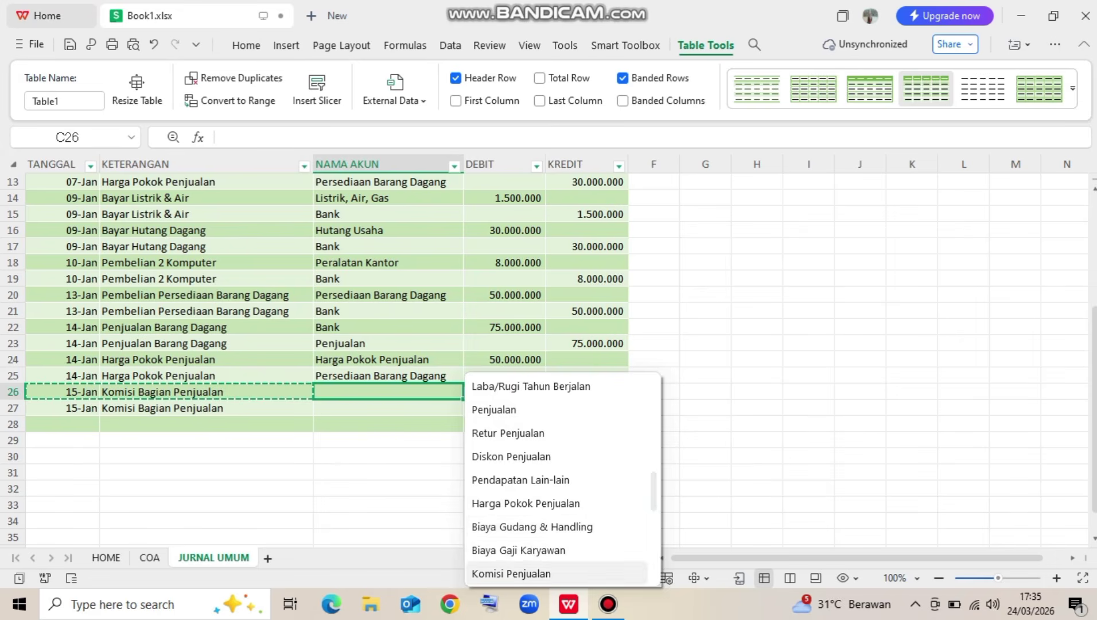
pyautogui.press('Return')
# Choose Bank as the account name in C27 for the commission's second line
pyautogui.click(401, 408)
pyautogui.click(469, 409)
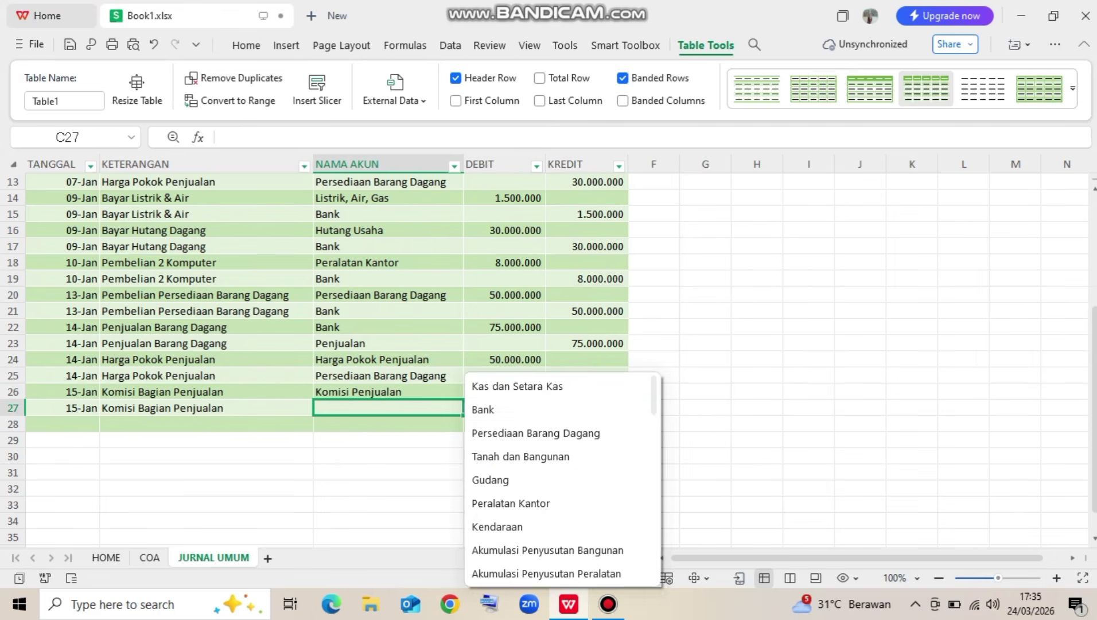
pyautogui.click(483, 410)
# Enter a debit of 2.000.000 in D26 for Komisi Penjualan and copy it to the Bank line's credit cell E27
pyautogui.click(505, 392)
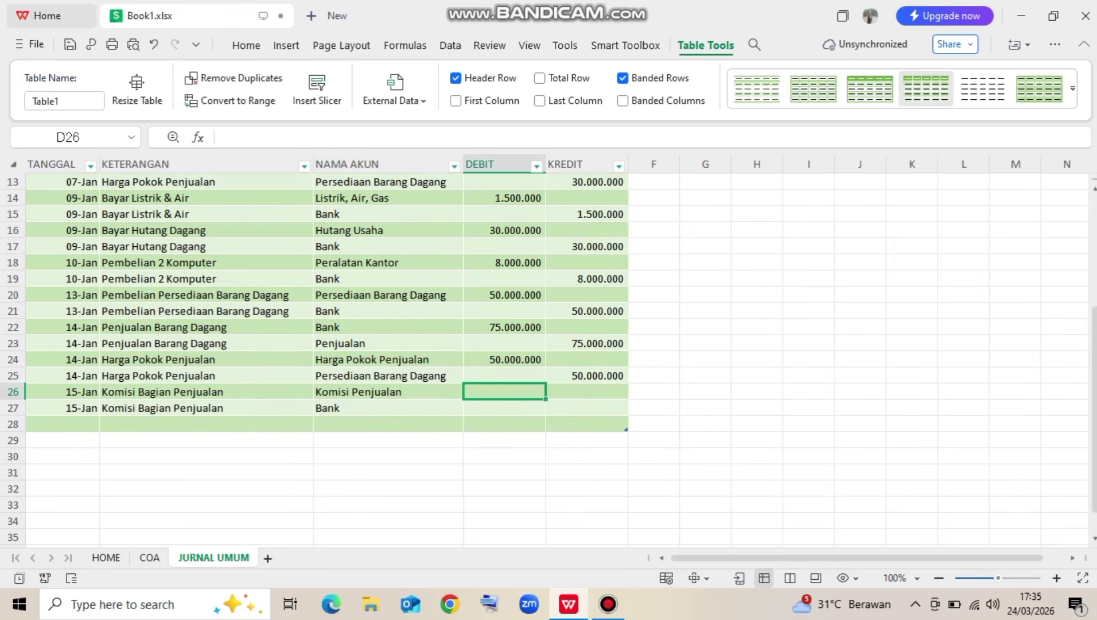
pyautogui.write('2000000')
pyautogui.press('Return')
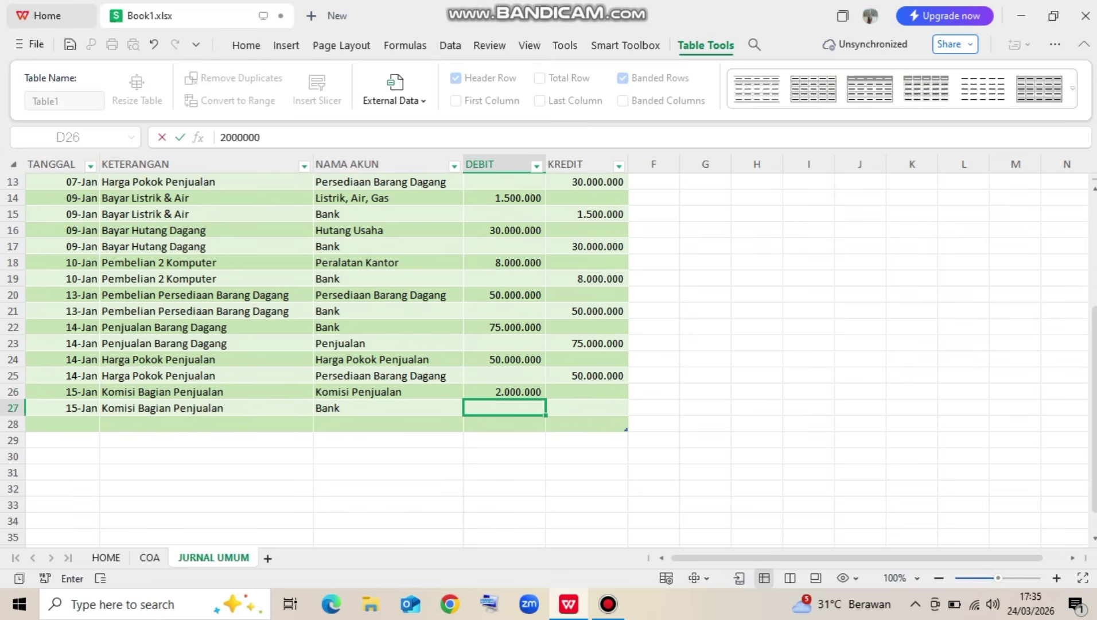
pyautogui.click(504, 391)
pyautogui.press('Down')
pyautogui.press('Right')
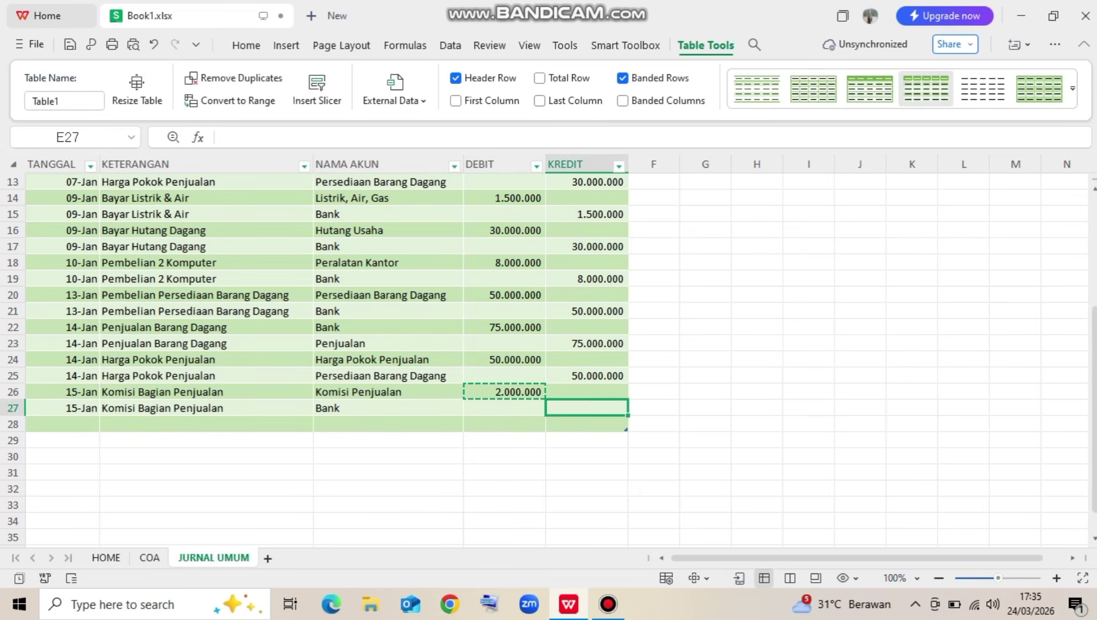
pyautogui.hotkey('ctrl', 'v')
# Extend the journal table down to row 36 and enter the date 17/1 in A28
pyautogui.press('Down')
pyautogui.press('Left')
pyautogui.press('Left')
pyautogui.press('Left')
pyautogui.press('Left')
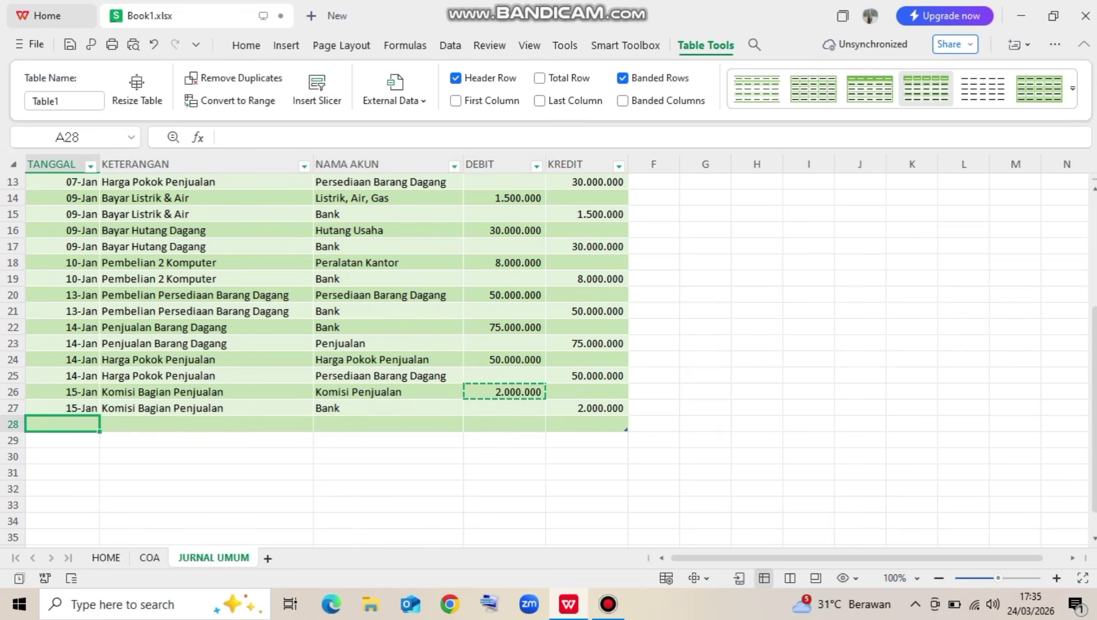
pyautogui.moveTo(626, 429); pyautogui.dragTo(626, 543)
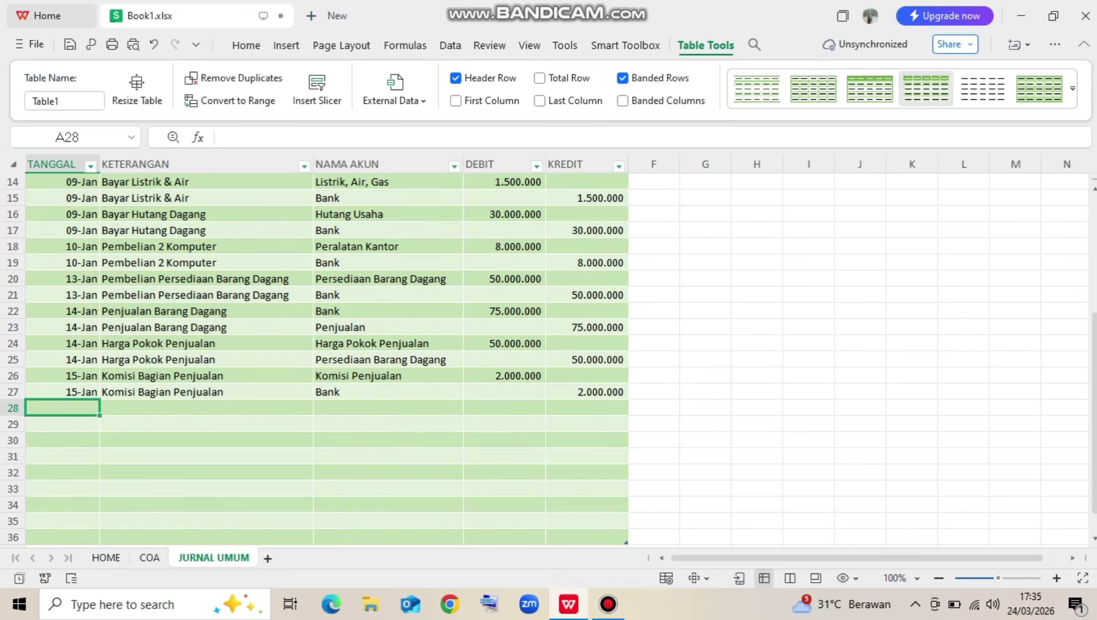
pyautogui.scroll(-2, 327, 356)
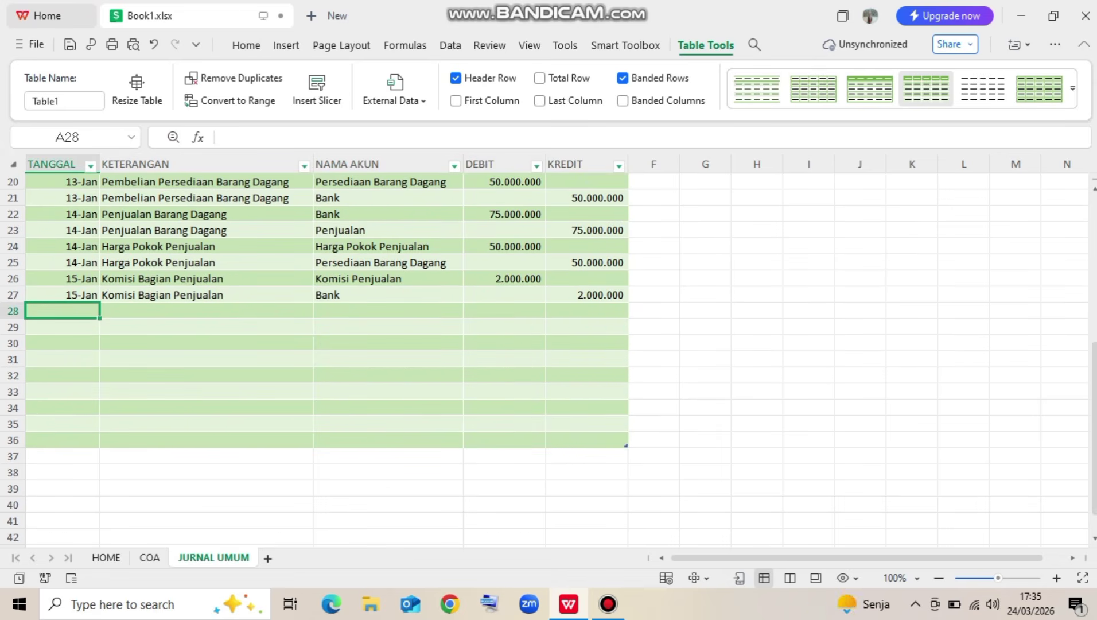
pyautogui.write('17/1')
pyautogui.press('Return')
pyautogui.press('Up')
pyautogui.press('Right')
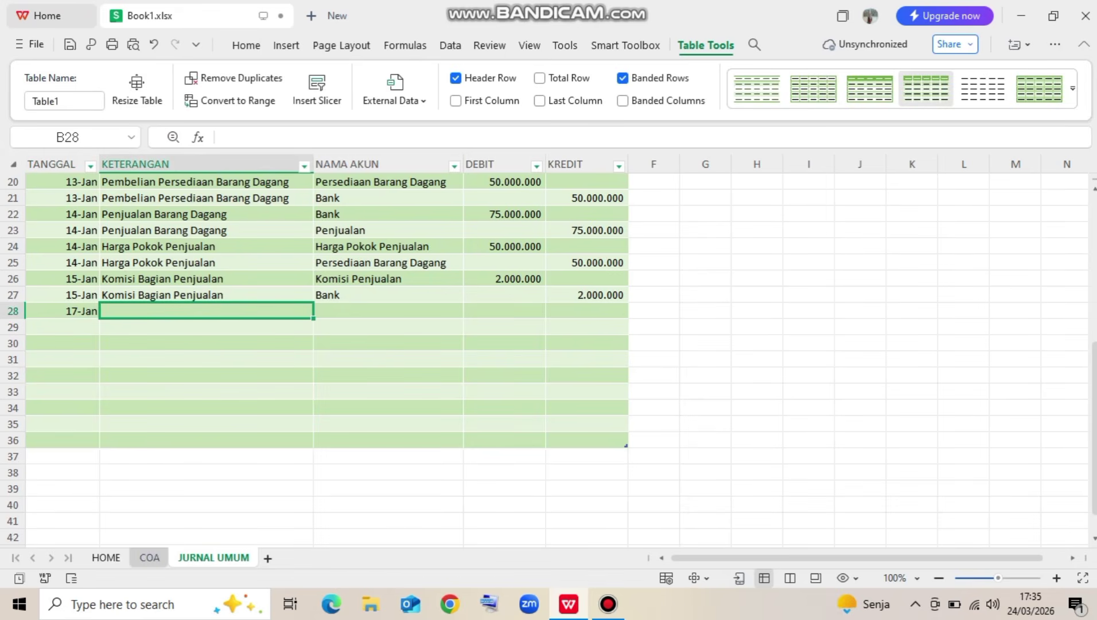
# Check the account names on the COA sheet, then enter the description Biaya Sewa Gudang in B28 of JURNAL UMUM
pyautogui.click(149, 557)
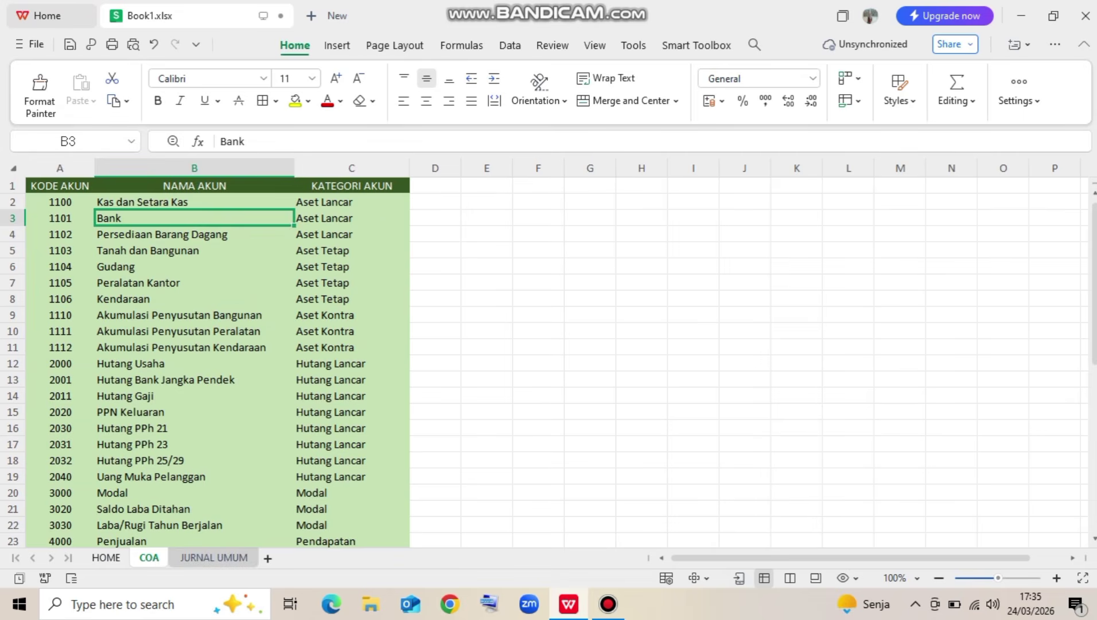
pyautogui.click(213, 557)
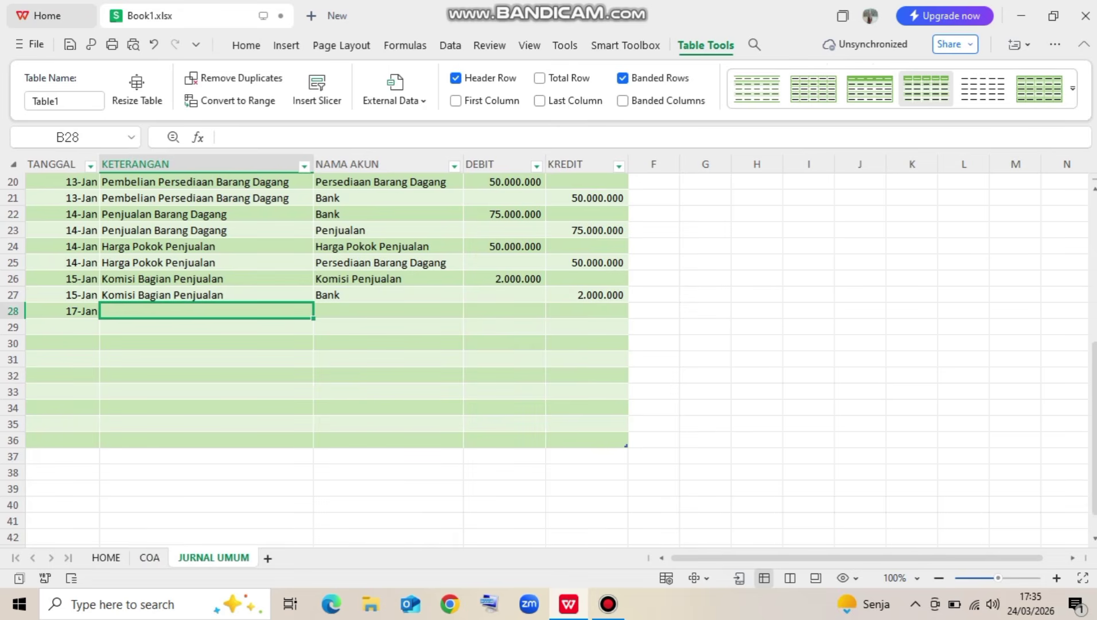
pyautogui.write('Biaya Sew')
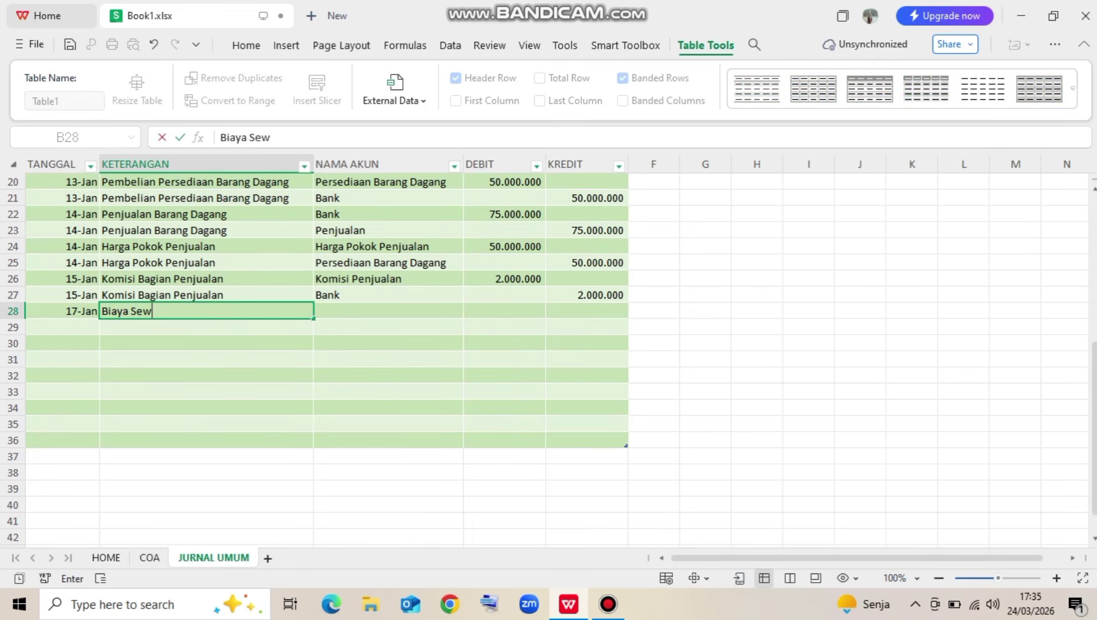
pyautogui.write('a Gudang')
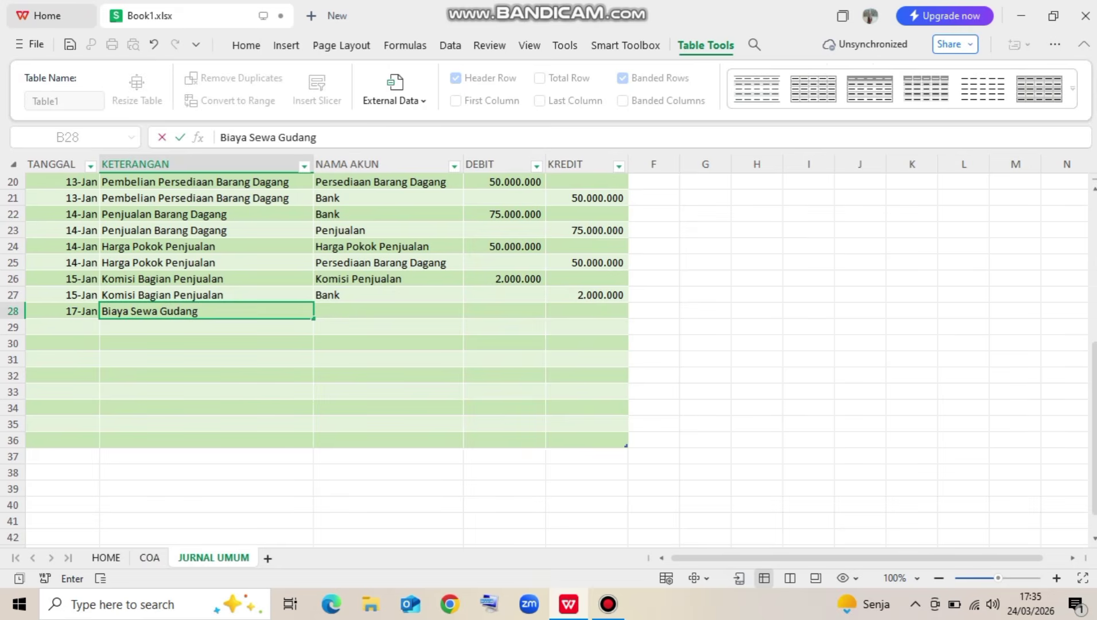
pyautogui.press('Return')
# Copy the 17 January date and Biaya Sewa Gudang description from row 28 to row 29
pyautogui.press('Up')
pyautogui.press('Left')
pyautogui.hotkey('shift', 'Right')
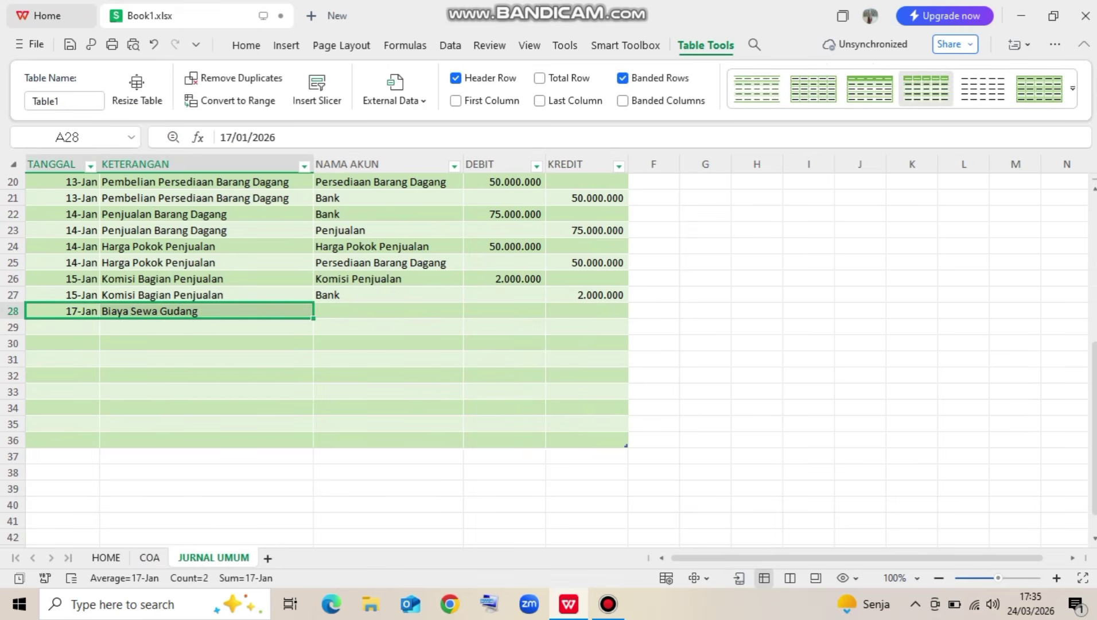
pyautogui.hotkey('ctrl', 'c')
pyautogui.press('Down')
pyautogui.hotkey('ctrl', 'v')
# Choose Biaya Gudang & Handling as the account name in C28 for the 17 January warehouse rent
pyautogui.press('Right')
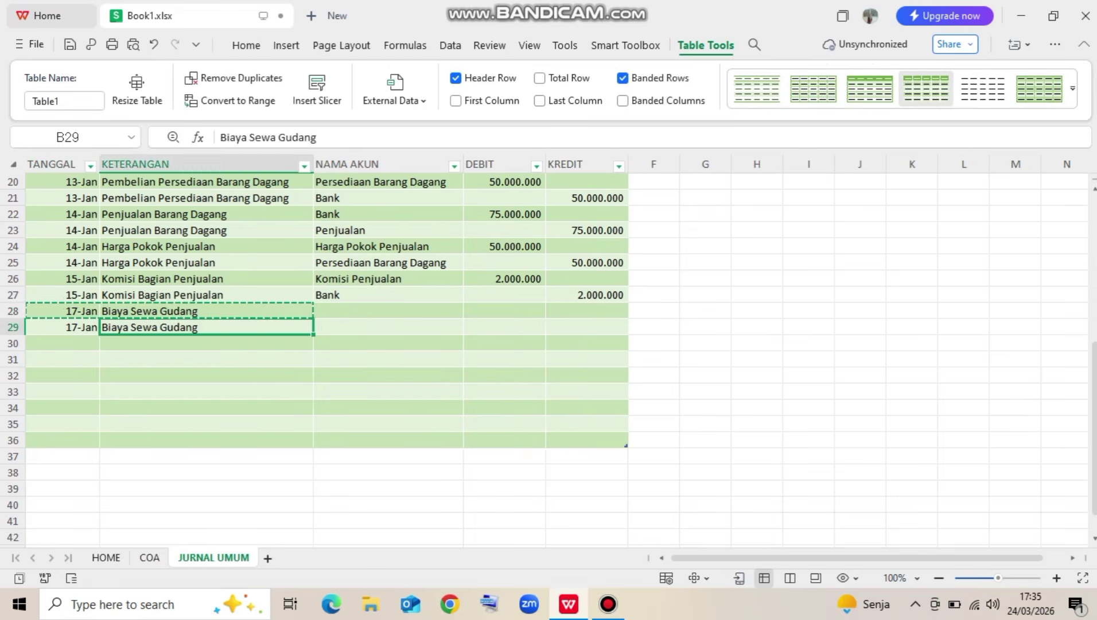
pyautogui.press('Right')
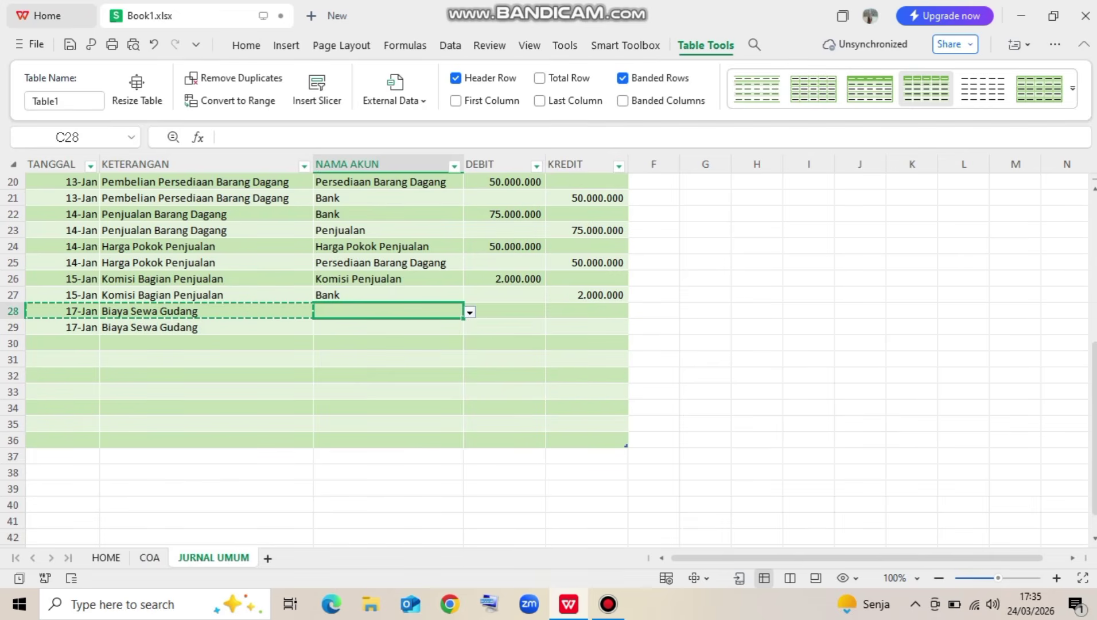
pyautogui.click(470, 312)
pyautogui.scroll(-4, 406, 428)
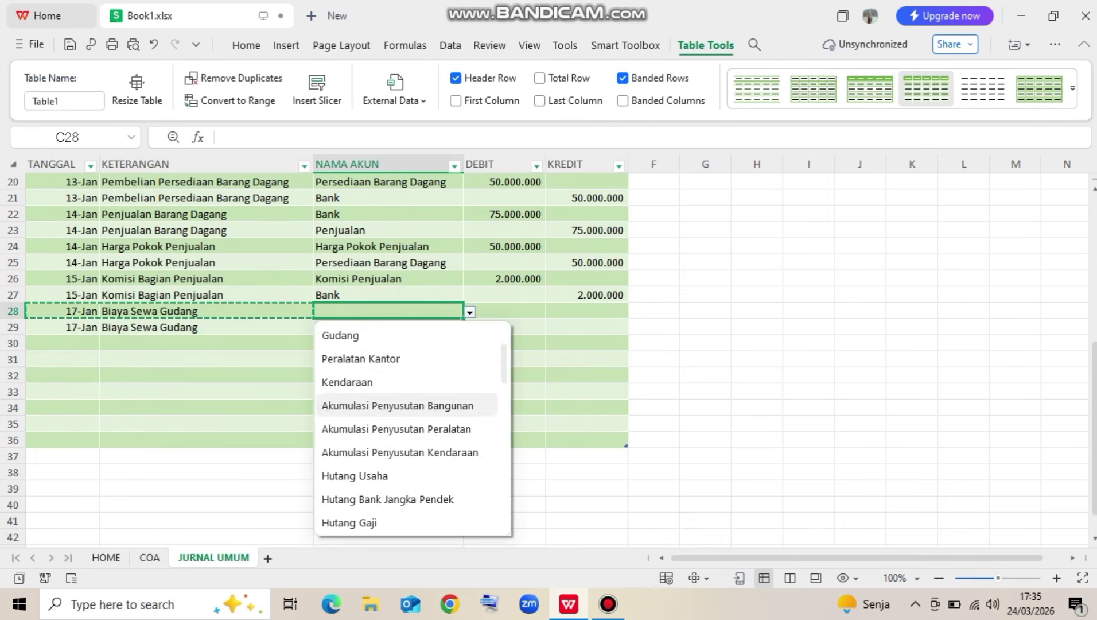
pyautogui.scroll(-6, 407, 429)
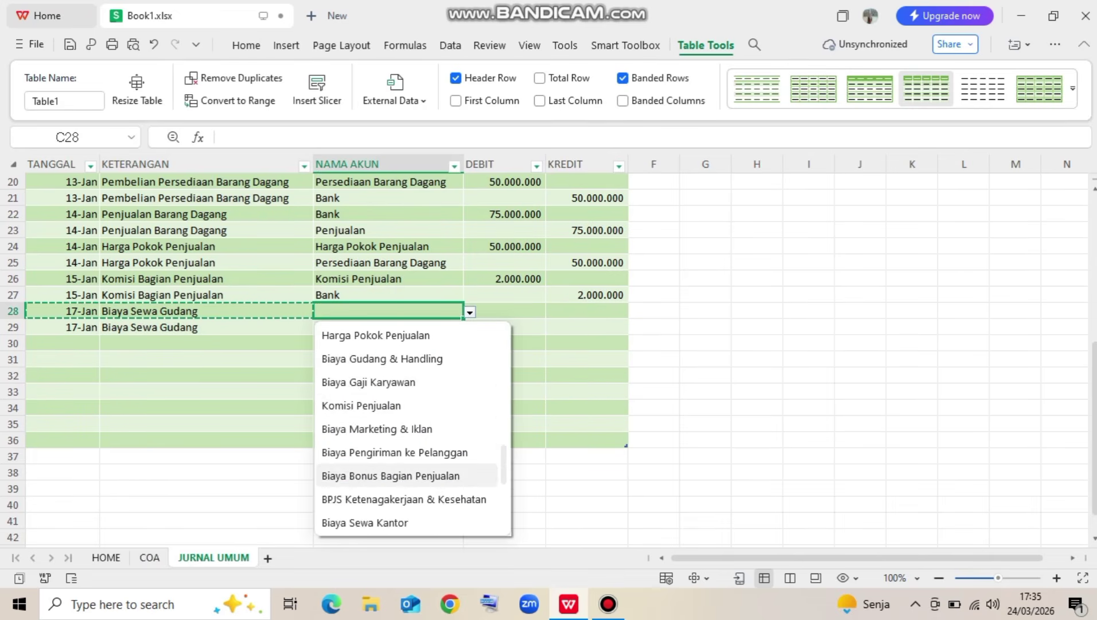
pyautogui.scroll(5, 407, 429)
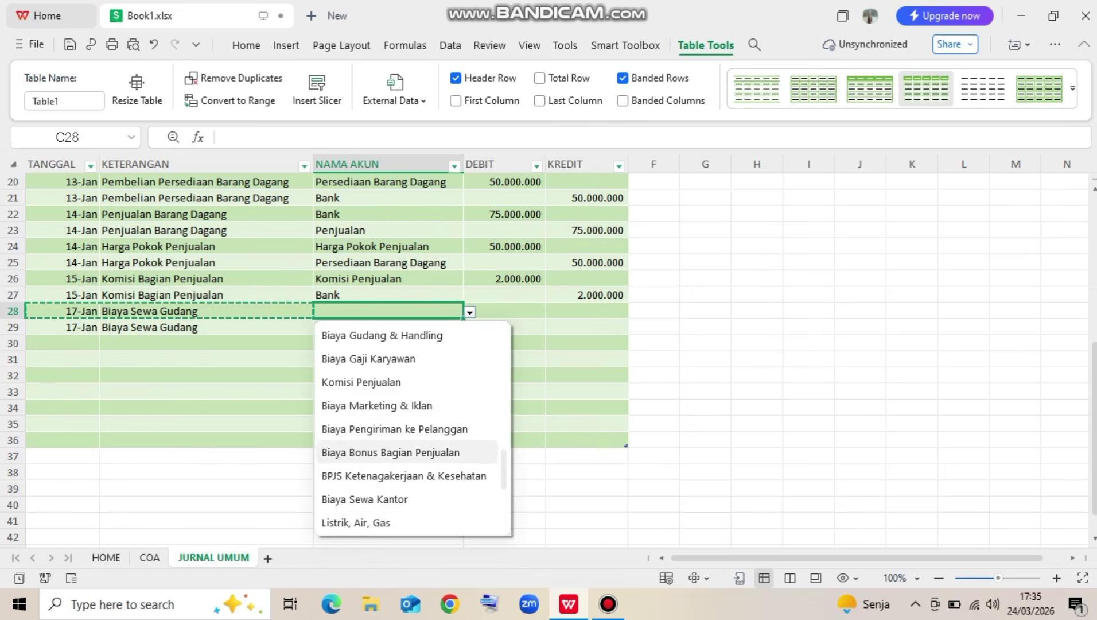
pyautogui.click(396, 358)
# Choose Bank as the account name in C29 for the warehouse rent's second line
pyautogui.click(388, 328)
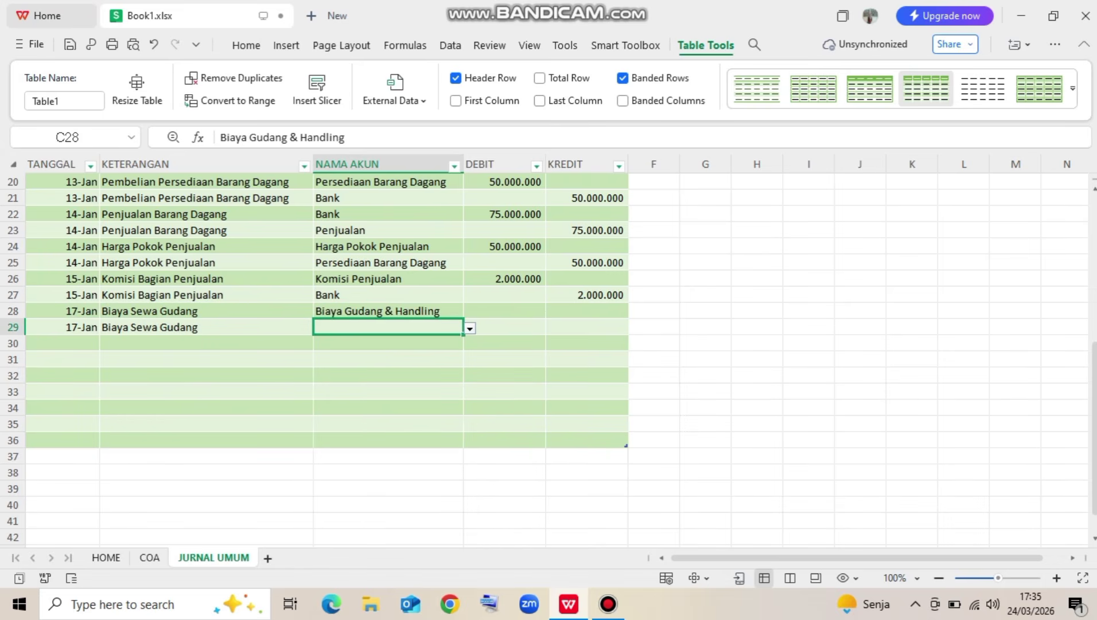
pyautogui.click(469, 327)
pyautogui.click(344, 374)
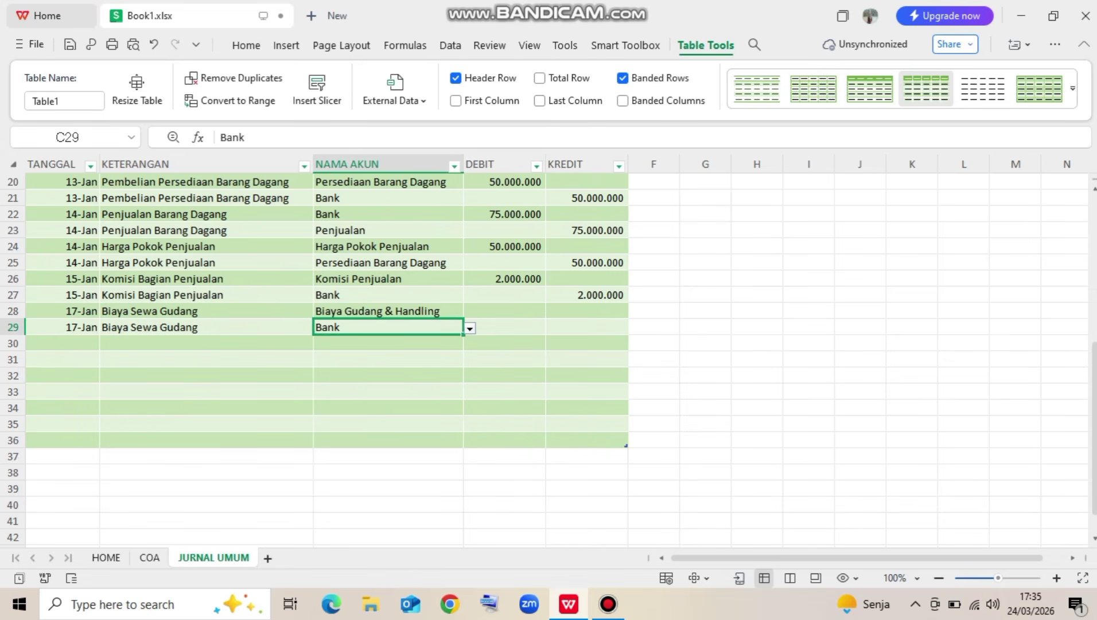
# Enter a debit of 10.000.000 in D28 for the warehouse rent and copy it to the Bank line's credit cell E29
pyautogui.click(504, 310)
pyautogui.write('10000000')
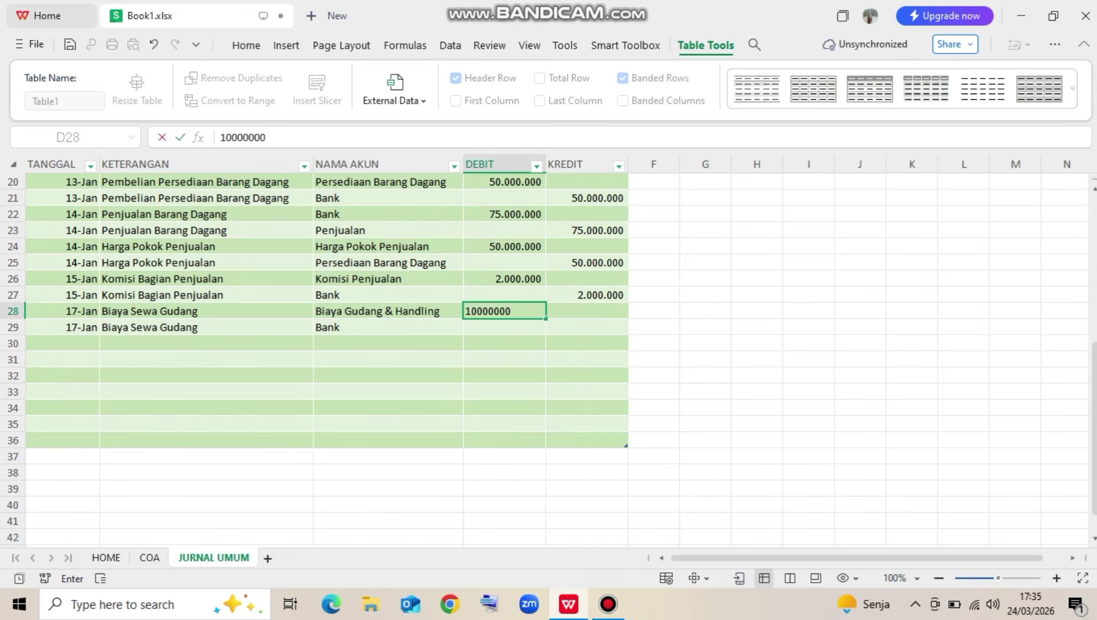
pyautogui.press('Return')
pyautogui.press('Up')
pyautogui.hotkey('ctrl', 'c')
pyautogui.press('Down')
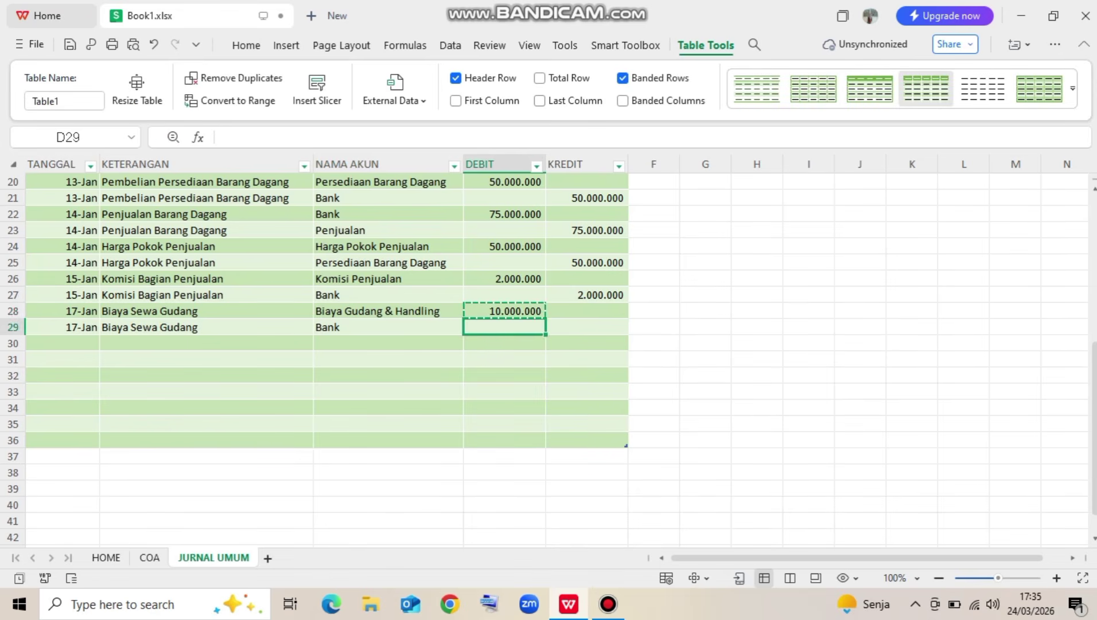
pyautogui.press('Right')
pyautogui.hotkey('ctrl', 'v')
# Enter the date 20 January 2026 in the TANGGAL cell A30 for the next journal entry
pyautogui.press('Down')
pyautogui.press('Left')
pyautogui.press('Left')
pyautogui.press('Left')
pyautogui.press('Left')
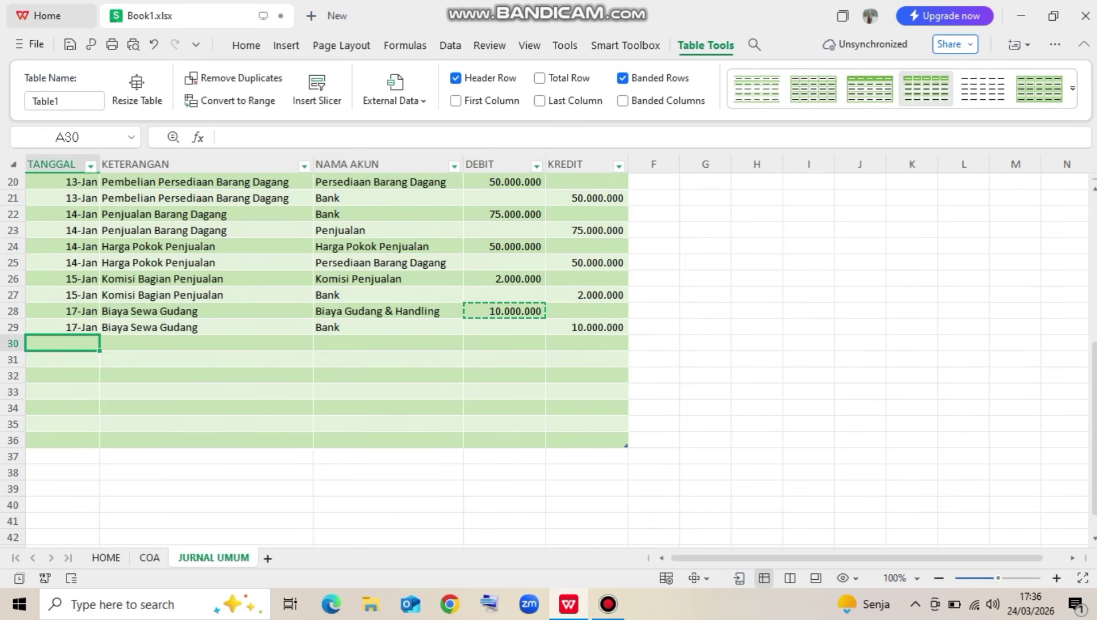
pyautogui.press('Up')
pyautogui.press('Down')
pyautogui.write('20/01/2026')
pyautogui.press('Return')
pyautogui.press('Up')
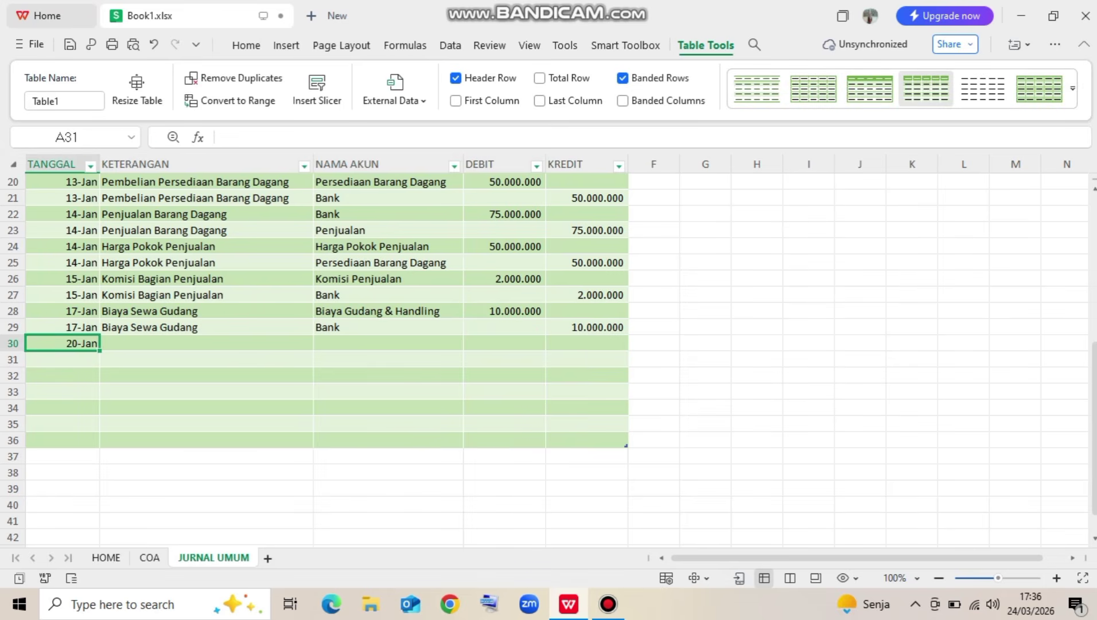
pyautogui.press('Right')
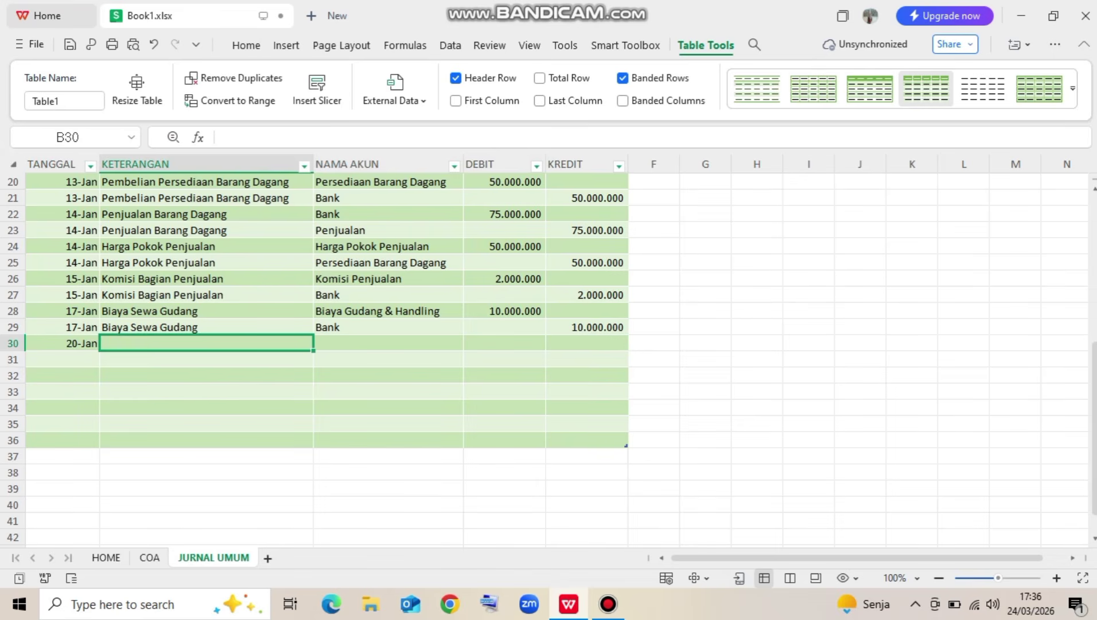
# Enter the description "Pembelian Persediaan Barang Dagang" for the 20-Jan entry in row 30
pyautogui.write('P')
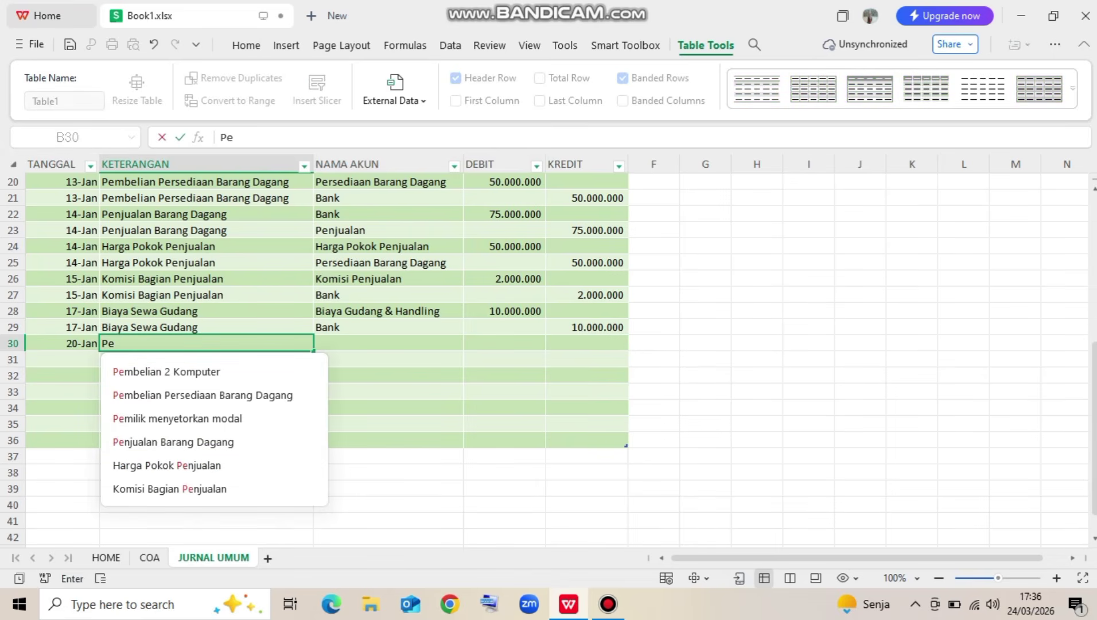
pyautogui.write('e')
pyautogui.press('Up')
pyautogui.press('Up')
pyautogui.press('Up')
pyautogui.press('Up')
pyautogui.press('Up')
pyautogui.press('Return')
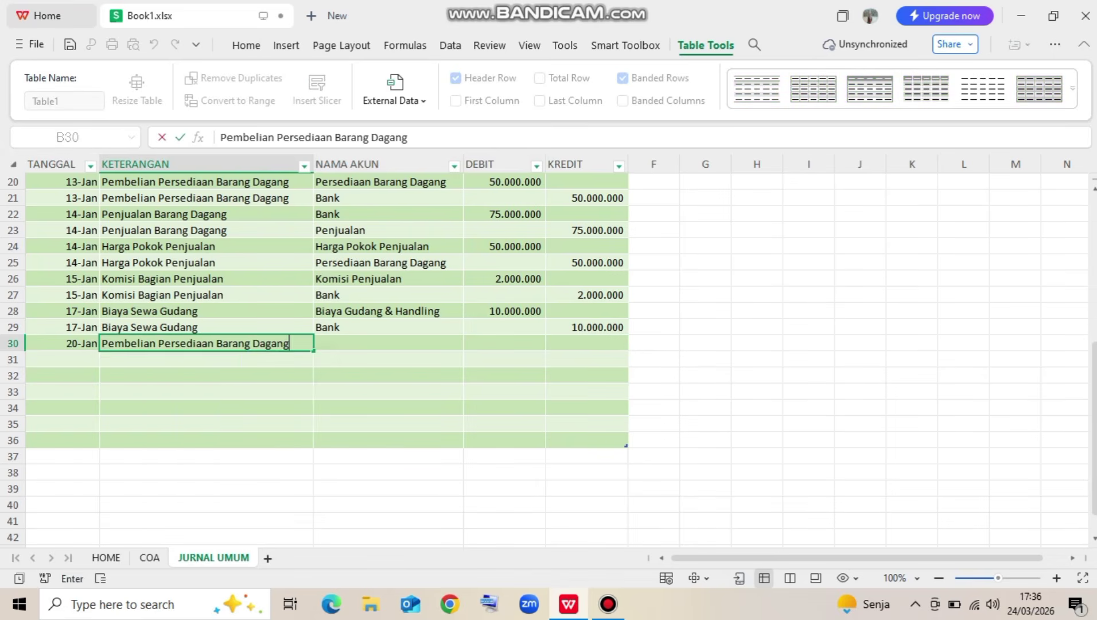
pyautogui.press('Right')
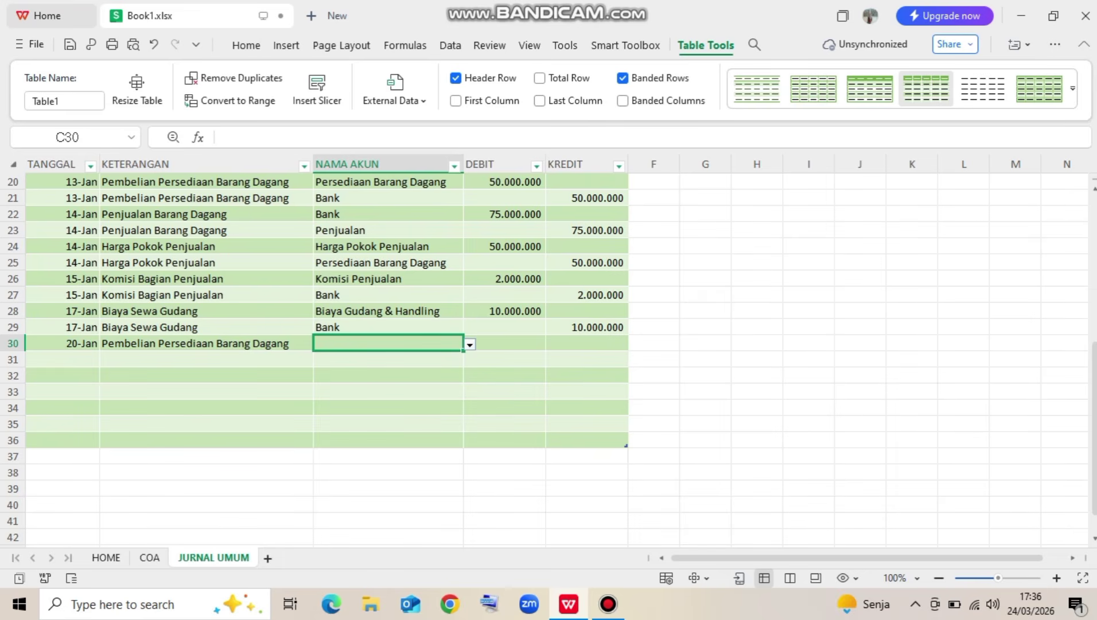
pyautogui.write('Po')
pyautogui.press('BackSpace')
pyautogui.press('BackSpace')
pyautogui.press('Return')
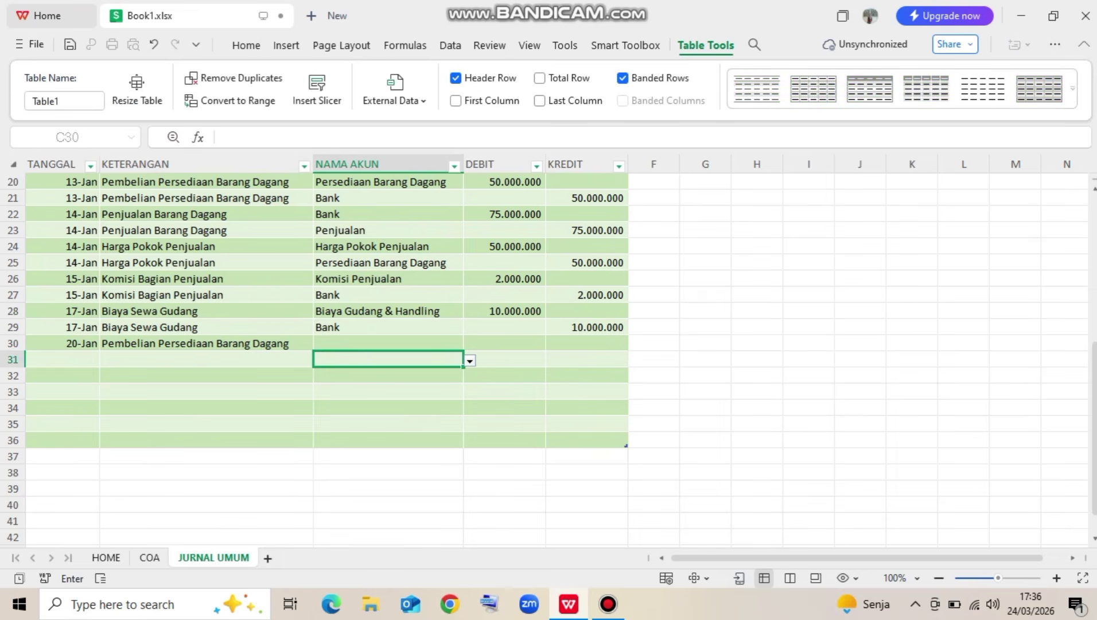
pyautogui.press('Up')
pyautogui.press('Up')
pyautogui.press('Down')
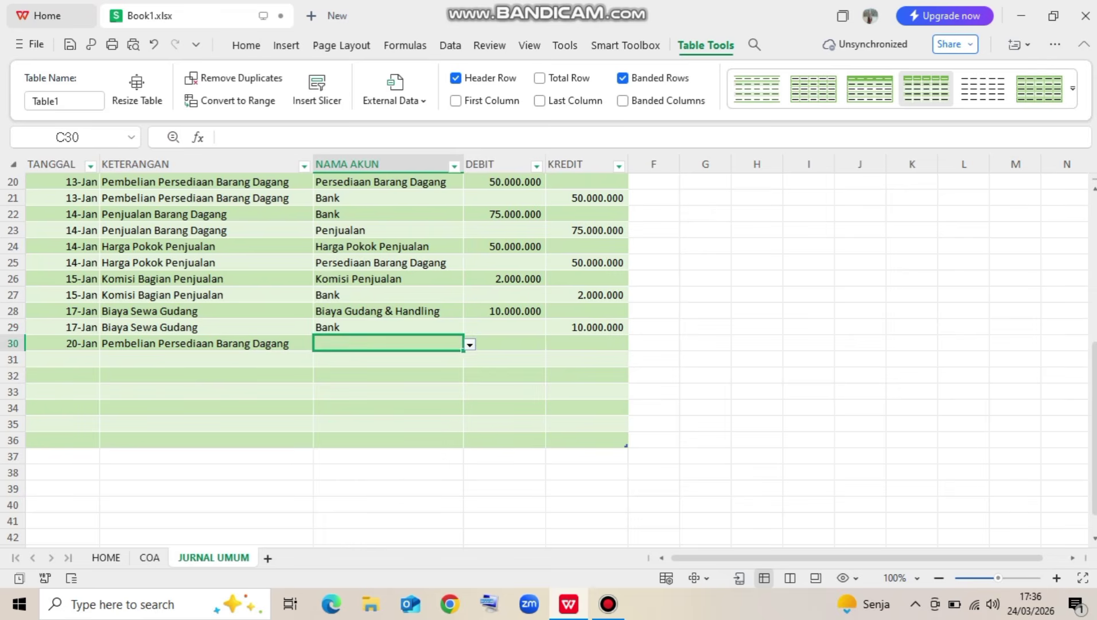
# Choose Persediaan Barang Dagang as the account name in row 30
pyautogui.hotkey('alt', 'Down')
pyautogui.press('Down')
pyautogui.press('Down')
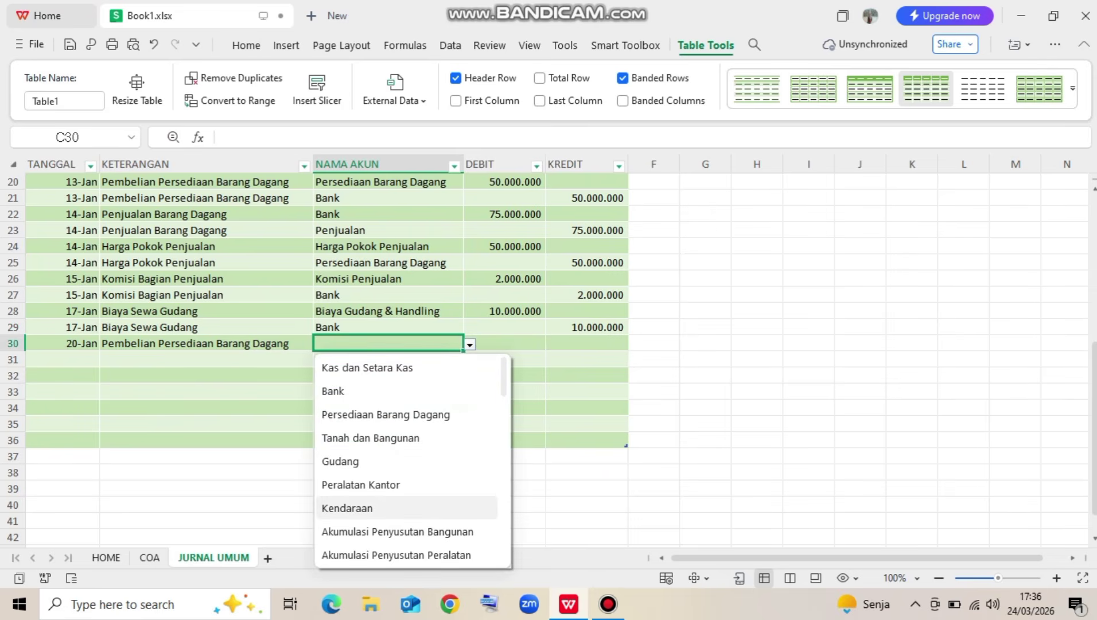
pyautogui.press('Down')
pyautogui.press('Down')
pyautogui.press('Down')
pyautogui.press('Up')
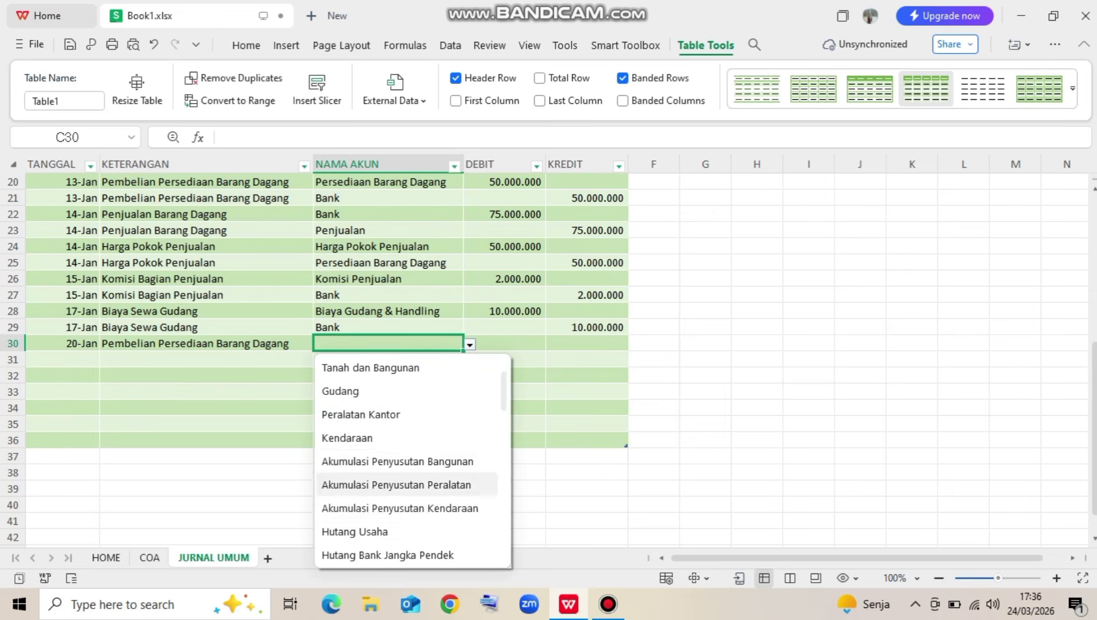
pyautogui.press('Up')
pyautogui.press('Up')
pyautogui.press('Up')
pyautogui.press('Up')
pyautogui.press('Up')
pyautogui.press('Up')
pyautogui.press('Return')
# Choose Hutang Usaha as the account name in row 31
pyautogui.press('Down')
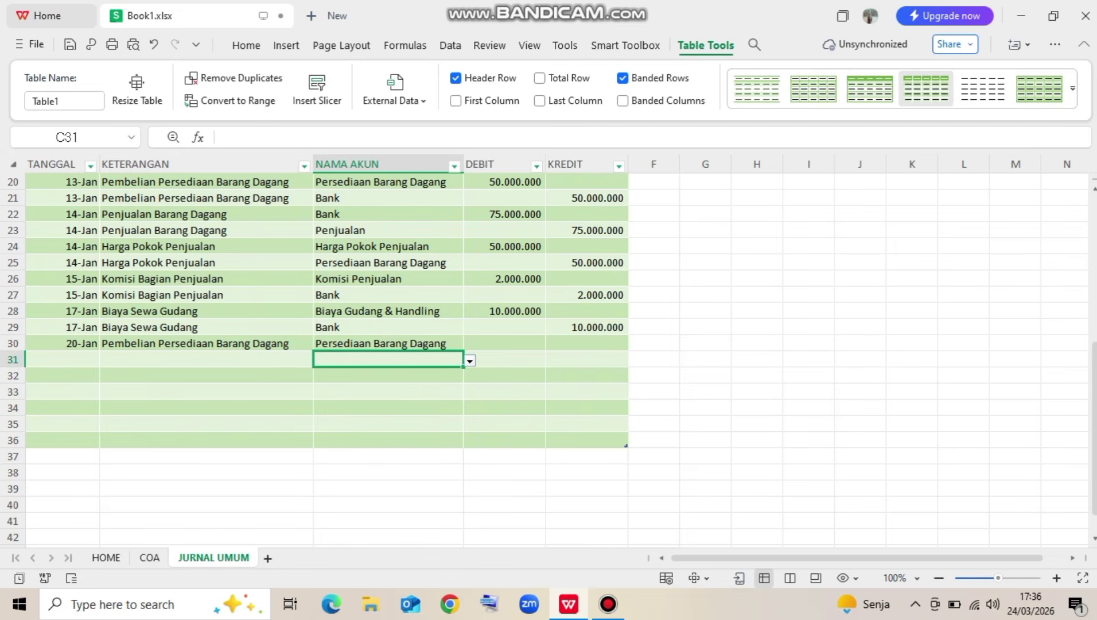
pyautogui.hotkey('alt', 'Down')
pyautogui.press('Down')
pyautogui.press('Down')
pyautogui.press('Down')
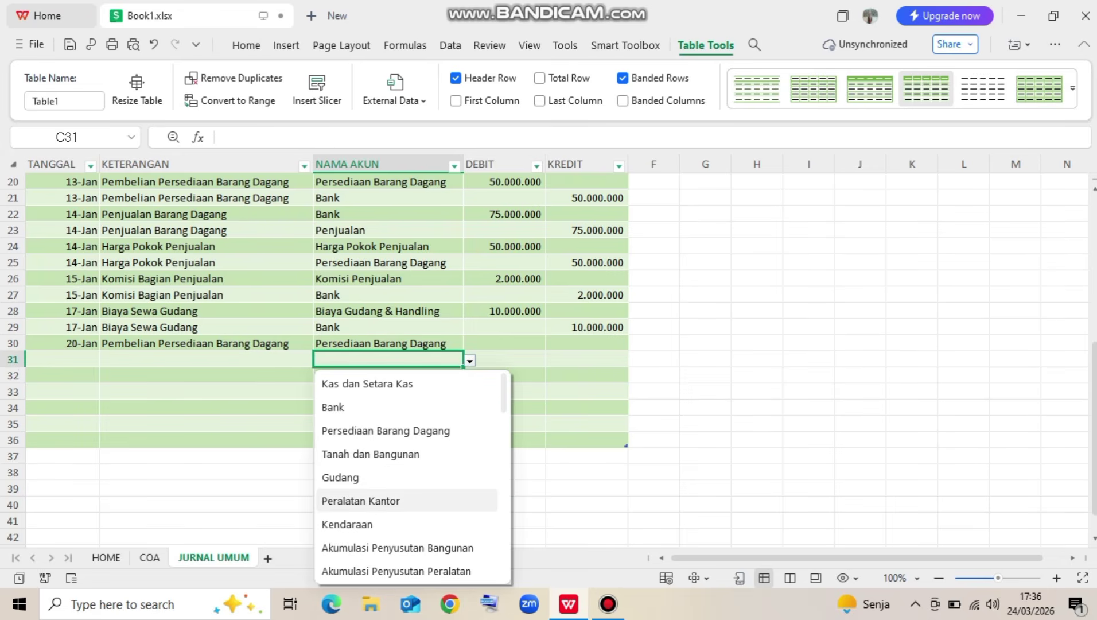
pyautogui.scroll(-3, 413, 500)
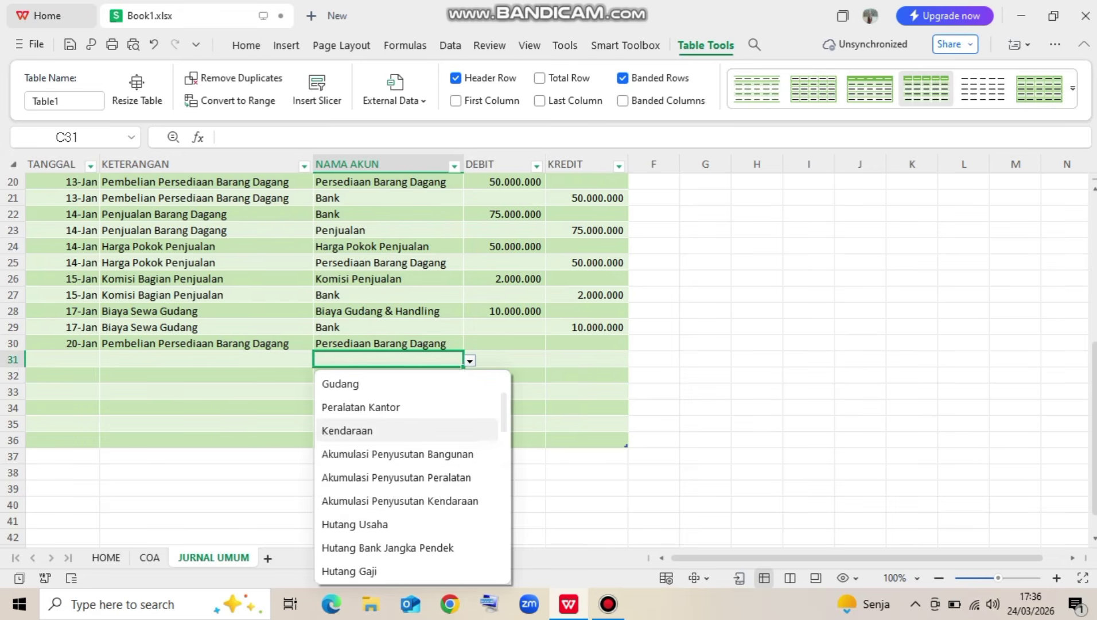
pyautogui.click(373, 430)
# Enter a debit of 90000000 in row 30 and copy it into the credit cell of the Hutang Usaha row below
pyautogui.click(505, 343)
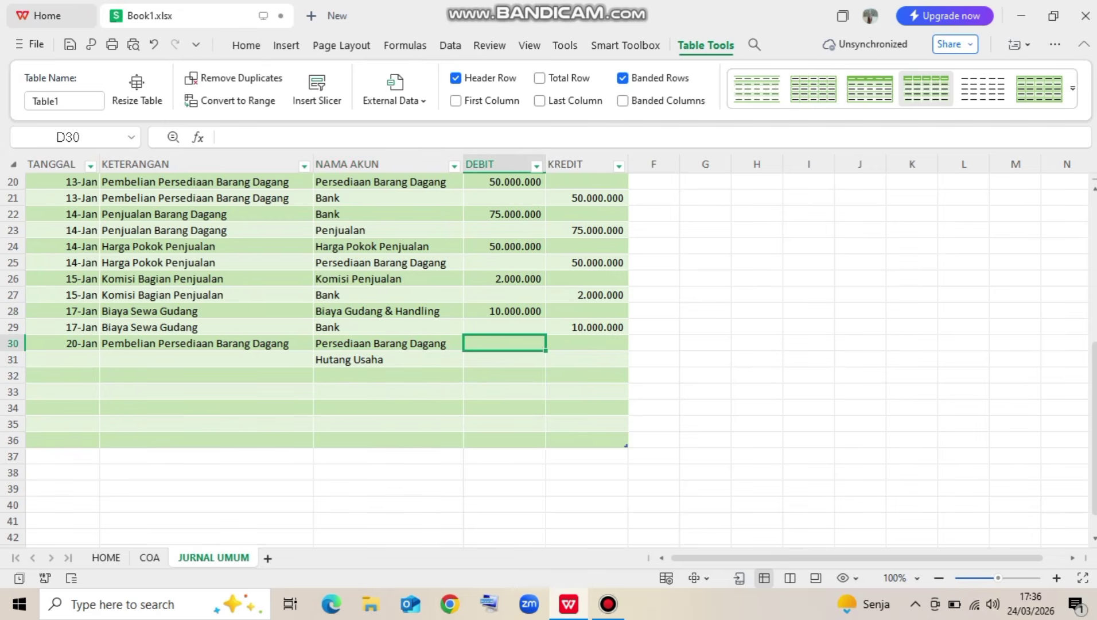
pyautogui.write('90000000')
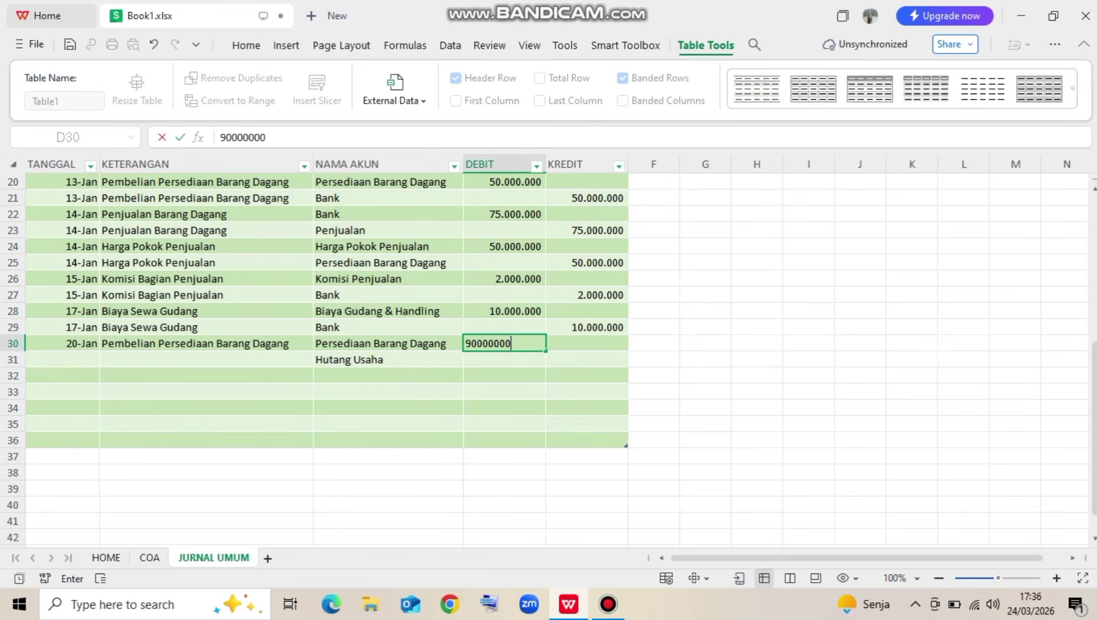
pyautogui.press('Return')
pyautogui.press('Up')
pyautogui.hotkey('ctrl', 'c')
pyautogui.press('Down')
pyautogui.press('Right')
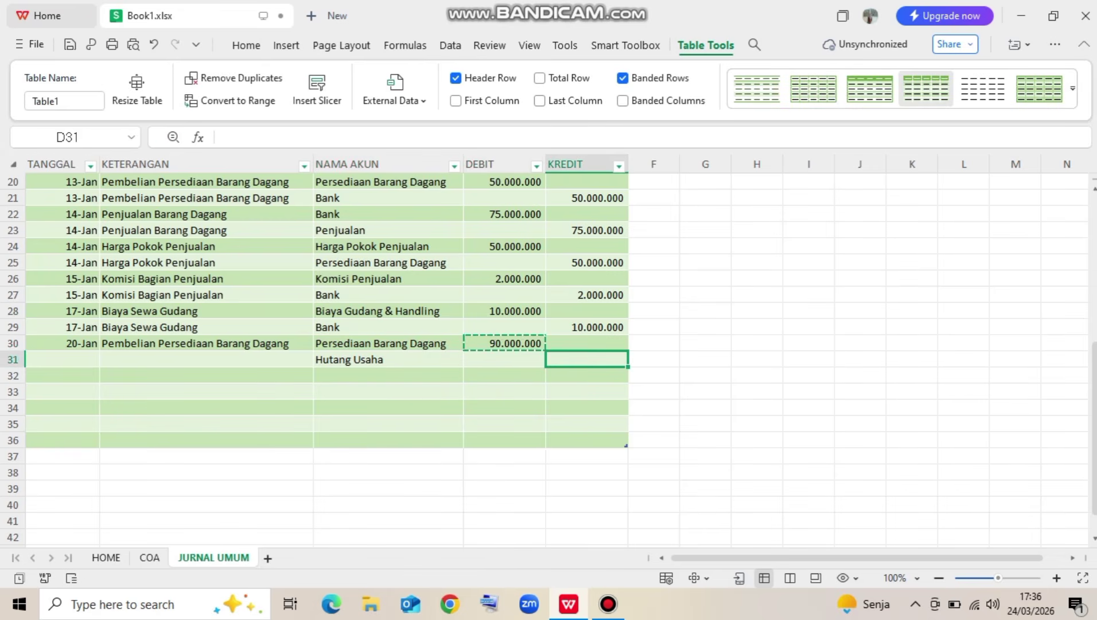
pyautogui.hotkey('ctrl', 'v')
# Copy the date and description of row 30 into row 31
pyautogui.press('Down')
pyautogui.press('Left')
pyautogui.press('Left')
pyautogui.press('Left')
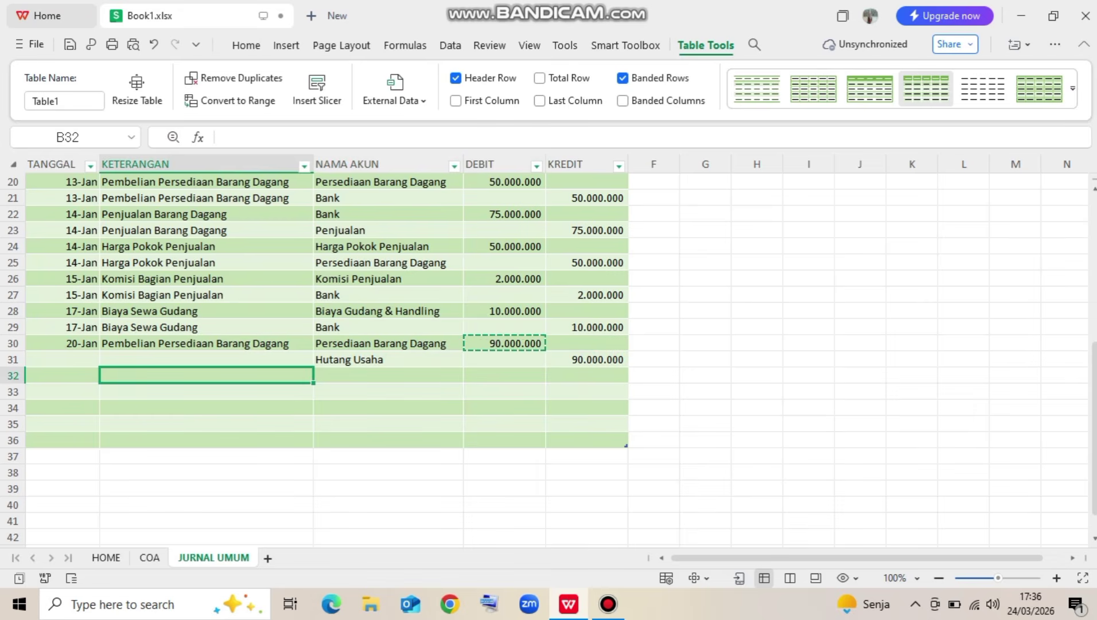
pyautogui.press('Up')
pyautogui.press('Up')
pyautogui.press('Left')
pyautogui.hotkey('shift', 'Right')
pyautogui.hotkey('ctrl', 'c')
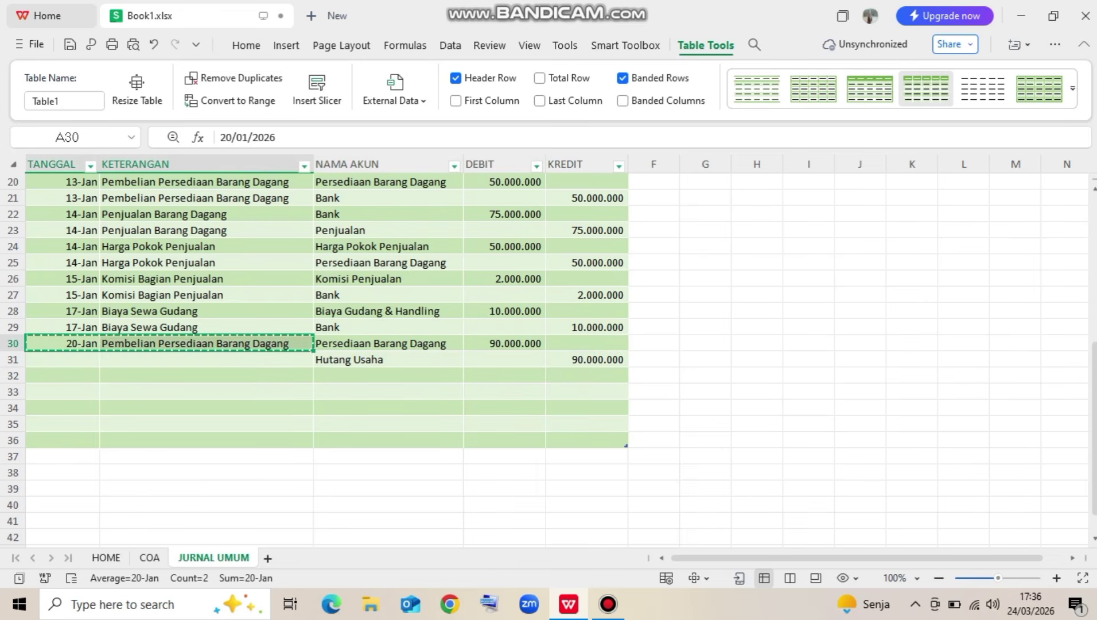
pyautogui.press('Down')
pyautogui.hotkey('ctrl', 'v')
# Start a new journal entry in row 32 with the date 21/1 and the description "Biaya Iklan"
pyautogui.press('Down')
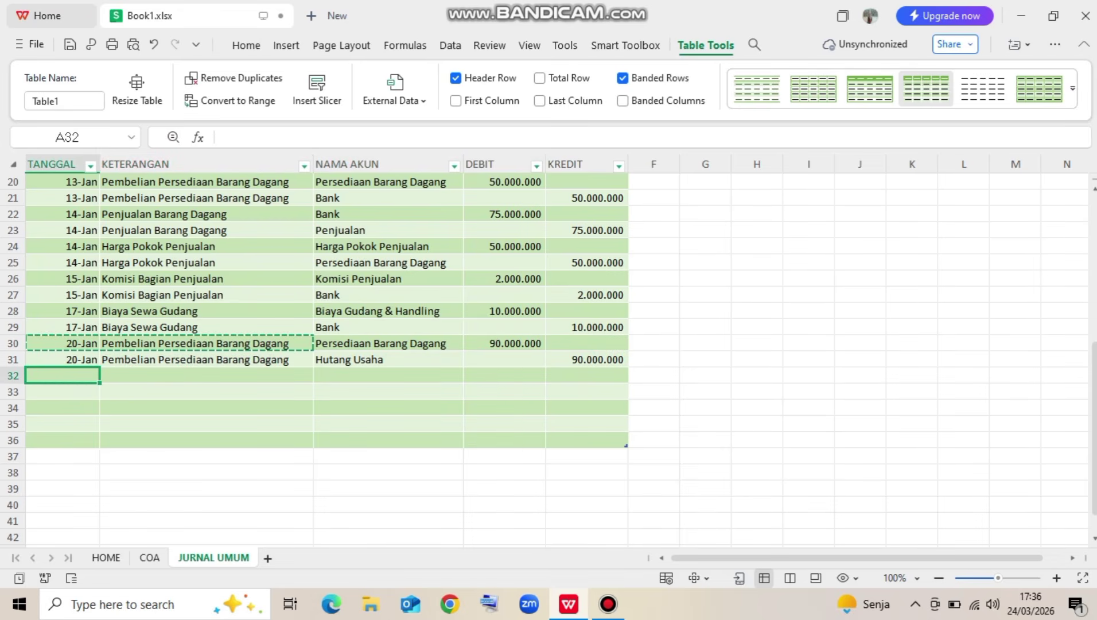
pyautogui.write('21/1')
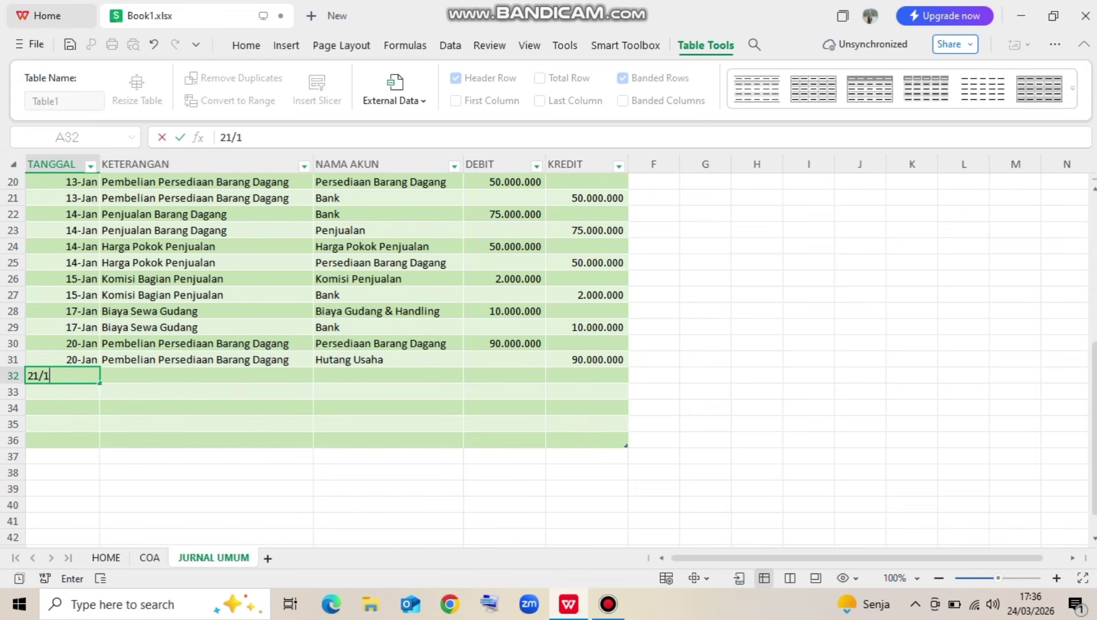
pyautogui.press('Return')
pyautogui.press('Up')
pyautogui.press('Right')
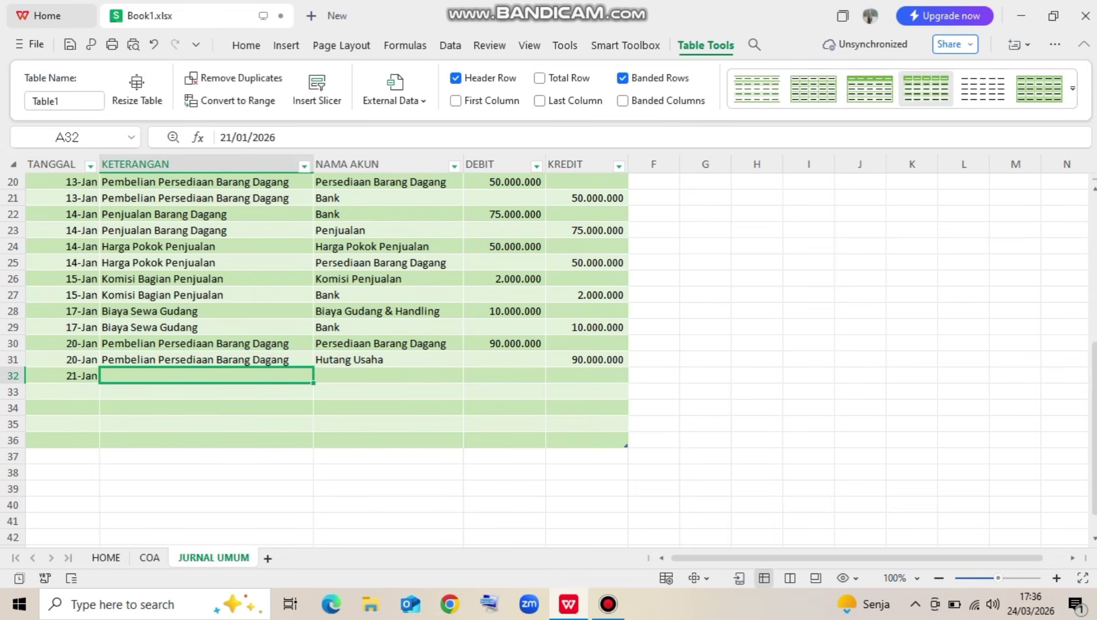
pyautogui.write('Biay')
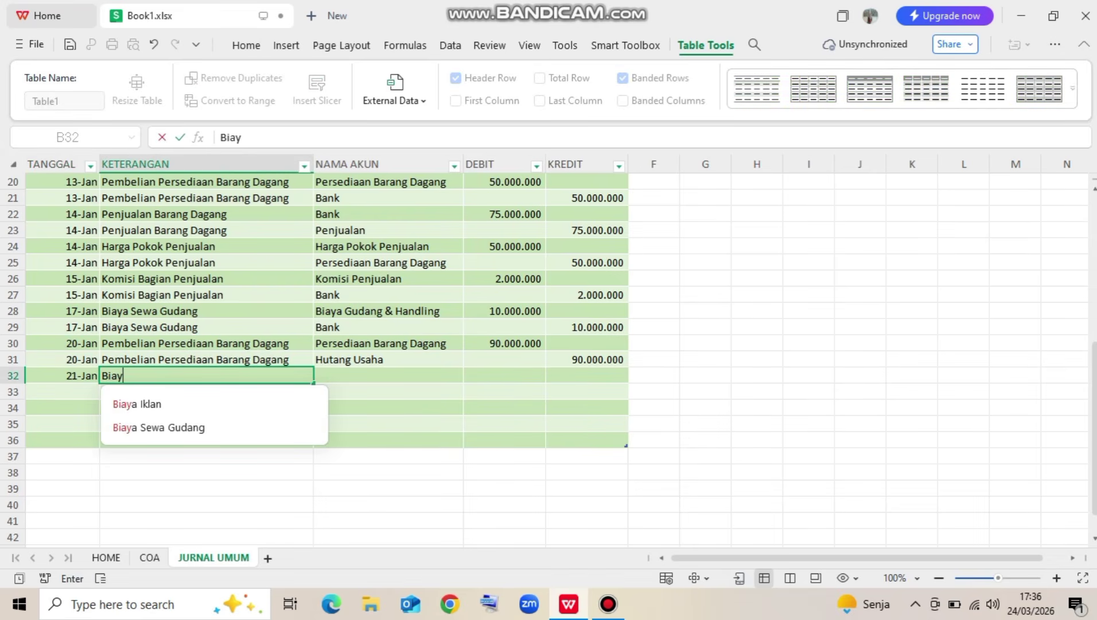
pyautogui.press('Down')
pyautogui.press('Return')
# Choose Biaya Marketing & Iklan as the account name in row 32
pyautogui.press('Right')
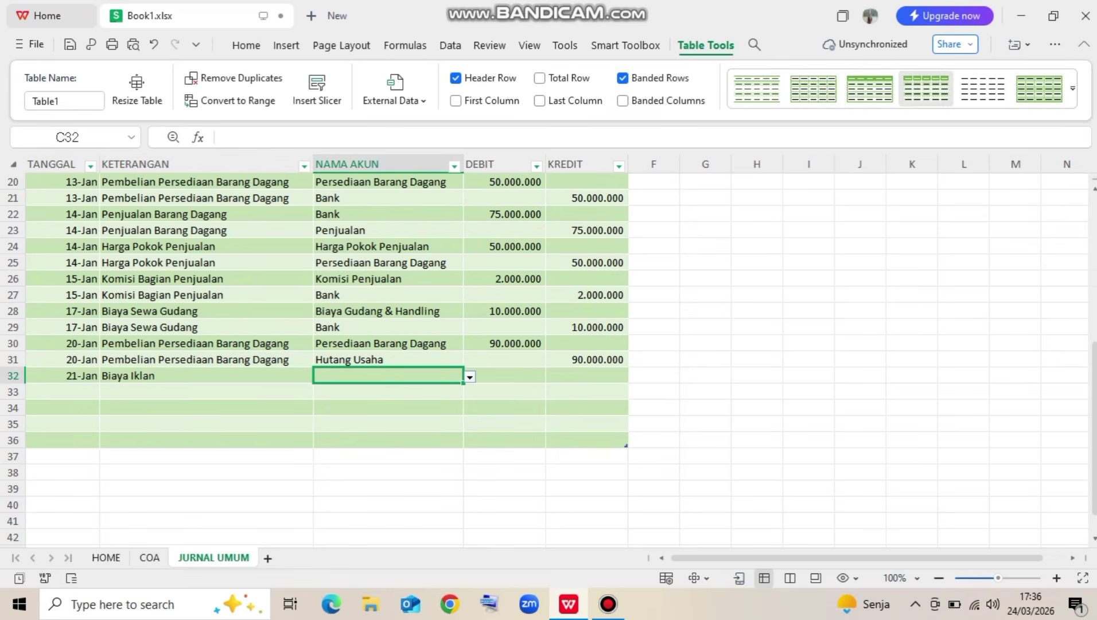
pyautogui.click(470, 377)
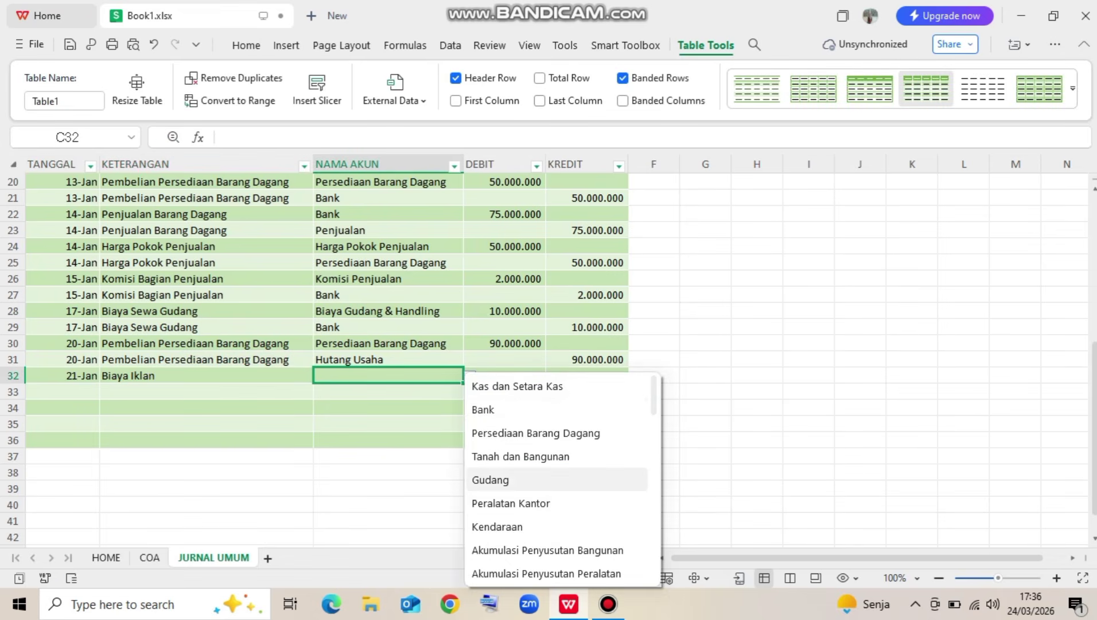
pyautogui.scroll(-6, 556, 479)
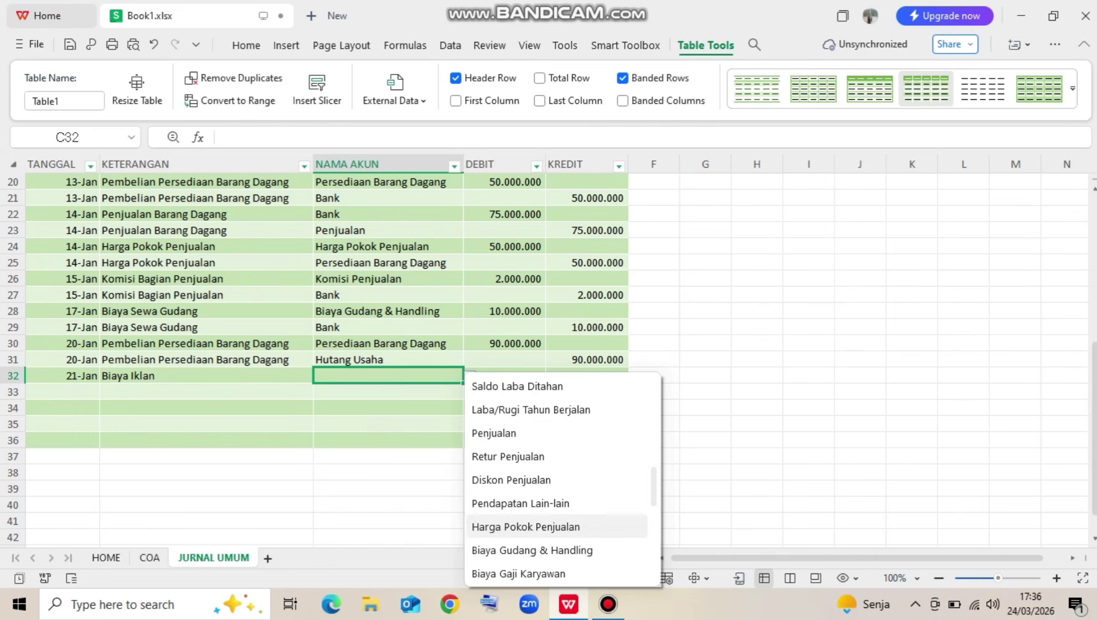
pyautogui.scroll(-2, 557, 516)
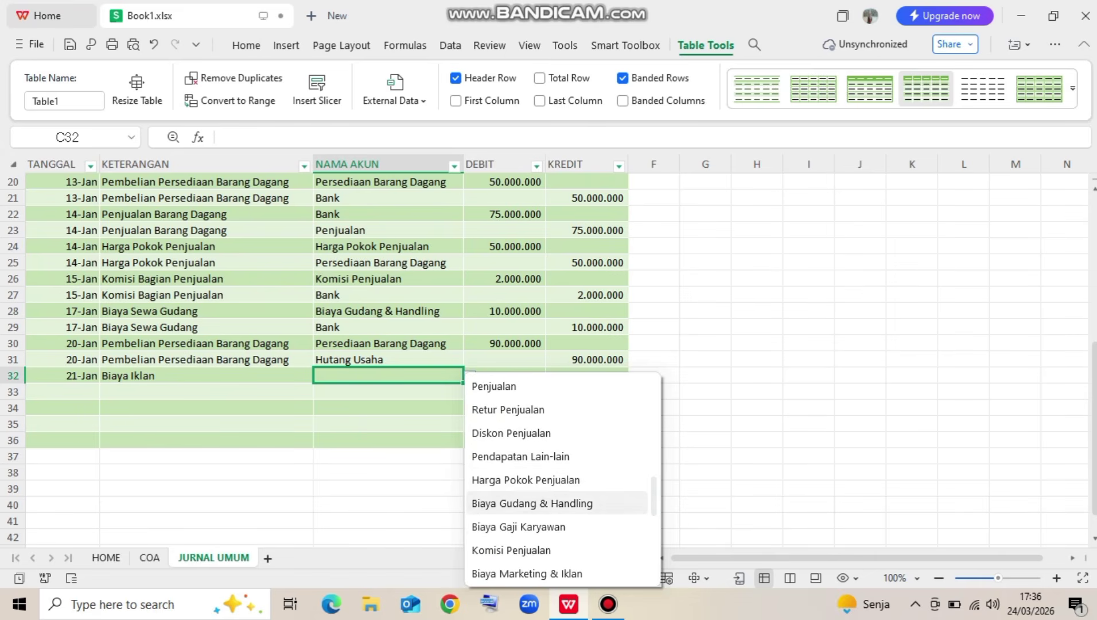
pyautogui.scroll(-3, 557, 549)
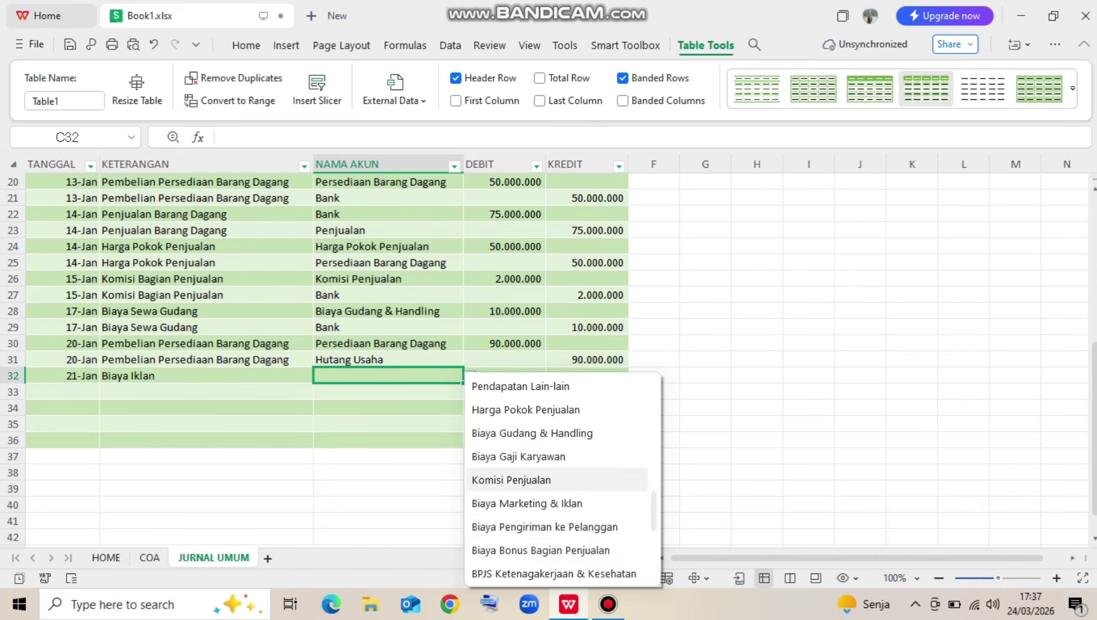
pyautogui.click(527, 503)
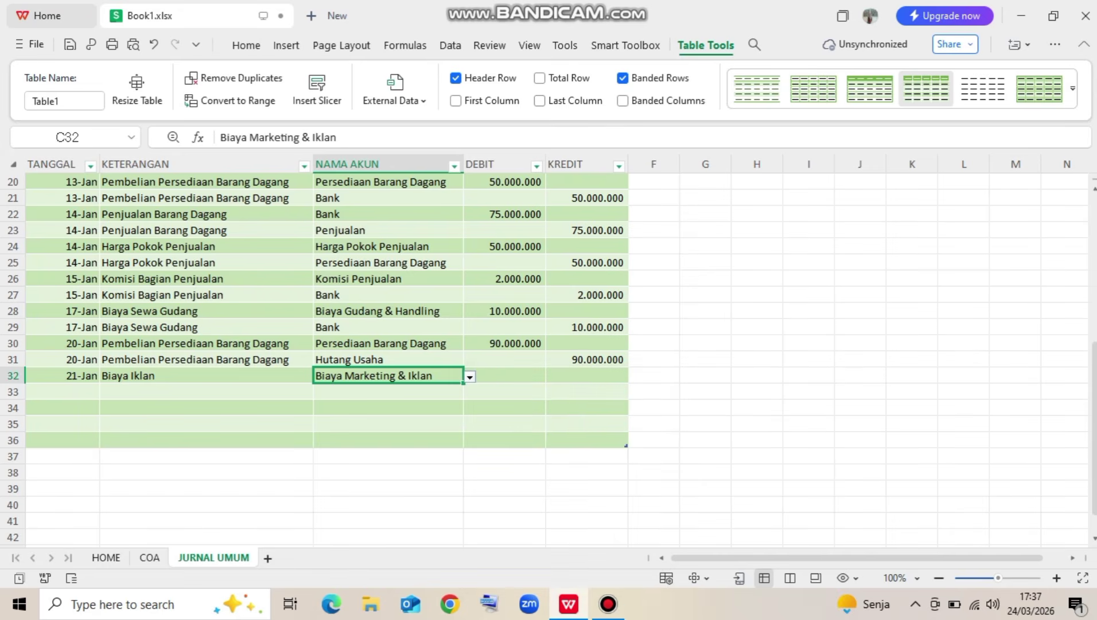
# Choose Bank as the account name in row 33
pyautogui.click(427, 392)
pyautogui.click(469, 393)
pyautogui.click(493, 409)
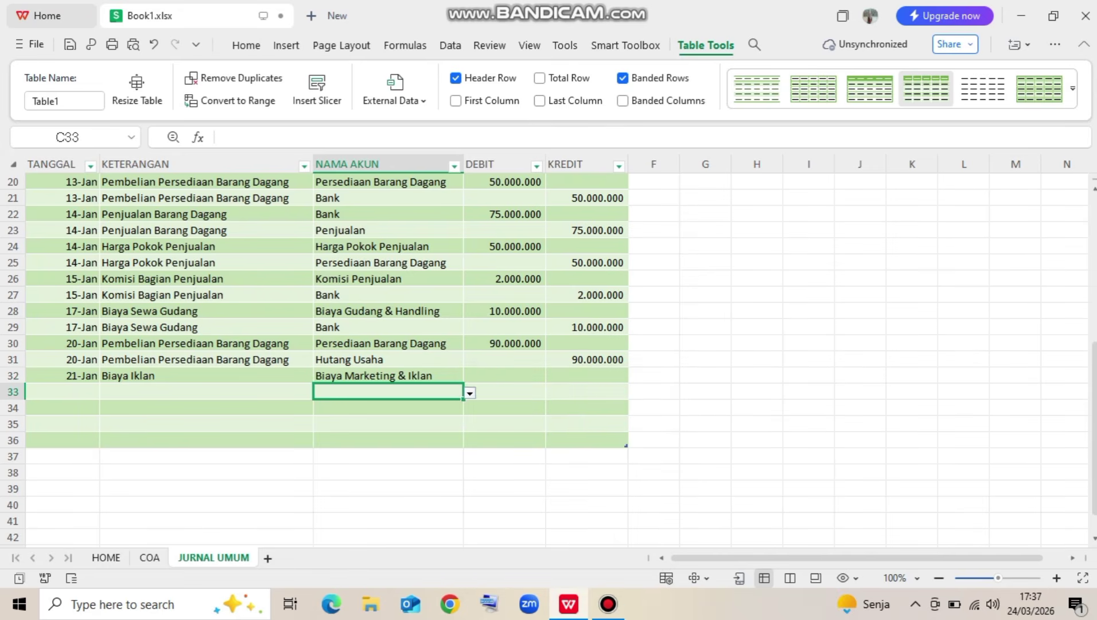
# Enter a debit of 5000000 in row 32 and copy it into the credit cell of the Bank row below
pyautogui.click(504, 376)
pyautogui.write('5000')
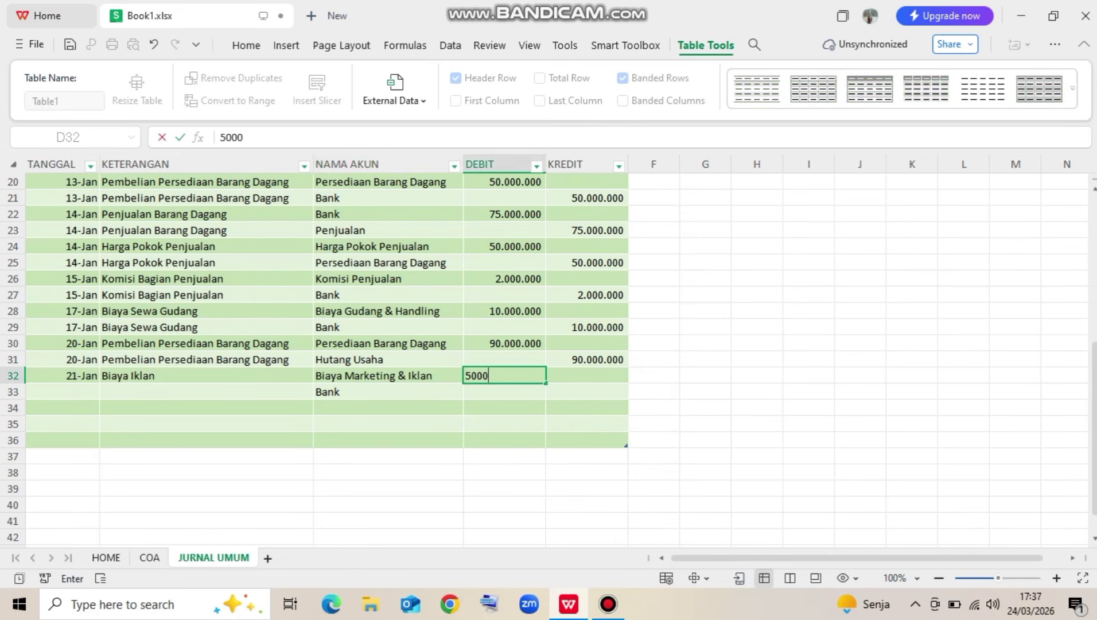
pyautogui.write('0000')
pyautogui.press('Return')
pyautogui.press('Up')
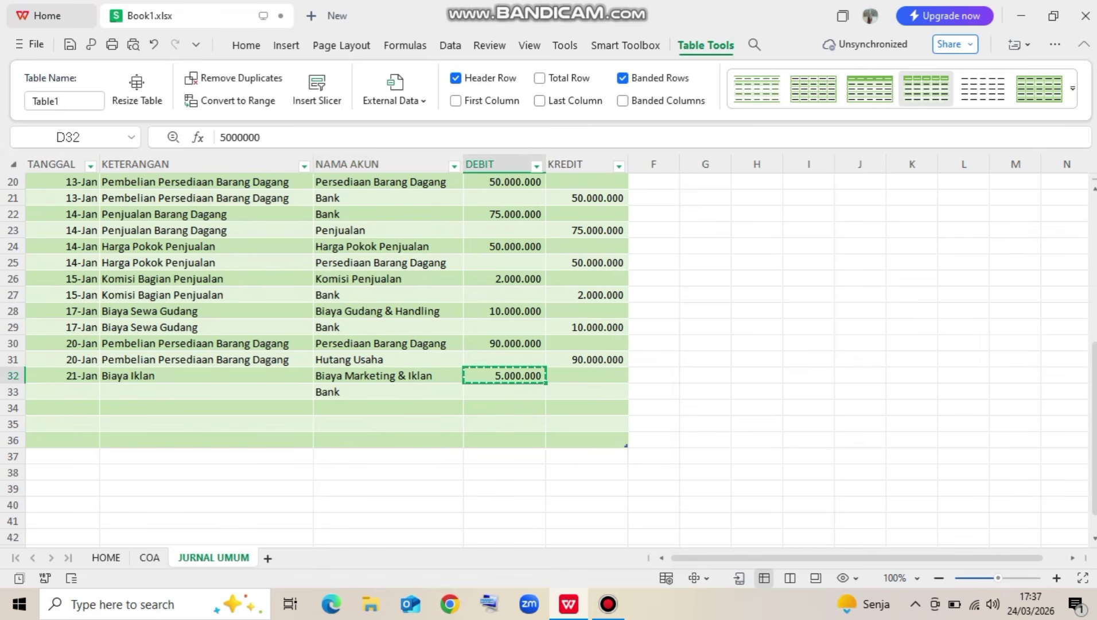
pyautogui.press('Down')
pyautogui.press('Right')
pyautogui.hotkey('ctrl', 'v')
# Copy the date and description of the Biaya Iklan entry from row 32 into row 33
pyautogui.press('Down')
pyautogui.press('Left')
pyautogui.press('Left')
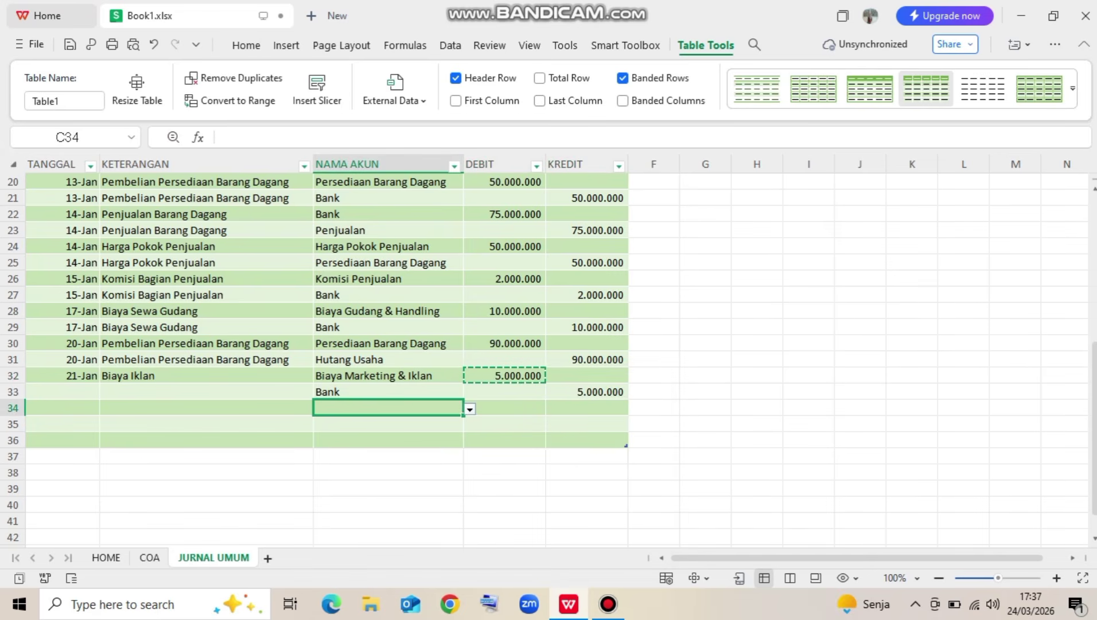
pyautogui.press('Left')
pyautogui.press('Left')
pyautogui.press('Up')
pyautogui.press('Up')
pyautogui.hotkey('shift', 'Right')
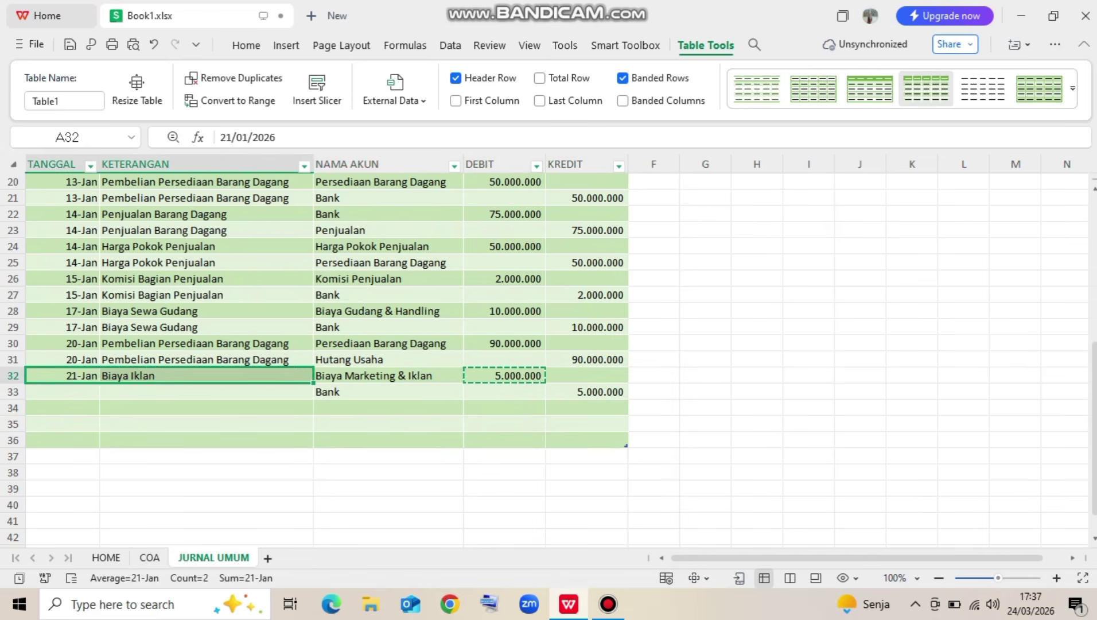
pyautogui.hotkey('ctrl', 'c')
pyautogui.press('Down')
pyautogui.hotkey('ctrl', 'v')
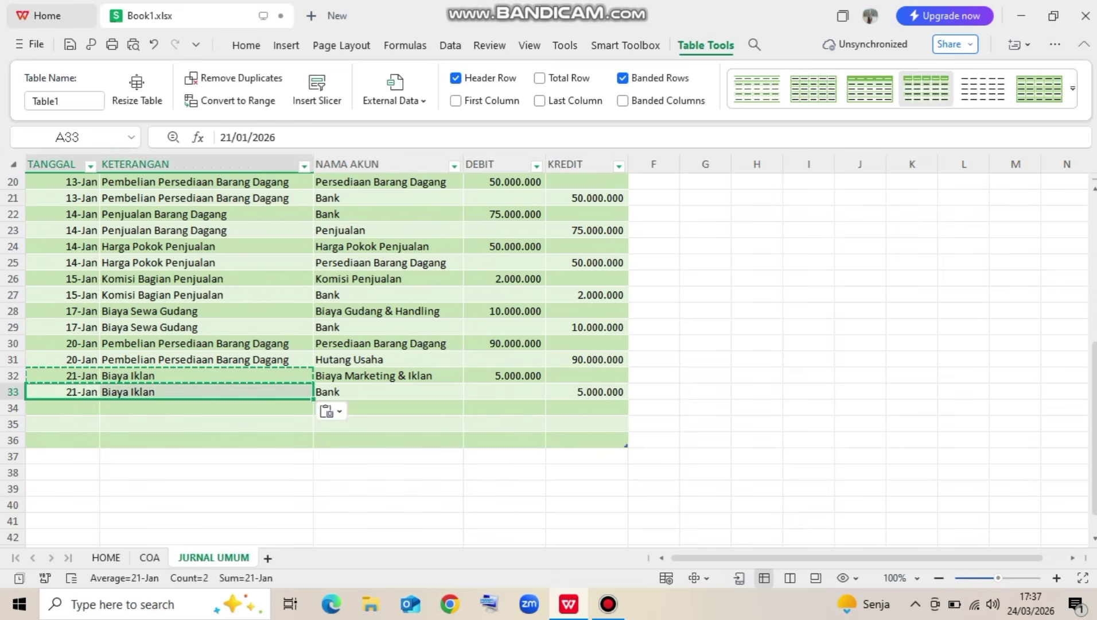
# Start a new journal entry in row 34 with the date 22/1 and the description "Penjualan Barang Dagang"
pyautogui.press('Down')
pyautogui.write('22/')
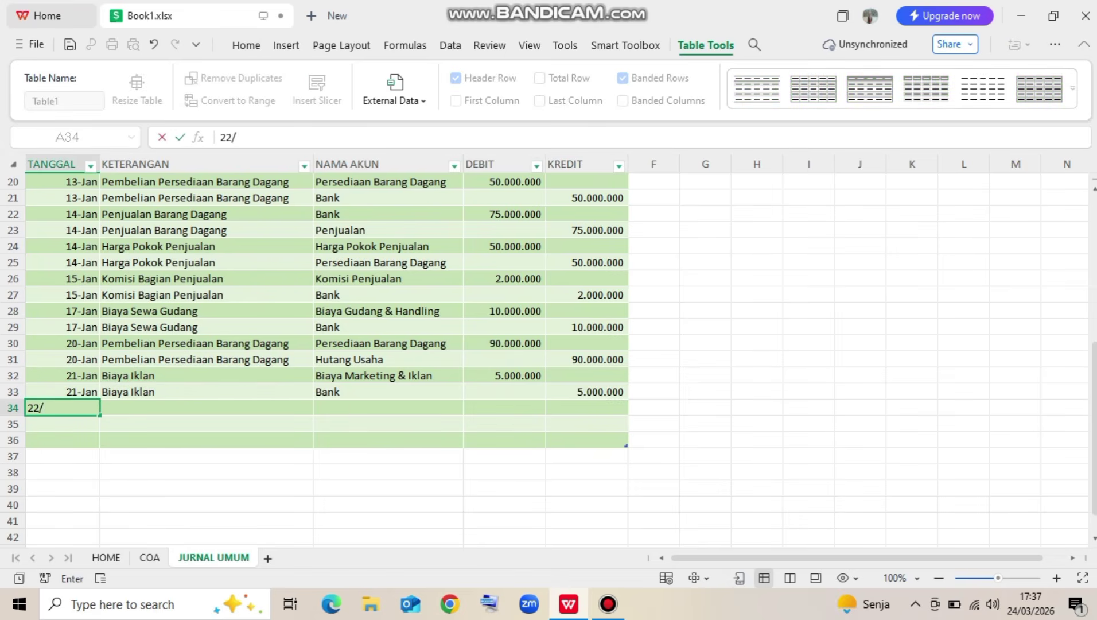
pyautogui.write('1')
pyautogui.press('Return')
pyautogui.press('Up')
pyautogui.press('Right')
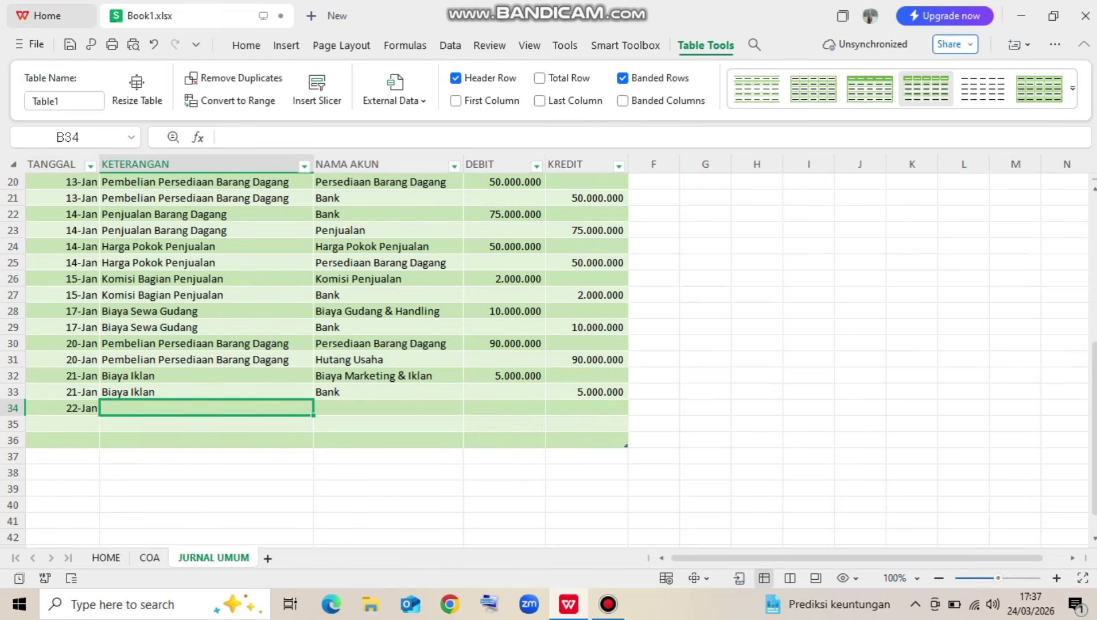
pyautogui.write('Penj')
pyautogui.press('Down')
pyautogui.press('Return')
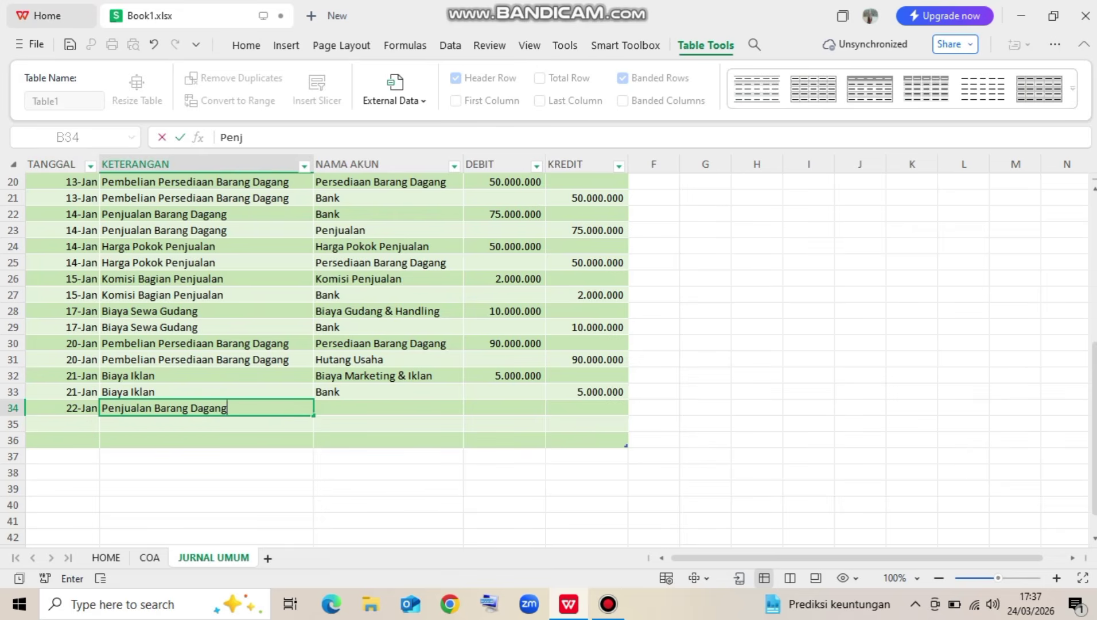
# Copy the date and description of the Penjualan Barang Dagang entry from row 34 into row 35
pyautogui.press('Left')
pyautogui.hotkey('shift', 'Right')
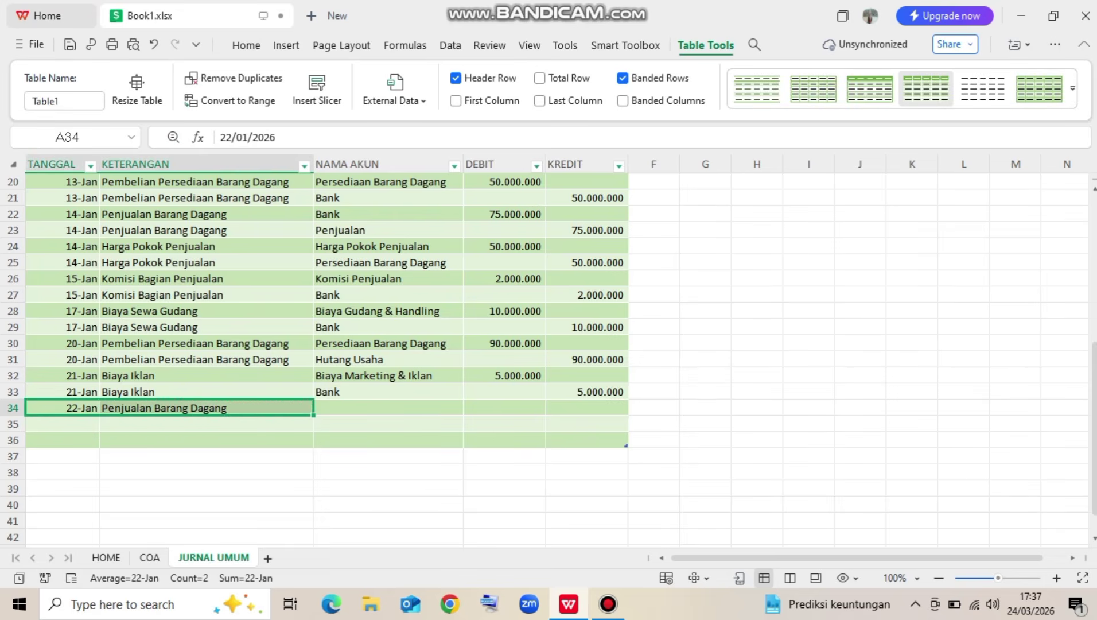
pyautogui.hotkey('ctrl', 'c')
pyautogui.press('Down')
pyautogui.hotkey('ctrl', 'v')
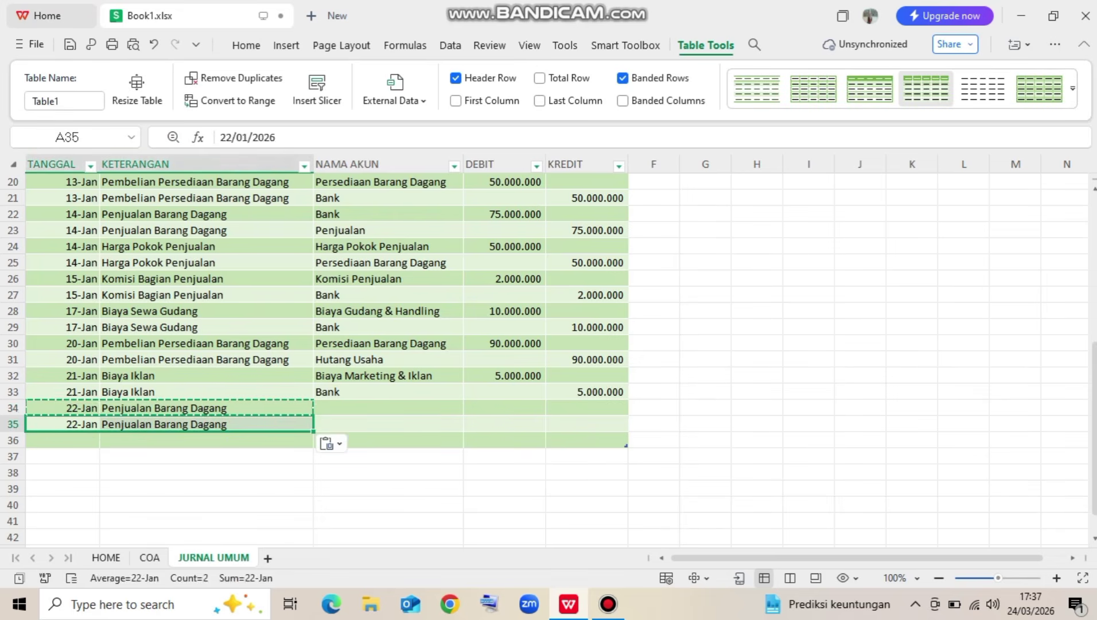
# Choose Bank as the account name in row 34 and Penjualan in row 35
pyautogui.click(388, 408)
pyautogui.click(470, 409)
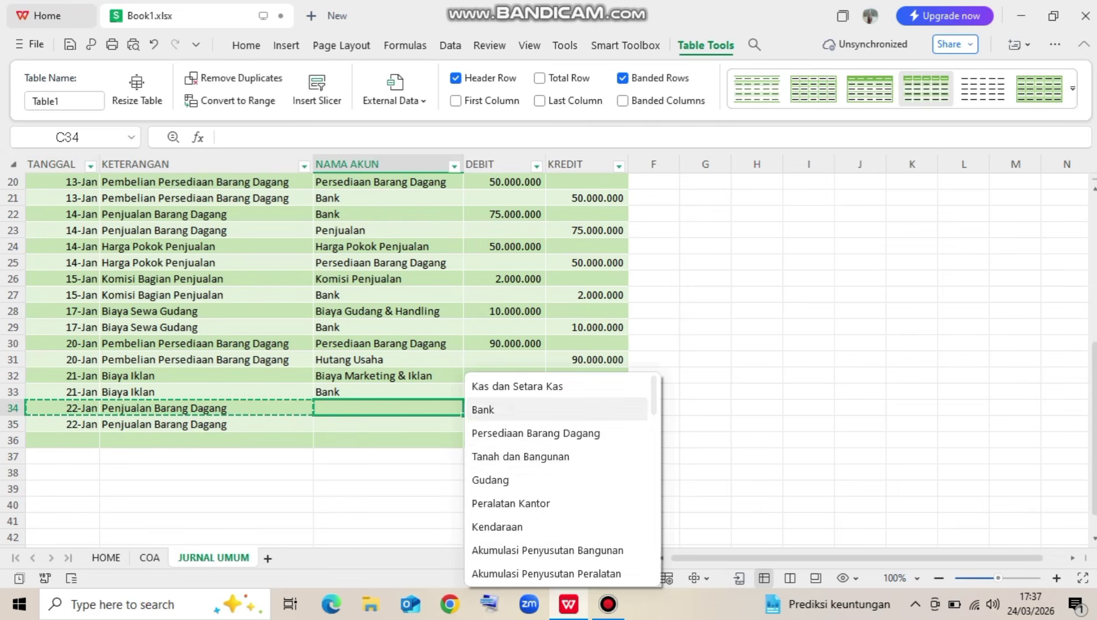
pyautogui.click(485, 410)
pyautogui.click(402, 440)
pyautogui.click(402, 424)
pyautogui.click(470, 425)
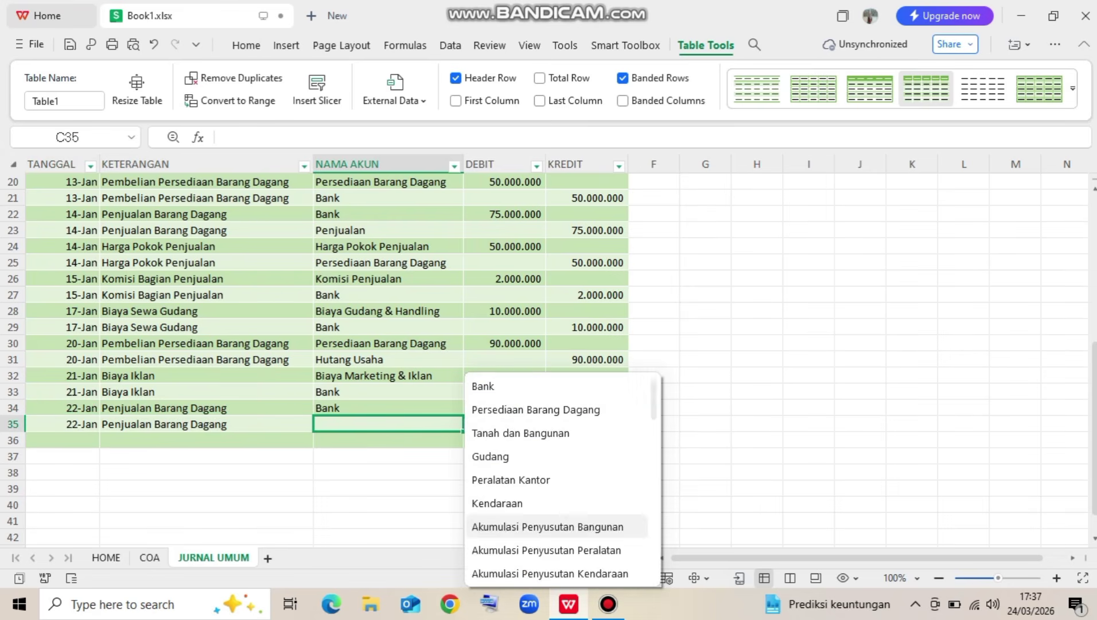
pyautogui.scroll(-5, 517, 526)
pyautogui.scroll(-2, 530, 526)
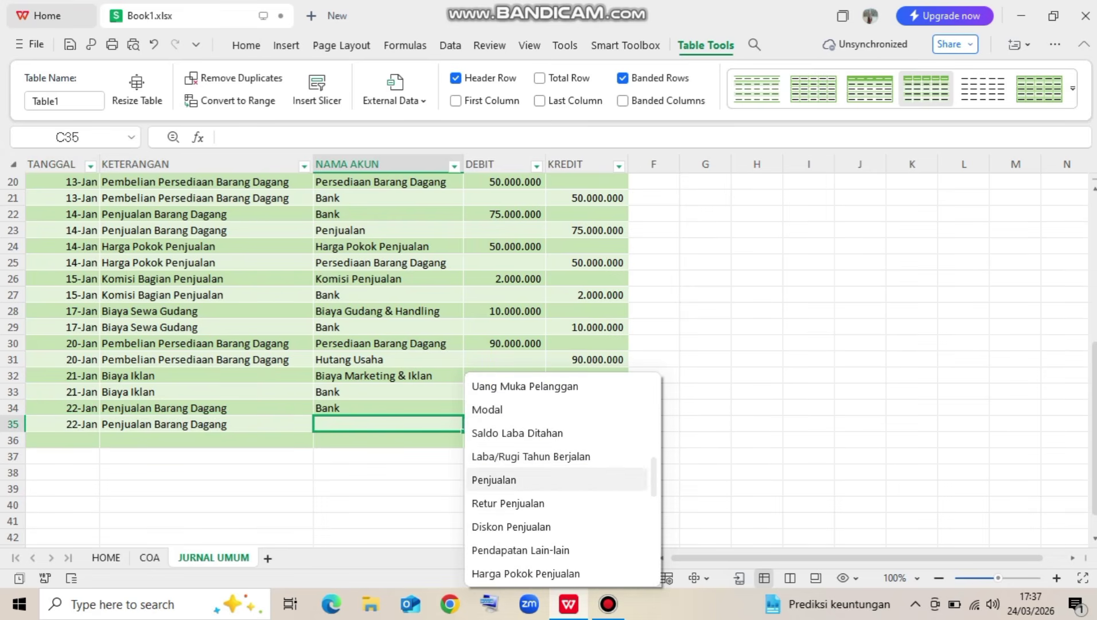
pyautogui.click(499, 480)
# Enter a debit of 120000000 in row 34 and copy it into the credit cell of the Penjualan row below
pyautogui.click(505, 408)
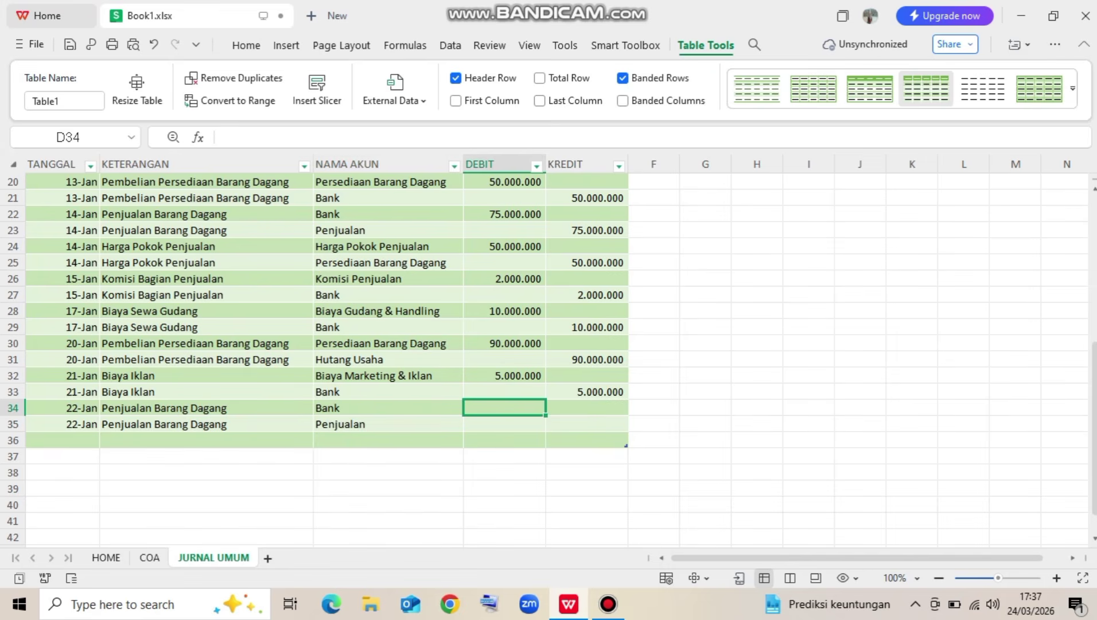
pyautogui.write('120000000')
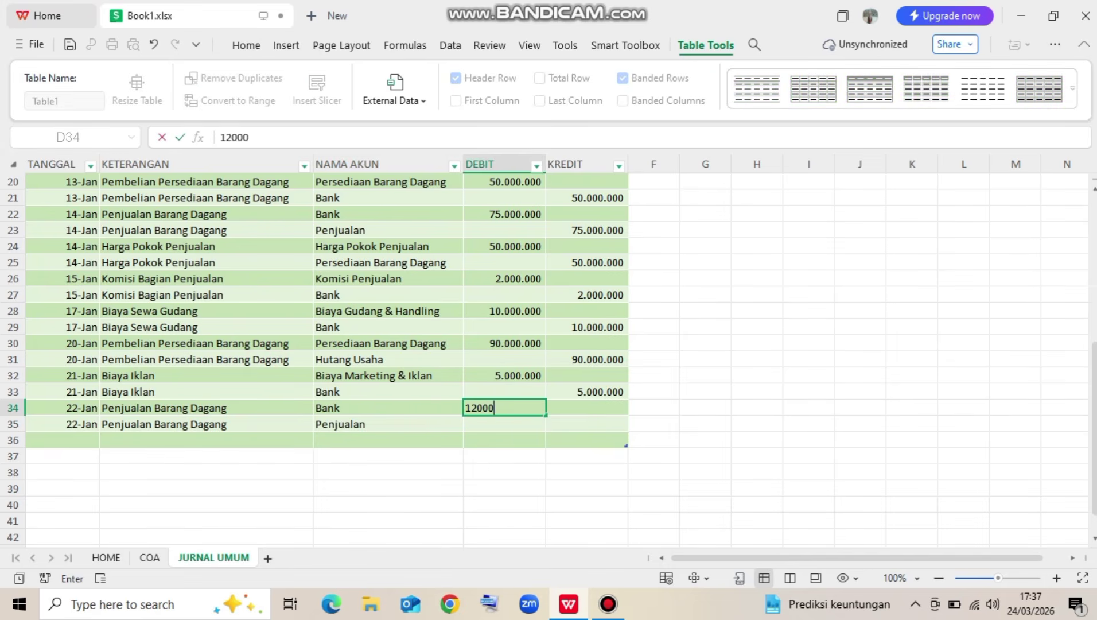
pyautogui.press('Up')
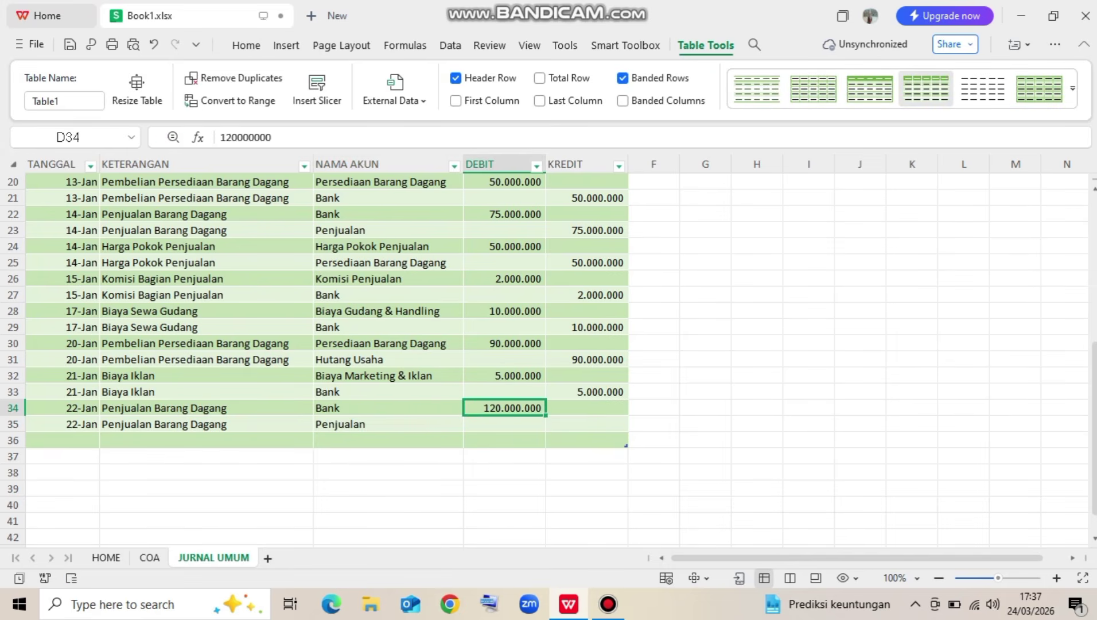
pyautogui.hotkey('ctrl', 'c')
pyautogui.press('Down')
pyautogui.press('Right')
pyautogui.hotkey('ctrl', 'v')
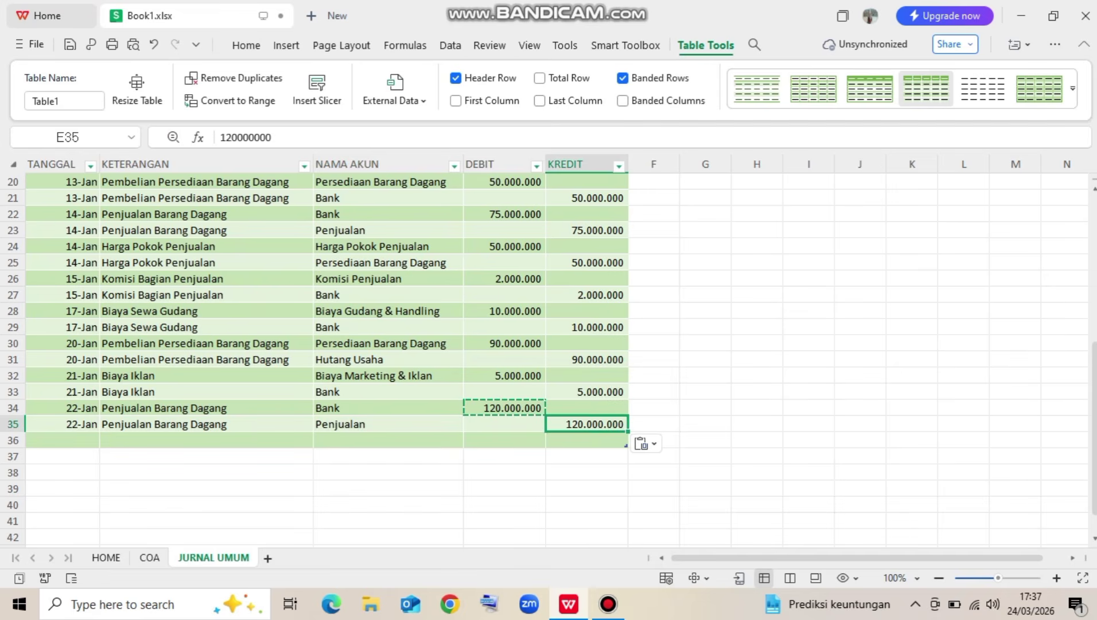
# Extend the journal table down to row 42 and copy the two 22-Jan dates into rows 36 and 37
pyautogui.moveTo(626, 445); pyautogui.dragTo(626, 539)
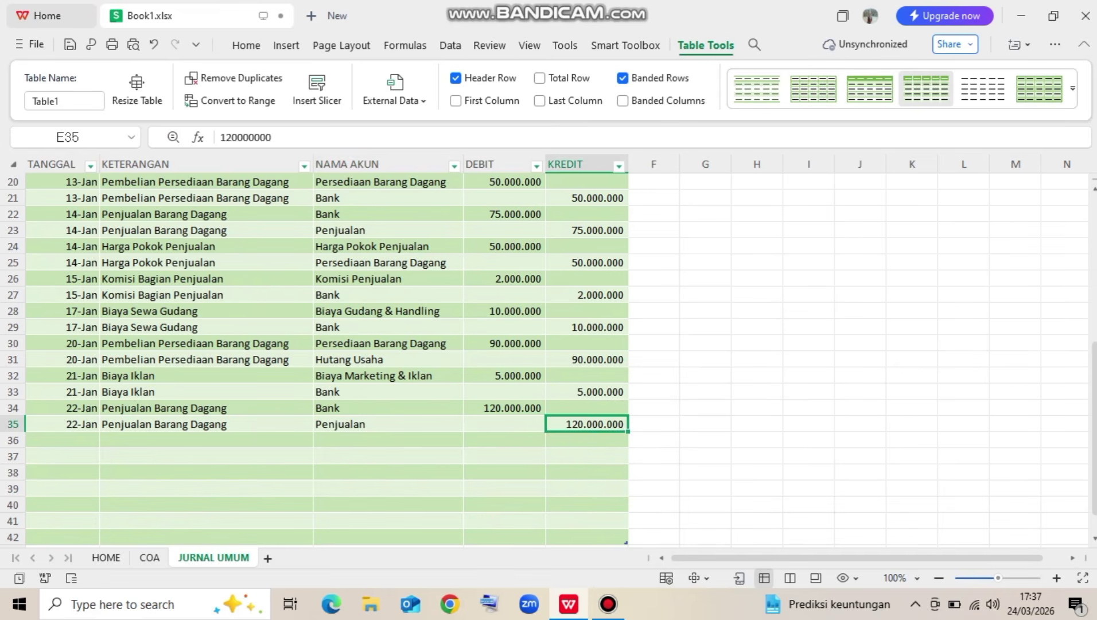
pyautogui.moveTo(69, 407); pyautogui.dragTo(69, 424)
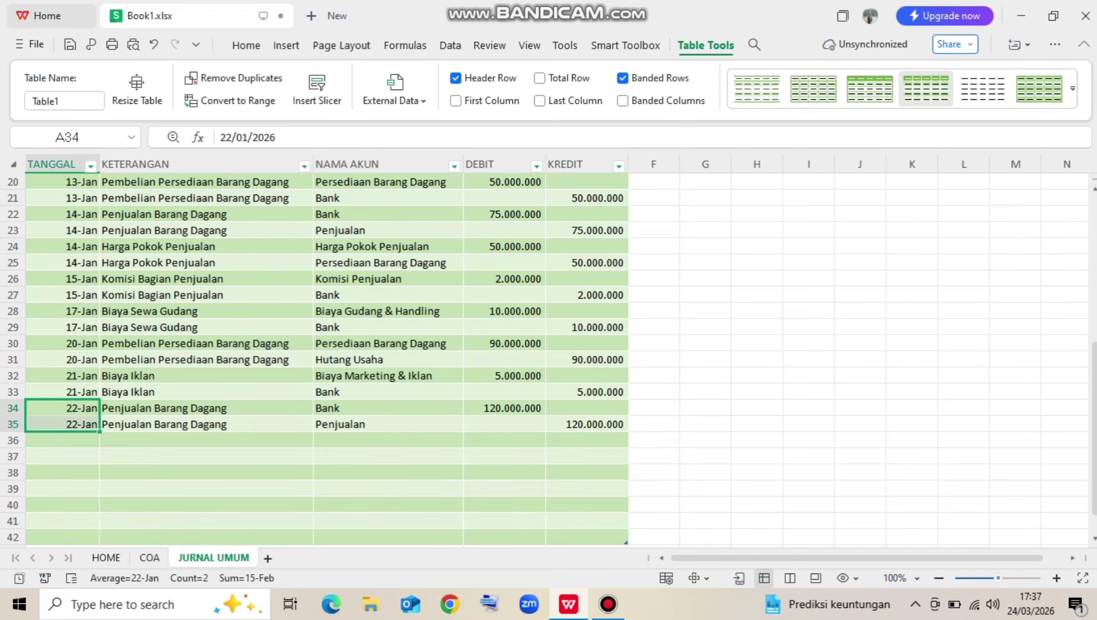
pyautogui.hotkey('ctrl', 'c')
pyautogui.click(62, 440)
pyautogui.hotkey('ctrl', 'v')
# Enter the description "Harga Pokok Penjualan" in row 36 and copy it into row 37
pyautogui.click(206, 440)
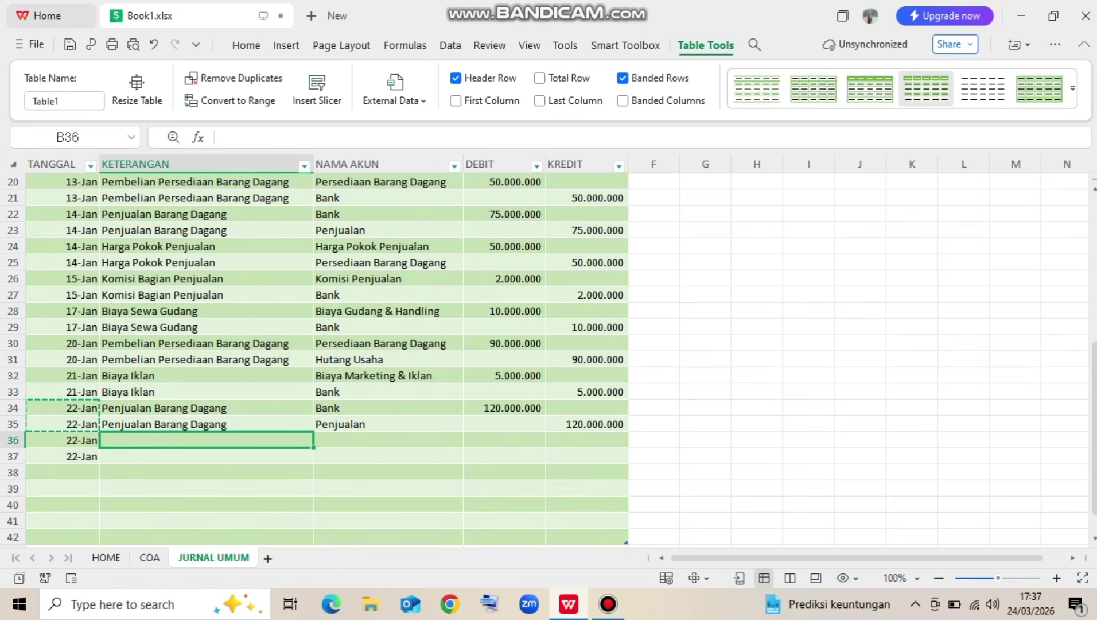
pyautogui.write('Harga Pokok Penjualan')
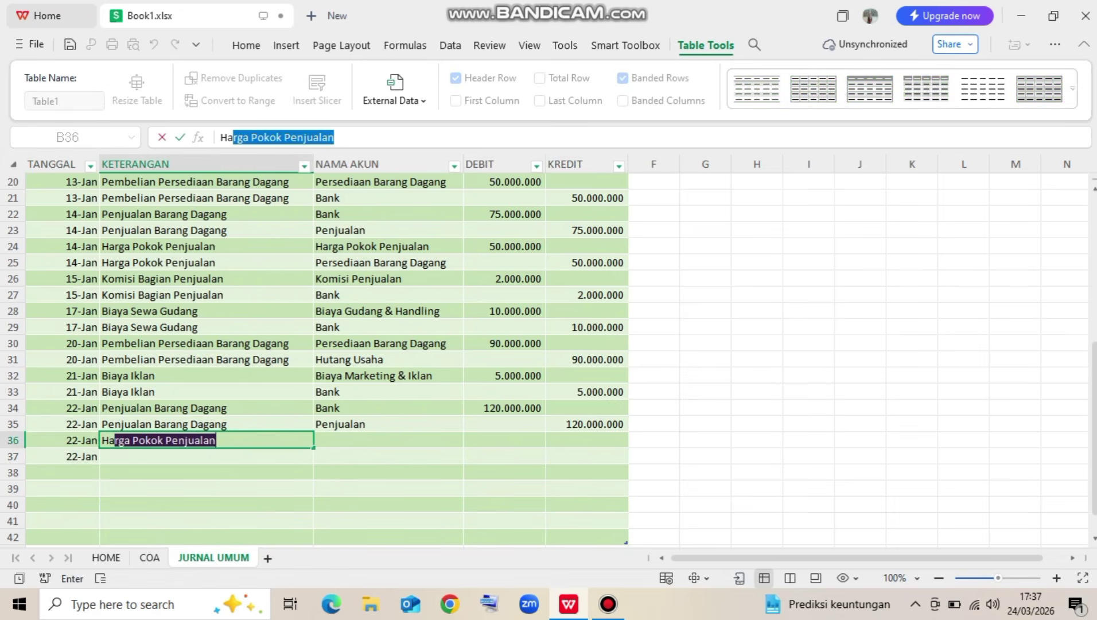
pyautogui.press('Return')
pyautogui.press('Up')
pyautogui.hotkey('ctrl', 'c')
pyautogui.press('Down')
pyautogui.hotkey('ctrl', 'v')
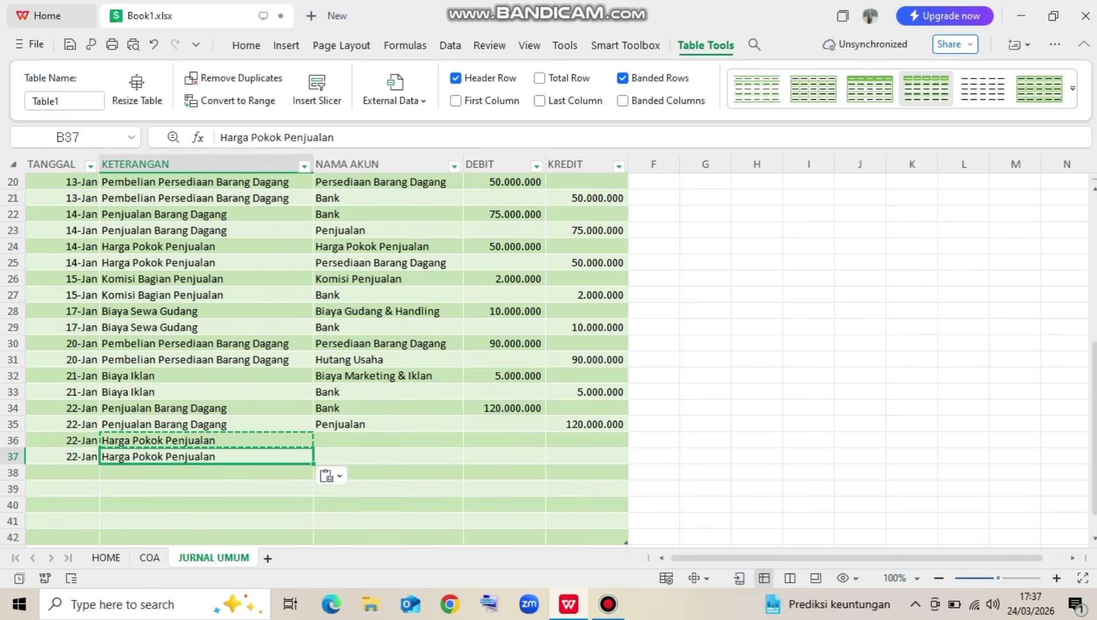
# Choose Harga Pokok Penjualan as the account name in row 36
pyautogui.press('Right')
pyautogui.press('Up')
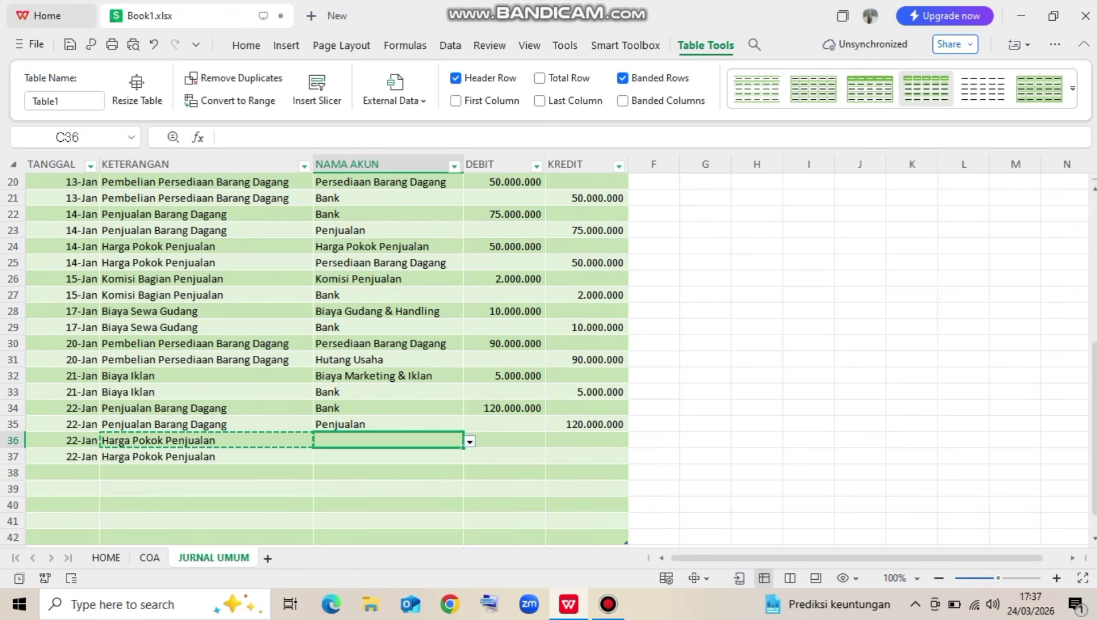
pyautogui.click(470, 441)
pyautogui.scroll(-5, 505, 480)
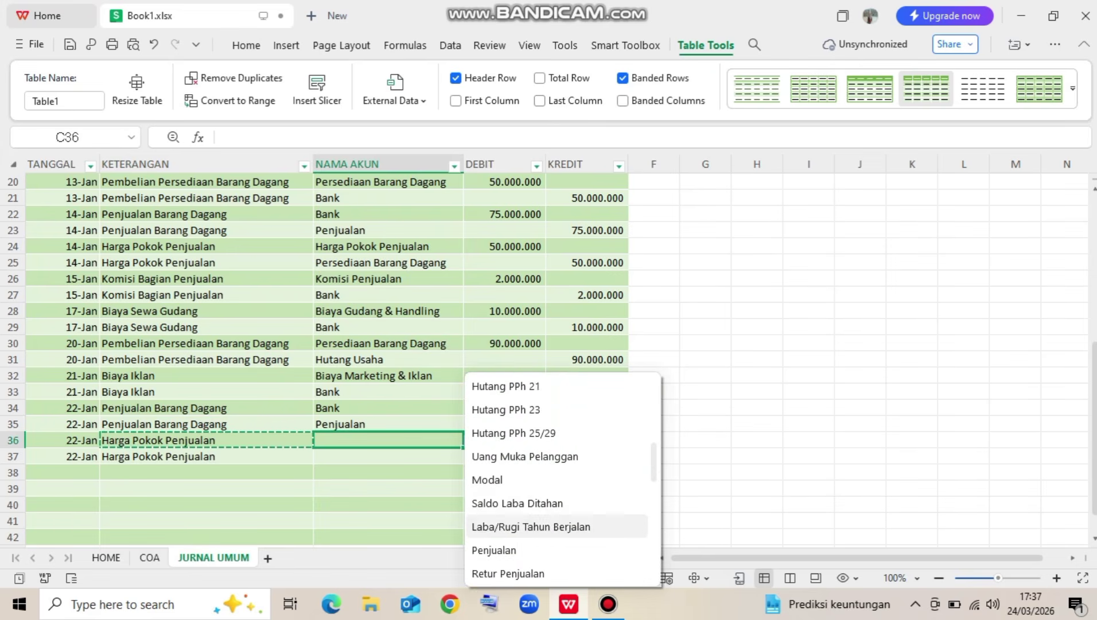
pyautogui.press('Down')
pyautogui.press('Down')
pyautogui.press('Down')
pyautogui.press('Down')
pyautogui.press('Down')
pyautogui.press('Return')
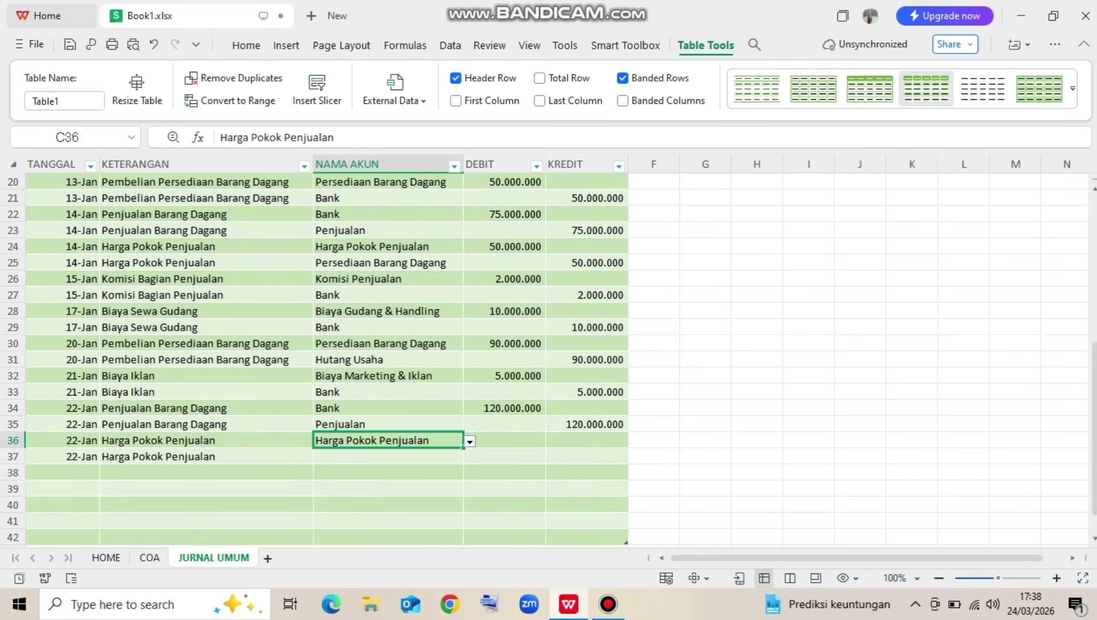
# Choose Persediaan Barang Dagang as the account name in row 37
pyautogui.click(424, 456)
pyautogui.click(470, 458)
pyautogui.click(517, 433)
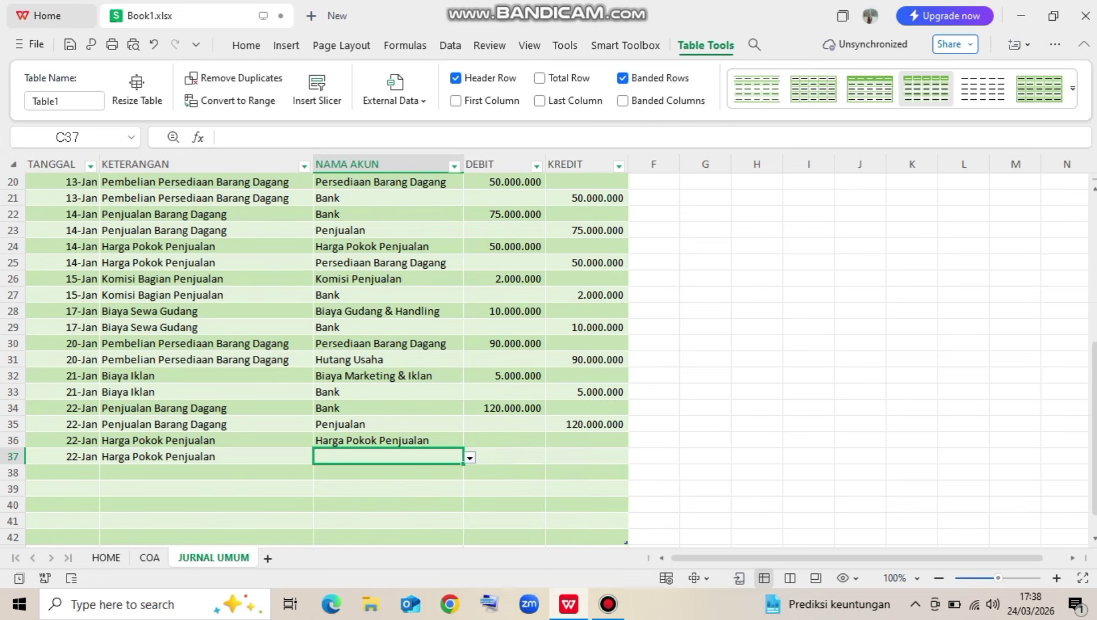
# Copy the 90.000.000 debit from row 30 into the debit cell of row 36 and the credit cell of row 37
pyautogui.click(505, 343)
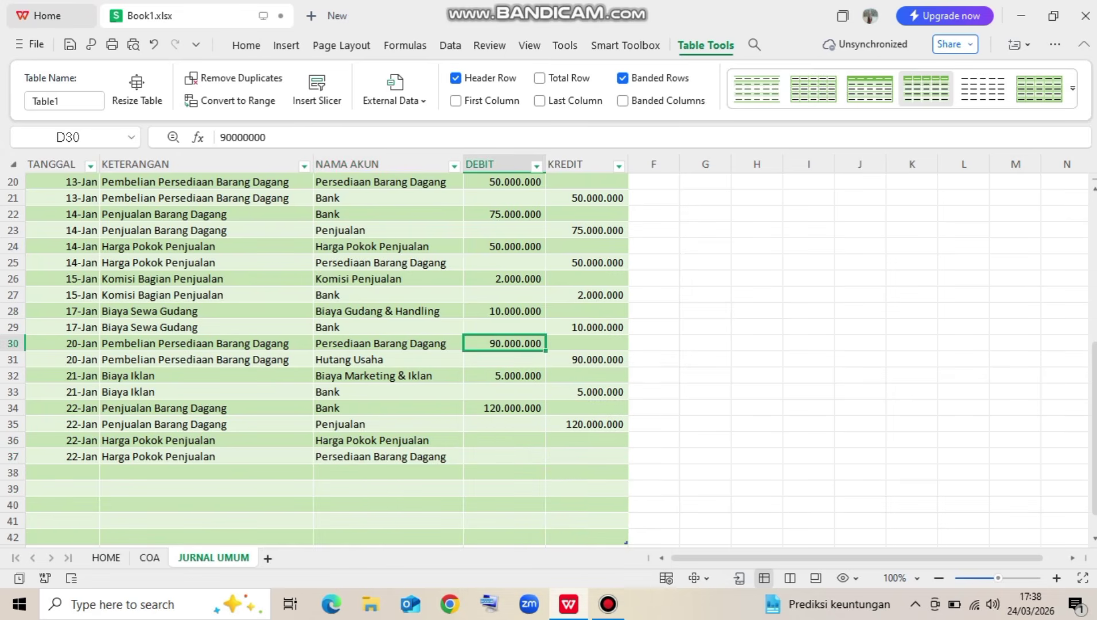
pyautogui.click(505, 440)
pyautogui.hotkey('ctrl', 'v')
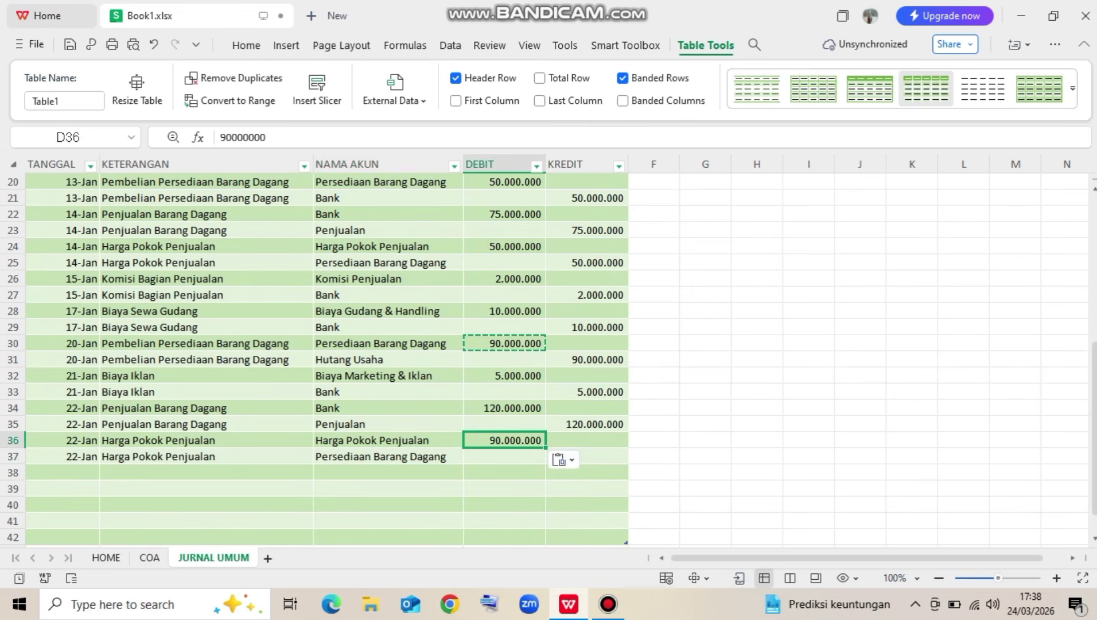
pyautogui.click(587, 457)
pyautogui.hotkey('ctrl', 'v')
pyautogui.press('Tab')
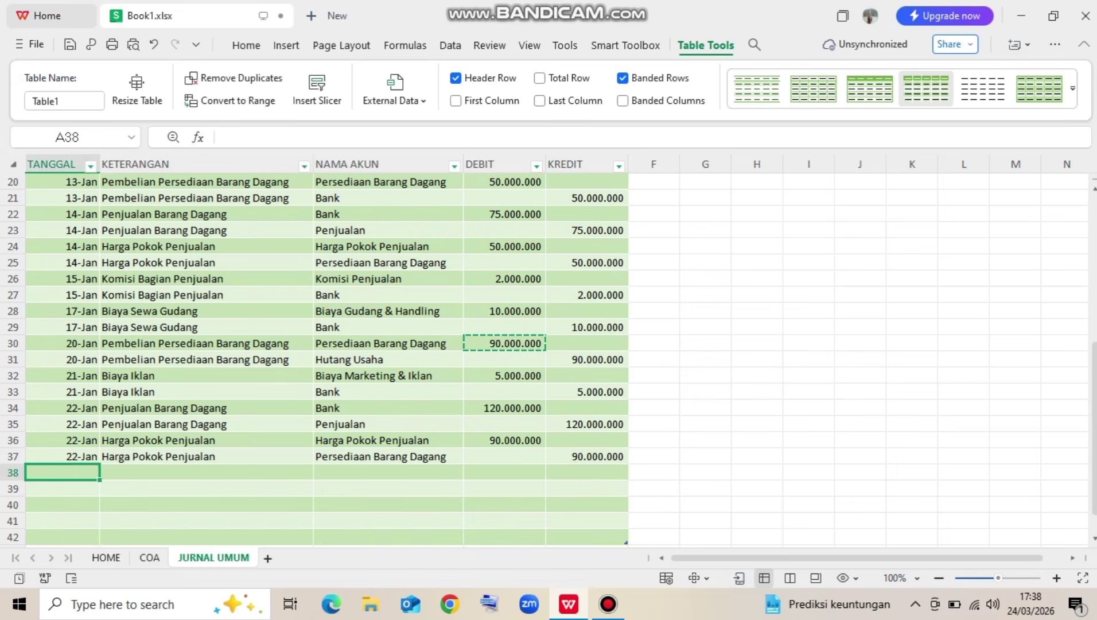
pyautogui.write('25')
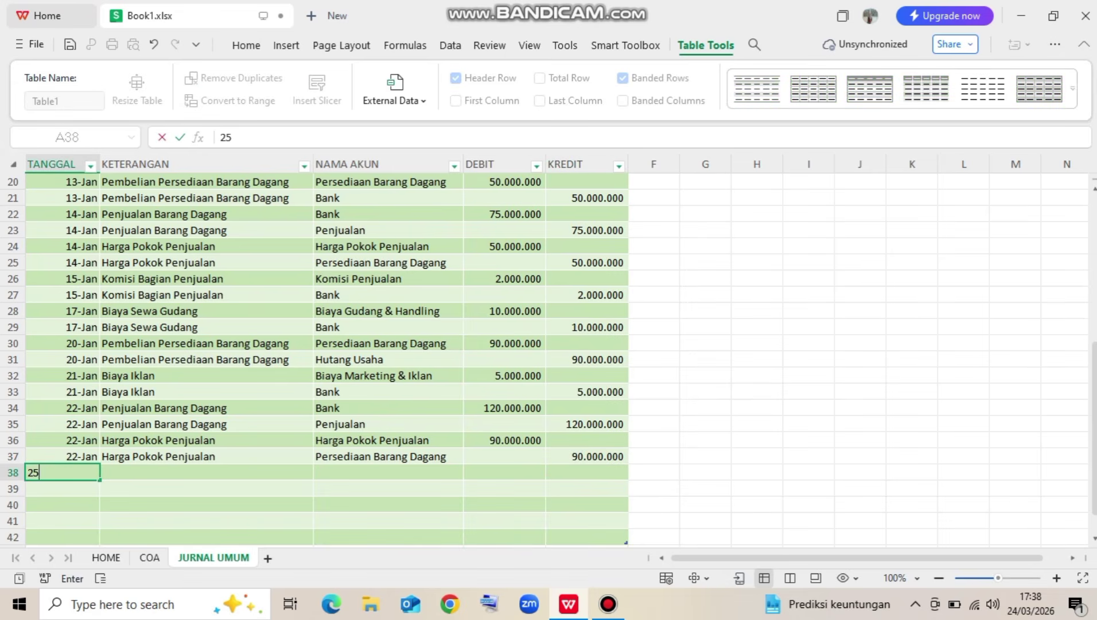
pyautogui.press('BackSpace')
pyautogui.press('BackSpace')
# Start a new journal entry in row 38 with the date 24/1
pyautogui.write('24/1')
pyautogui.press('Return')
pyautogui.press('Up')
pyautogui.press('Right')
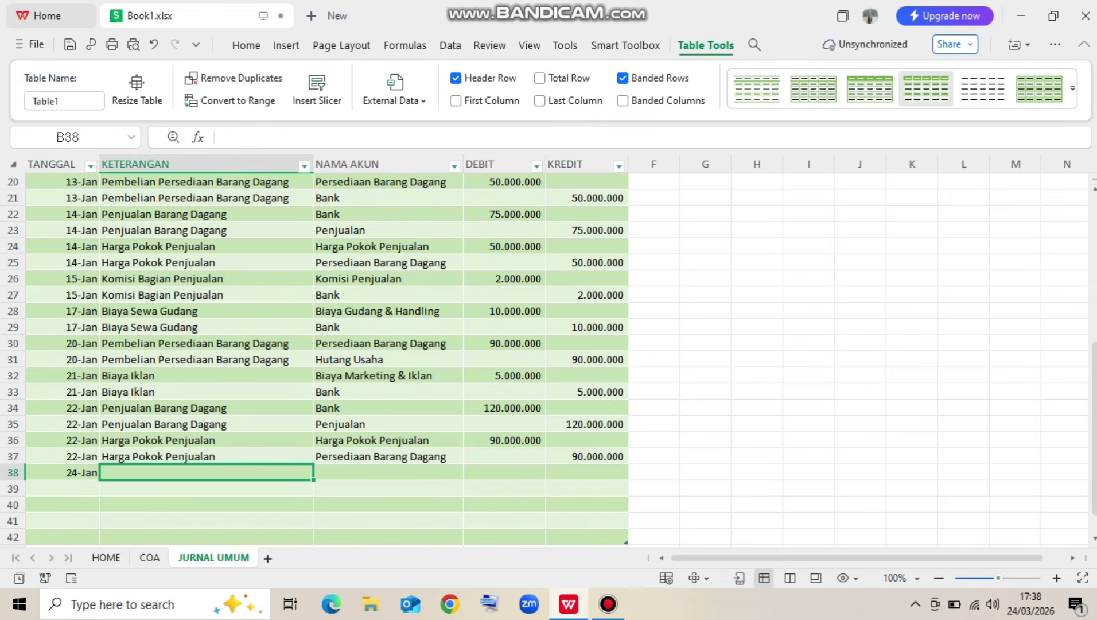
pyautogui.write('Pemb')
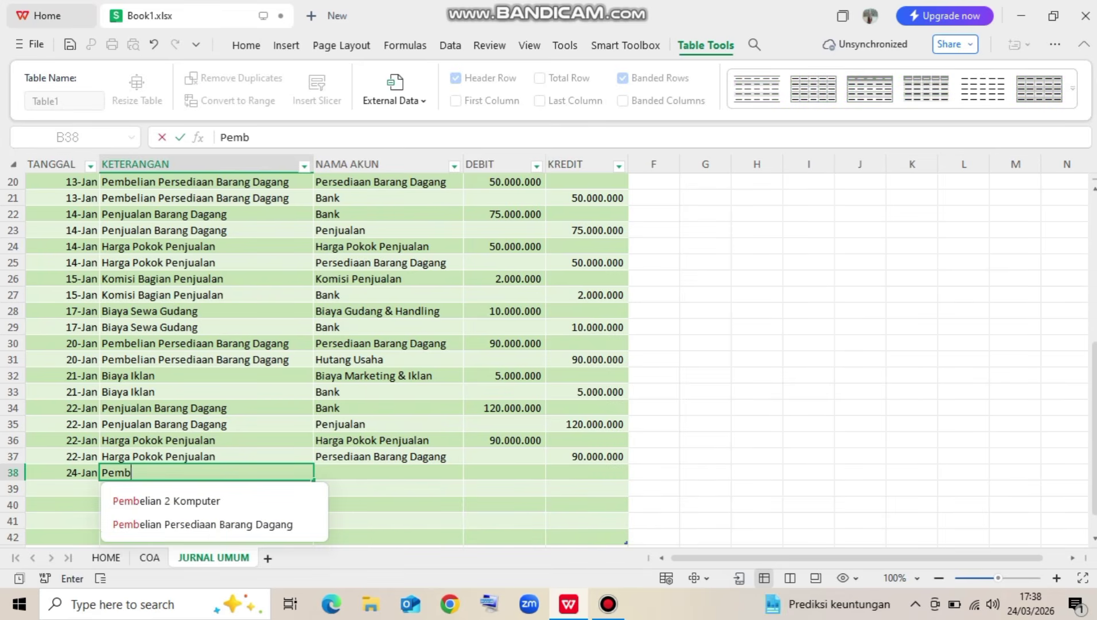
pyautogui.press('BackSpace')
pyautogui.press('BackSpace')
pyautogui.press('BackSpace')
pyautogui.press('BackSpace')
# Enter the description "Bayar Hutang Dagang" in row 38
pyautogui.write('Baya')
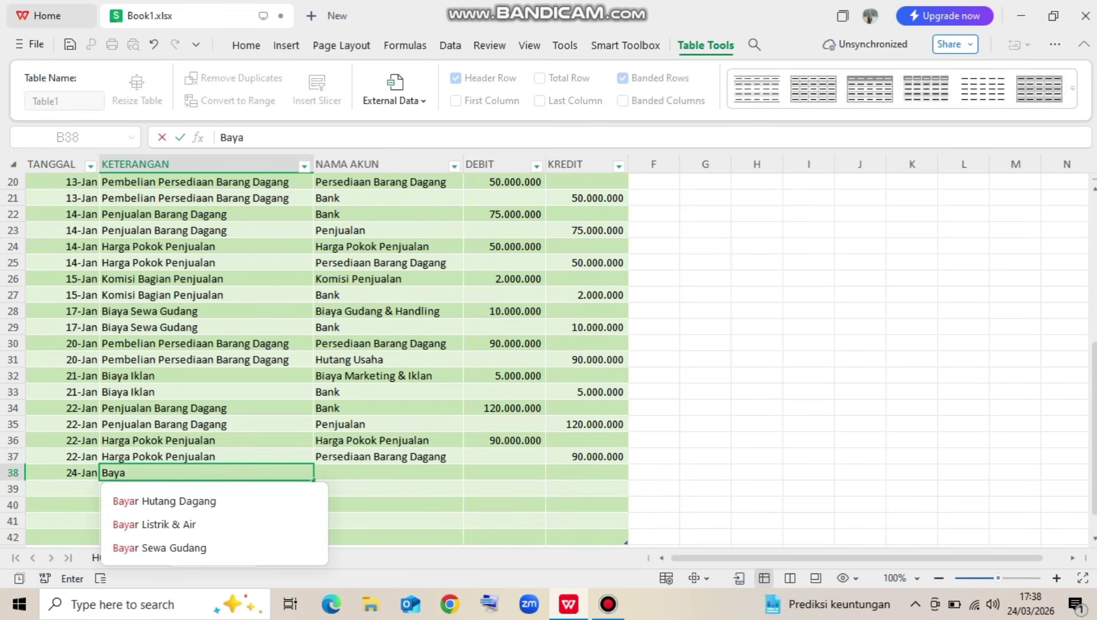
pyautogui.write('r')
pyautogui.press('Return')
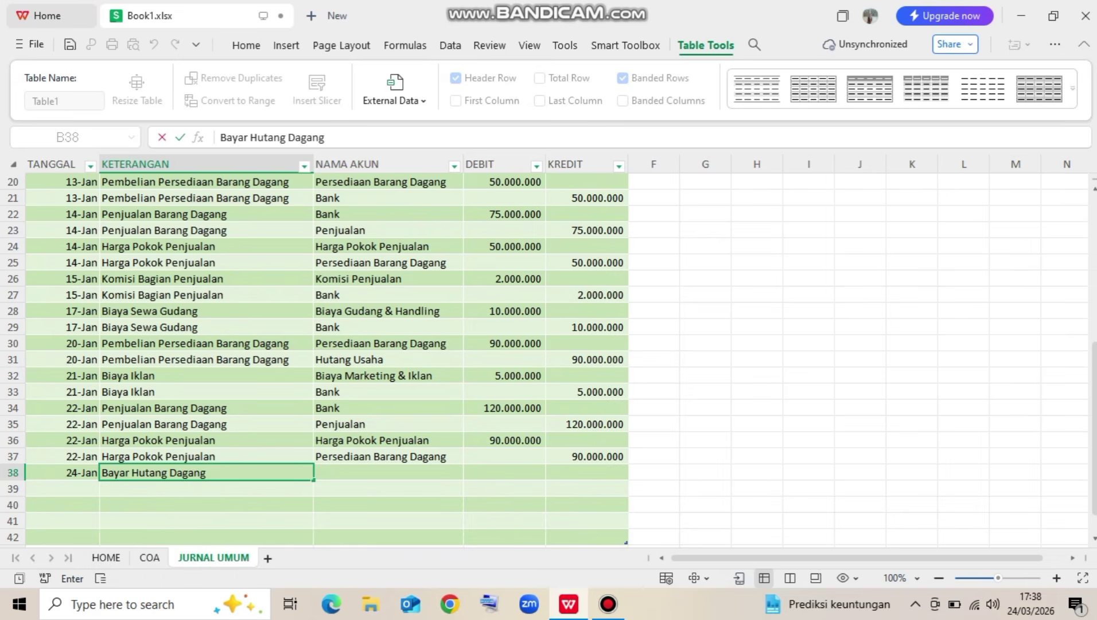
# Copy the date and description of the Bayar Hutang Dagang entry from row 38 into row 39
pyautogui.press('Left')
pyautogui.hotkey('shift', 'Right')
pyautogui.hotkey('ctrl', 'c')
pyautogui.press('Down')
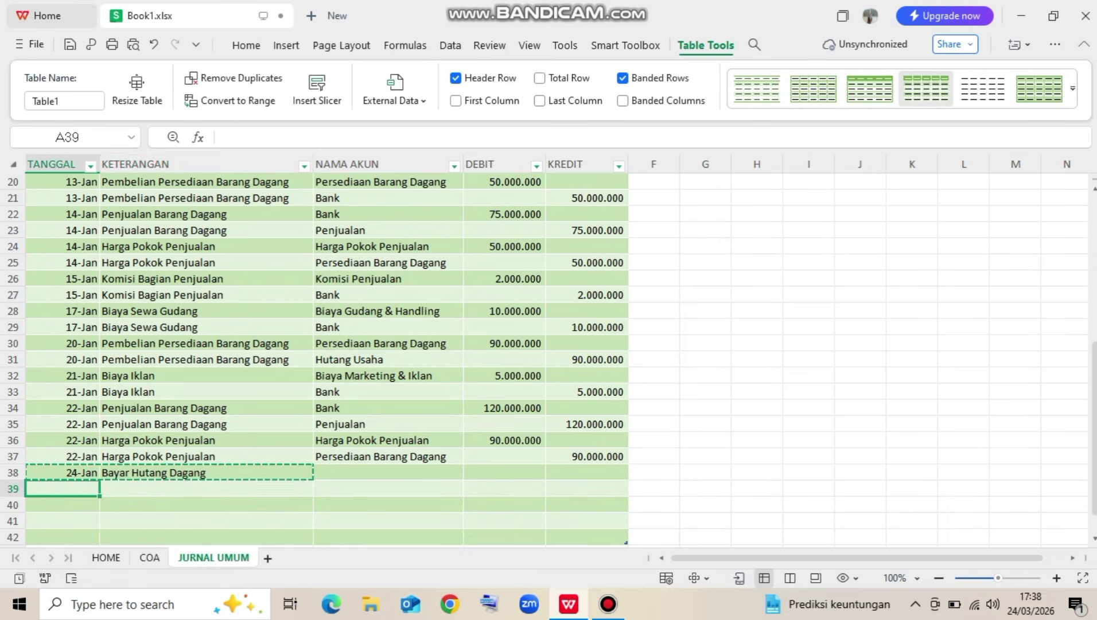
pyautogui.hotkey('ctrl', 'v')
# Choose Hutang Usaha as the account name in row 38 and Bank in row 39
pyautogui.click(389, 473)
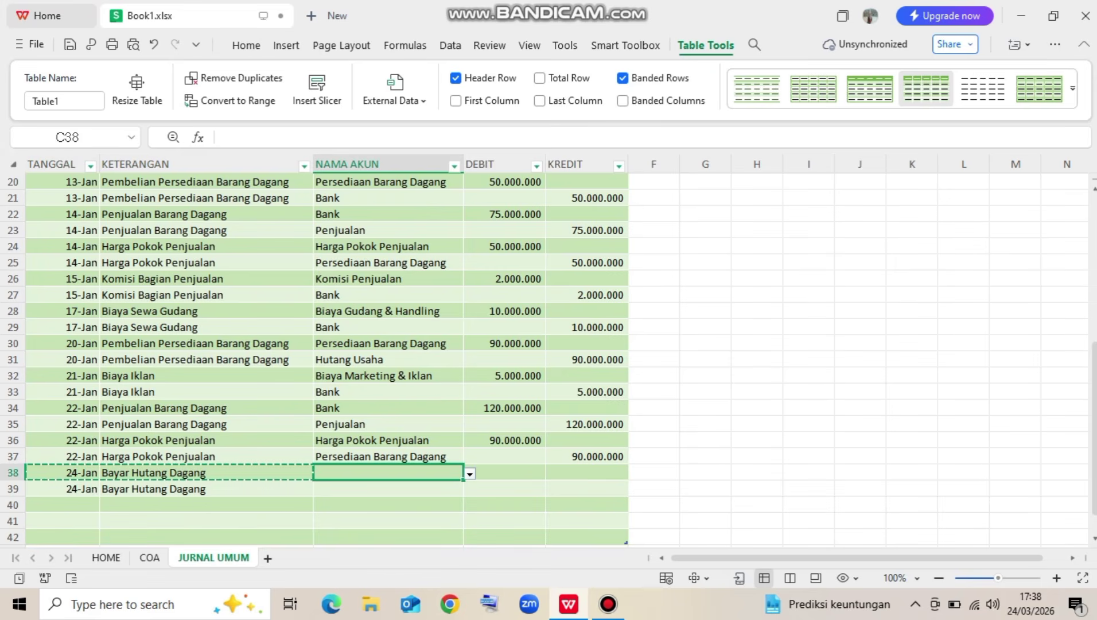
pyautogui.hotkey('alt', 'Down')
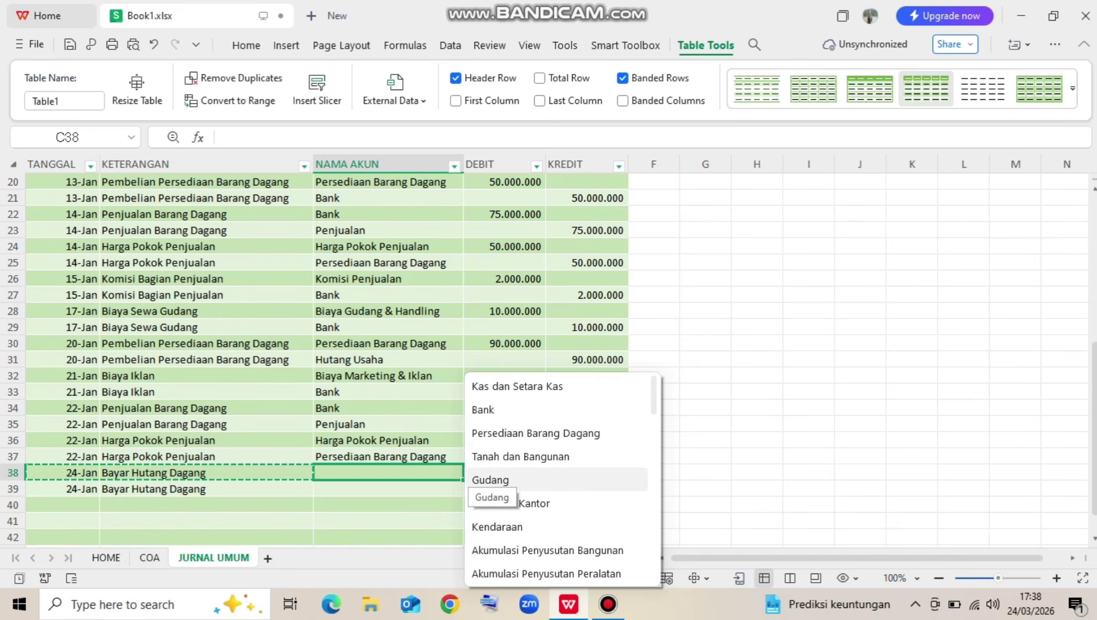
pyautogui.scroll(-3, 545, 502)
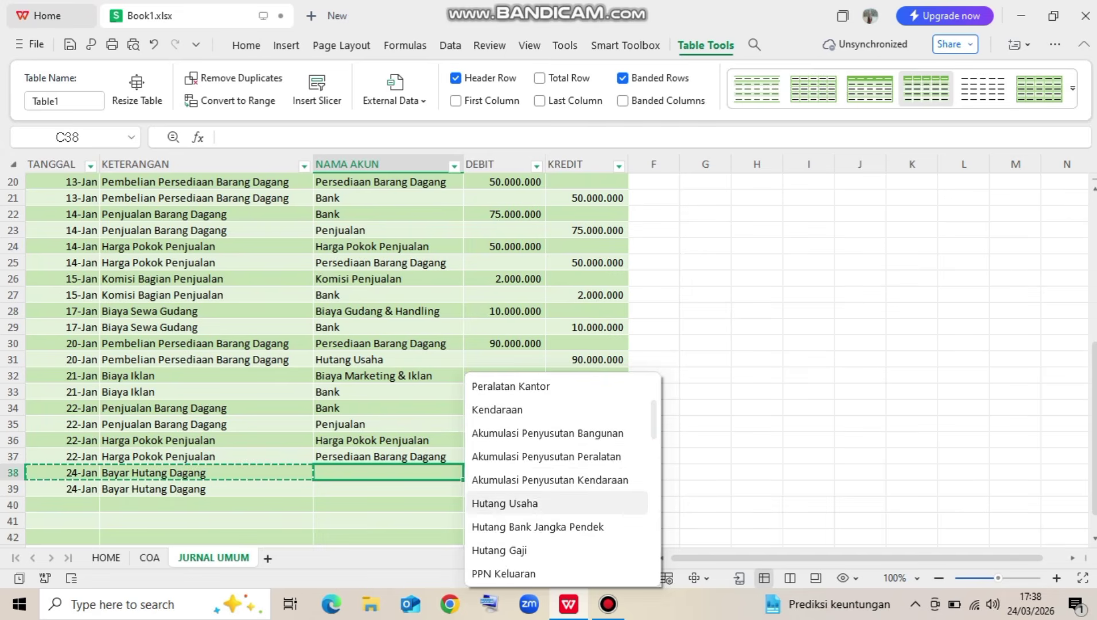
pyautogui.click(505, 503)
pyautogui.click(436, 488)
pyautogui.click(470, 490)
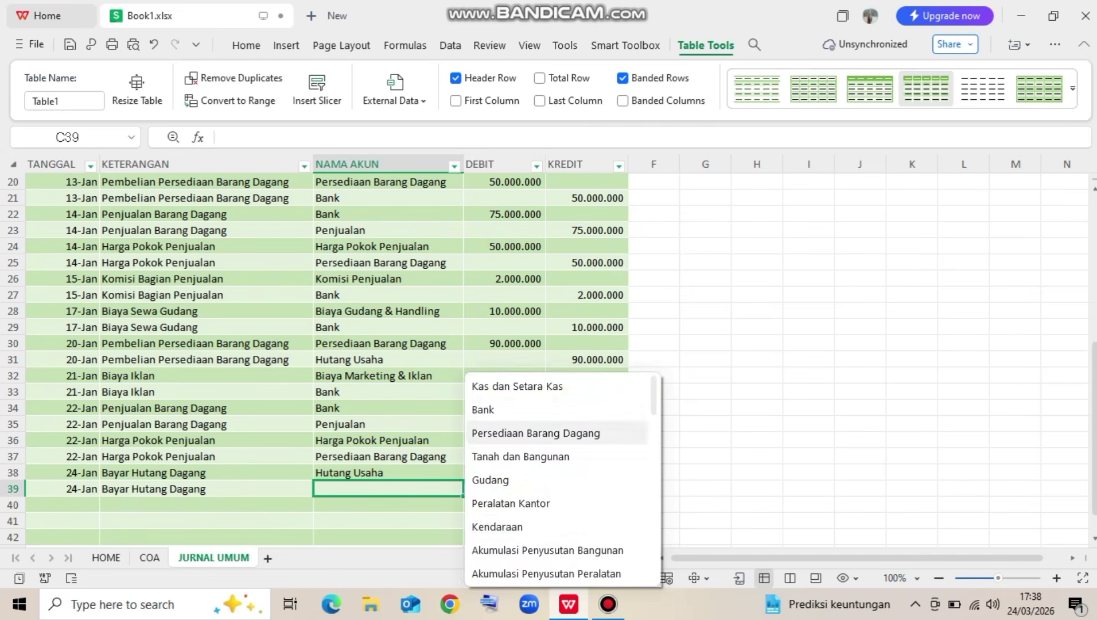
pyautogui.click(505, 410)
# Enter a debit of 45000000 in row 38 and copy it into the credit cell of the Bank row below
pyautogui.click(505, 472)
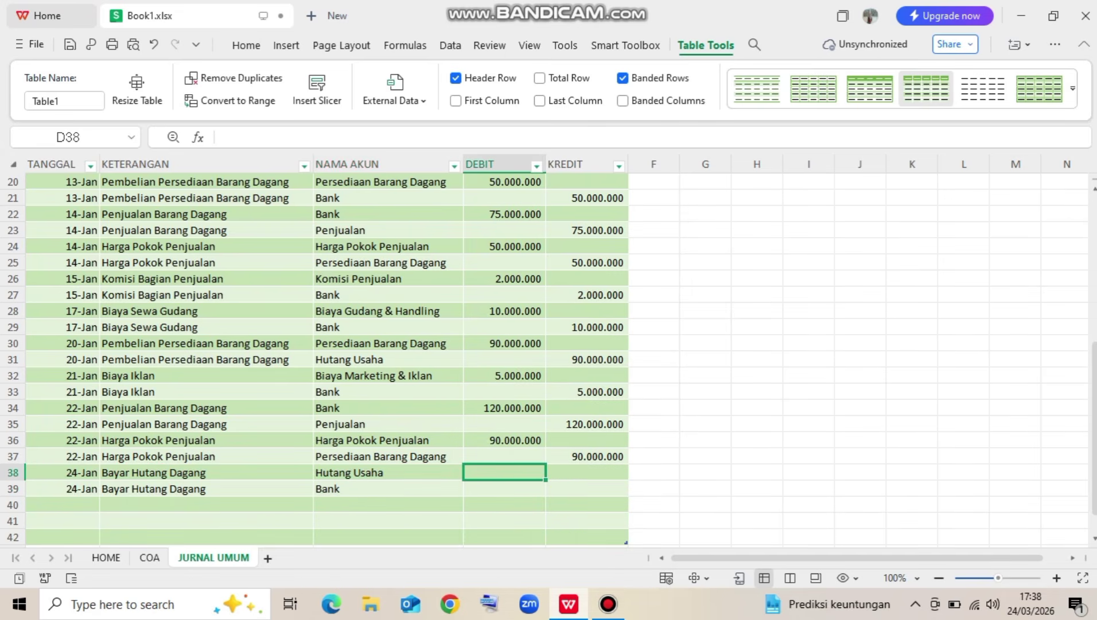
pyautogui.write('45000000')
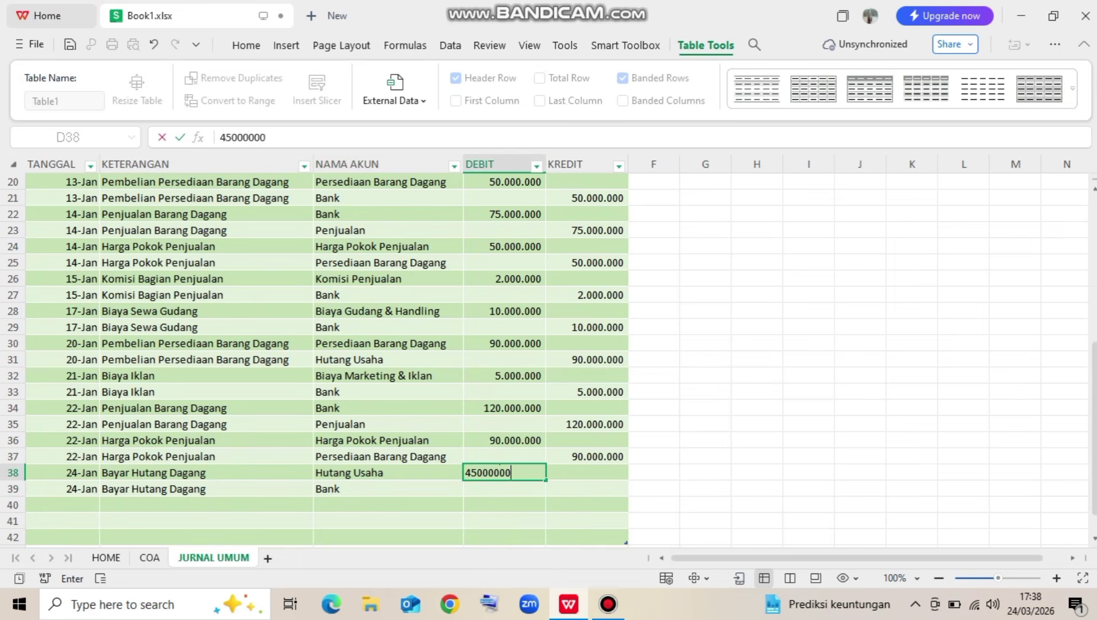
pyautogui.press('Return')
pyautogui.press('Up')
pyautogui.hotkey('ctrl', 'c')
pyautogui.press('Down')
pyautogui.press('Right')
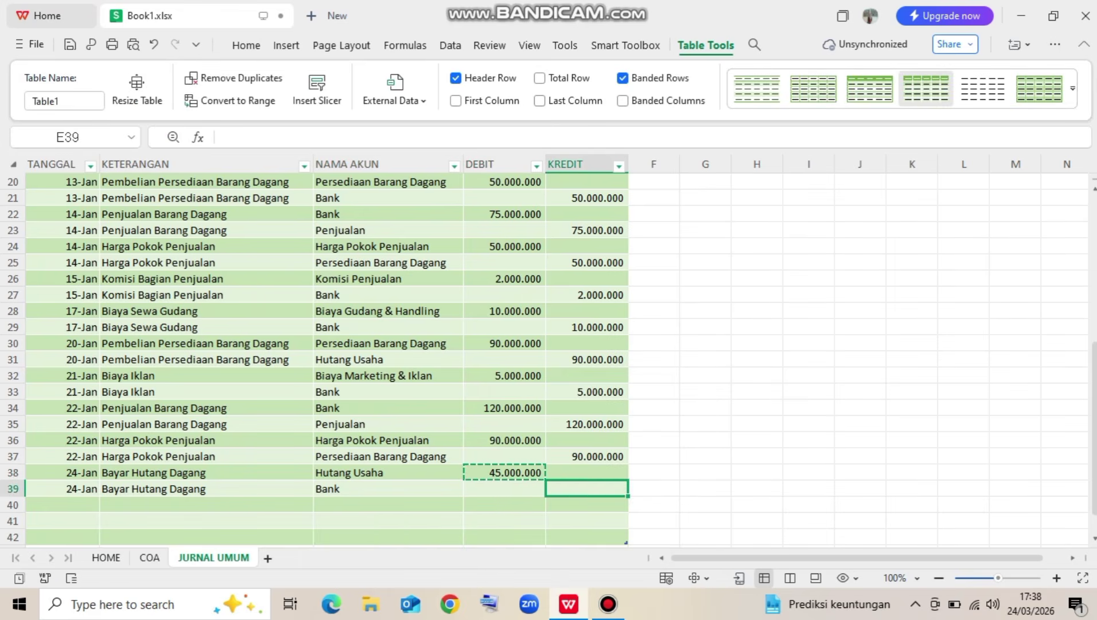
pyautogui.hotkey('ctrl', 'v')
pyautogui.press('Down')
pyautogui.press('Left')
pyautogui.press('Left')
pyautogui.press('Left')
pyautogui.press('Left')
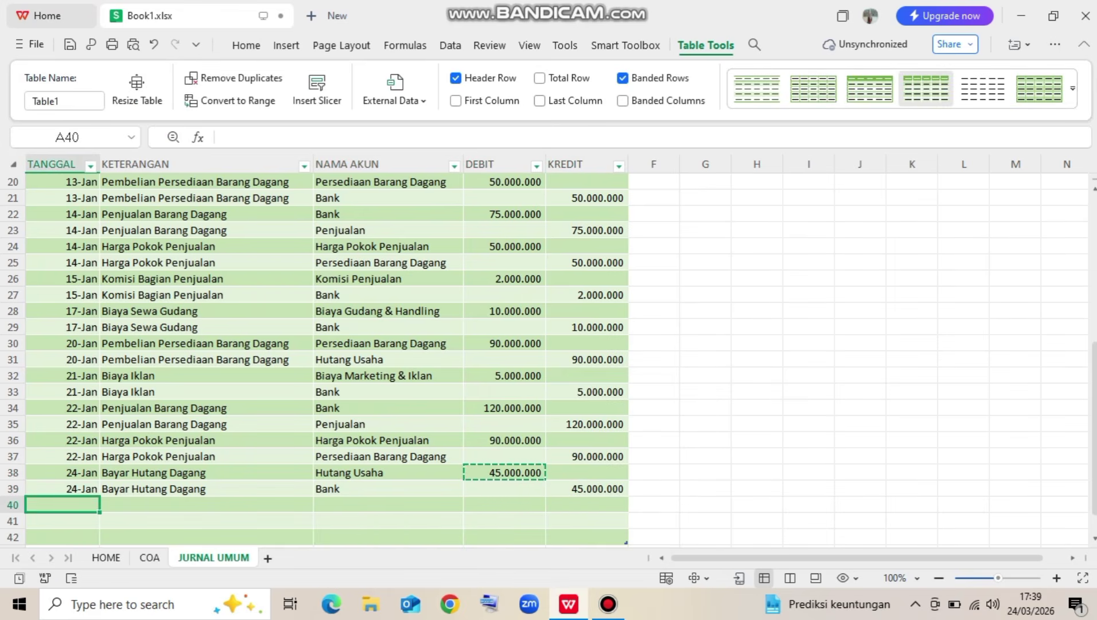
# Enter the date 25/1 in the TANGGAL cell of row 40
pyautogui.write('25/1')
pyautogui.press('Return')
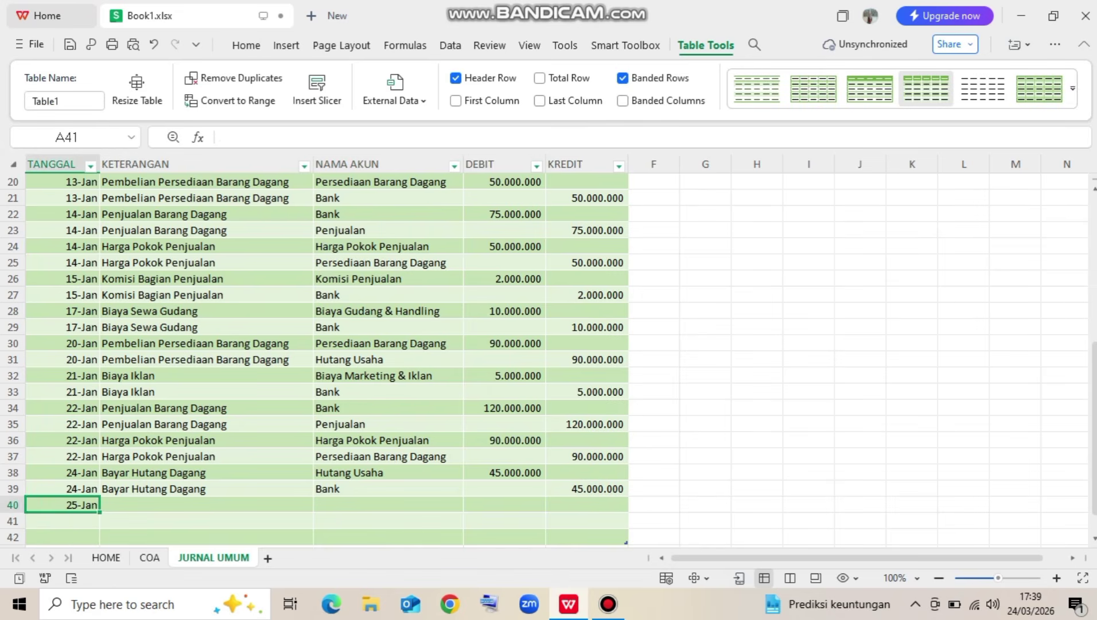
pyautogui.press('Up')
pyautogui.press('Right')
pyautogui.write('Bayr')
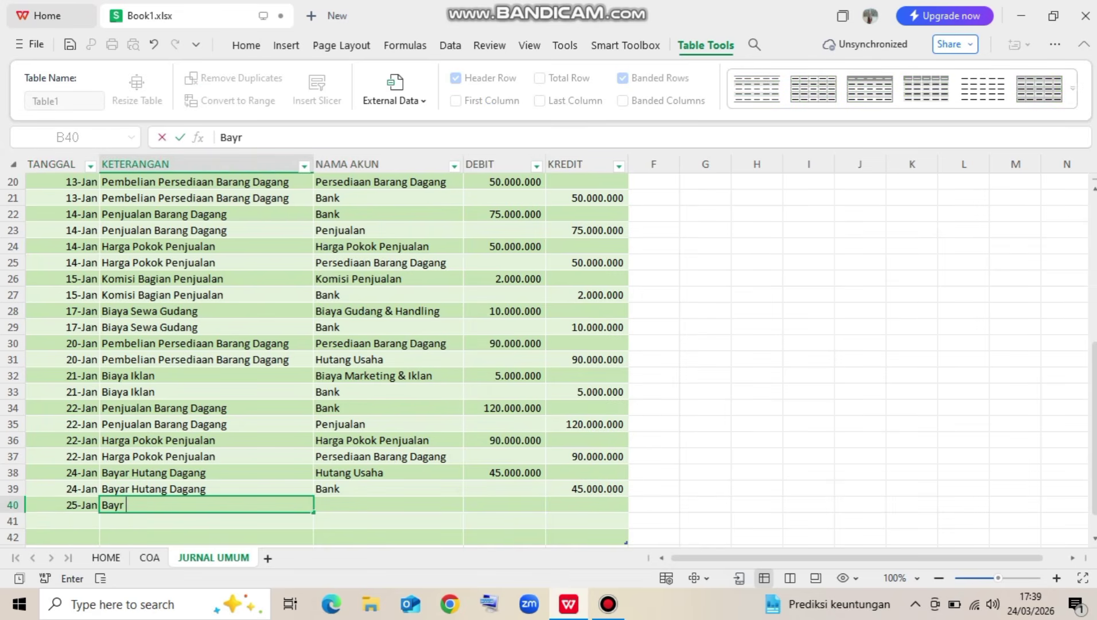
pyautogui.press('BackSpace')
pyautogui.write('ar')
pyautogui.press('BackSpace')
pyautogui.press('BackSpace')
pyautogui.press('BackSpace')
pyautogui.press('BackSpace')
pyautogui.press('BackSpace')
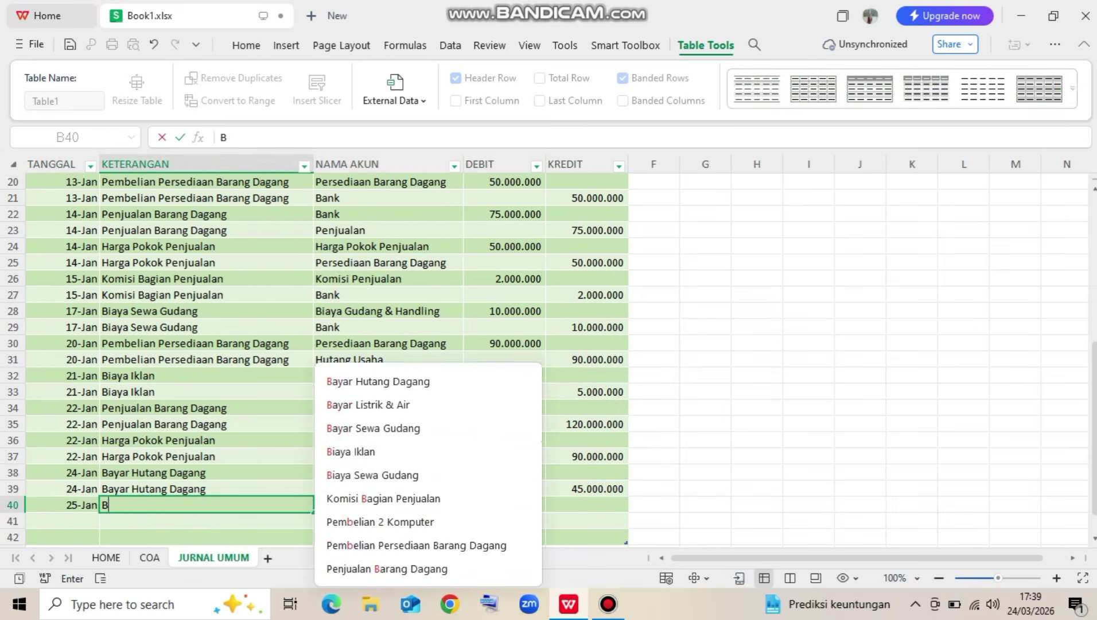
# Enter the description "Gaji Karyawan Periode Januari" in row 40
pyautogui.write('Gaji Karyaw')
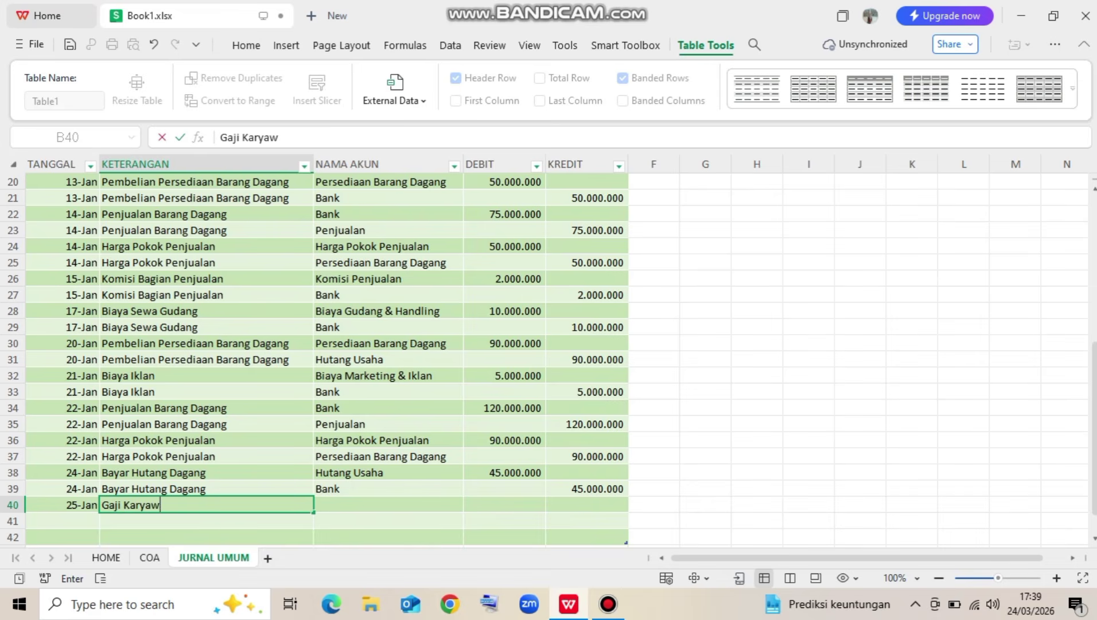
pyautogui.write('an Periode Januari')
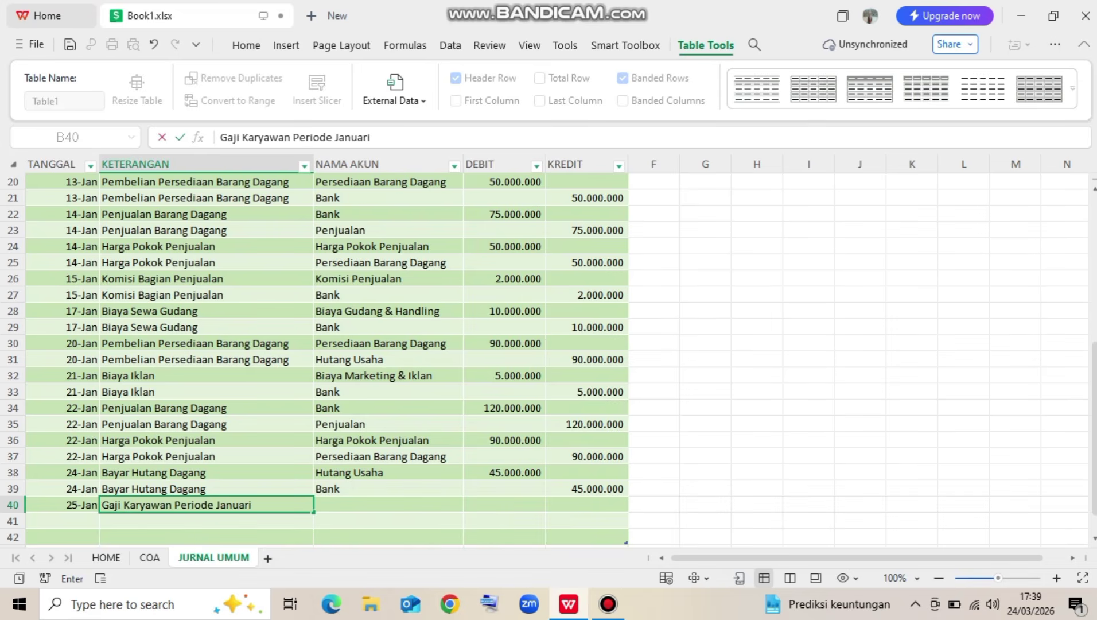
pyautogui.press('Tab')
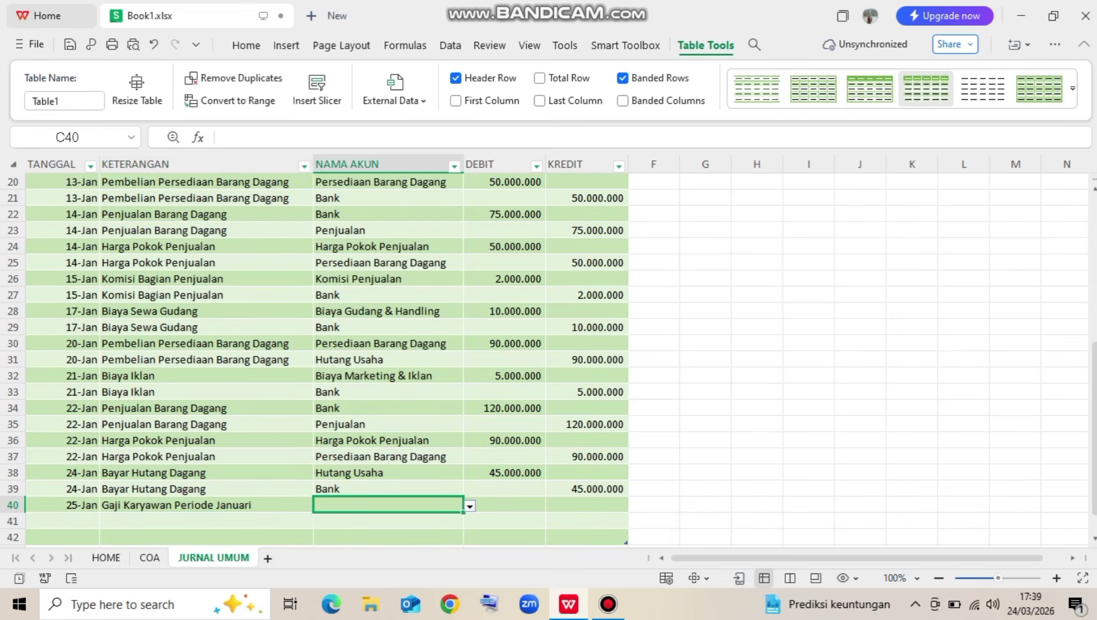
pyautogui.write('12000')
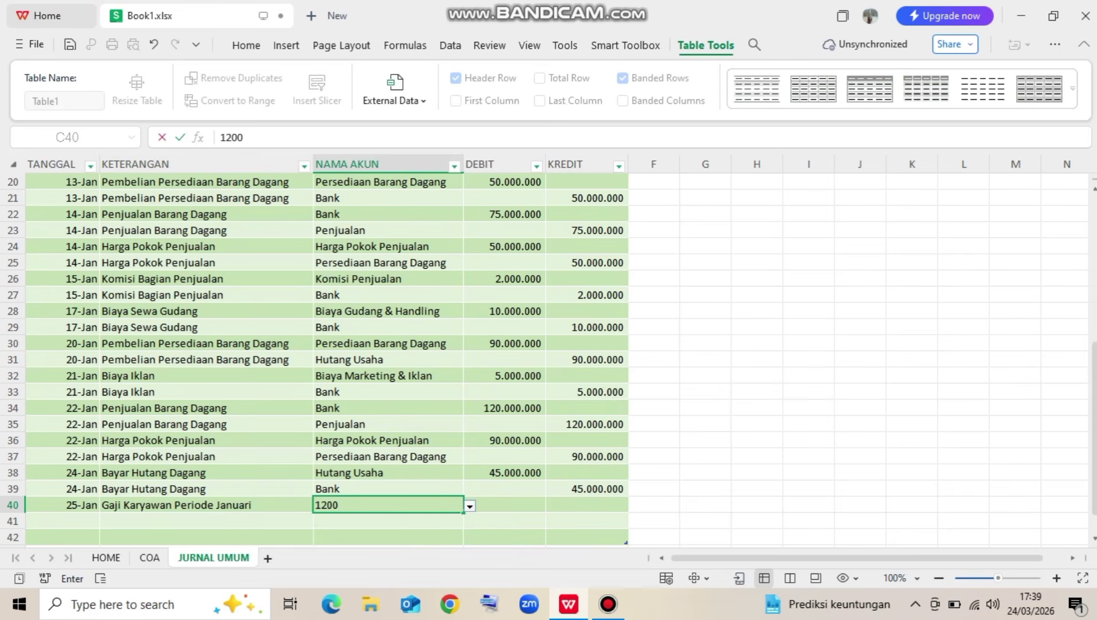
pyautogui.press('BackSpace')
pyautogui.press('BackSpace')
pyautogui.press('BackSpace')
pyautogui.press('BackSpace')
pyautogui.press('BackSpace')
# Choose Biaya Gaji Karyawan as the account name in row 40 and Bank in row 41
pyautogui.click(470, 506)
pyautogui.scroll(-5, 470, 506)
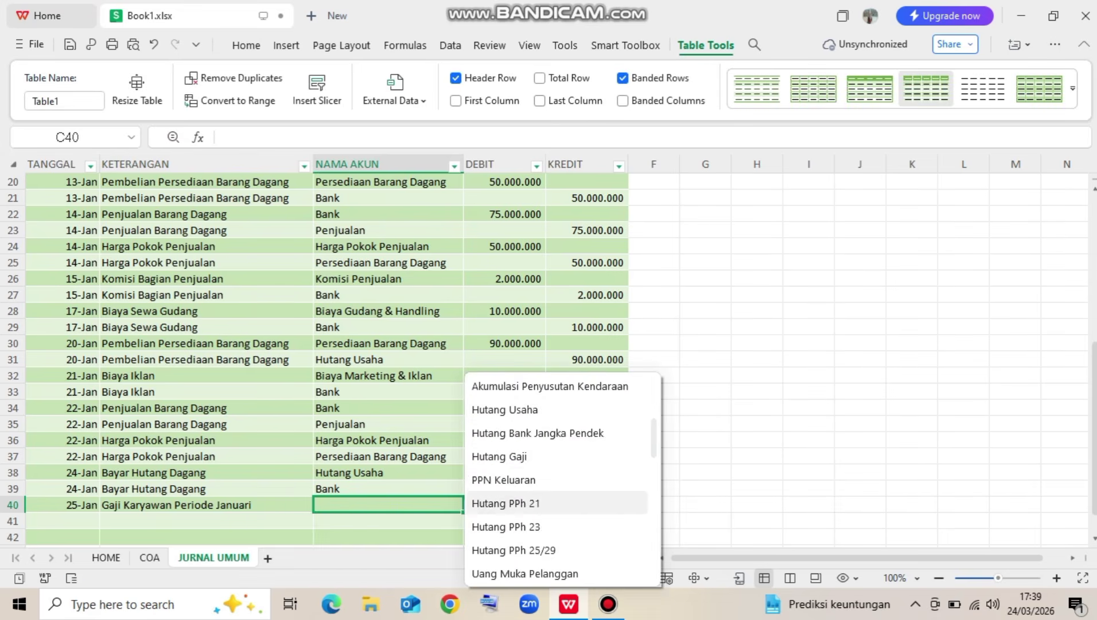
pyautogui.scroll(-3, 545, 526)
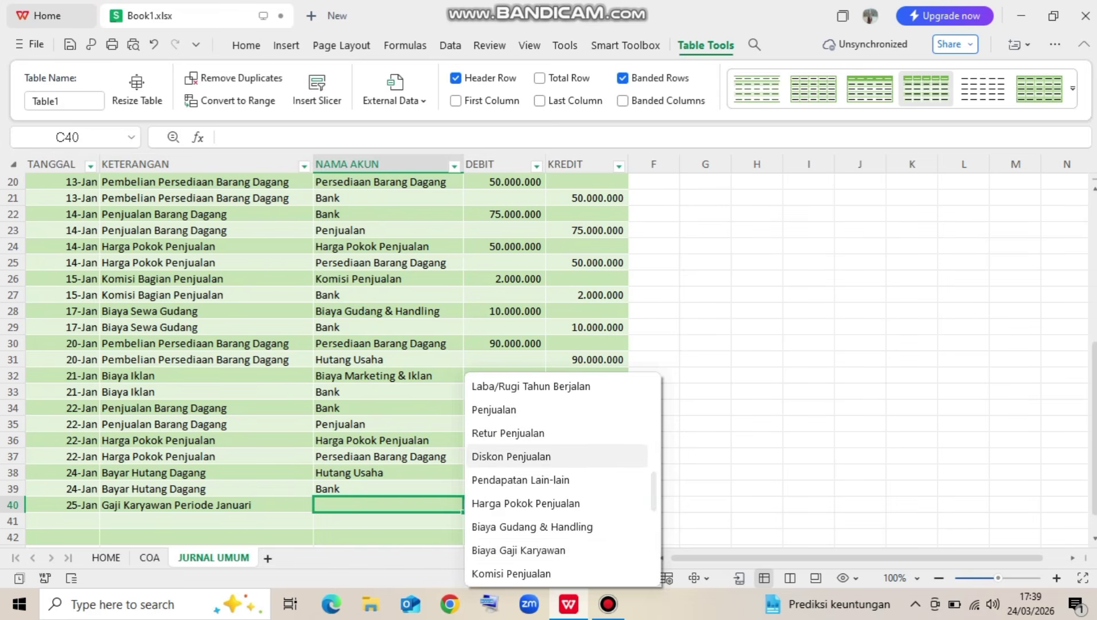
pyautogui.click(518, 550)
pyautogui.click(425, 521)
pyautogui.click(470, 521)
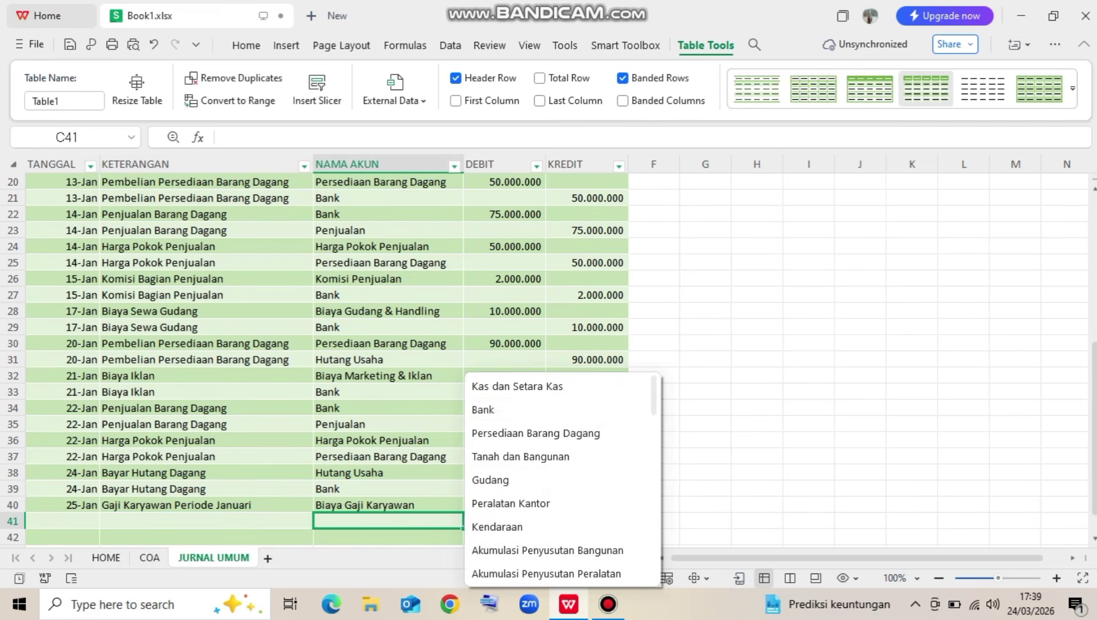
pyautogui.click(482, 409)
# Copy the date and description of the Gaji Karyawan entry from row 40 into row 41
pyautogui.scroll(-3, 482, 409)
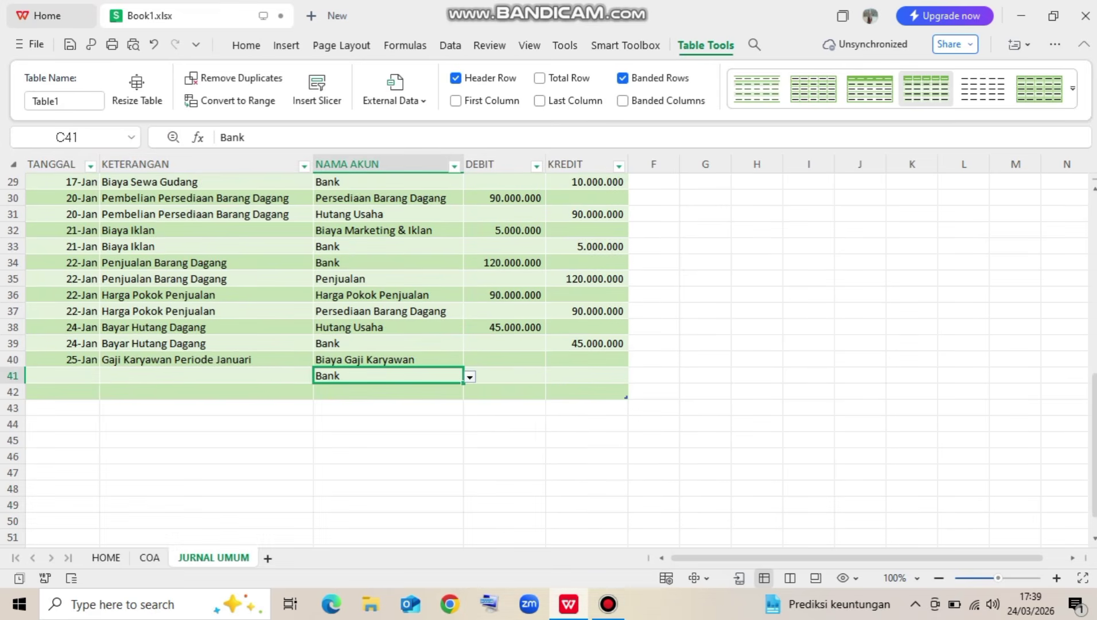
pyautogui.moveTo(68, 360); pyautogui.dragTo(172, 360)
pyautogui.click(63, 376)
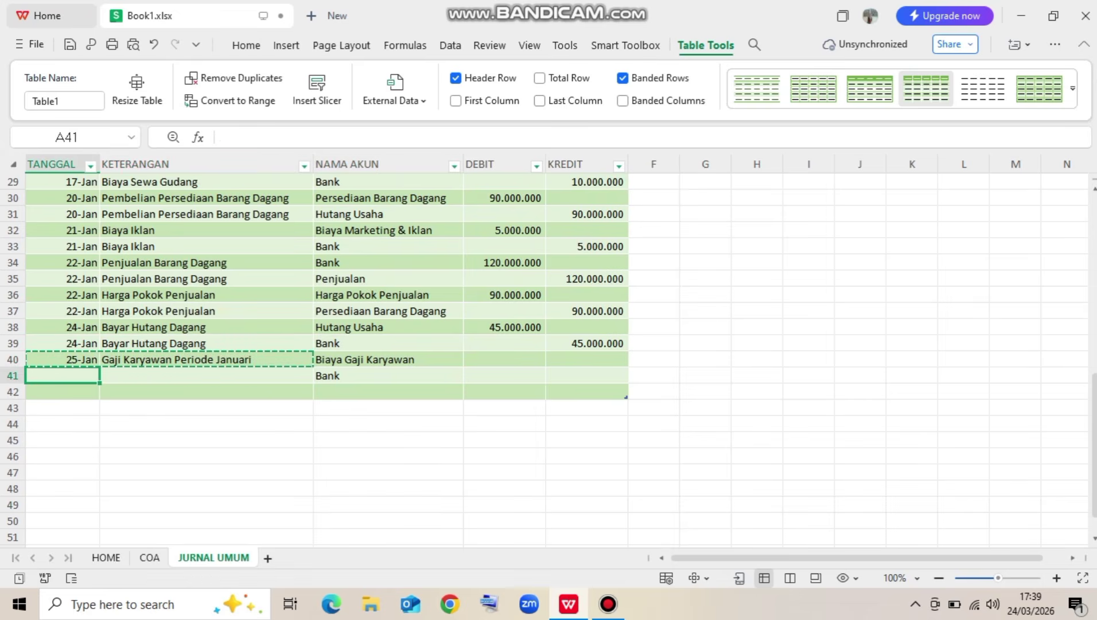
pyautogui.hotkey('ctrl', 'v')
# Enter a debit of 12000000 in row 40 and copy it into the credit cell of the Bank row below
pyautogui.click(504, 359)
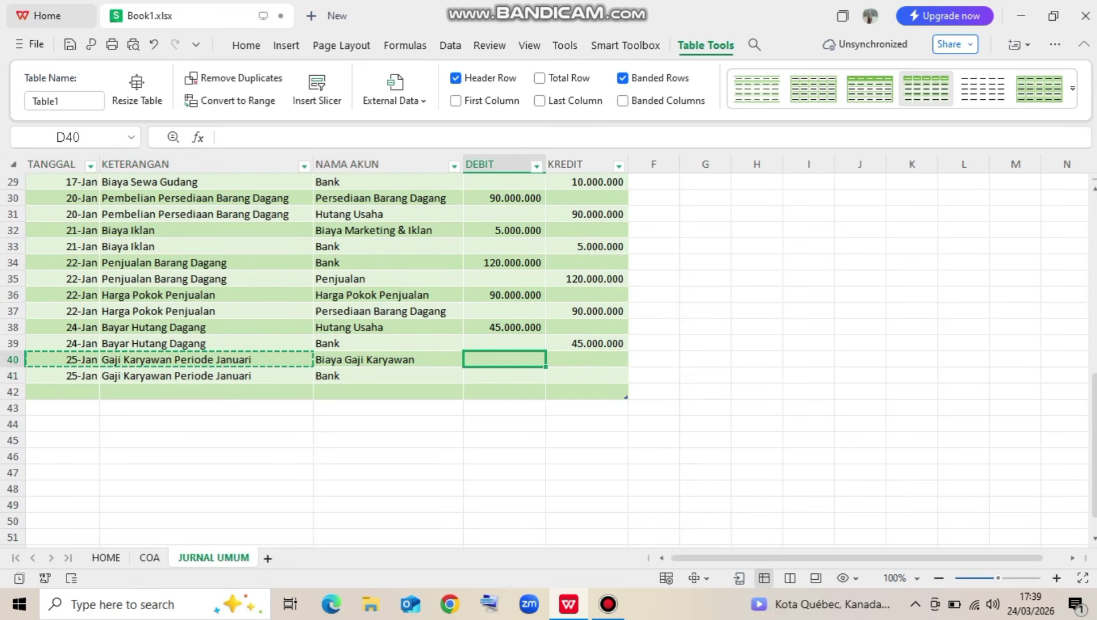
pyautogui.write('12000')
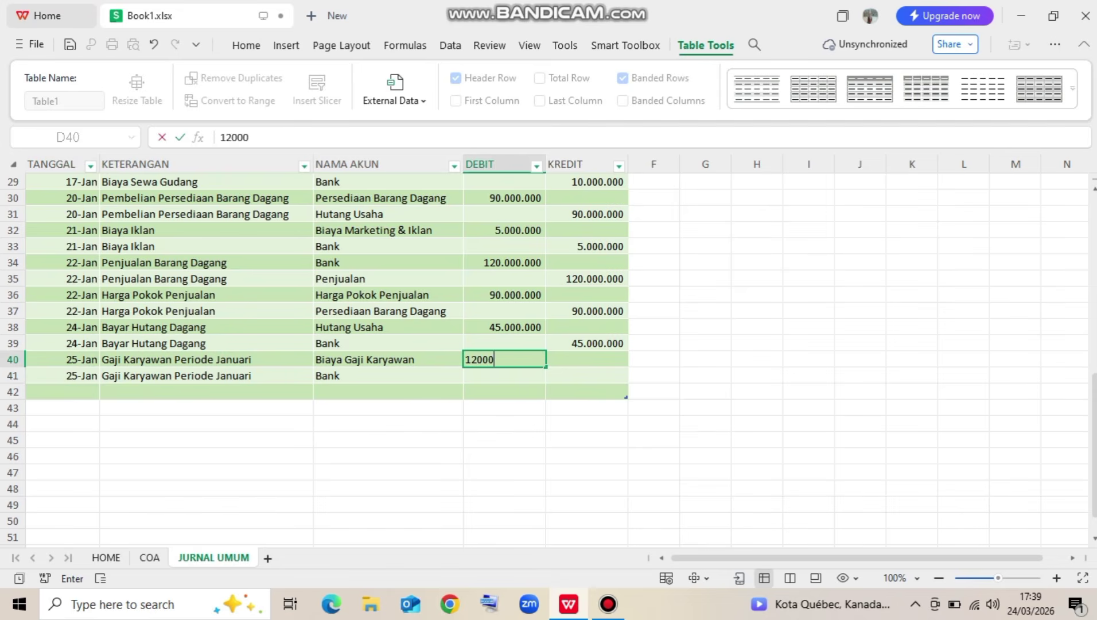
pyautogui.write('000')
pyautogui.press('Return')
pyautogui.press('Up')
pyautogui.hotkey('ctrl', 'c')
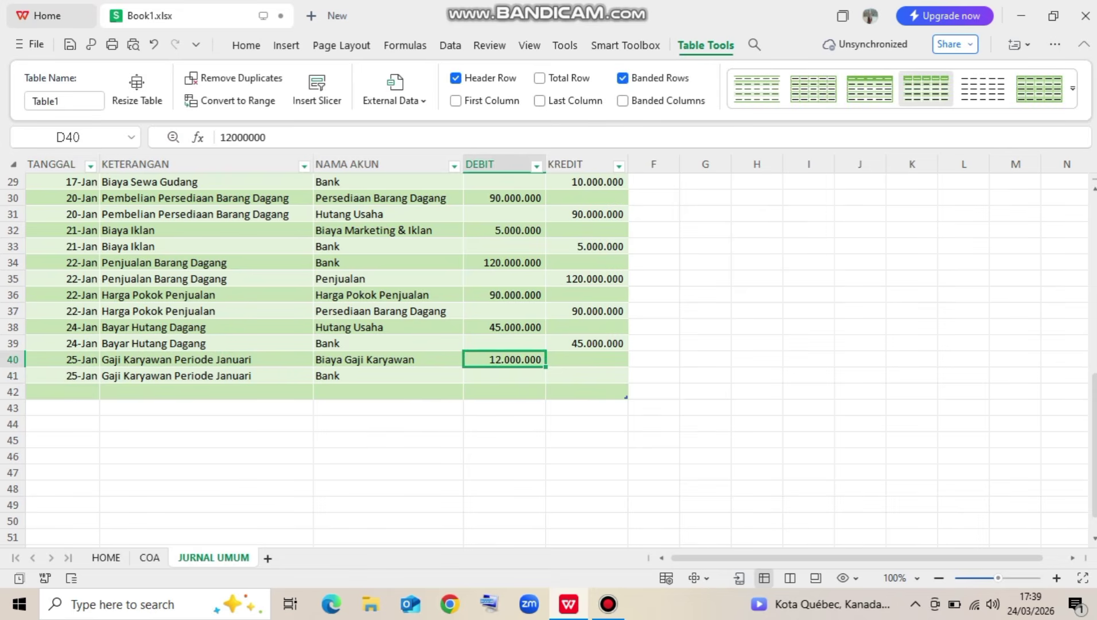
pyautogui.press('Down')
pyautogui.press('Right')
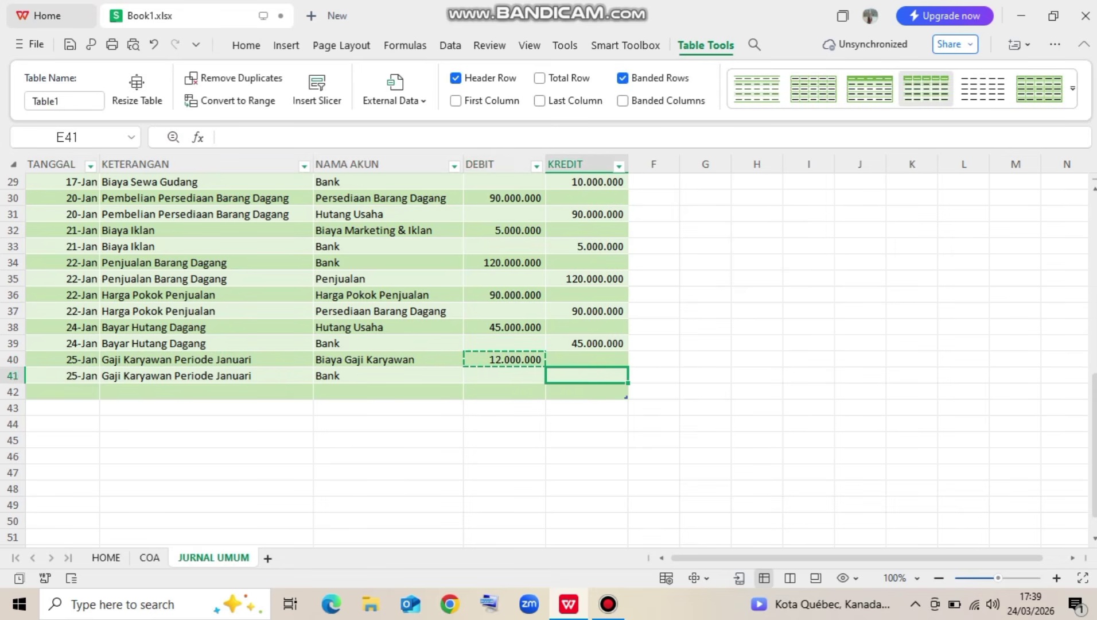
pyautogui.hotkey('ctrl', 'v')
pyautogui.press('Escape')
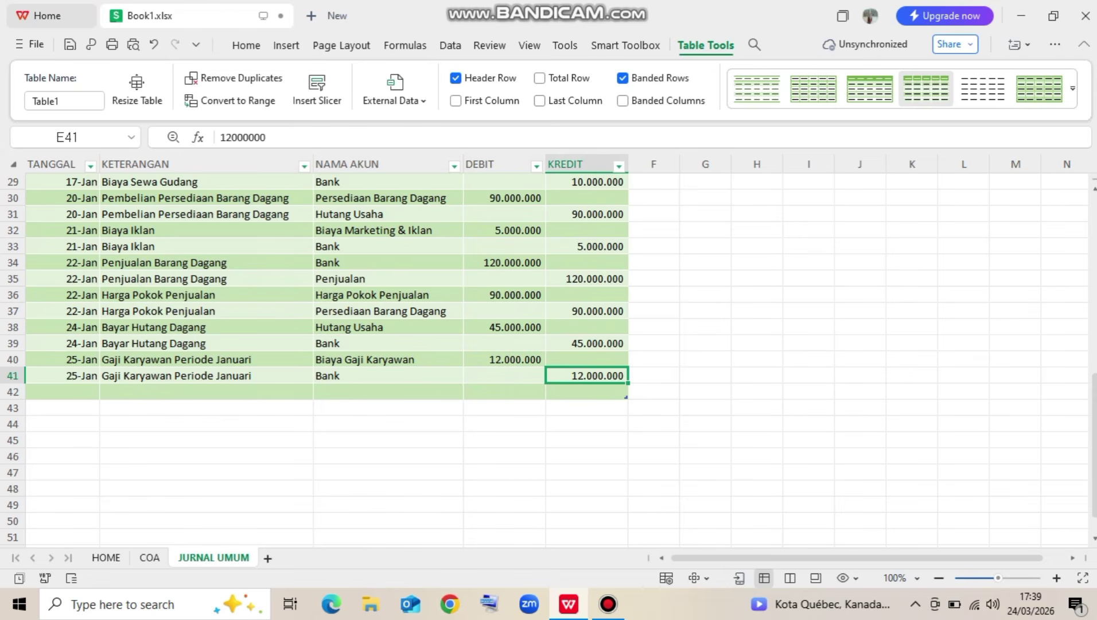
# Extend the journal table down to row 47
pyautogui.moveTo(626, 397); pyautogui.dragTo(626, 476)
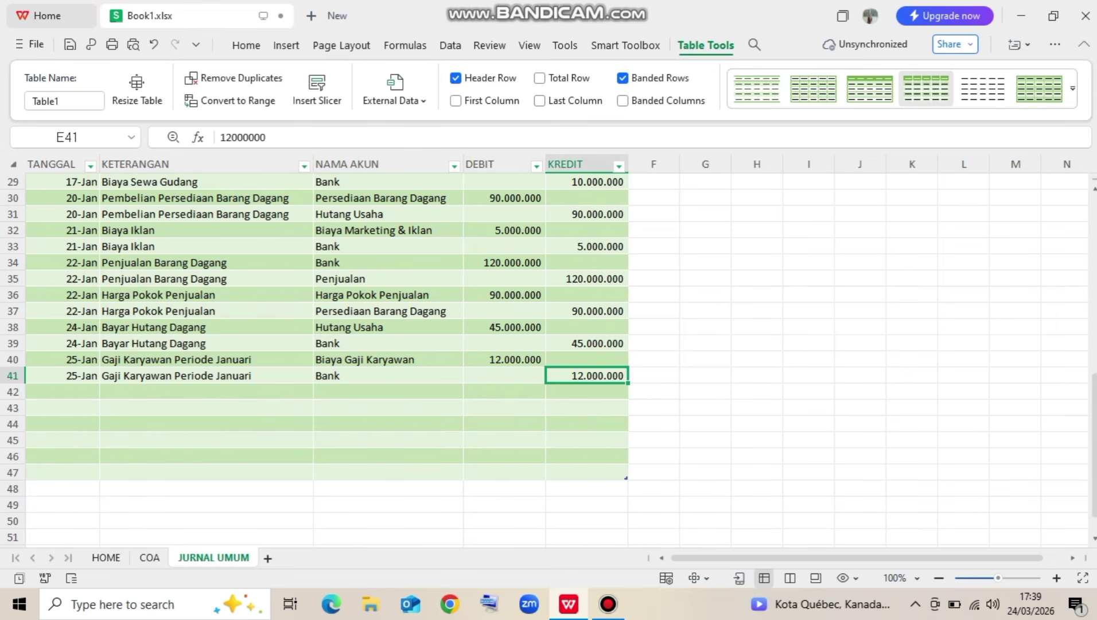
pyautogui.click(62, 392)
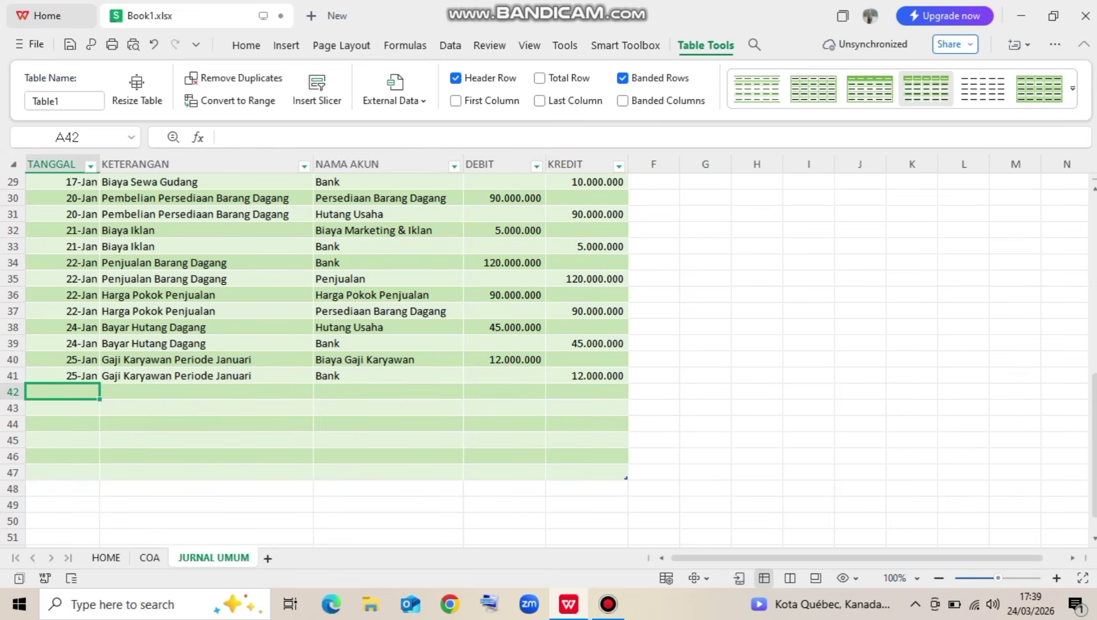
pyautogui.write('26/2')
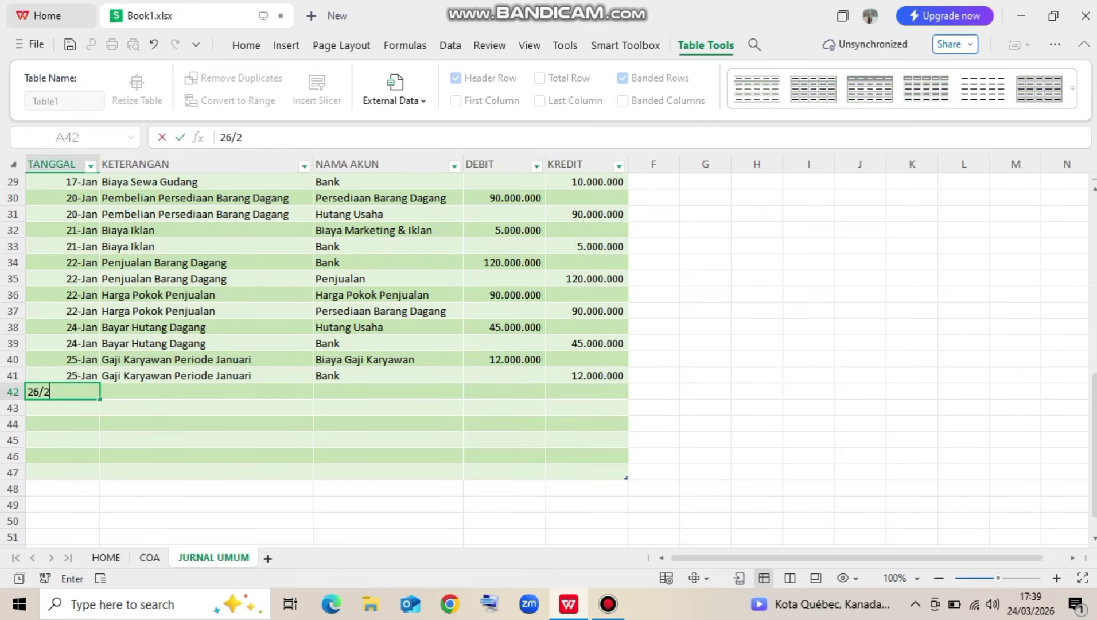
pyautogui.press('Return')
pyautogui.press('Up')
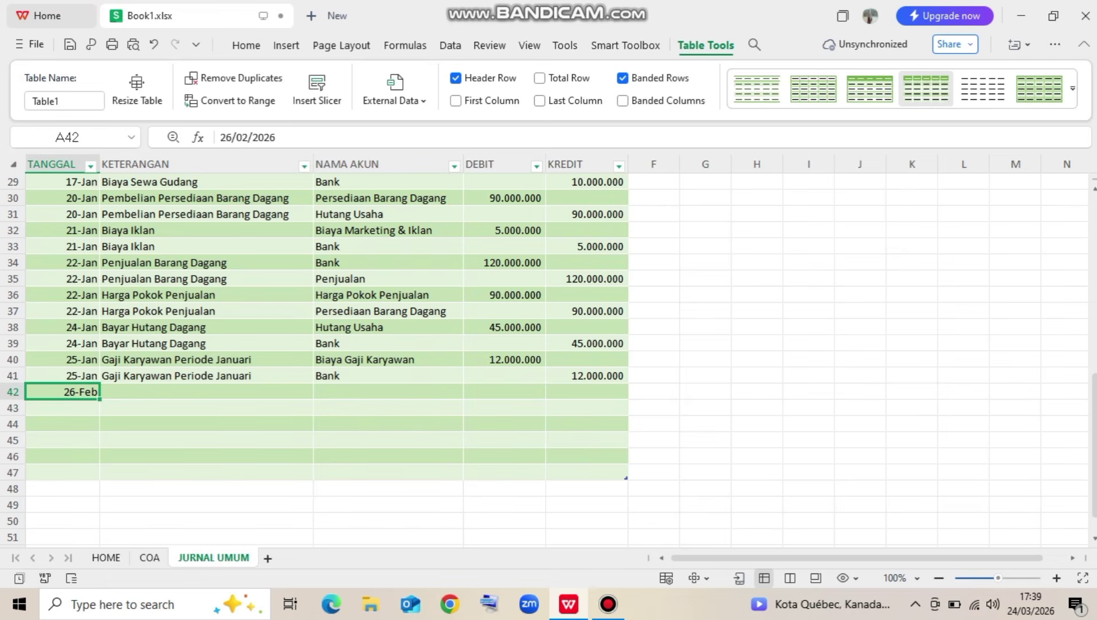
# Enter the date 26/1 in the TANGGAL cell of row 42
pyautogui.write('26/1')
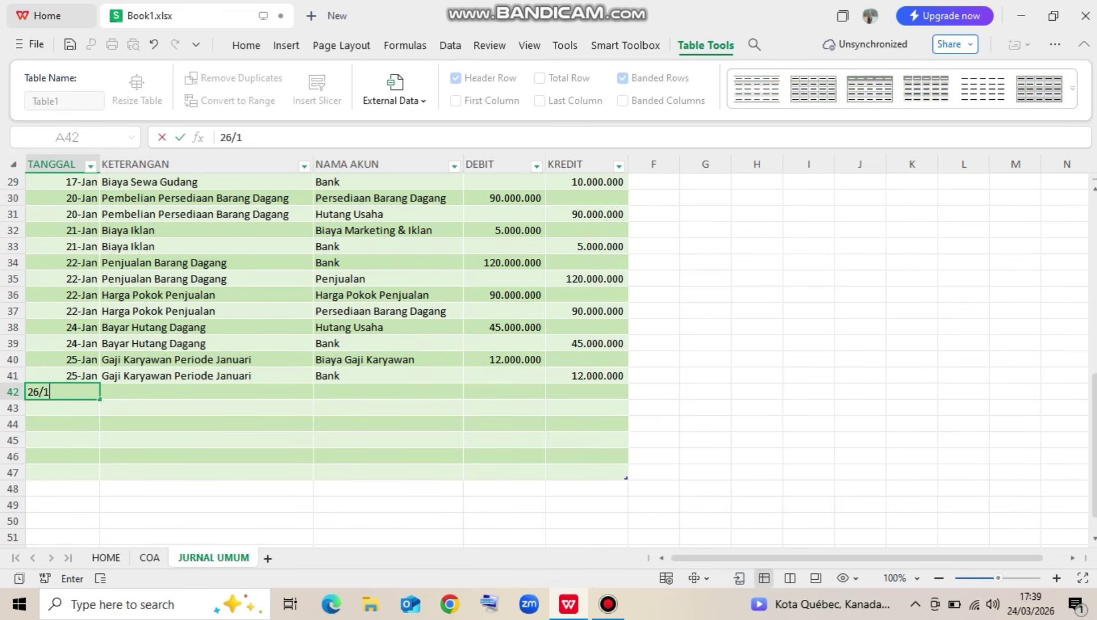
pyautogui.press('Return')
pyautogui.press('Up')
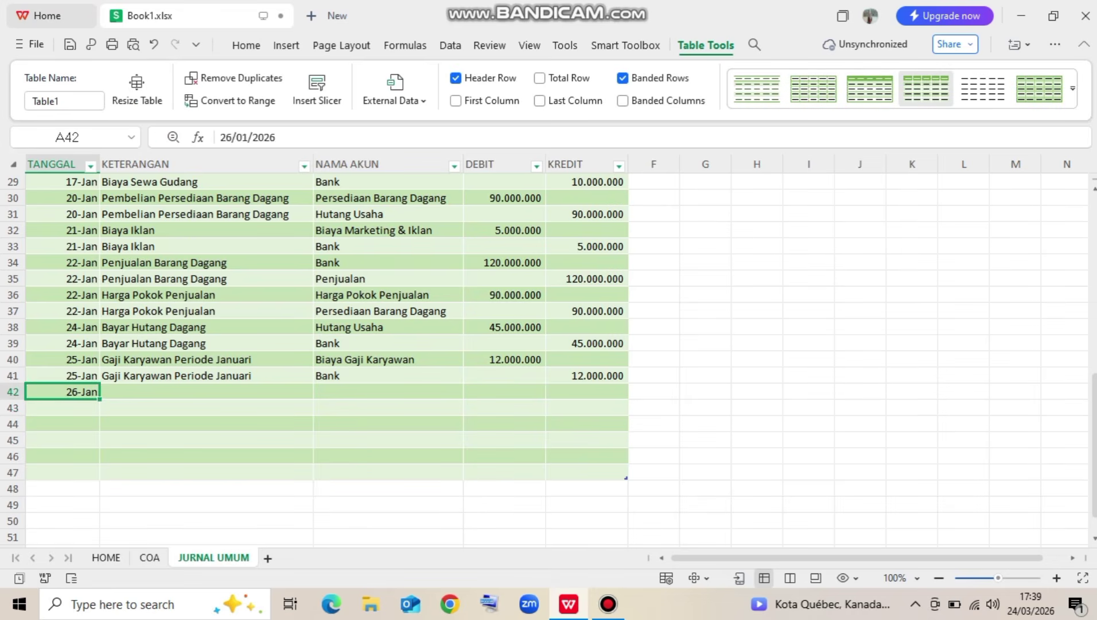
pyautogui.press('Right')
pyautogui.press('Right')
pyautogui.press('Left')
pyautogui.press('Left')
pyautogui.press('Right')
pyautogui.press('Left')
# Enter the description "Biaya Pengiriman Dokumen" in row 42
pyautogui.press('Right')
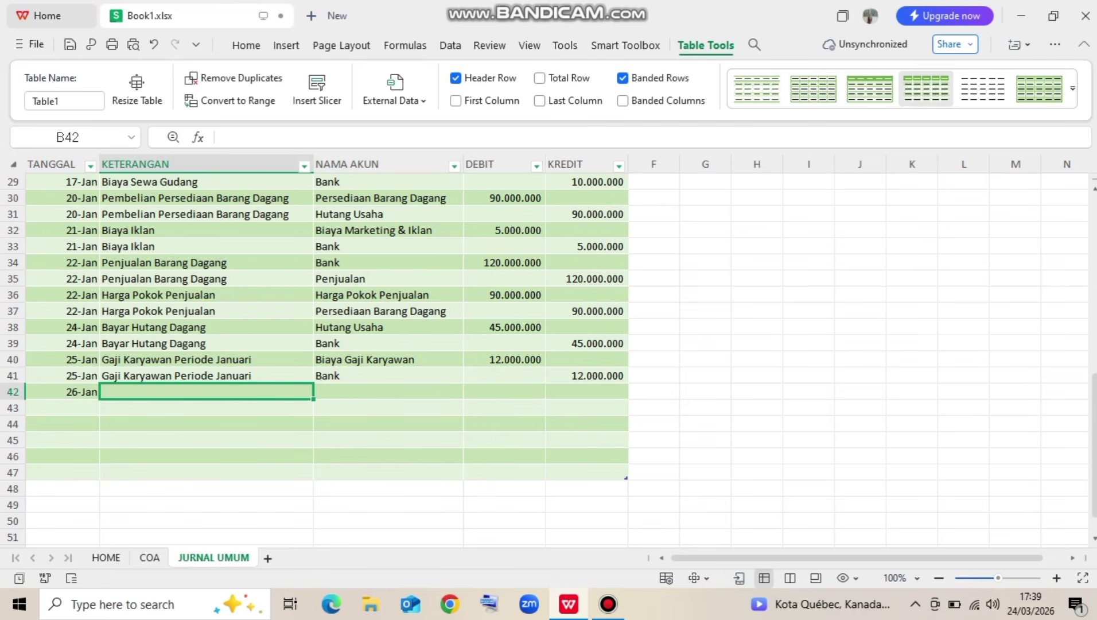
pyautogui.write('Baya Pe')
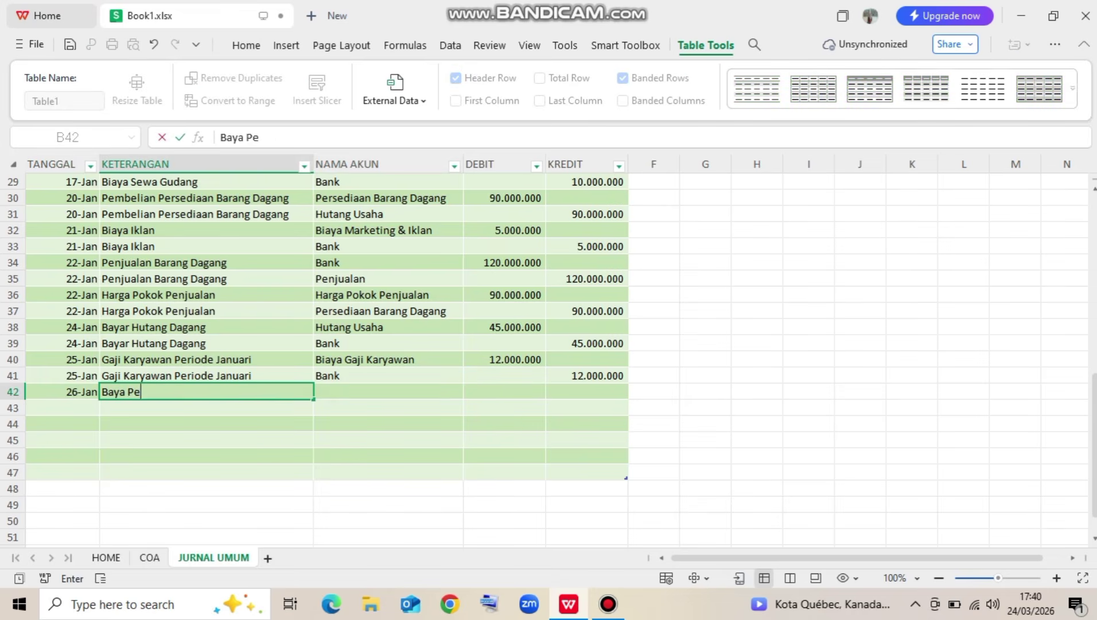
pyautogui.press('BackSpace')
pyautogui.press('BackSpace')
pyautogui.press('BackSpace')
pyautogui.press('BackSpace')
pyautogui.press('BackSpace')
pyautogui.press('BackSpace')
pyautogui.write('iaya Pengiriman Dokumen')
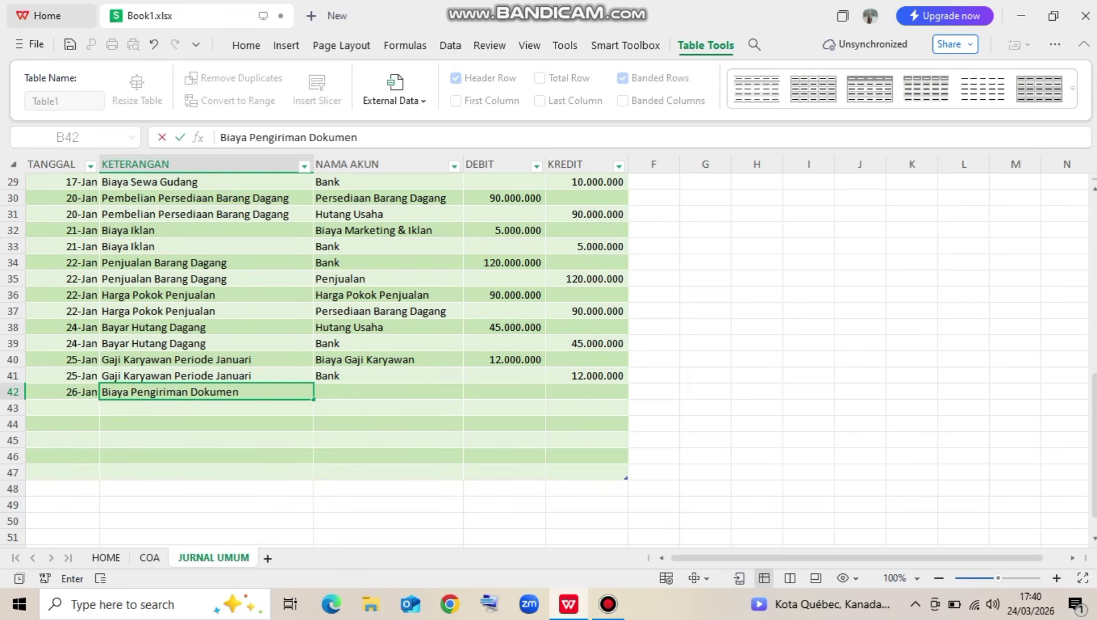
pyautogui.press('Return')
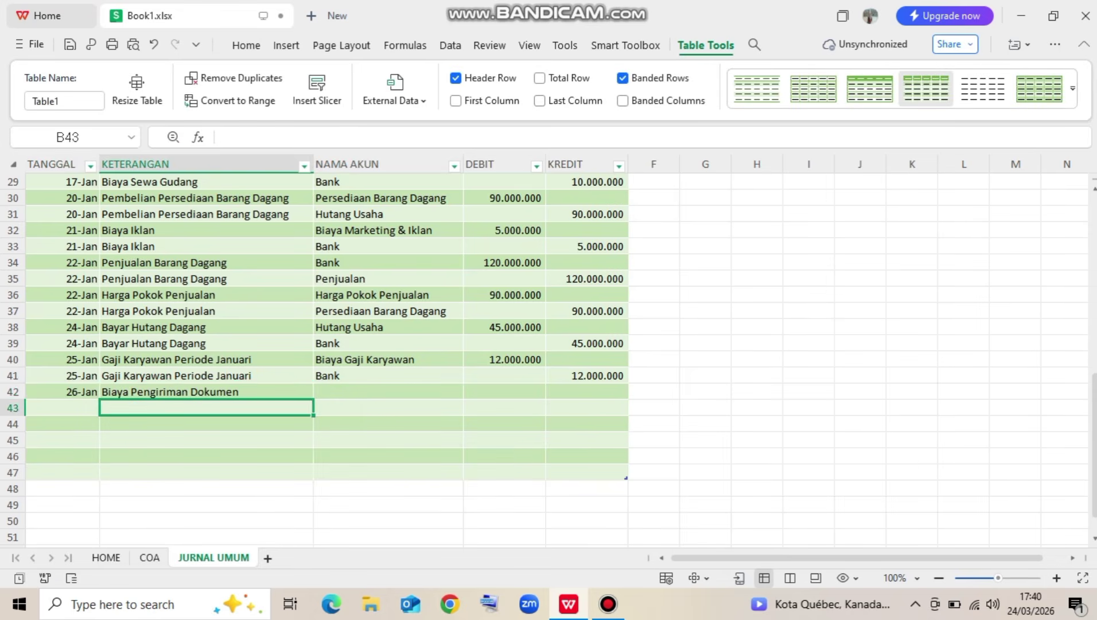
# Copy the date and description of the Biaya Pengiriman Dokumen entry from row 42 into row 43
pyautogui.press('Up')
pyautogui.press('Left')
pyautogui.hotkey('shift', 'Right')
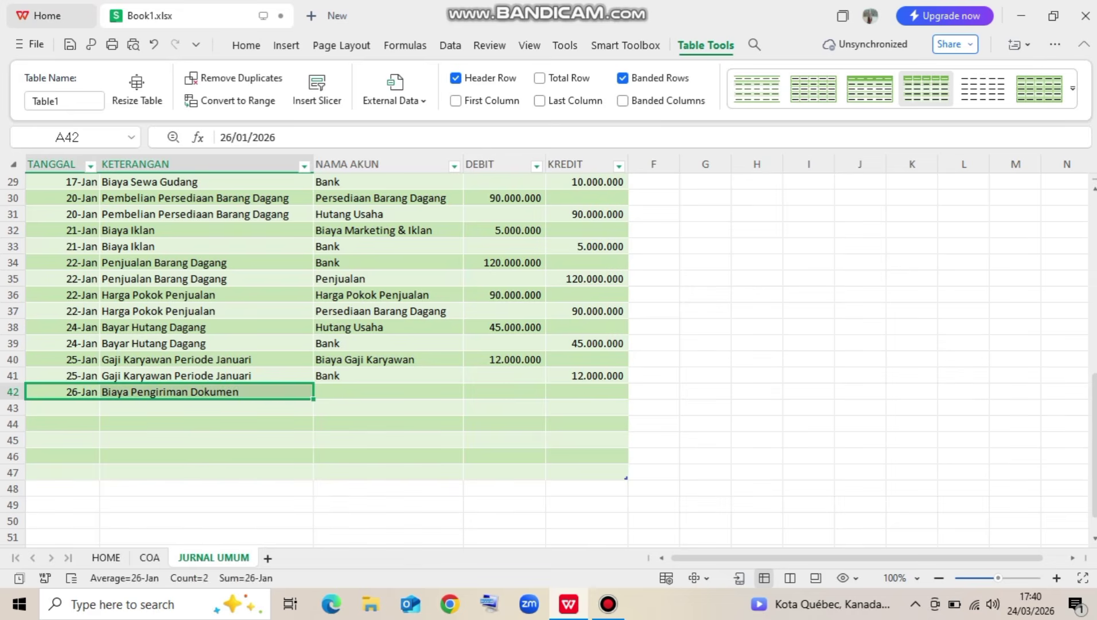
pyautogui.hotkey('ctrl', 'c')
pyautogui.press('Down')
pyautogui.hotkey('ctrl', 'v')
pyautogui.press('Escape')
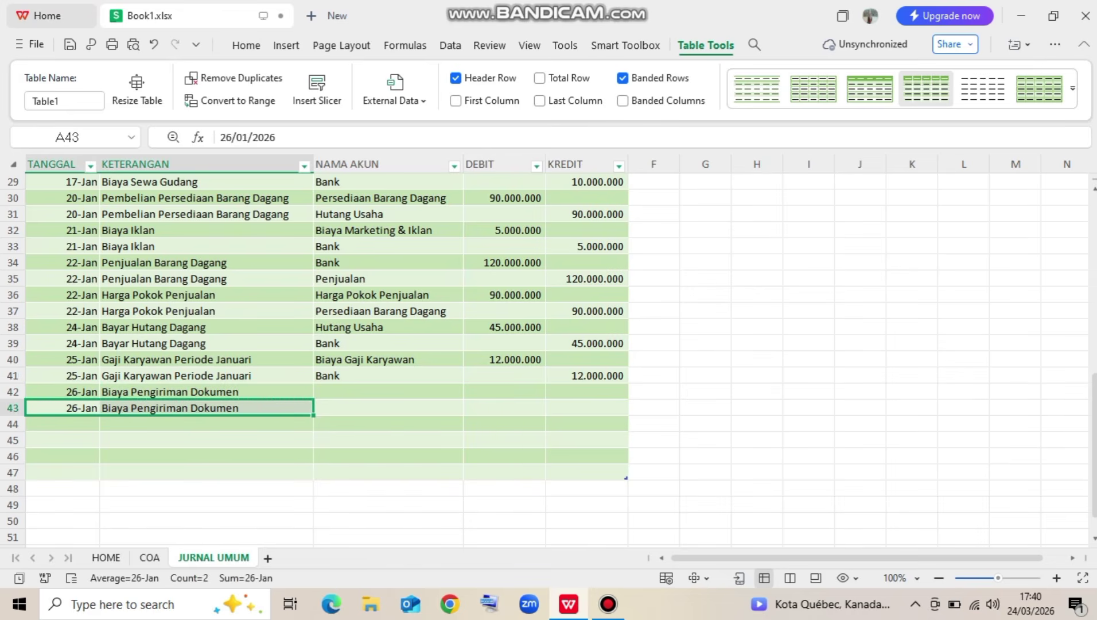
# Choose Biaya Pengiriman ke Pelanggan as the account name in row 42
pyautogui.press('Up')
pyautogui.press('Right')
pyautogui.press('Right')
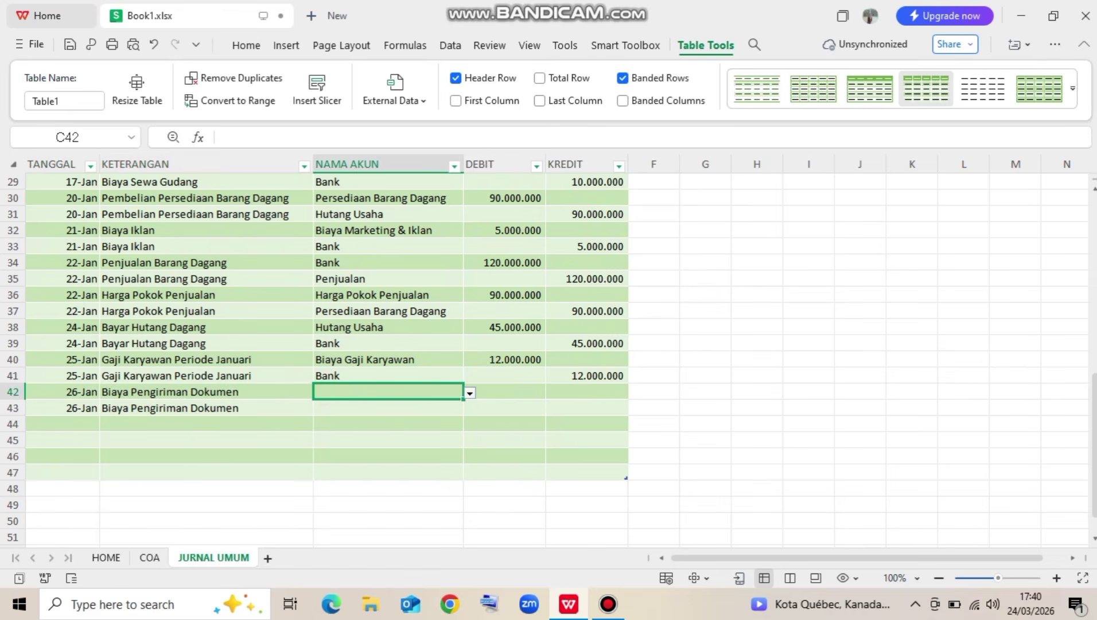
pyautogui.hotkey('alt', 'Down')
pyautogui.scroll(-7, 556, 526)
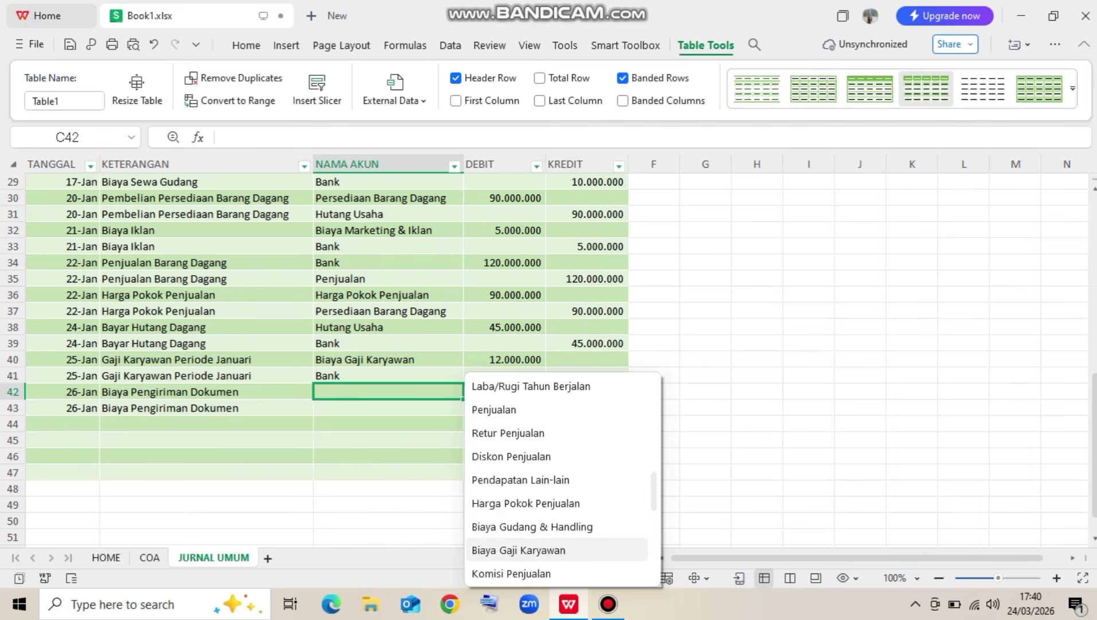
pyautogui.scroll(-2, 557, 549)
pyautogui.scroll(-2, 557, 550)
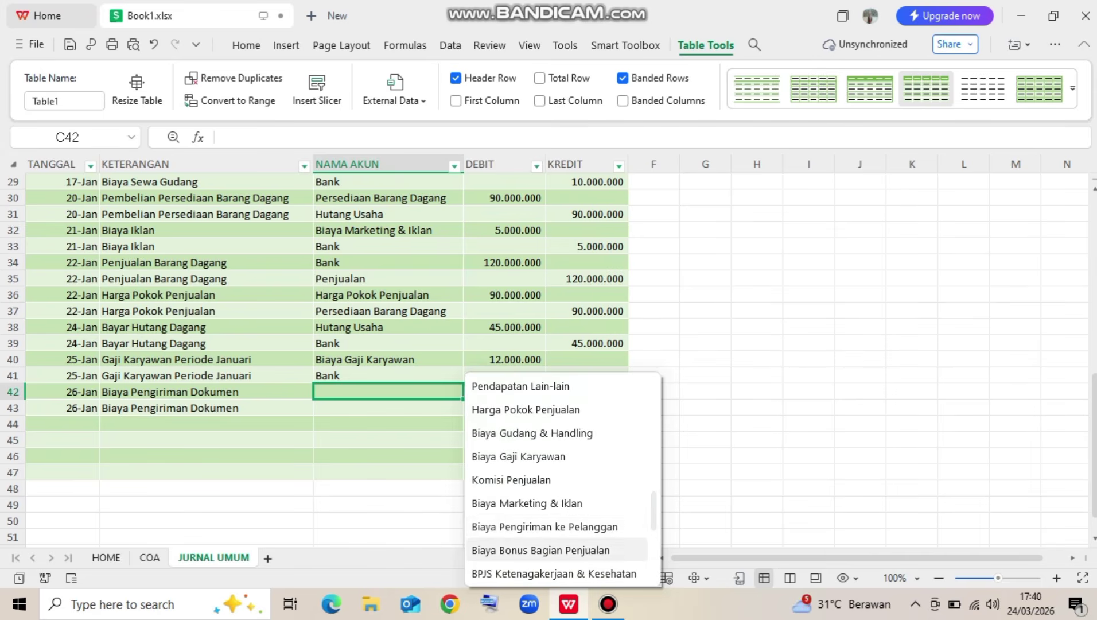
pyautogui.press('Up')
pyautogui.press('Return')
# Choose Bank as the account name in row 43 and fit the NAMA AKUN column width to its contents
pyautogui.press('Down')
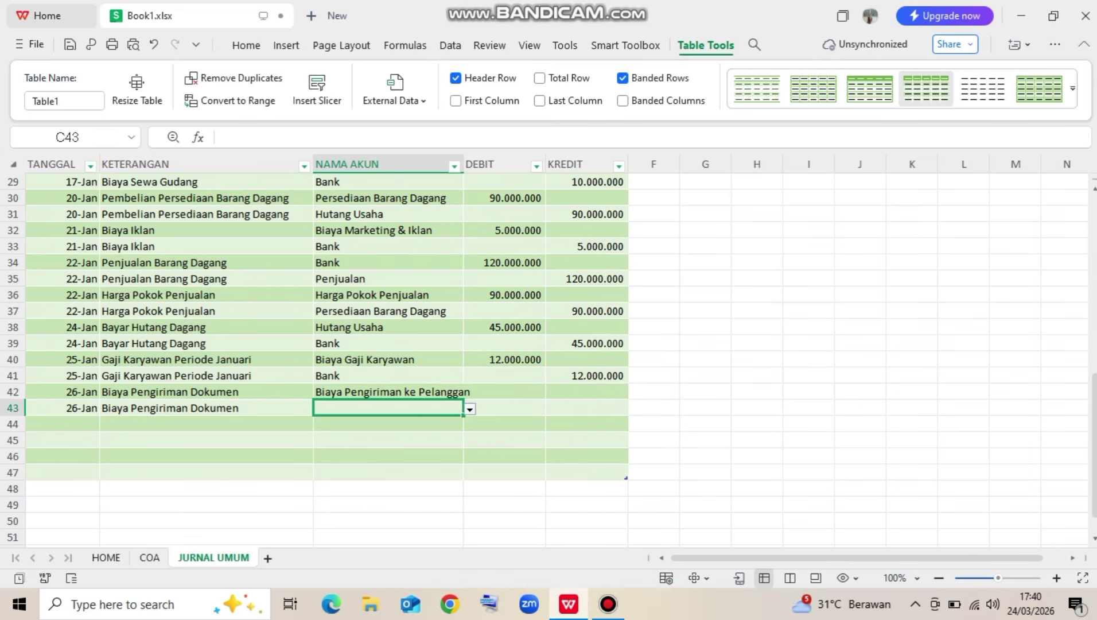
pyautogui.hotkey('alt', 'Down')
pyautogui.press('Down')
pyautogui.press('Return')
pyautogui.doubleClick(463, 164)
# Enter 100000 as the debit in row 42 and copy the amount to the credit column of row 43
pyautogui.click(531, 391)
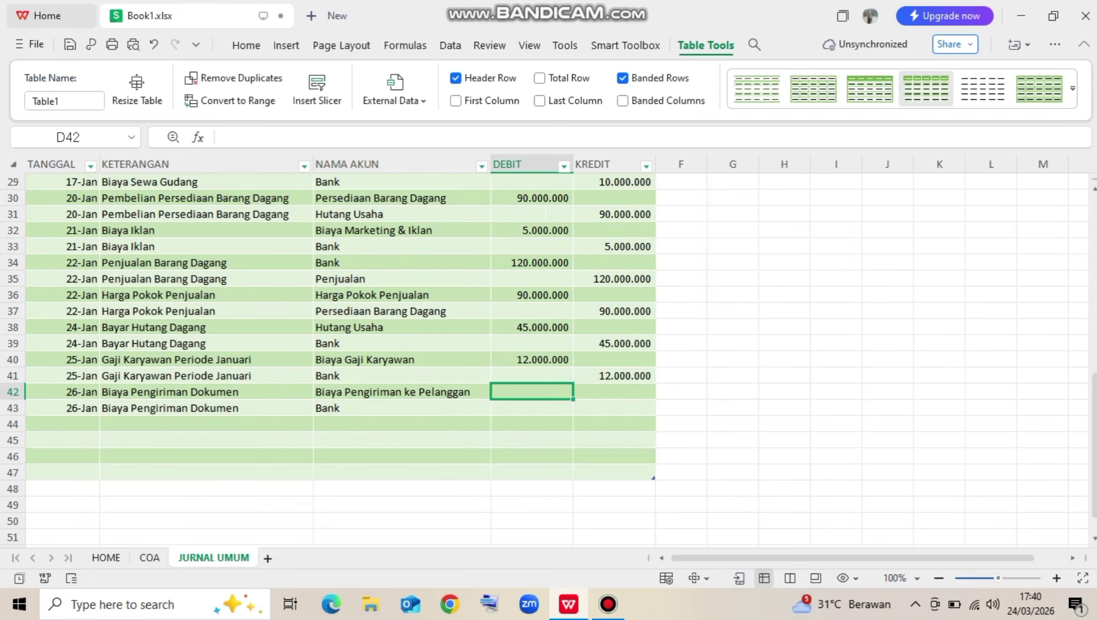
pyautogui.write('100000')
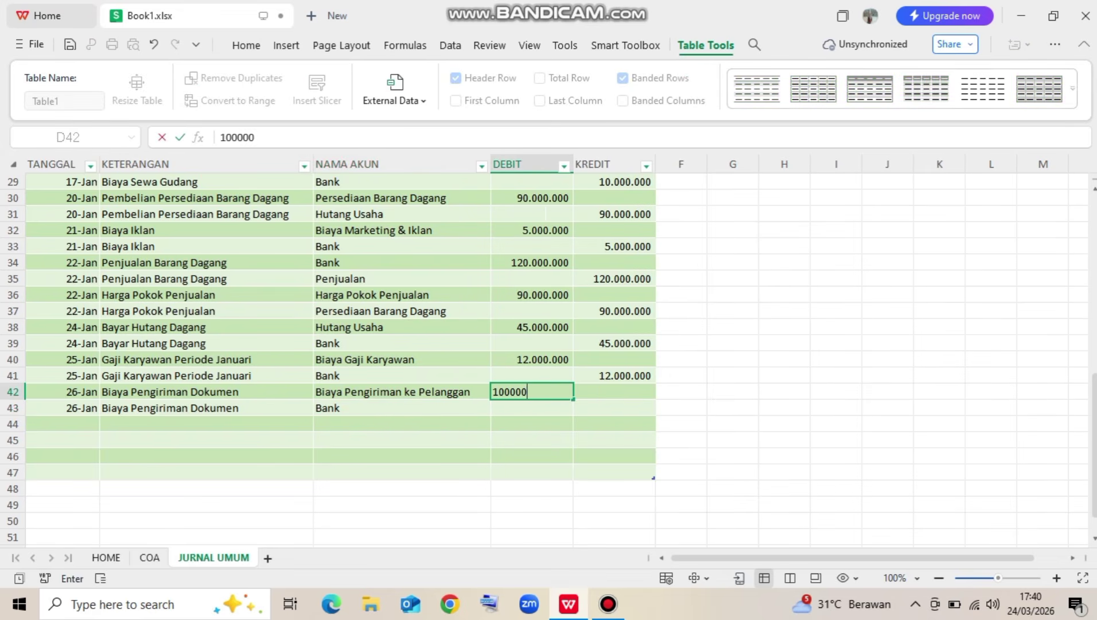
pyautogui.press('Return')
pyautogui.press('Up')
pyautogui.hotkey('ctrl', 'c')
pyautogui.press('Down')
pyautogui.press('Right')
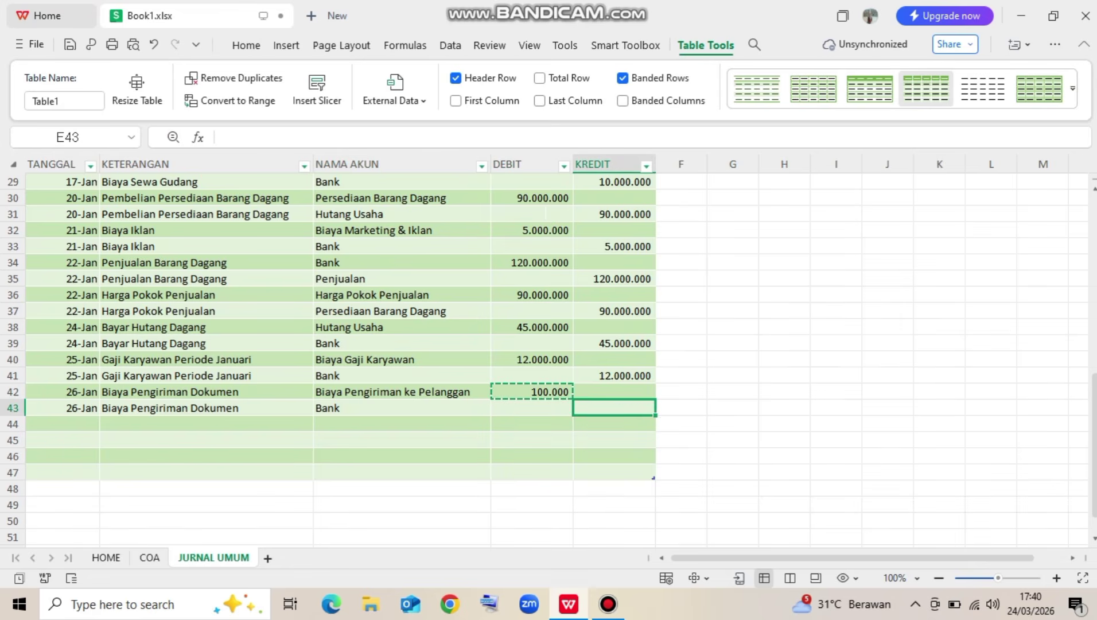
pyautogui.hotkey('ctrl', 'v')
pyautogui.press('Escape')
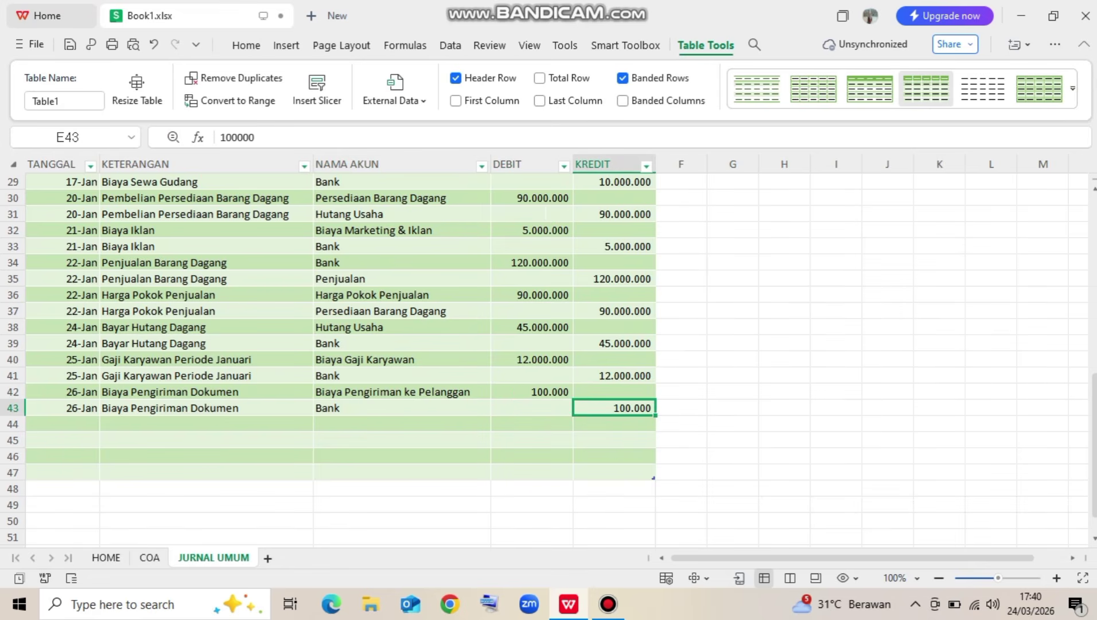
# Enter the date 27/01 and the description "Pembelian ATK" in row 44
pyautogui.press('Tab')
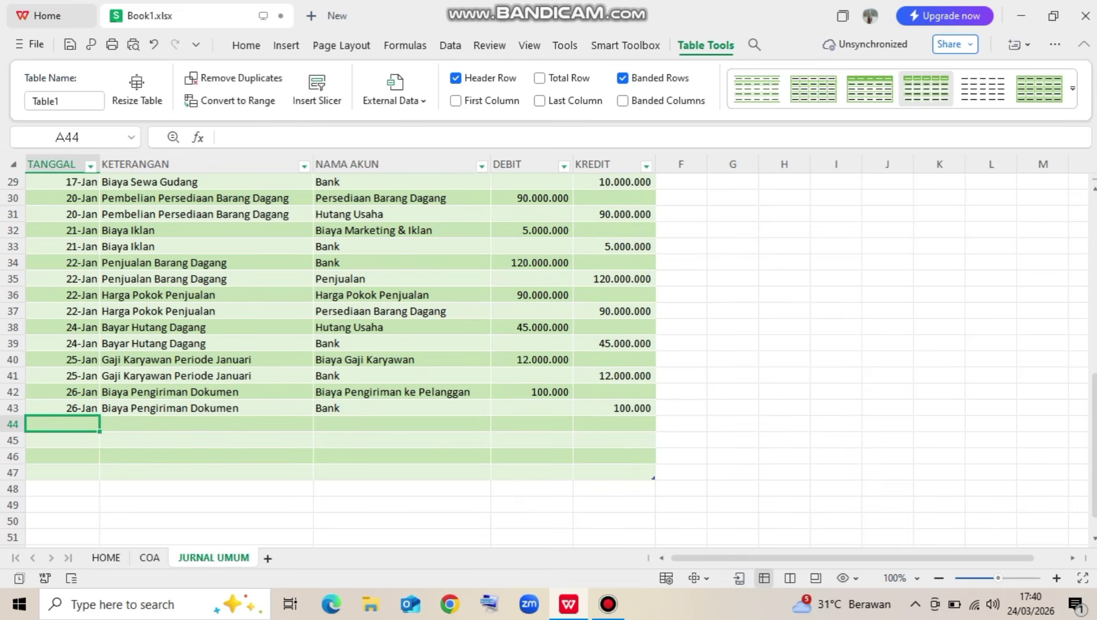
pyautogui.write('27/01')
pyautogui.press('Return')
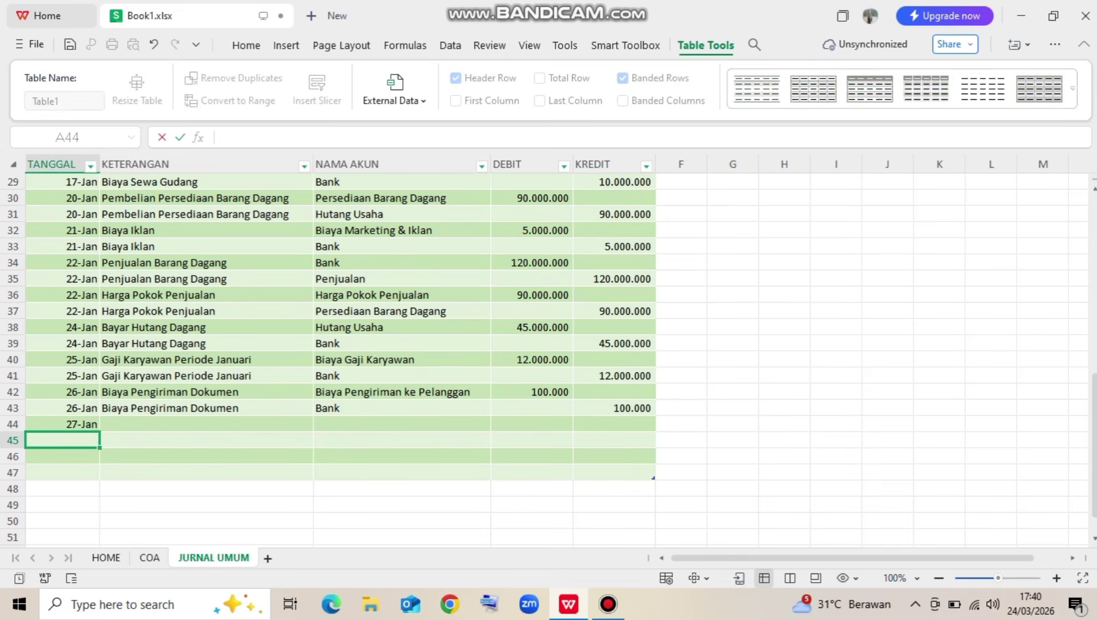
pyautogui.press('Up')
pyautogui.press('Right')
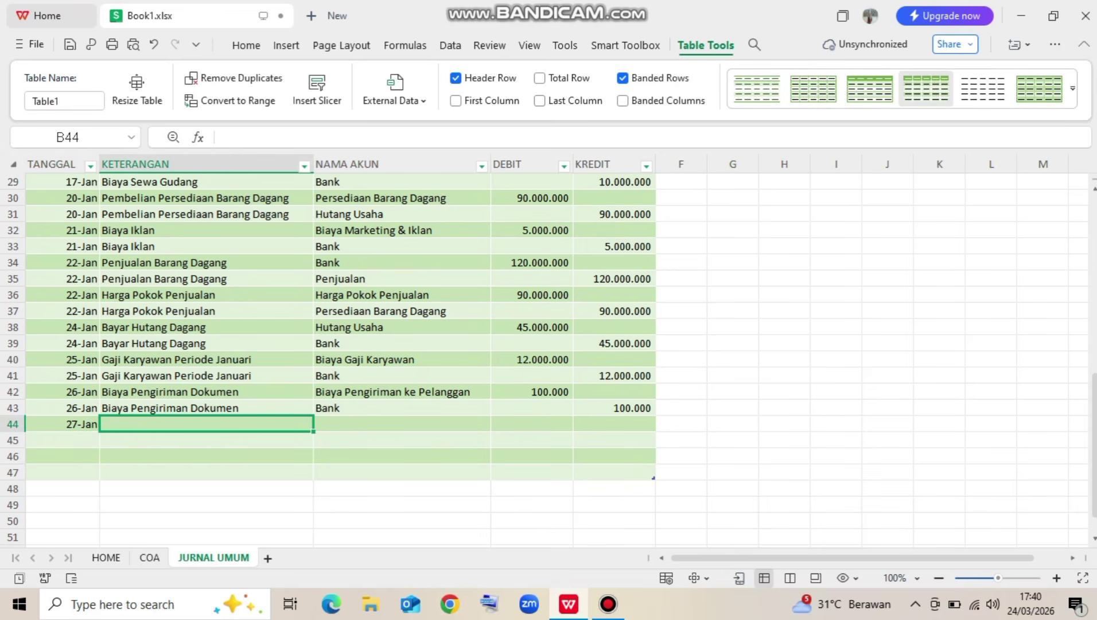
pyautogui.hotkey('alt', 'Down')
pyautogui.press('Escape')
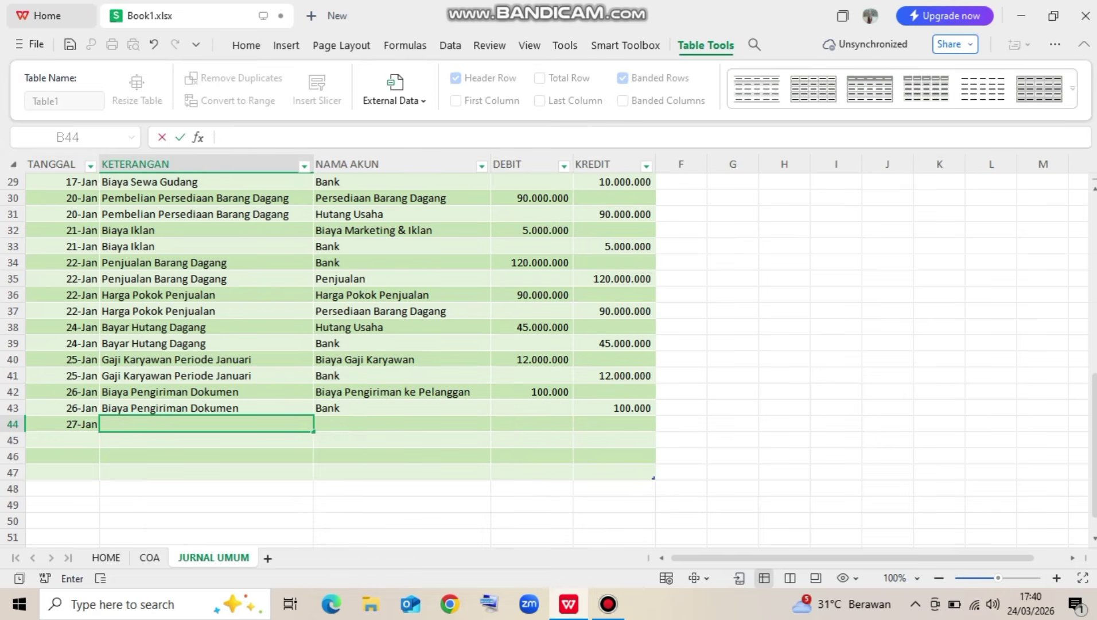
pyautogui.write('Pembelian ATK')
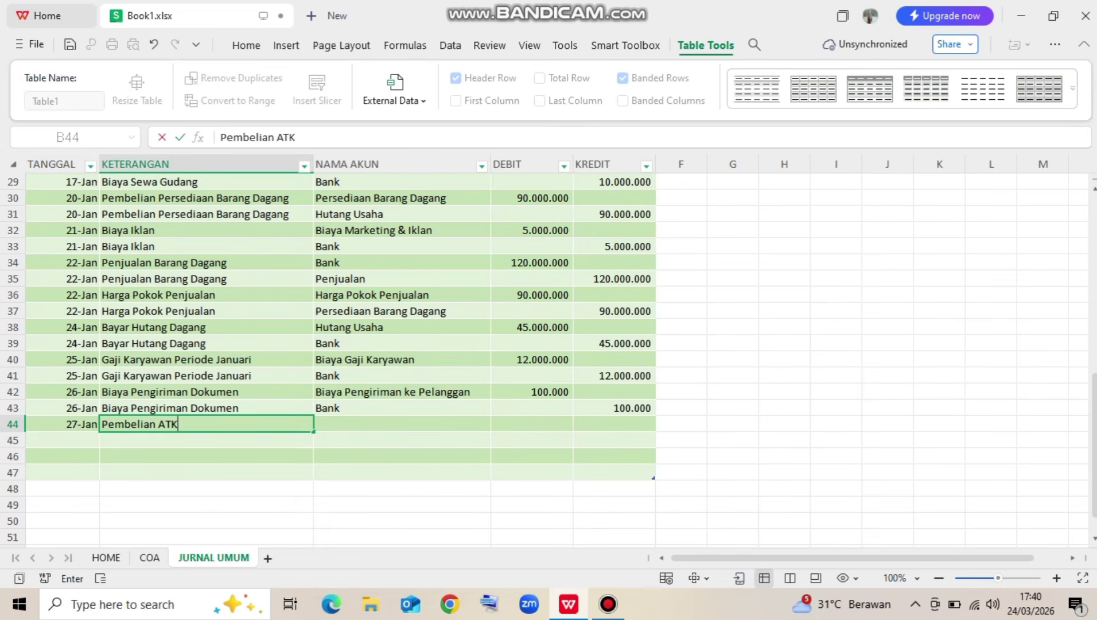
pyautogui.press('Return')
# Copy the date and description of the Pembelian ATK entry from row 44 into row 45
pyautogui.press('Up')
pyautogui.press('Right')
pyautogui.press('Right')
pyautogui.press('Right')
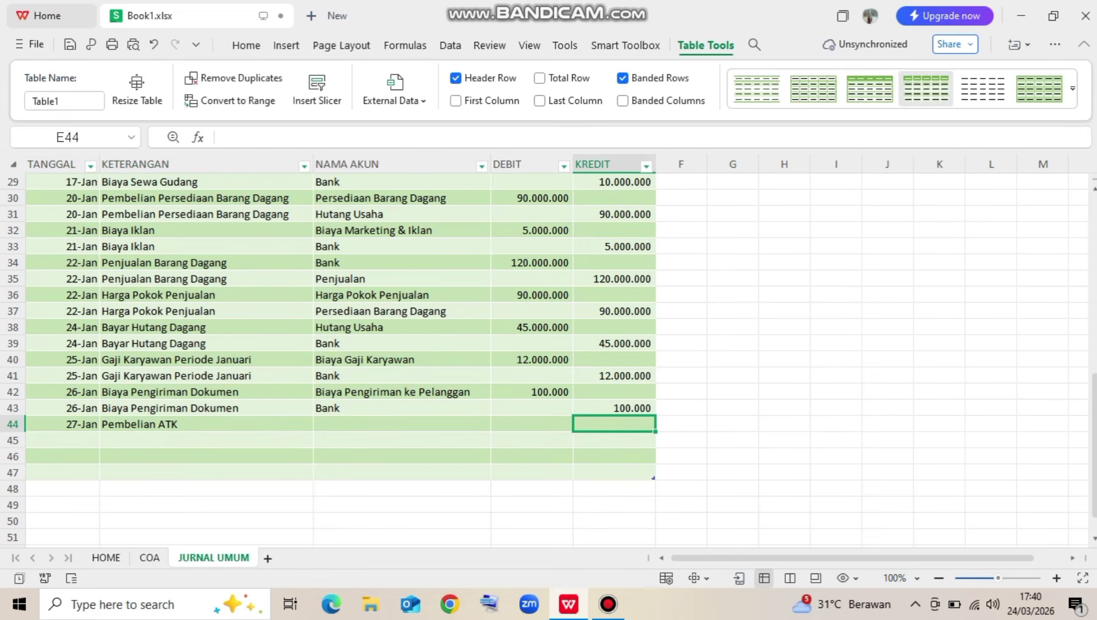
pyautogui.press('Left')
pyautogui.press('Left')
pyautogui.press('Left')
pyautogui.press('Left')
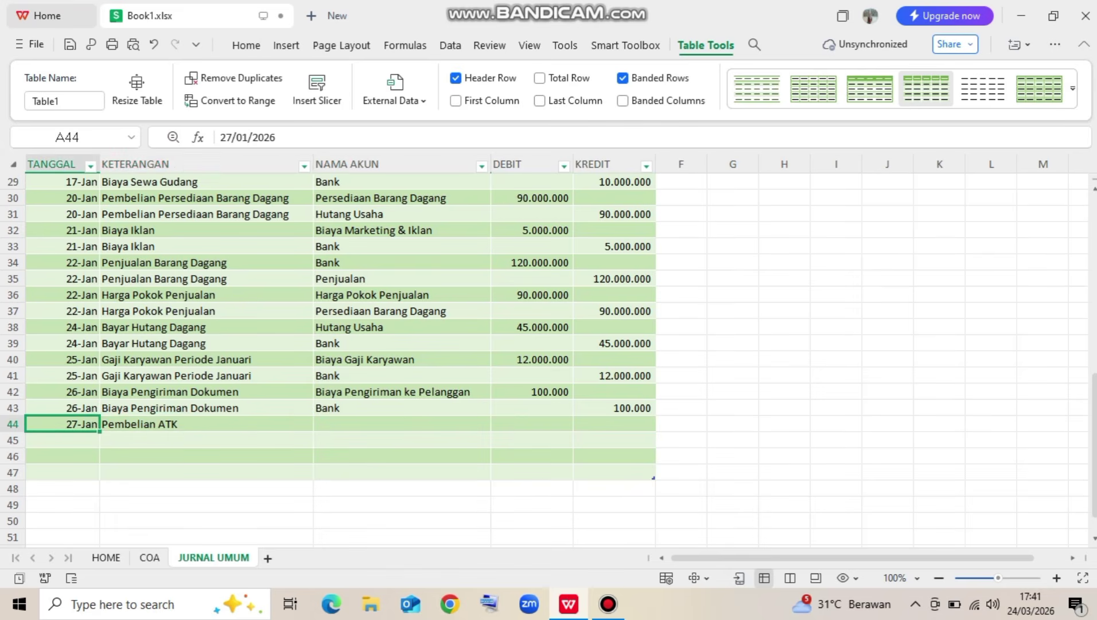
pyautogui.hotkey('shift', 'Right')
pyautogui.press('Down')
pyautogui.hotkey('ctrl', 'v')
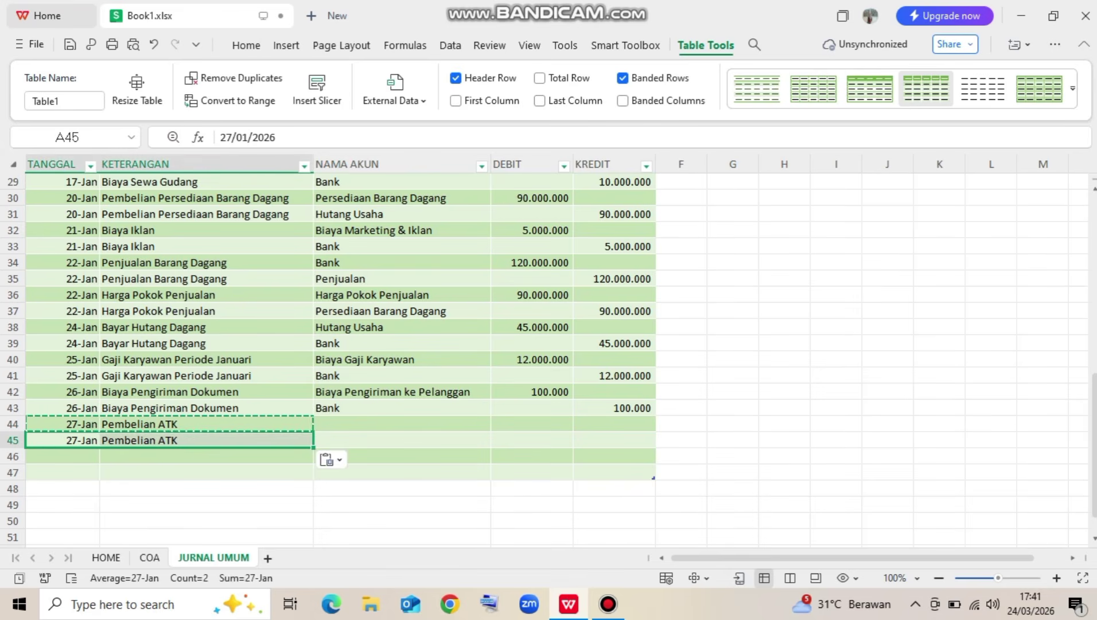
# Choose ATK & Perlengkapan Kantor as the account name in row 44 and Bank in row 45
pyautogui.click(402, 424)
pyautogui.click(497, 425)
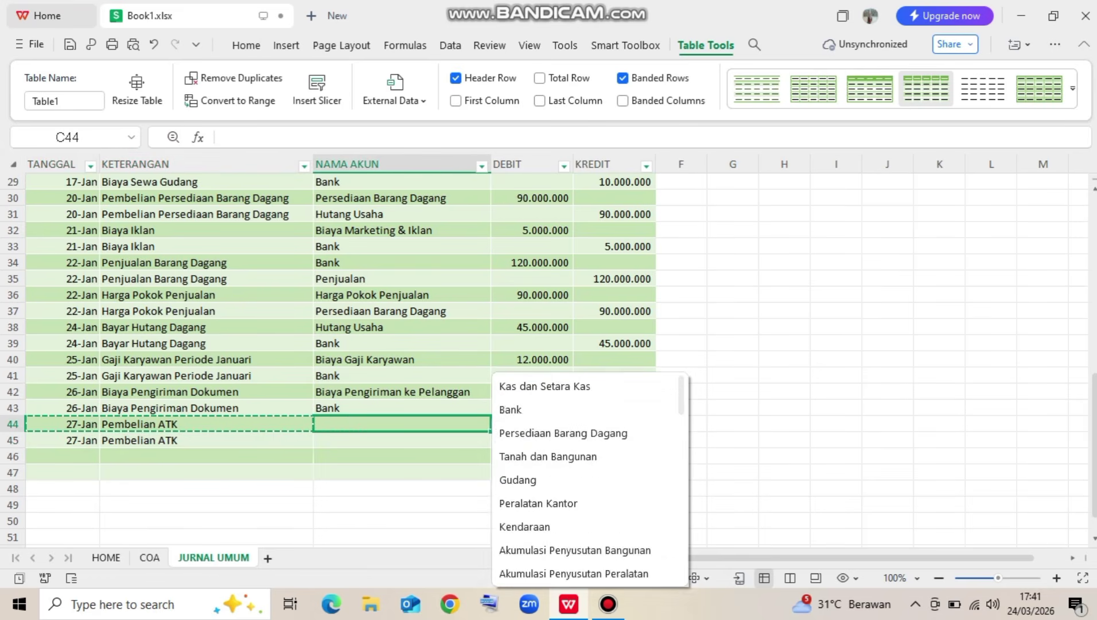
pyautogui.scroll(-4, 545, 479)
pyautogui.scroll(-6, 574, 502)
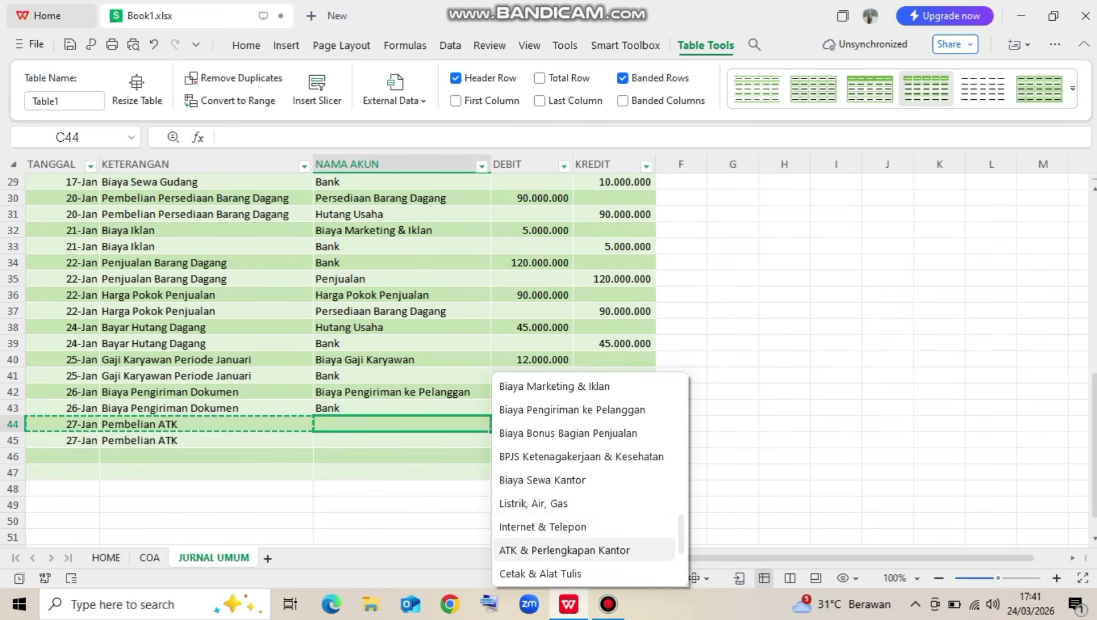
pyautogui.click(564, 550)
pyautogui.click(402, 440)
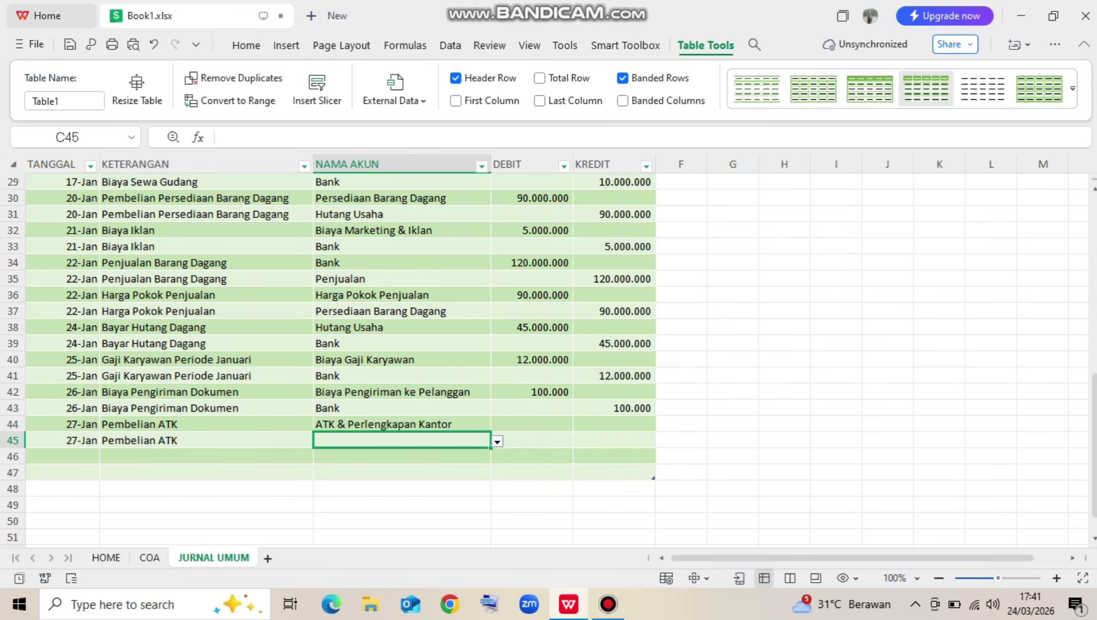
pyautogui.click(497, 441)
pyautogui.click(517, 409)
# Enter 500000 as the debit in row 44 and copy the amount to the credit column of row 45
pyautogui.click(531, 423)
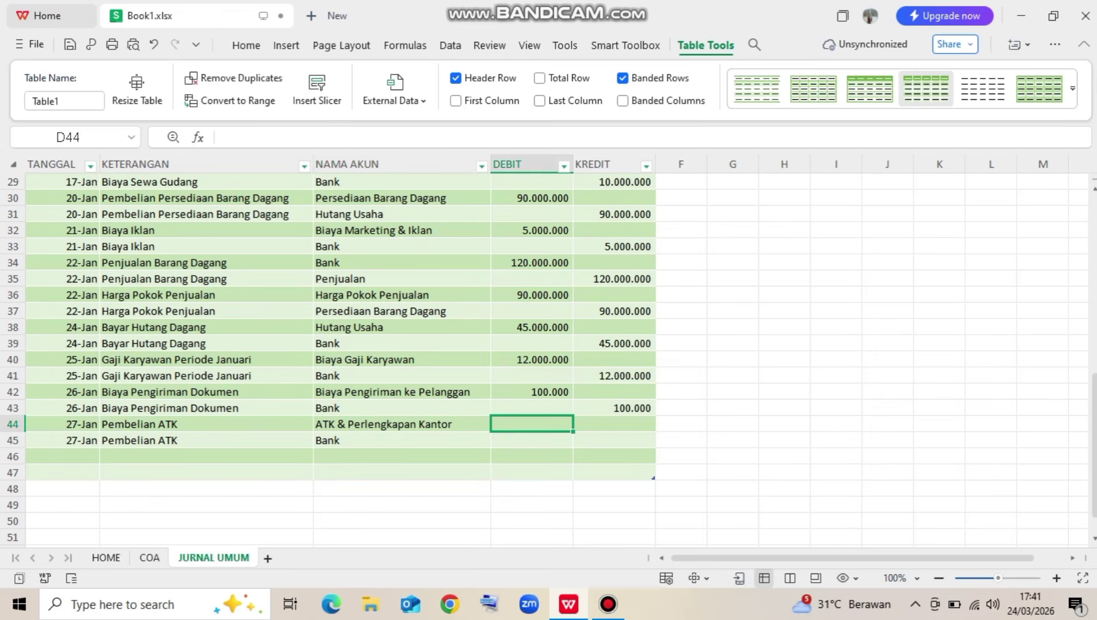
pyautogui.write('500000')
pyautogui.press('Return')
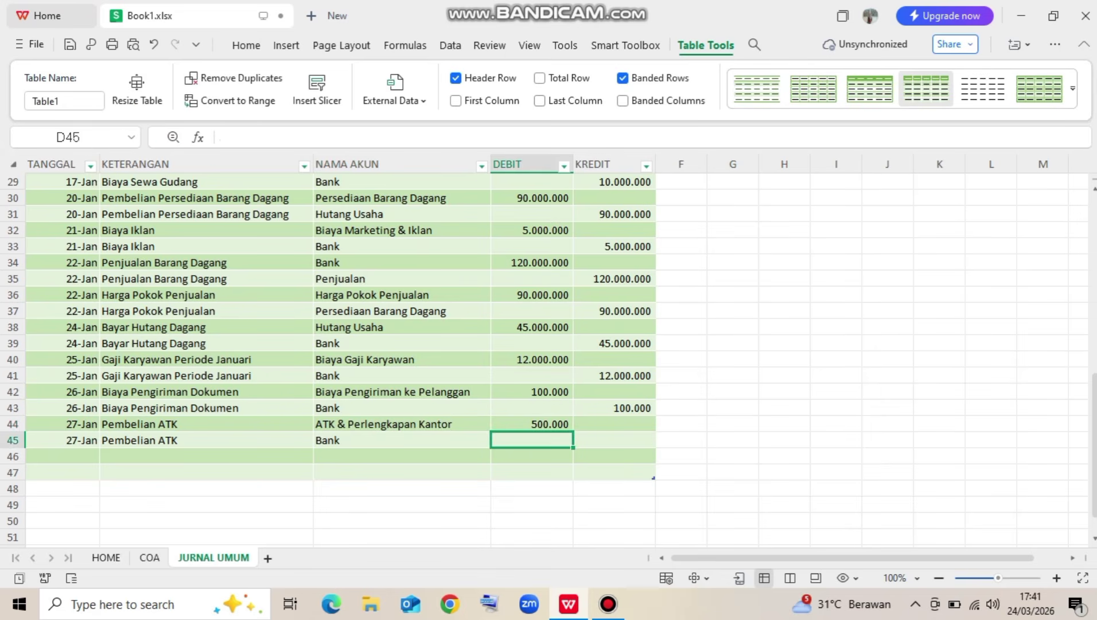
pyautogui.press('Up')
pyautogui.hotkey('ctrl', 'c')
pyautogui.press('Down')
pyautogui.press('Right')
pyautogui.hotkey('ctrl', 'v')
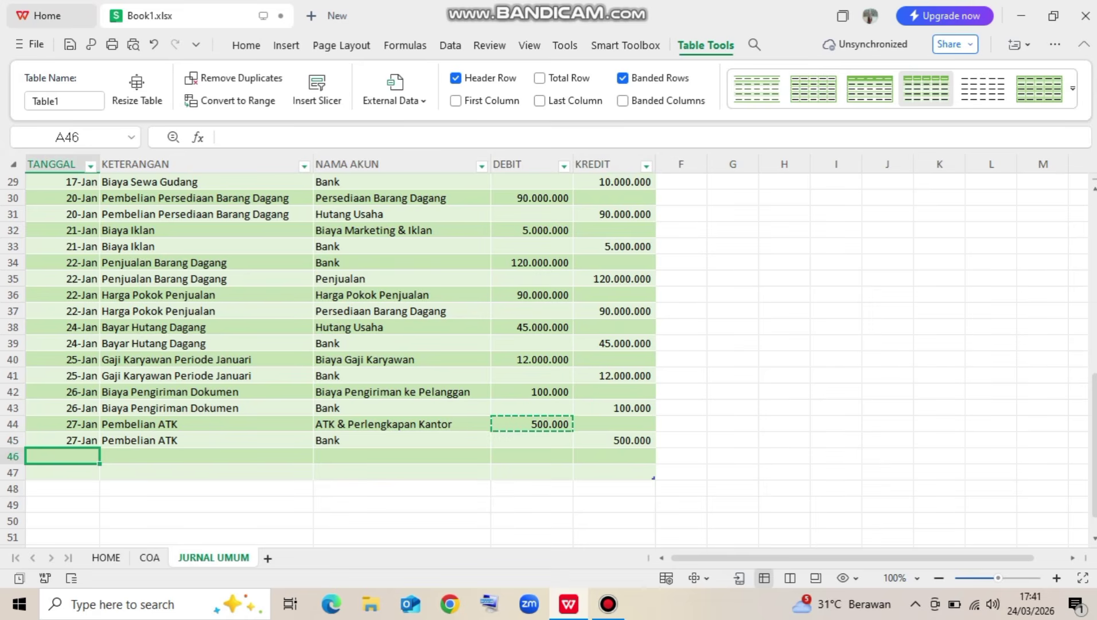
pyautogui.write('28')
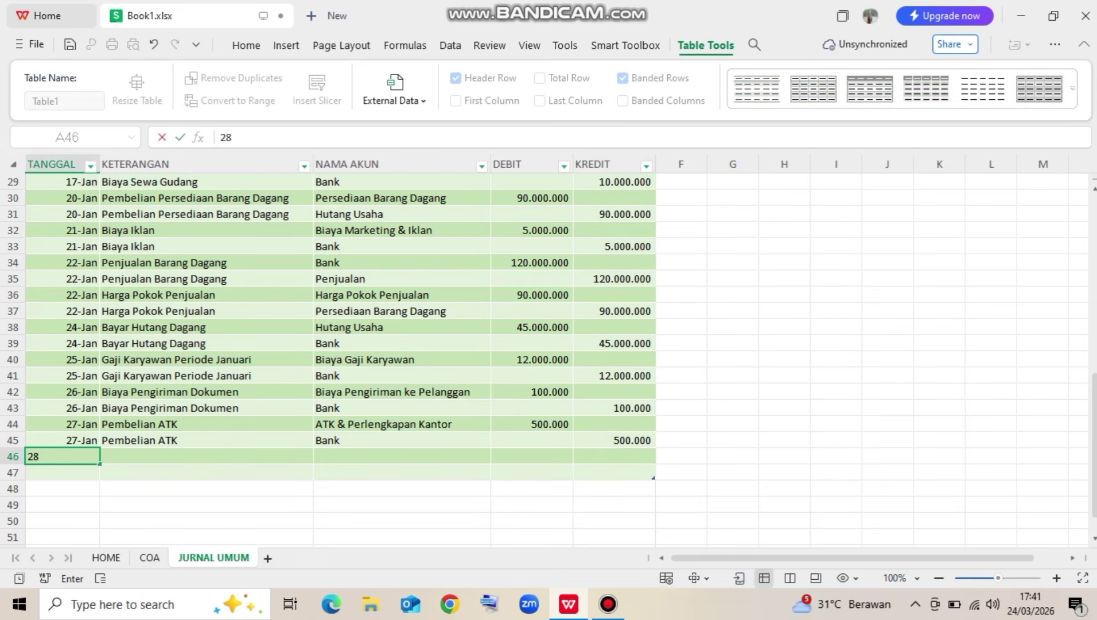
pyautogui.press('BackSpace')
pyautogui.press('BackSpace')
pyautogui.press('Return')
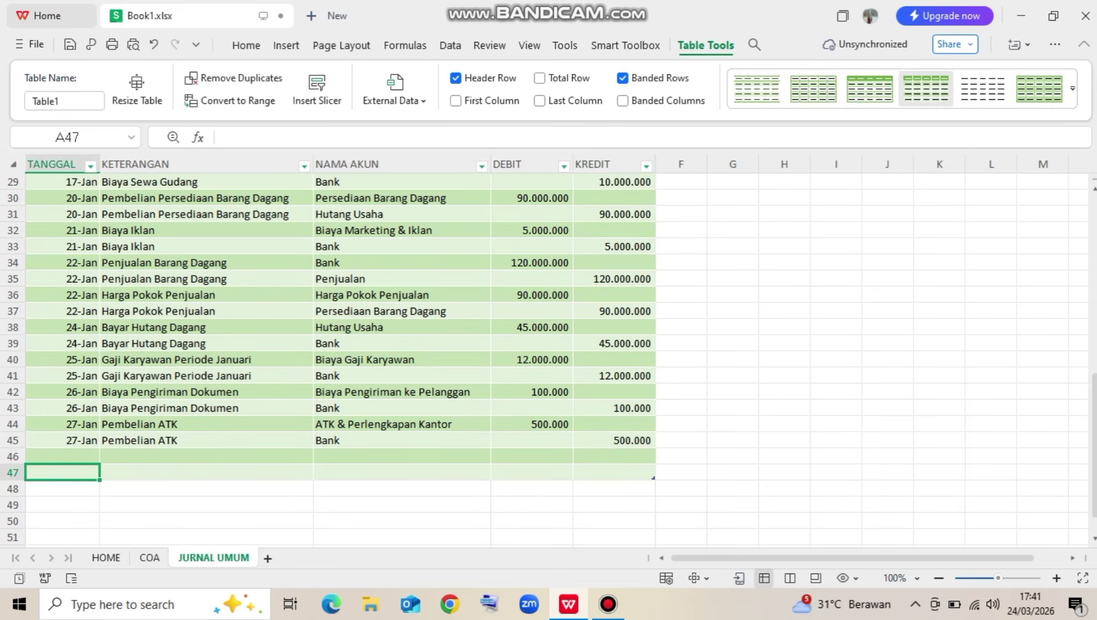
# Copy the two 27-Jan dates from rows 44 and 45 into rows 46 and 47
pyautogui.press('Up')
pyautogui.press('Up')
pyautogui.press('Up')
pyautogui.hotkey('shift', 'Down')
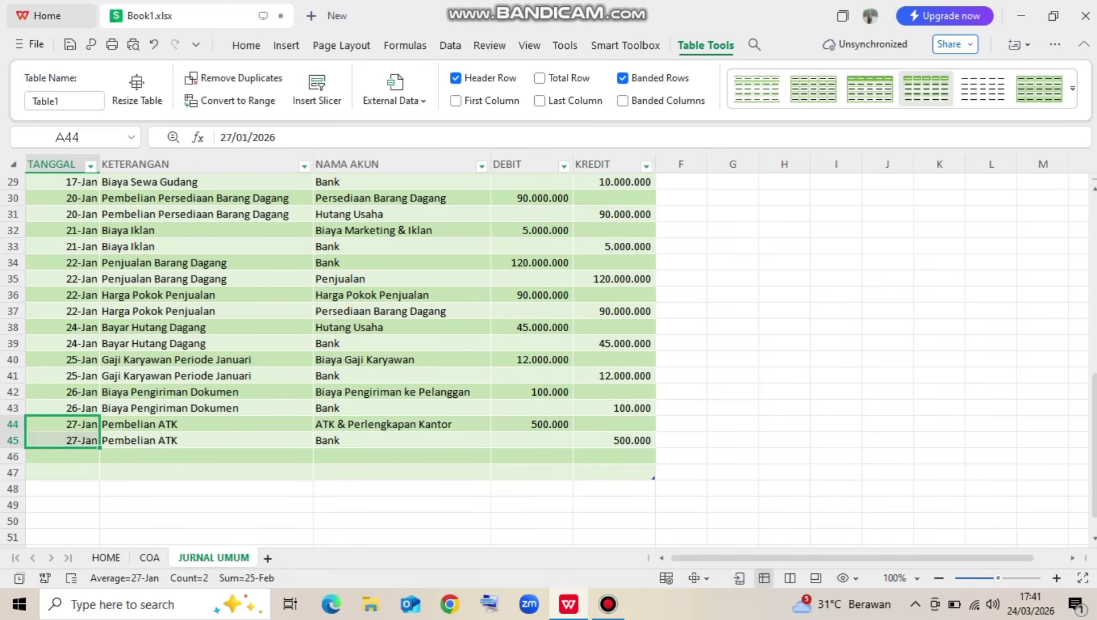
pyautogui.hotkey('ctrl', 'c')
pyautogui.press('Down')
pyautogui.press('Down')
pyautogui.hotkey('ctrl', 'v')
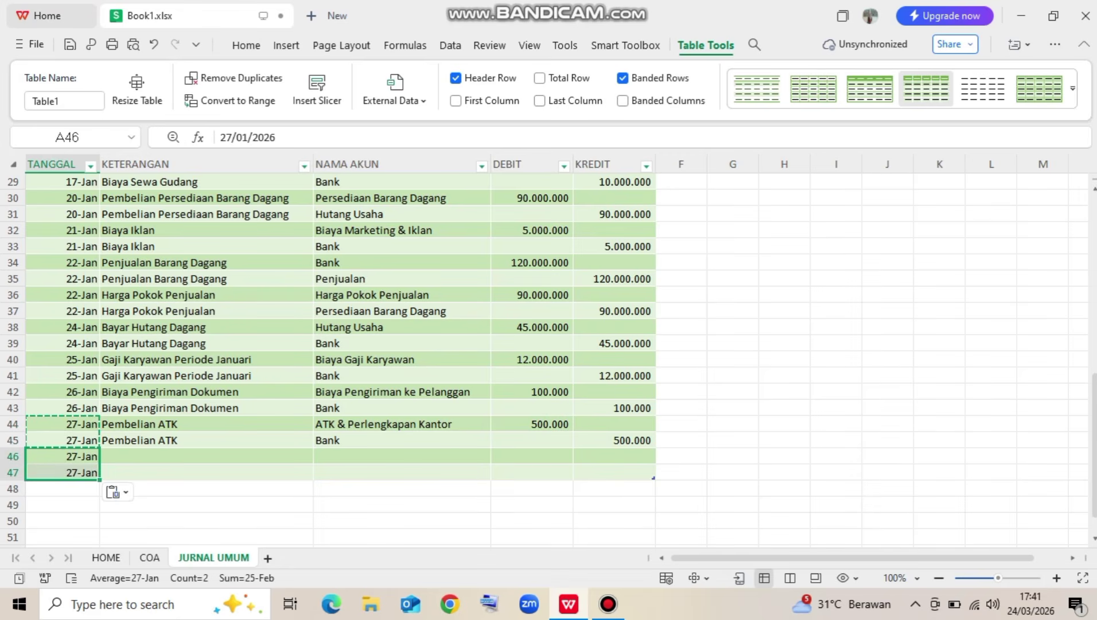
# Enter the description "Pembelian Persediaan Barang Dagang" in row 46 and copy it into row 47
pyautogui.press('Right')
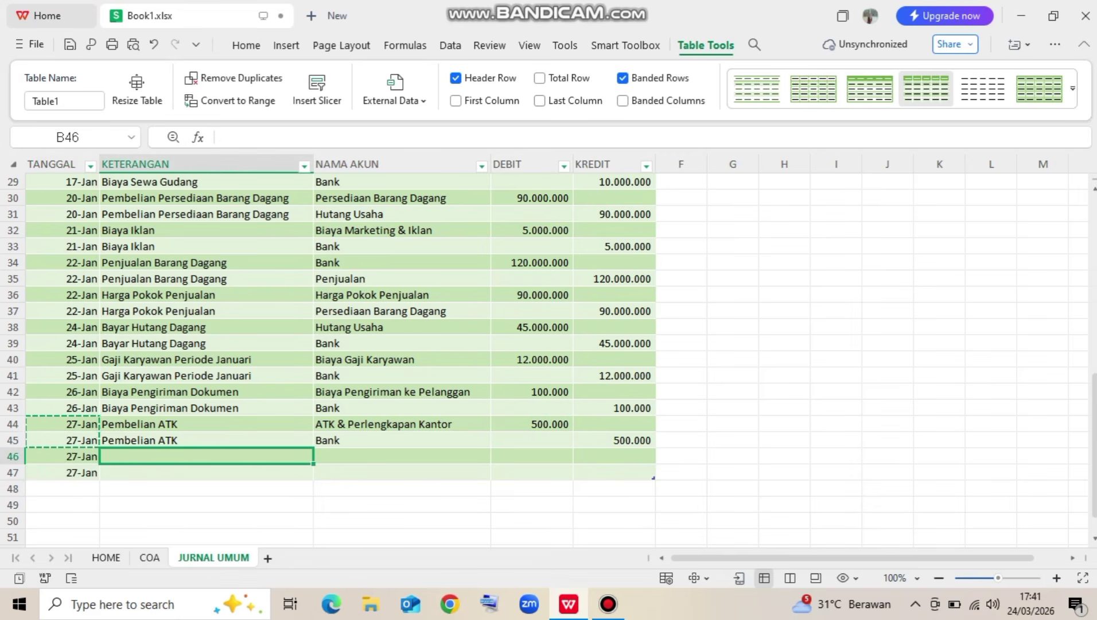
pyautogui.write('Pemb')
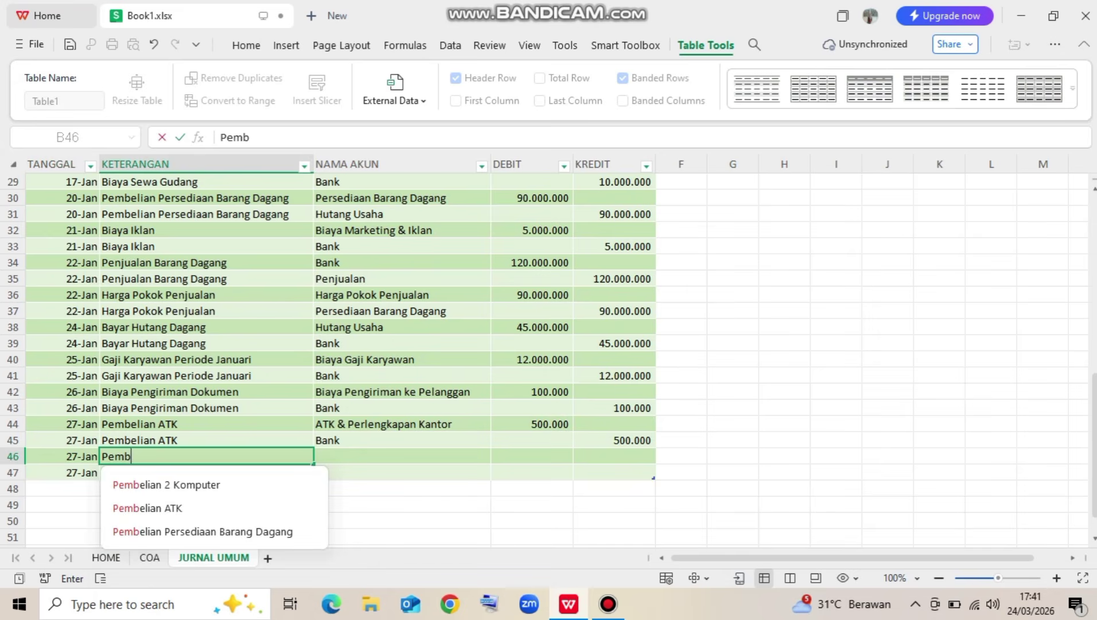
pyautogui.press('Down')
pyautogui.press('Down')
pyautogui.press('Down')
pyautogui.press('Return')
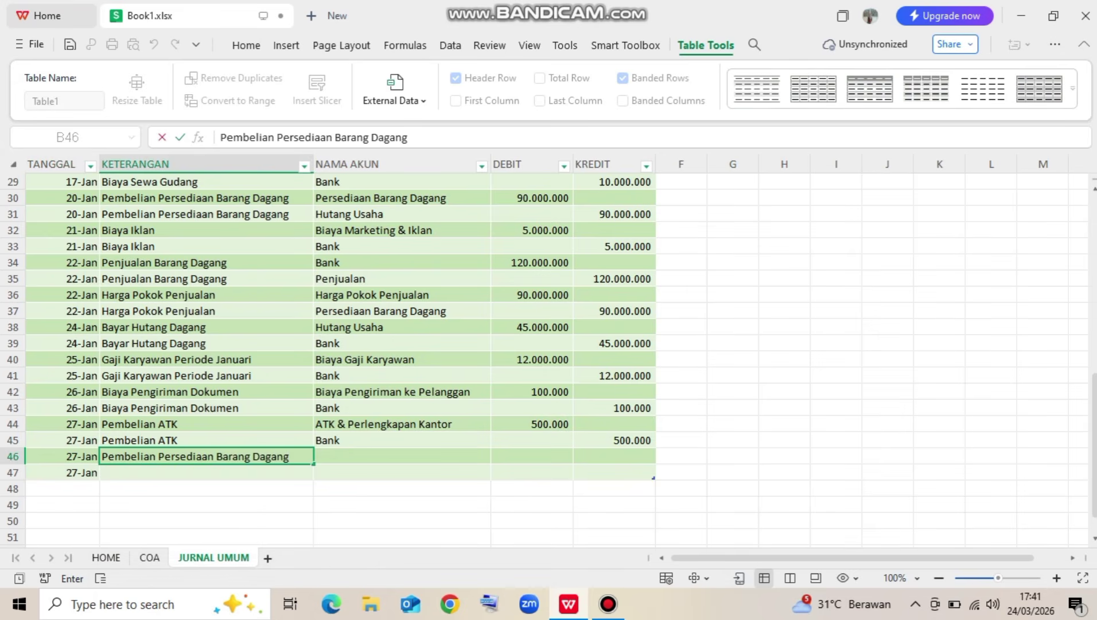
pyautogui.press('Return')
pyautogui.press('Up')
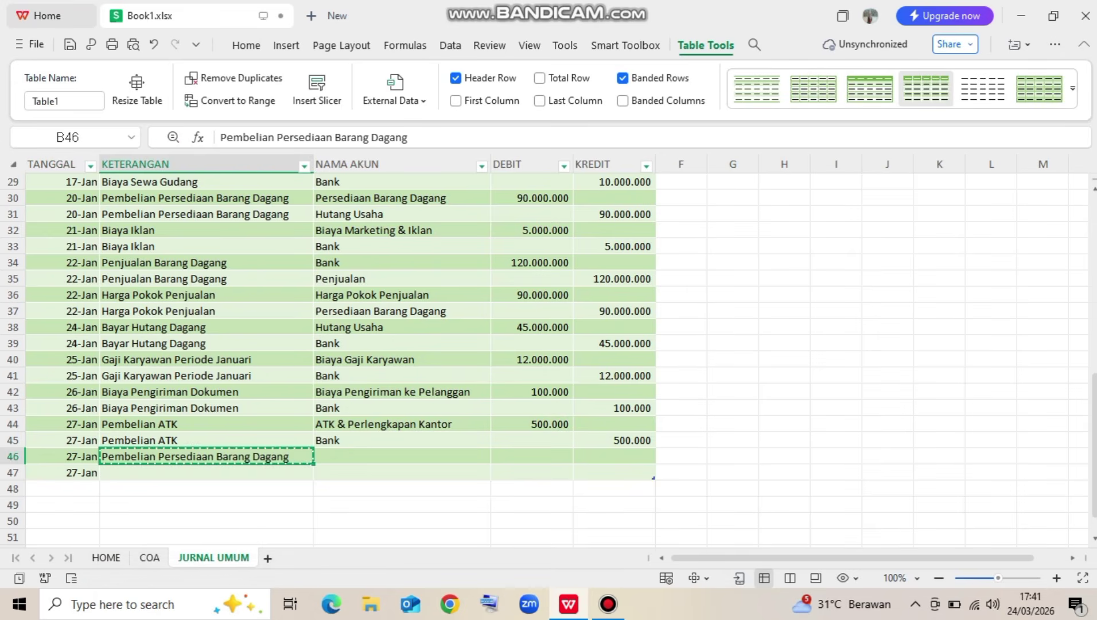
pyautogui.press('Down')
pyautogui.hotkey('ctrl', 'v')
# Choose Persediaan Barang Dagang as the account name in row 46 and Bank in row 47
pyautogui.press('Up')
pyautogui.press('Right')
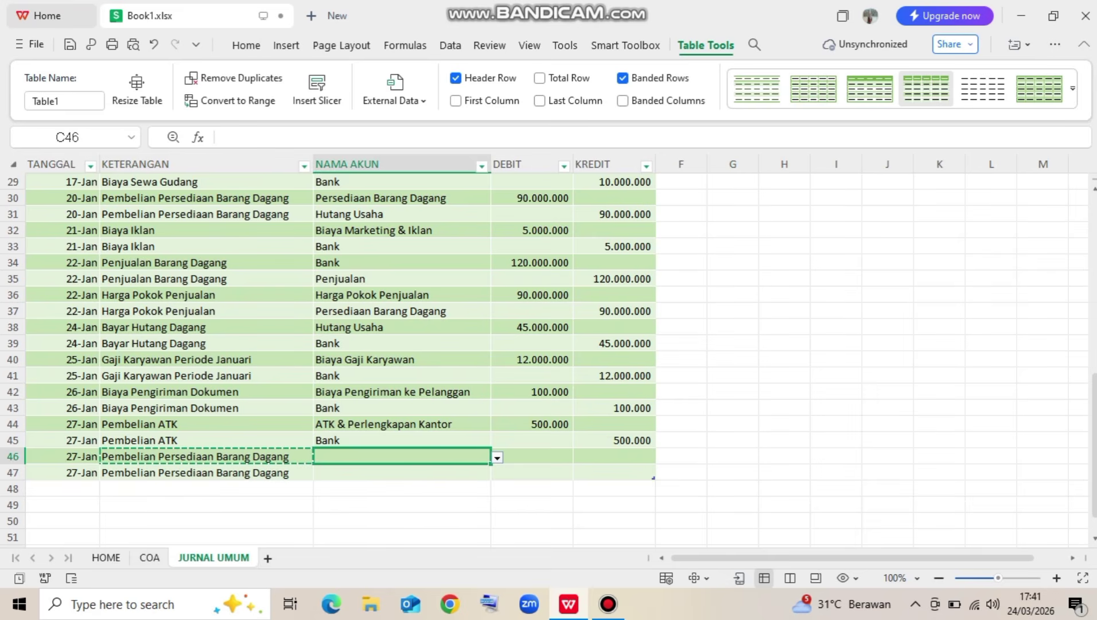
pyautogui.hotkey('alt', 'Down')
pyautogui.press('Down')
pyautogui.press('Down')
pyautogui.press('Return')
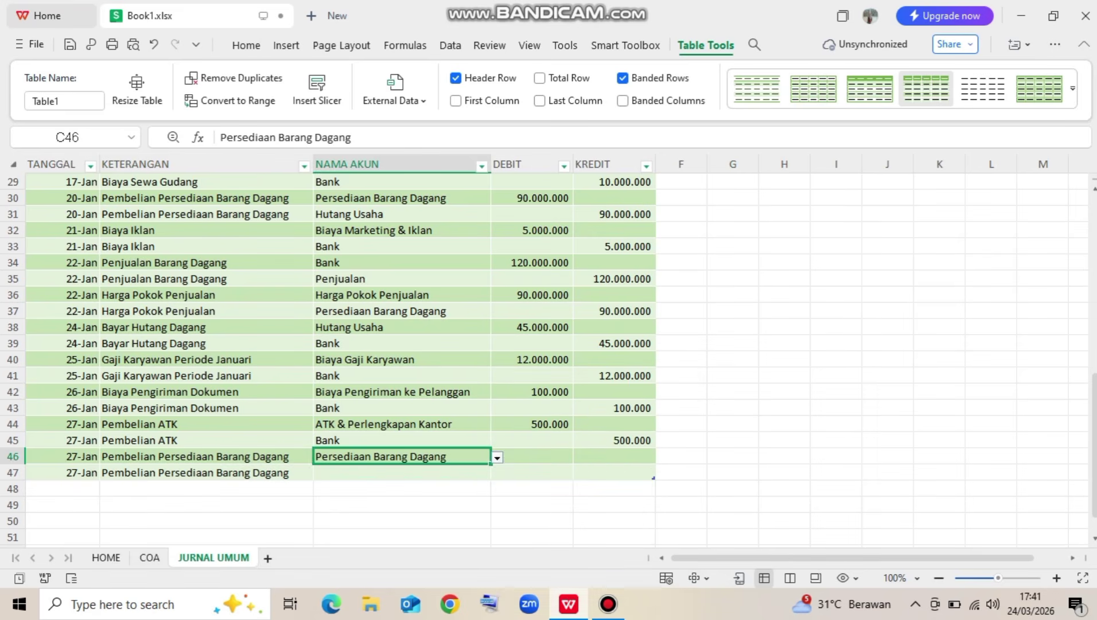
pyautogui.press('Down')
pyautogui.hotkey('alt', 'Down')
pyautogui.press('Up')
pyautogui.press('Up')
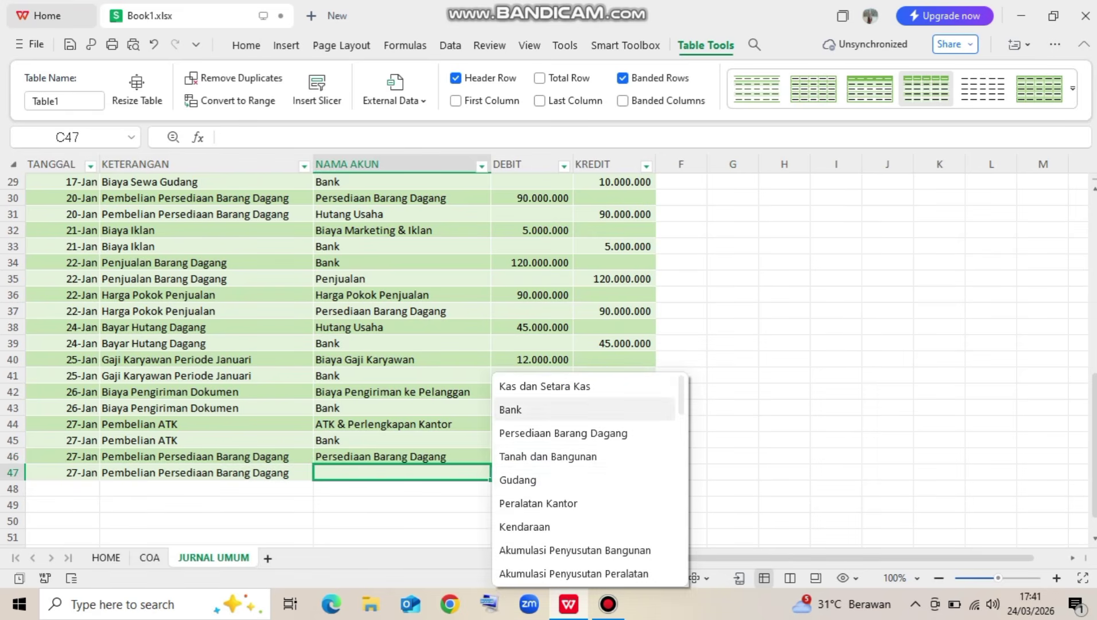
pyautogui.press('Return')
# Enter 20000000 as the debit in row 46 and copy the amount to the credit column of row 47
pyautogui.press('Up')
pyautogui.press('Right')
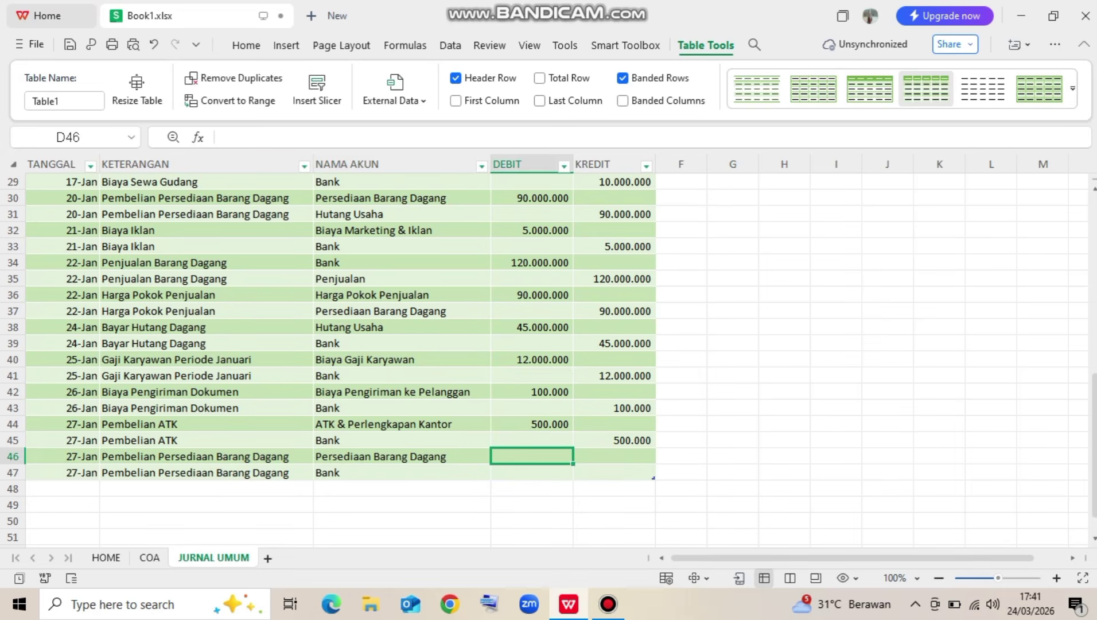
pyautogui.write('20000000')
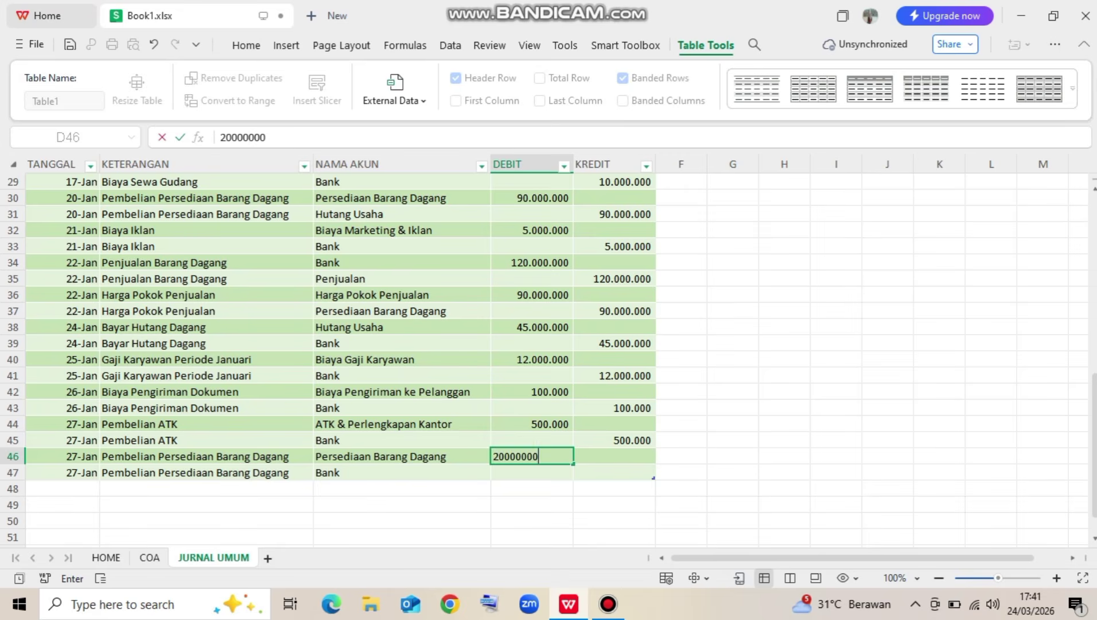
pyautogui.press('Return')
pyautogui.press('Up')
pyautogui.hotkey('ctrl', 'c')
pyautogui.press('Down')
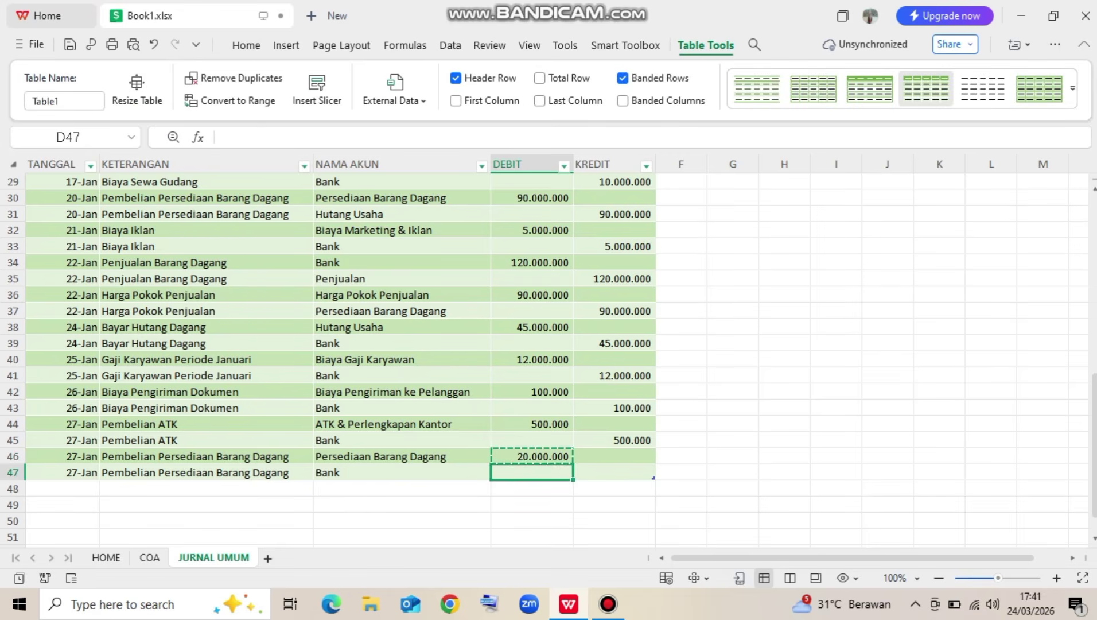
pyautogui.press('Right')
pyautogui.hotkey('ctrl', 'v')
pyautogui.press('Down')
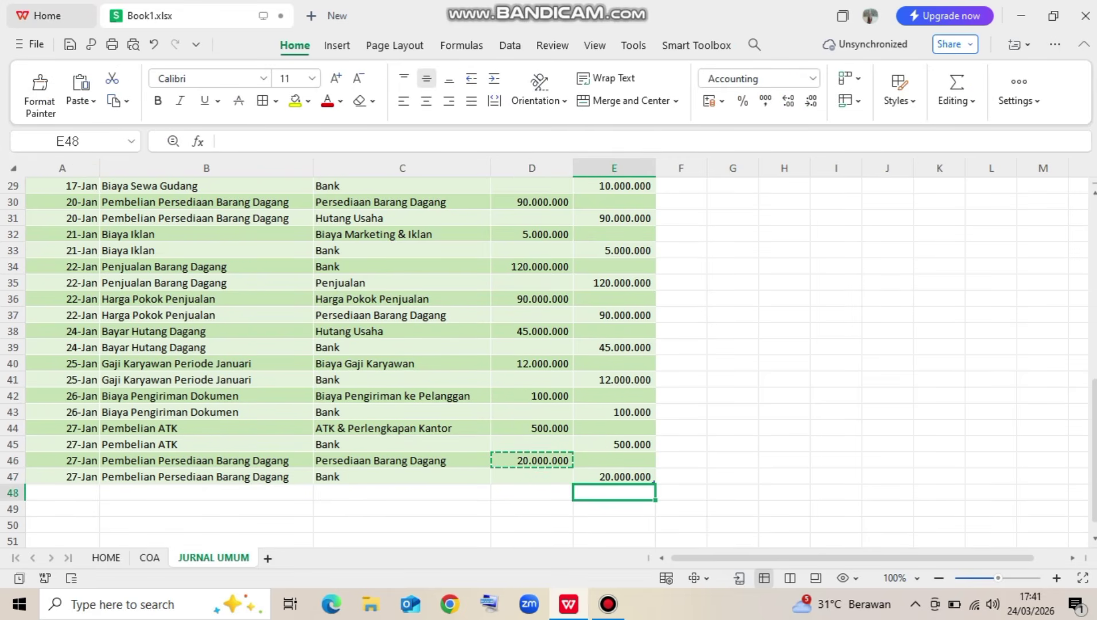
# Extend the journal table down to row 51 and select the date cell in row 48
pyautogui.scroll(-2, 339, 362)
pyautogui.press('Up')
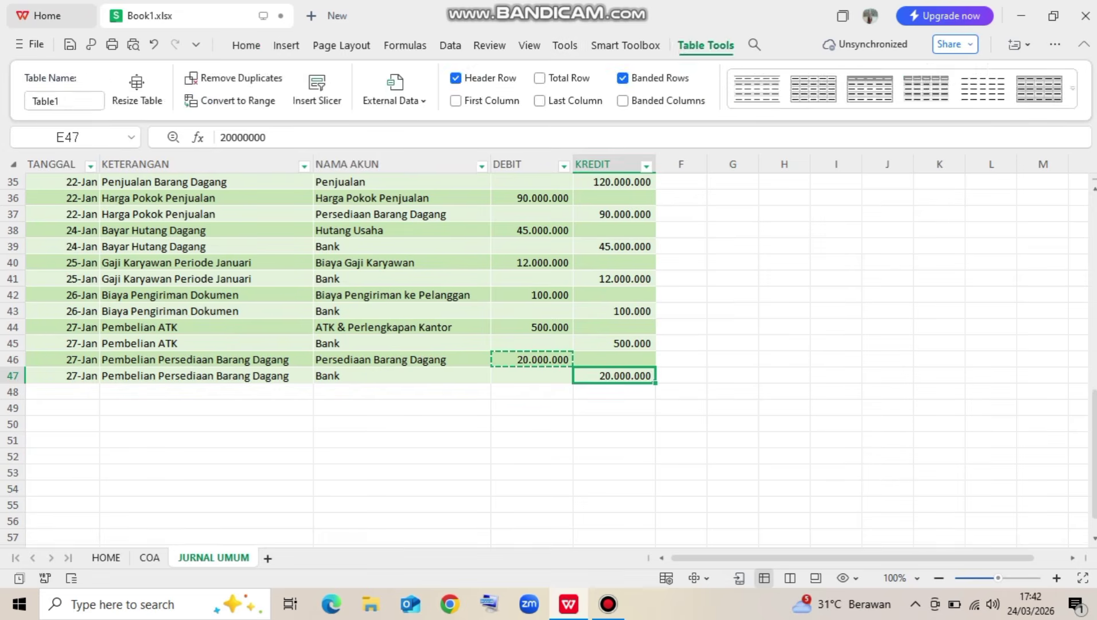
pyautogui.press('Left')
pyautogui.press('Down')
pyautogui.moveTo(654, 385); pyautogui.dragTo(653, 445)
pyautogui.click(62, 392)
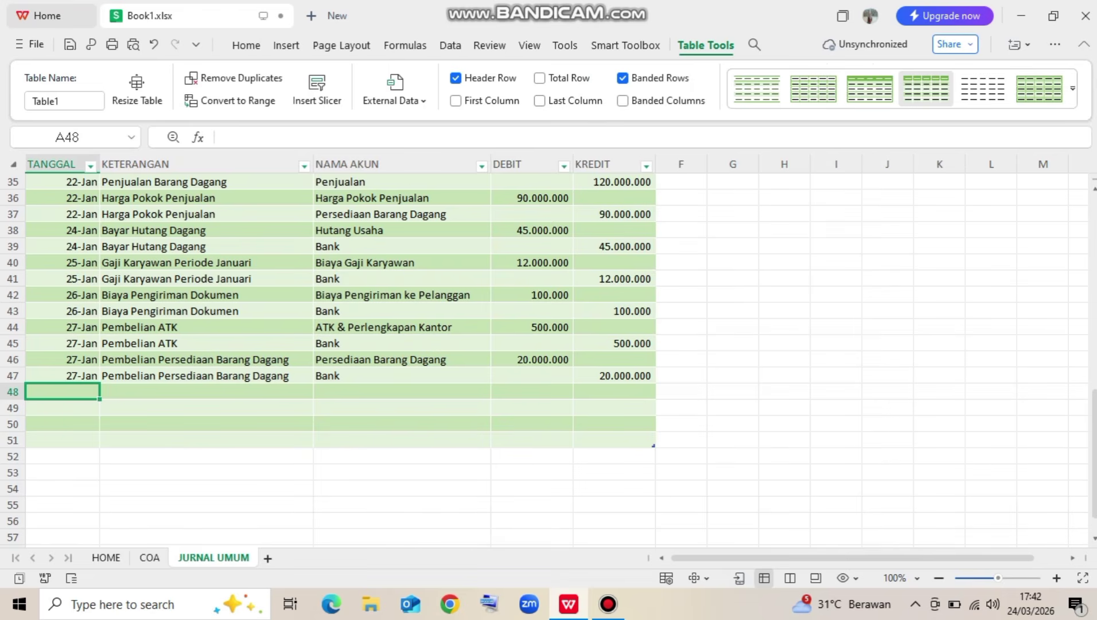
# Enter the date 31/1 and the description "Biaya Adm Bank" in row 48 of the journal
pyautogui.write('21')
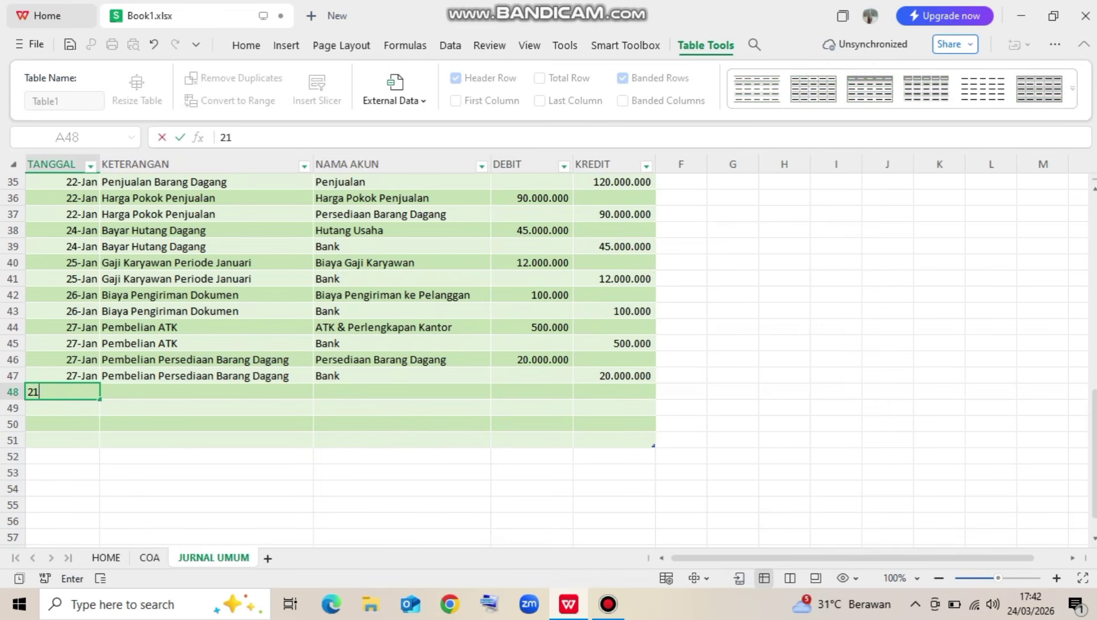
pyautogui.press('BackSpace')
pyautogui.press('BackSpace')
pyautogui.write('31/1')
pyautogui.press('Return')
pyautogui.press('Up')
pyautogui.press('Right')
pyautogui.write('Biaya ')
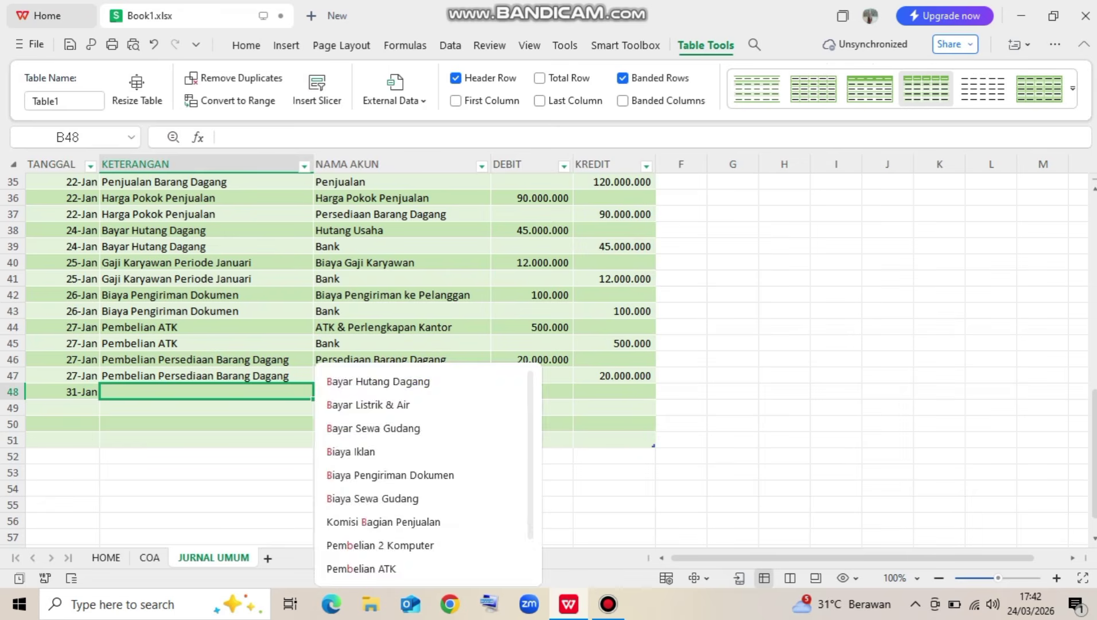
pyautogui.write('Adm Bank')
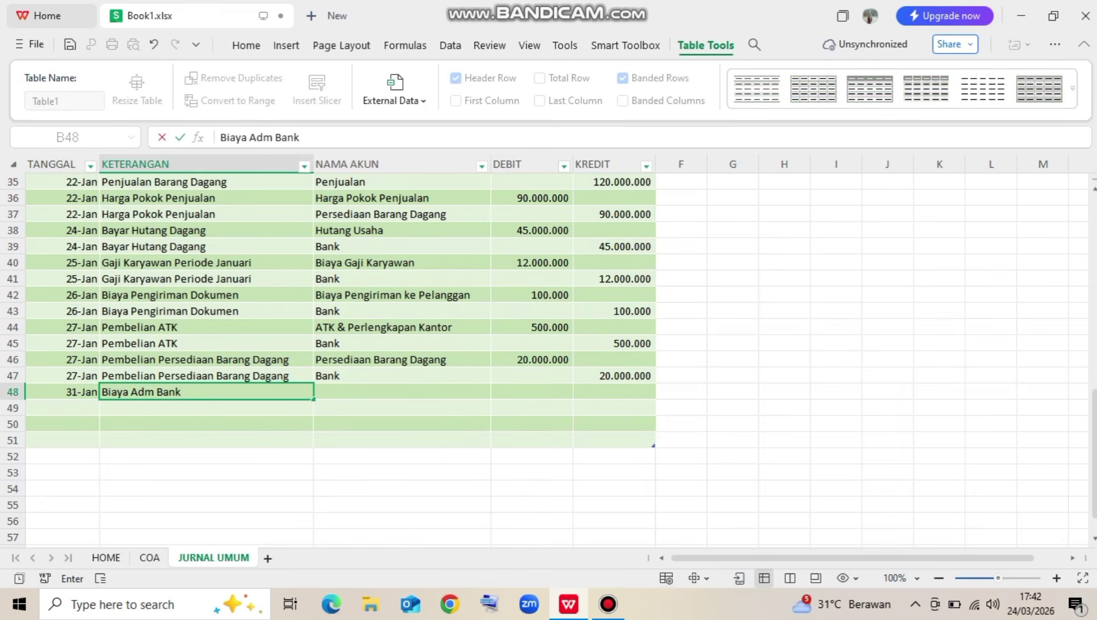
pyautogui.press('Return')
pyautogui.press('Up')
# Copy the date and description of row 48 into row 49
pyautogui.press('Left')
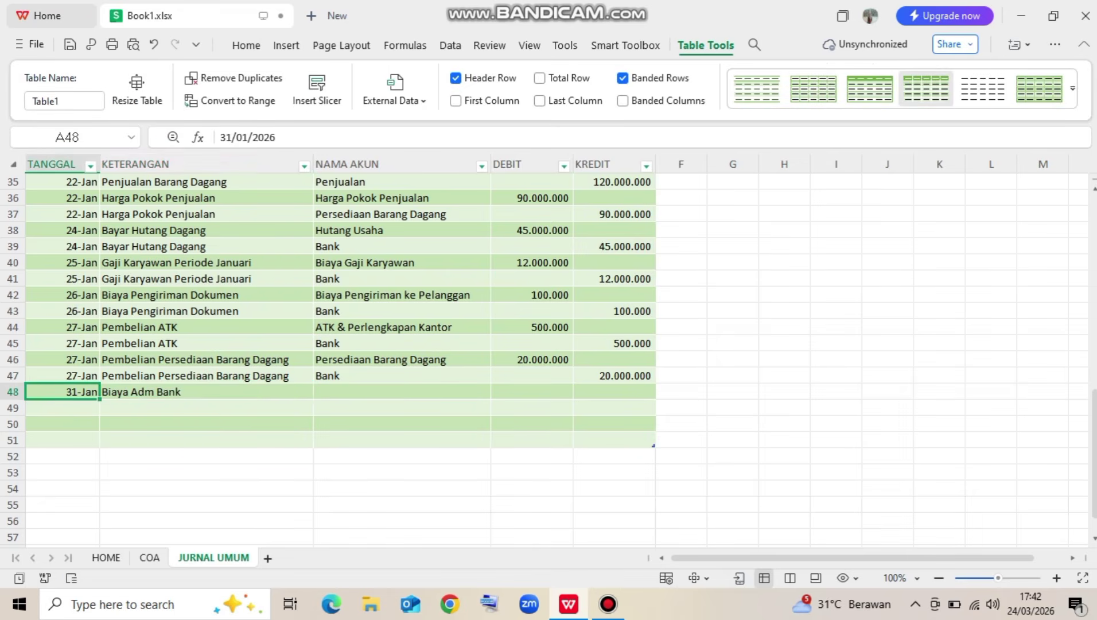
pyautogui.hotkey('shift', 'Right')
pyautogui.hotkey('ctrl', 'c')
pyautogui.press('Down')
pyautogui.hotkey('ctrl', 'v')
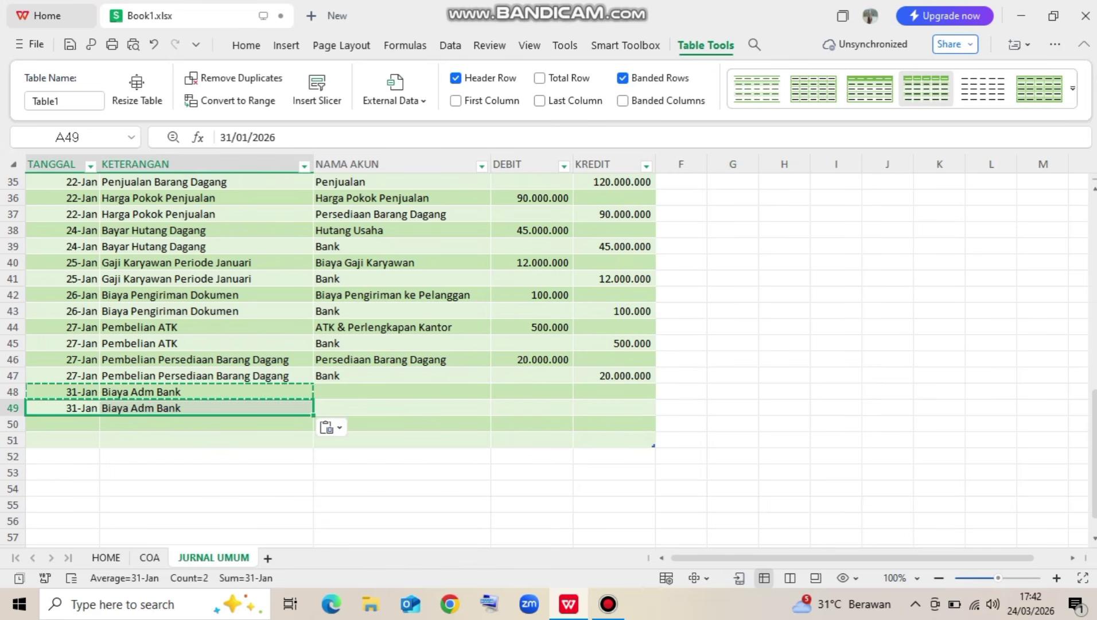
# Copy the dates and descriptions of rows 48 and 49 into rows 50 and 51
pyautogui.click(402, 392)
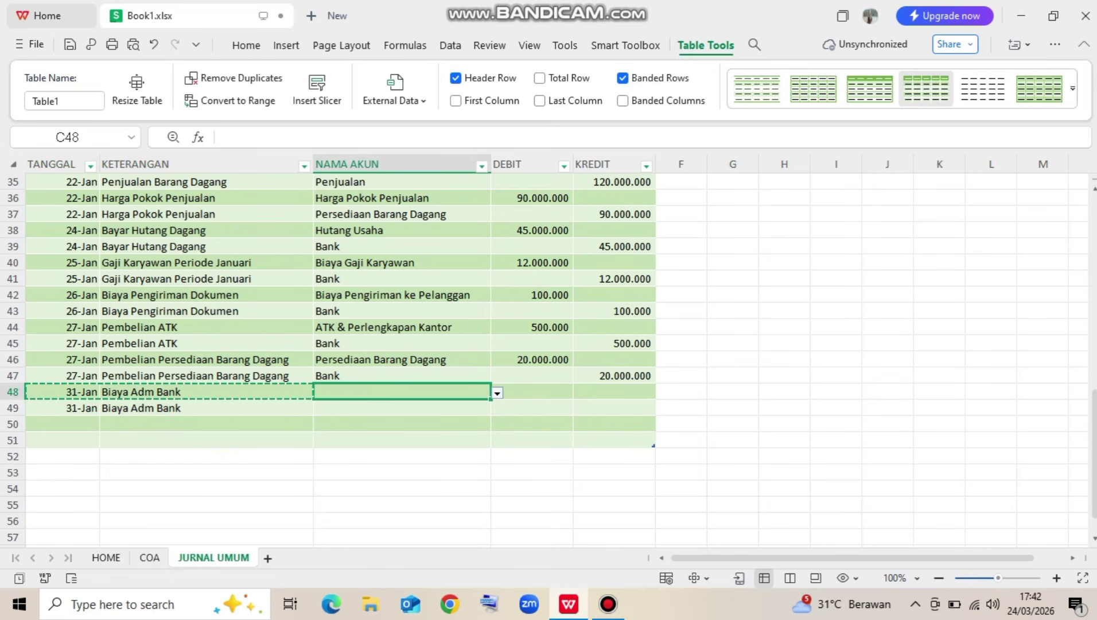
pyautogui.press('Left')
pyautogui.press('Left')
pyautogui.hotkey('shift', 'Right')
pyautogui.hotkey('shift', 'Down')
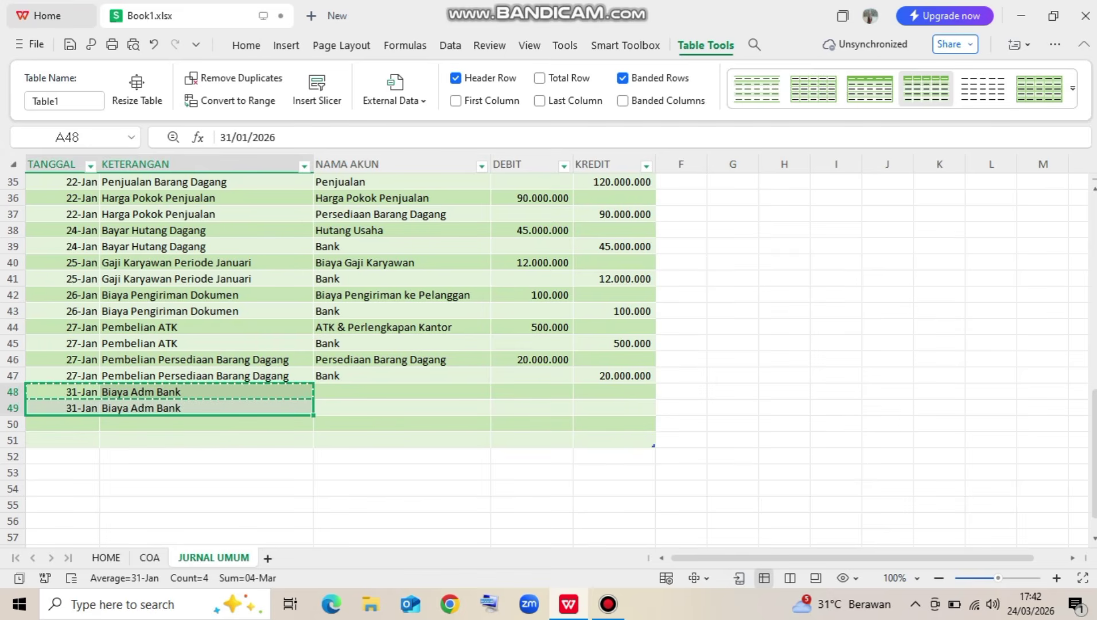
pyautogui.hotkey('ctrl', 'c')
pyautogui.press('Down')
pyautogui.press('Down')
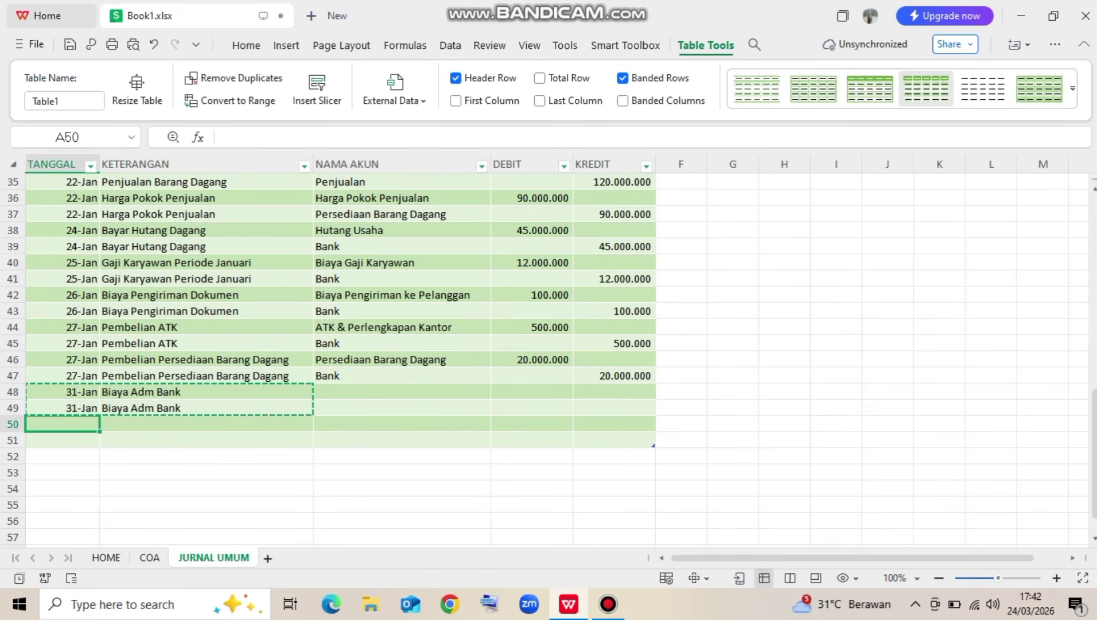
pyautogui.hotkey('ctrl', 'v')
# Replace the descriptions in rows 48 and 49 with "Penjualan Barang Dagang"
pyautogui.press('Up')
pyautogui.press('Up')
pyautogui.press('Right')
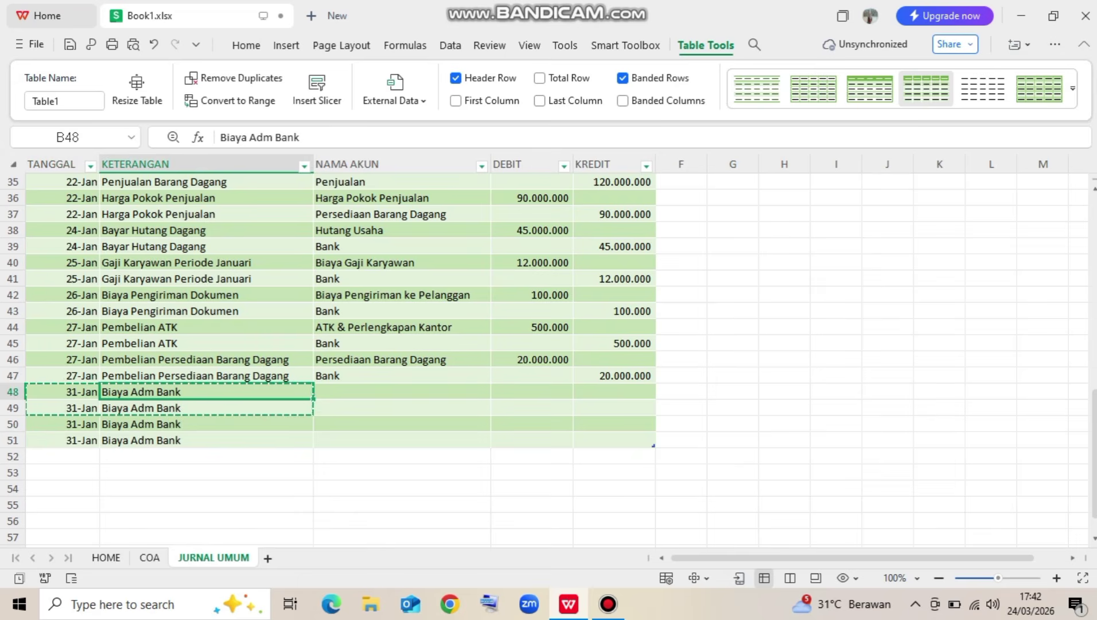
pyautogui.write('Penj')
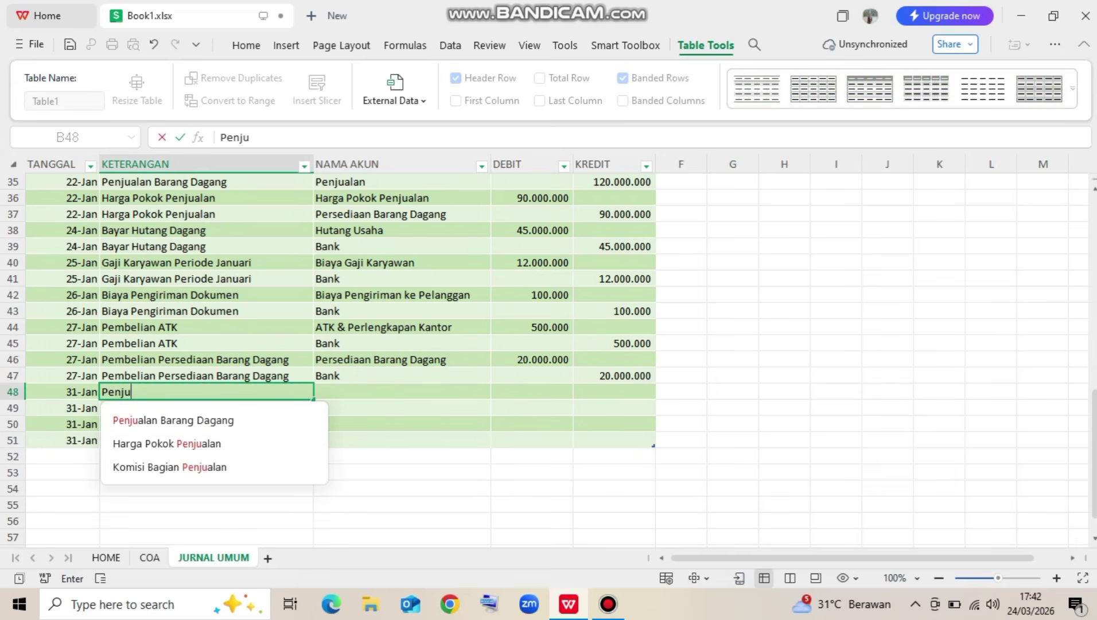
pyautogui.write('u')
pyautogui.press('Down')
pyautogui.press('Return')
pyautogui.press('Return')
pyautogui.press('Up')
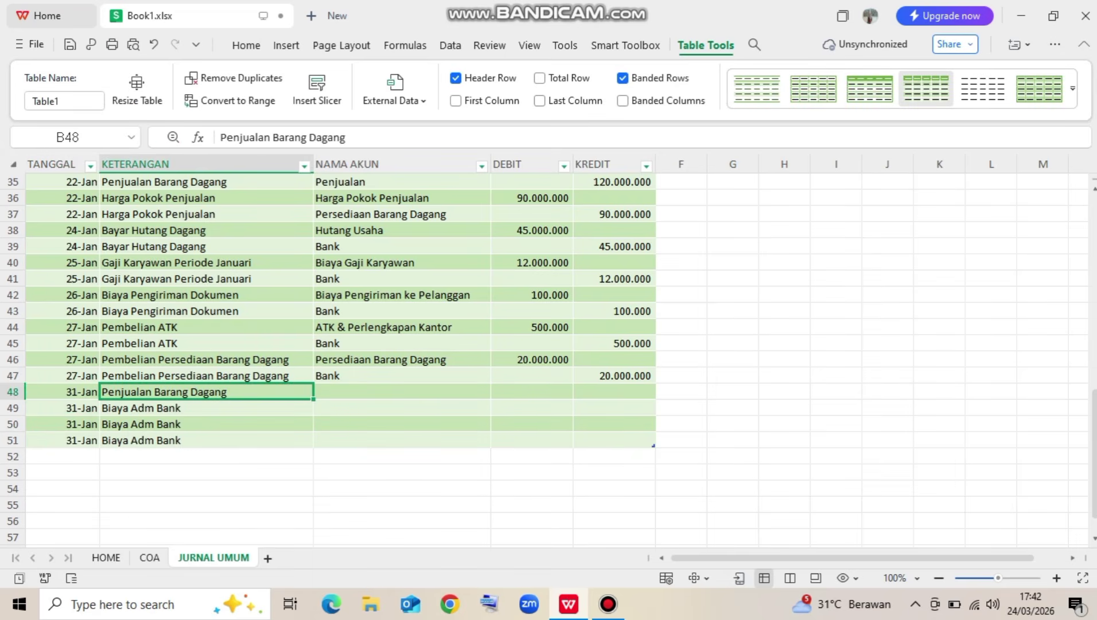
pyautogui.press('Down')
pyautogui.hotkey('ctrl', 'v')
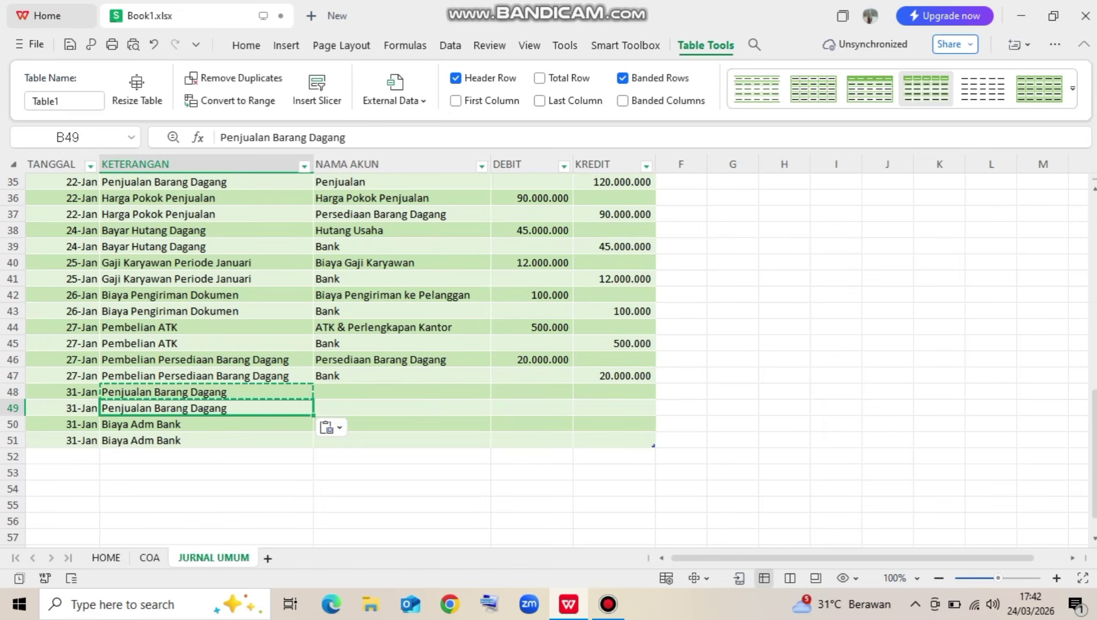
# Extend the journal table to row 53 and copy the dates and descriptions of rows 50 and 51 into rows 52 and 53
pyautogui.moveTo(654, 446); pyautogui.dragTo(654, 475)
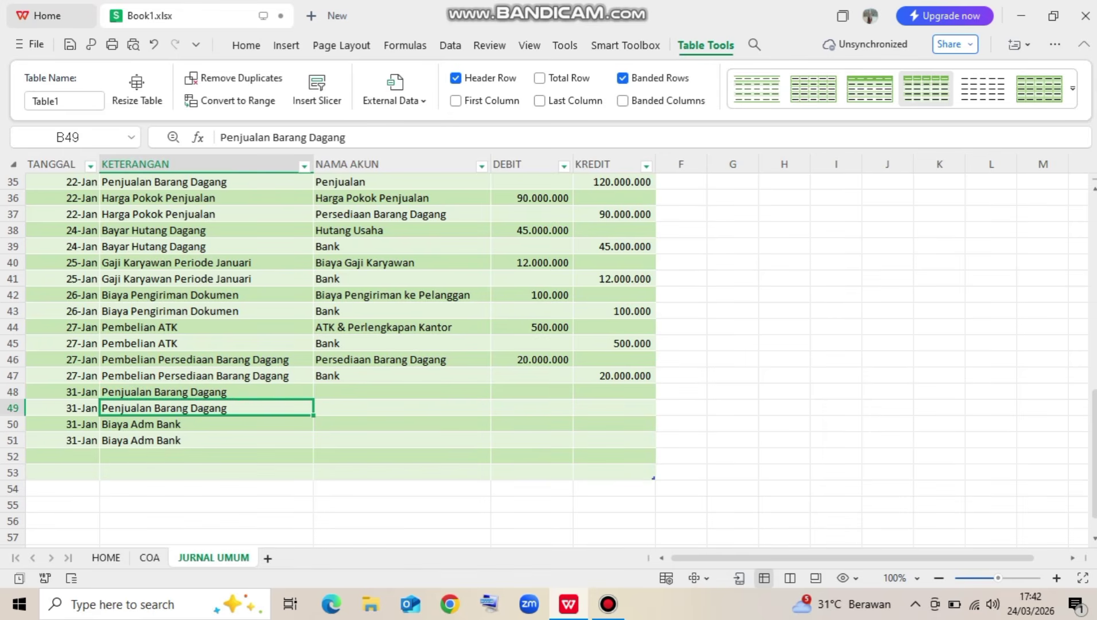
pyautogui.moveTo(60, 424); pyautogui.dragTo(258, 440)
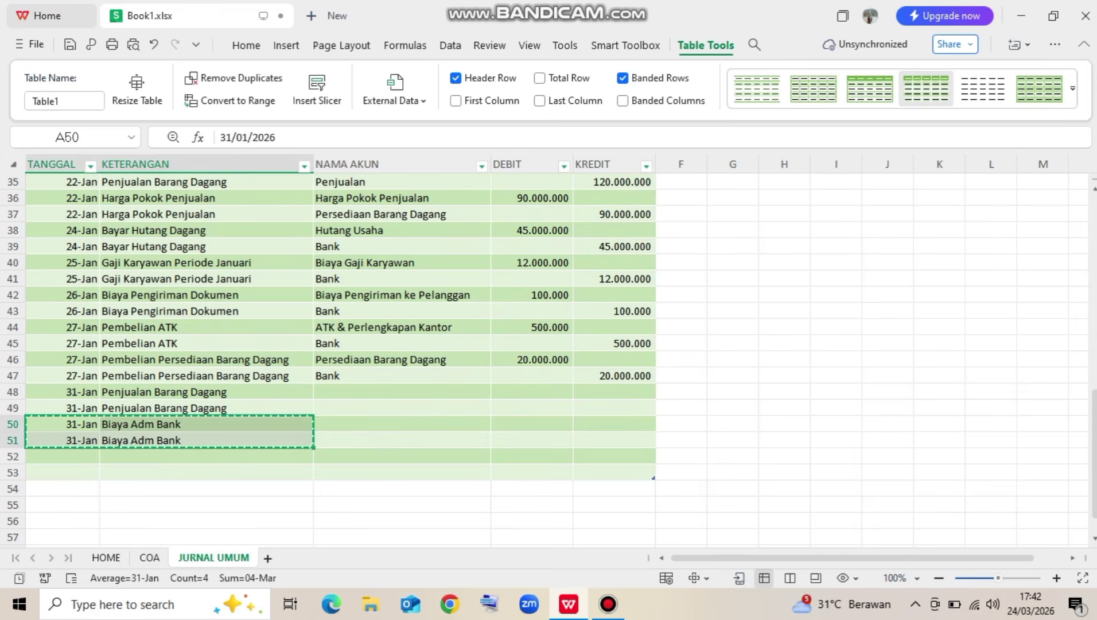
pyautogui.press('Down')
pyautogui.press('Down')
pyautogui.hotkey('ctrl', 'v')
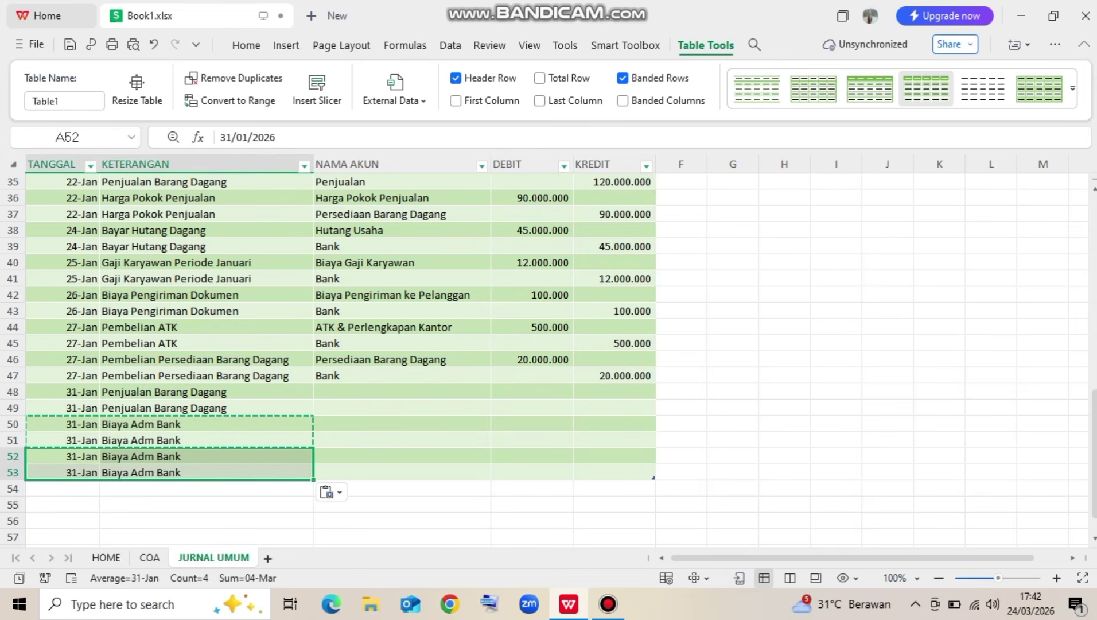
# Replace the descriptions in rows 50 and 51 with "Harga Pokok Penjualan"
pyautogui.click(402, 392)
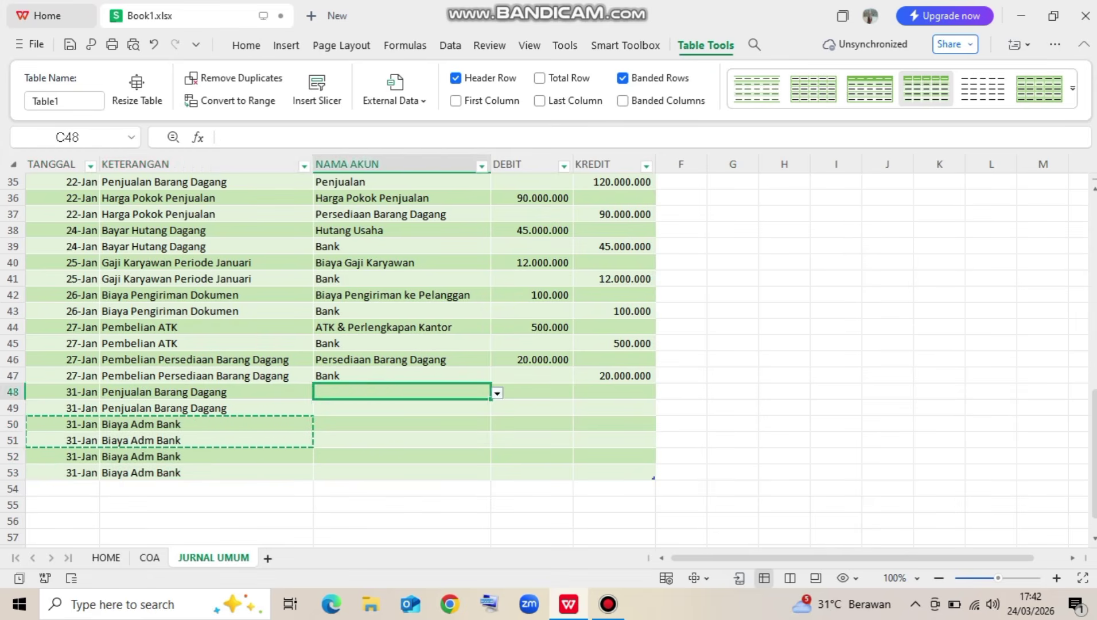
pyautogui.click(207, 424)
pyautogui.write('HP')
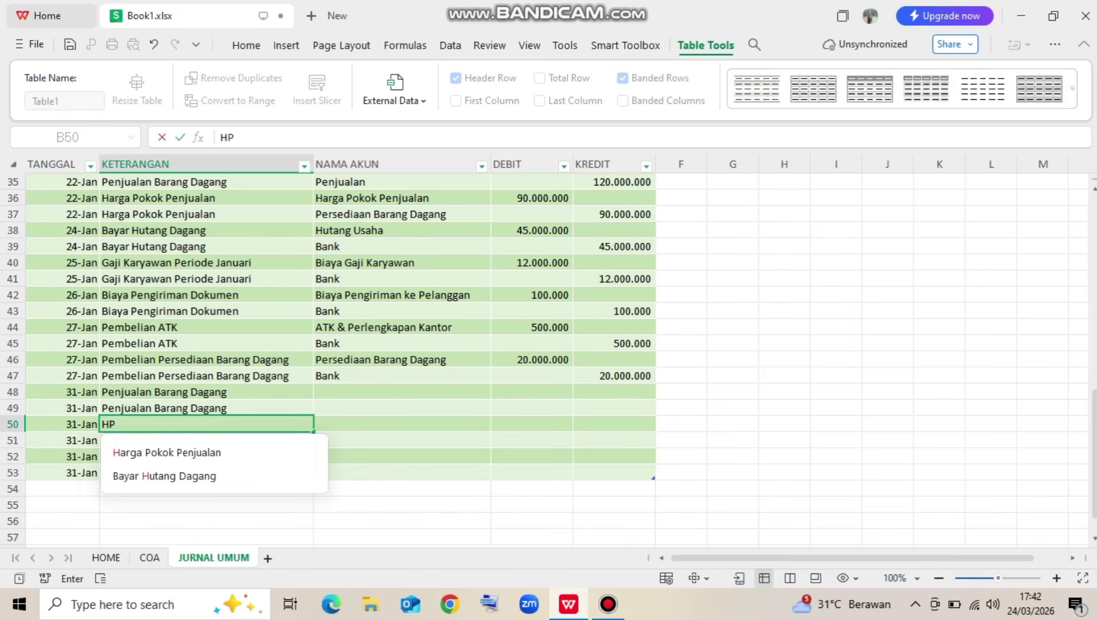
pyautogui.press('BackSpace')
pyautogui.write('a')
pyautogui.press('Return')
pyautogui.press('Up')
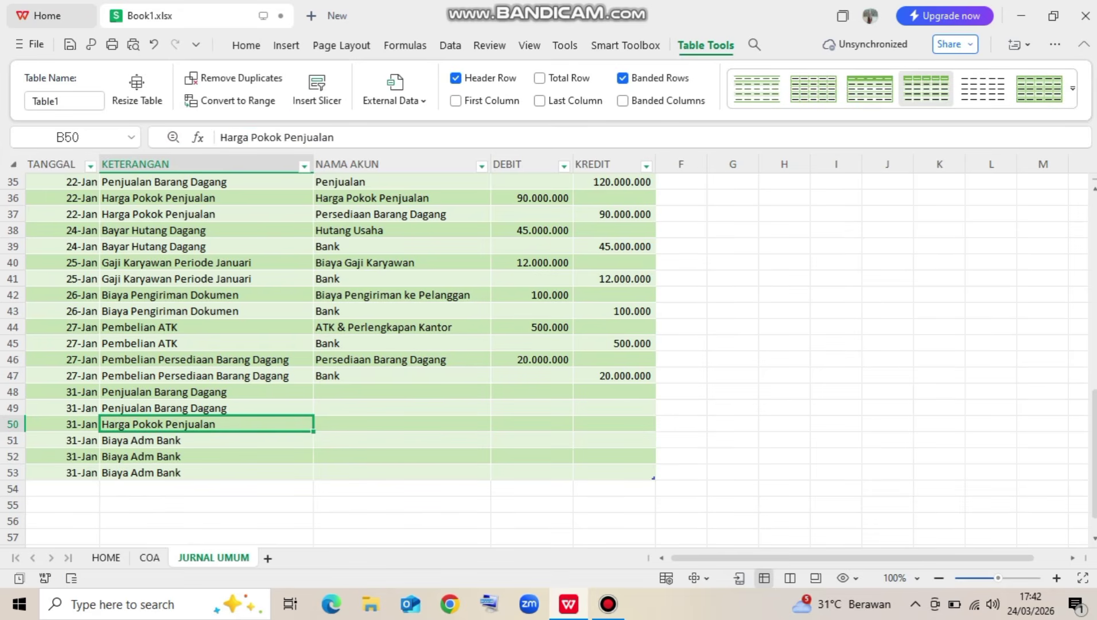
pyautogui.hotkey('ctrl', 'c')
pyautogui.press('Down')
pyautogui.hotkey('ctrl', 'v')
pyautogui.press('Escape')
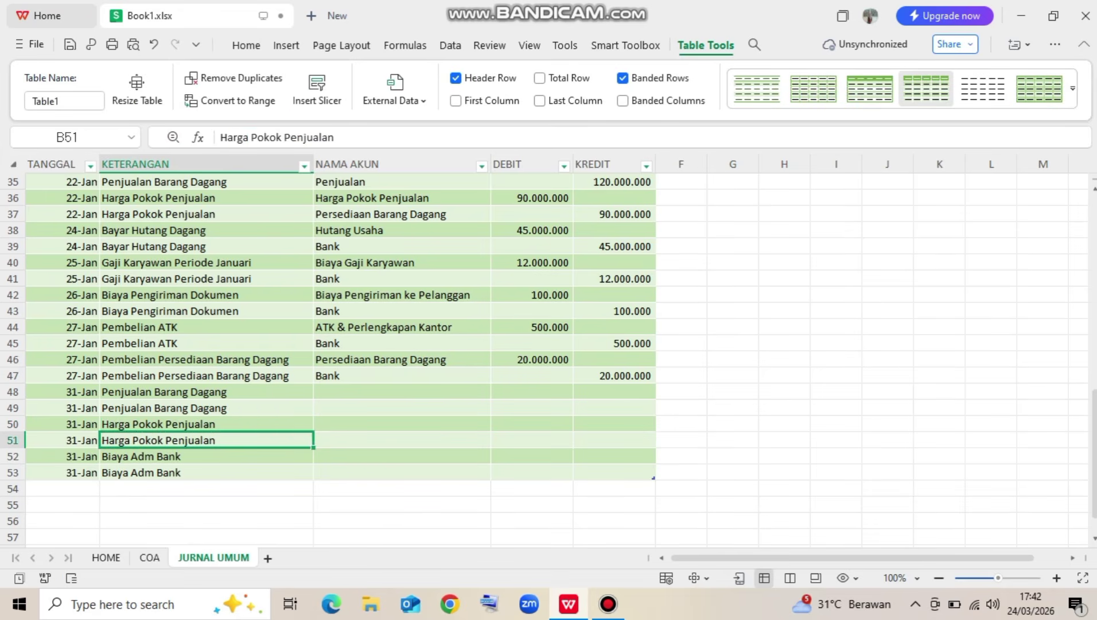
# Choose Bank as the account name in row 48 and Penjualan in row 49
pyautogui.press('Up')
pyautogui.press('Up')
pyautogui.press('Up')
pyautogui.press('Right')
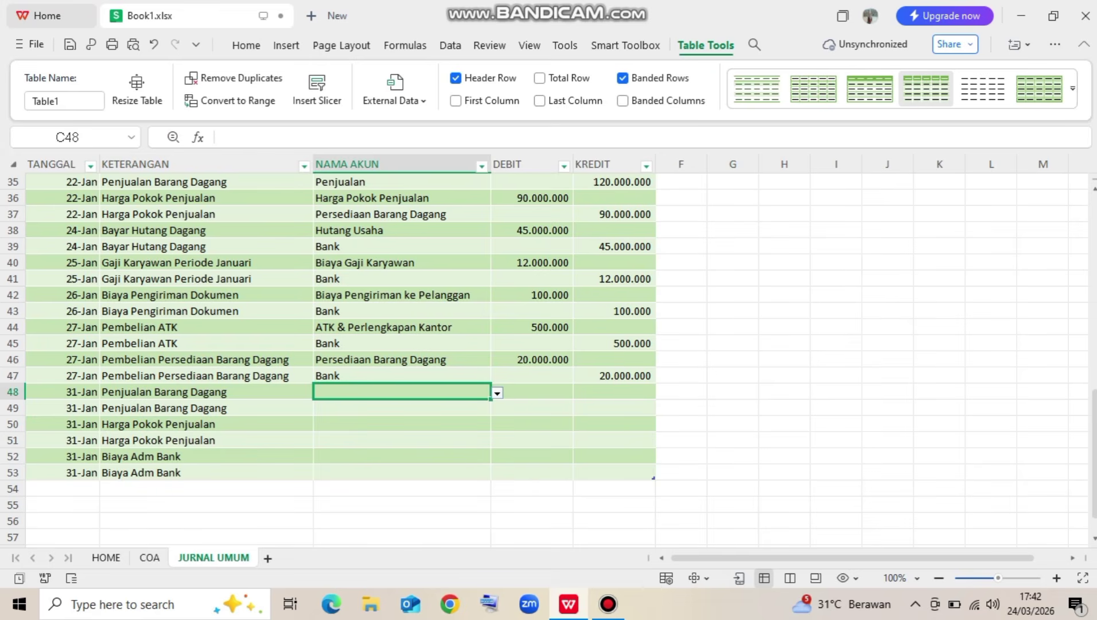
pyautogui.click(497, 393)
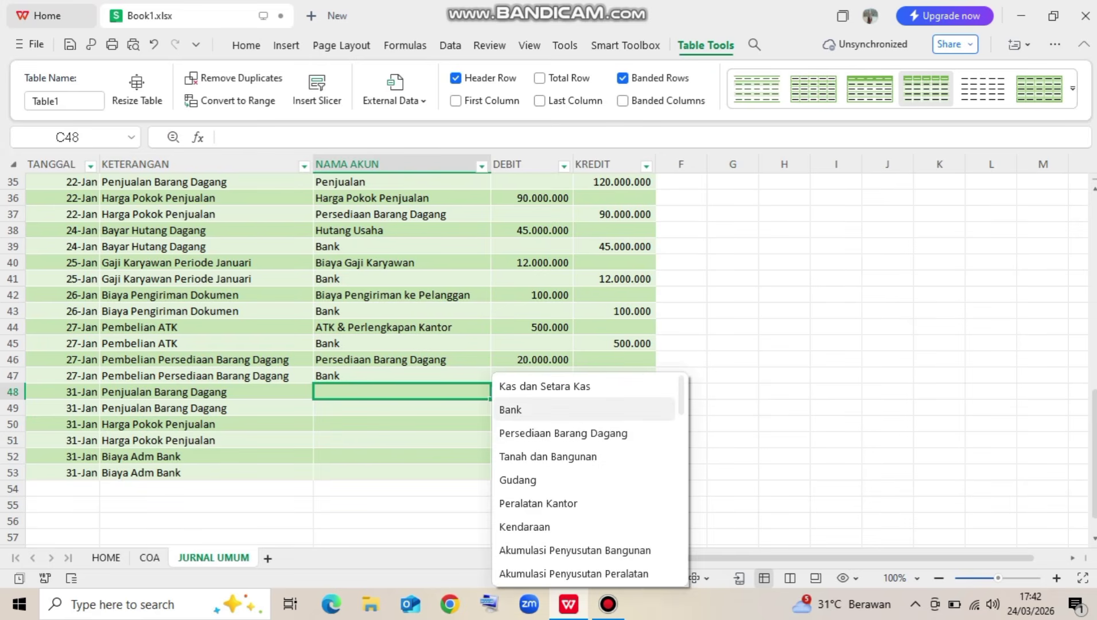
pyautogui.press('Return')
pyautogui.press('Down')
pyautogui.click(497, 409)
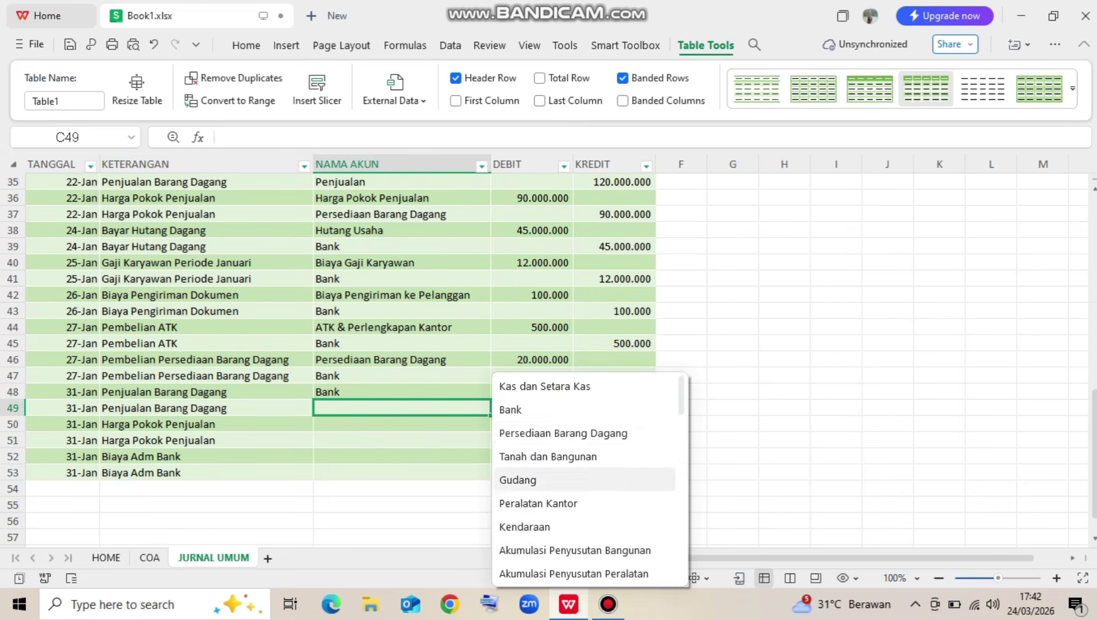
pyautogui.scroll(-5, 585, 476)
pyautogui.scroll(-4, 584, 513)
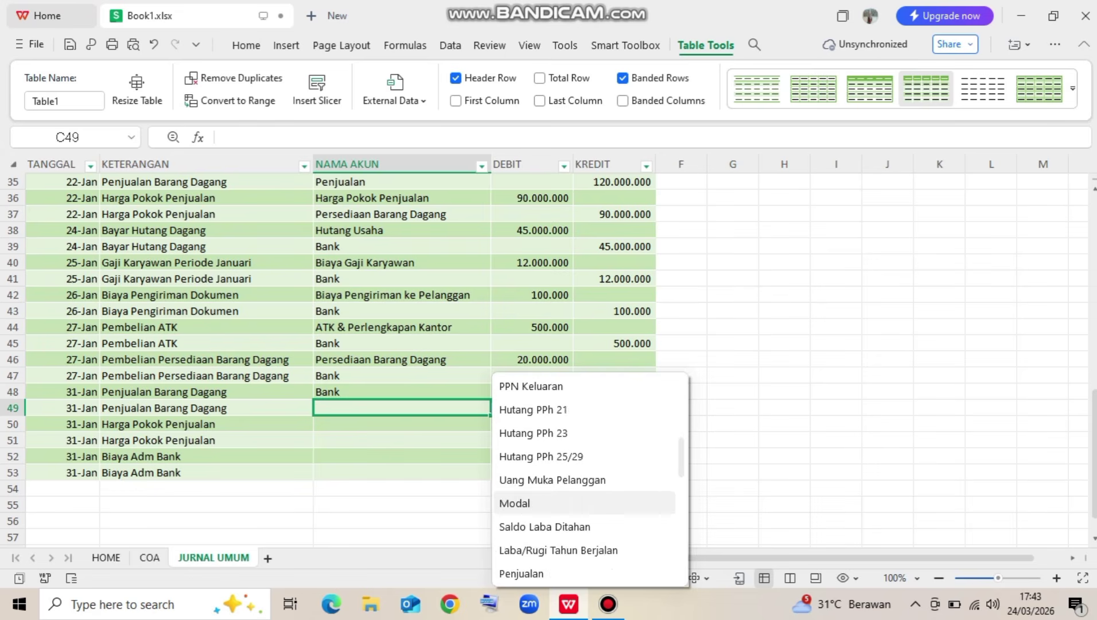
pyautogui.click(521, 526)
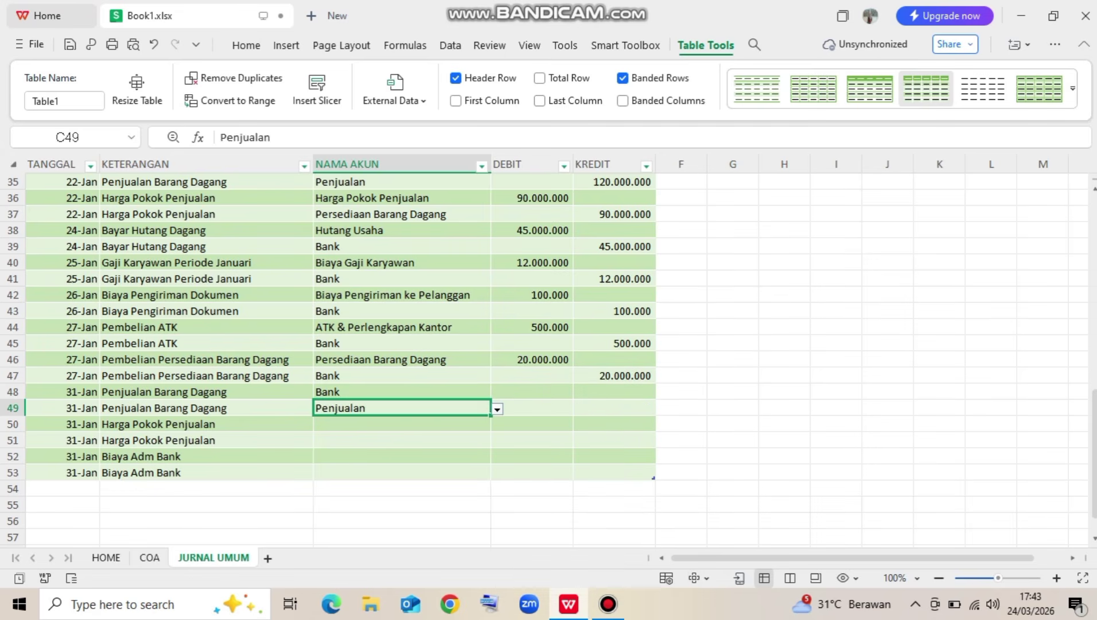
# Enter 30.000.000 as the debit in row 48 and copy the amount to the credit column of row 49
pyautogui.click(531, 391)
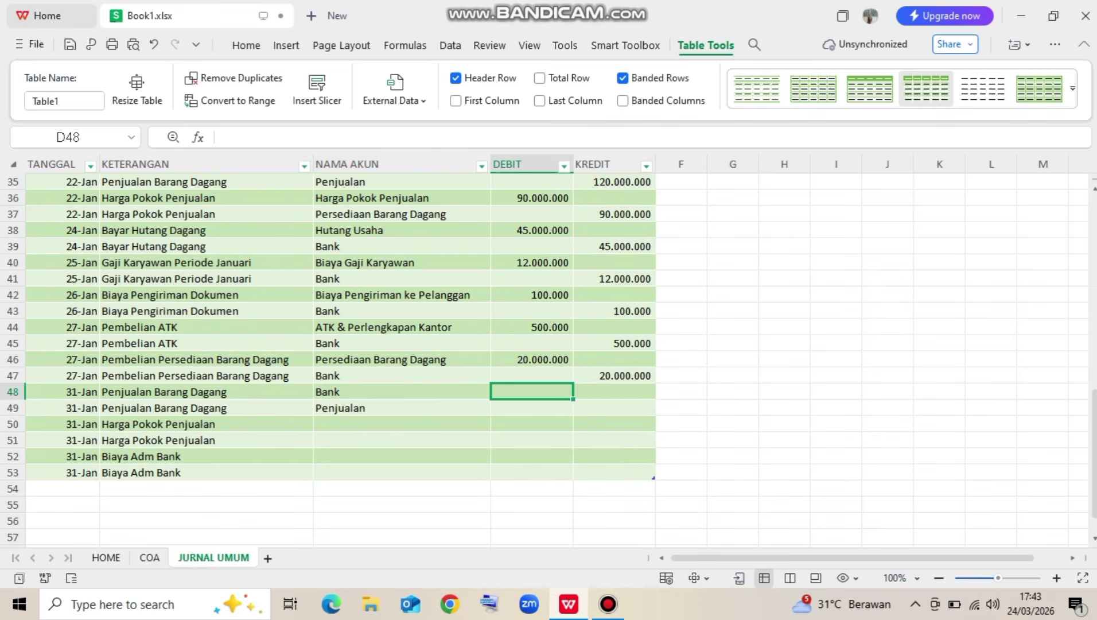
pyautogui.write('30')
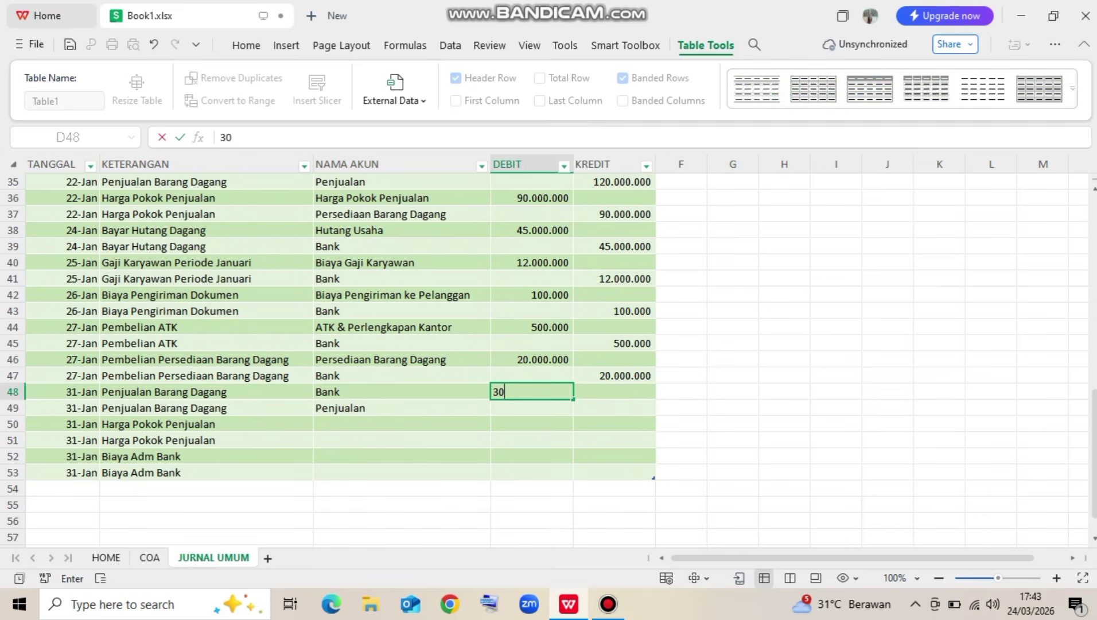
pyautogui.write('.000.000')
pyautogui.press('Return')
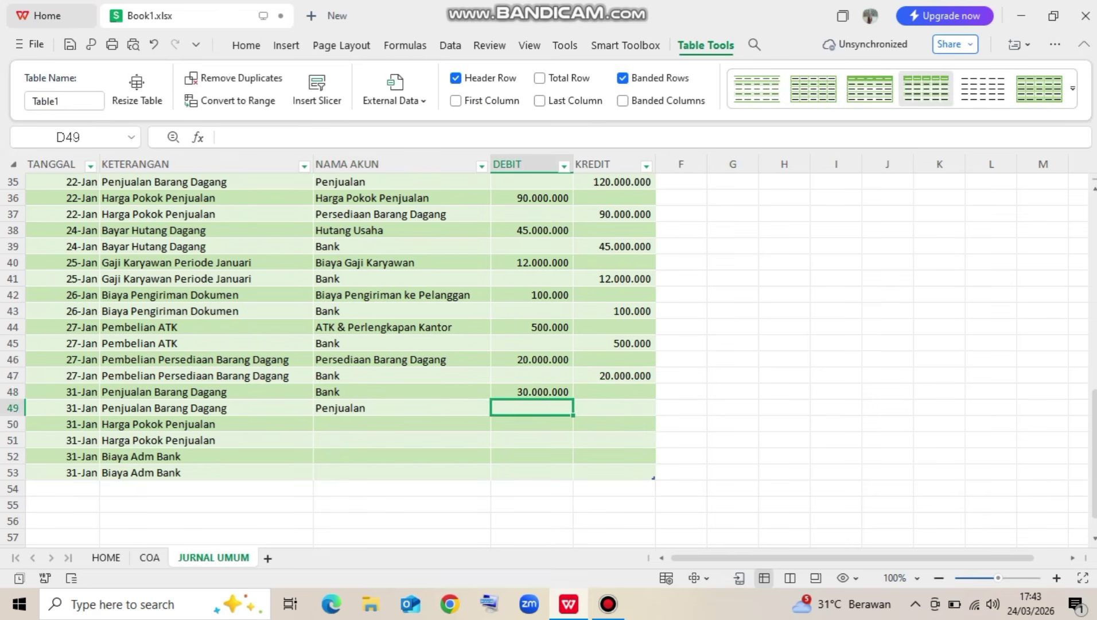
pyautogui.press('Up')
pyautogui.hotkey('ctrl', 'c')
pyautogui.press('Down')
pyautogui.press('Right')
pyautogui.hotkey('ctrl', 'v')
pyautogui.press('Escape')
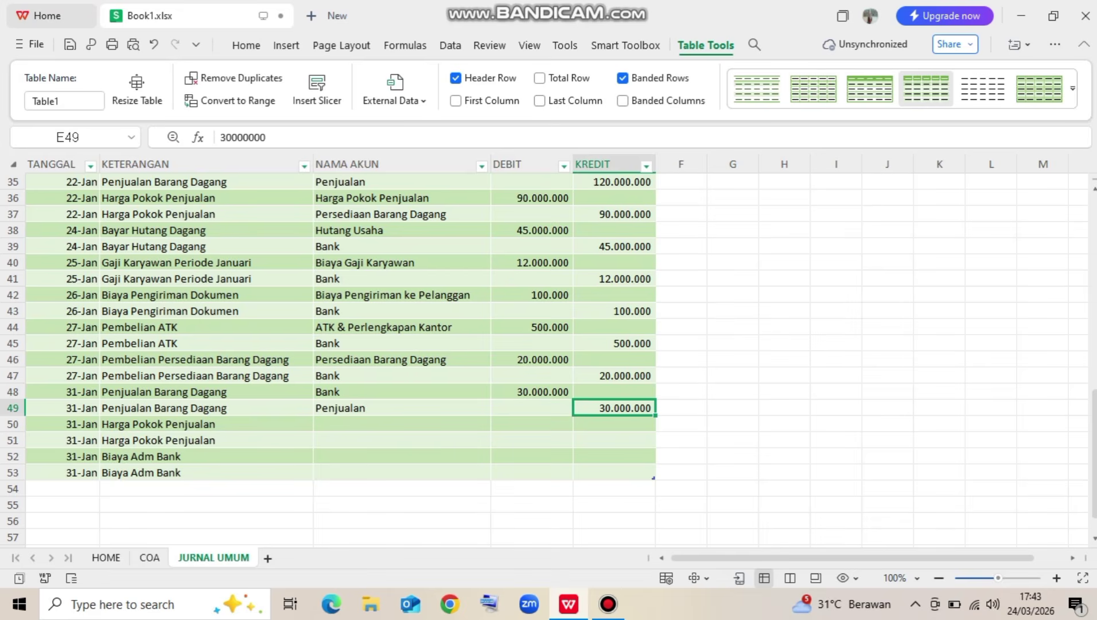
# Choose Harga Pokok Penjualan as the account name in row 50
pyautogui.press('Down')
pyautogui.press('Left')
pyautogui.press('Left')
pyautogui.press('Up')
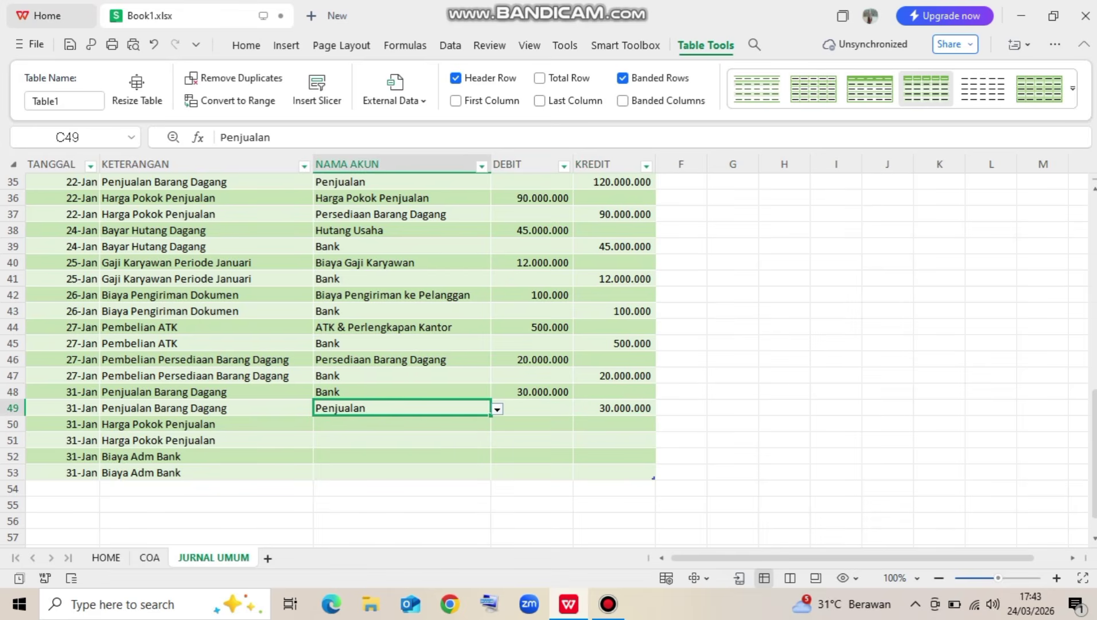
pyautogui.press('Down')
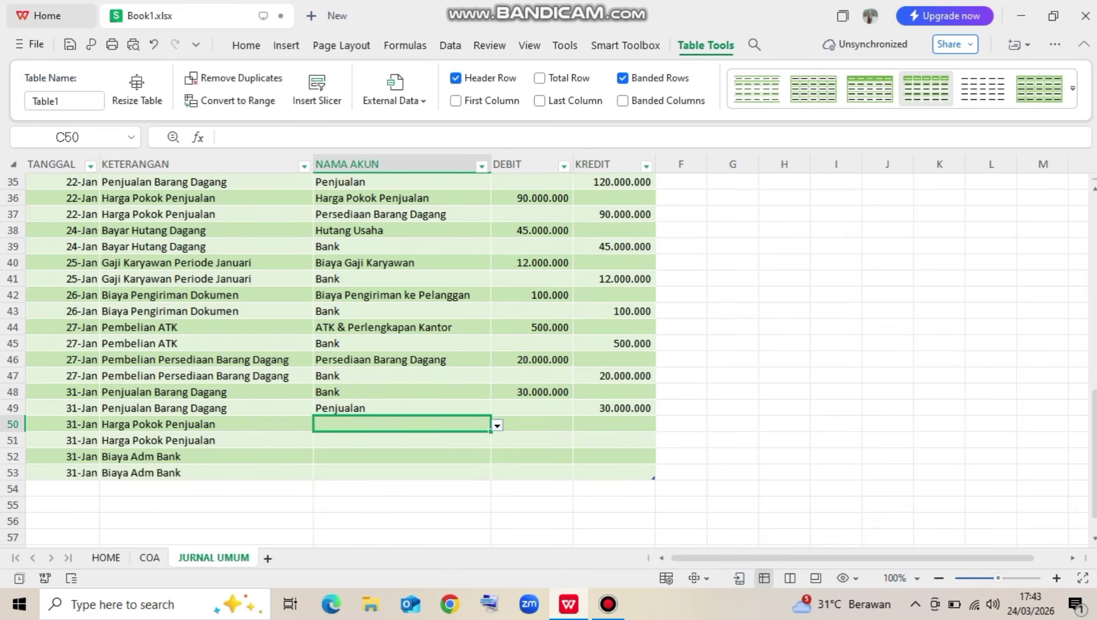
pyautogui.hotkey('alt', 'Down')
pyautogui.scroll(-3, 588, 479)
pyautogui.scroll(-5, 584, 513)
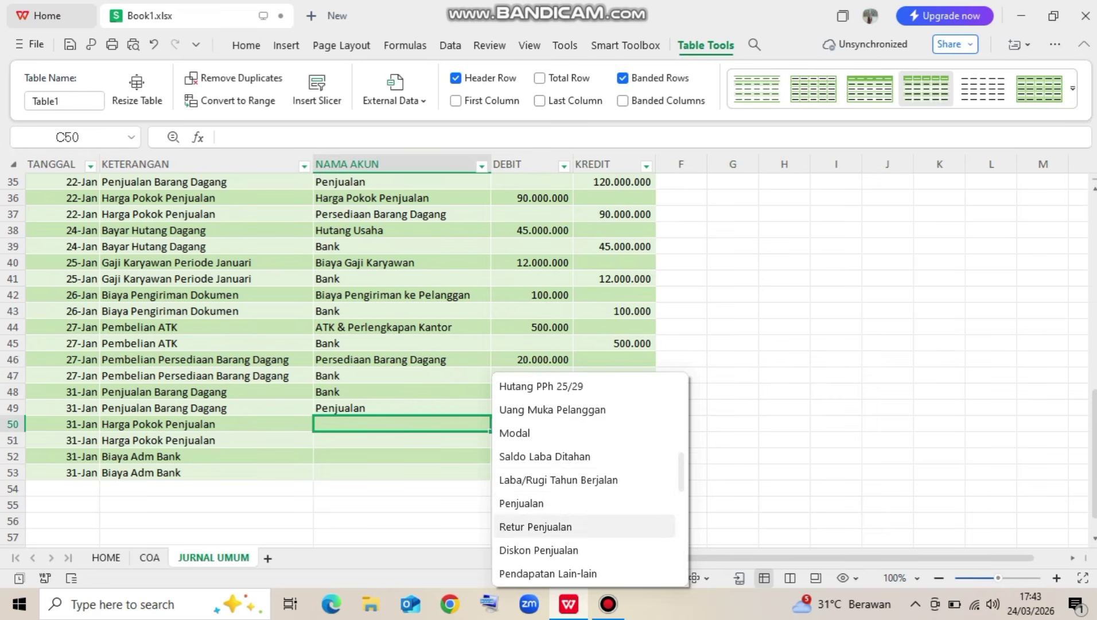
pyautogui.press('Down')
pyautogui.press('Return')
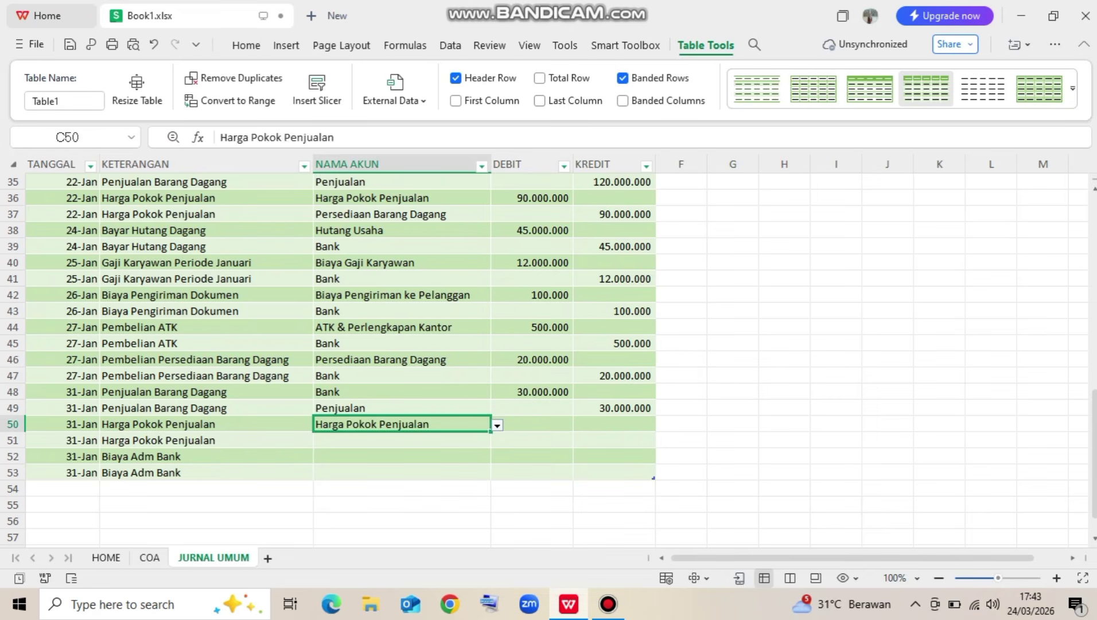
# Choose Persediaan Barang Dagang as the account name in row 51
pyautogui.press('Down')
pyautogui.hotkey('alt', 'Down')
pyautogui.press('Down')
pyautogui.press('Down')
pyautogui.press('Down')
pyautogui.press('Return')
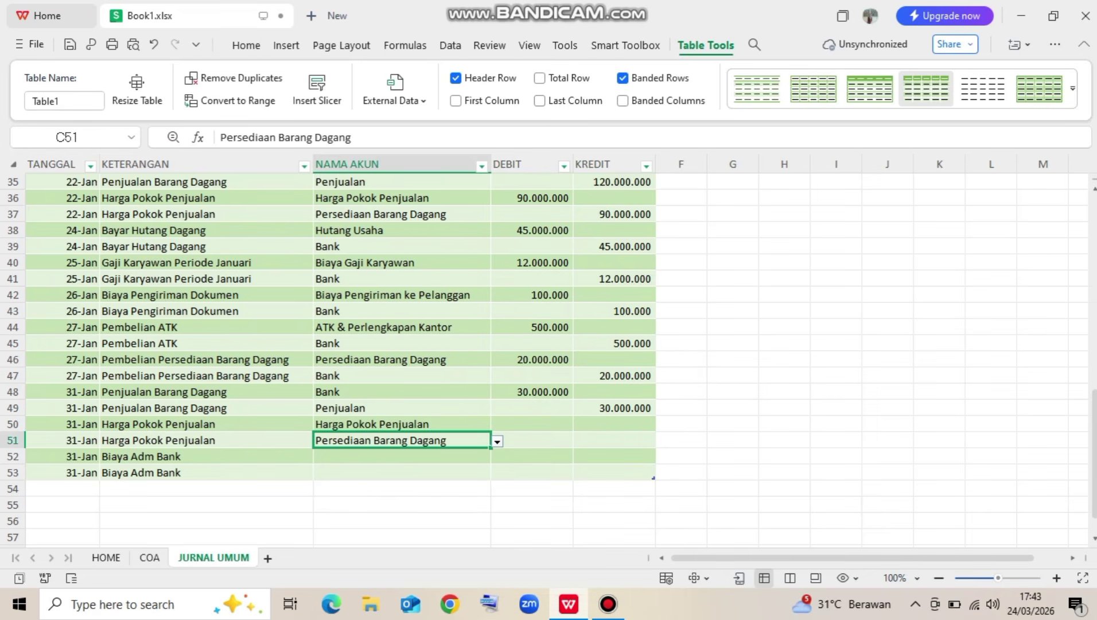
# Copy the 20.000.000 debit amount from row 46 into the debit column of row 50
pyautogui.click(532, 360)
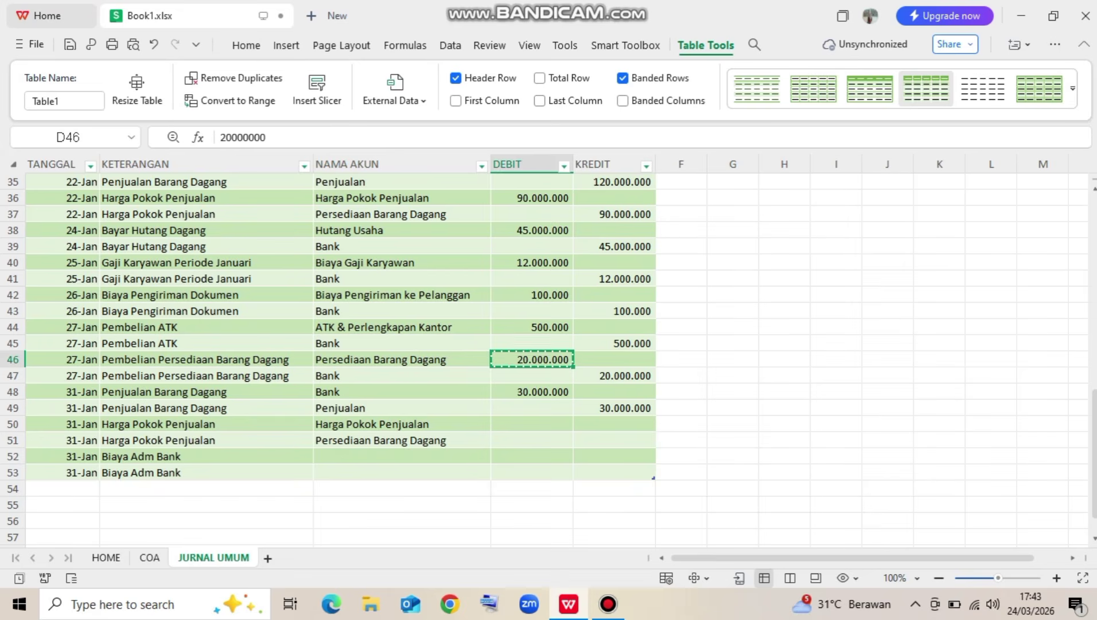
pyautogui.click(532, 424)
pyautogui.hotkey('ctrl', 'v')
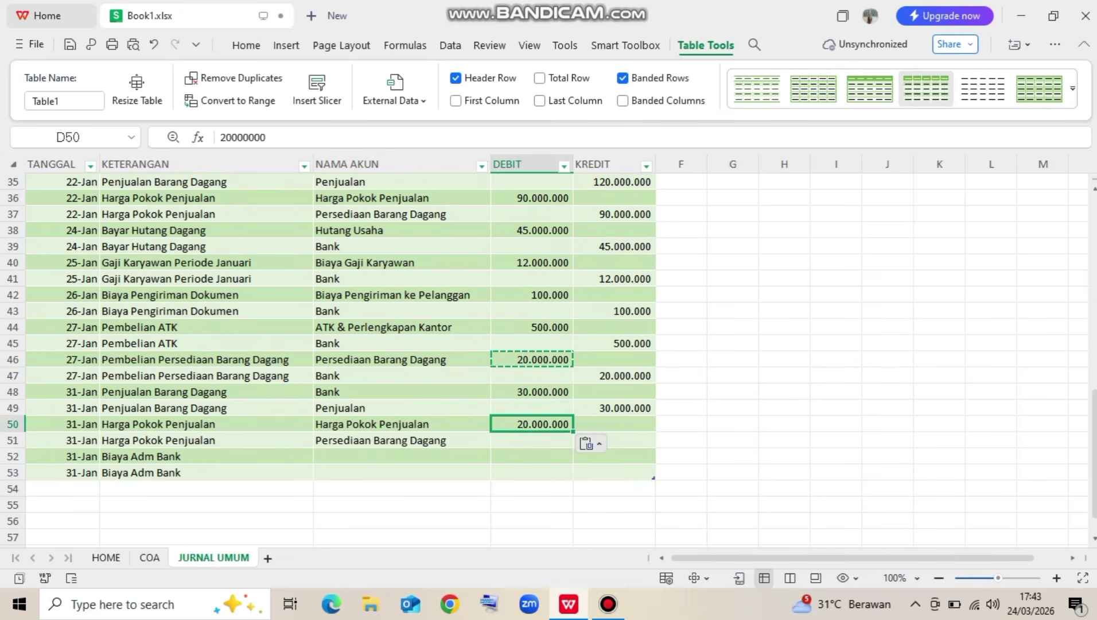
# Paste the copied 20.000.000 amount into the credit column of row 51
pyautogui.click(614, 440)
pyautogui.hotkey('ctrl', 'v')
# Choose Biaya Administrasi Bank as the account name in row 52
pyautogui.click(402, 457)
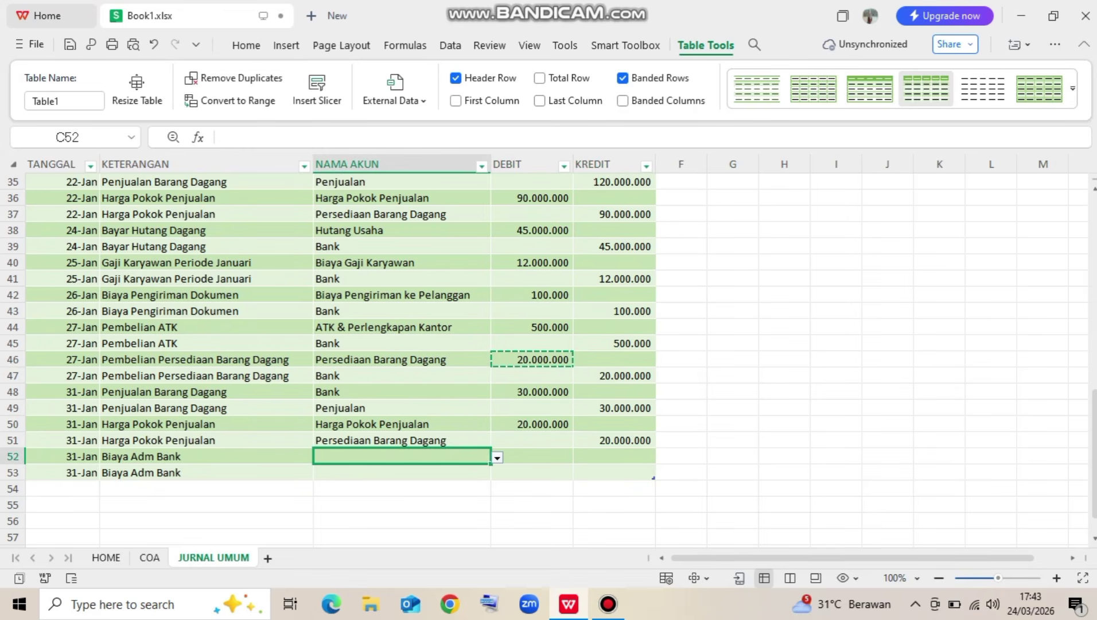
pyautogui.click(497, 458)
pyautogui.scroll(-3, 583, 433)
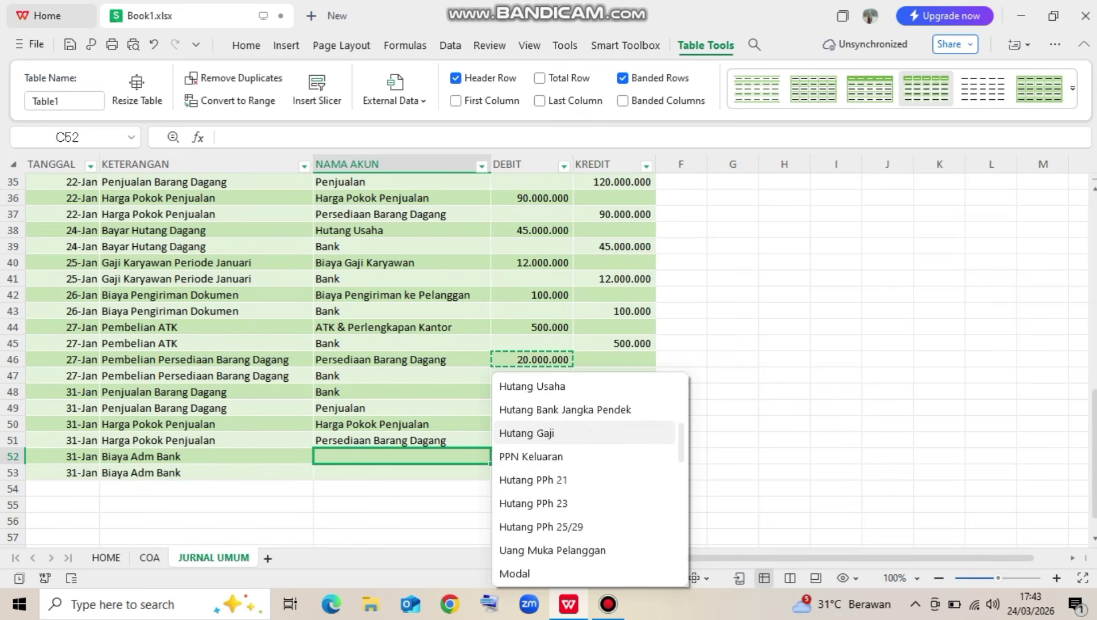
pyautogui.scroll(-4, 583, 453)
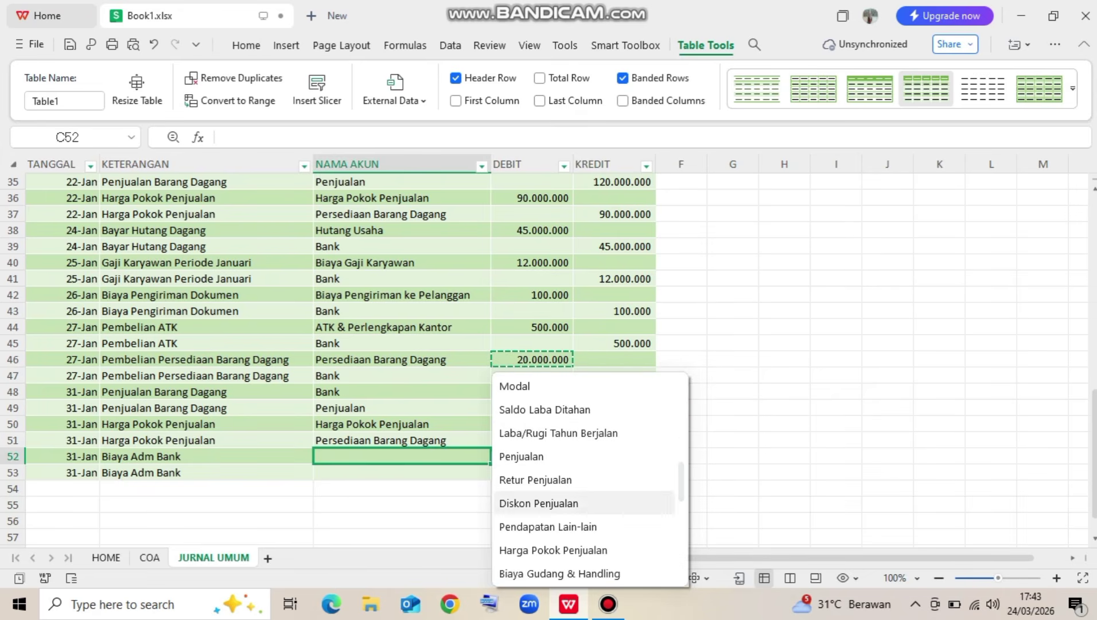
pyautogui.scroll(-2, 584, 479)
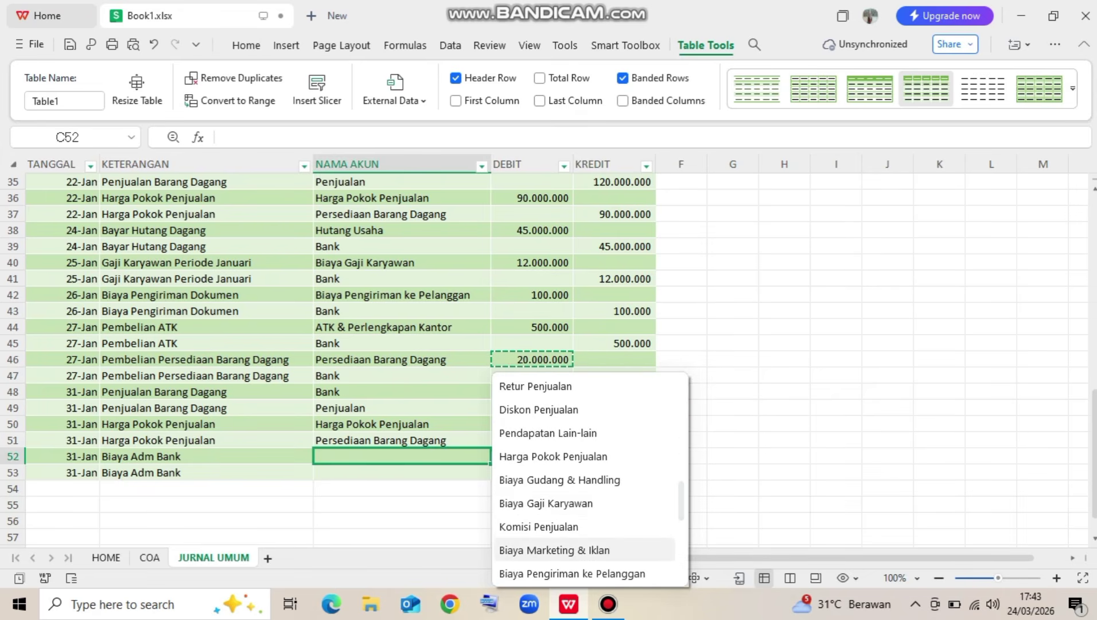
pyautogui.scroll(-2, 583, 550)
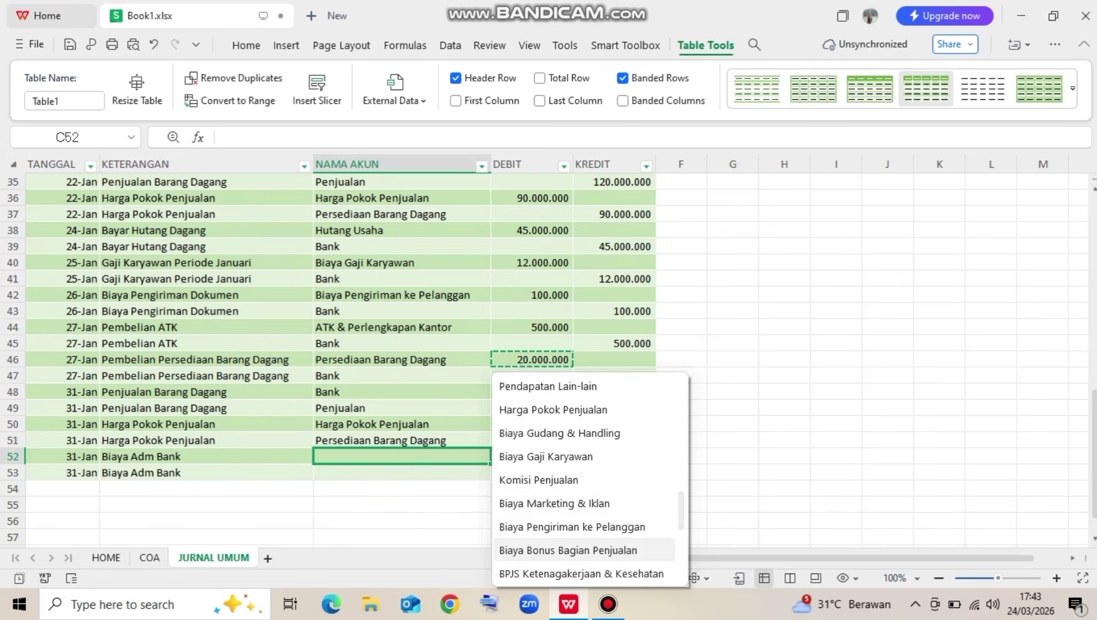
pyautogui.scroll(-3, 584, 526)
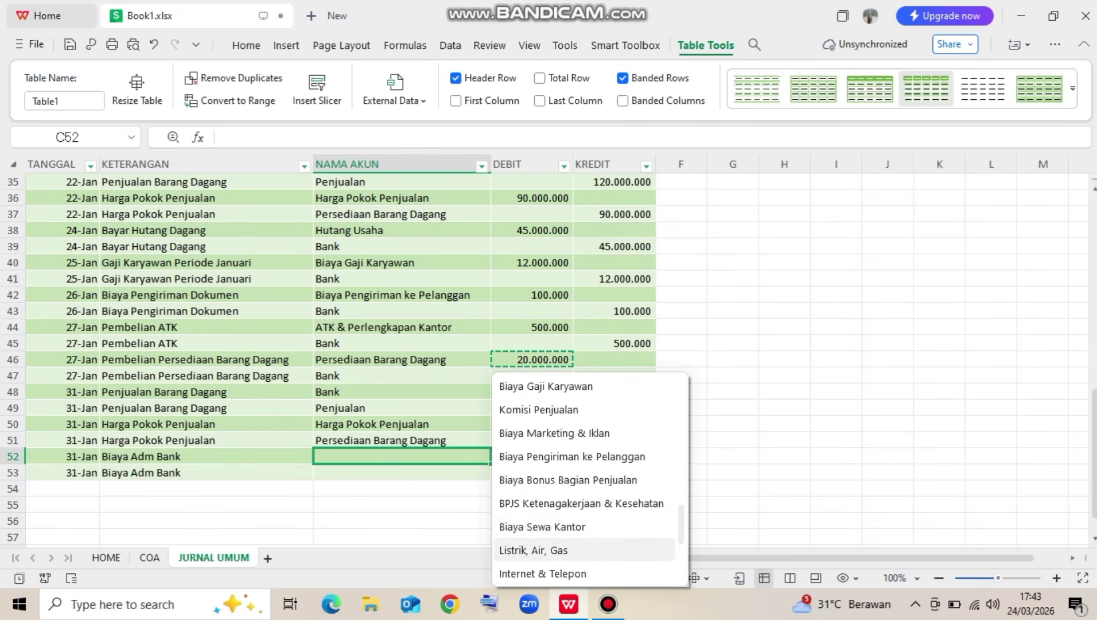
pyautogui.scroll(-2, 583, 550)
pyautogui.scroll(-2, 583, 549)
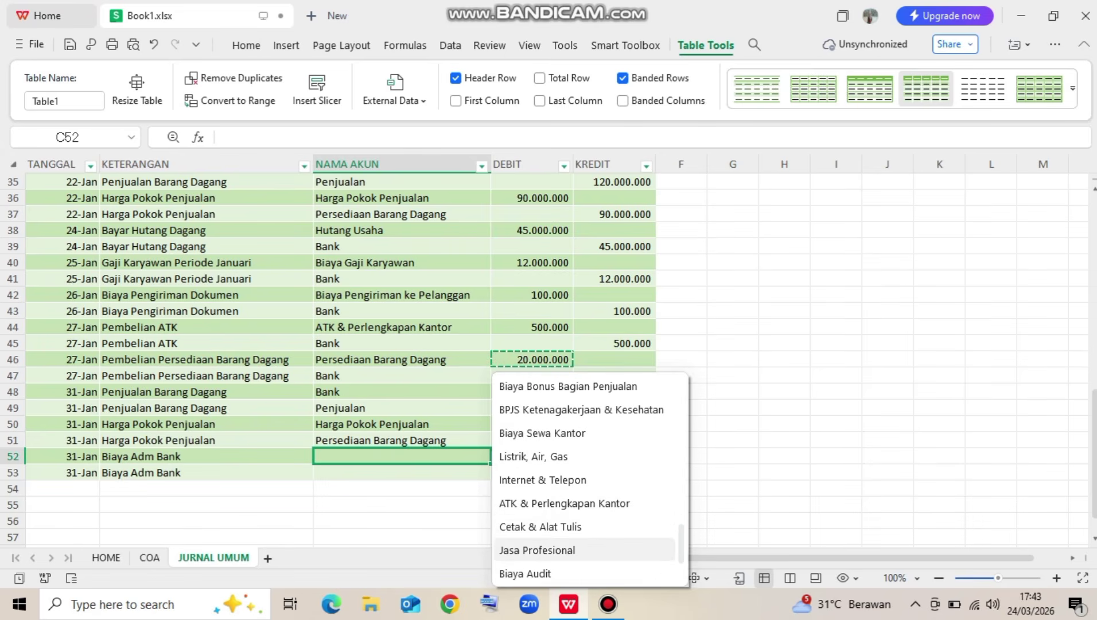
pyautogui.scroll(-4, 584, 526)
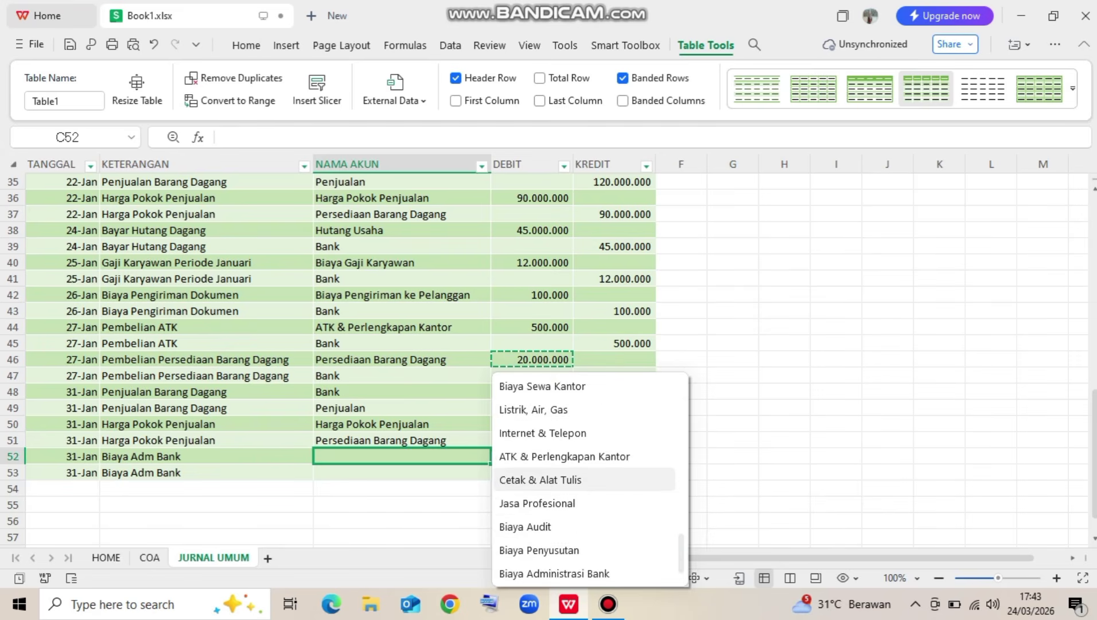
pyautogui.click(584, 527)
# Choose Bank as the account name in row 53
pyautogui.click(402, 473)
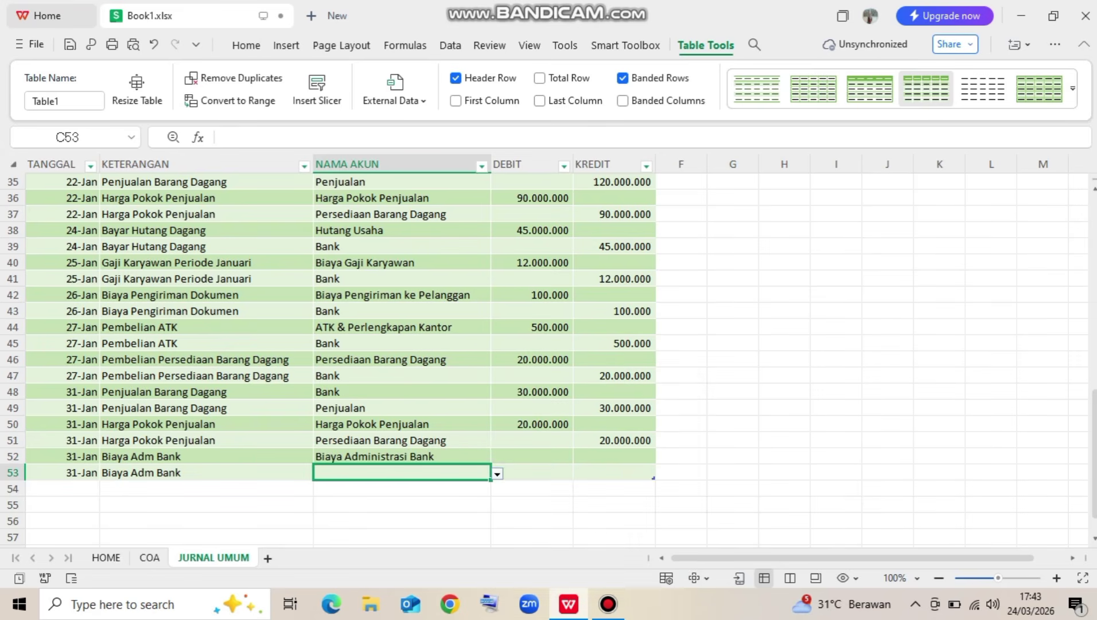
pyautogui.click(497, 474)
pyautogui.click(574, 409)
# Enter 50.000 as the debit in row 52 and copy the amount to the credit column of row 53
pyautogui.click(532, 457)
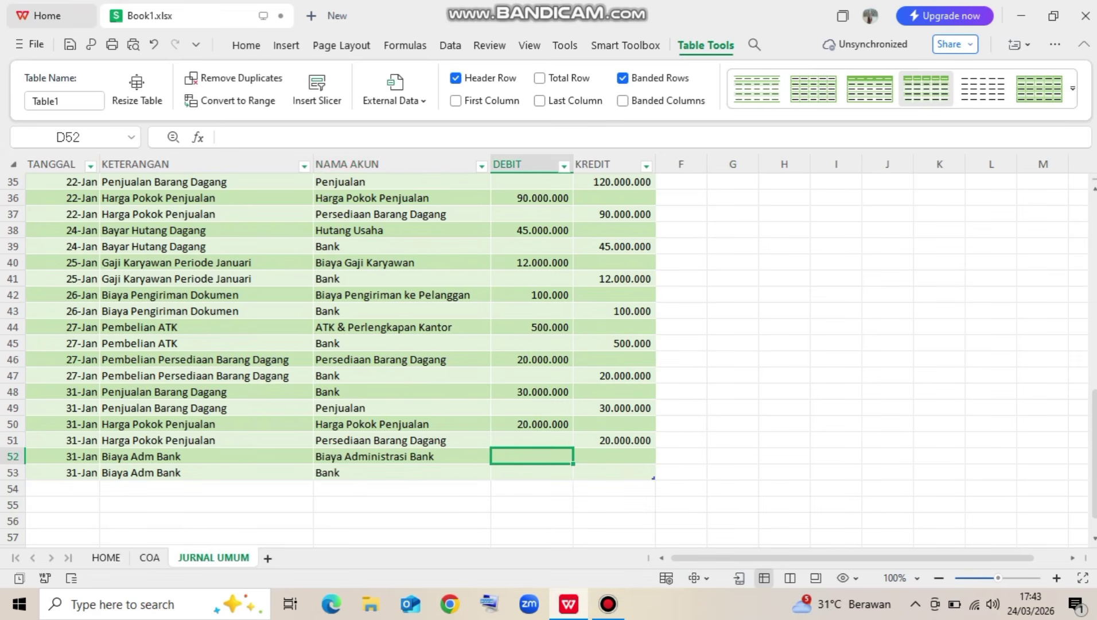
pyautogui.write('50000')
pyautogui.press('Return')
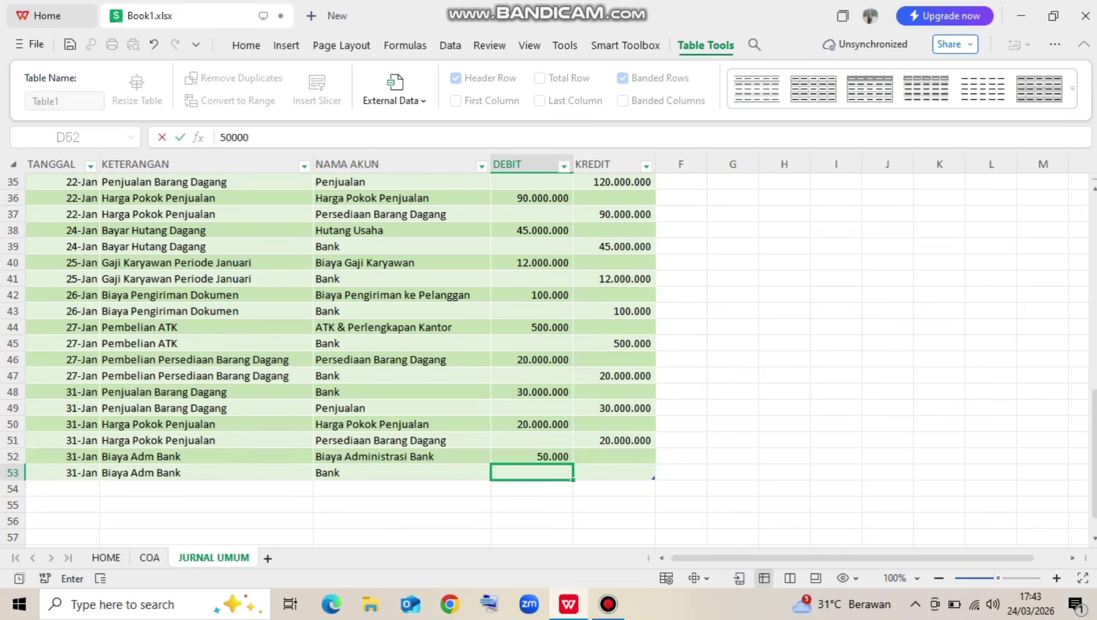
pyautogui.press('Down')
pyautogui.press('Right')
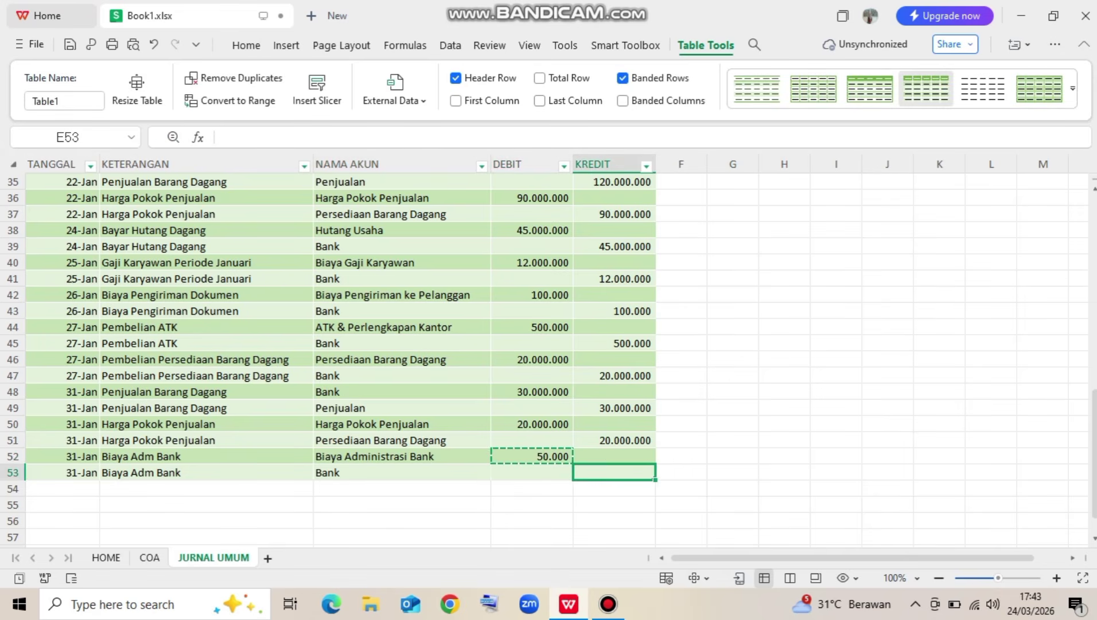
pyautogui.hotkey('ctrl', 'v')
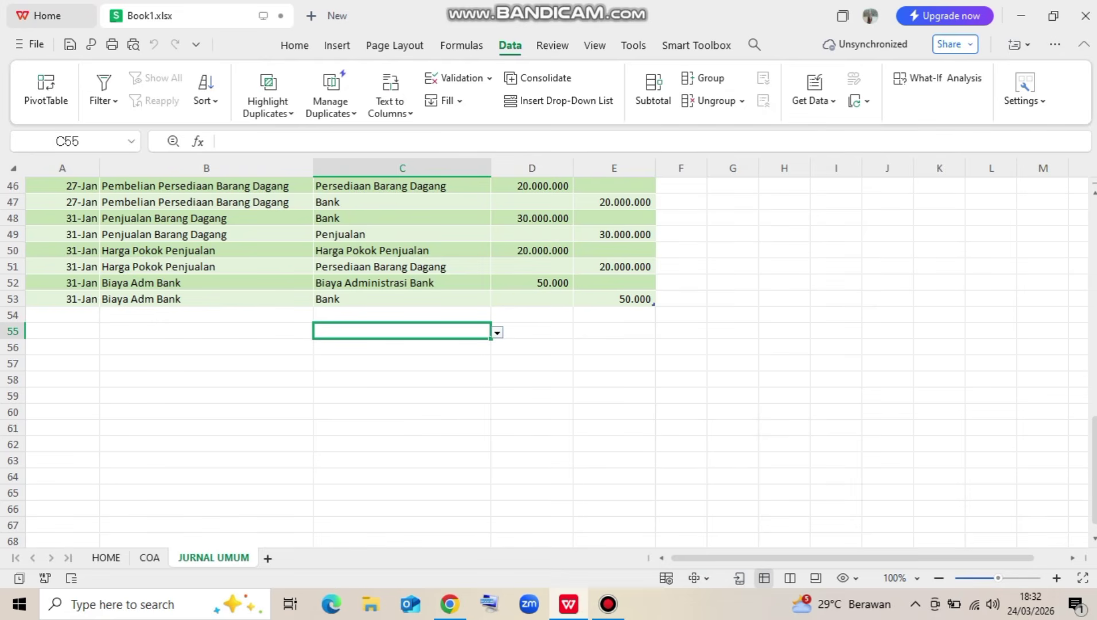
# Create a PivotTable on a new worksheet from the whole JURNAL UMUM journal table, Table1
pyautogui.scroll(13, 344, 361)
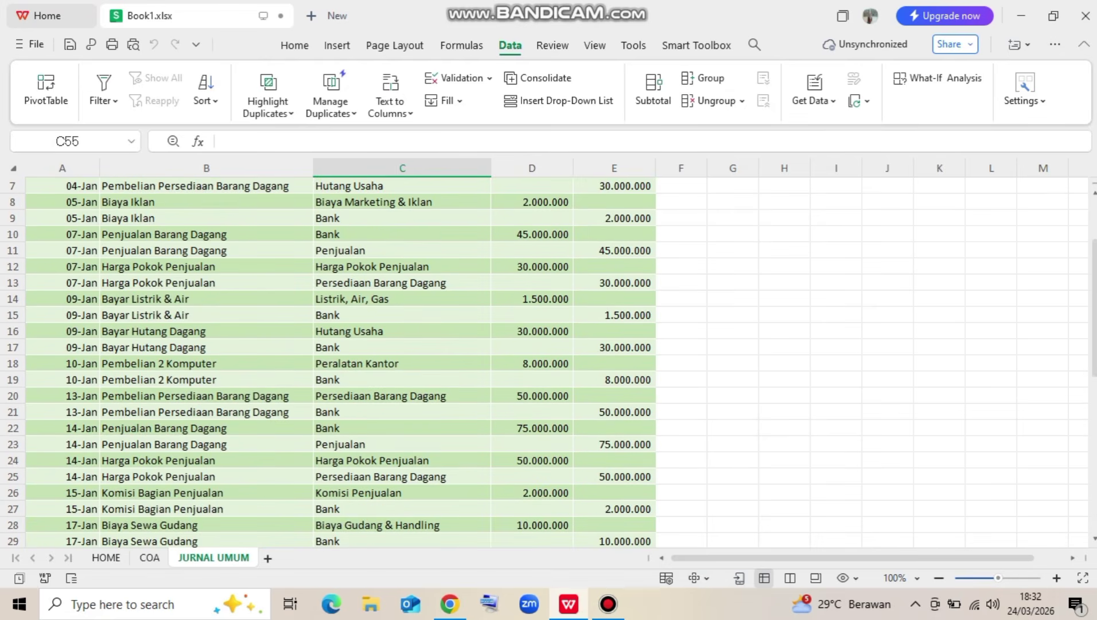
pyautogui.scroll(2, 344, 362)
pyautogui.moveTo(63, 201); pyautogui.dragTo(657, 398)
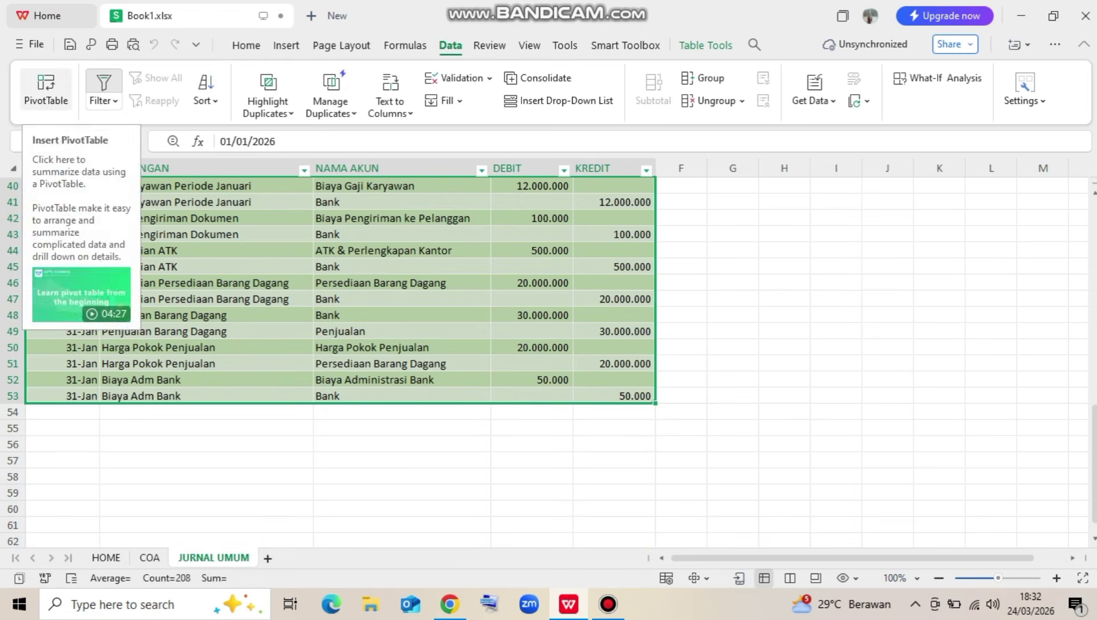
pyautogui.click(46, 87)
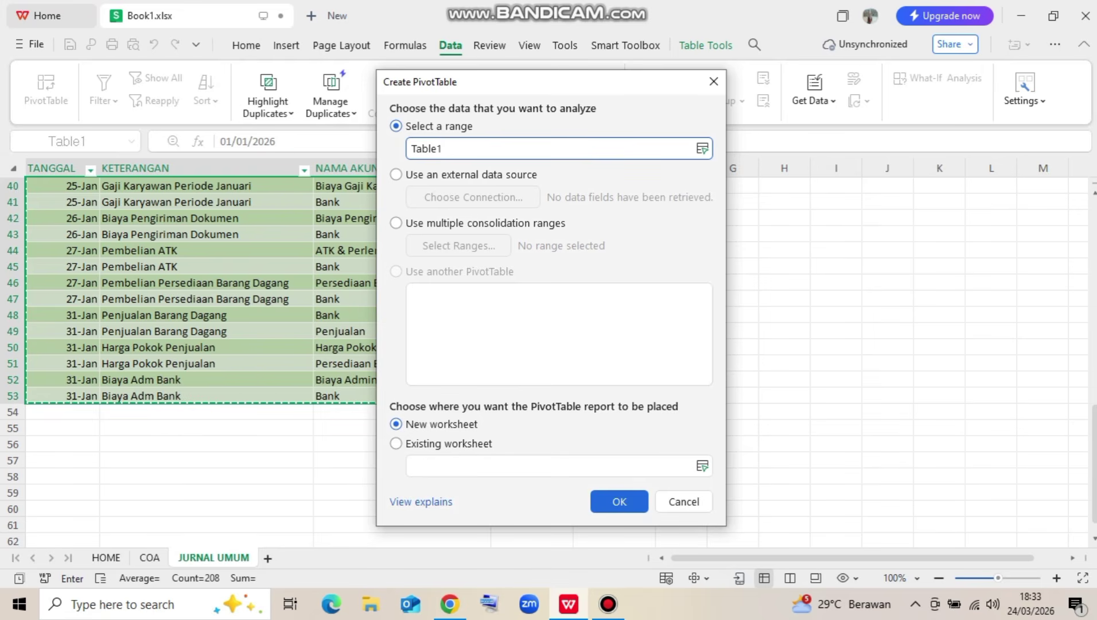
pyautogui.press('Return')
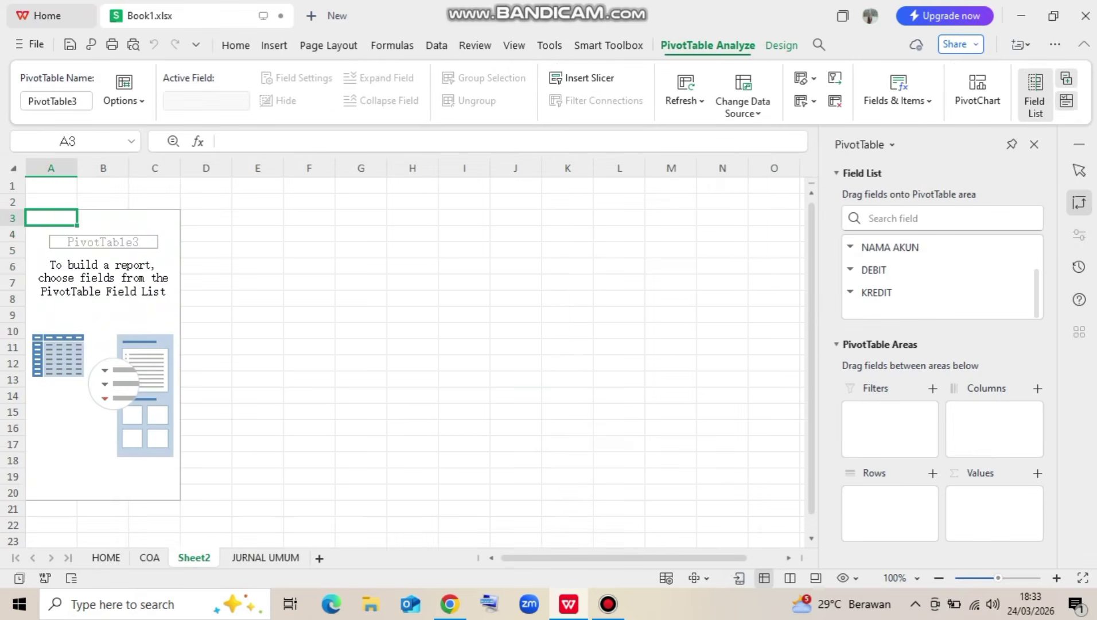
# Rename the new pivot sheet to BUKU BESAR and move it after JURNAL UMUM
pyautogui.doubleClick(193, 558)
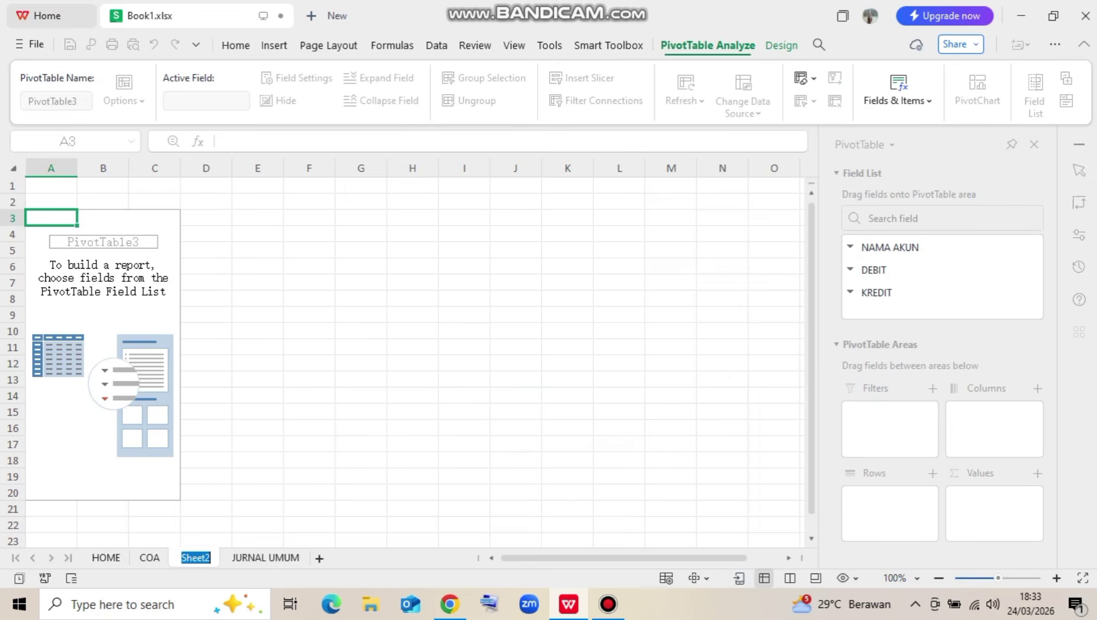
pyautogui.write('BUKU BESAR')
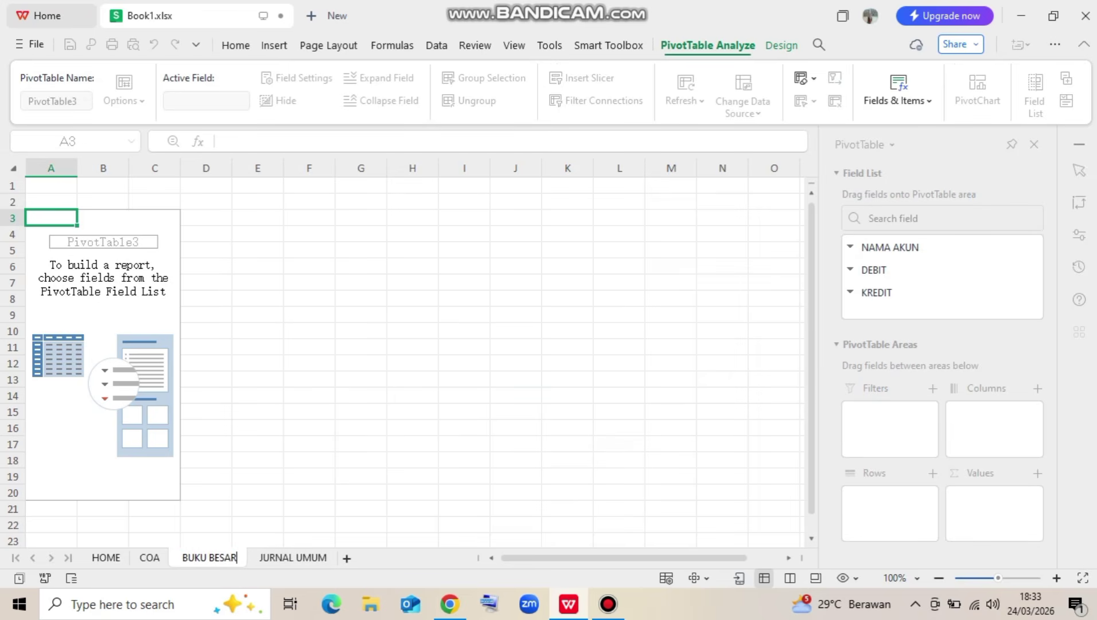
pyautogui.click(256, 525)
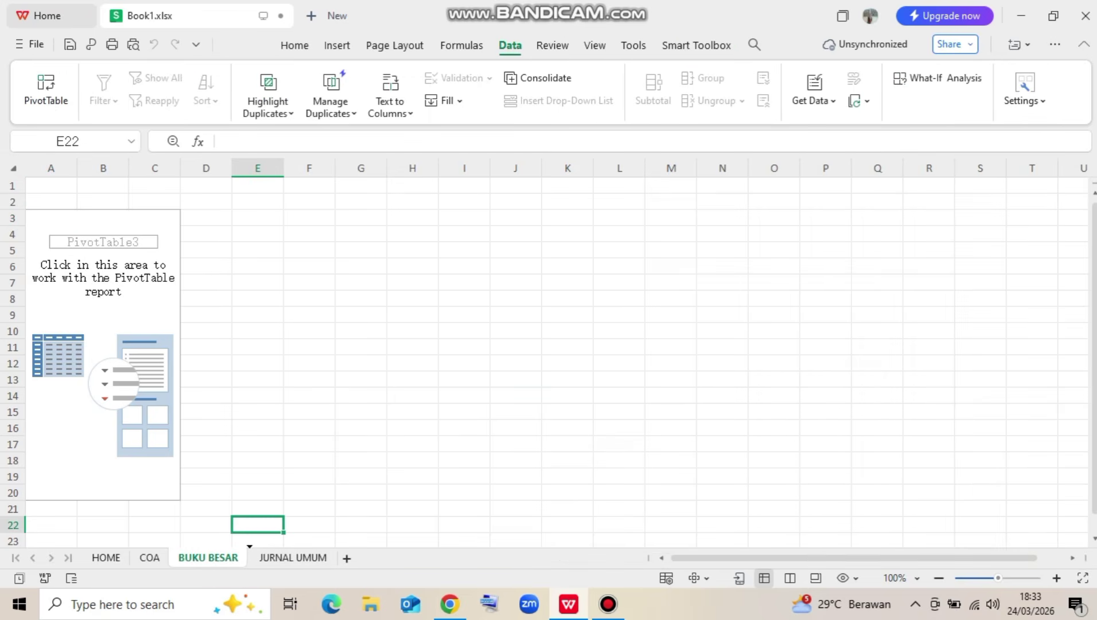
pyautogui.moveTo(208, 557); pyautogui.dragTo(339, 557)
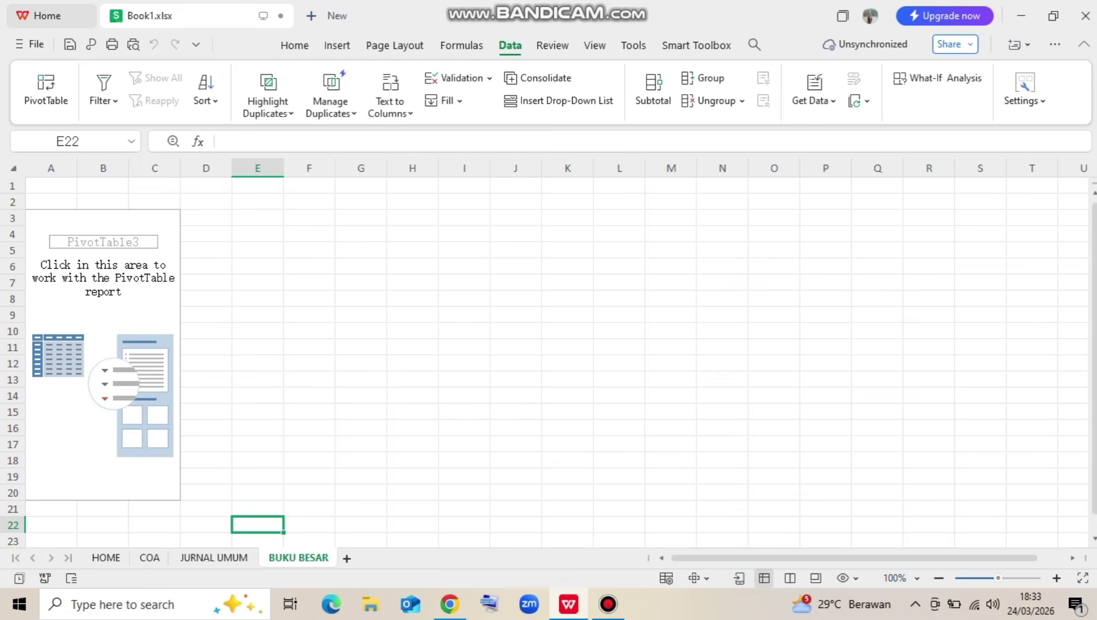
# Add the TANGGAL field and then NAMA AKUN to the rows area of the PivotTable
pyautogui.click(154, 314)
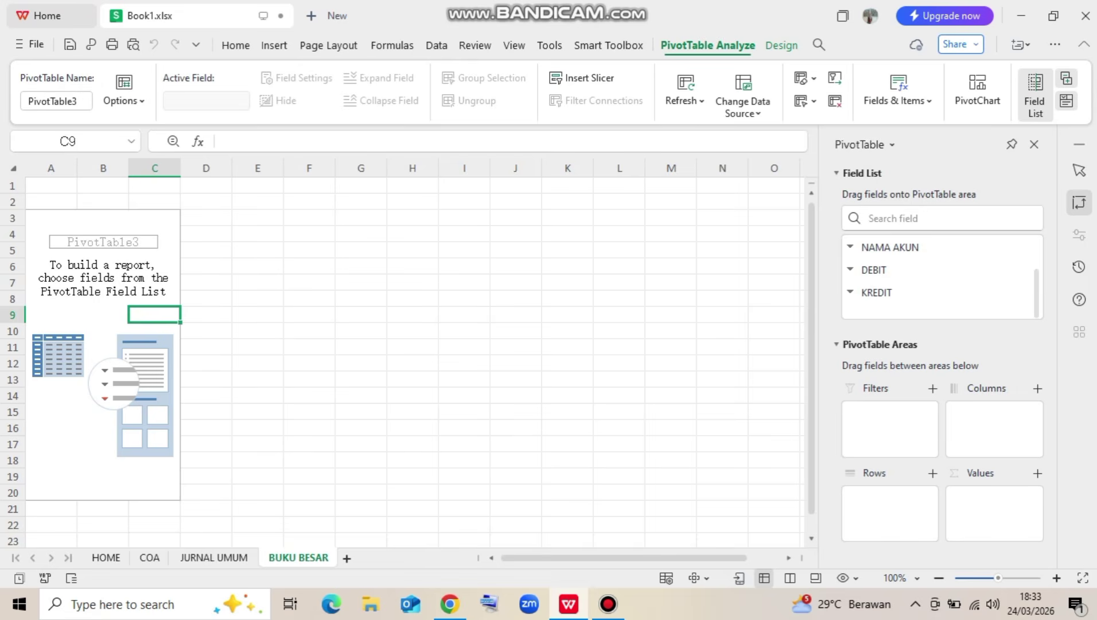
pyautogui.scroll(1, 942, 276)
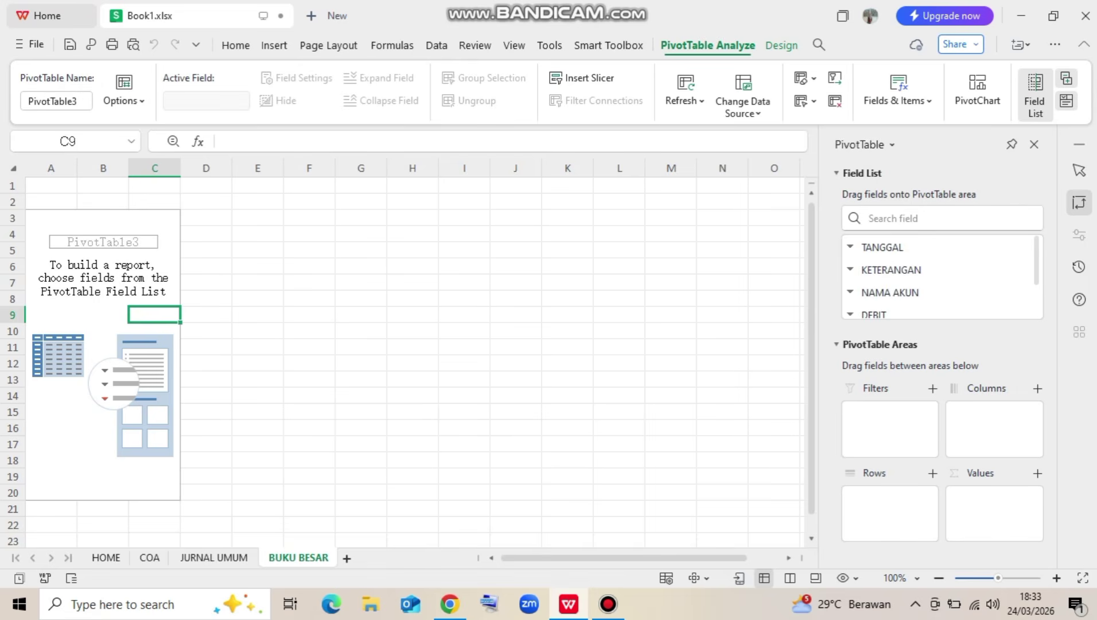
pyautogui.moveTo(882, 246); pyautogui.dragTo(889, 499)
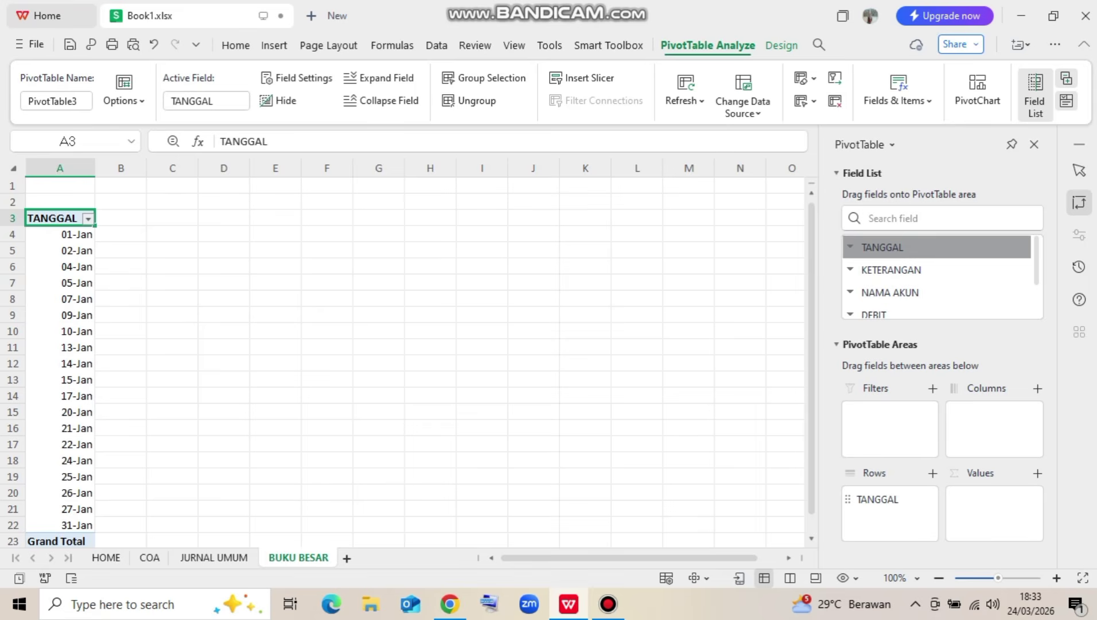
pyautogui.moveTo(889, 292); pyautogui.dragTo(892, 523)
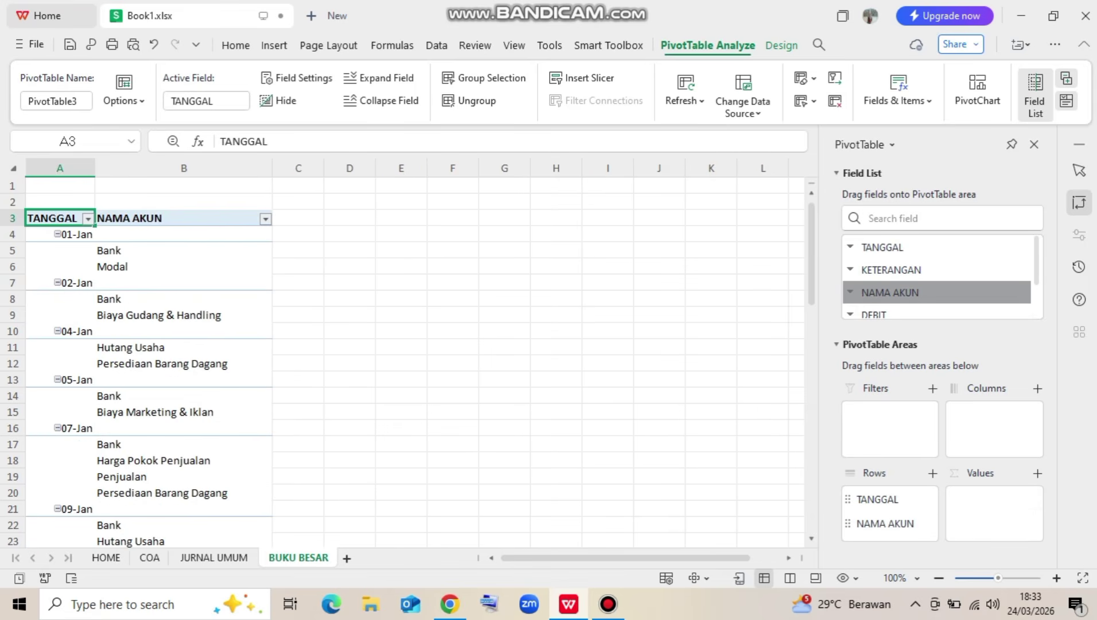
# Try to ungroup the TANGGAL field, and check the PivotTable's layout and format options
pyautogui.click(60, 250)
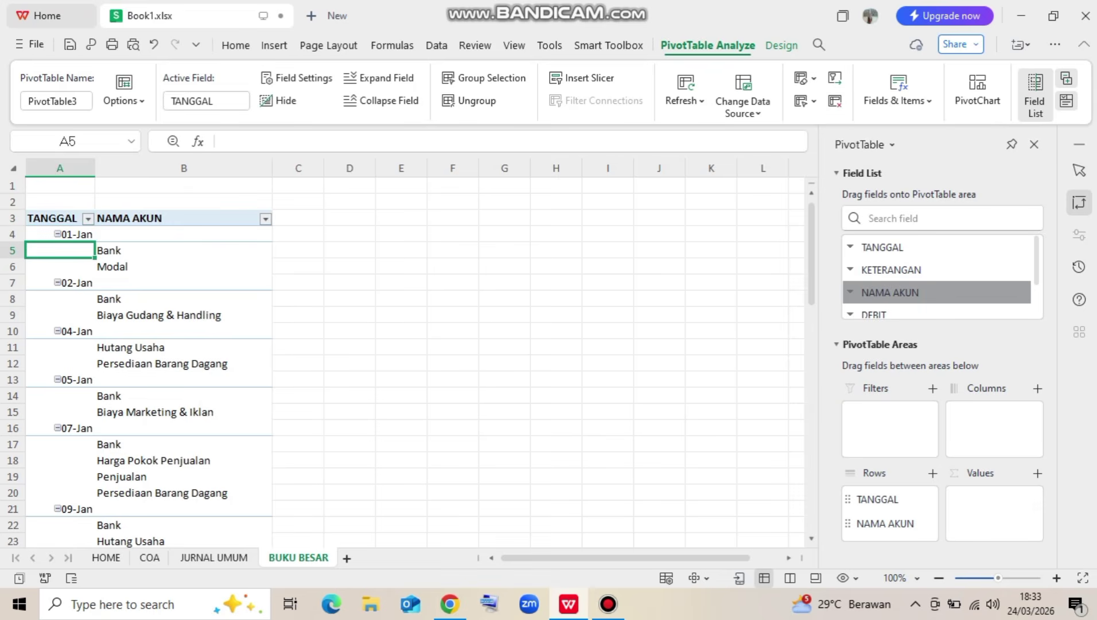
pyautogui.rightClick(76, 251)
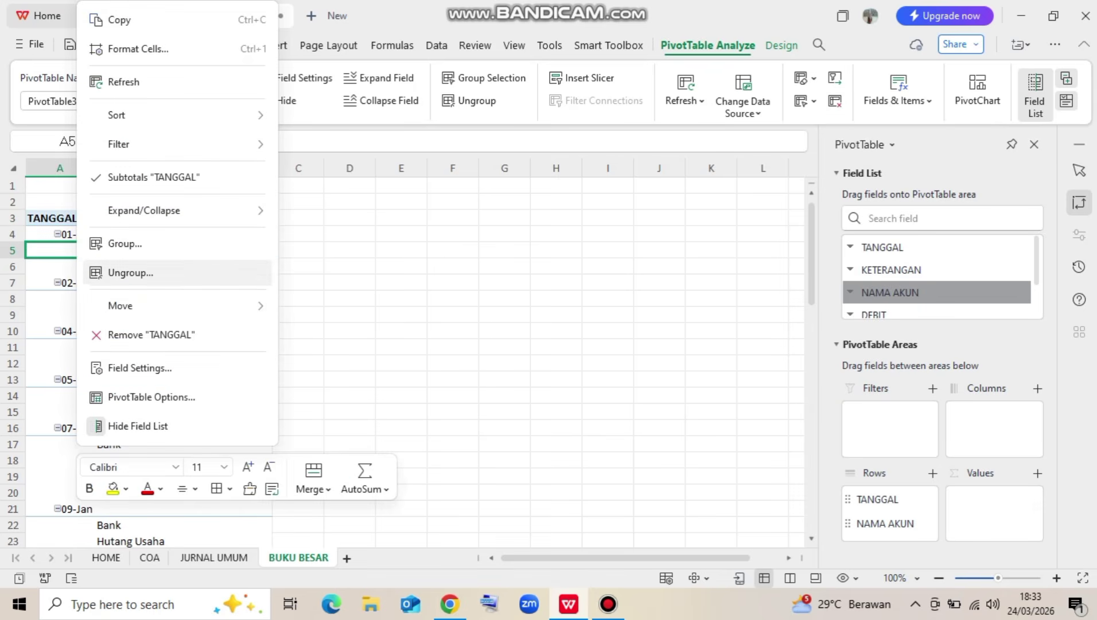
pyautogui.click(131, 273)
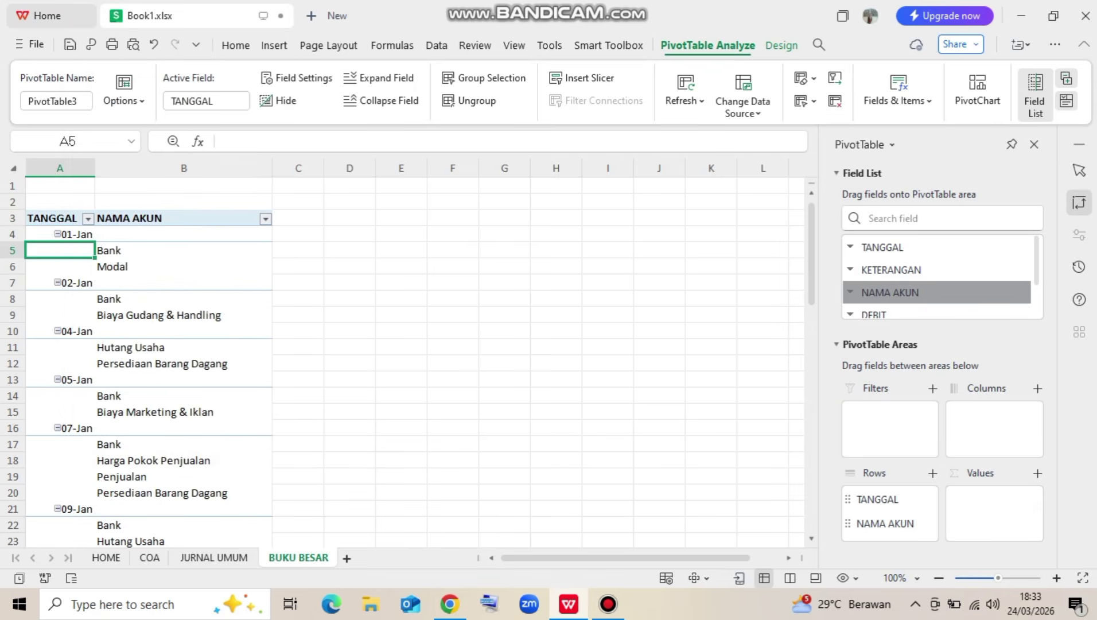
pyautogui.rightClick(76, 251)
pyautogui.click(132, 396)
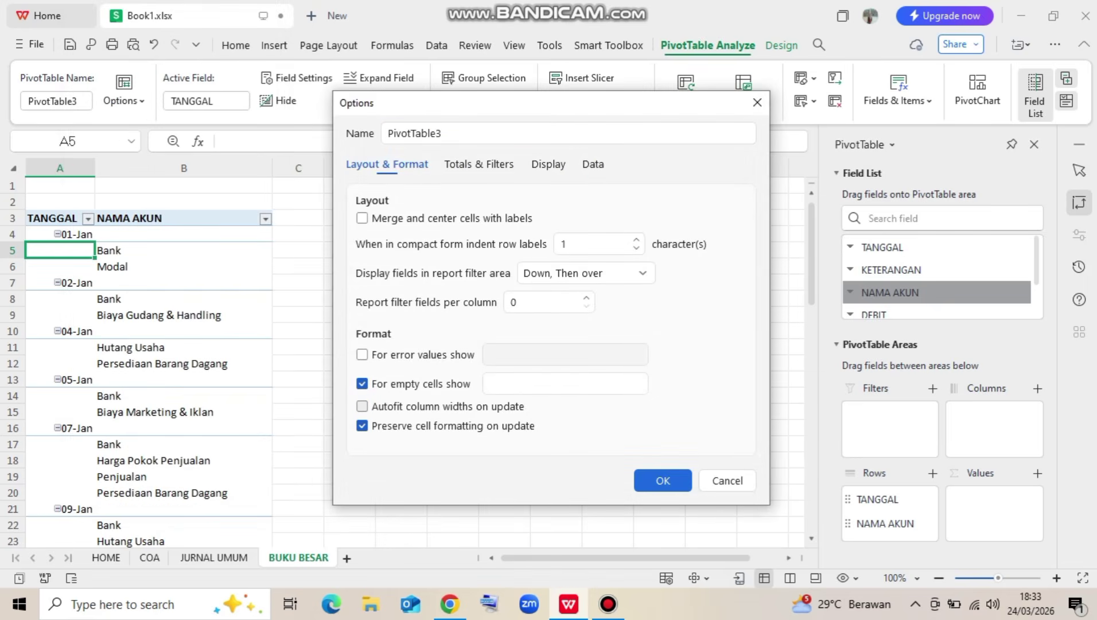
pyautogui.click(662, 480)
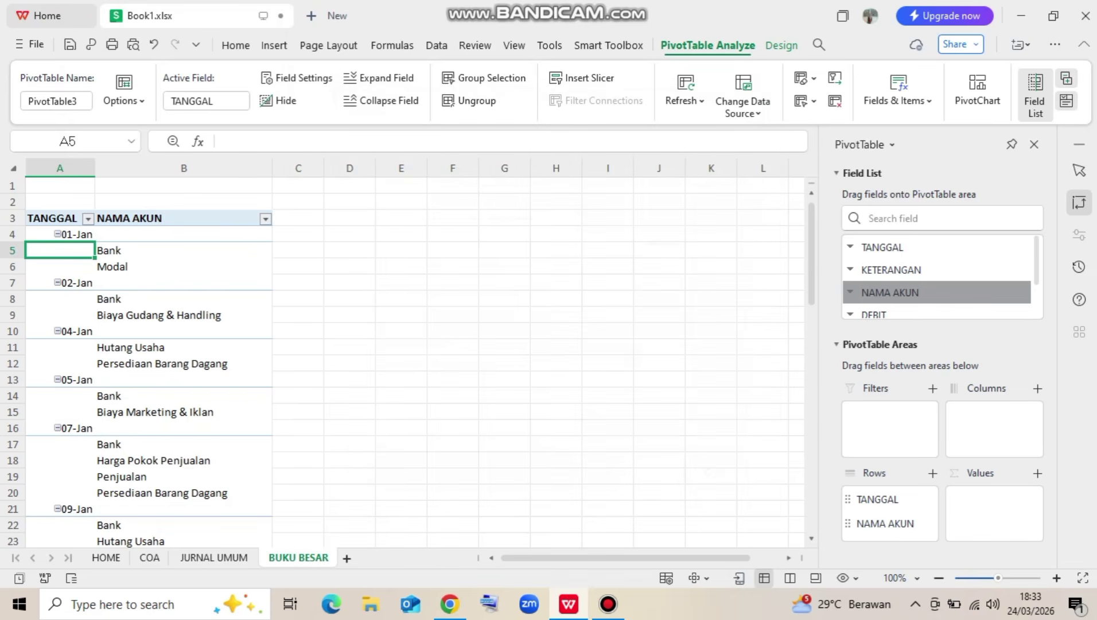
# Show the PivotTable report in tabular form and without subtotals
pyautogui.click(782, 45)
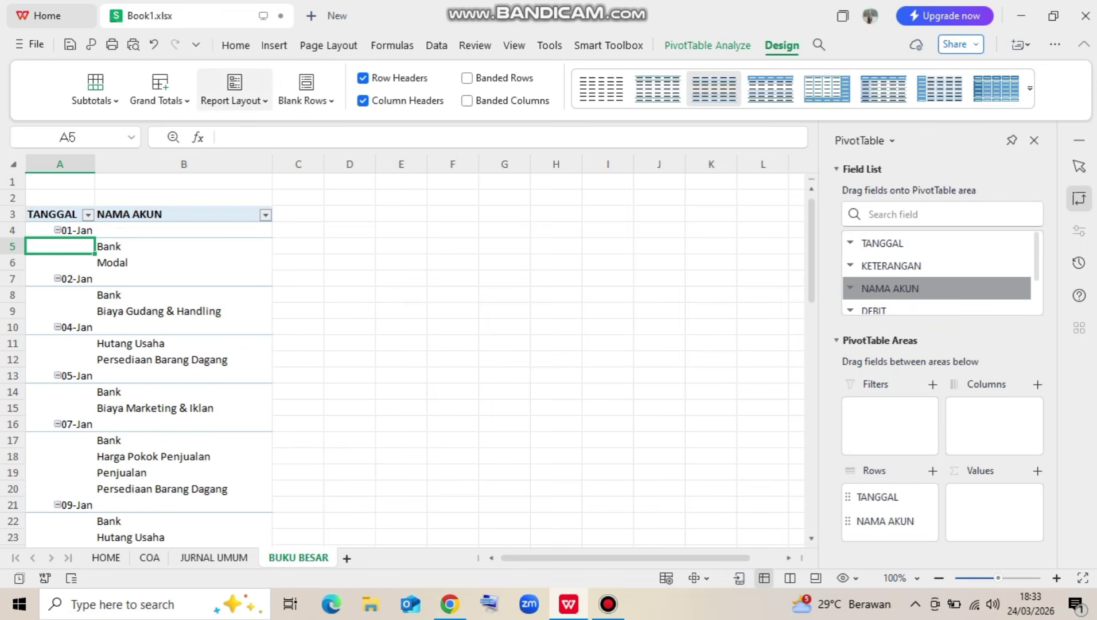
pyautogui.click(234, 89)
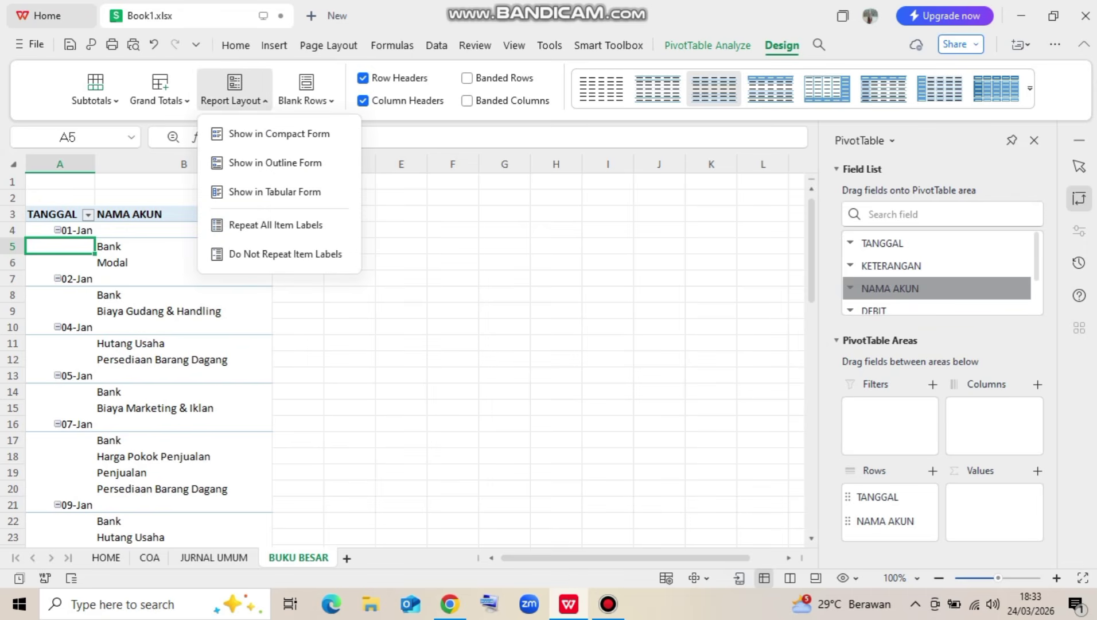
pyautogui.click(275, 192)
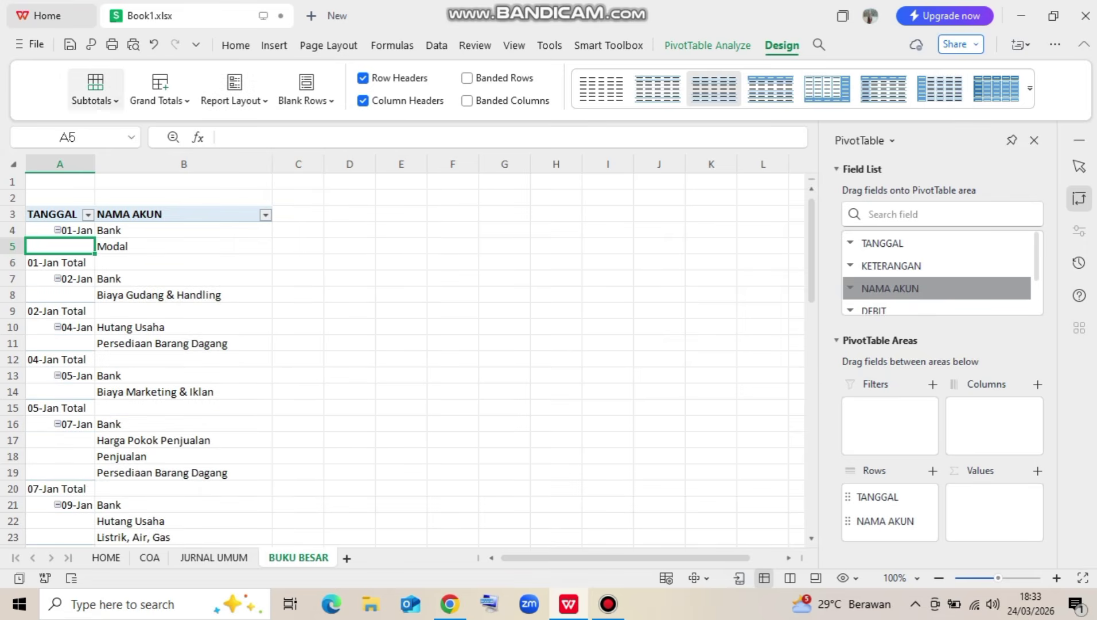
pyautogui.click(95, 91)
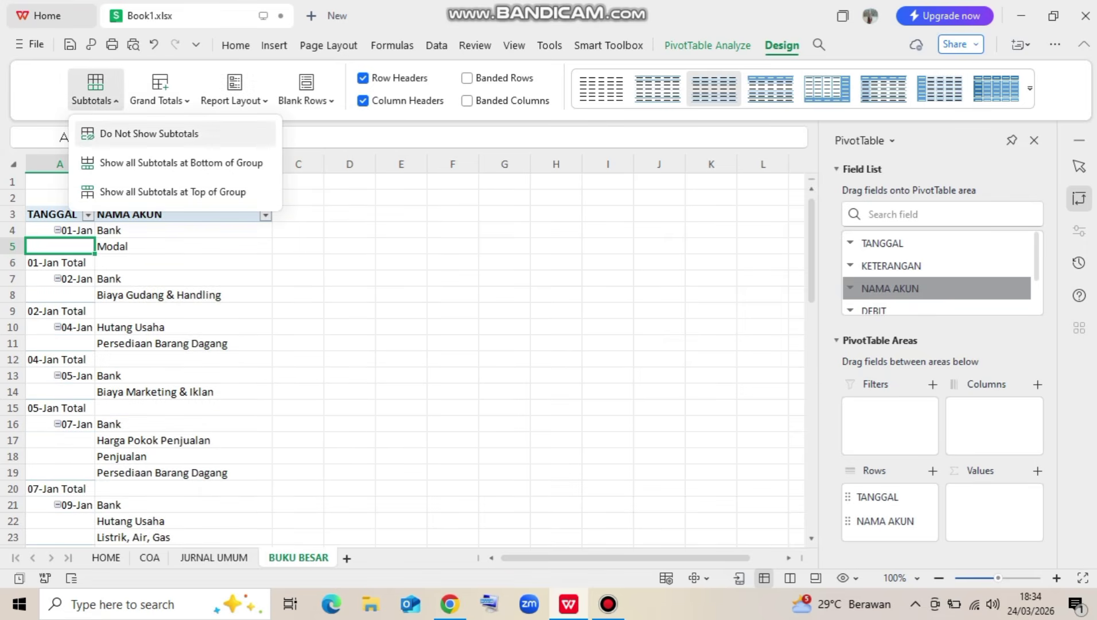
pyautogui.click(149, 133)
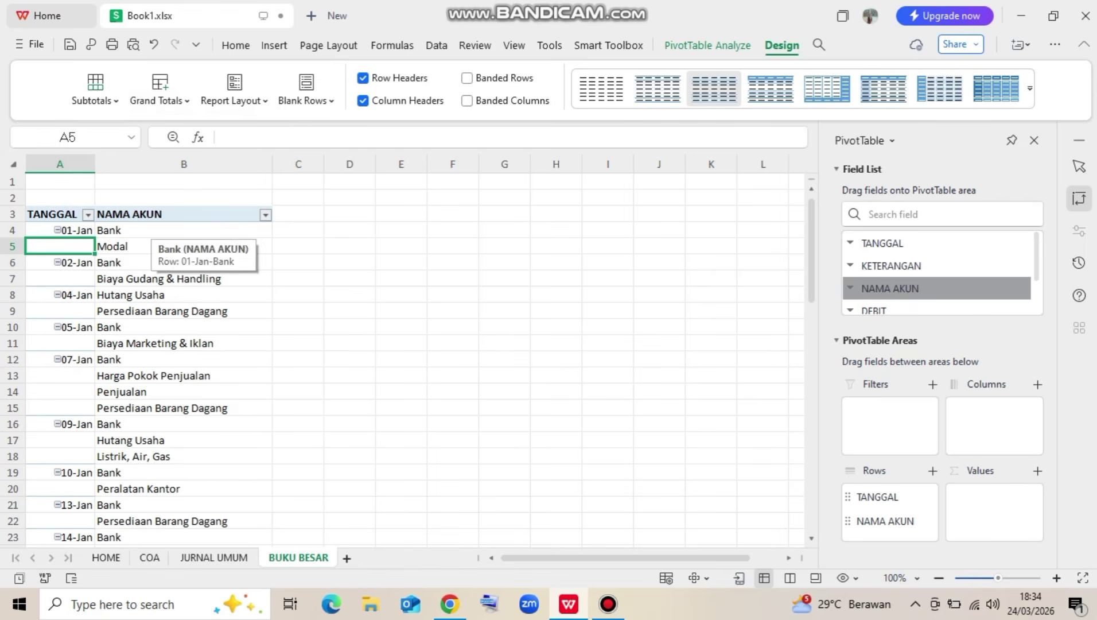
# Switch the PivotTable style colors to green and apply the preset with a solid header row and shaded date column
pyautogui.click(1030, 88)
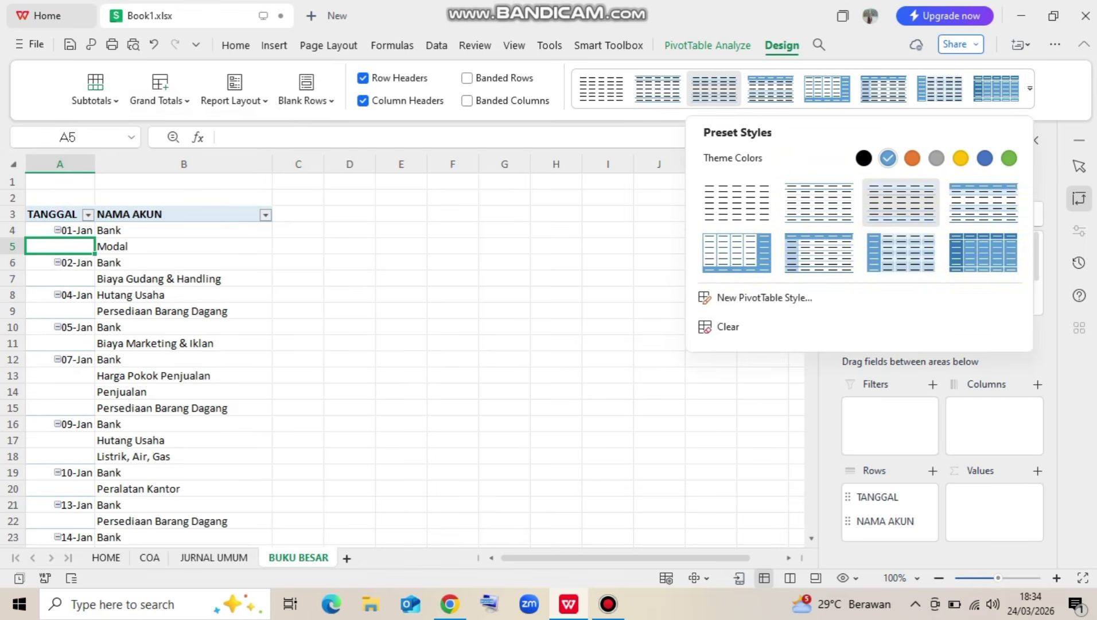
pyautogui.click(1009, 158)
pyautogui.click(983, 202)
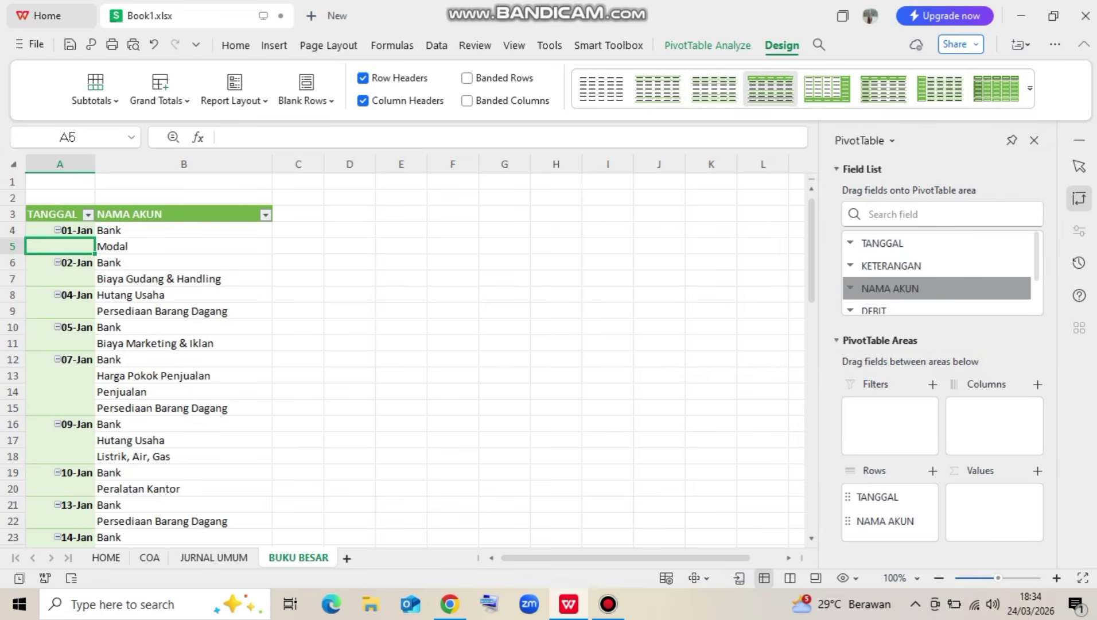
pyautogui.click(98, 246)
pyautogui.click(173, 214)
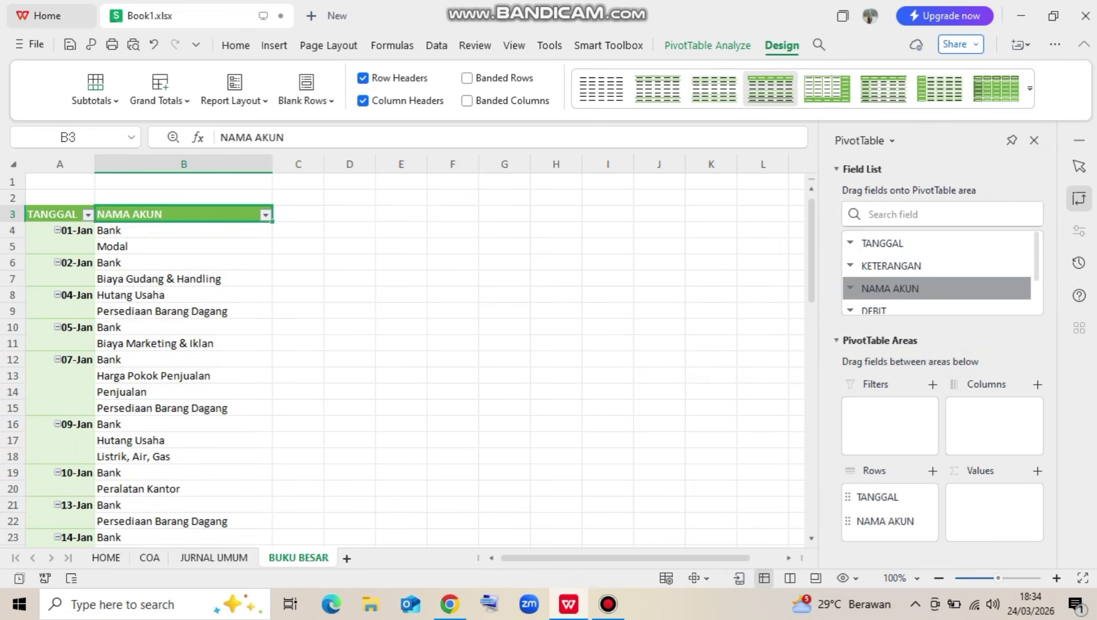
pyautogui.click(160, 247)
pyautogui.rightClick(135, 247)
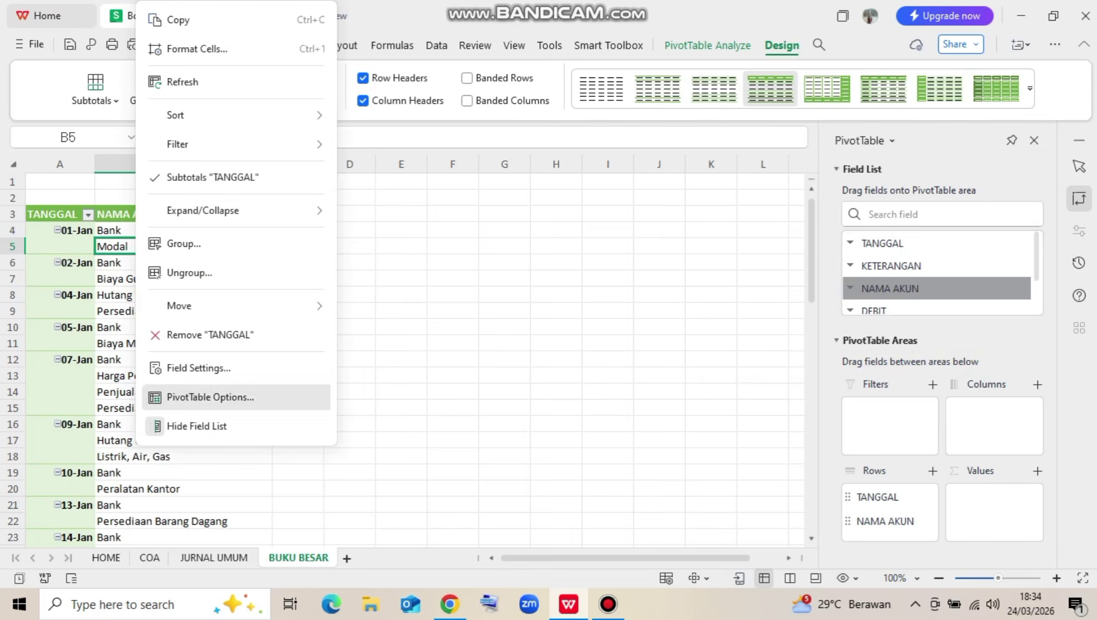
pyautogui.click(189, 272)
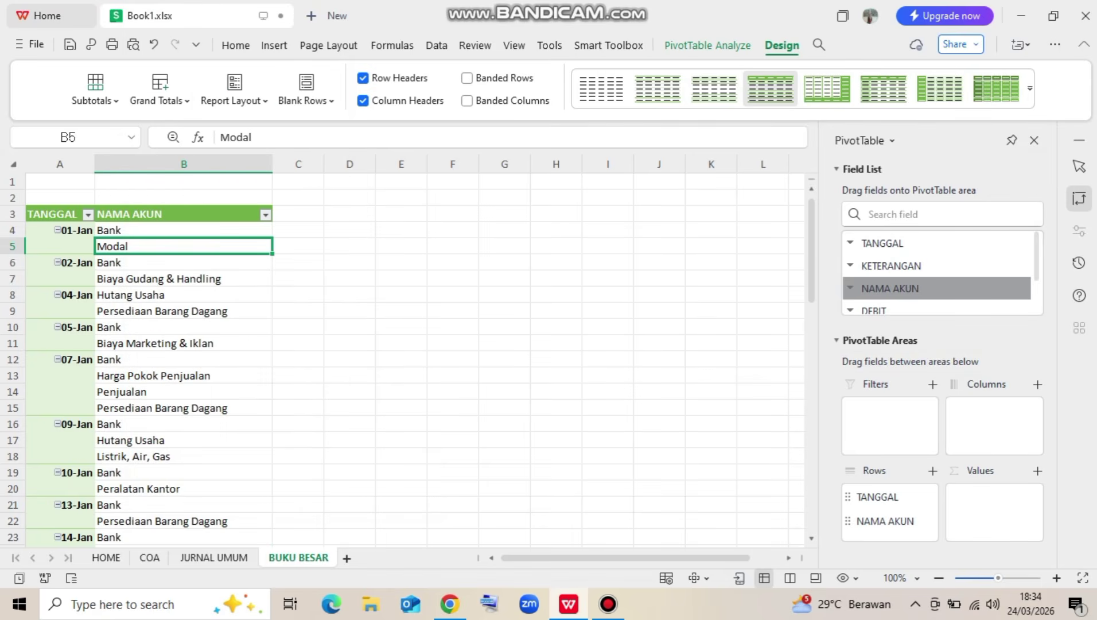
# Repeat all item labels in the PivotTable so every account row carries its TANGGAL date
pyautogui.click(60, 246)
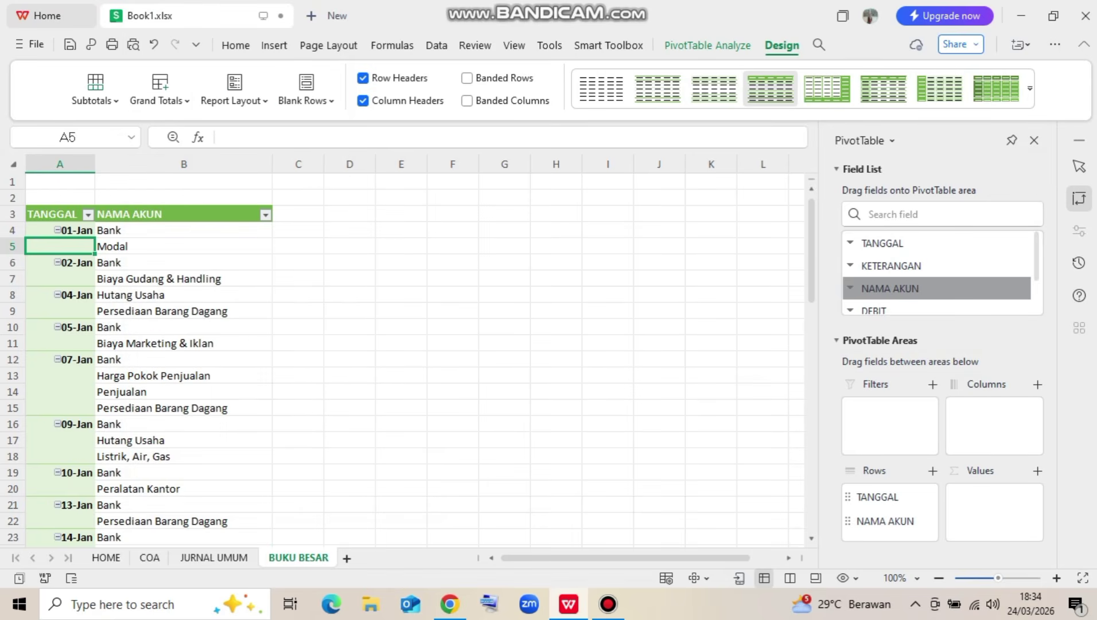
pyautogui.click(95, 89)
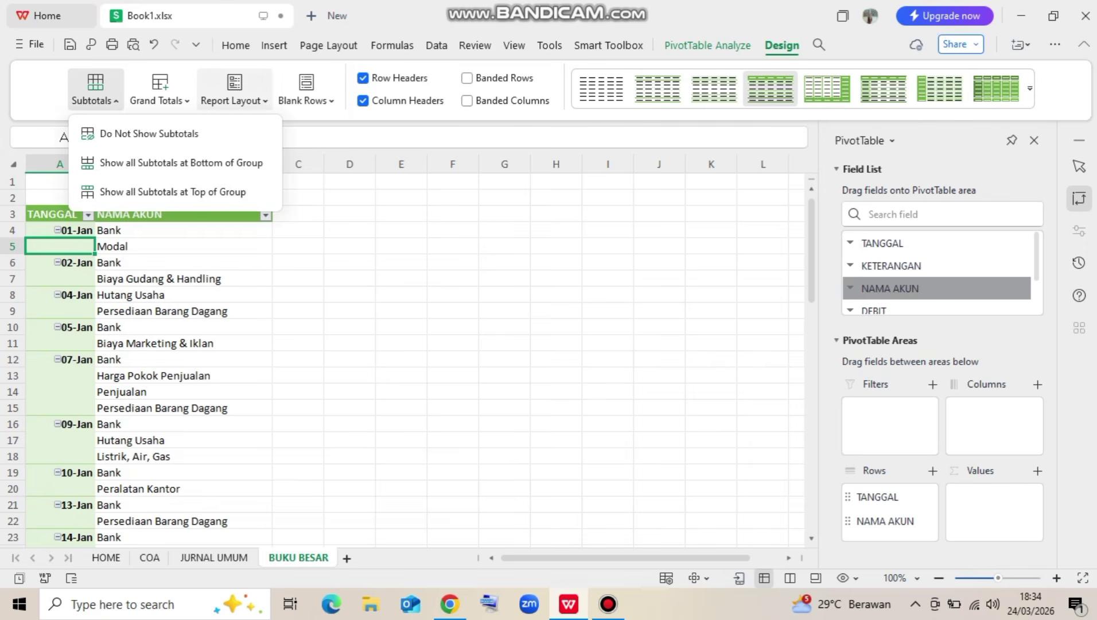
pyautogui.click(234, 88)
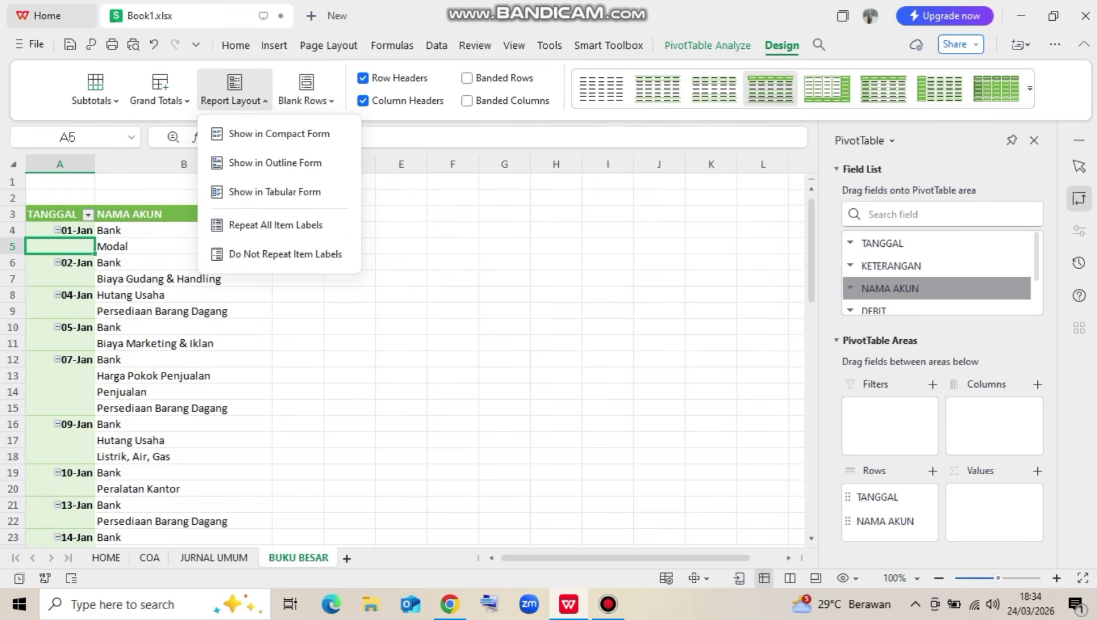
pyautogui.click(275, 224)
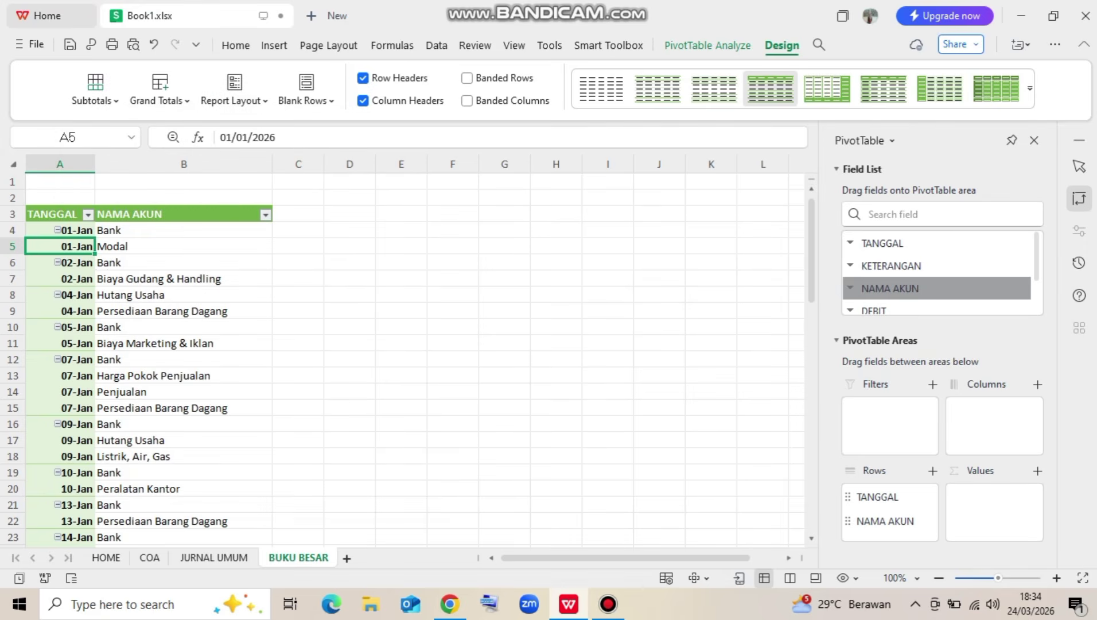
pyautogui.click(234, 89)
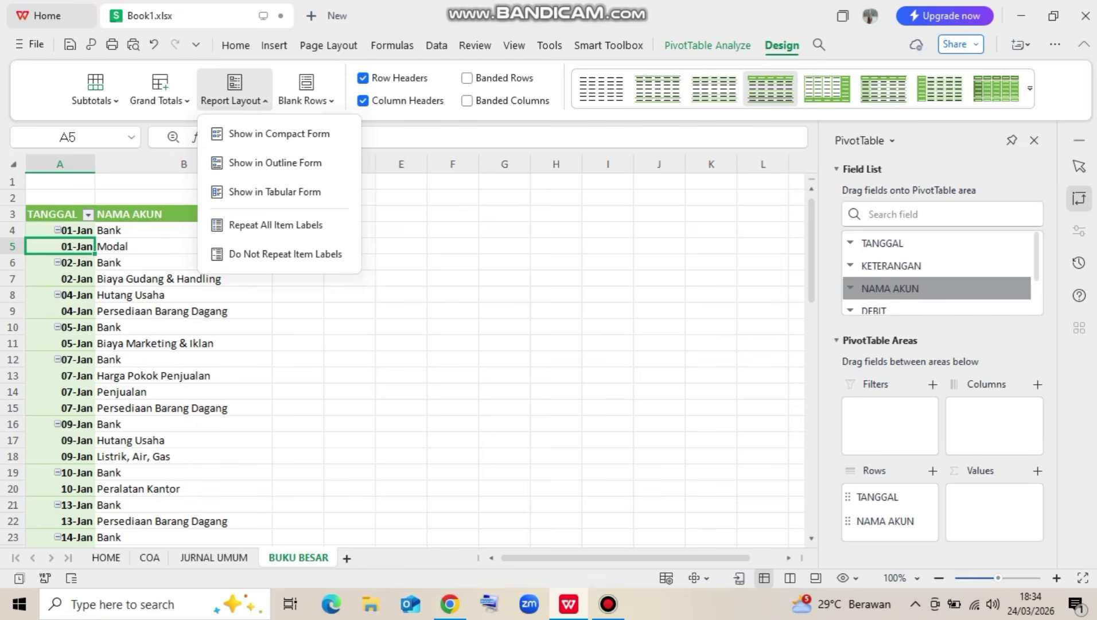
pyautogui.click(173, 246)
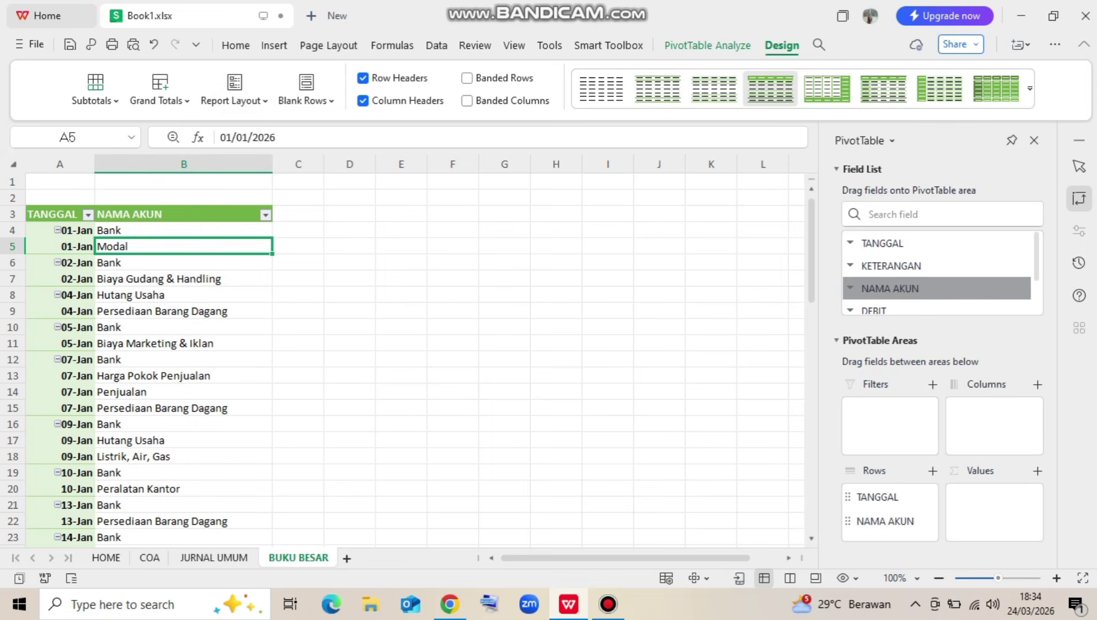
pyautogui.click(99, 262)
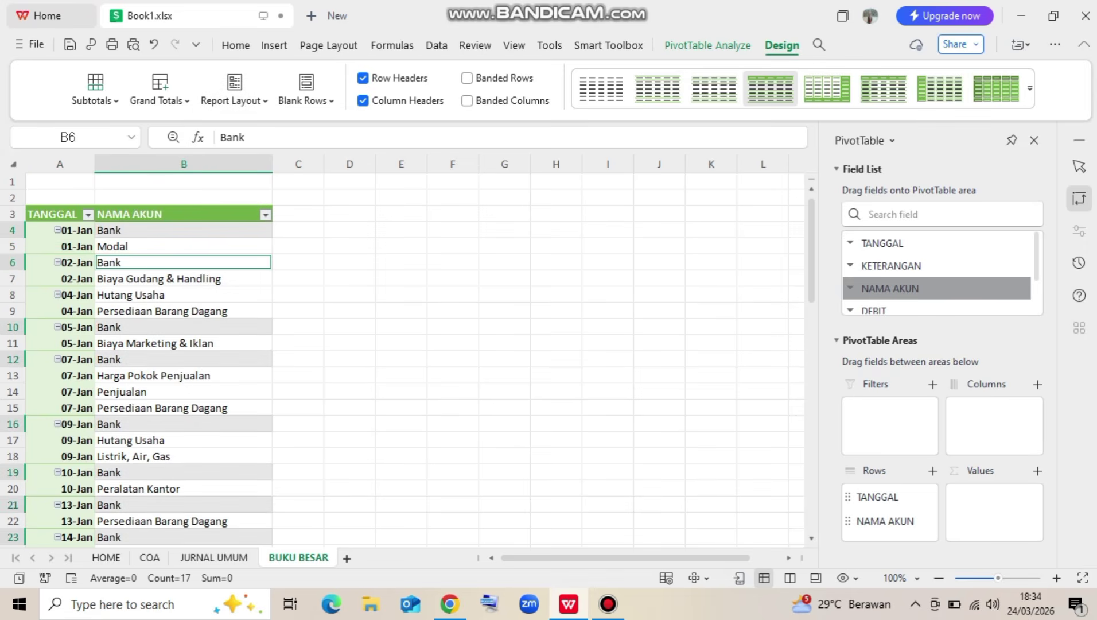
pyautogui.click(299, 246)
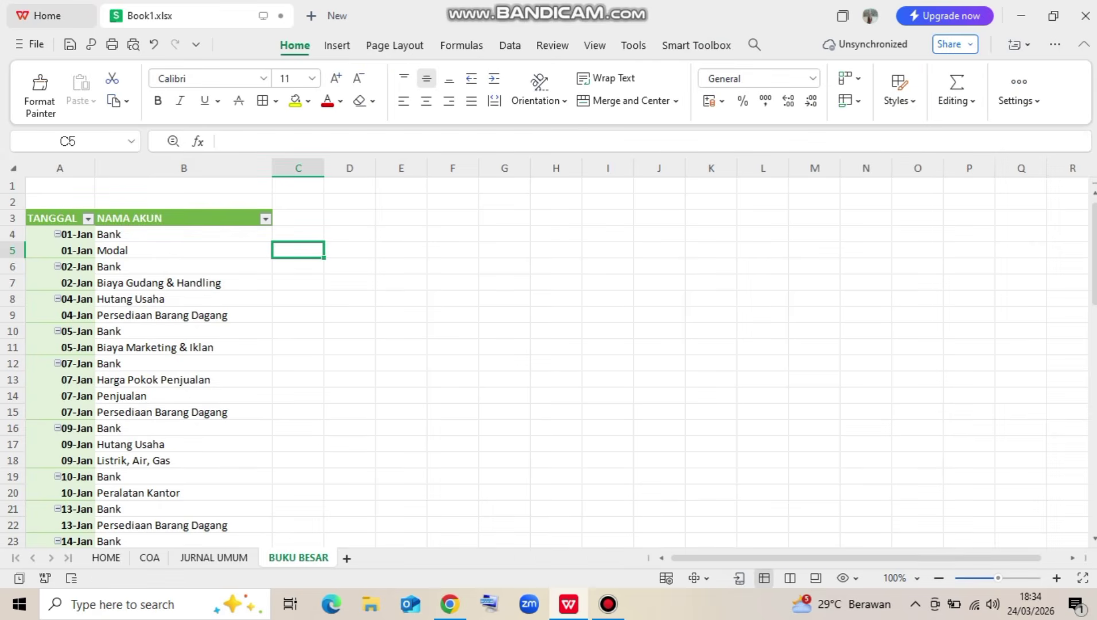
# Add the DEBIT field and then the KREDIT field to the values area of the PivotTable
pyautogui.click(183, 250)
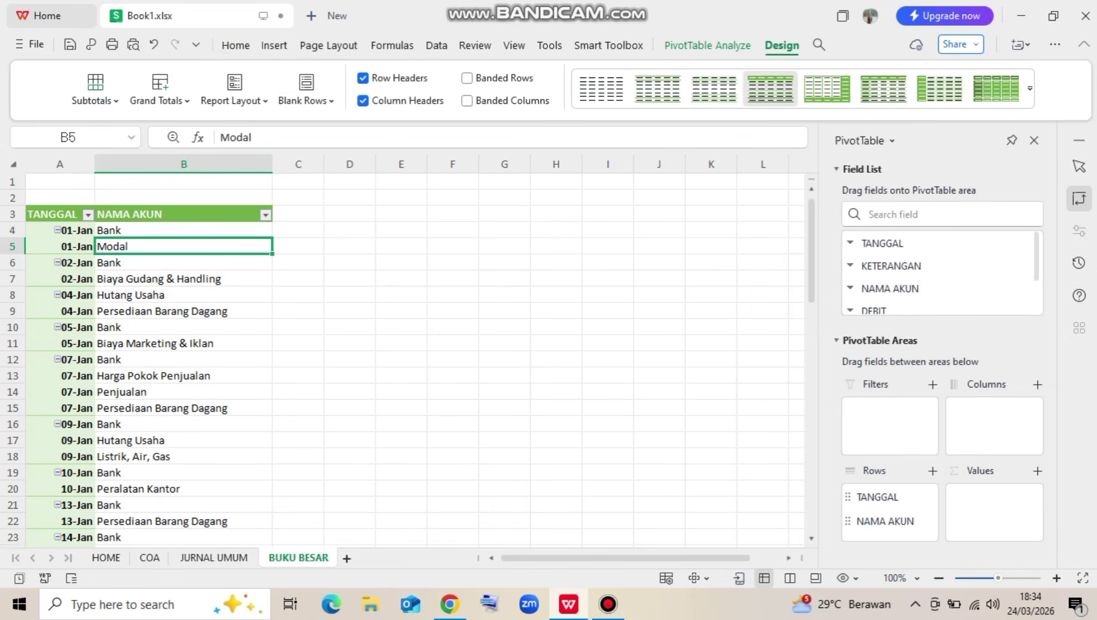
pyautogui.scroll(-2, 941, 273)
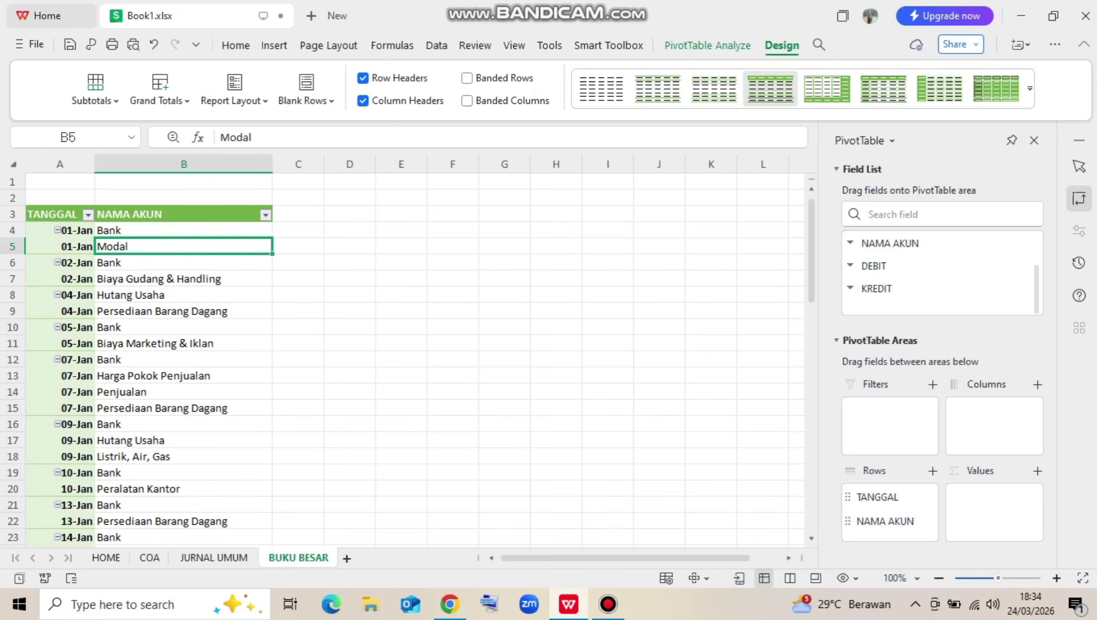
pyautogui.moveTo(874, 266); pyautogui.dragTo(984, 500)
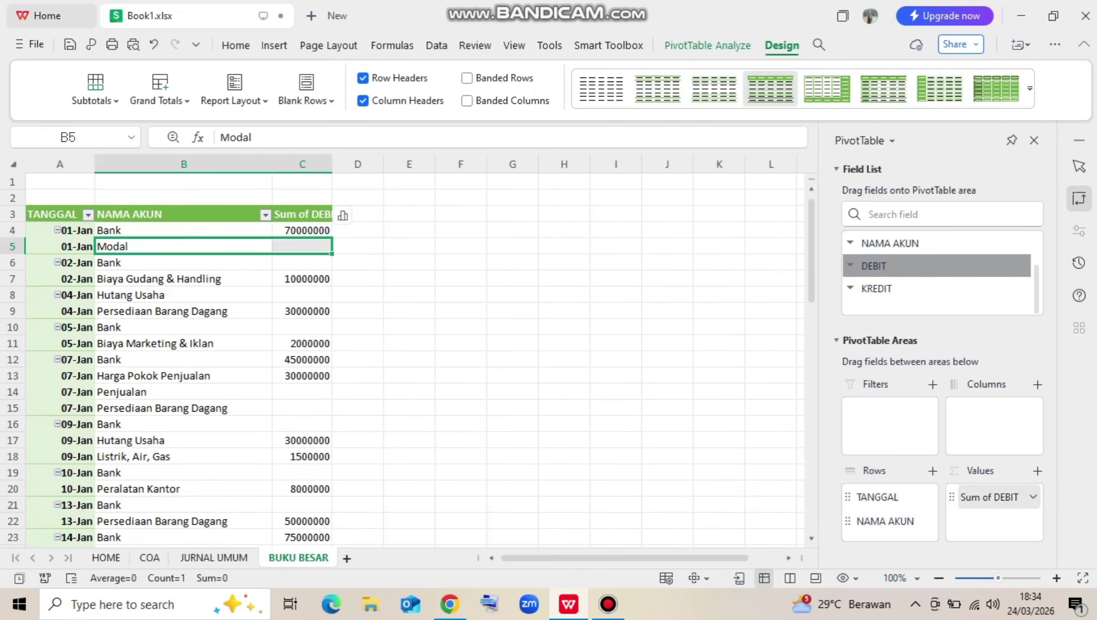
pyautogui.moveTo(876, 288); pyautogui.dragTo(992, 520)
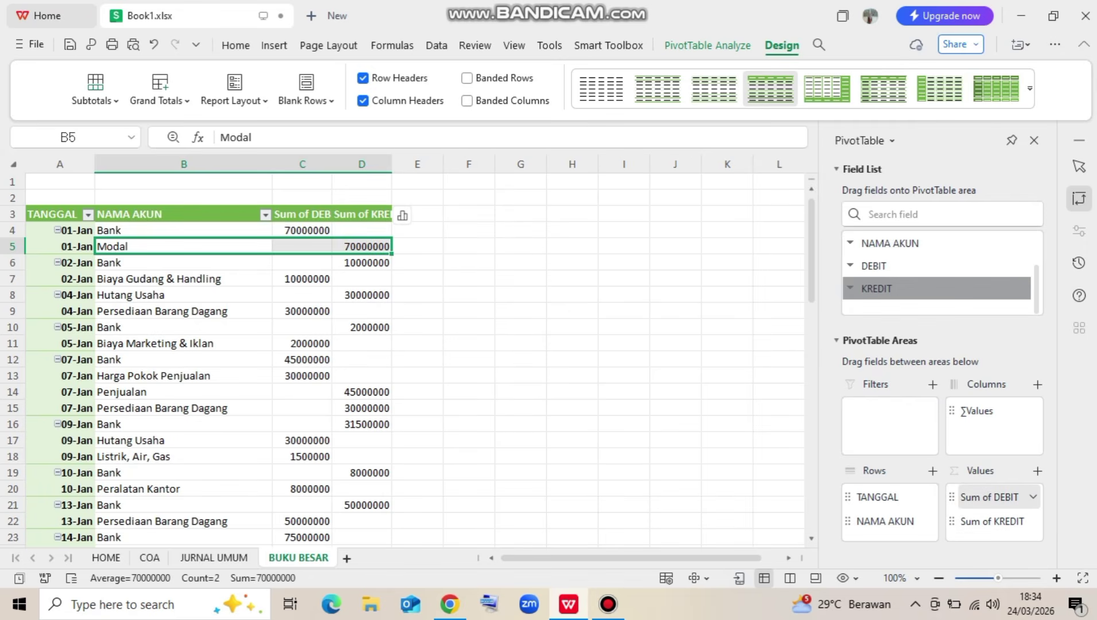
# Set the number format of the Sum of DEBIT value field to Accounting with 0 decimal places and no currency symbol
pyautogui.click(1033, 496)
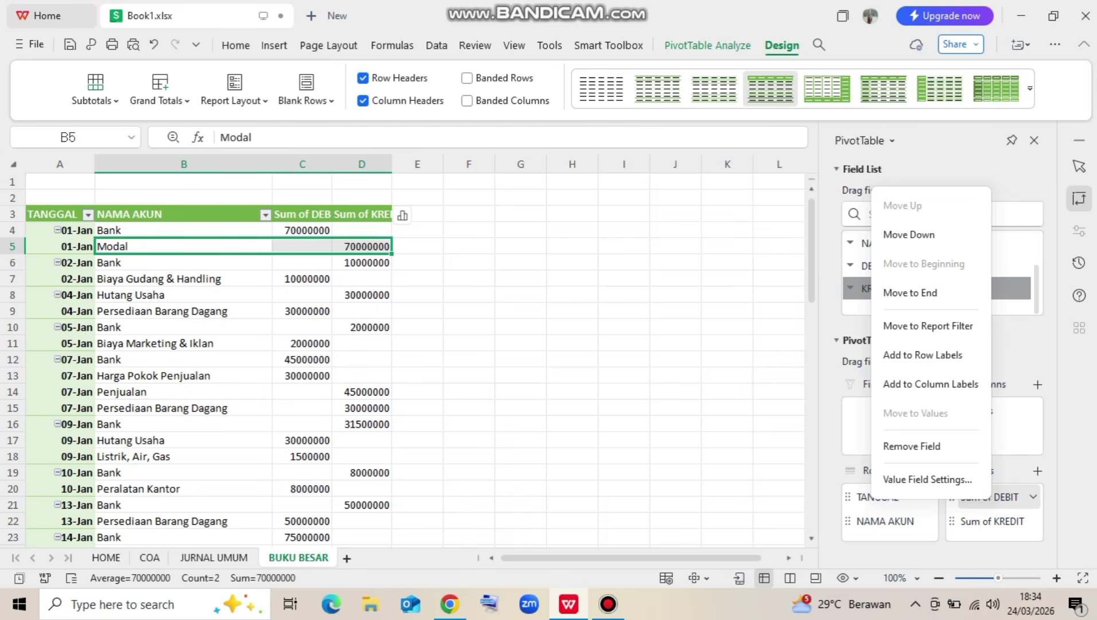
pyautogui.click(926, 479)
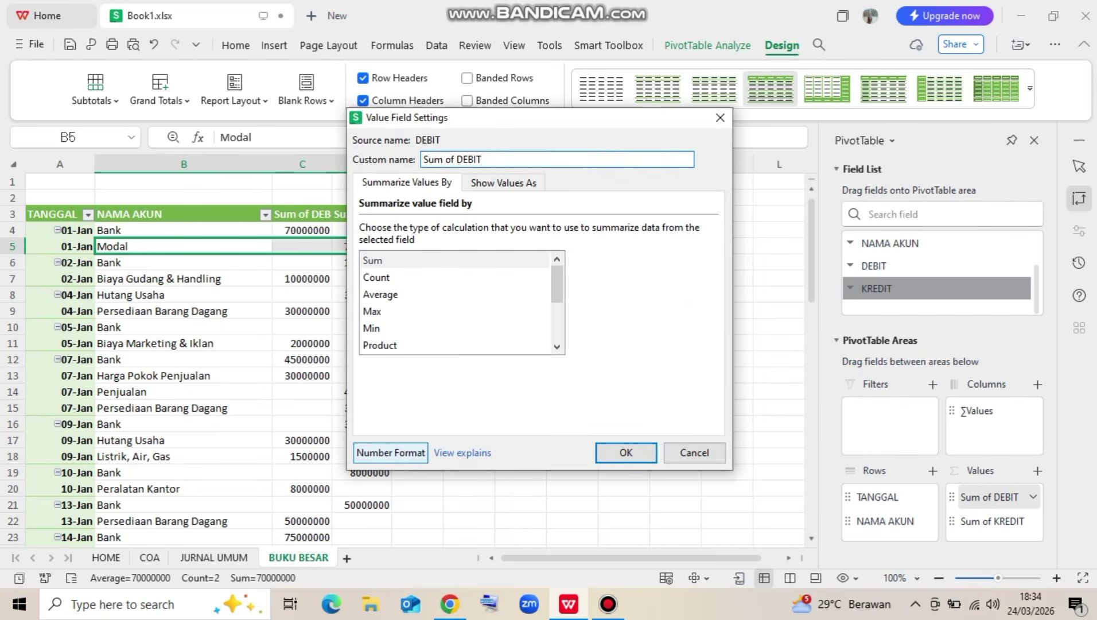
pyautogui.click(390, 452)
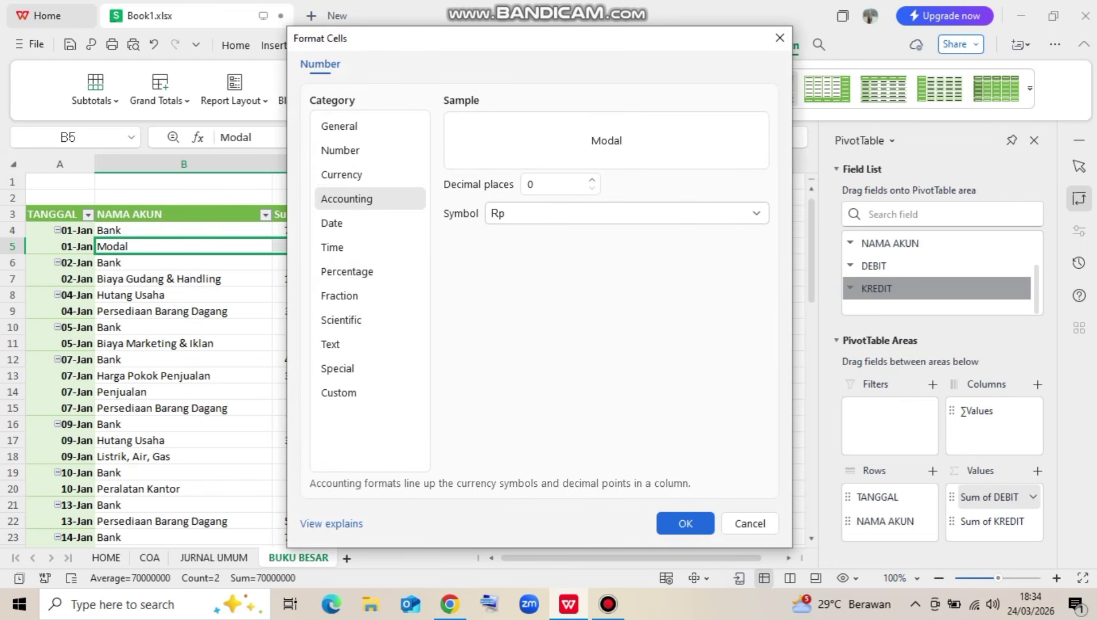
pyautogui.click(626, 212)
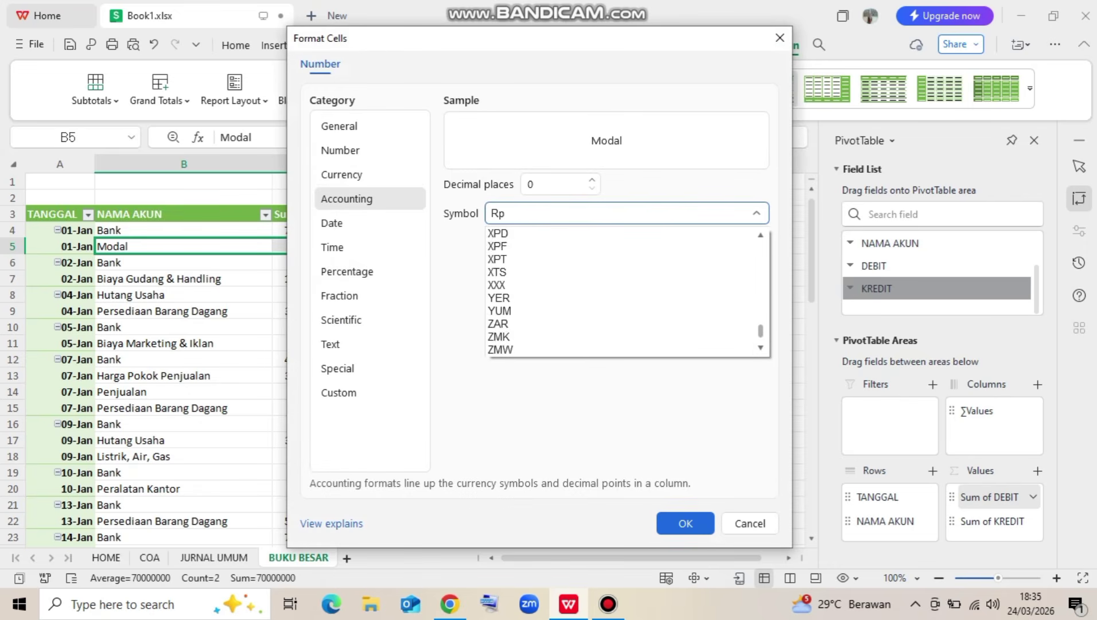
pyautogui.moveTo(760, 331); pyautogui.dragTo(761, 251)
pyautogui.click(620, 233)
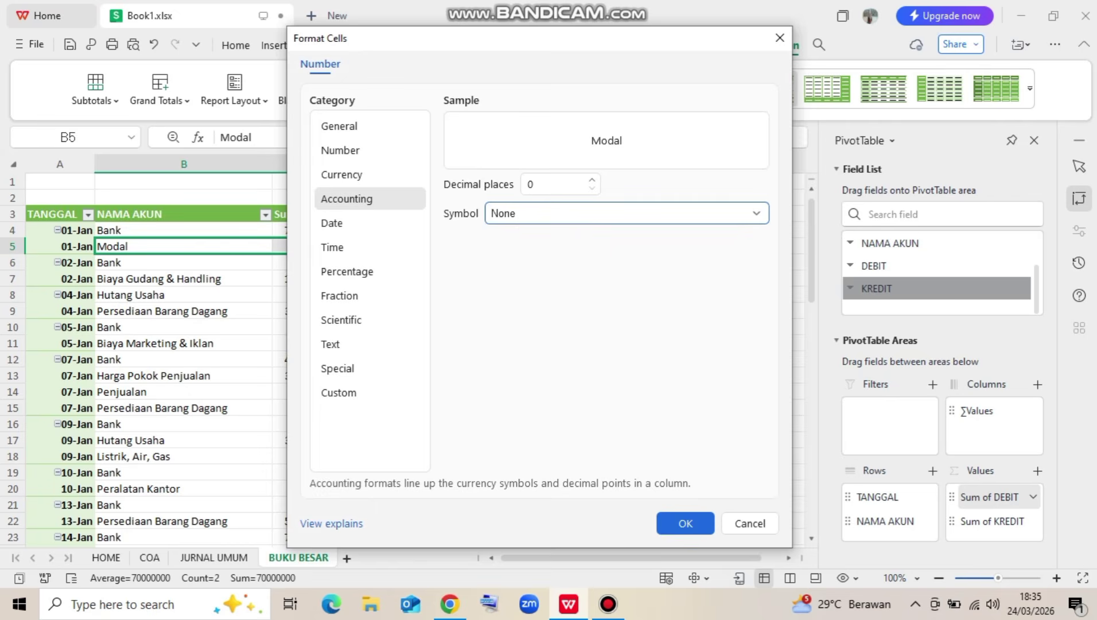
pyautogui.click(685, 522)
pyautogui.click(626, 453)
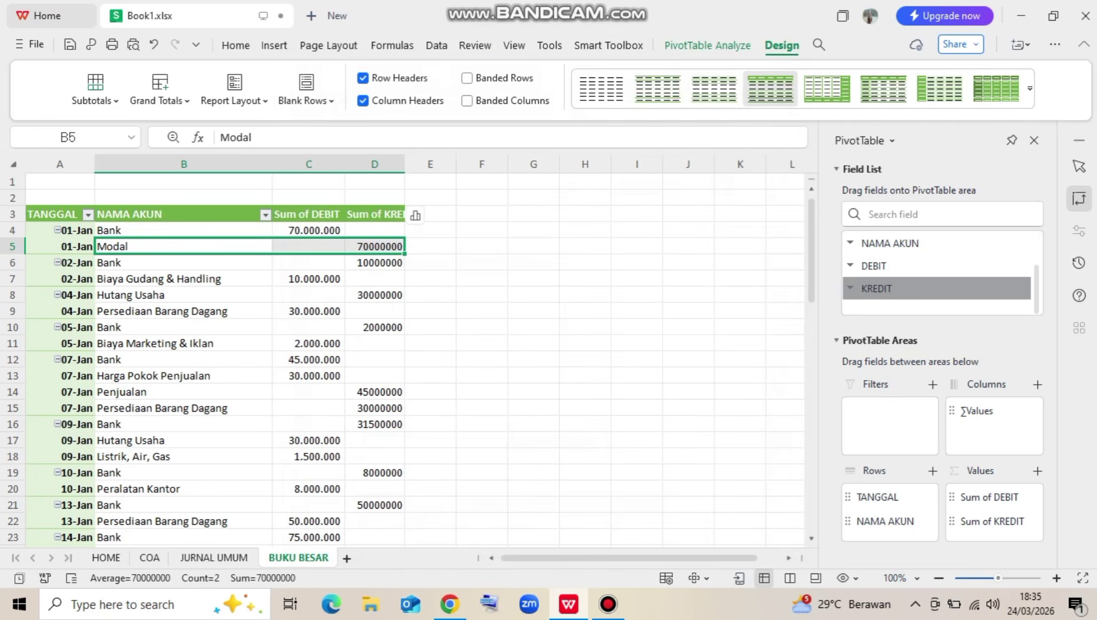
# Format the Sum of KREDIT value field as Accounting with 0 decimal places and symbol None
pyautogui.click(1033, 520)
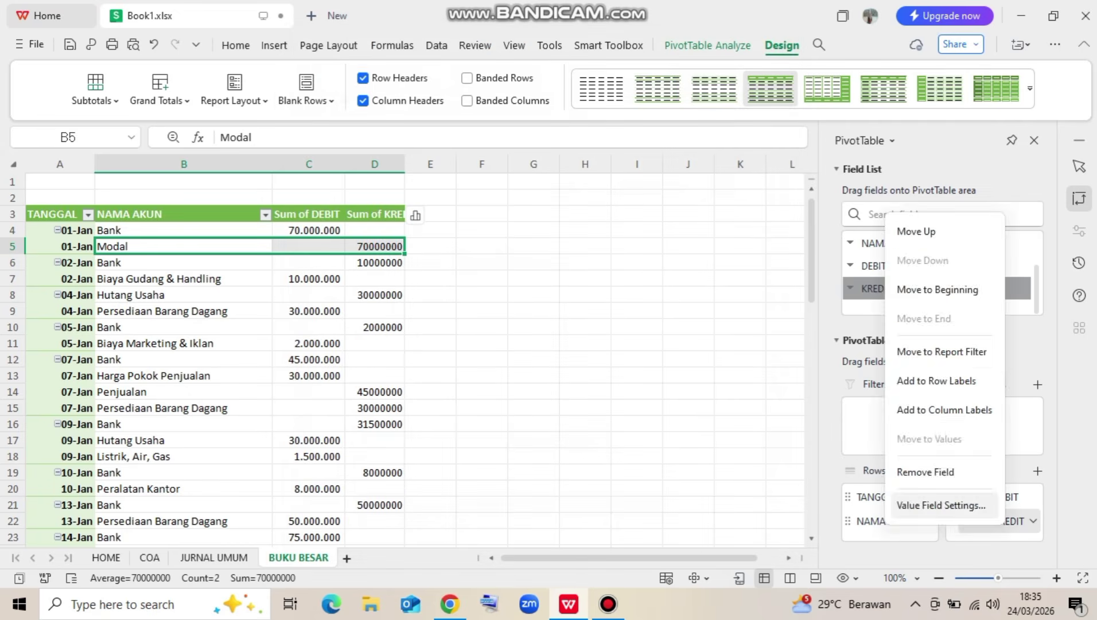
pyautogui.click(941, 504)
pyautogui.click(390, 453)
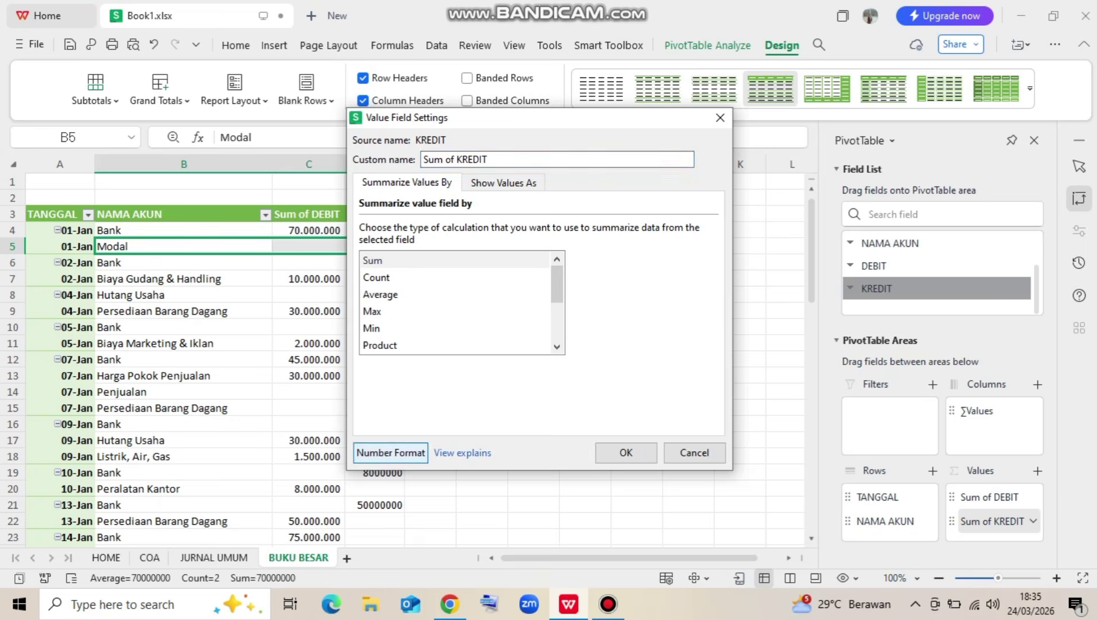
pyautogui.click(347, 199)
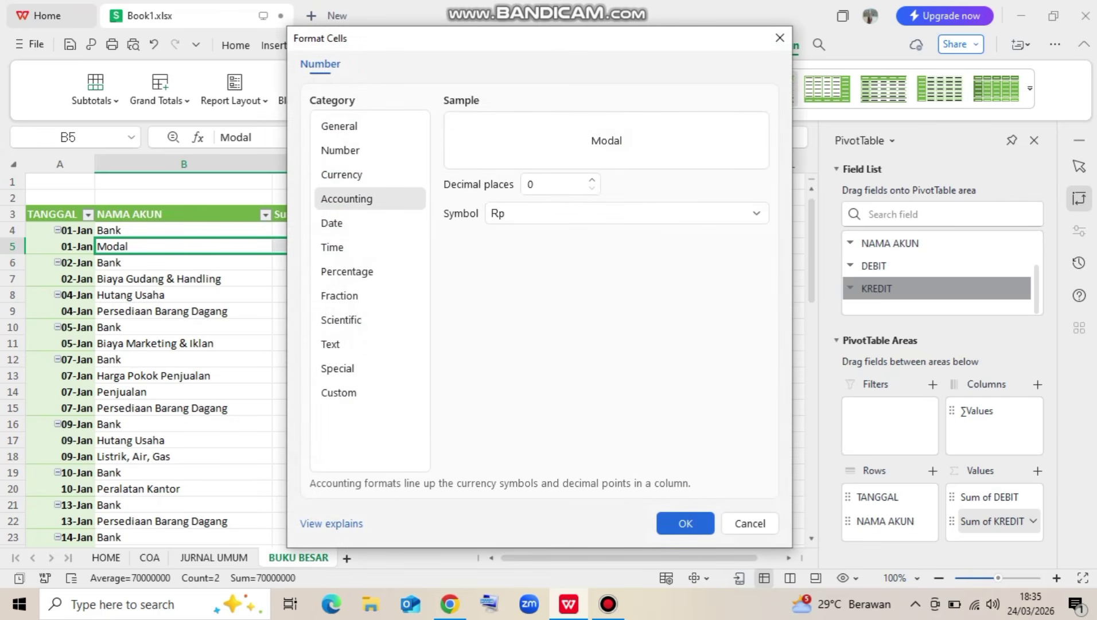
pyautogui.click(625, 213)
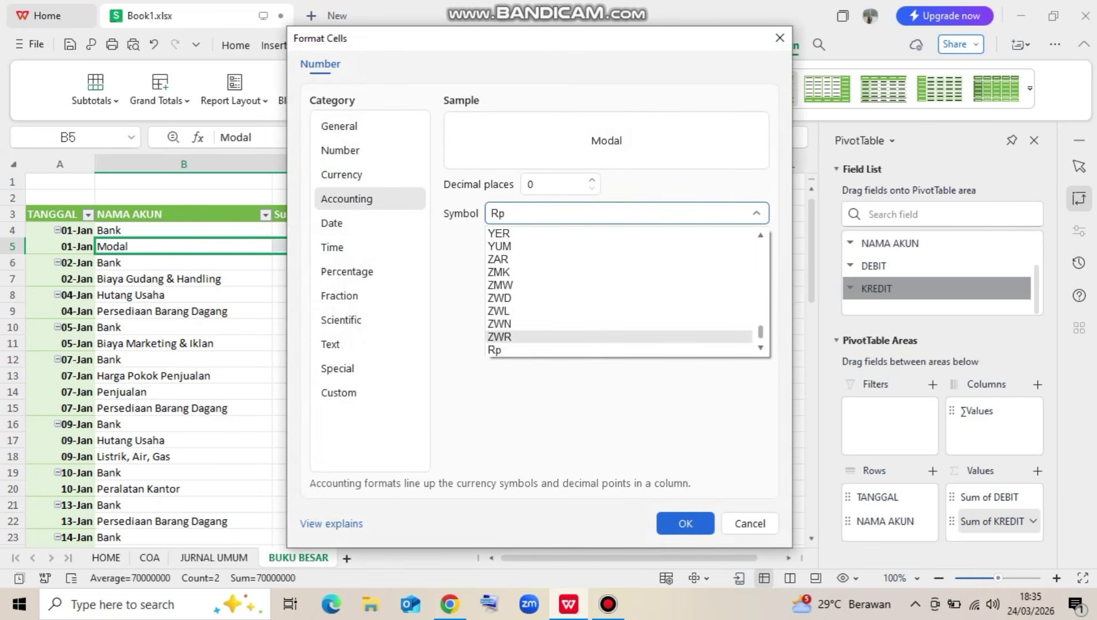
pyautogui.scroll(15, 623, 292)
pyautogui.click(499, 233)
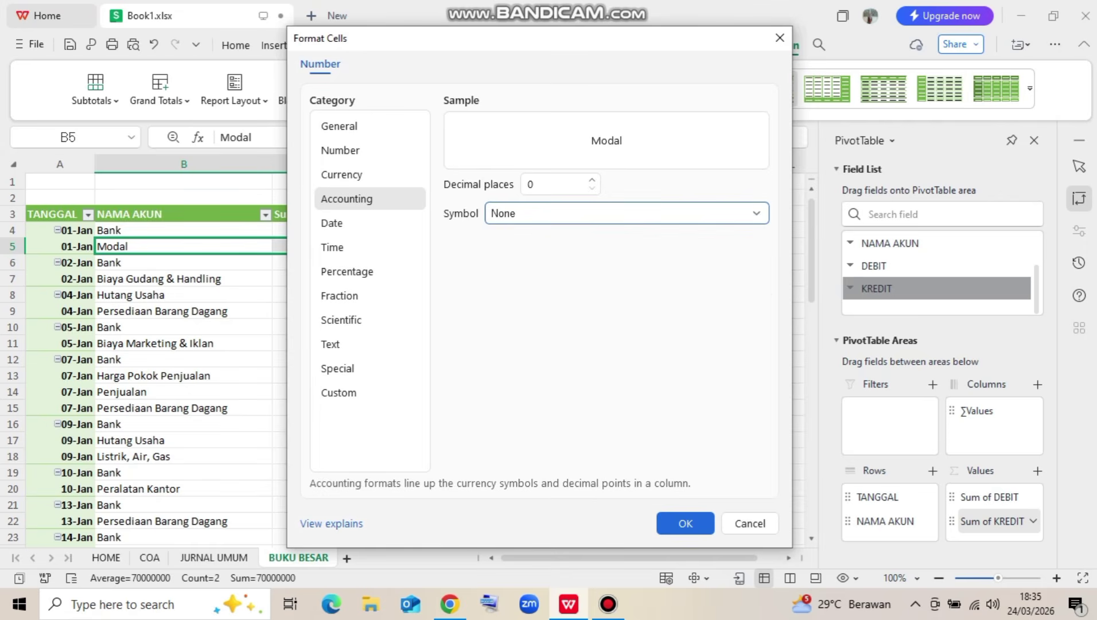
pyautogui.click(685, 523)
pyautogui.press('Return')
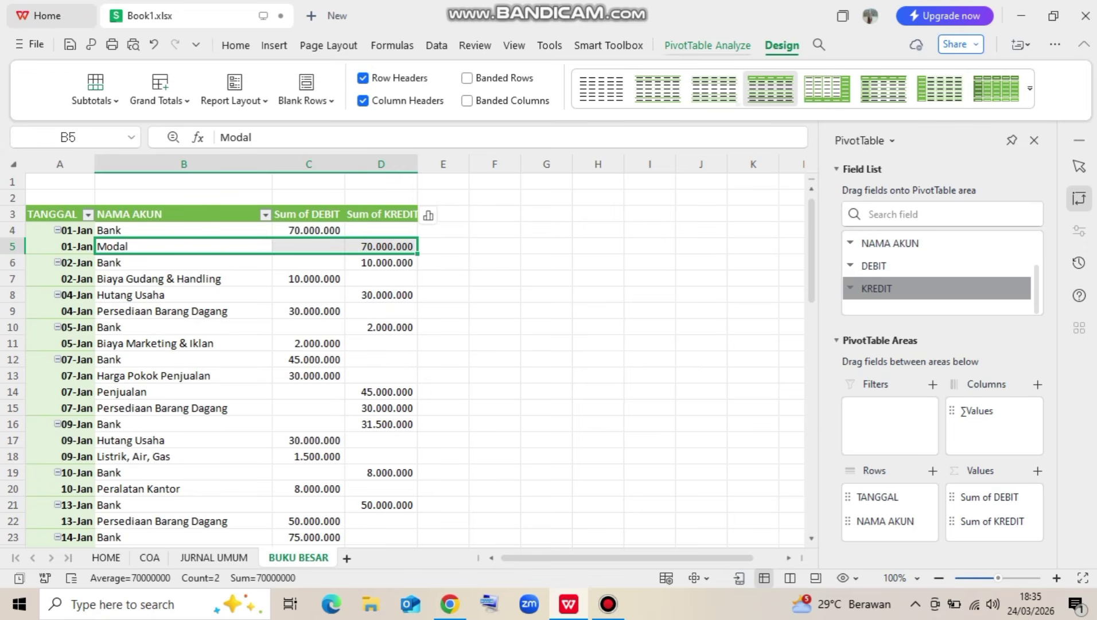
# Insert a calculated field named Balance in the PivotTable with the formula = DEBIT - KREDIT
pyautogui.click(708, 45)
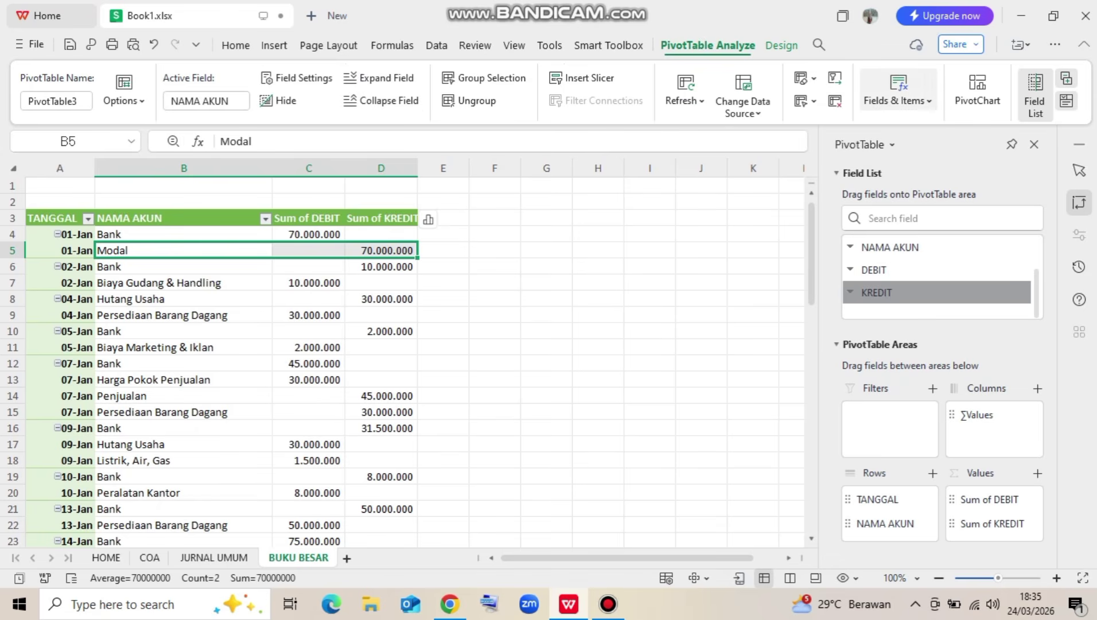
pyautogui.click(897, 91)
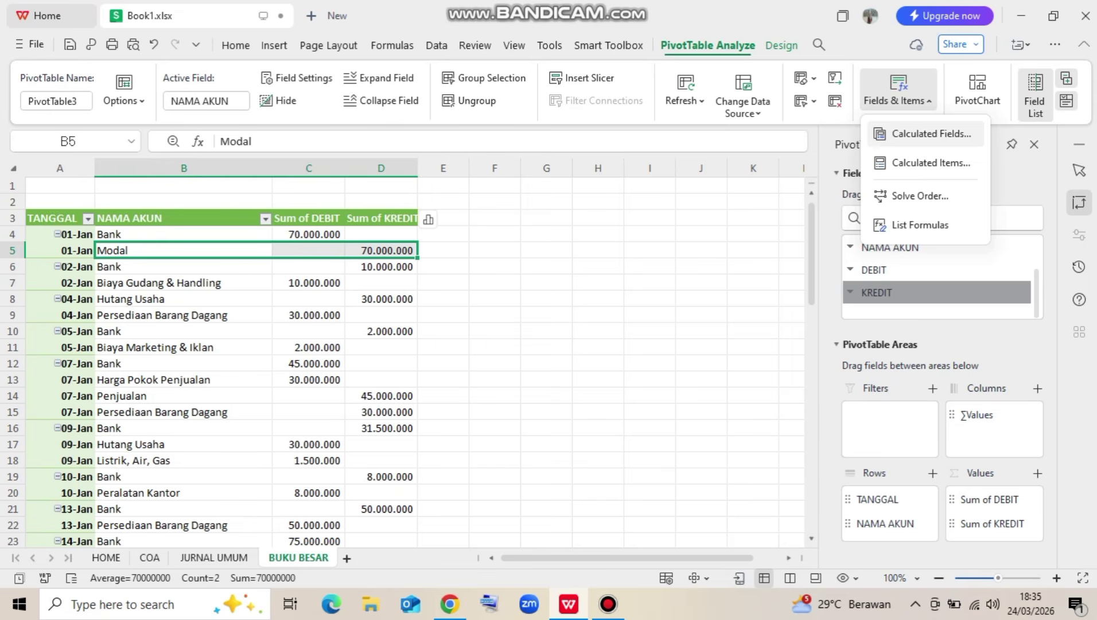
pyautogui.click(931, 133)
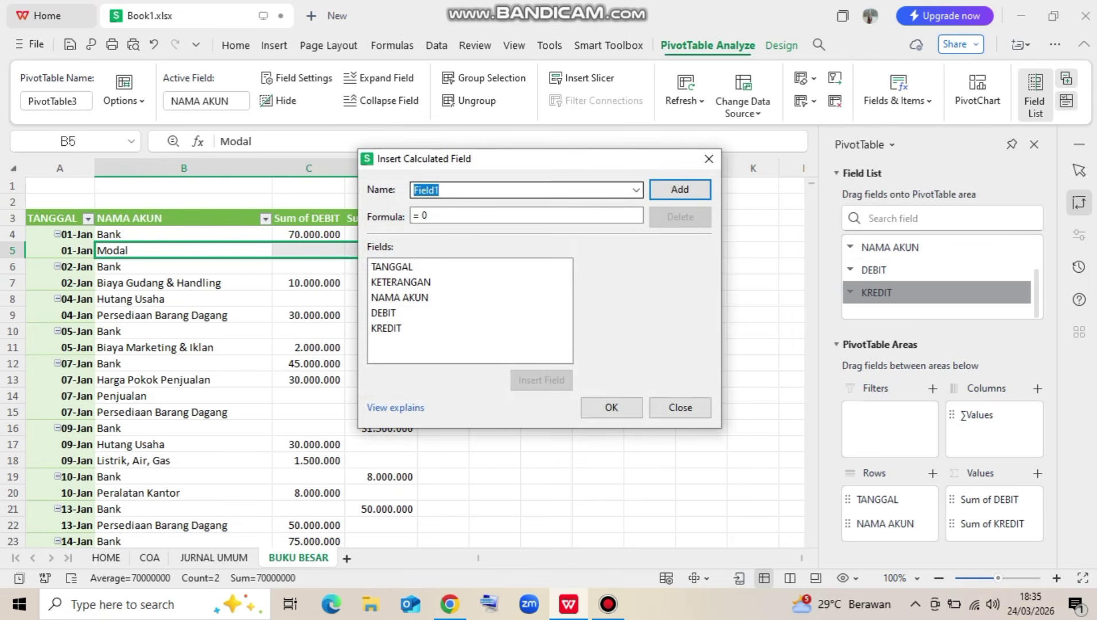
pyautogui.write('B')
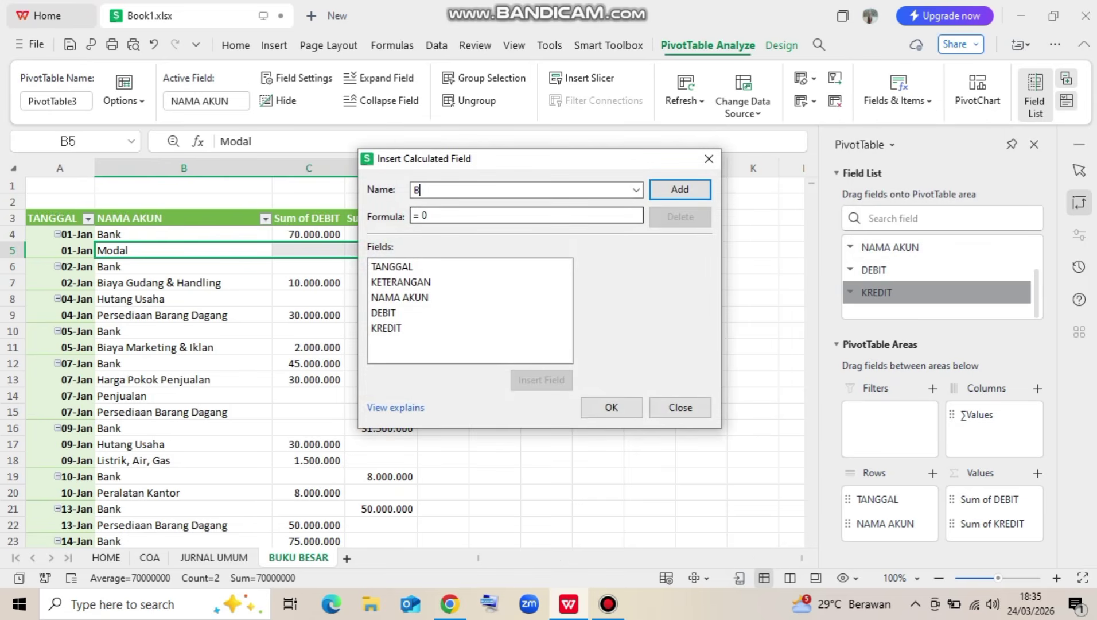
pyautogui.write('alance')
pyautogui.press('Tab')
pyautogui.press('BackSpace')
pyautogui.press('BackSpace')
pyautogui.doubleClick(383, 313)
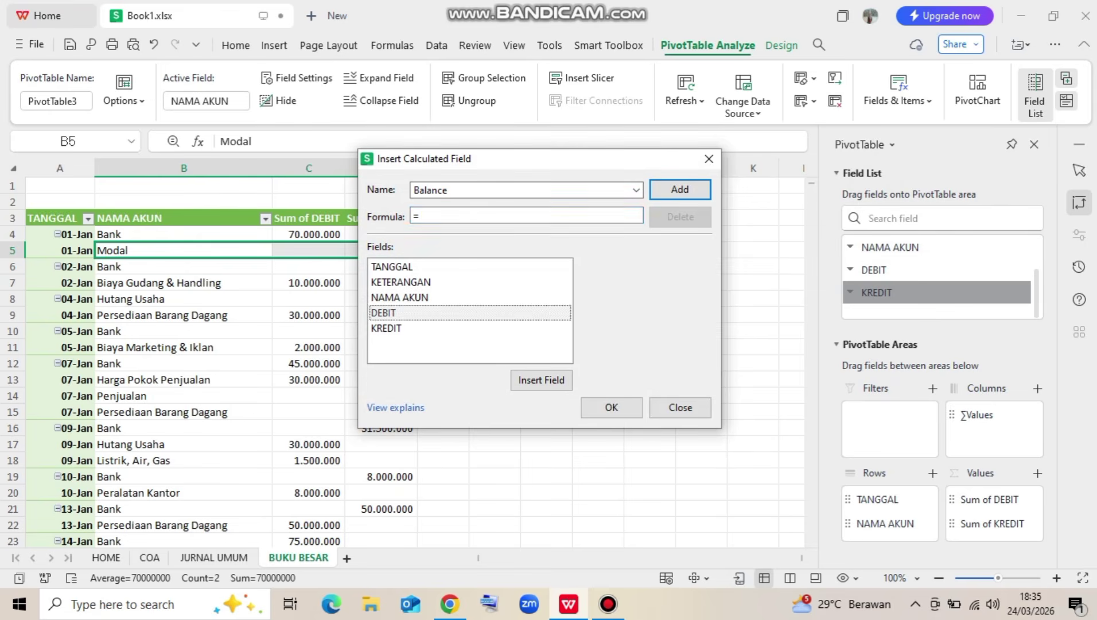
pyautogui.write('-')
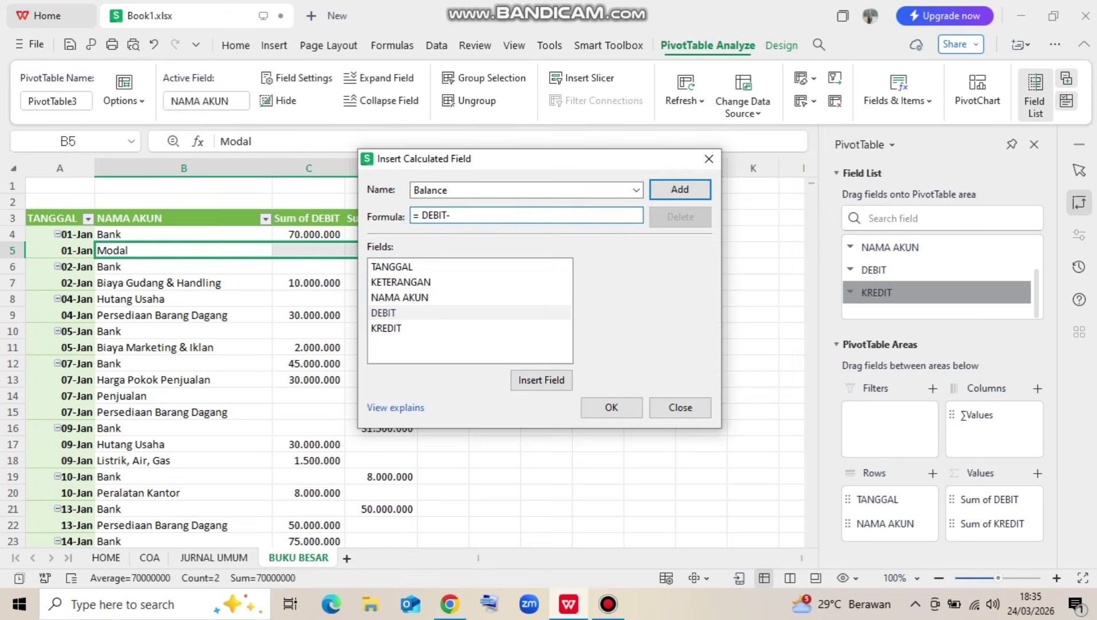
pyautogui.doubleClick(387, 328)
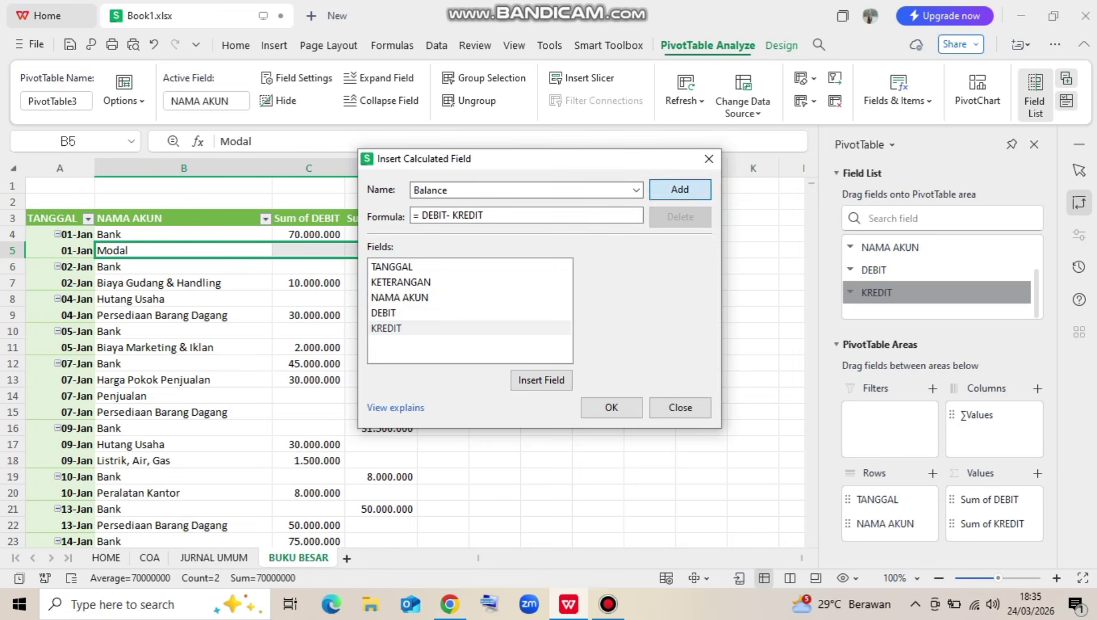
pyautogui.click(680, 189)
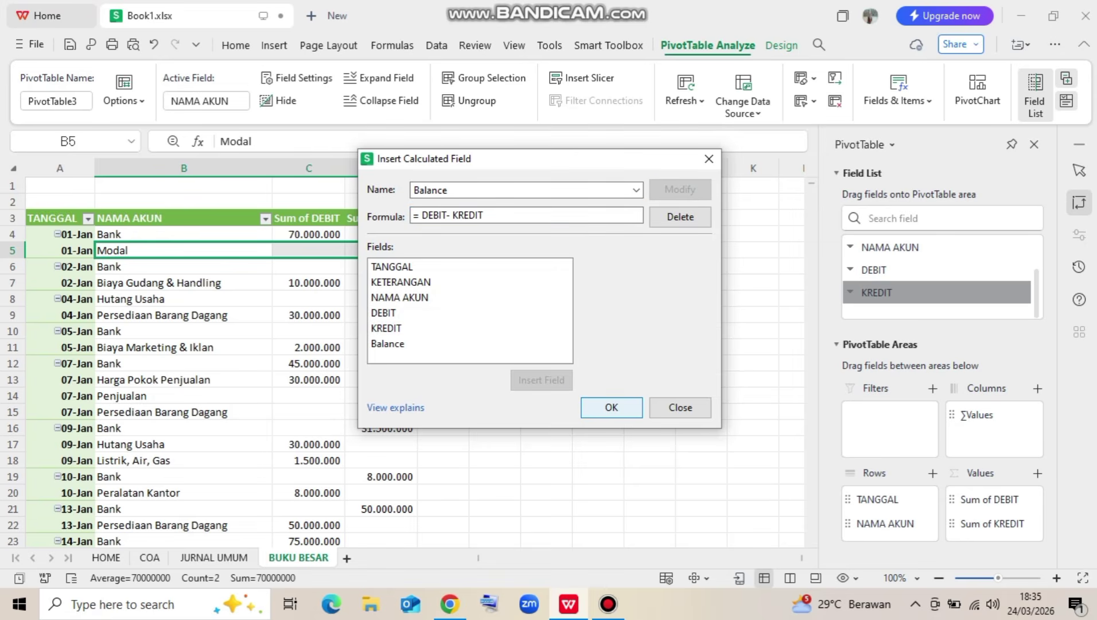
pyautogui.press('Return')
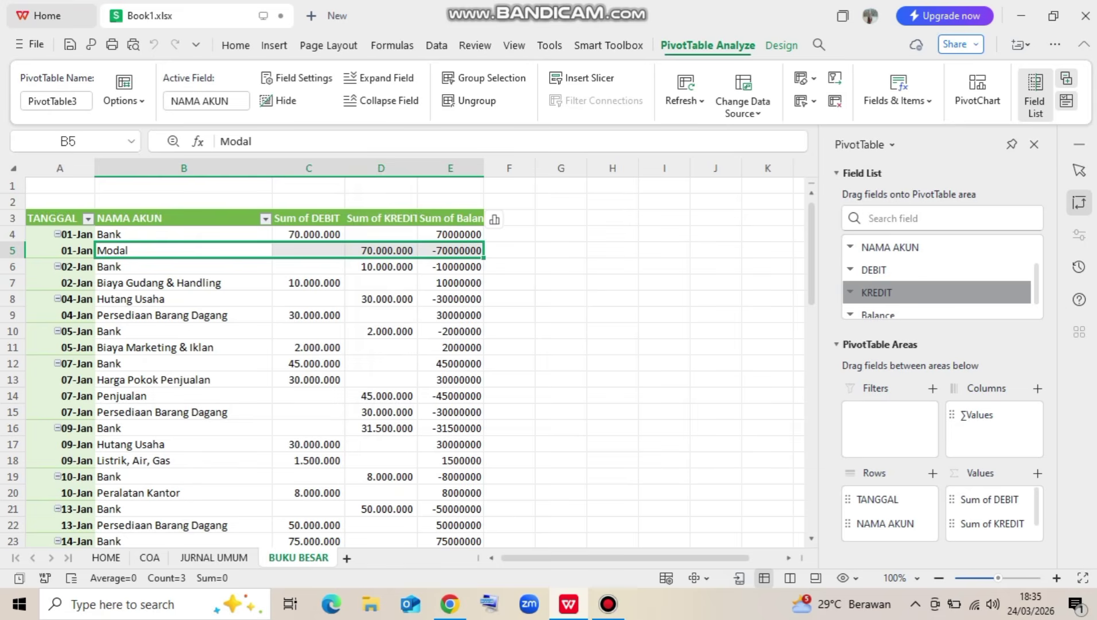
# Fit the Sum of Balance column to its header and widen columns C to E to an equal width
pyautogui.doubleClick(484, 168)
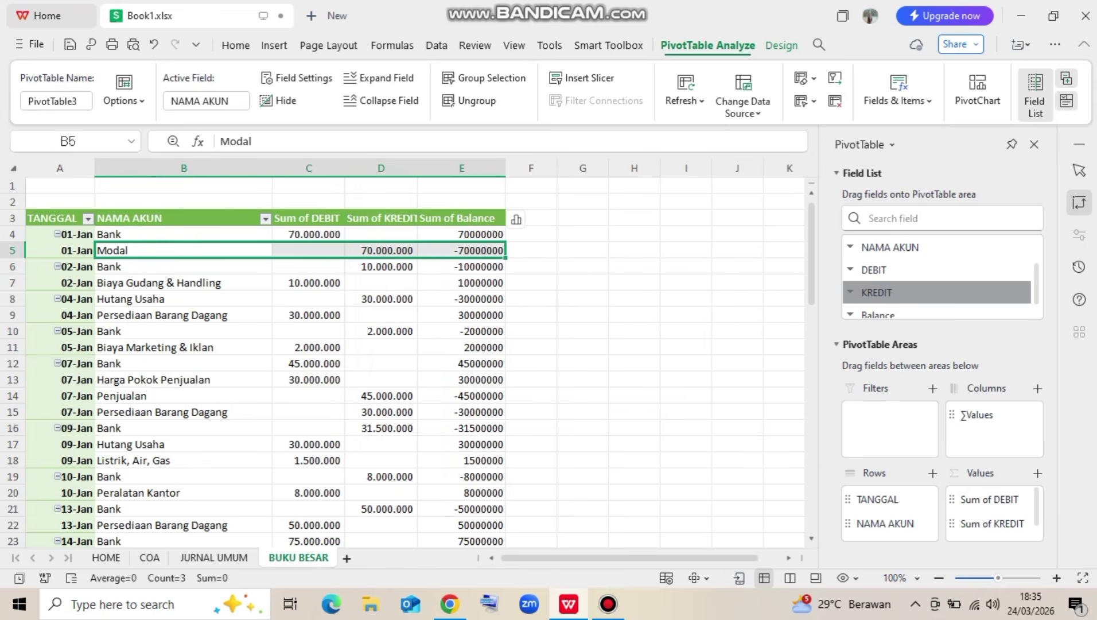
pyautogui.click(309, 169)
pyautogui.moveTo(309, 168); pyautogui.dragTo(512, 168)
# Set the number format of the Sum of Balance value field to Accounting with 0 decimal places and symbol None
pyautogui.click(510, 234)
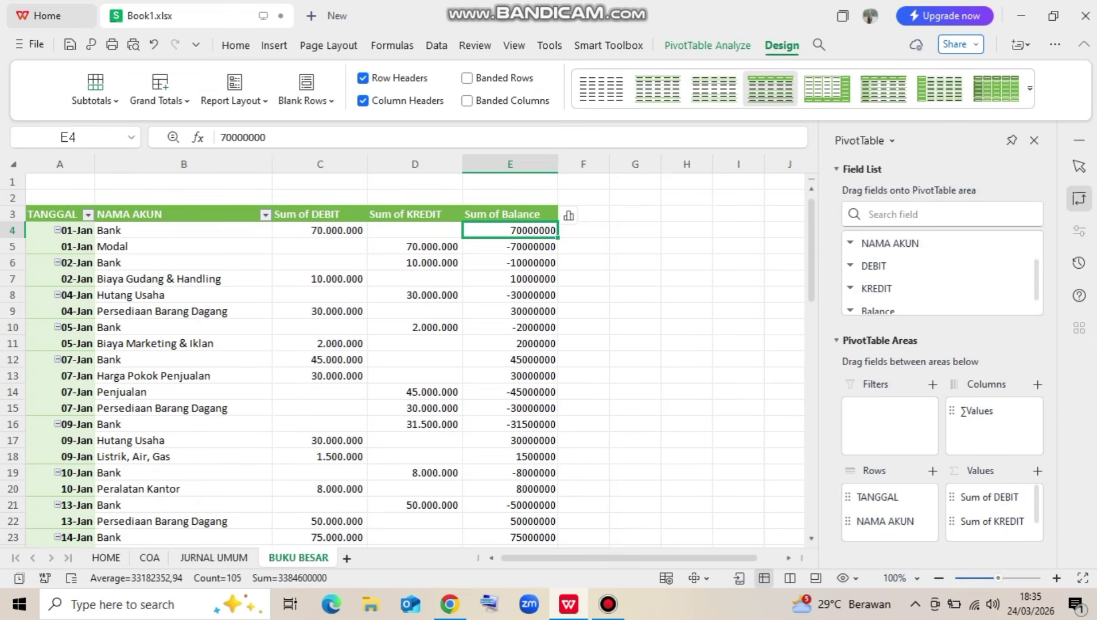
pyautogui.scroll(-1, 993, 497)
pyautogui.click(1022, 520)
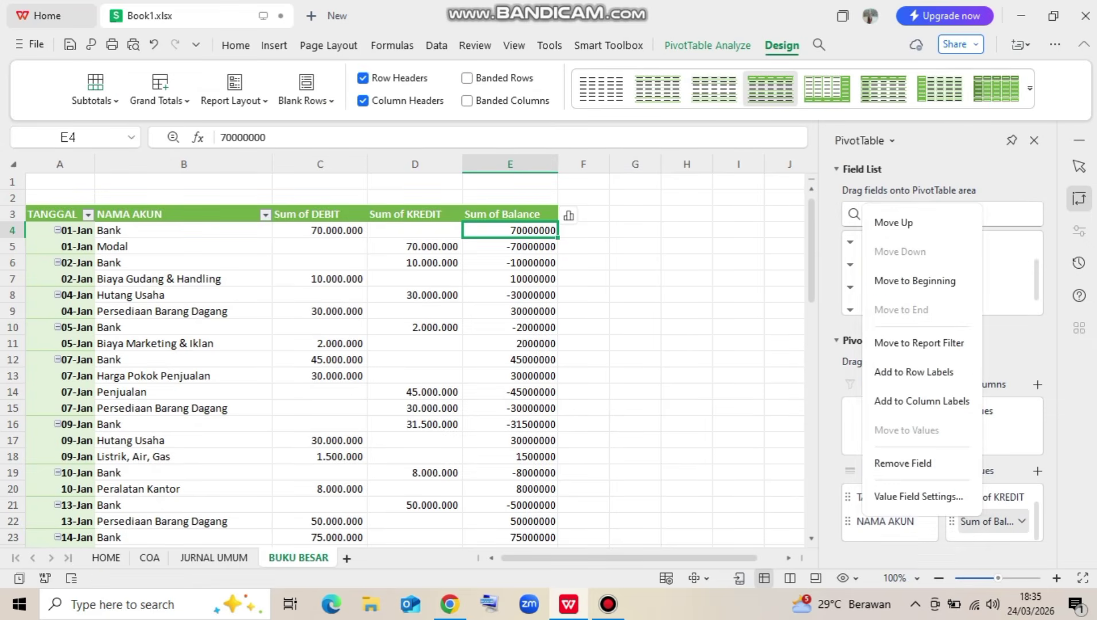
pyautogui.click(918, 497)
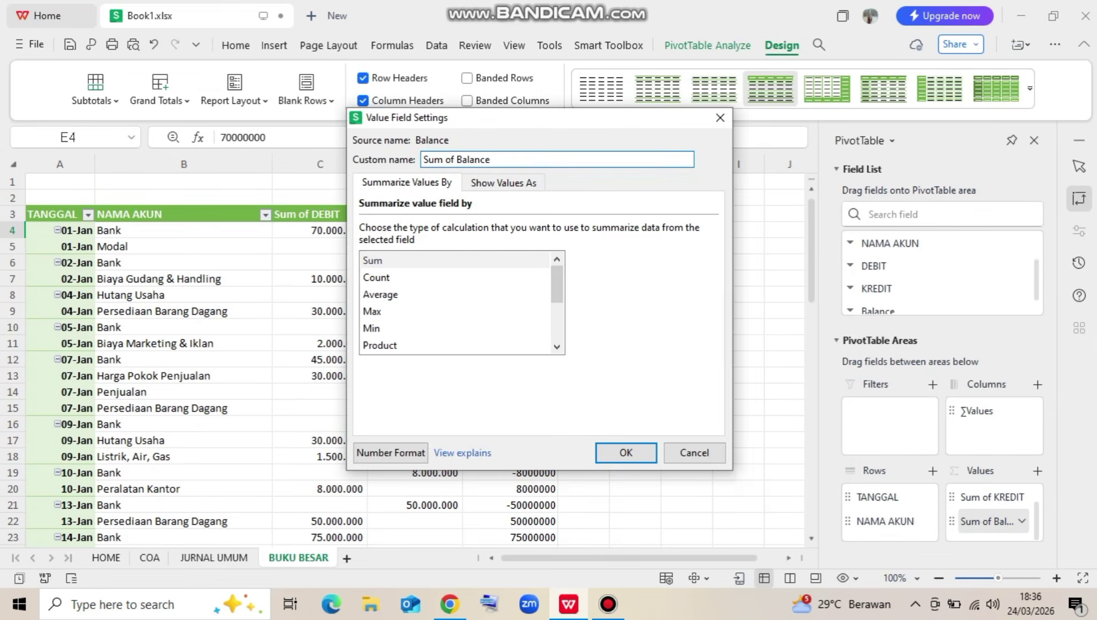
pyautogui.click(390, 452)
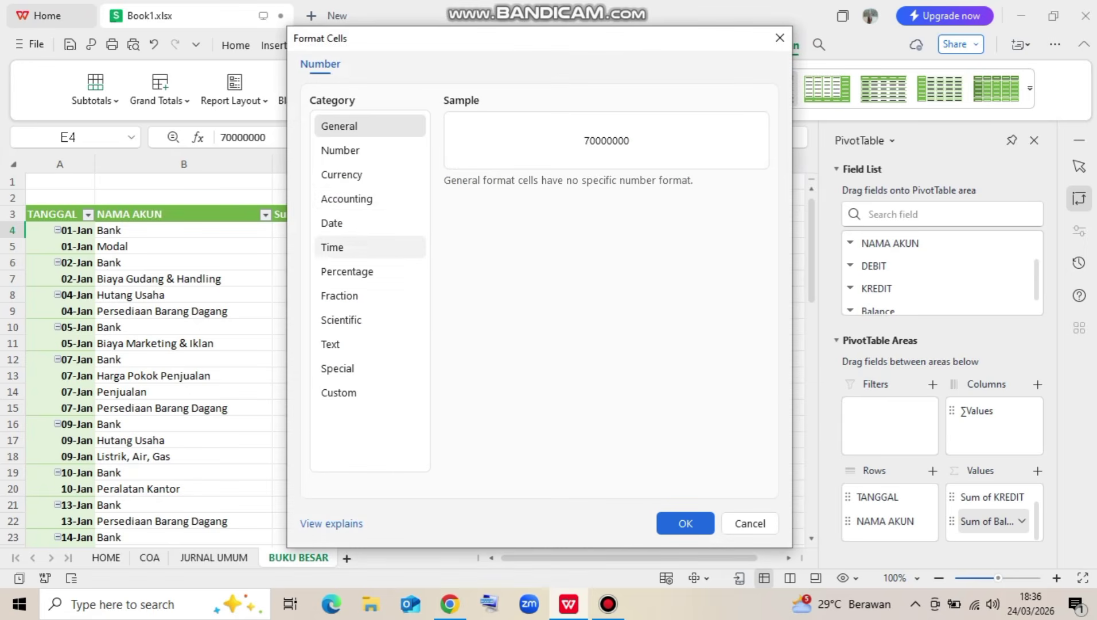
pyautogui.click(347, 198)
pyautogui.click(573, 213)
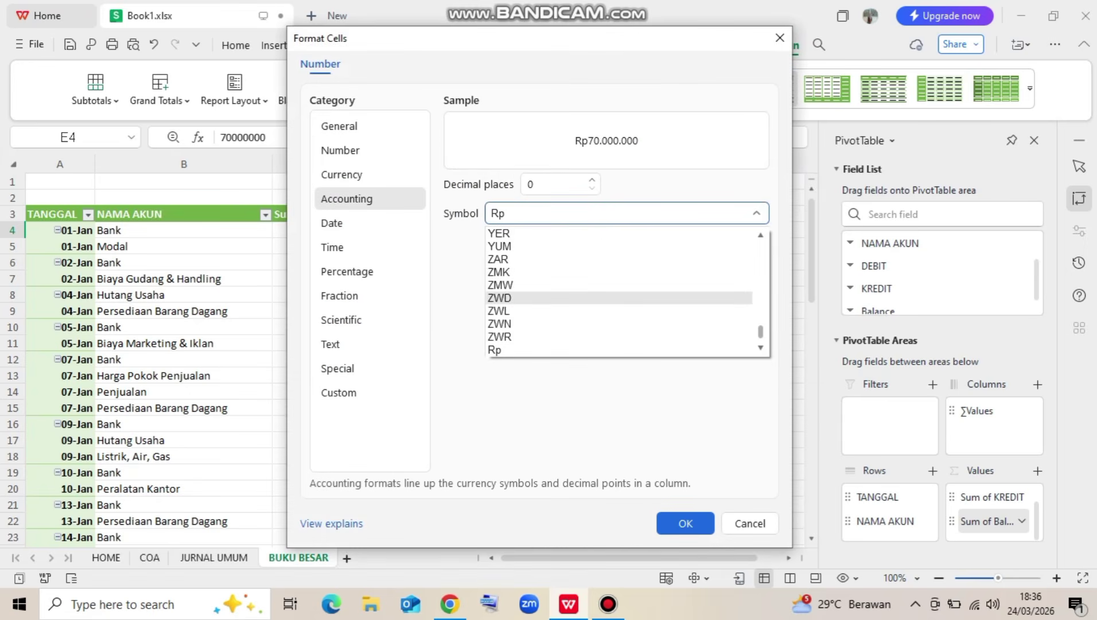
pyautogui.scroll(20, 620, 297)
pyautogui.click(499, 233)
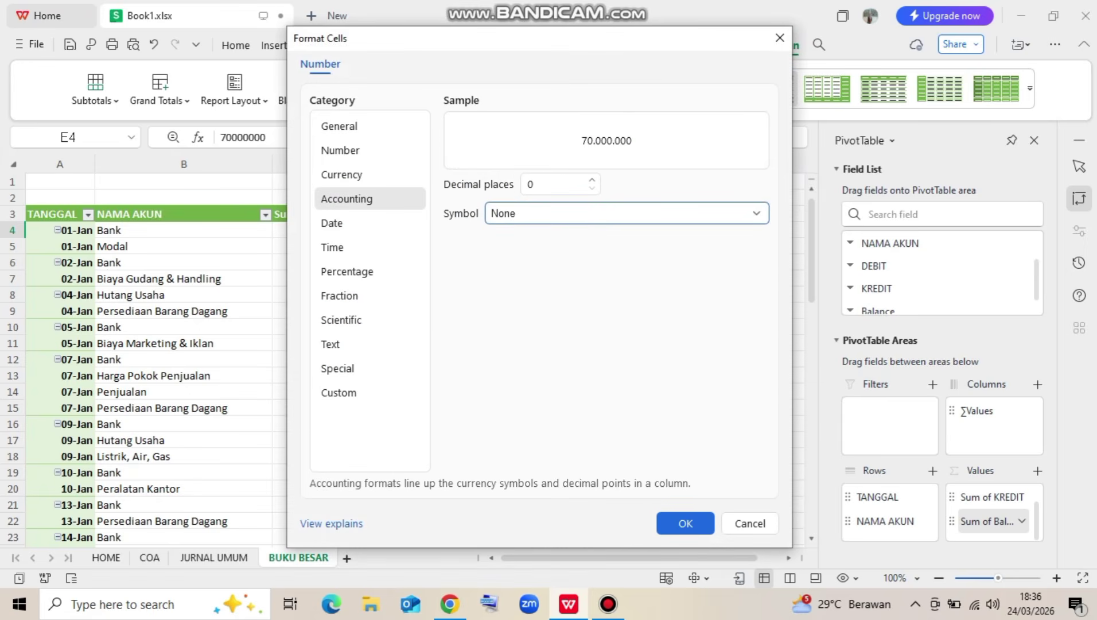
pyautogui.click(686, 523)
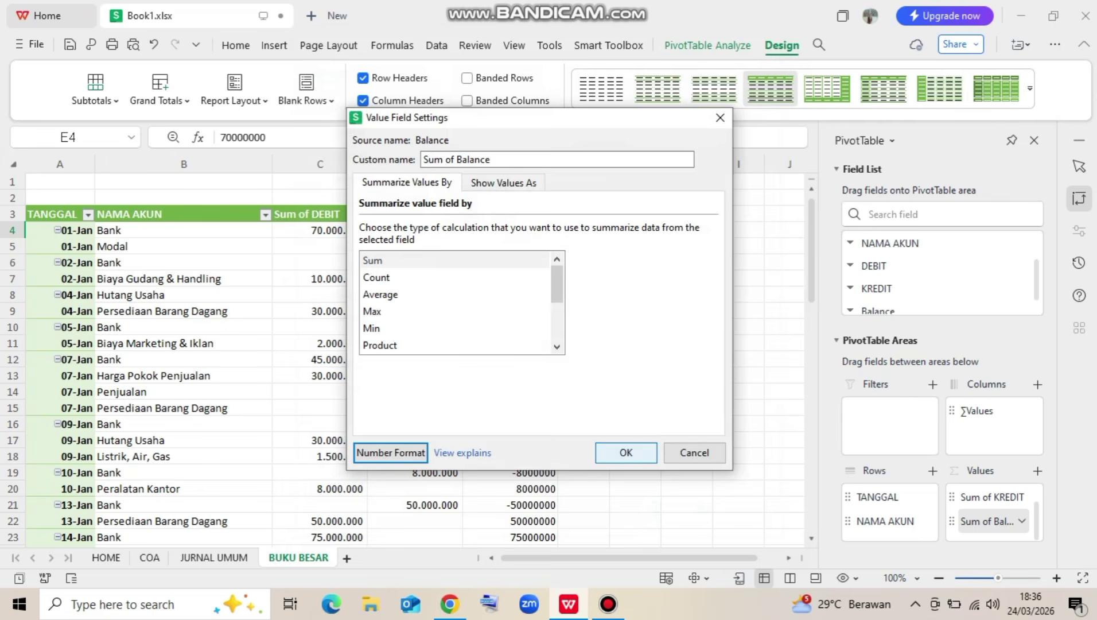
pyautogui.click(625, 453)
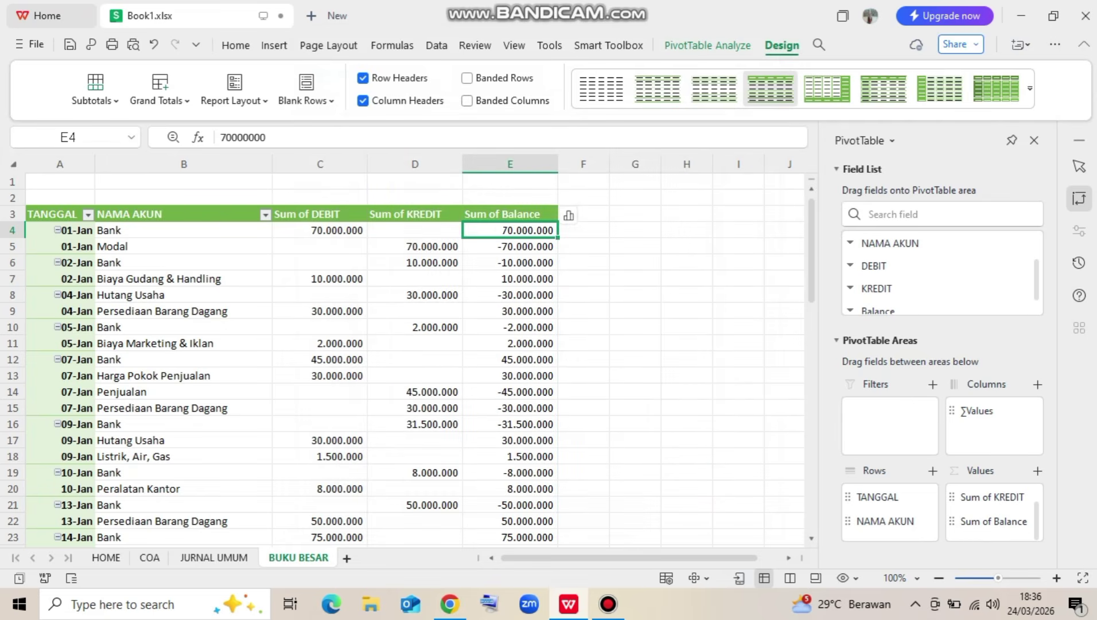
pyautogui.click(584, 311)
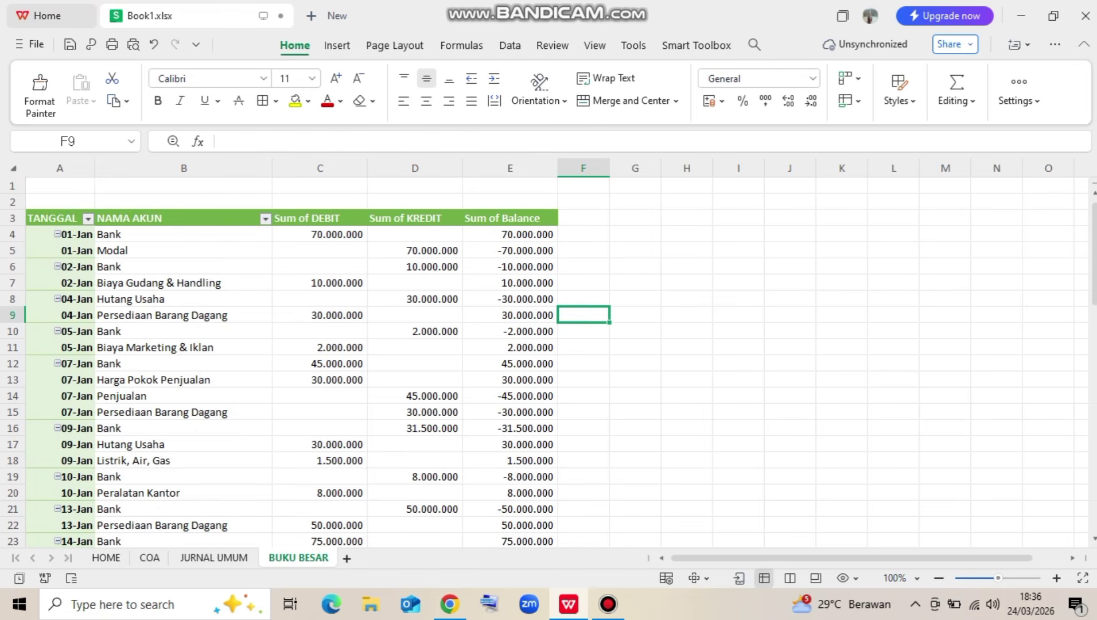
pyautogui.scroll(-9, 287, 355)
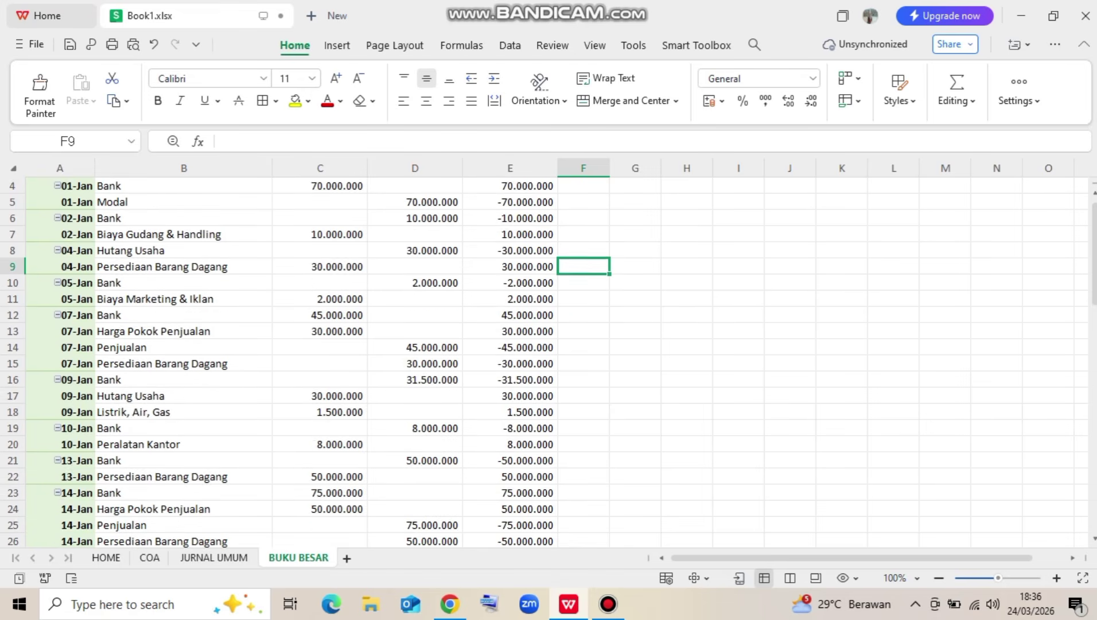
pyautogui.scroll(5, 287, 356)
pyautogui.scroll(4, 287, 356)
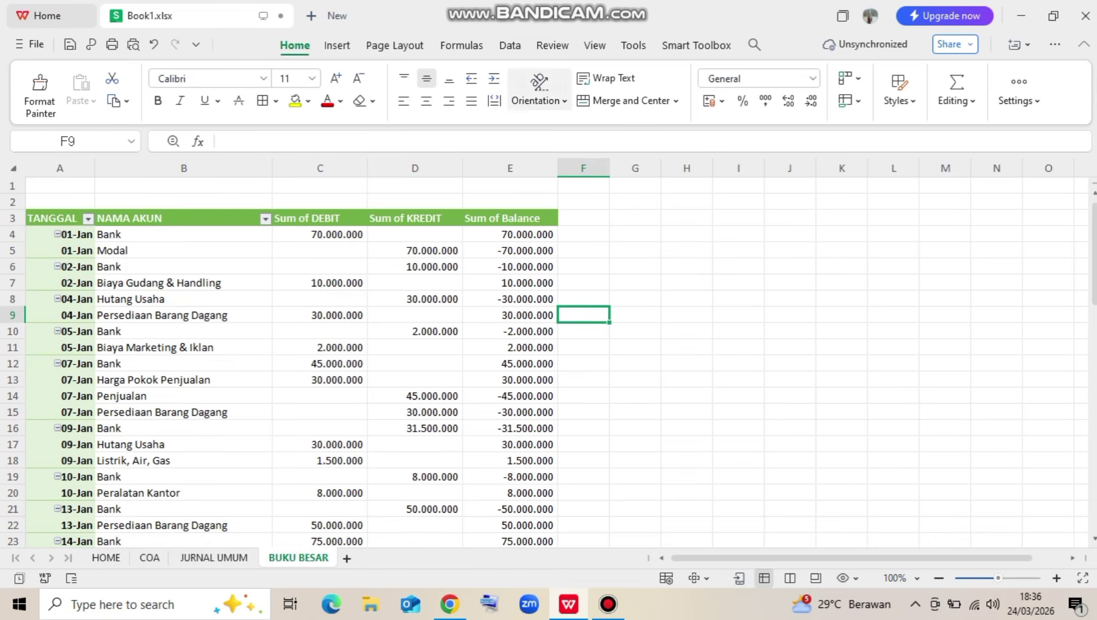
# Insert a NAMA AKUN slicer for the PivotTable and place it in the empty area beside the Sum of Balance column
pyautogui.click(510, 282)
pyautogui.click(512, 45)
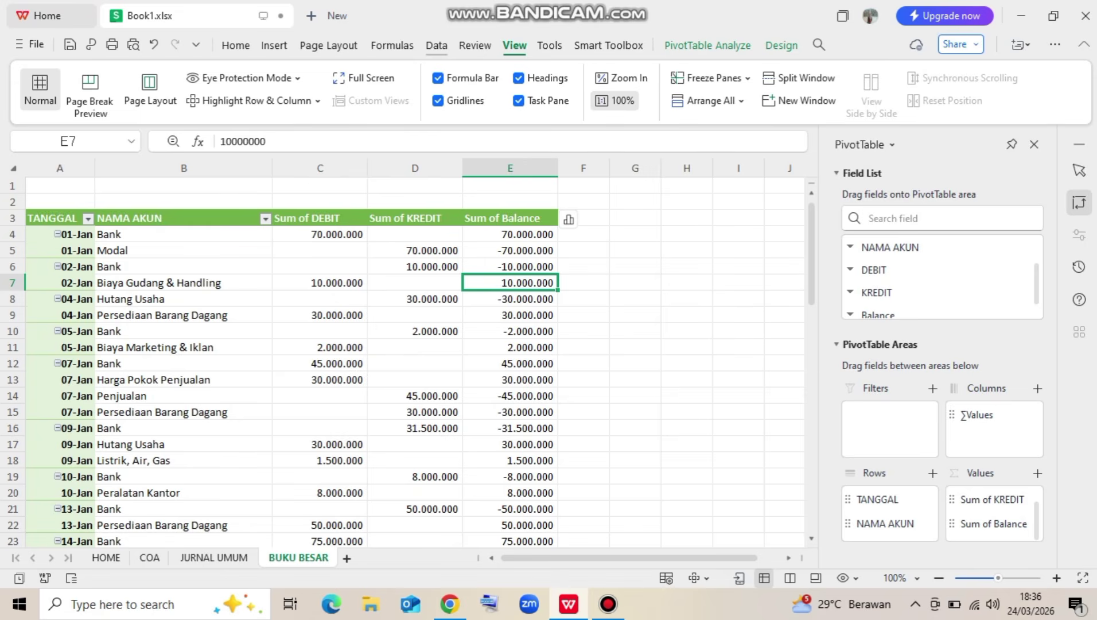
pyautogui.click(436, 45)
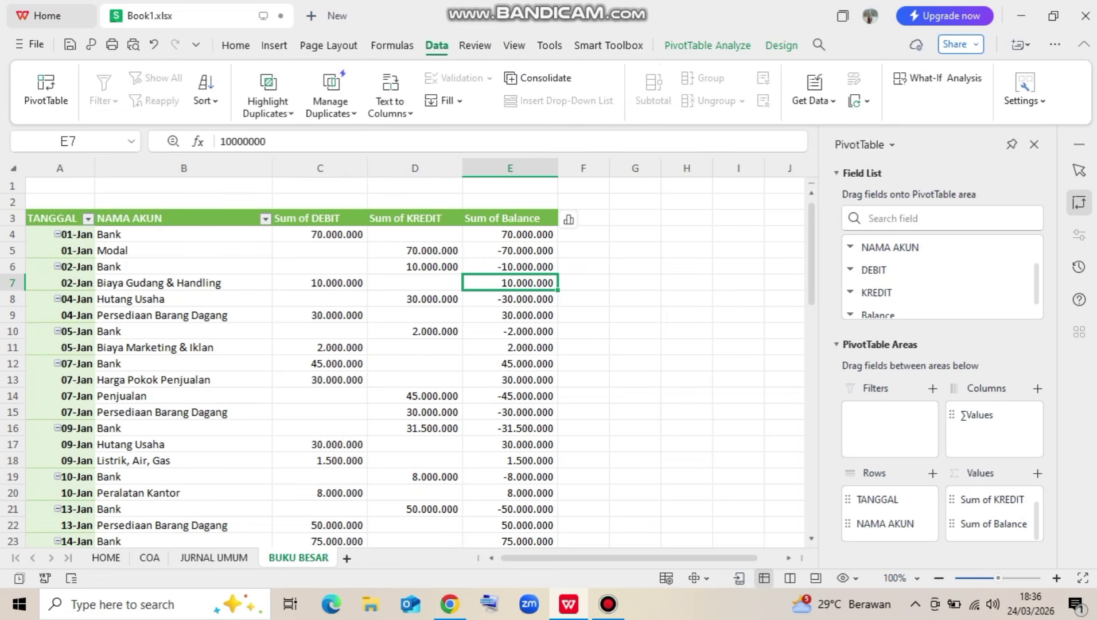
pyautogui.click(707, 45)
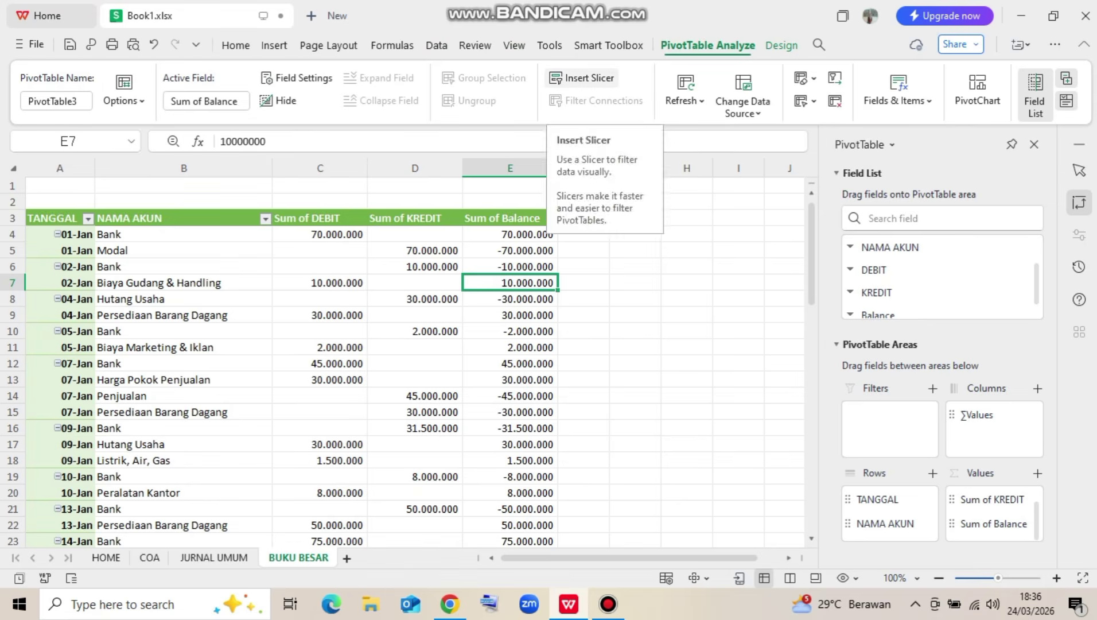
pyautogui.click(581, 78)
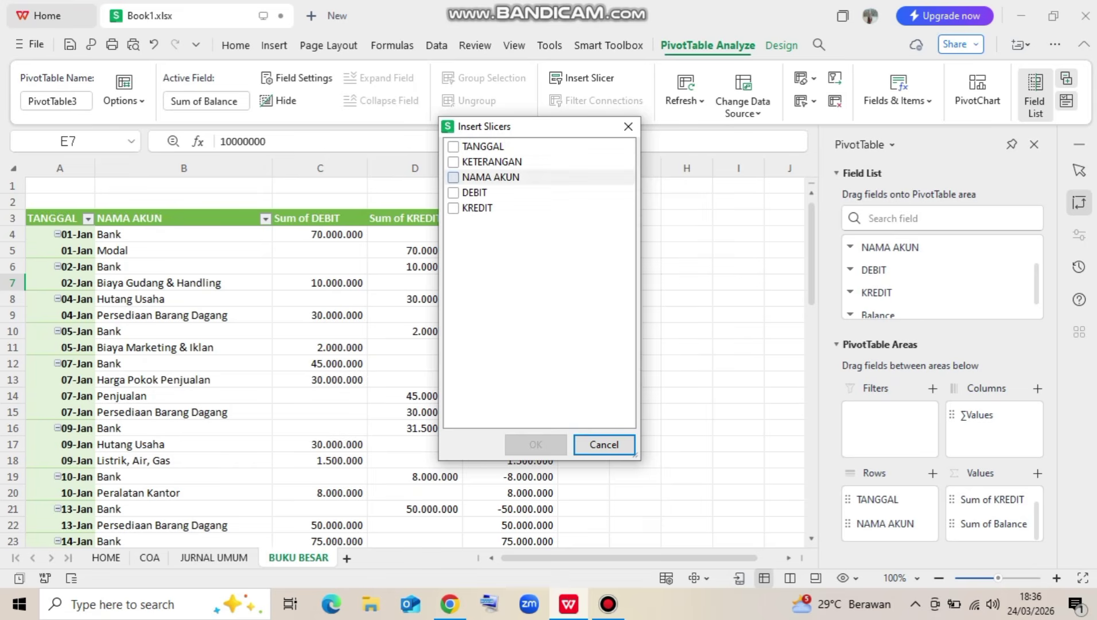
pyautogui.click(454, 177)
pyautogui.click(535, 444)
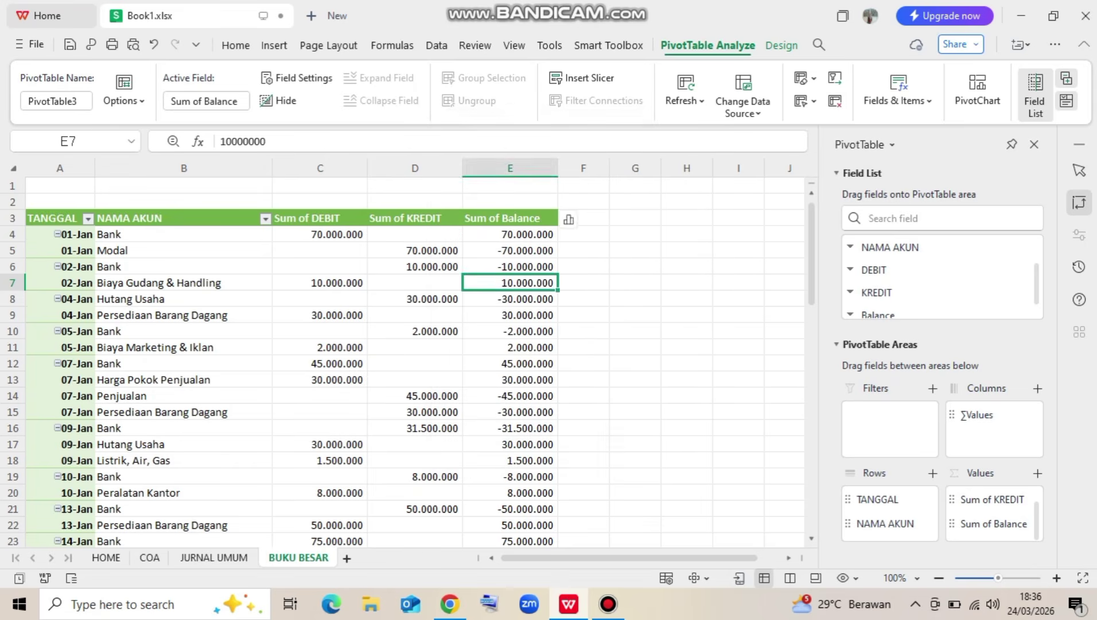
pyautogui.moveTo(276, 258); pyautogui.dragTo(684, 242)
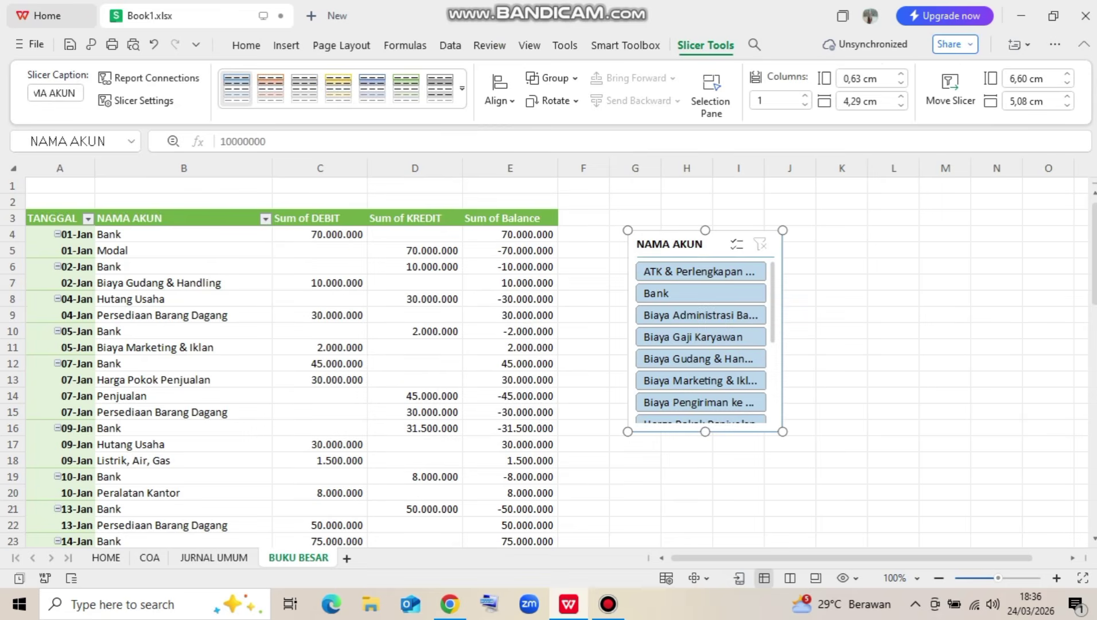
# Filter the PivotTable by slicer to ATK & Perlengkapan Kantor and then to Bank, and select the Grand Total balance
pyautogui.click(700, 271)
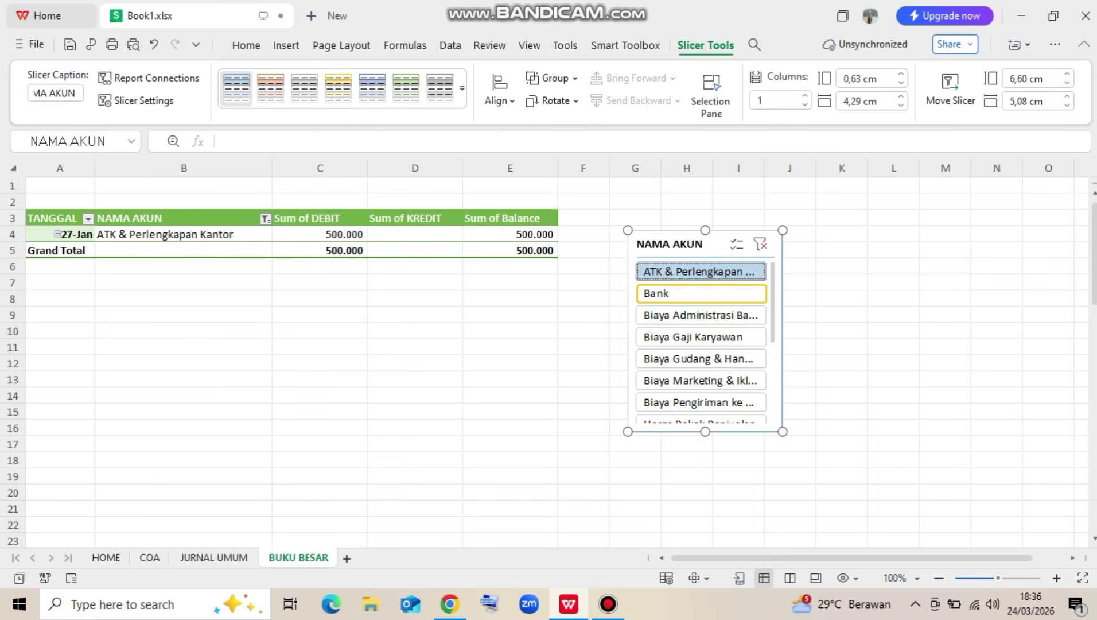
pyautogui.click(701, 293)
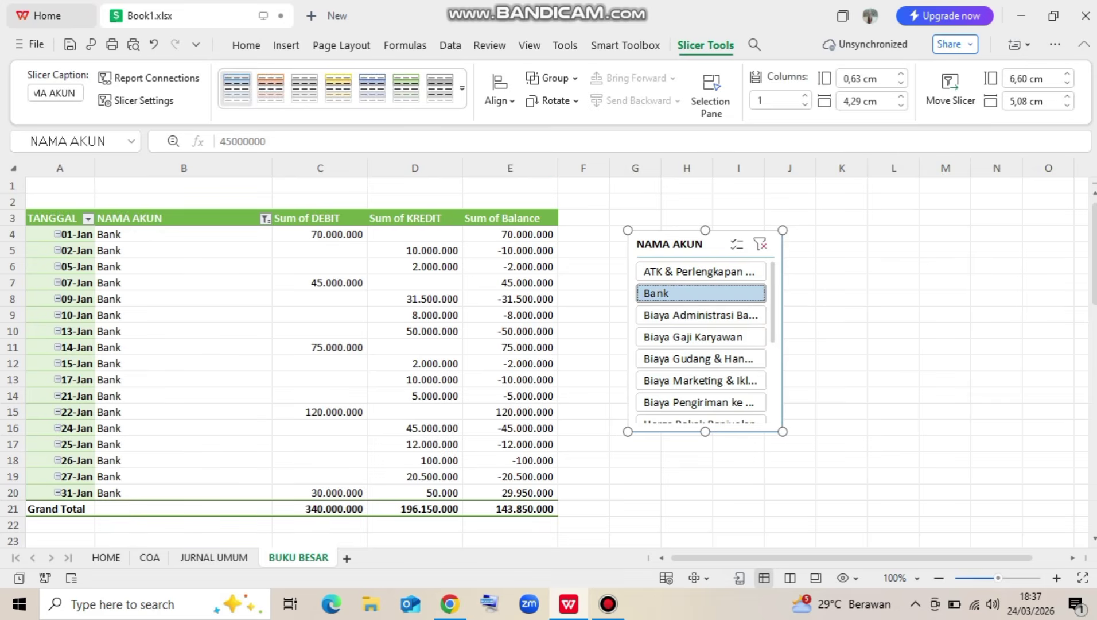
pyautogui.click(510, 509)
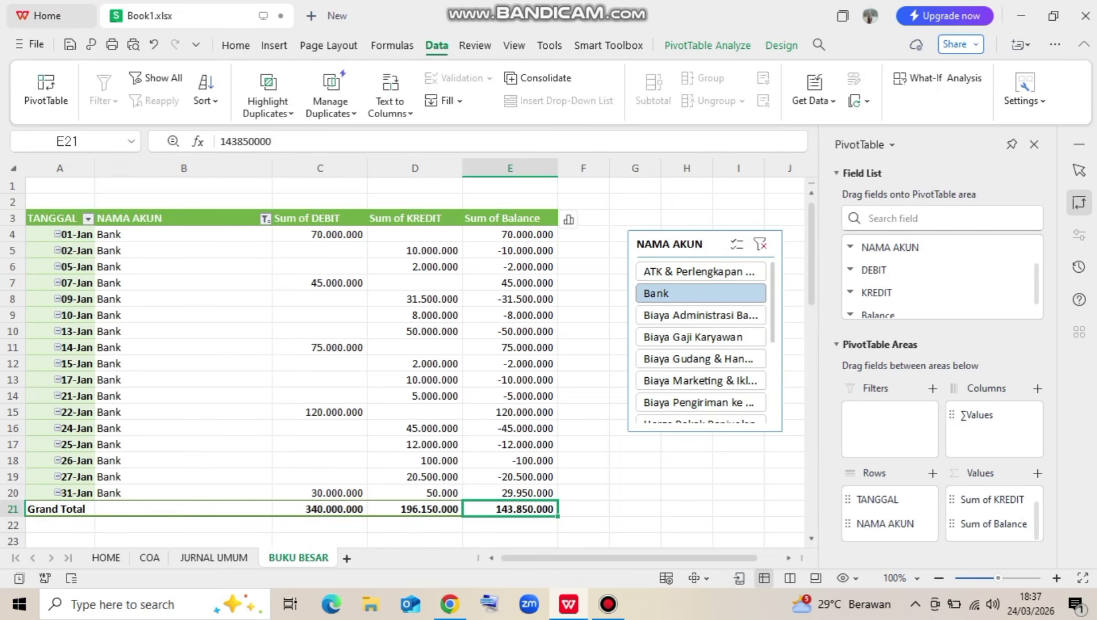
# Enter the formula =B4 in cell A2 above the PivotTable to show the filtered account's name as a title
pyautogui.click(60, 202)
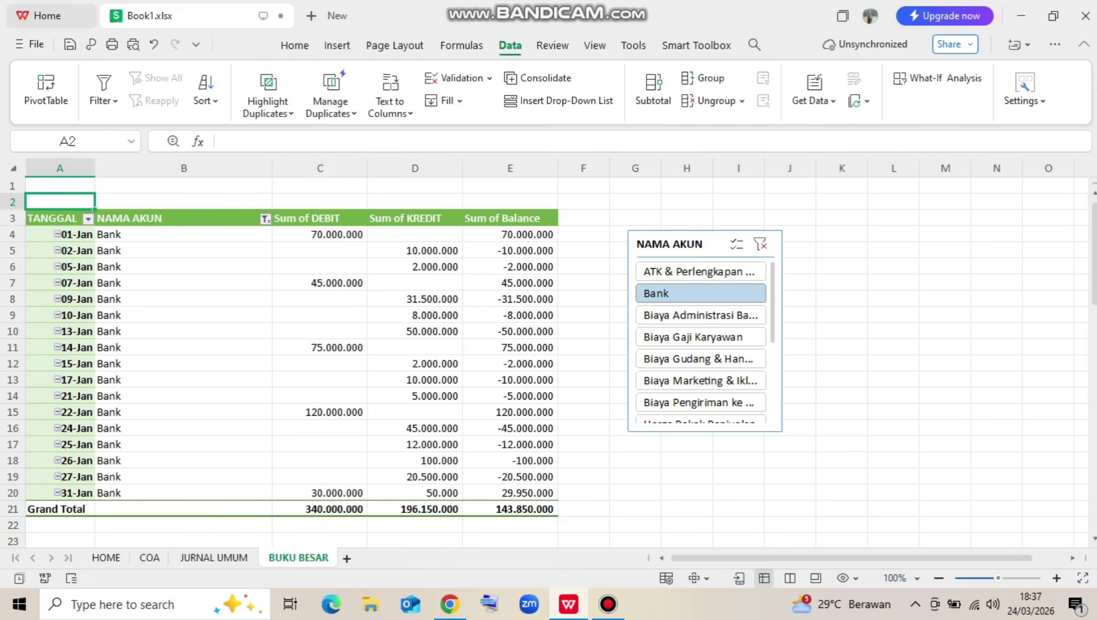
pyautogui.write('=')
pyautogui.click(184, 234)
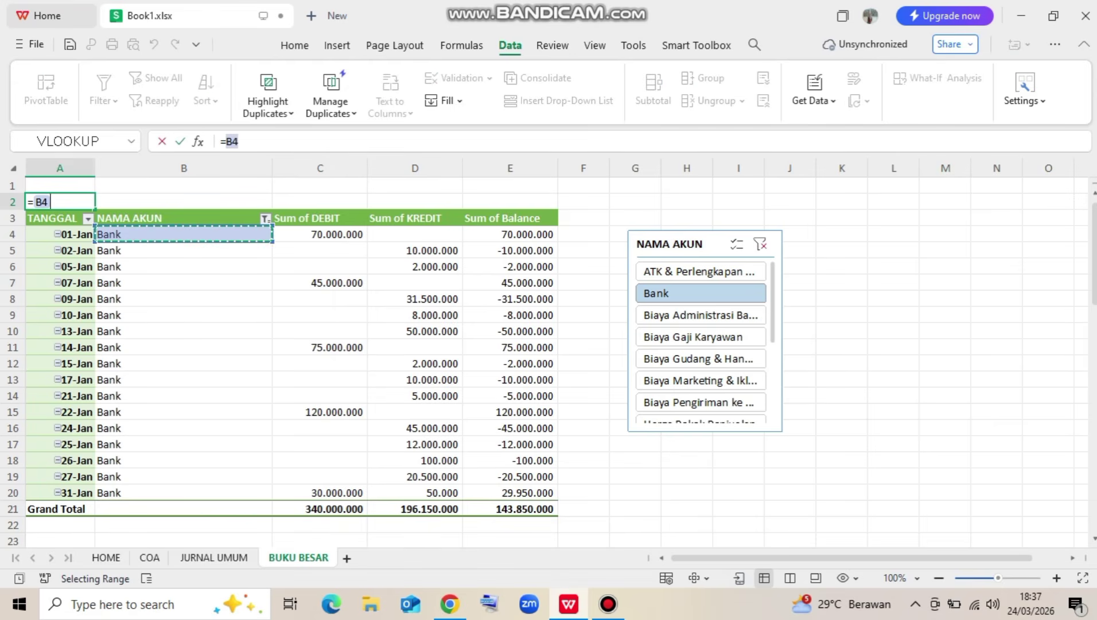
pyautogui.press('Return')
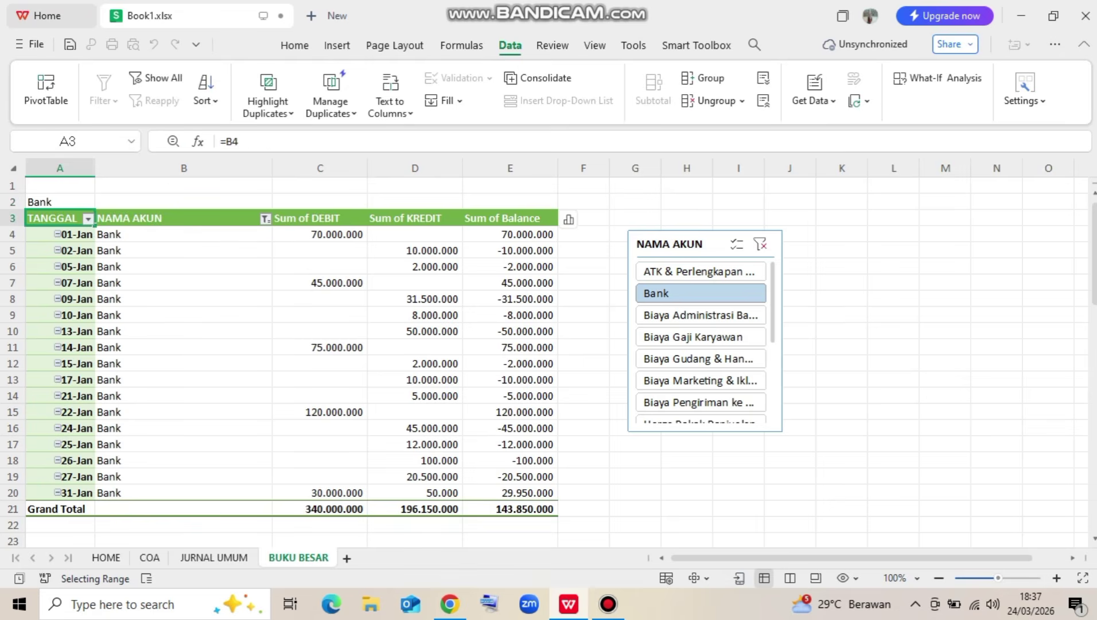
# Increase the font size of the account title in cell A2 to 14
pyautogui.click(60, 202)
pyautogui.click(295, 45)
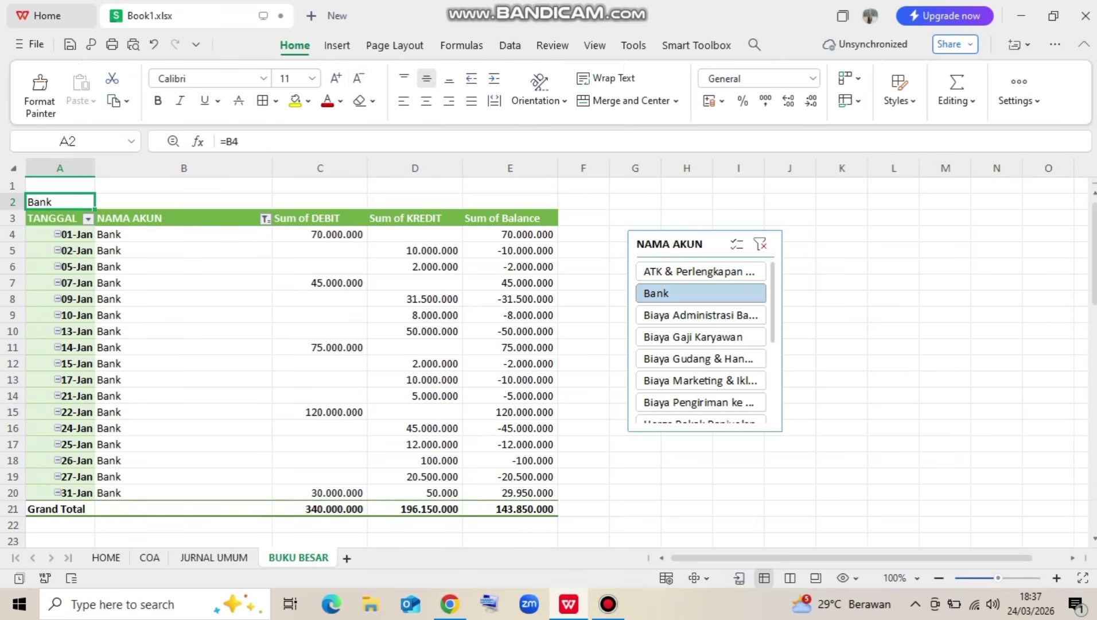
pyautogui.click(337, 78)
pyautogui.click(336, 78)
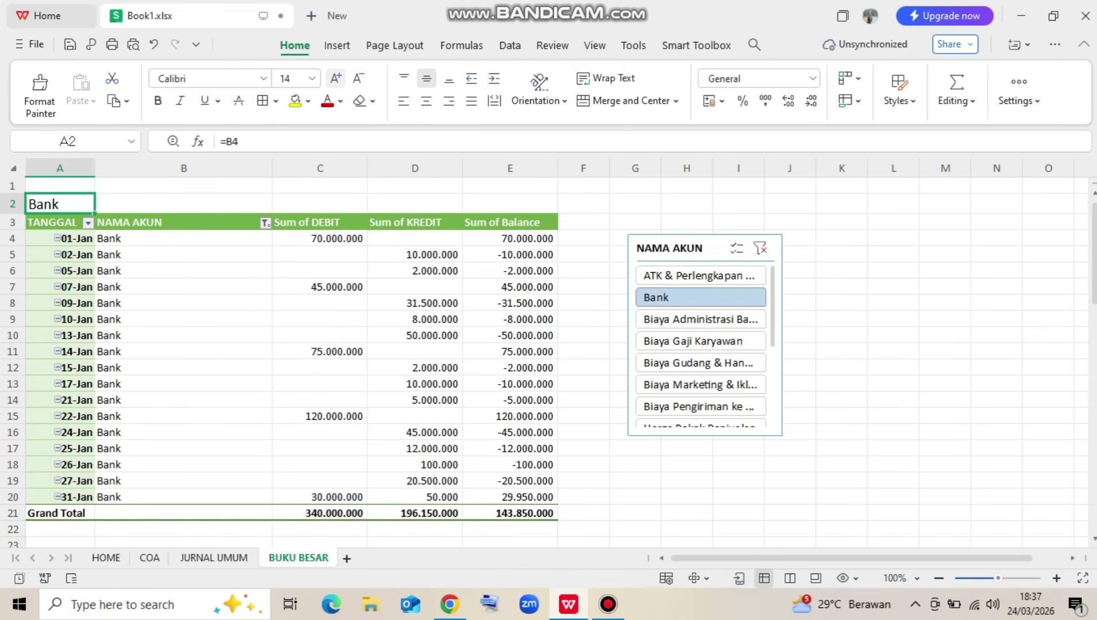
# Set the account title in cell A2 to size 16 and make it bold and italic
pyautogui.click(336, 78)
pyautogui.click(157, 100)
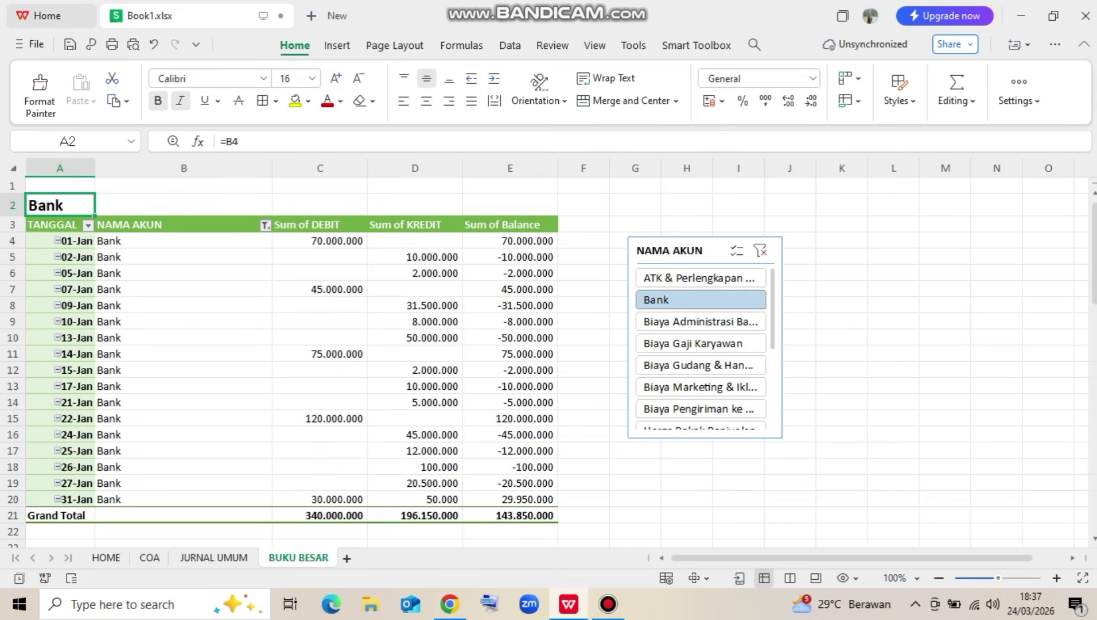
pyautogui.click(179, 100)
# Check the A2 title by filtering the slicer through several accounts, including ATK & Perlengkapan Kantor, Biaya Gudang & Handling and Listrik, Air, Gas, ending on Hutang Usaha
pyautogui.click(700, 279)
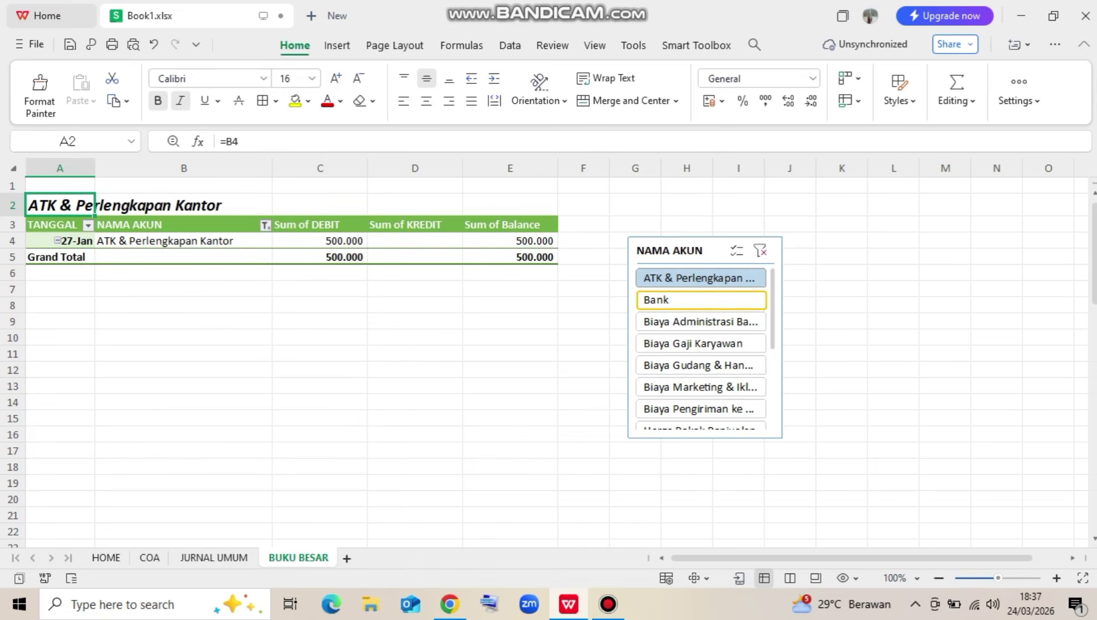
pyautogui.click(700, 322)
pyautogui.click(701, 343)
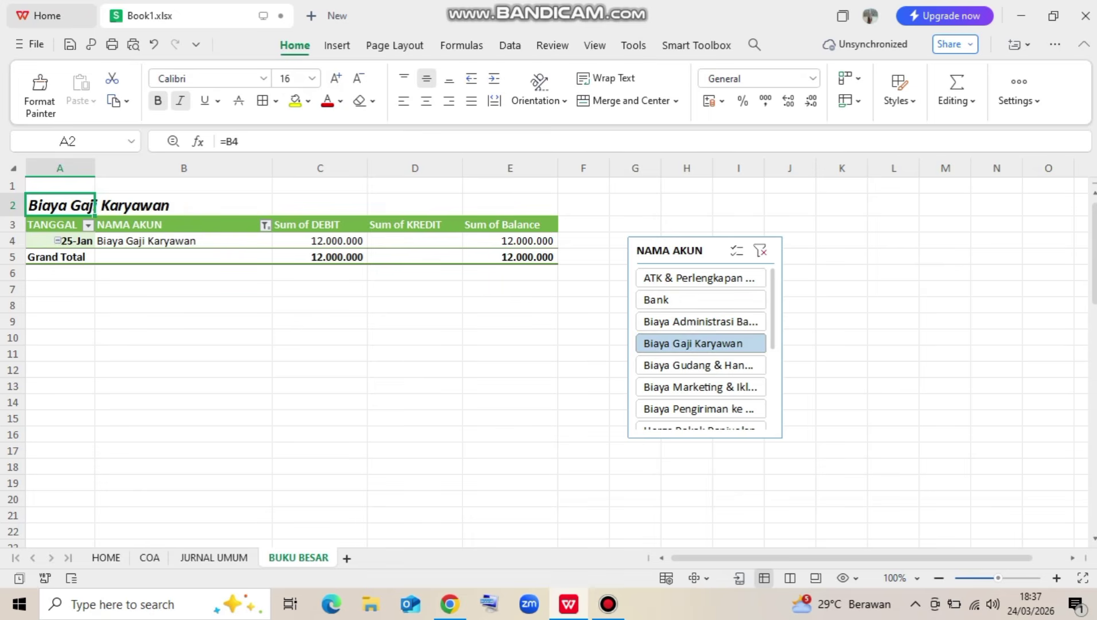
pyautogui.click(700, 365)
pyautogui.scroll(-1, 701, 388)
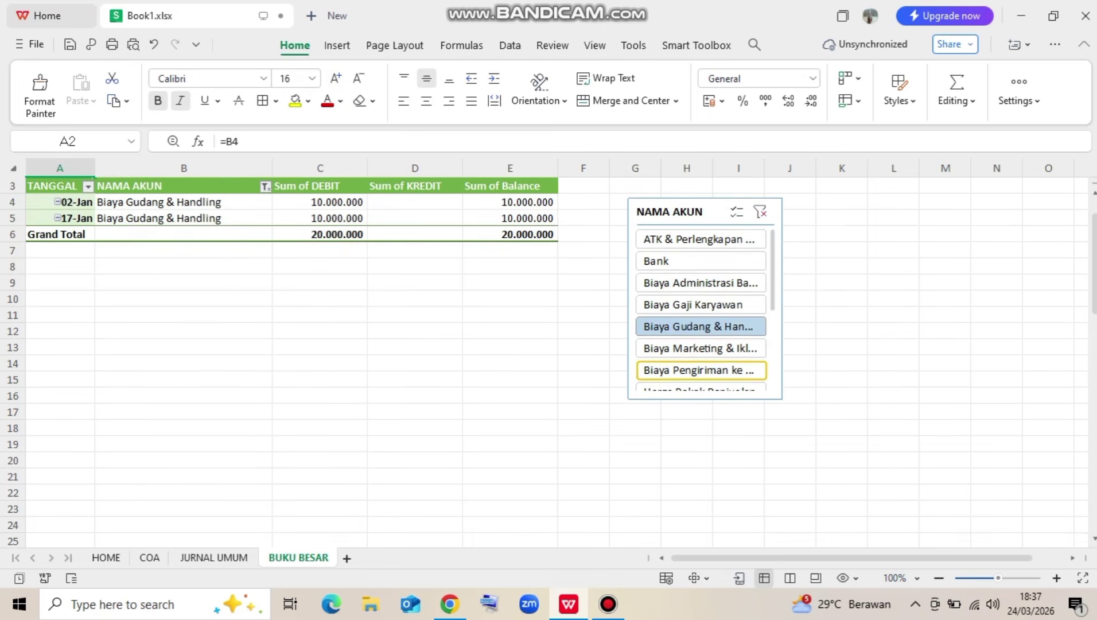
pyautogui.scroll(1, 701, 368)
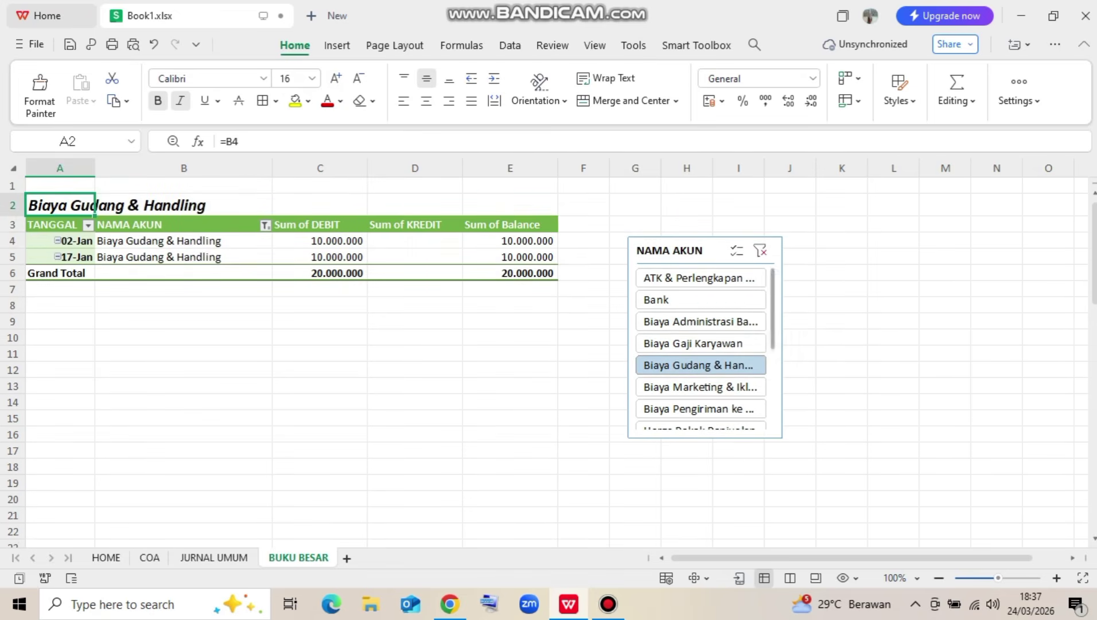
pyautogui.scroll(-3, 700, 355)
pyautogui.click(701, 387)
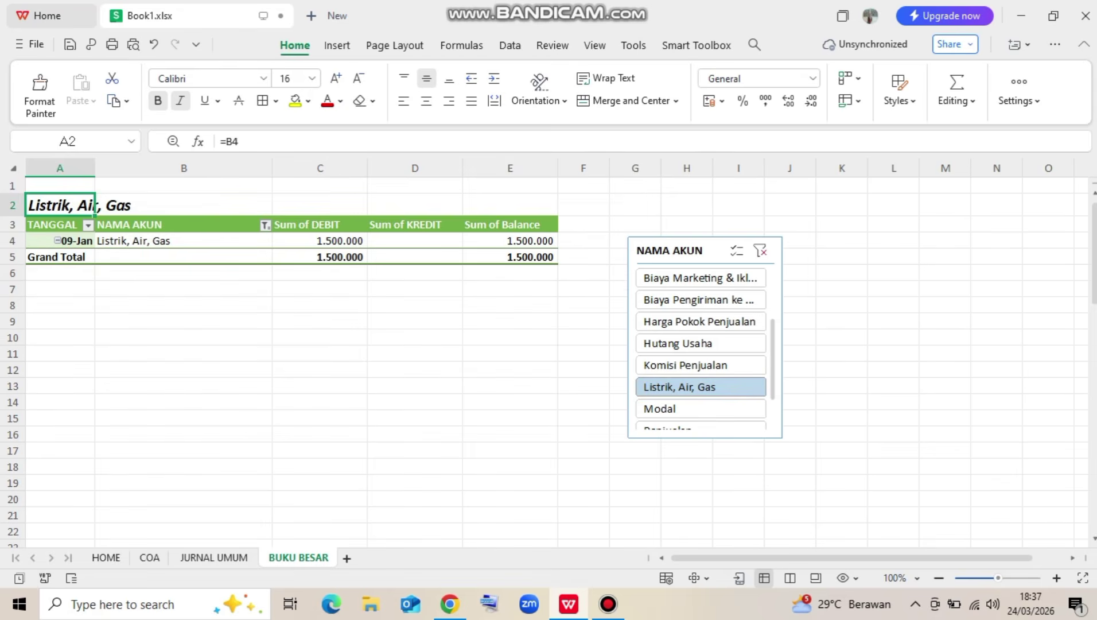
pyautogui.click(701, 343)
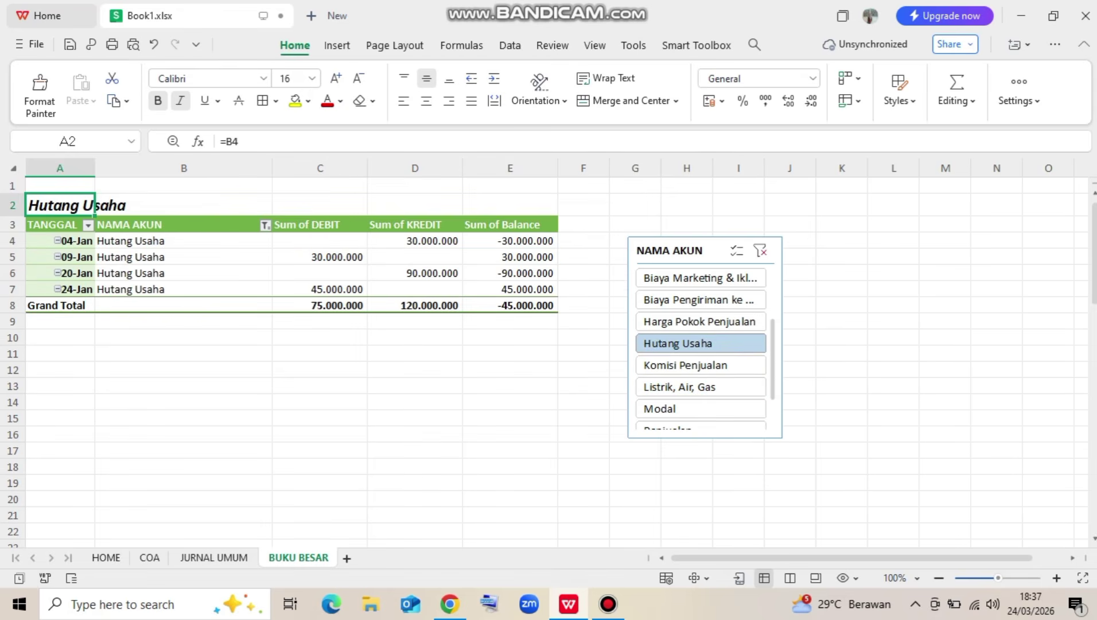
# Insert a VLOOKUP function in cell C2 with the account title in A2 as its lookup value
pyautogui.click(319, 205)
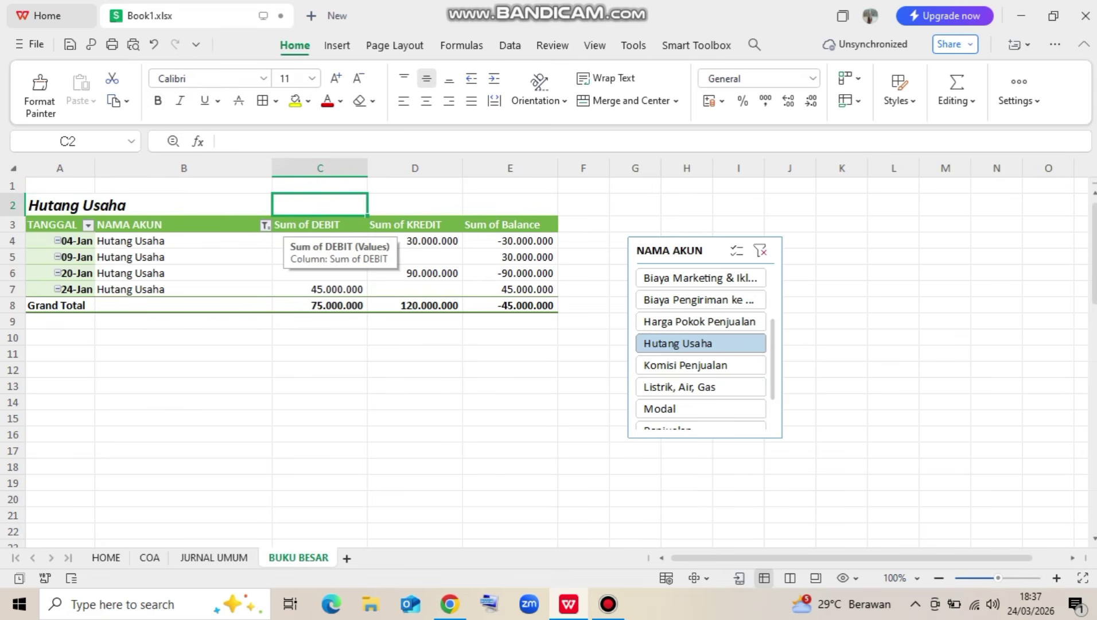
pyautogui.write('=')
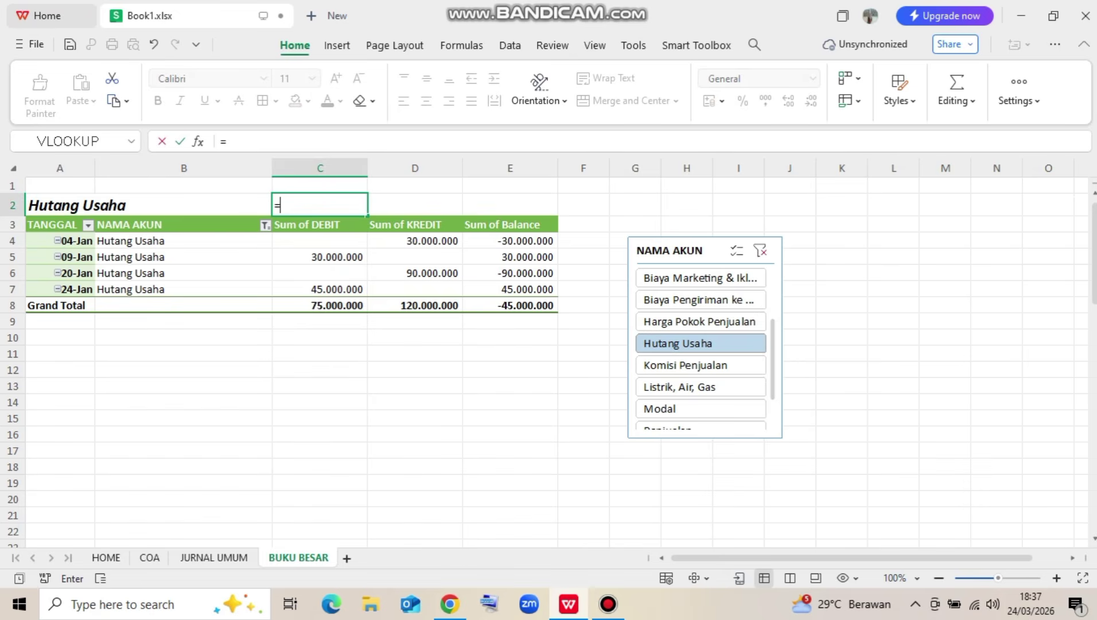
pyautogui.press('Escape')
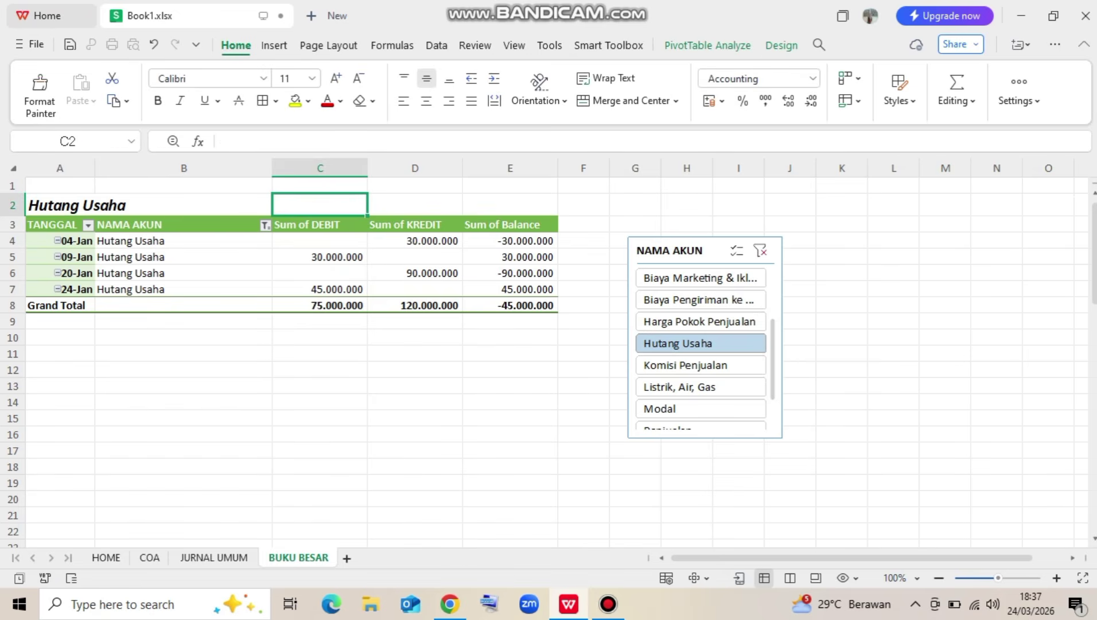
pyautogui.click(957, 92)
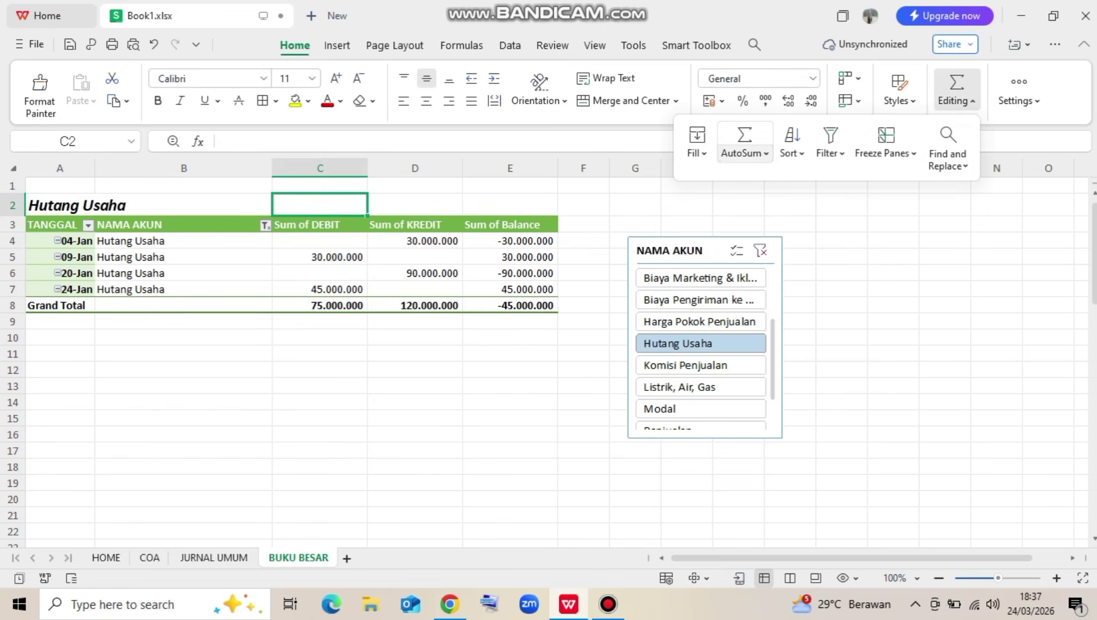
pyautogui.click(744, 146)
pyautogui.click(772, 335)
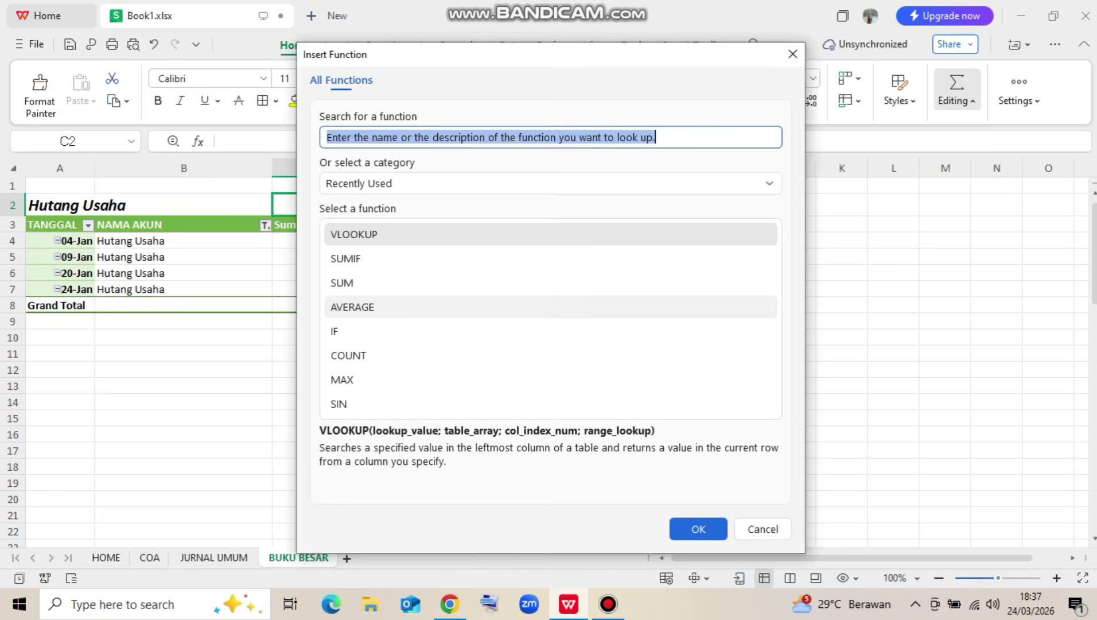
pyautogui.click(698, 529)
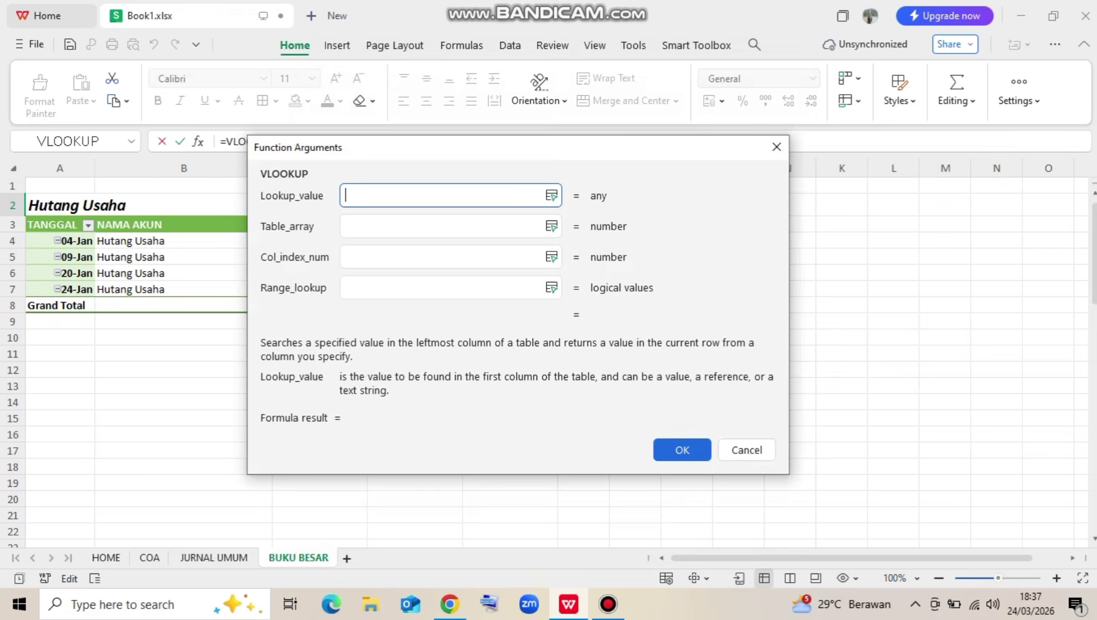
pyautogui.moveTo(388, 147); pyautogui.dragTo(713, 177)
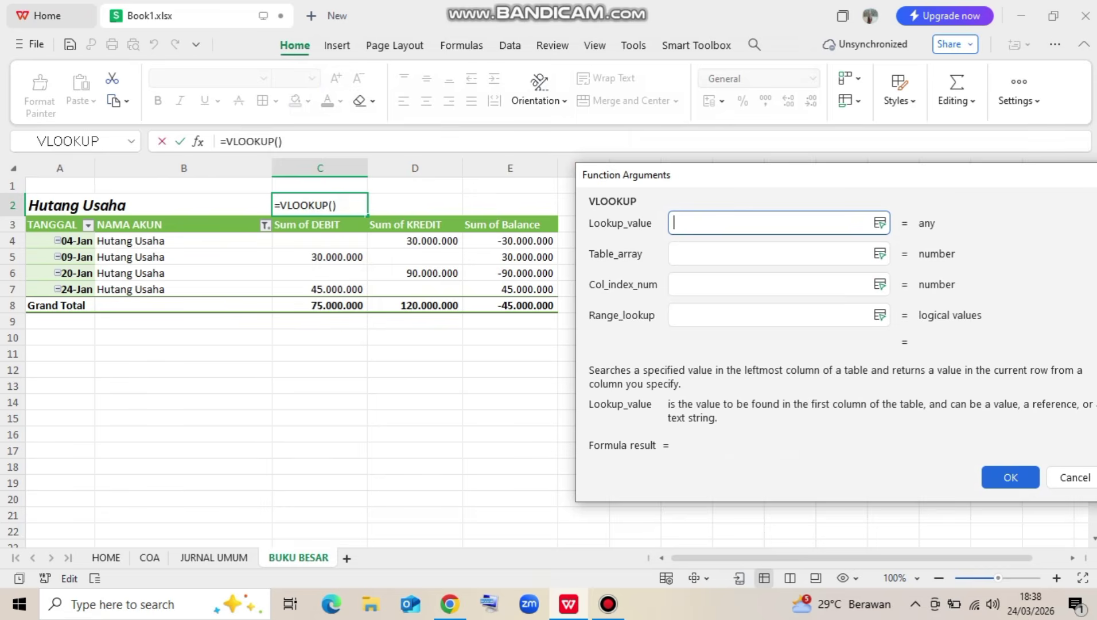
pyautogui.click(60, 206)
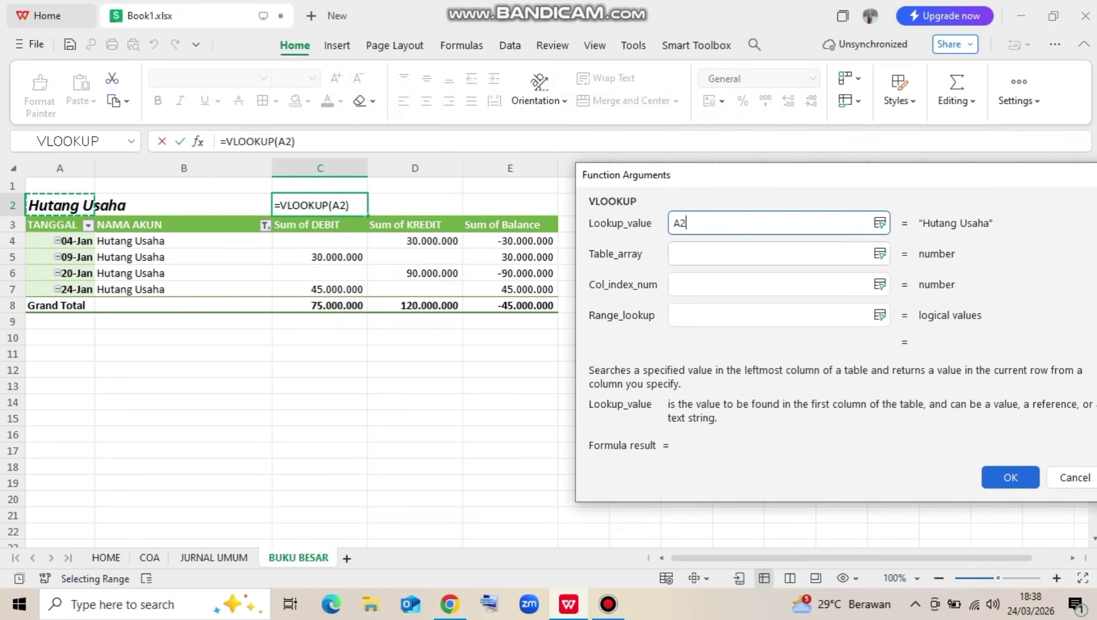
pyautogui.press('Tab')
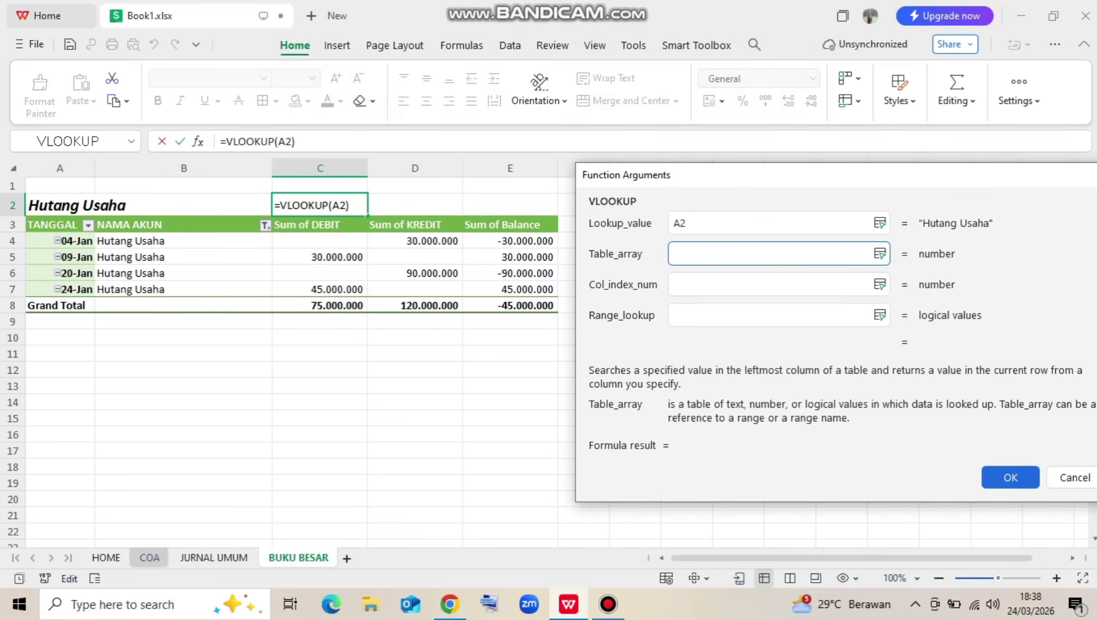
# Complete the VLOOKUP with COA!B2:C45 as table array, column index 2 and range lookup 0
pyautogui.click(149, 557)
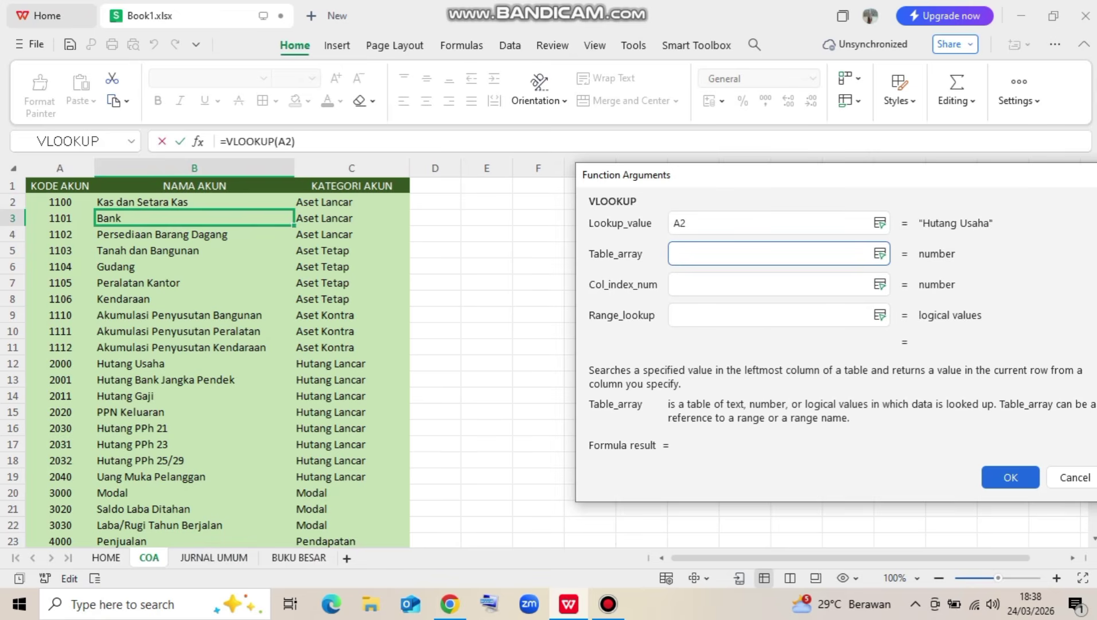
pyautogui.moveTo(115, 202); pyautogui.dragTo(408, 323)
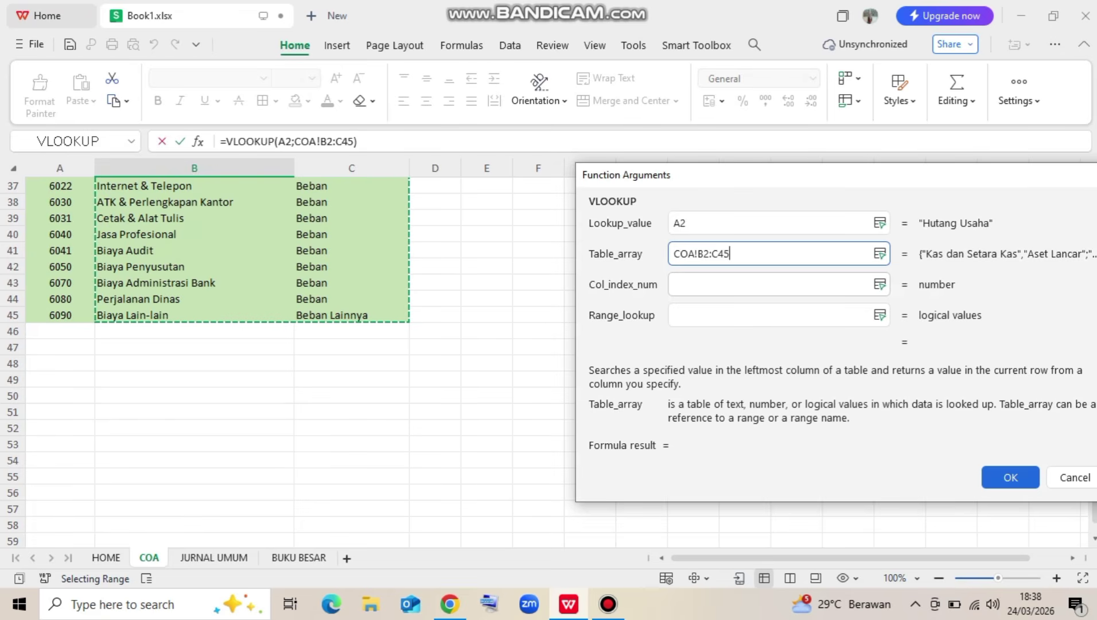
pyautogui.press('Tab')
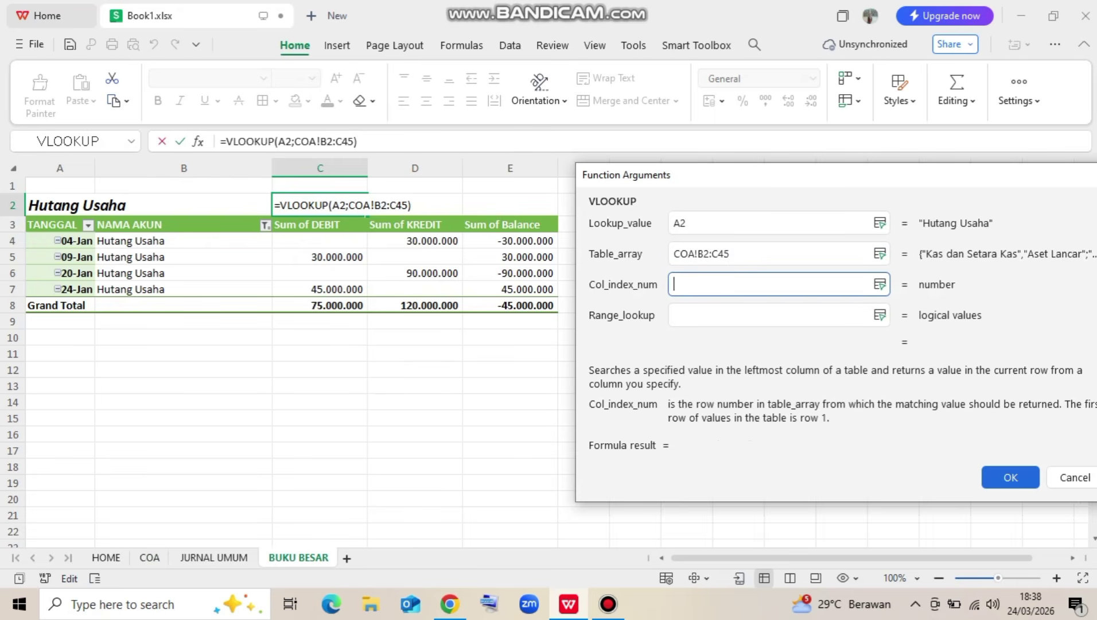
pyautogui.write('2')
pyautogui.press('Tab')
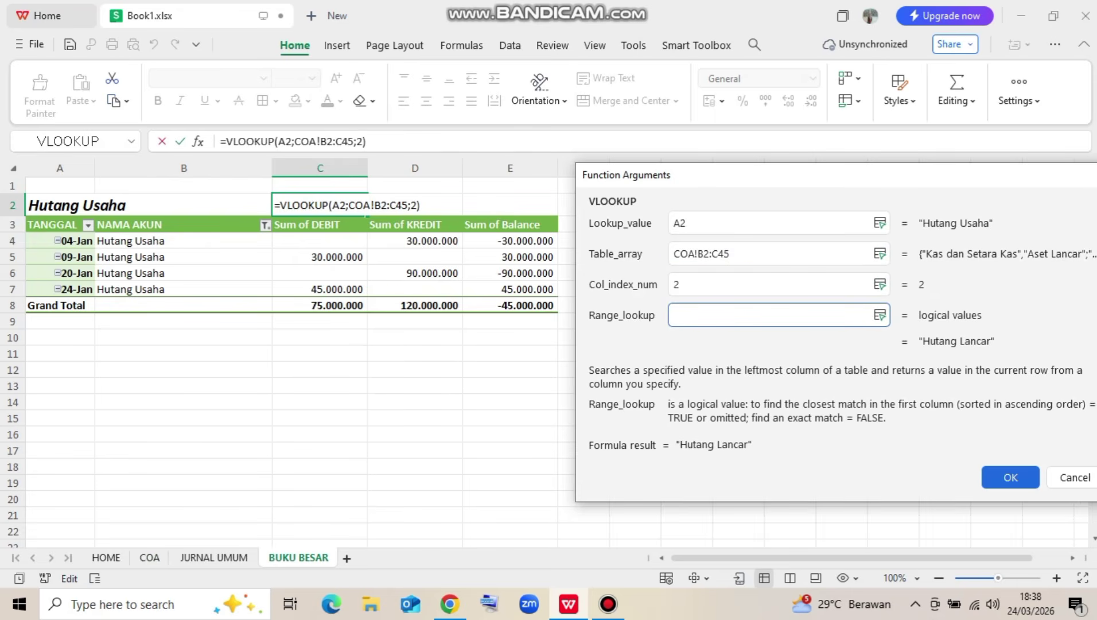
pyautogui.write('0')
pyautogui.press('Return')
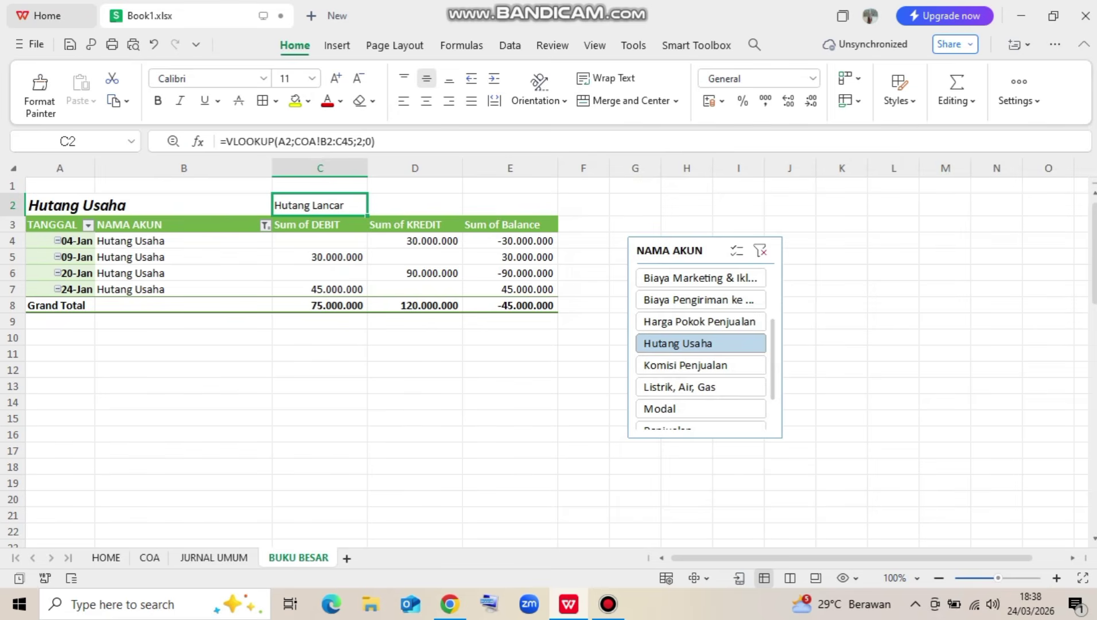
# Format the category in cell C2 as bold italic at font size 14
pyautogui.click(158, 100)
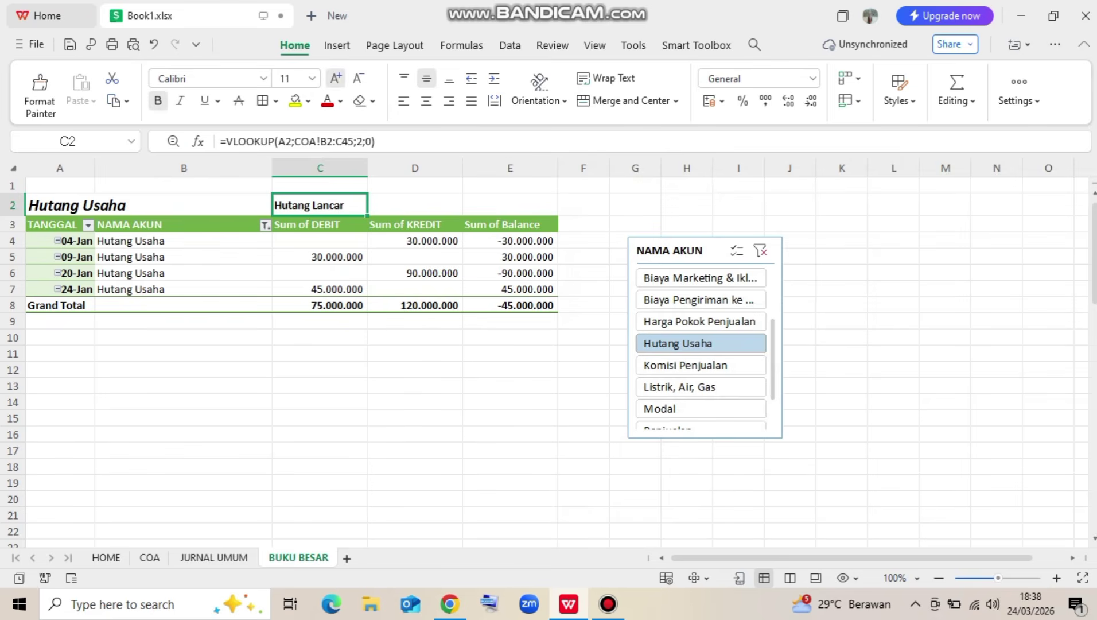
pyautogui.click(335, 78)
pyautogui.click(336, 78)
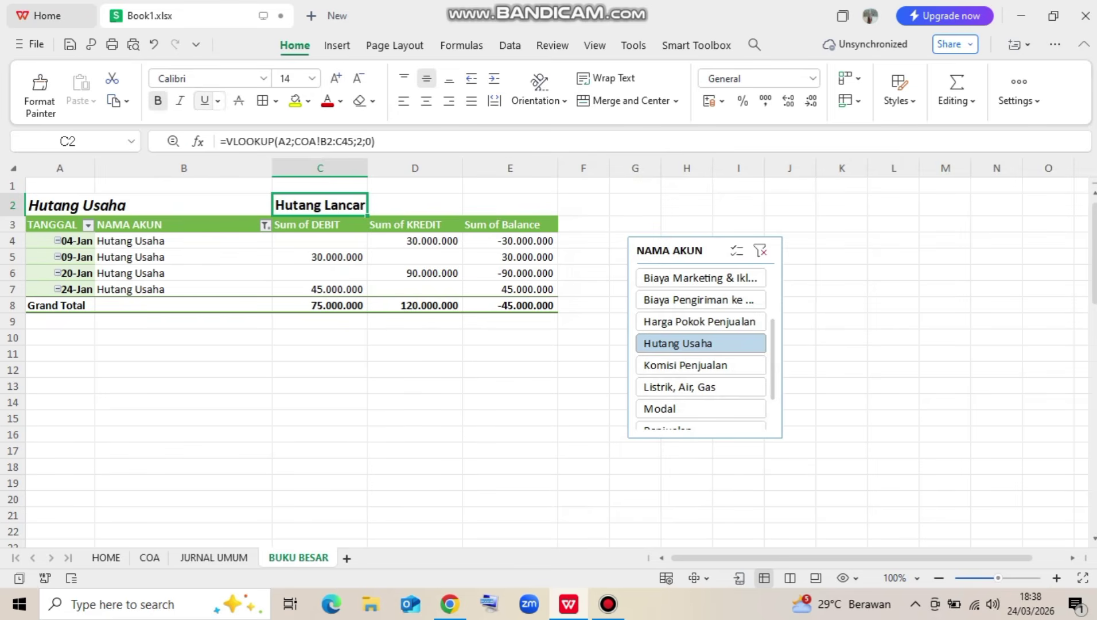
pyautogui.click(180, 101)
# Check the category in C2 by filtering the slicer to Biaya Marketing & Iklan, Harga Pokok Penjualan, Modal and Bank
pyautogui.click(700, 278)
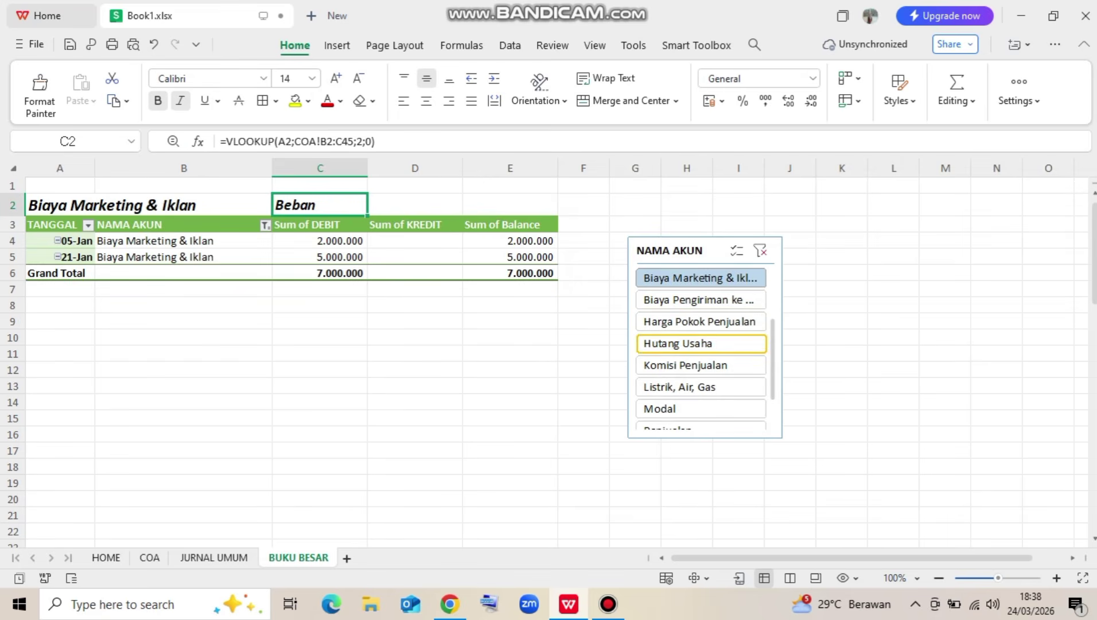
pyautogui.click(700, 321)
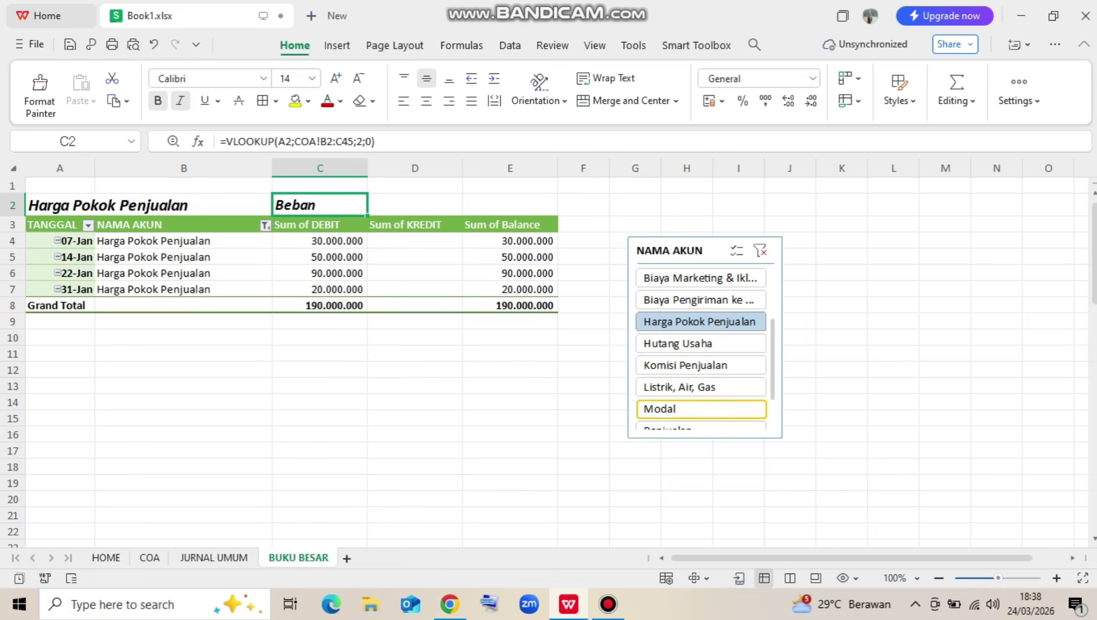
pyautogui.click(700, 409)
pyautogui.moveTo(772, 367); pyautogui.dragTo(773, 313)
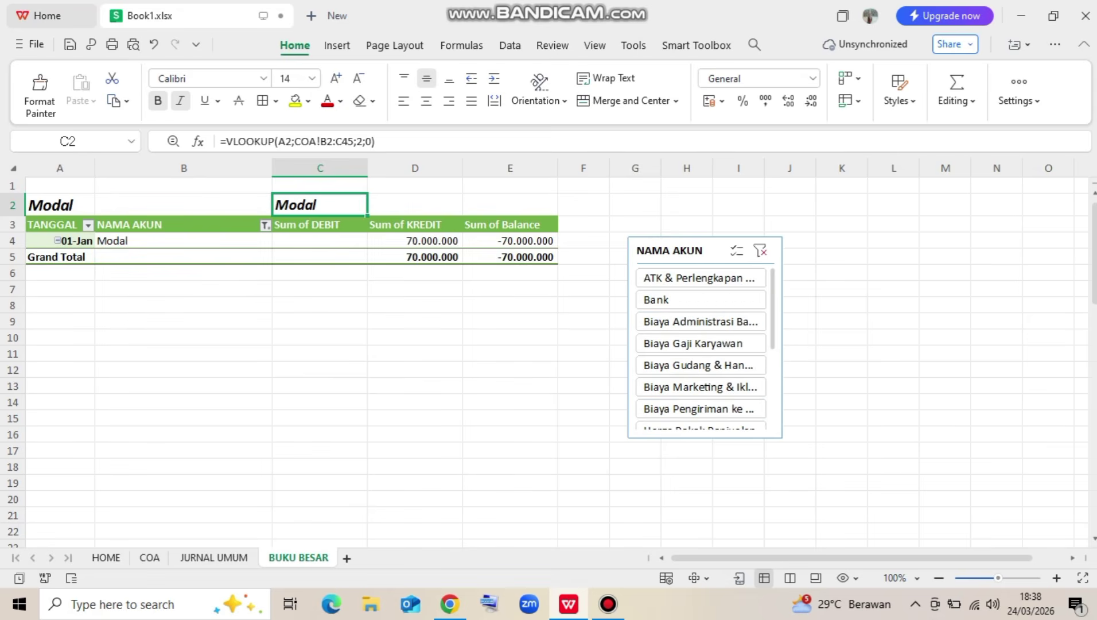
pyautogui.click(700, 299)
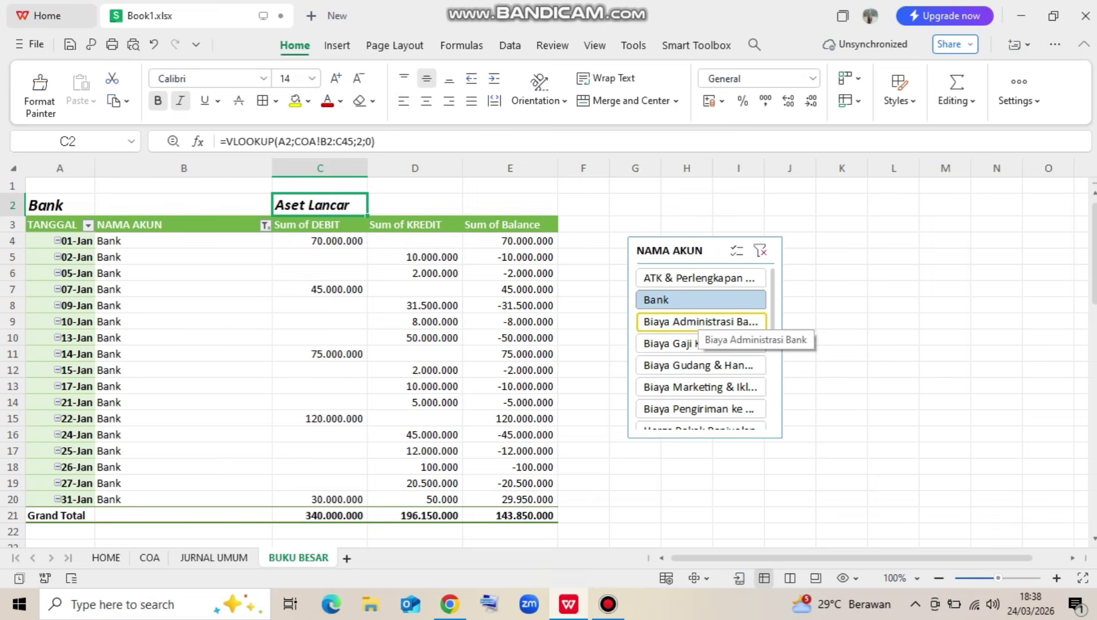
# Check Bank's category in the COA sheet's account list and return to the BUKU BESAR sheet
pyautogui.click(149, 557)
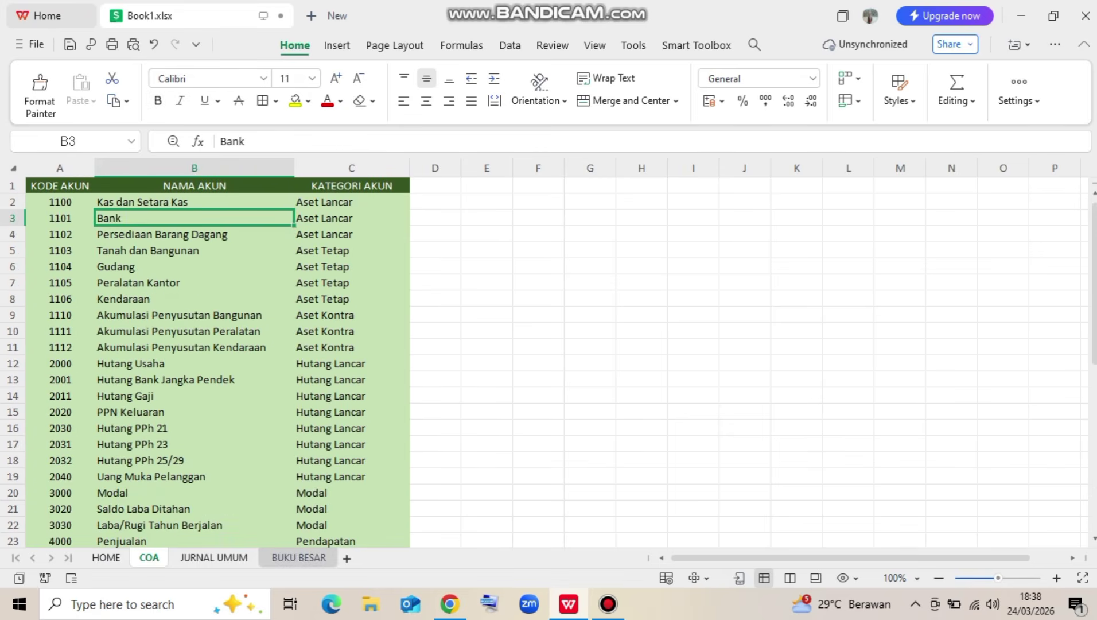
pyautogui.click(299, 557)
pyautogui.click(635, 483)
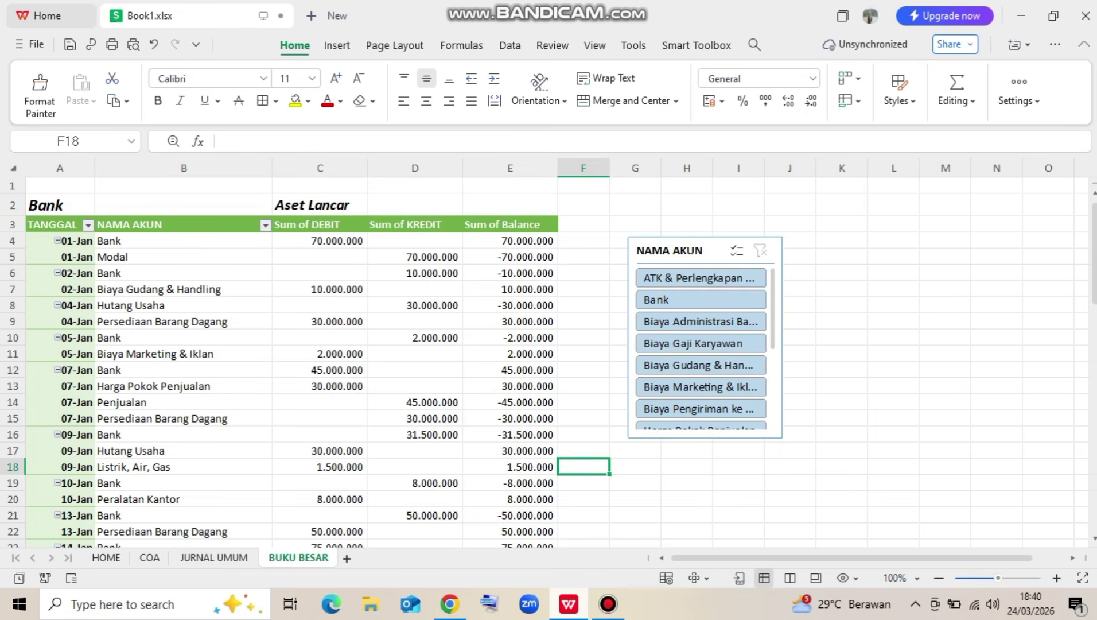
# Create a copy of the BUKU BESAR sheet and rename it NERACA SALDO
pyautogui.moveTo(568, 603)
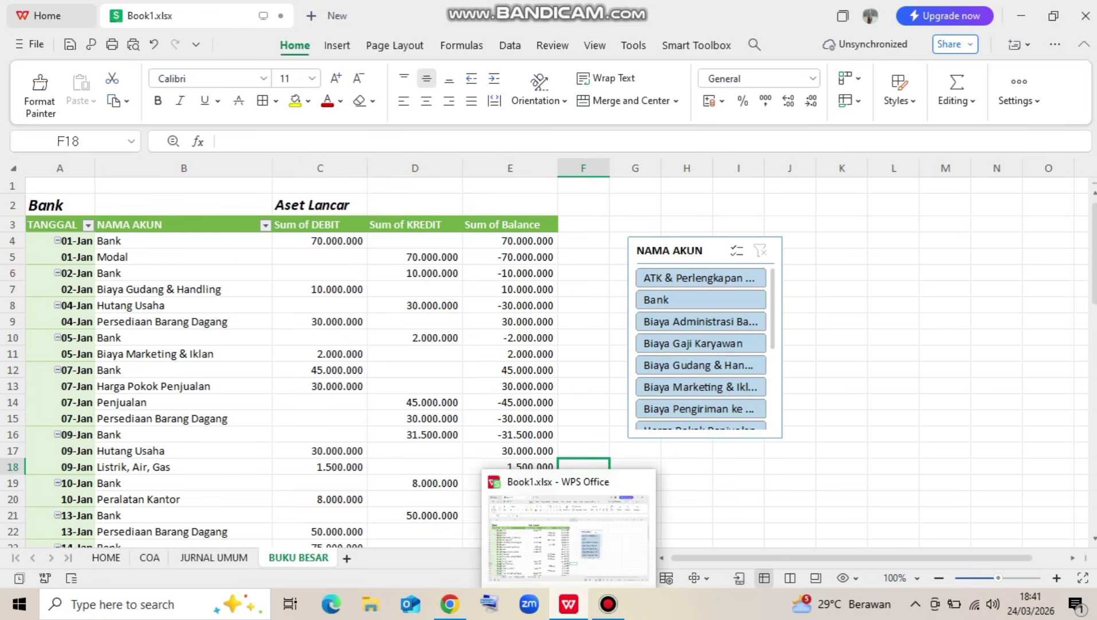
pyautogui.click(583, 402)
pyautogui.rightClick(298, 557)
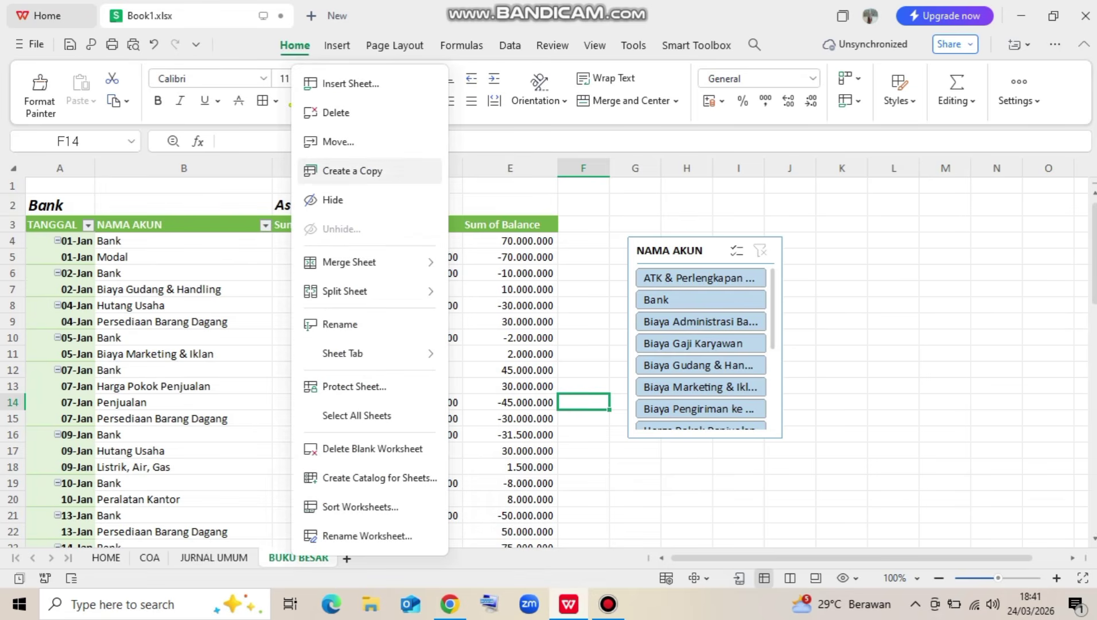
pyautogui.click(352, 170)
pyautogui.doubleClick(384, 557)
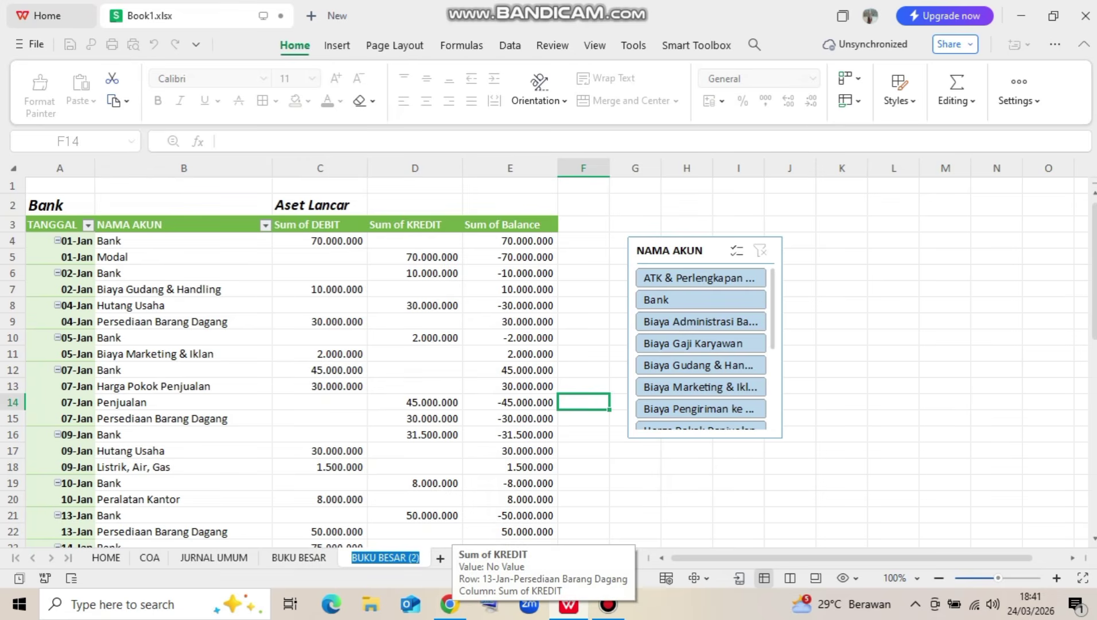
pyautogui.write('NERACA SALDO')
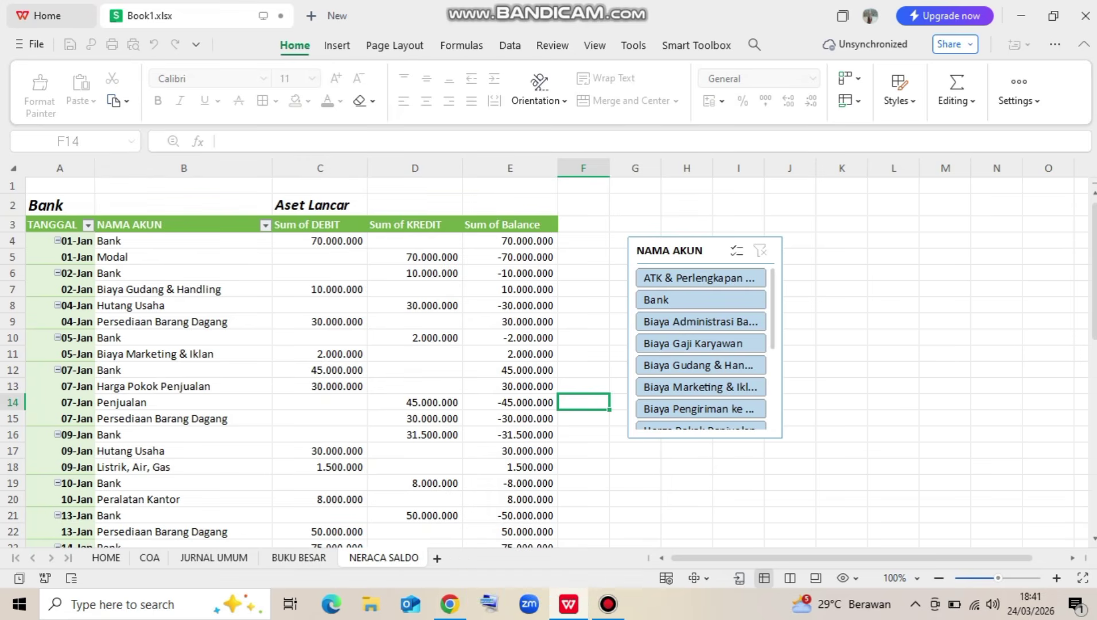
pyautogui.click(584, 321)
# Examine the copied PivotTable on the NERACA SALDO sheet down to its Grand Total row
pyautogui.scroll(-3, 584, 321)
pyautogui.scroll(-7, 583, 321)
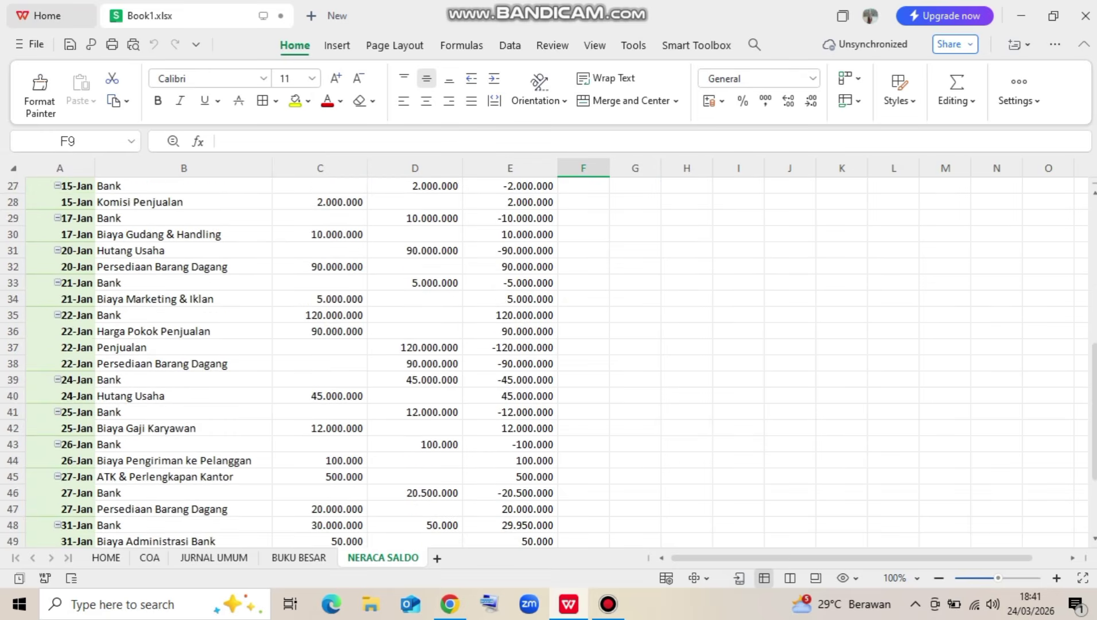
pyautogui.scroll(-5, 584, 321)
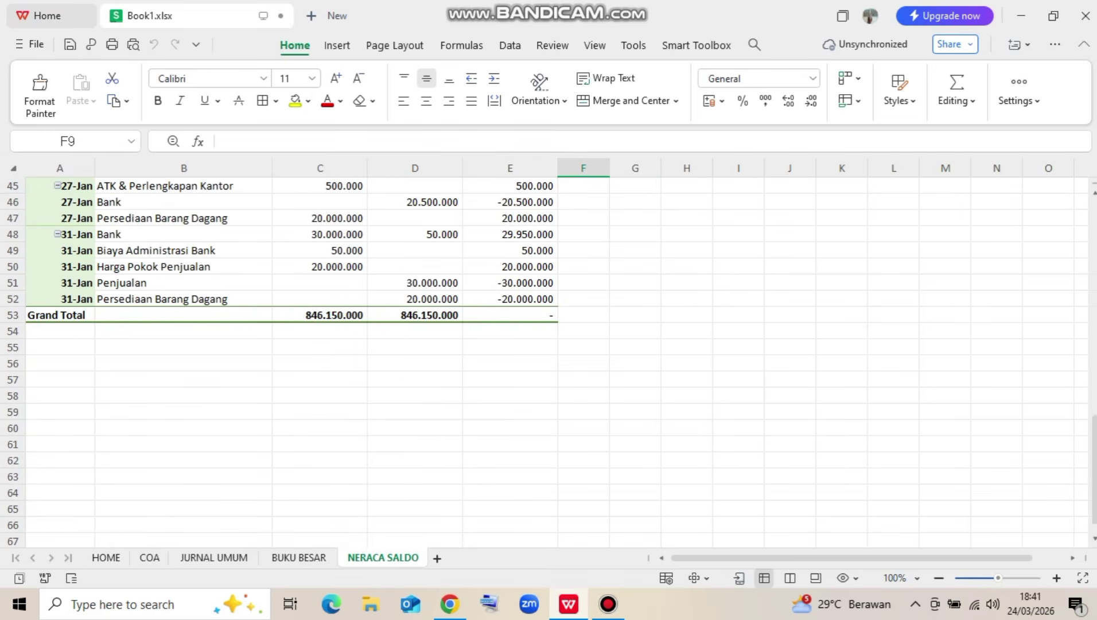
# Delete the NAMA AKUN slicer and clear the account title and category cells A2:C2 on the NERACA SALDO sheet
pyautogui.scroll(15, 584, 322)
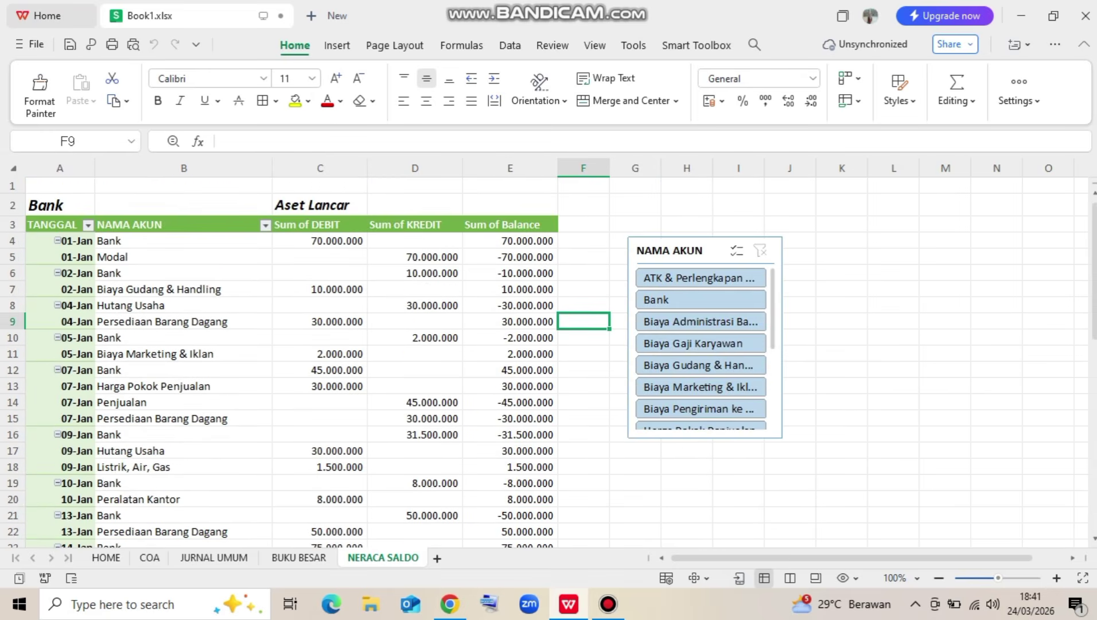
pyautogui.click(677, 251)
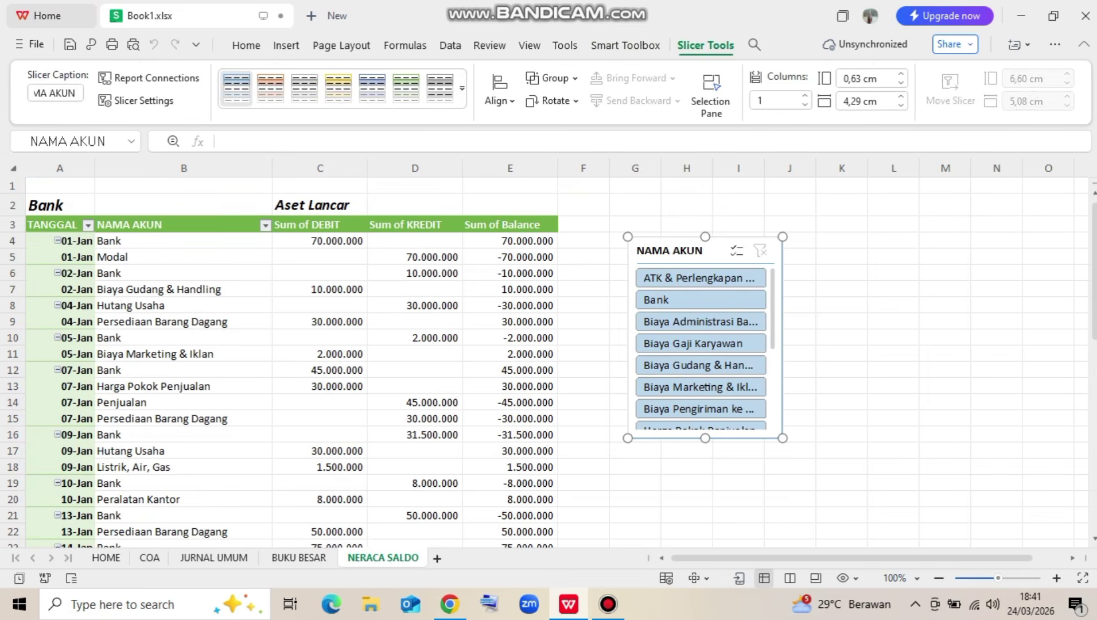
pyautogui.press('Delete')
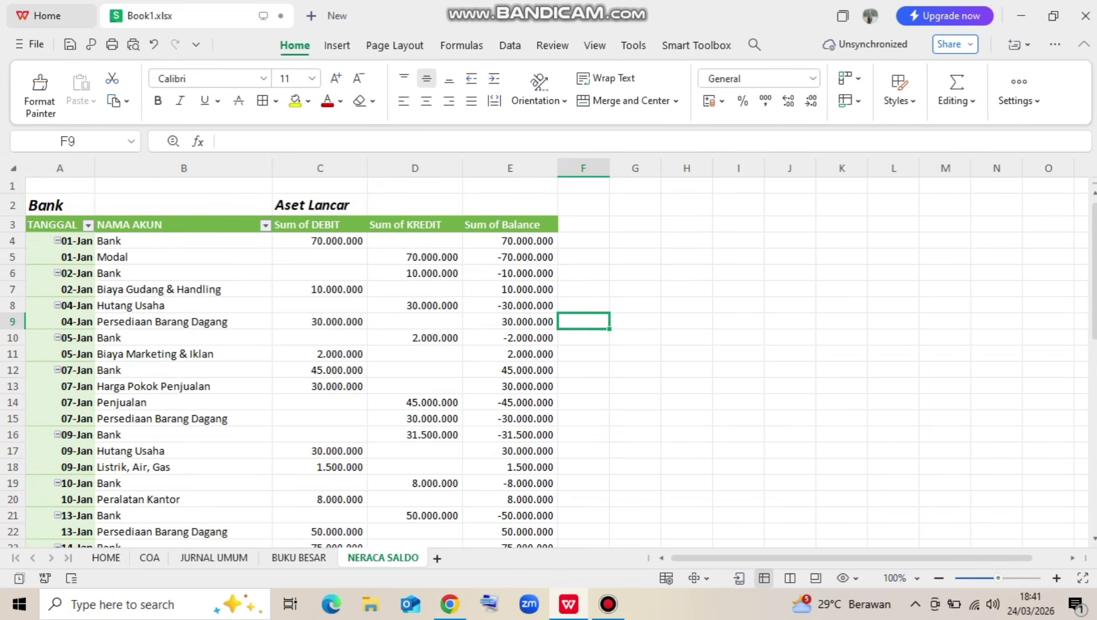
pyautogui.moveTo(59, 205); pyautogui.dragTo(320, 205)
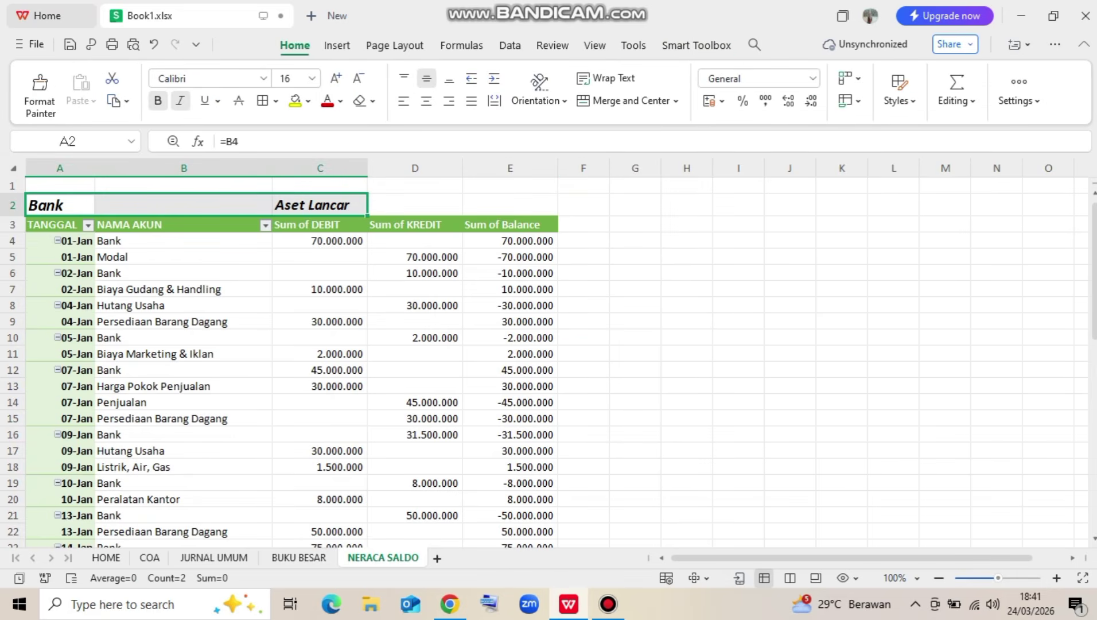
pyautogui.press('Delete')
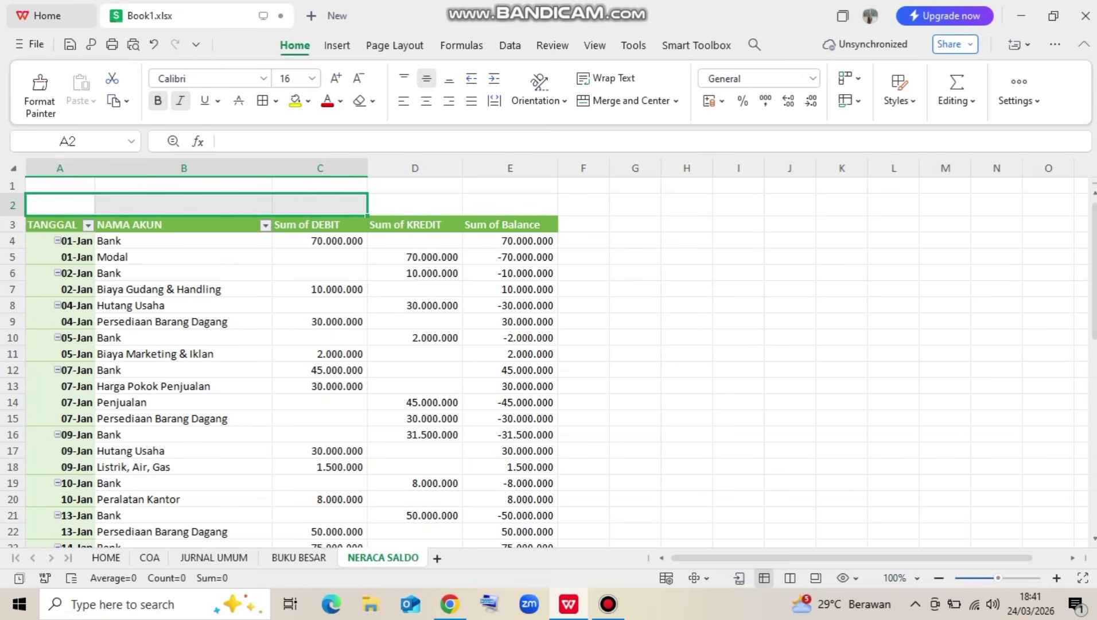
# Remove the TANGGAL field from the PivotTable rows and make columns B to D equally narrow
pyautogui.click(415, 337)
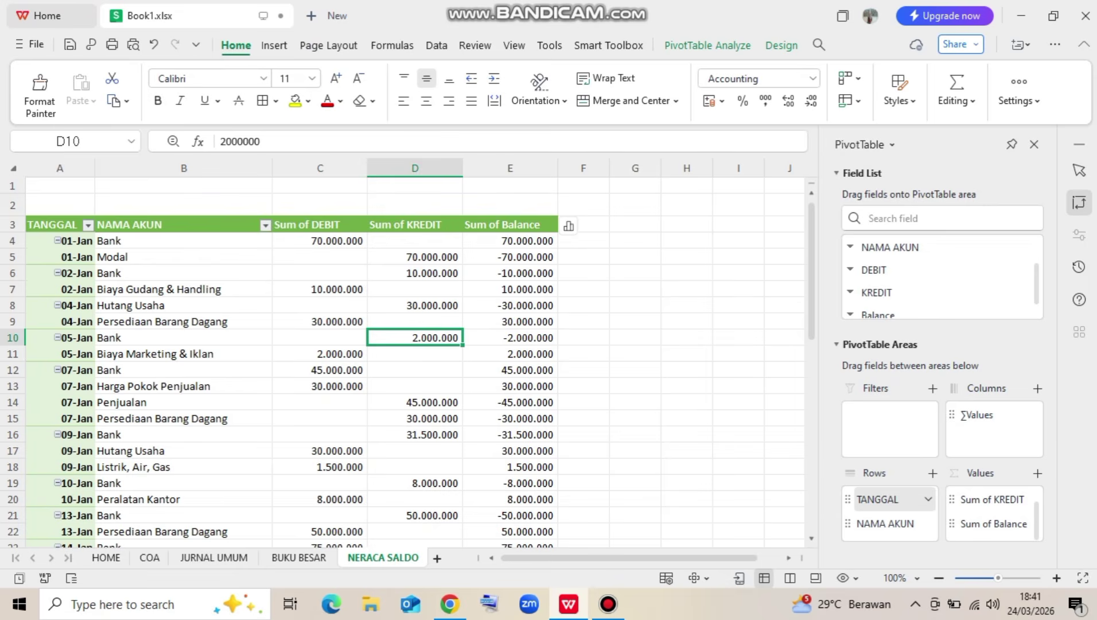
pyautogui.moveTo(878, 498); pyautogui.dragTo(694, 490)
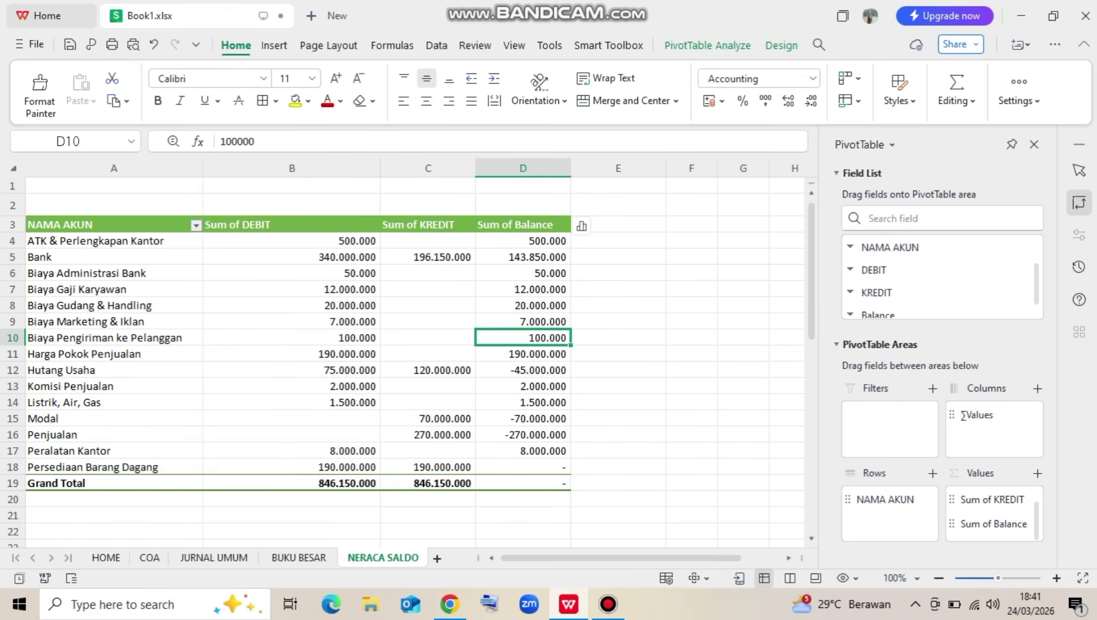
pyautogui.click(114, 289)
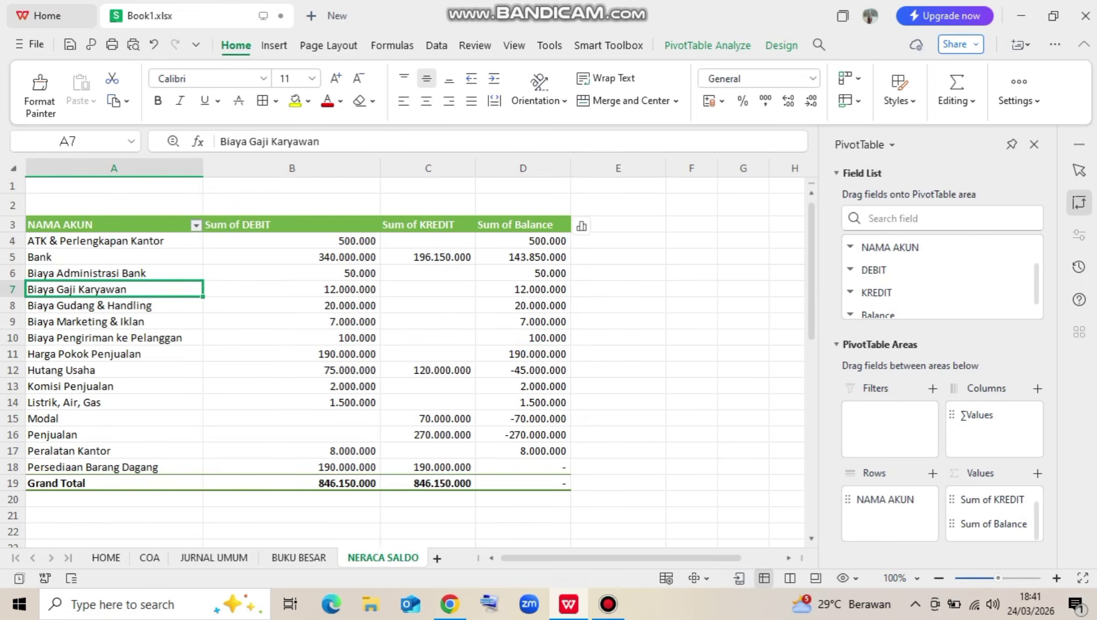
pyautogui.moveTo(114, 224); pyautogui.dragTo(522, 467)
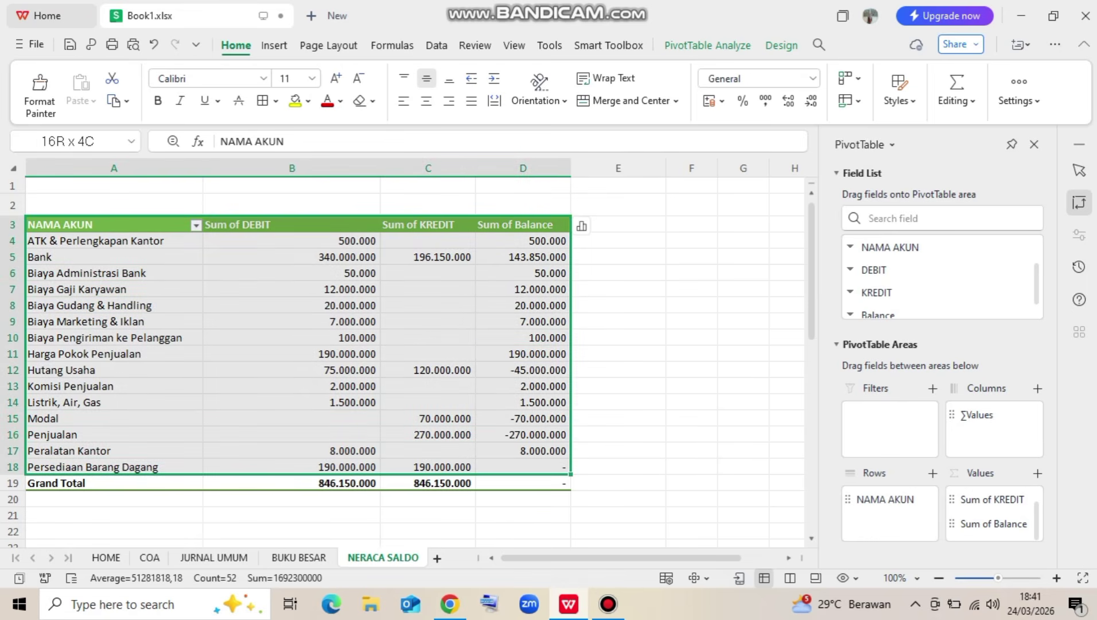
pyautogui.moveTo(292, 168); pyautogui.dragTo(573, 169)
pyautogui.click(543, 467)
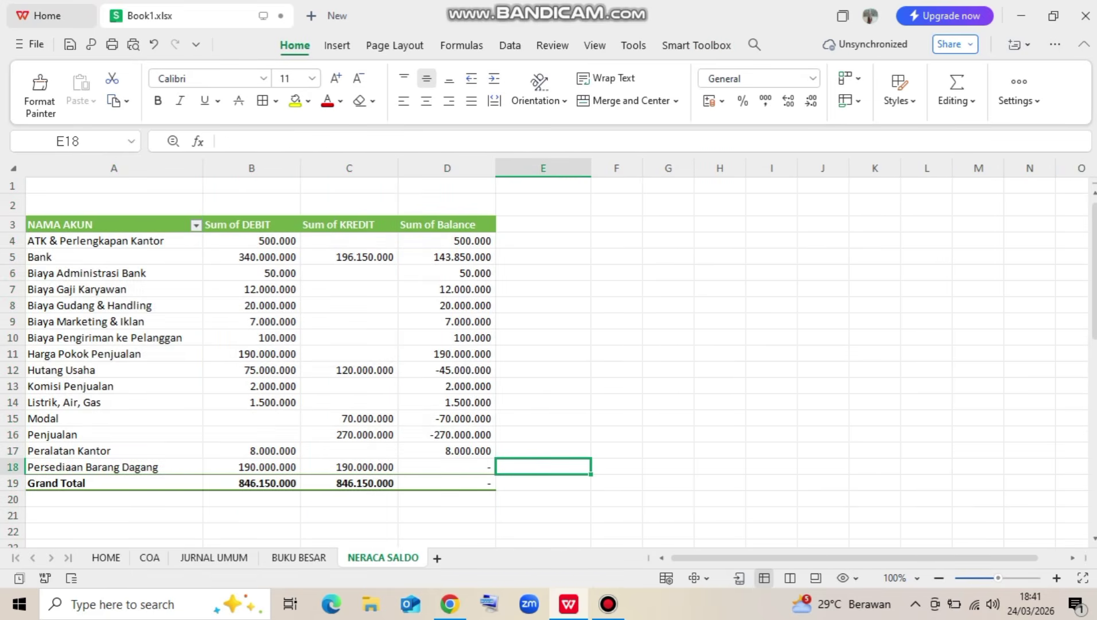
# Enter the title NERACA SALDO in cell A2 above the PivotTable
pyautogui.click(114, 205)
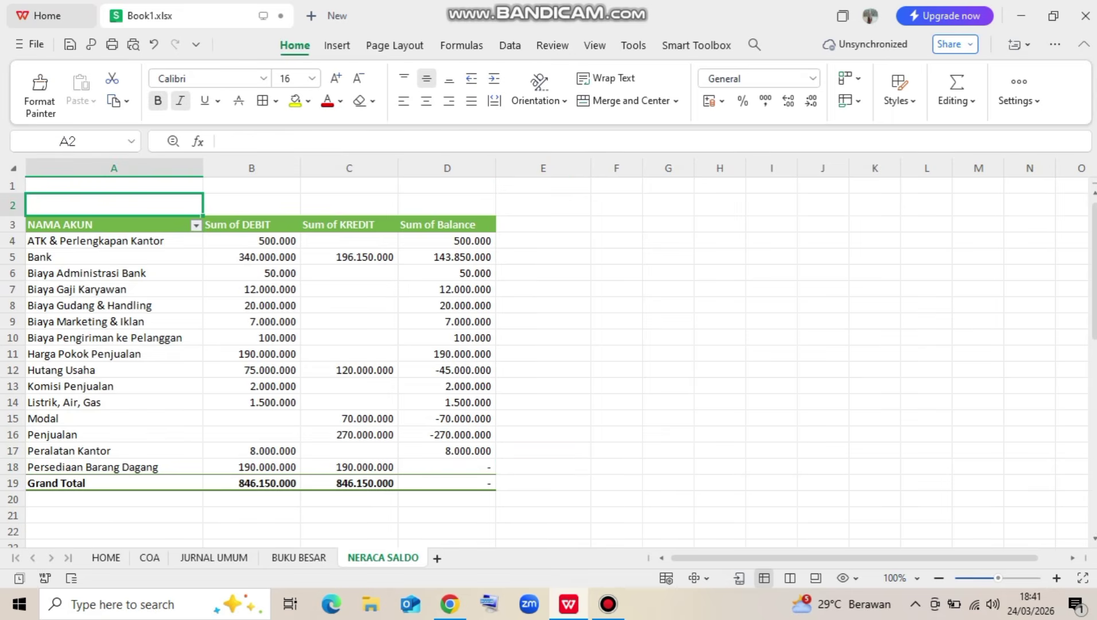
pyautogui.write('NERACA SALDO')
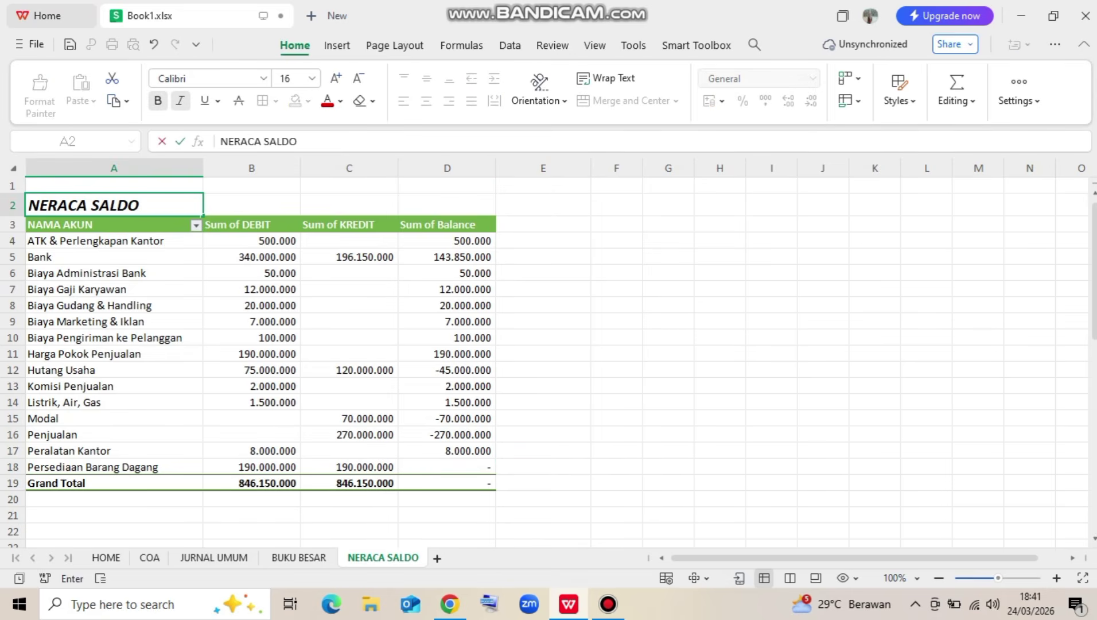
pyautogui.press('Return')
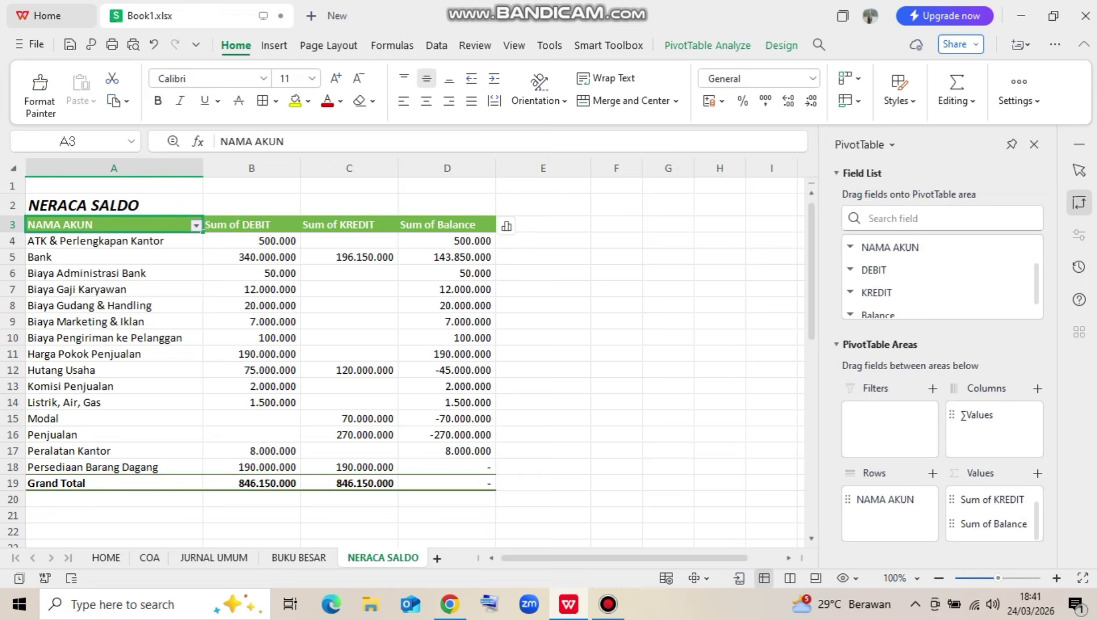
# Widen the empty columns F and G equally beside the PivotTable
pyautogui.click(616, 168)
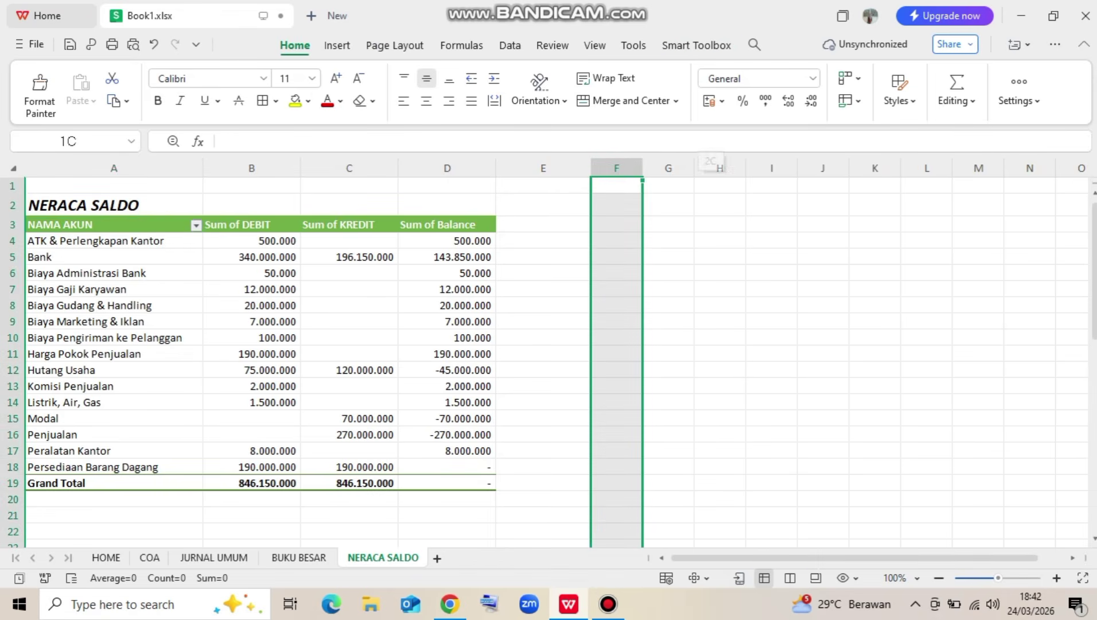
pyautogui.moveTo(683, 168); pyautogui.dragTo(737, 167)
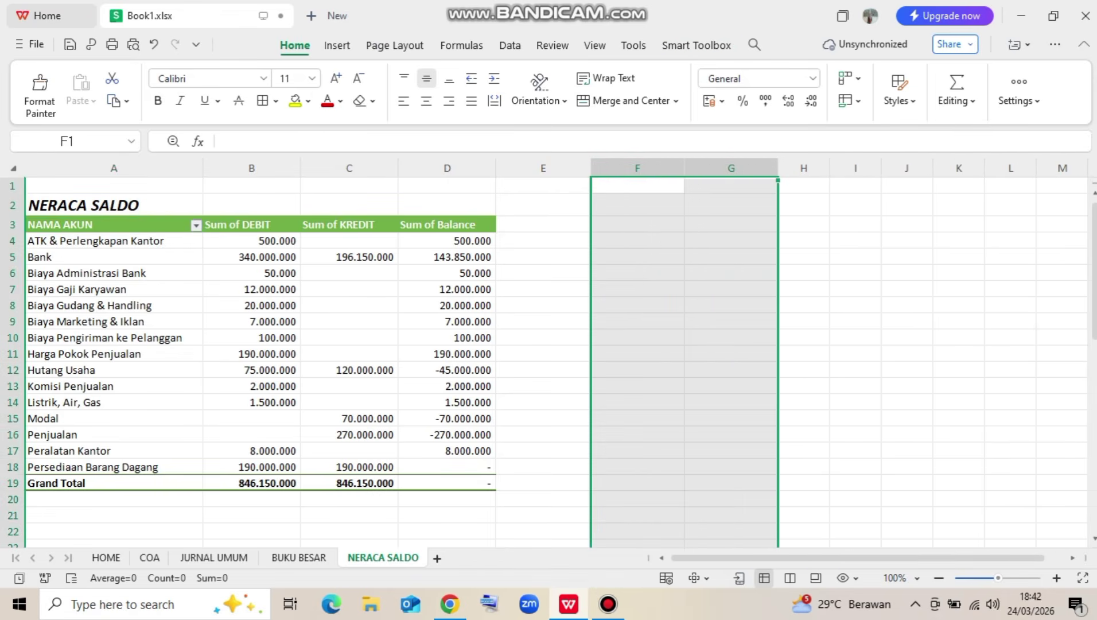
pyautogui.click(638, 240)
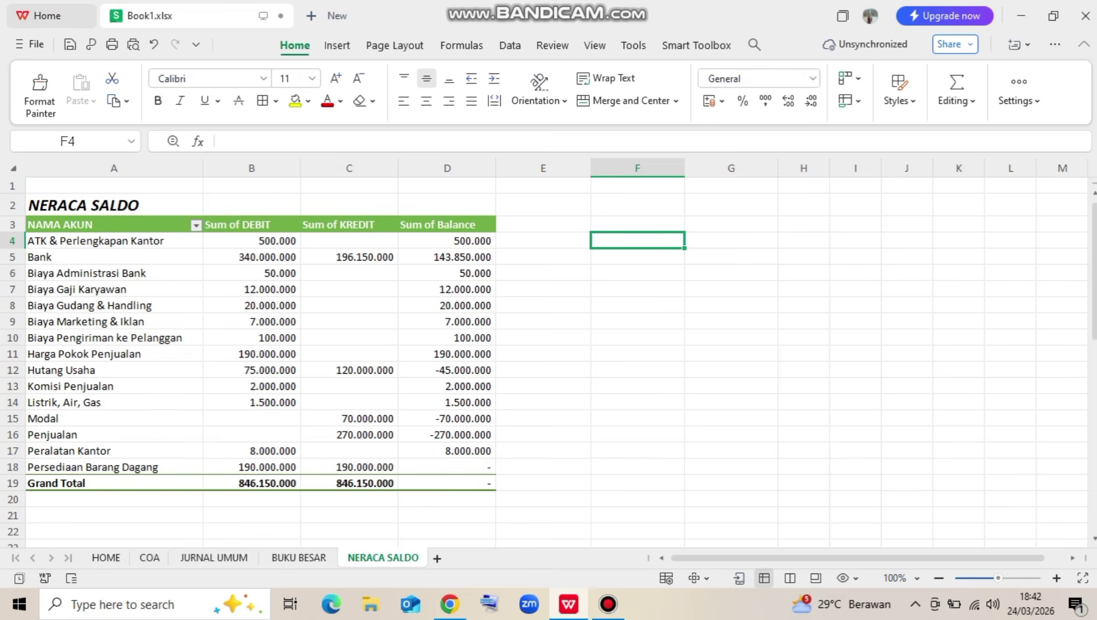
# Start a VLOOKUP function in cell F4, beside the first account row, with its arguments dialog moved clear of the table
pyautogui.moveTo(86, 240); pyautogui.dragTo(86, 467)
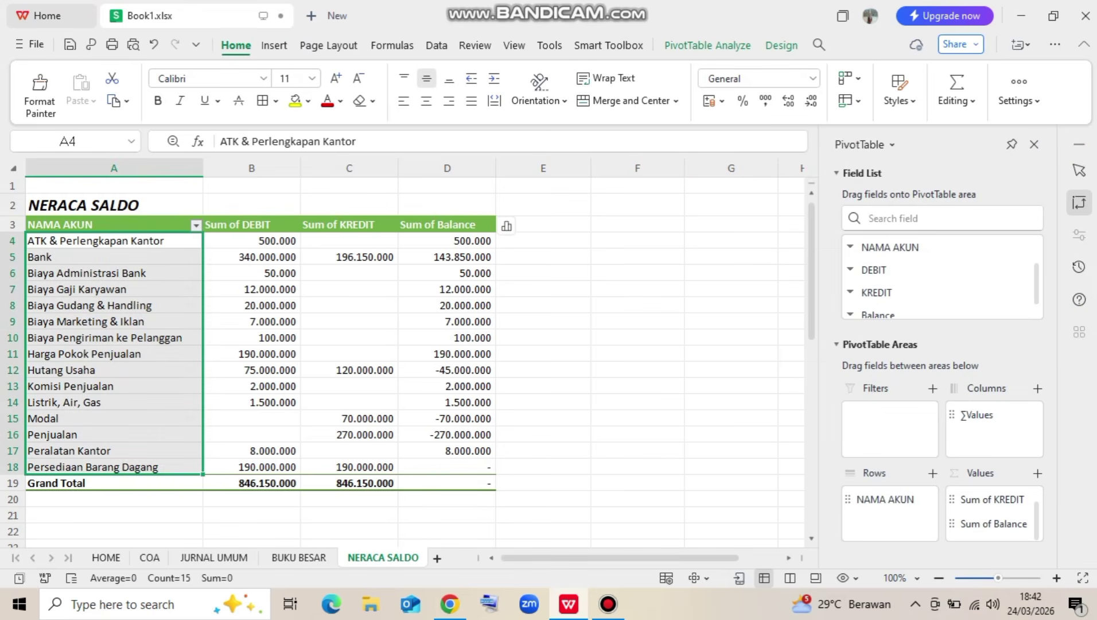
pyautogui.click(638, 241)
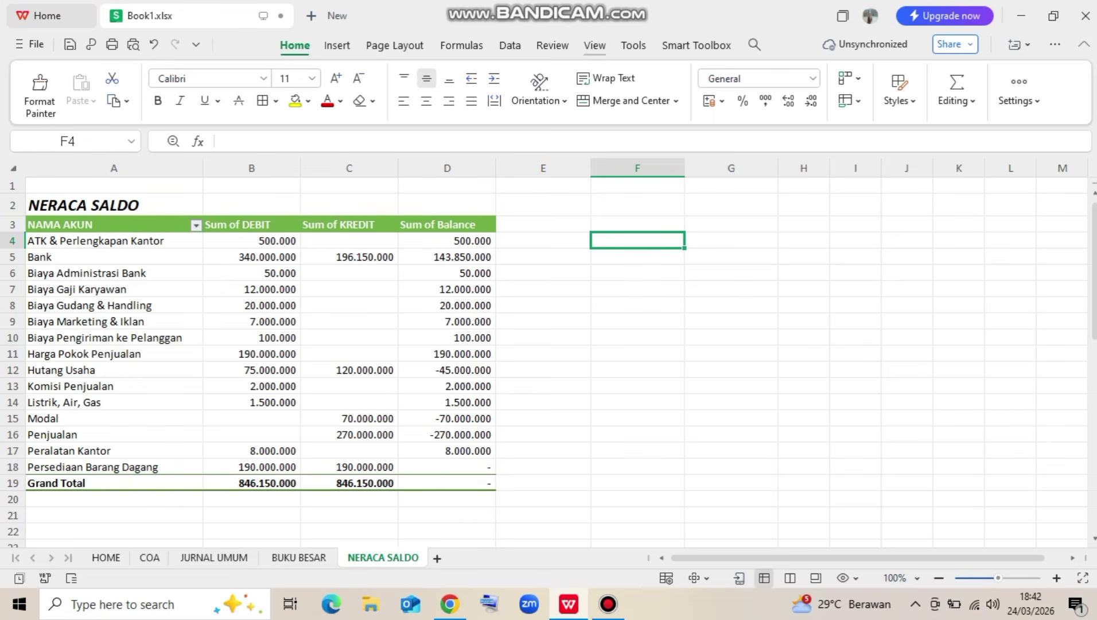
pyautogui.click(956, 92)
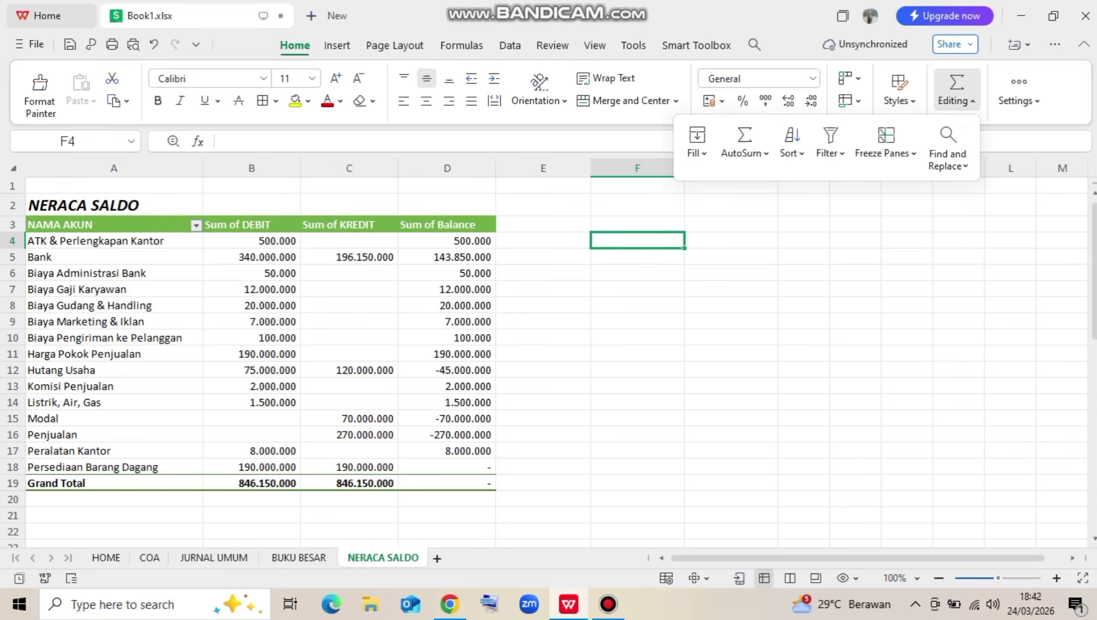
pyautogui.click(745, 144)
pyautogui.click(786, 335)
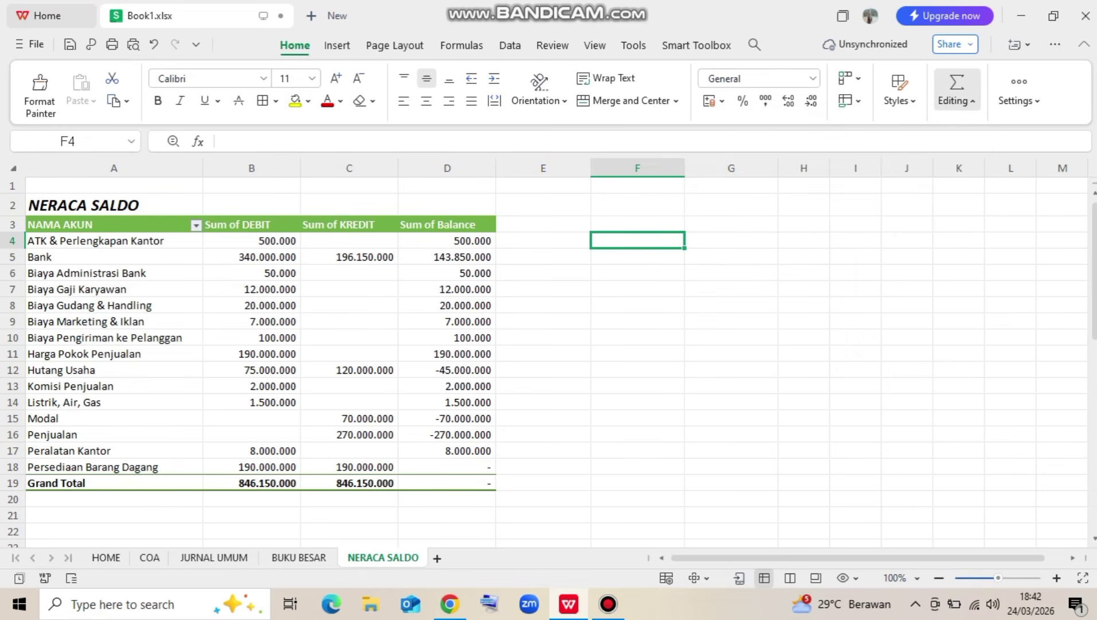
pyautogui.doubleClick(459, 234)
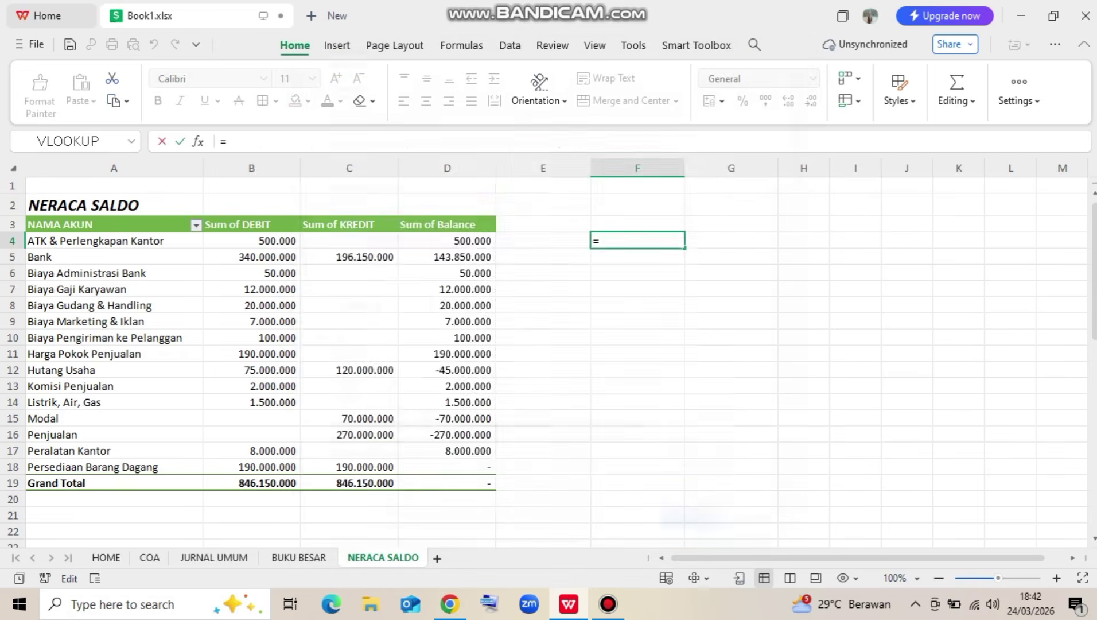
pyautogui.moveTo(358, 141); pyautogui.dragTo(803, 274)
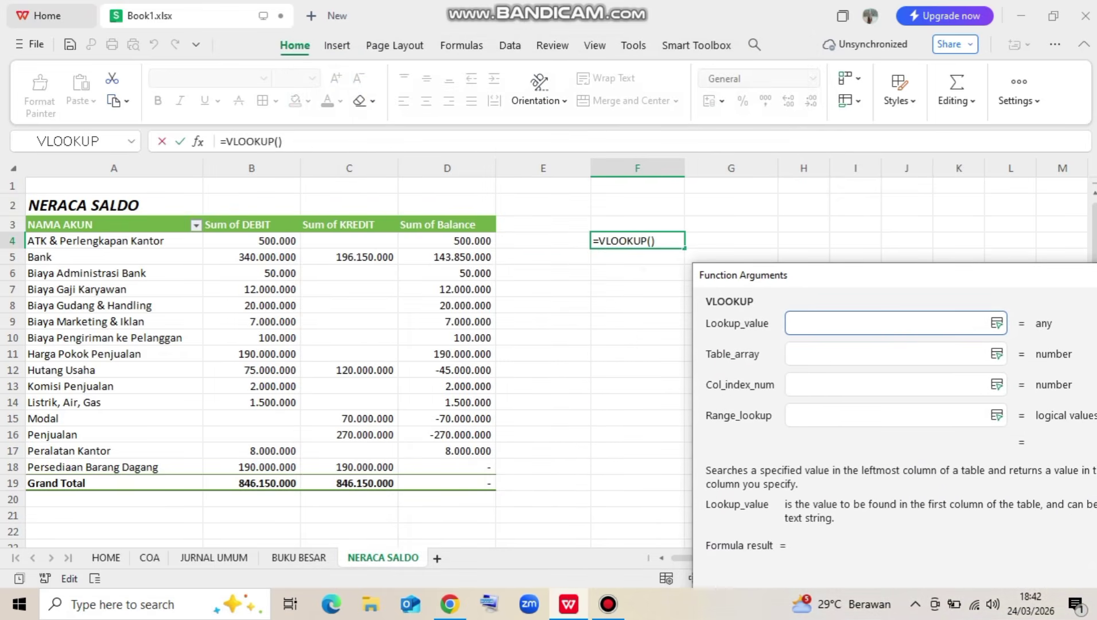
# Complete the VLOOKUP in F4 with lookup value A4, table COA!B2:C45, column 2 and range lookup 0, and fill it down to F18
pyautogui.click(114, 240)
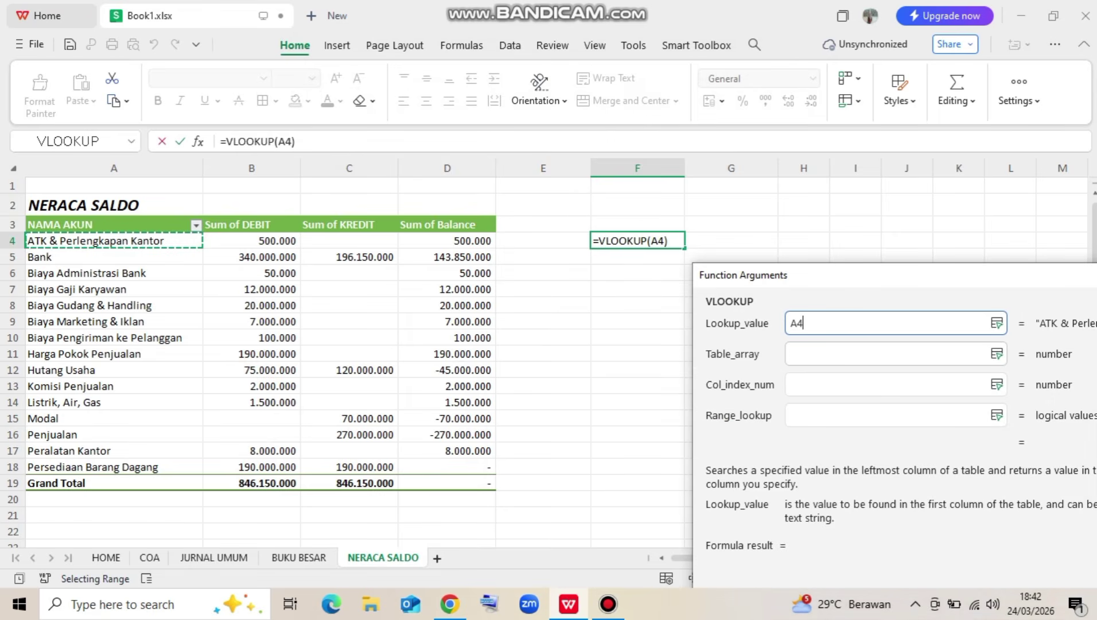
pyautogui.click(860, 353)
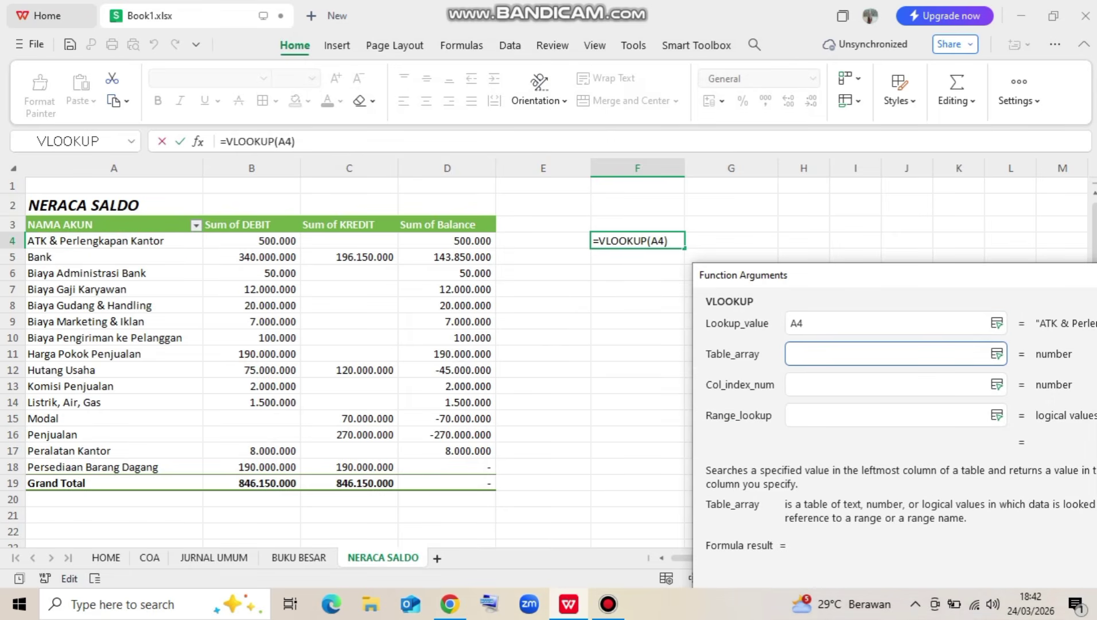
pyautogui.click(150, 557)
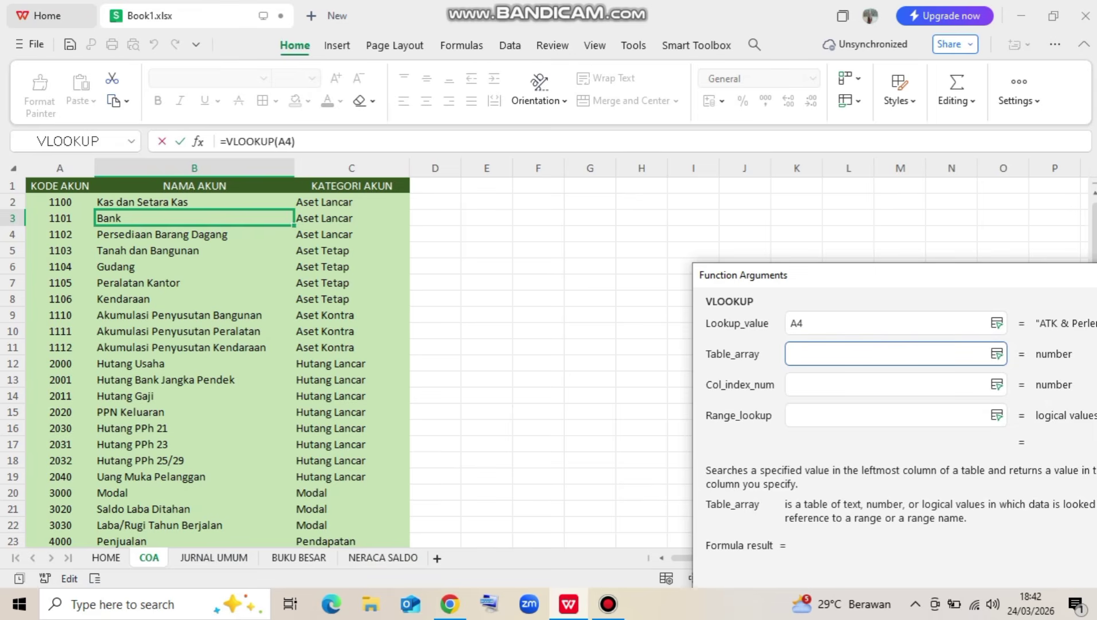
pyautogui.moveTo(172, 201); pyautogui.dragTo(402, 466)
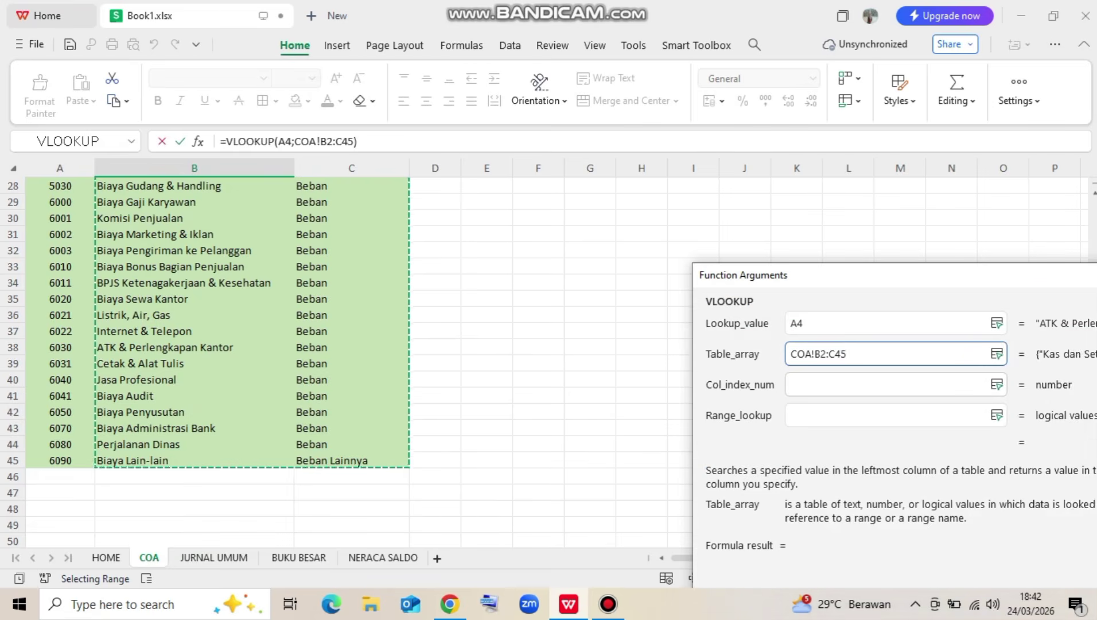
pyautogui.click(886, 385)
pyautogui.write('2')
pyautogui.press('Tab')
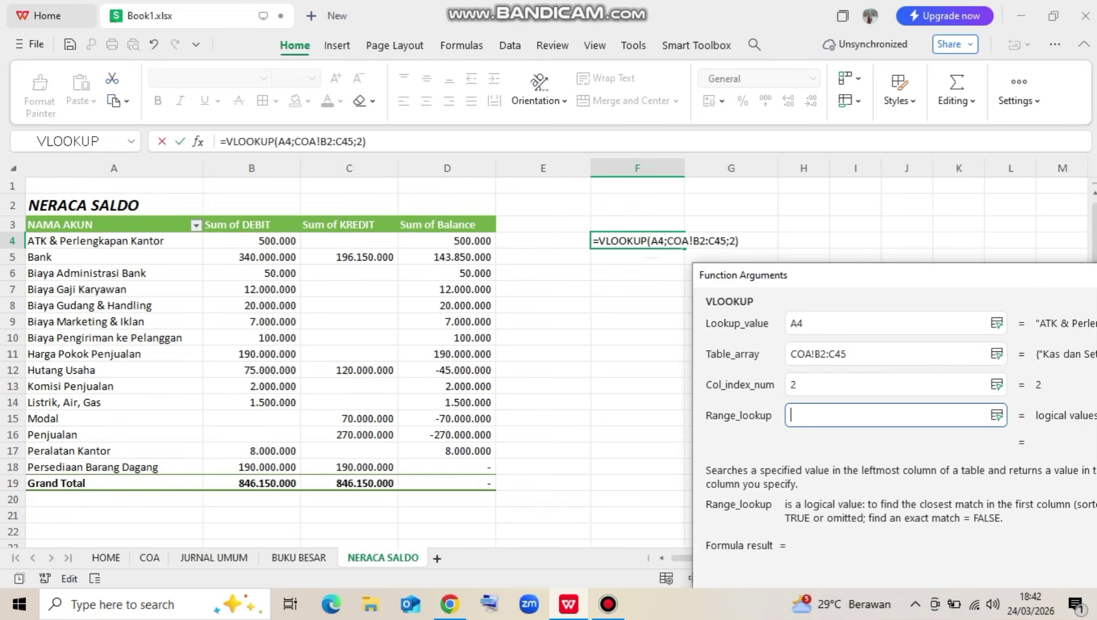
pyautogui.write('0')
pyautogui.moveTo(905, 281); pyautogui.dragTo(757, 235)
pyautogui.click(978, 526)
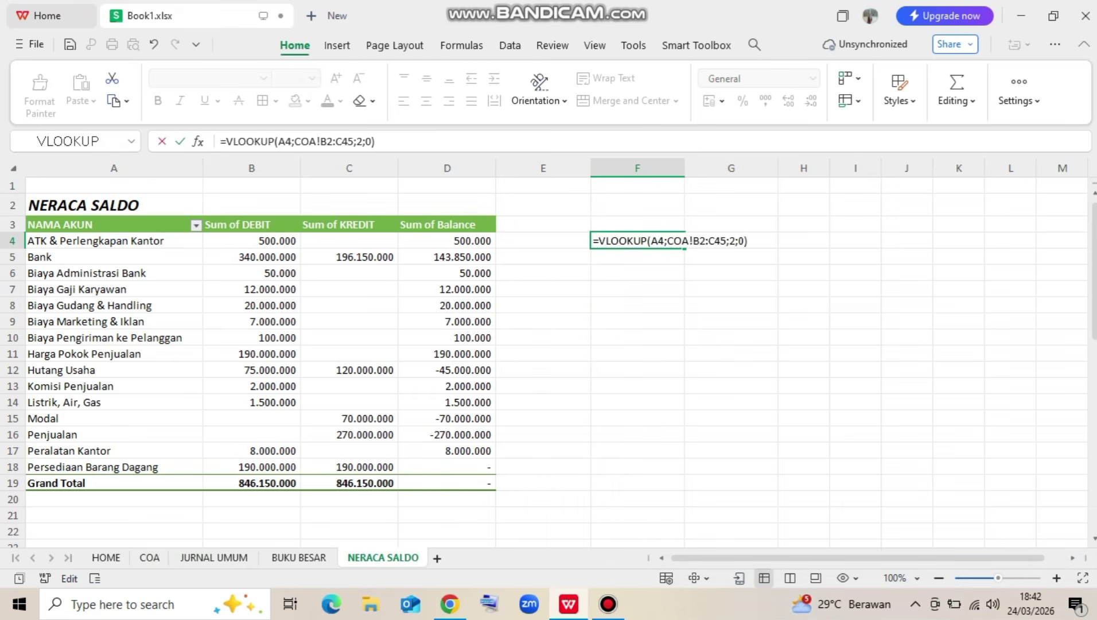
pyautogui.moveTo(684, 248); pyautogui.dragTo(684, 468)
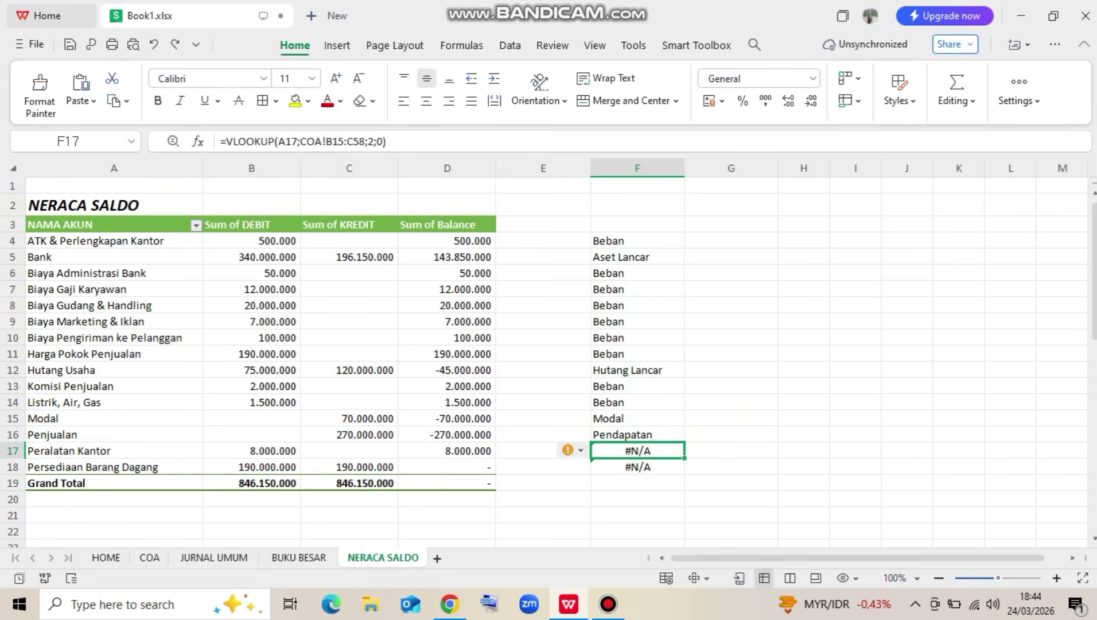
# Change the table array of the VLOOKUP in F17 to COA!B2:C45 and copy the corrected formula to F18
pyautogui.click(956, 90)
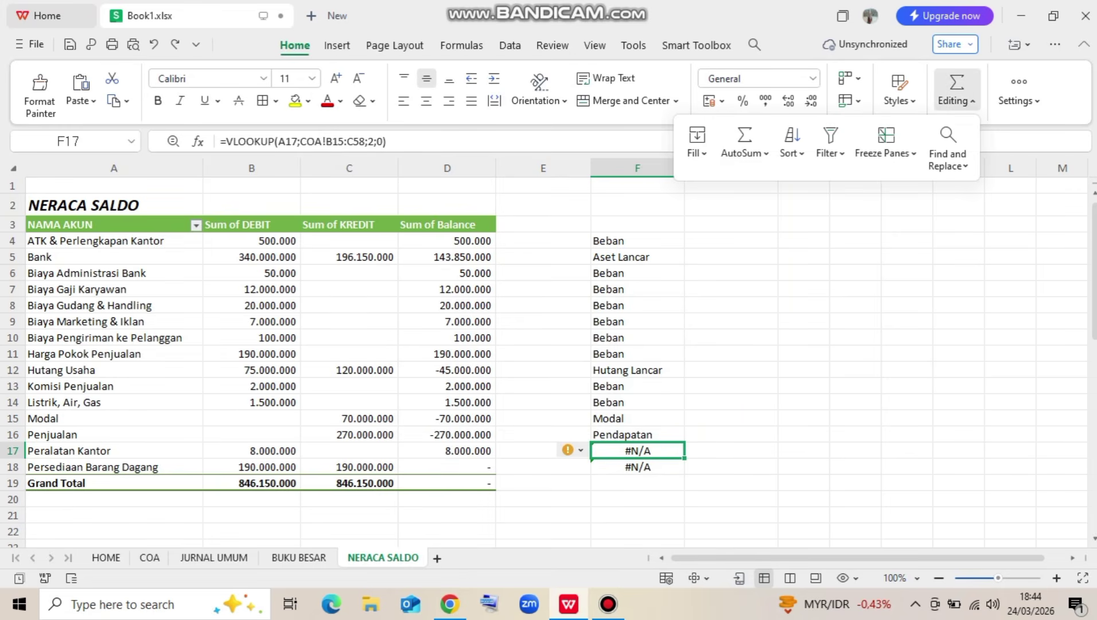
pyautogui.click(744, 145)
pyautogui.click(782, 337)
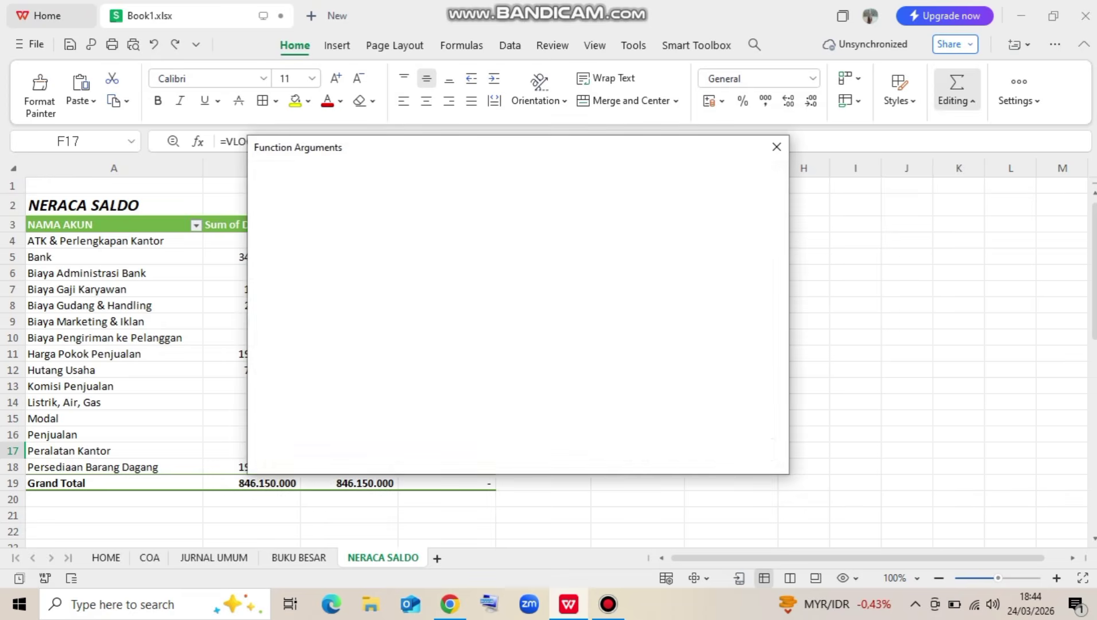
pyautogui.moveTo(390, 148); pyautogui.dragTo(855, 209)
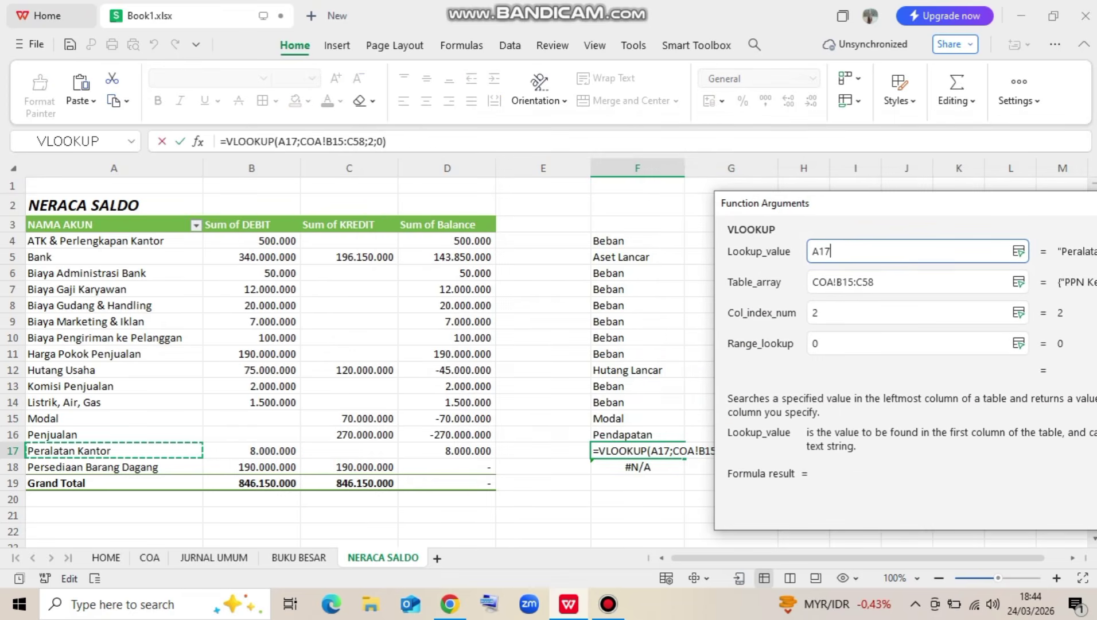
pyautogui.click(883, 282)
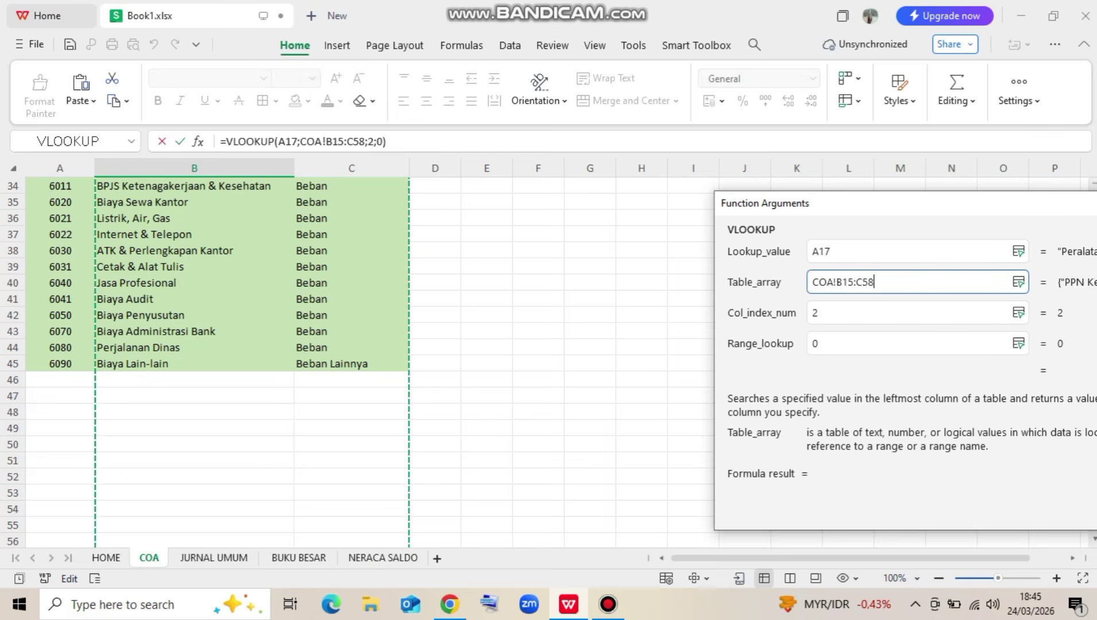
pyautogui.scroll(11, 218, 361)
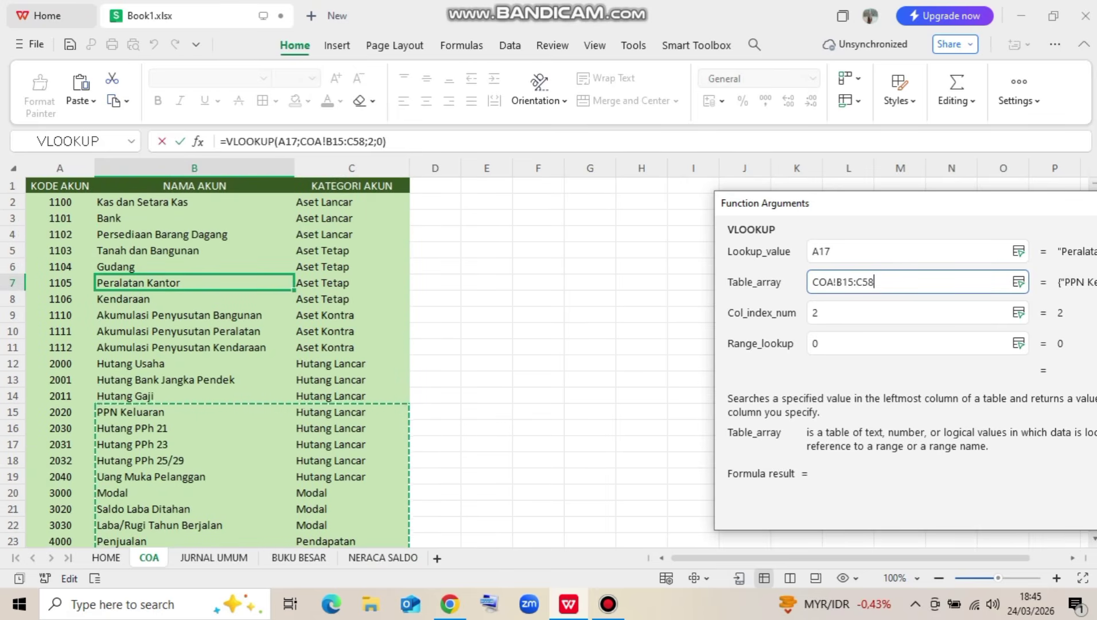
pyautogui.moveTo(875, 282); pyautogui.dragTo(811, 281)
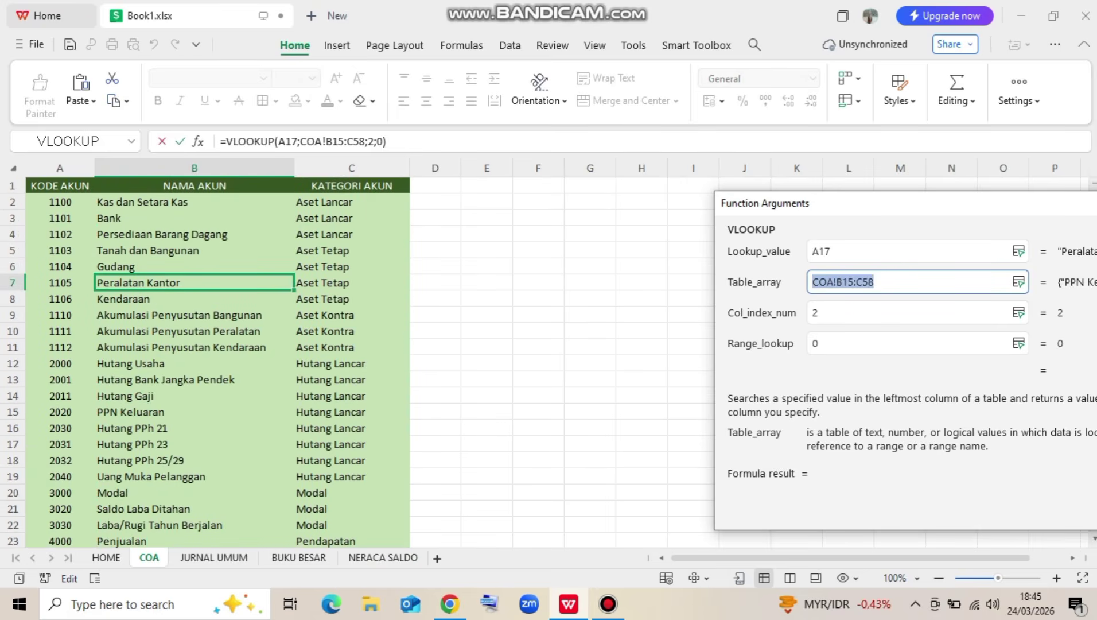
pyautogui.press('BackSpace')
pyautogui.moveTo(194, 202); pyautogui.dragTo(408, 413)
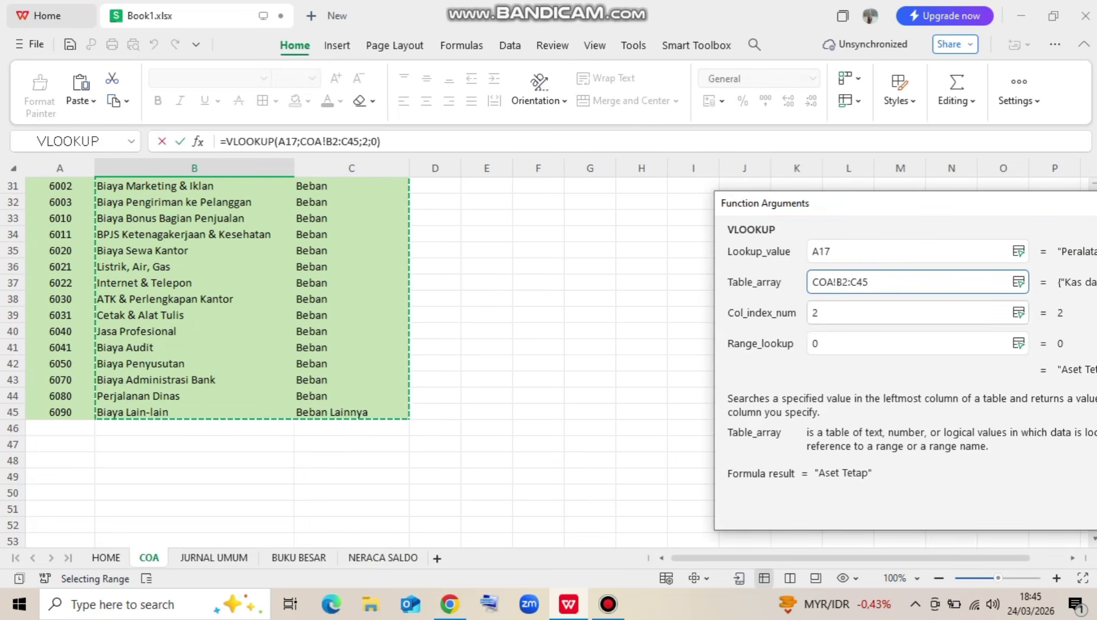
pyautogui.moveTo(850, 206); pyautogui.dragTo(572, 184)
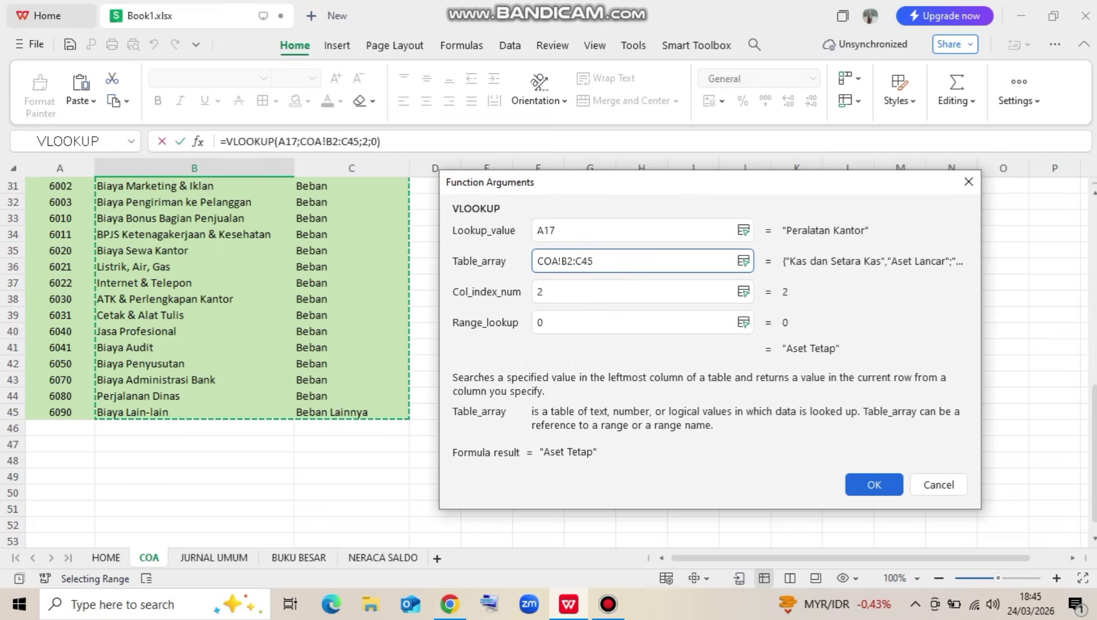
pyautogui.click(874, 484)
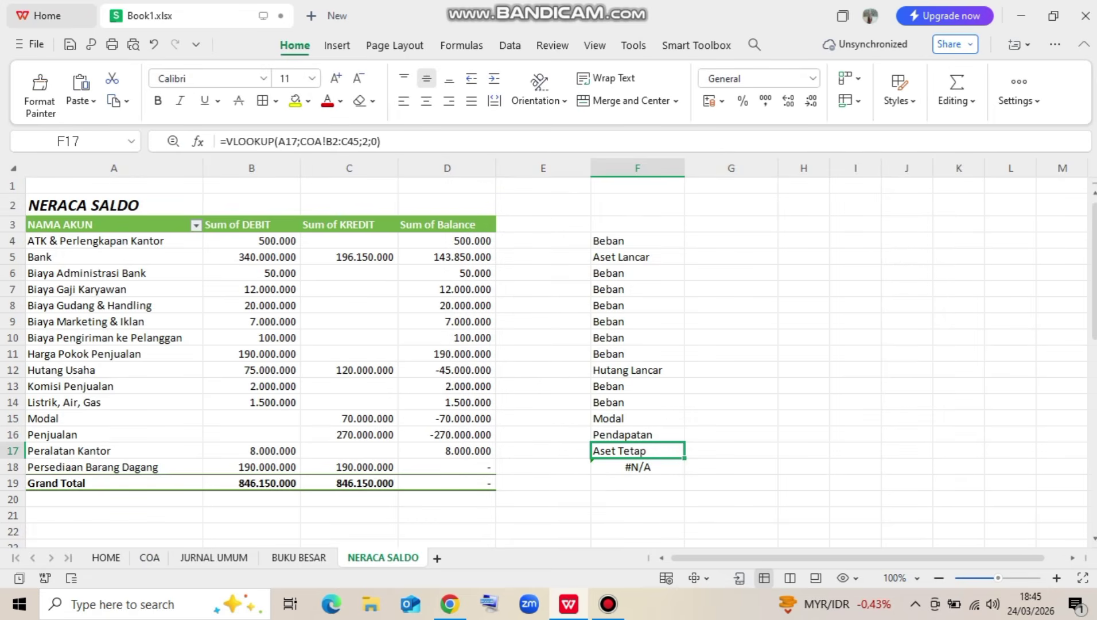
pyautogui.moveTo(684, 457); pyautogui.dragTo(684, 474)
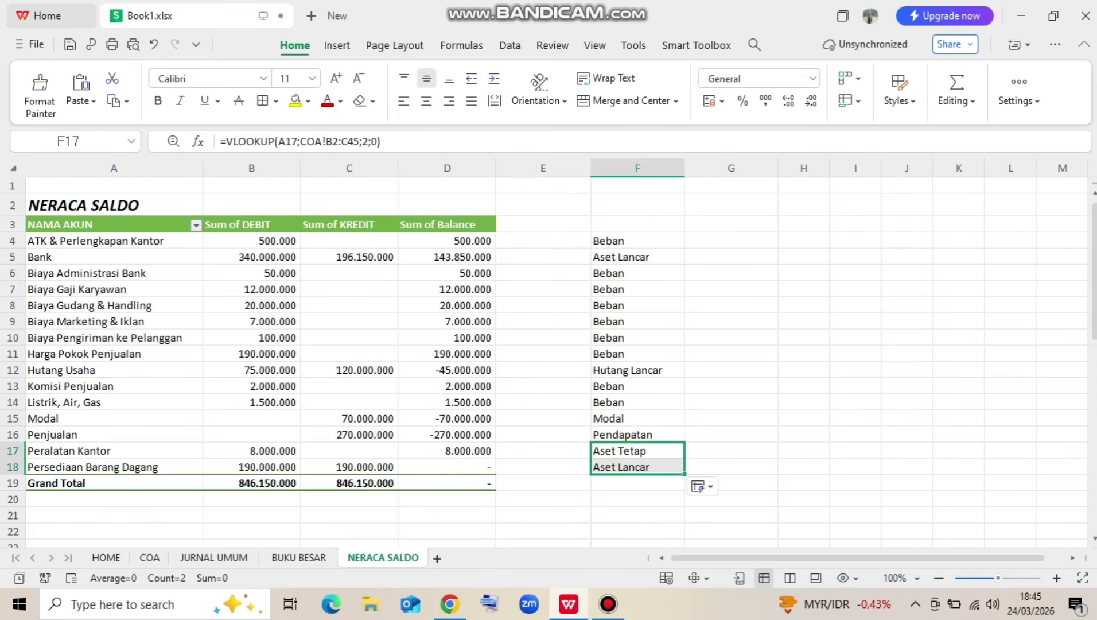
pyautogui.click(543, 466)
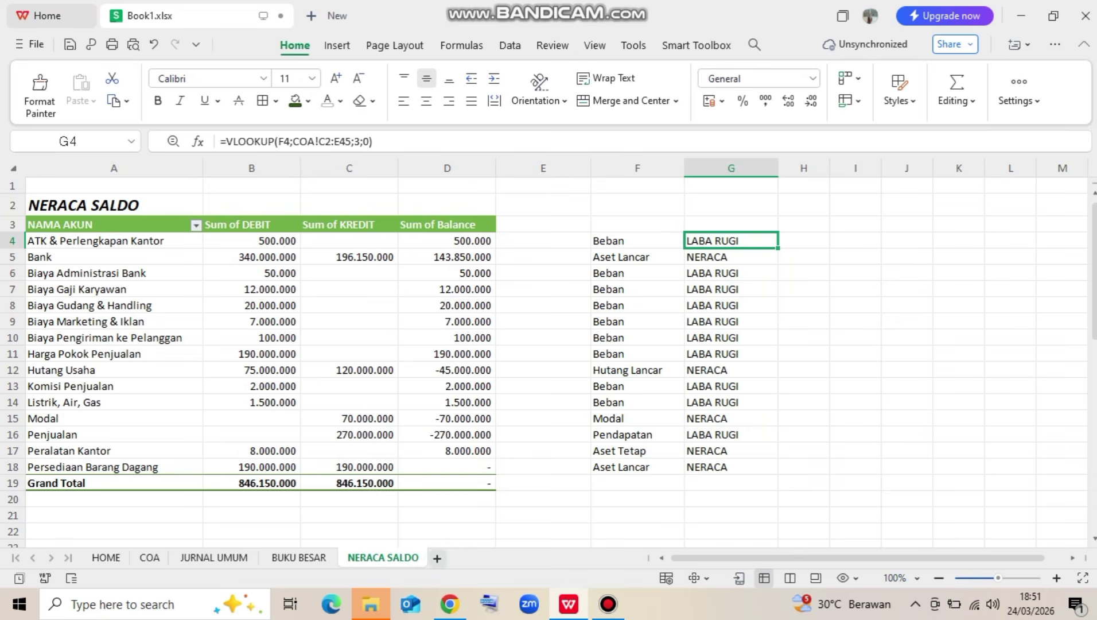
# Add a new worksheet after NERACA SALDO and name it LABA RUGI
pyautogui.click(437, 557)
pyautogui.doubleClick(454, 557)
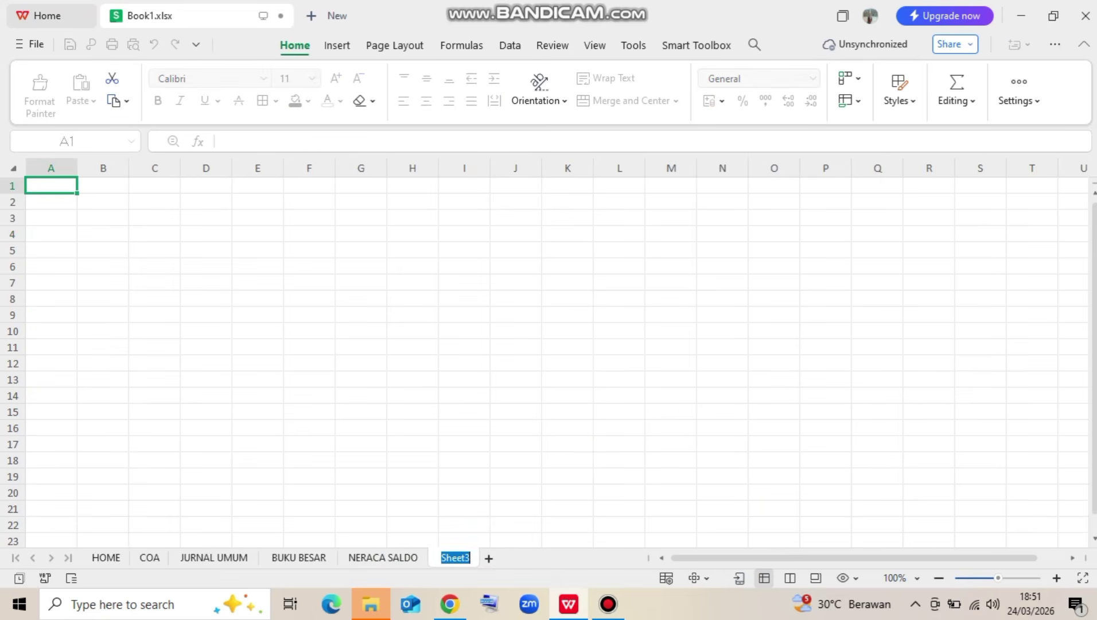
pyautogui.write('LABA RUGI')
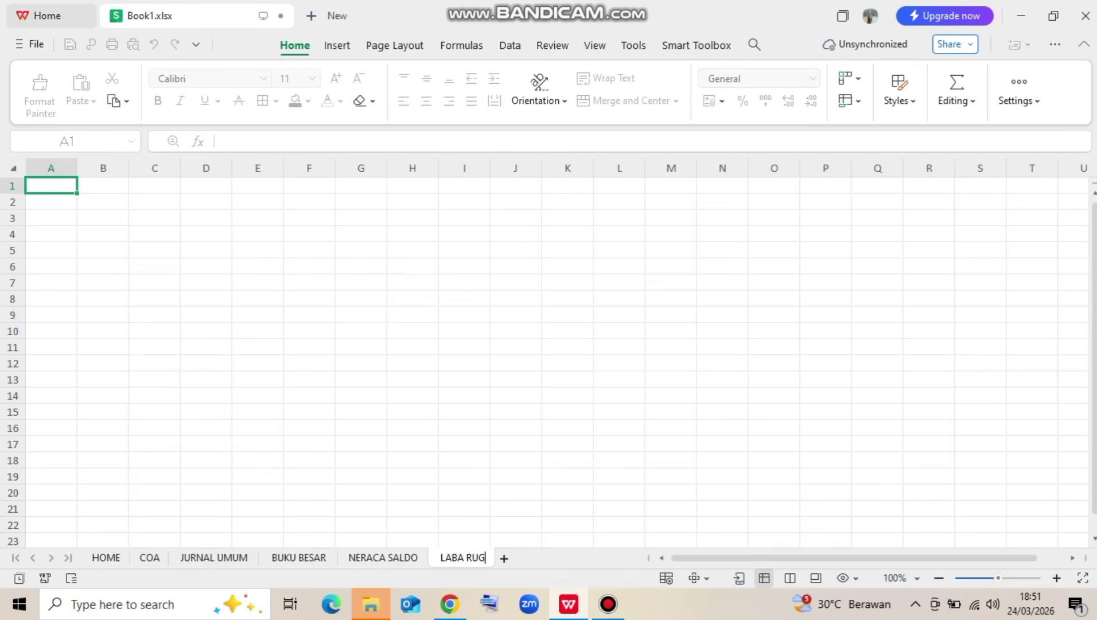
pyautogui.click(464, 492)
pyautogui.click(383, 557)
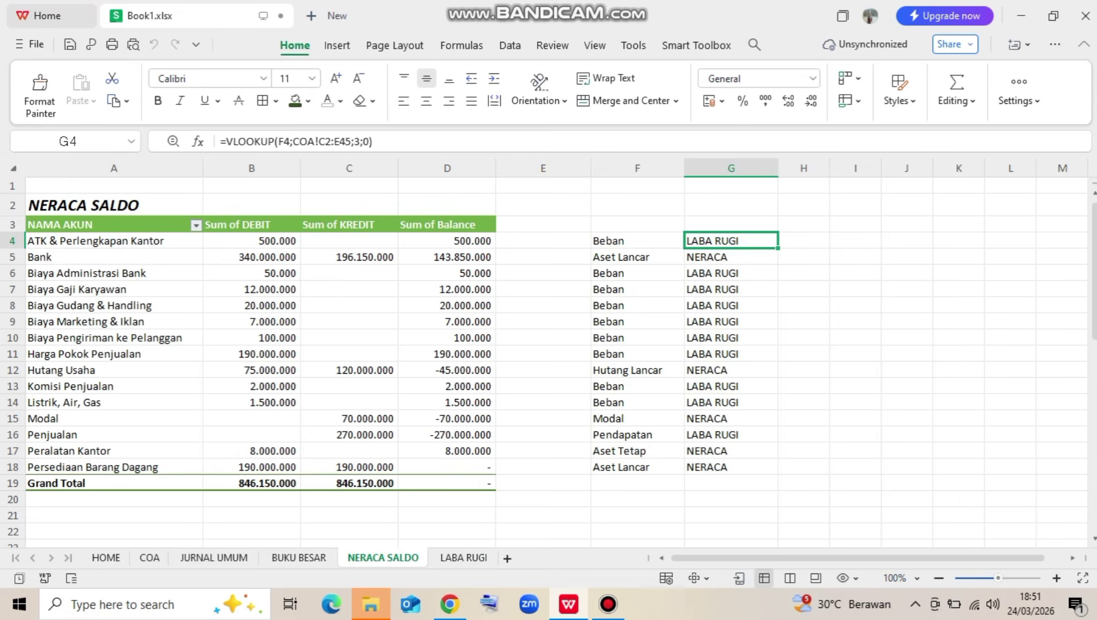
pyautogui.moveTo(637, 241); pyautogui.dragTo(731, 467)
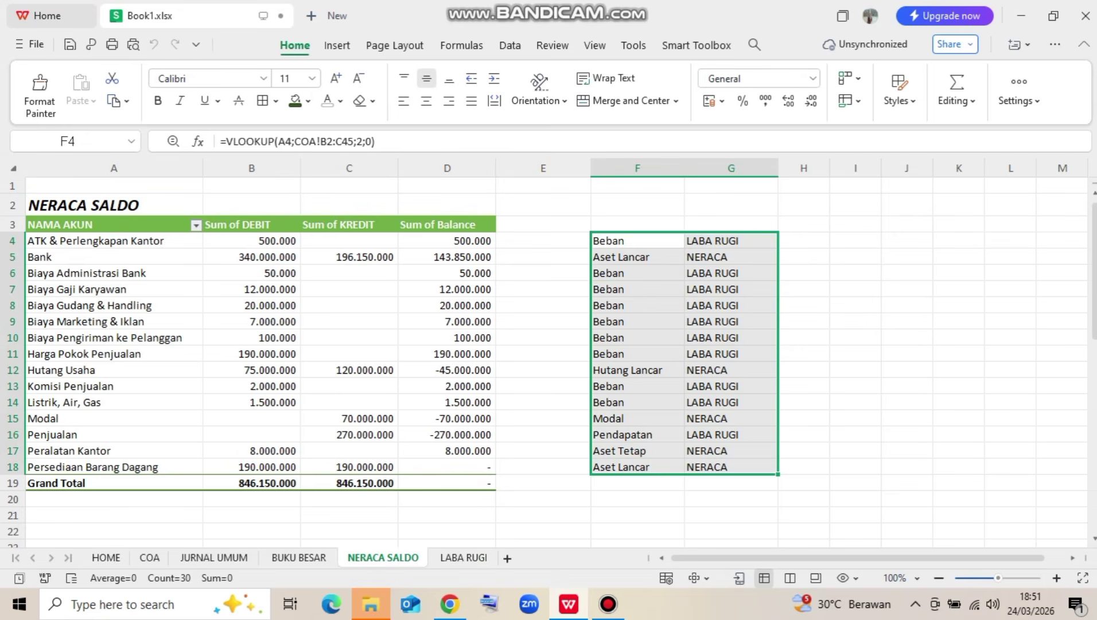
pyautogui.moveTo(115, 240); pyautogui.dragTo(115, 467)
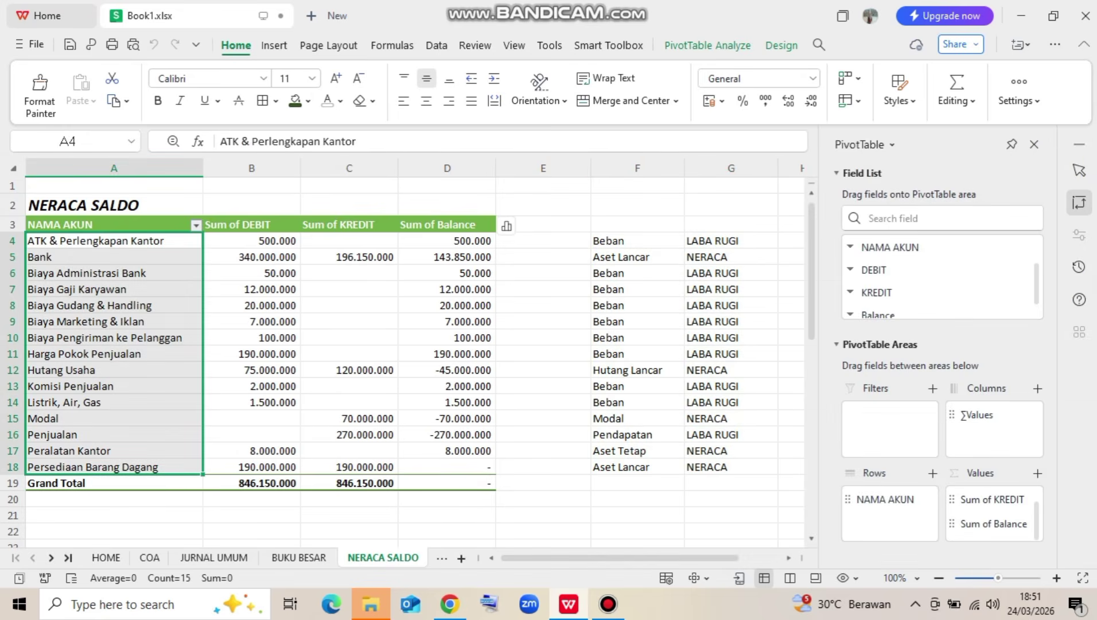
pyautogui.click(637, 241)
pyautogui.click(463, 557)
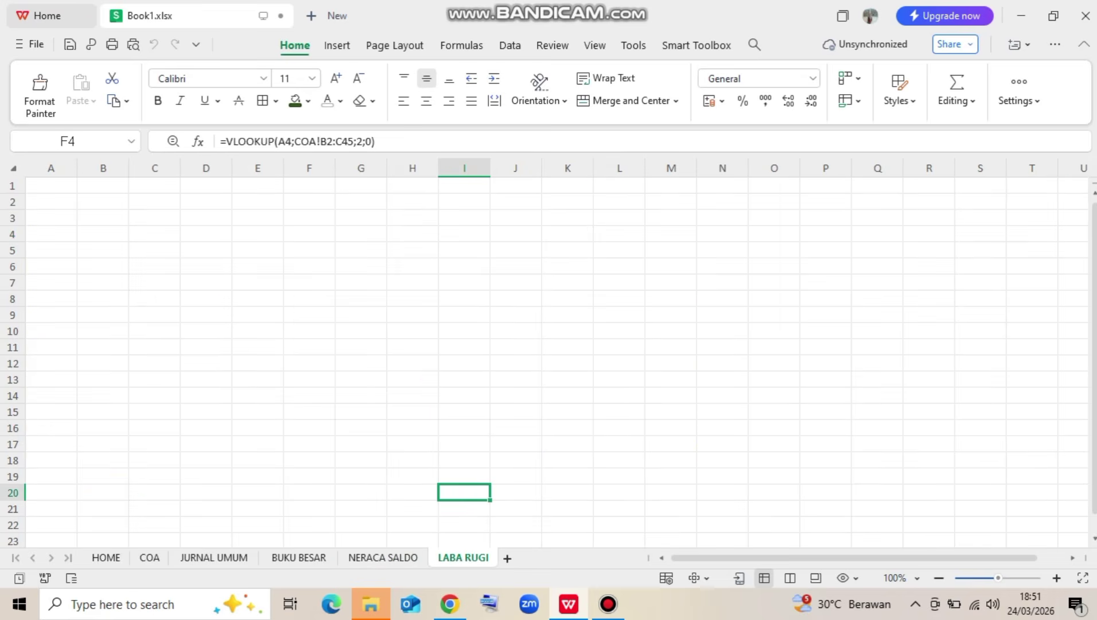
# Merge and center B1:F1, B2:F2 and B3:F3 individually on the LABA RUGI sheet, and increase the height of rows 1 to 3
pyautogui.click(103, 202)
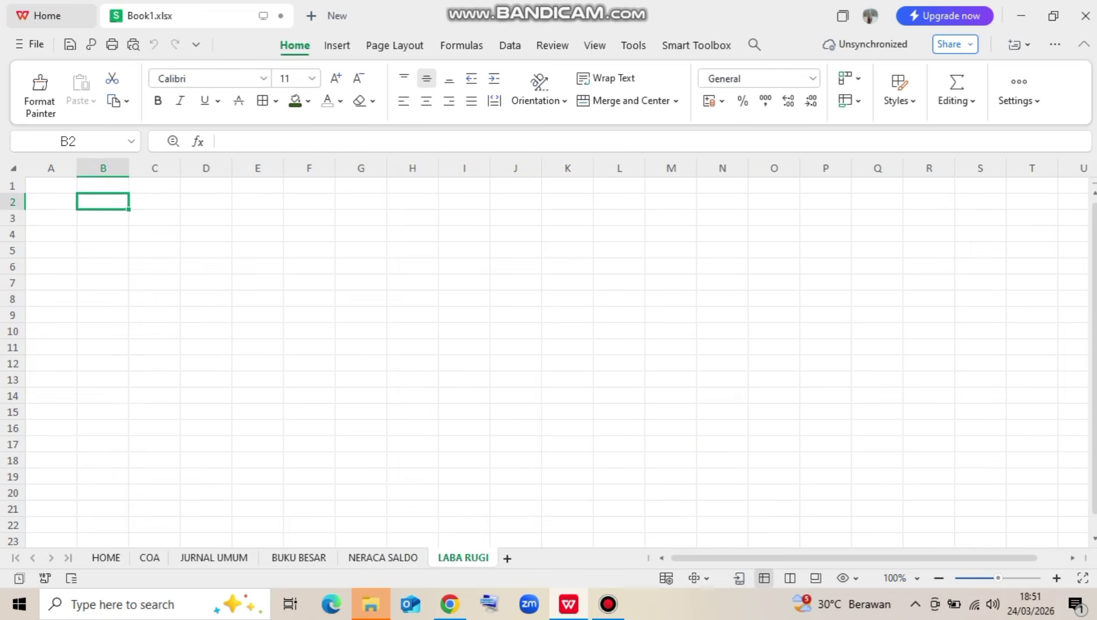
pyautogui.moveTo(103, 186); pyautogui.dragTo(361, 186)
pyautogui.click(103, 185)
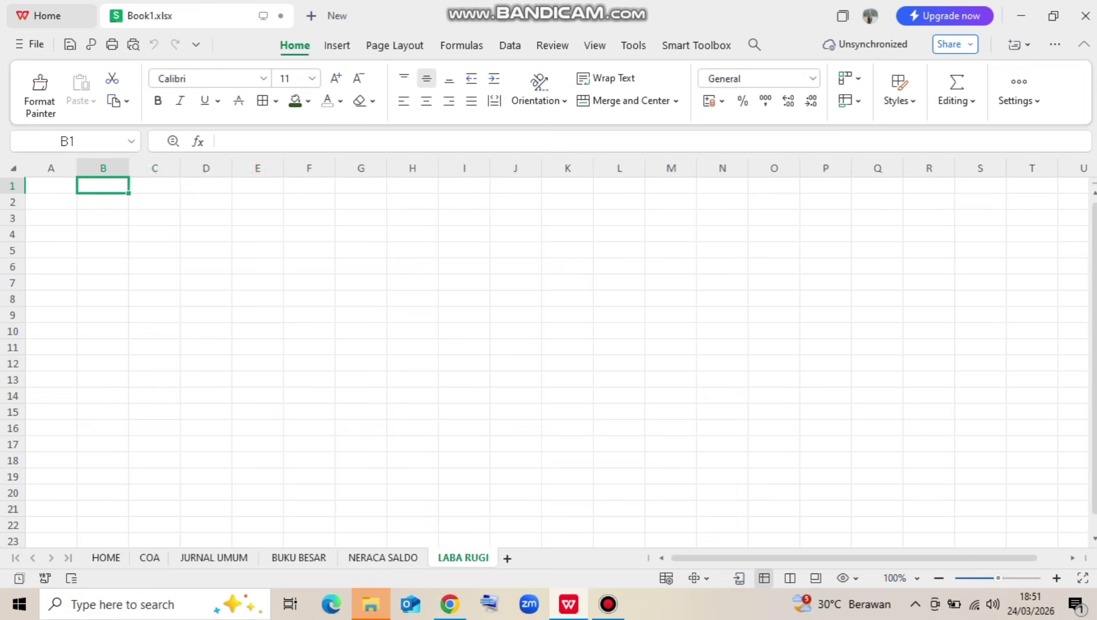
pyautogui.moveTo(104, 186); pyautogui.dragTo(309, 186)
pyautogui.click(625, 100)
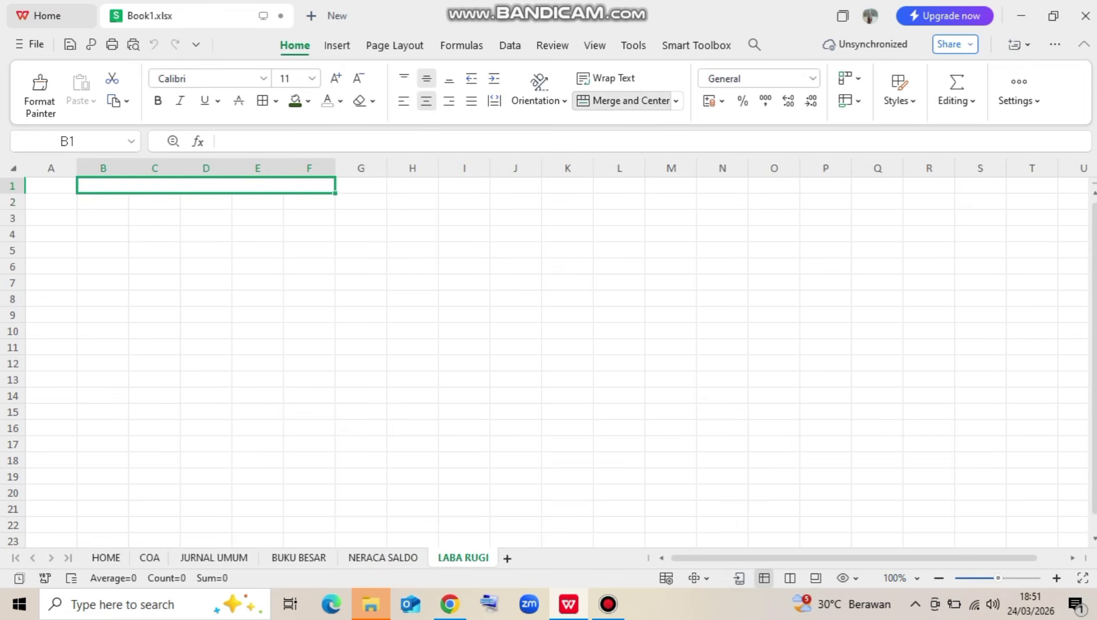
pyautogui.moveTo(103, 202); pyautogui.dragTo(309, 202)
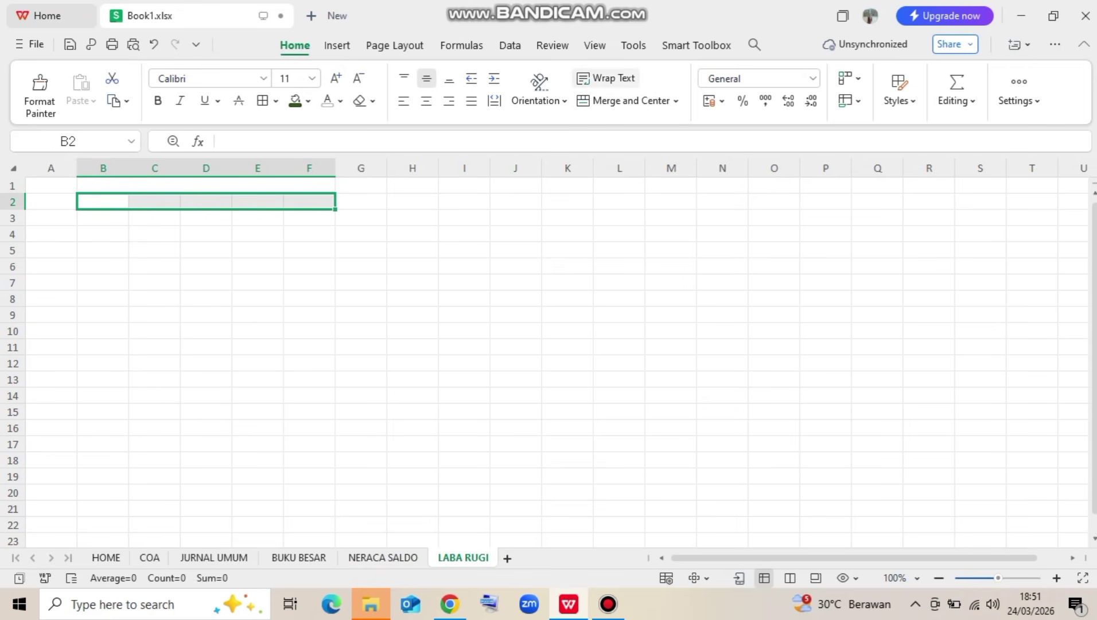
pyautogui.click(626, 101)
pyautogui.moveTo(103, 218); pyautogui.dragTo(309, 218)
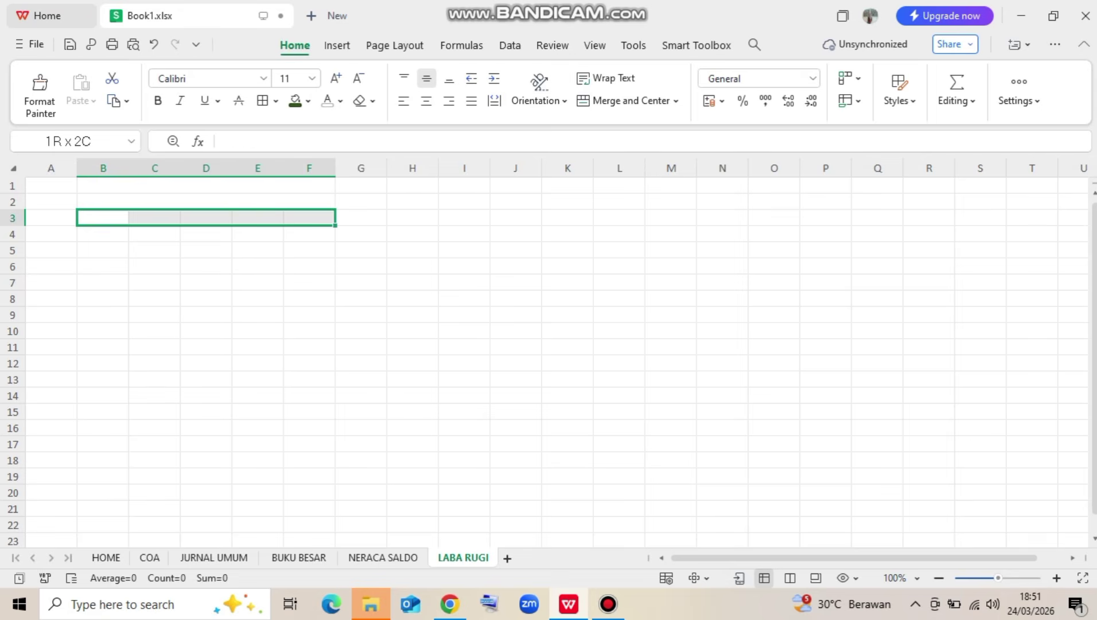
pyautogui.click(625, 100)
pyautogui.moveTo(13, 186); pyautogui.dragTo(12, 237)
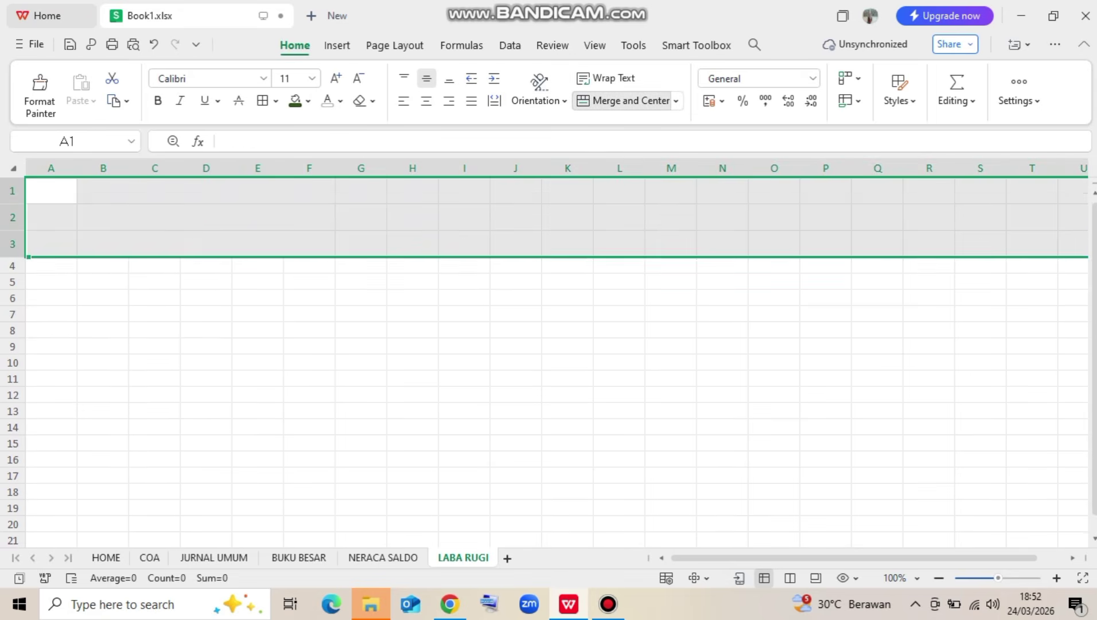
# Enter the titles PT. ABC CHEMICAL in the merged row 1 and LAPORAN LABA RUGI in the merged row 2
pyautogui.click(206, 190)
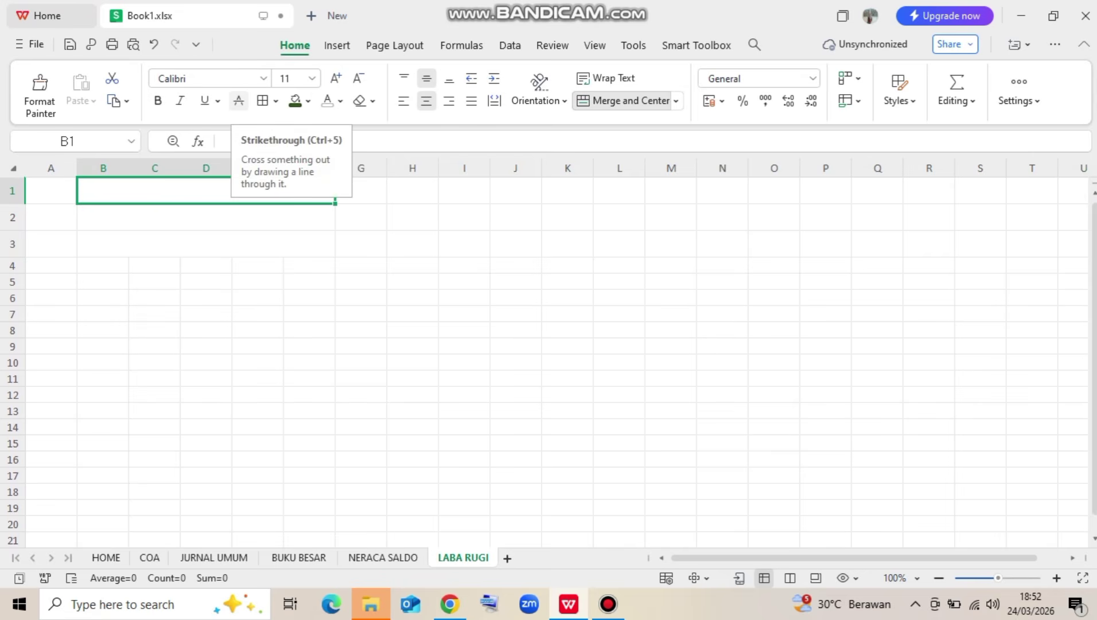
pyautogui.write('PT')
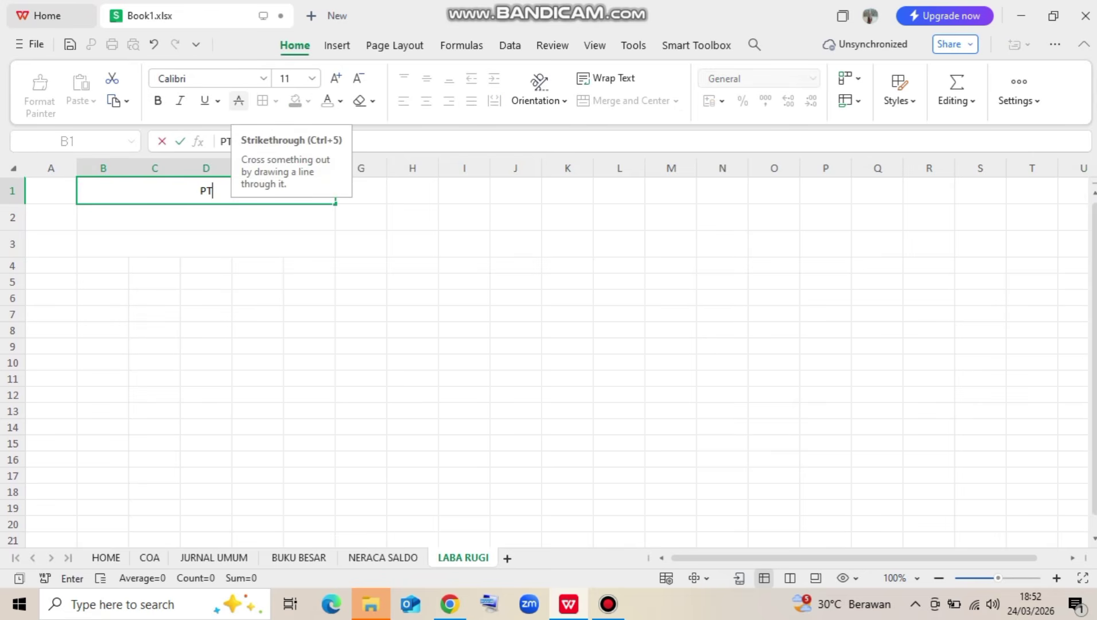
pyautogui.write('. ABC CHEMICAL')
pyautogui.press('Return')
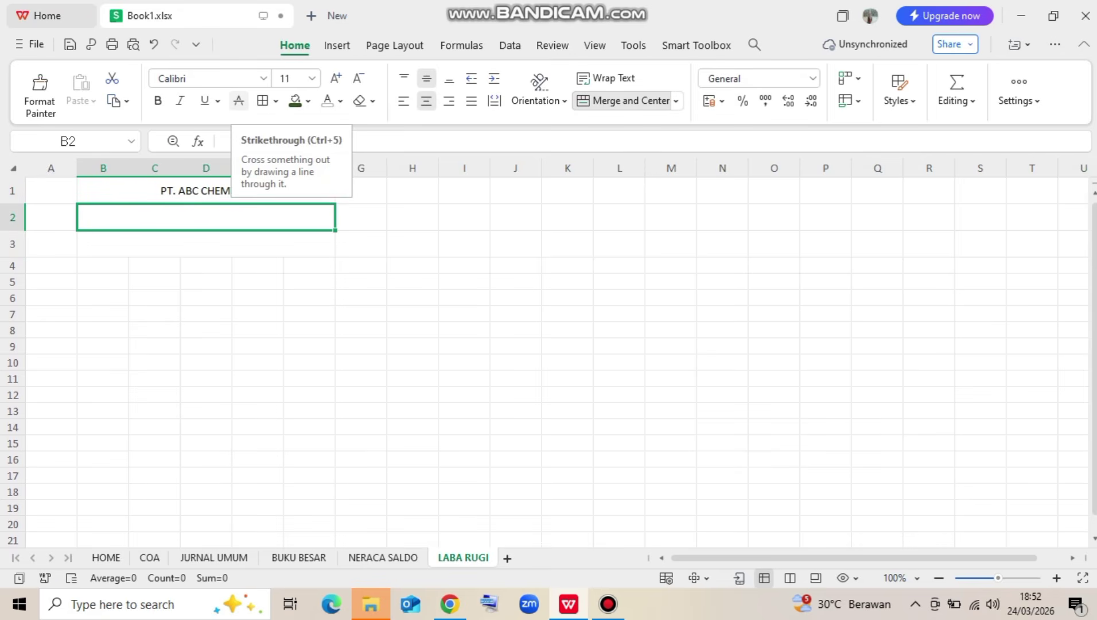
pyautogui.write('LAPORAN')
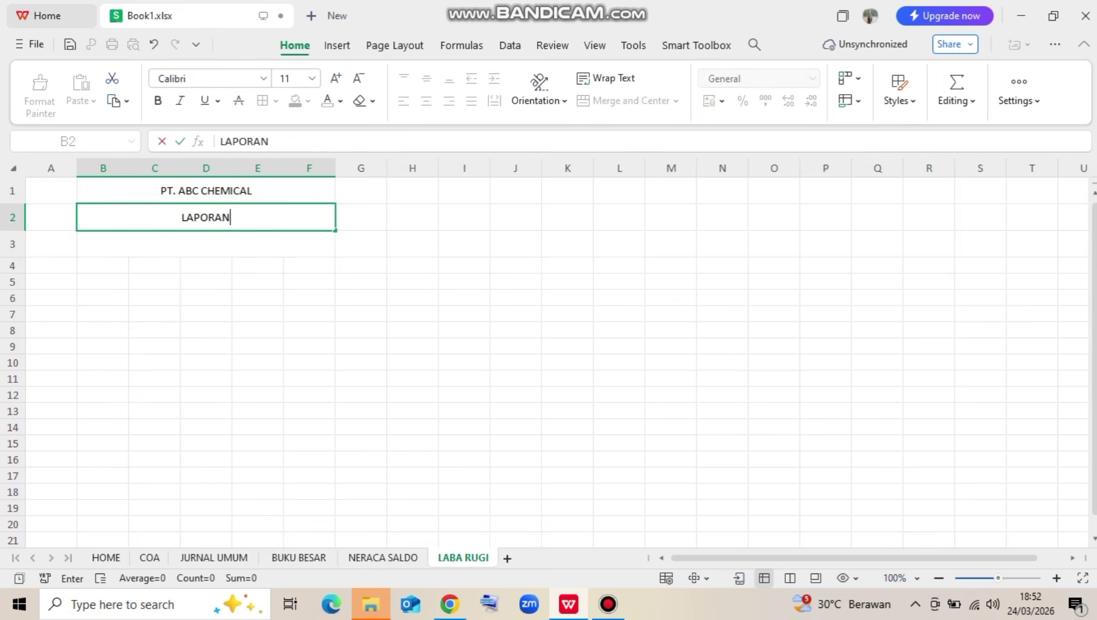
pyautogui.write(' LABA RUGI')
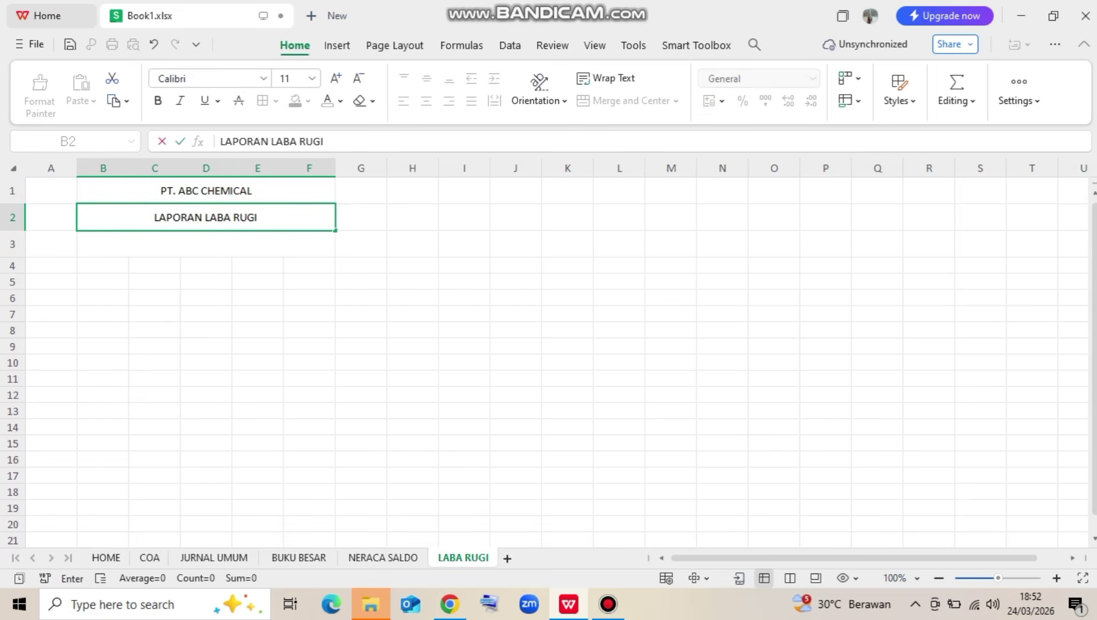
pyautogui.press('Return')
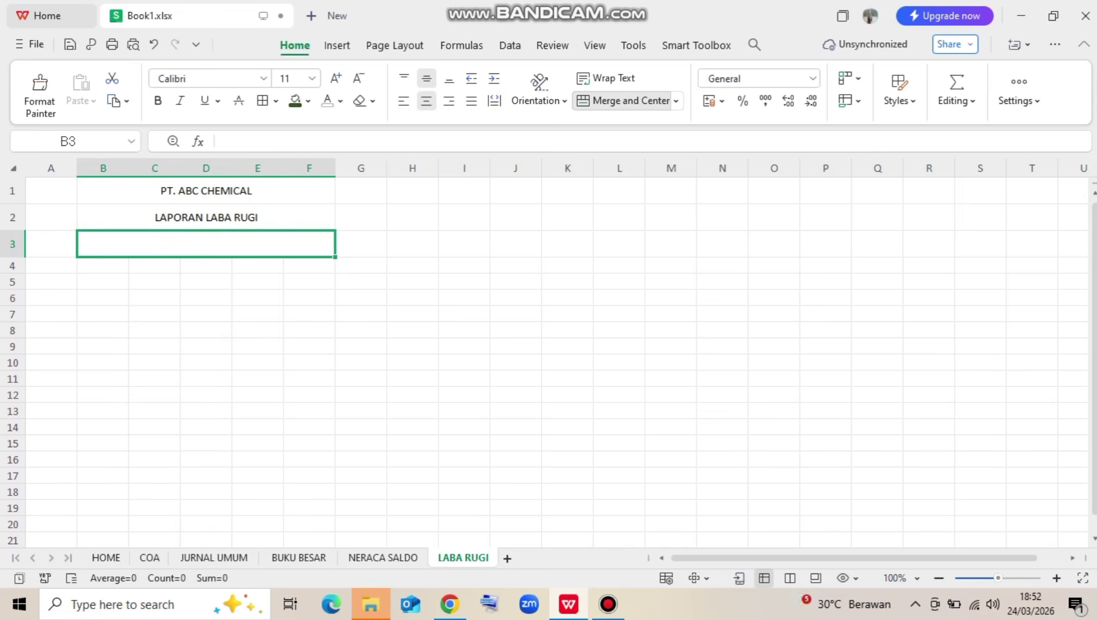
# Enter the report period Periode 31 Januari 2026 in the merged row 3
pyautogui.write('Periode')
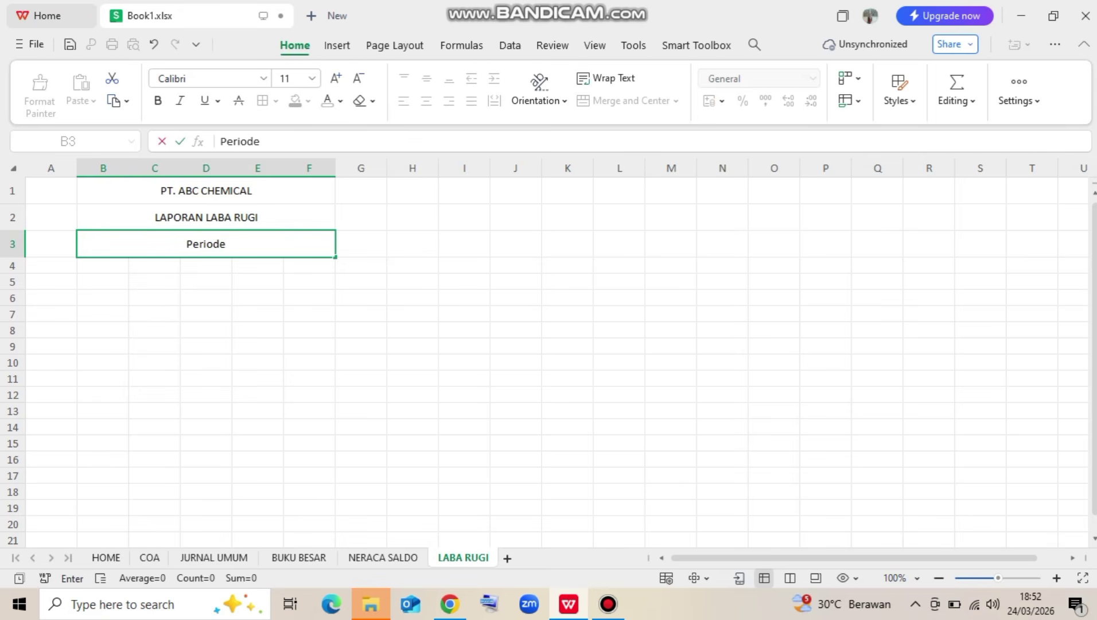
pyautogui.write(' 31 Januari')
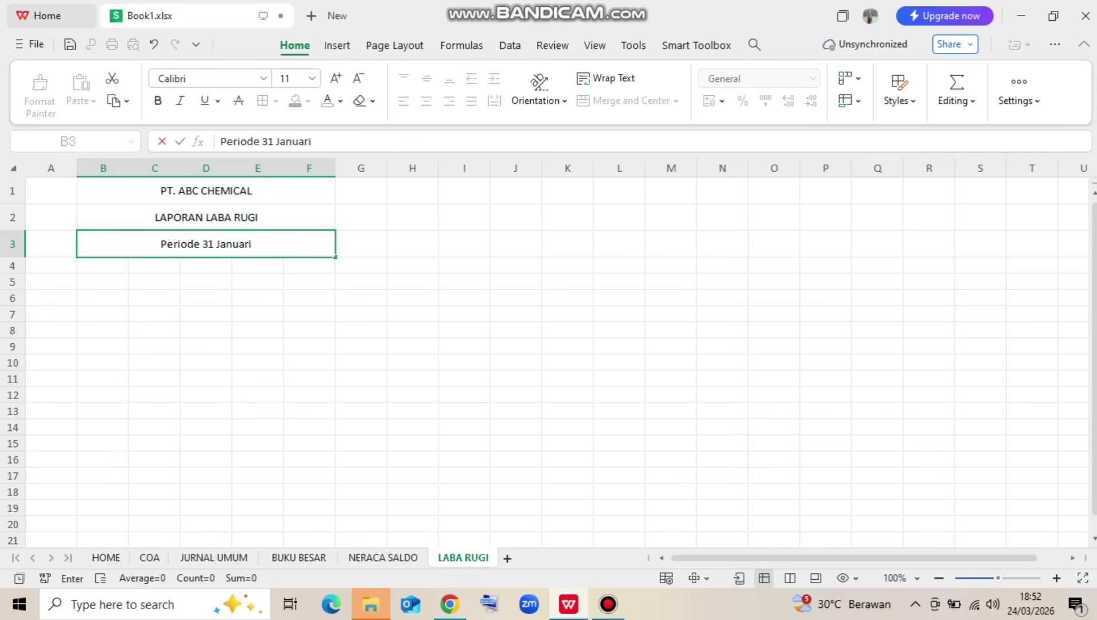
pyautogui.write(' 2026')
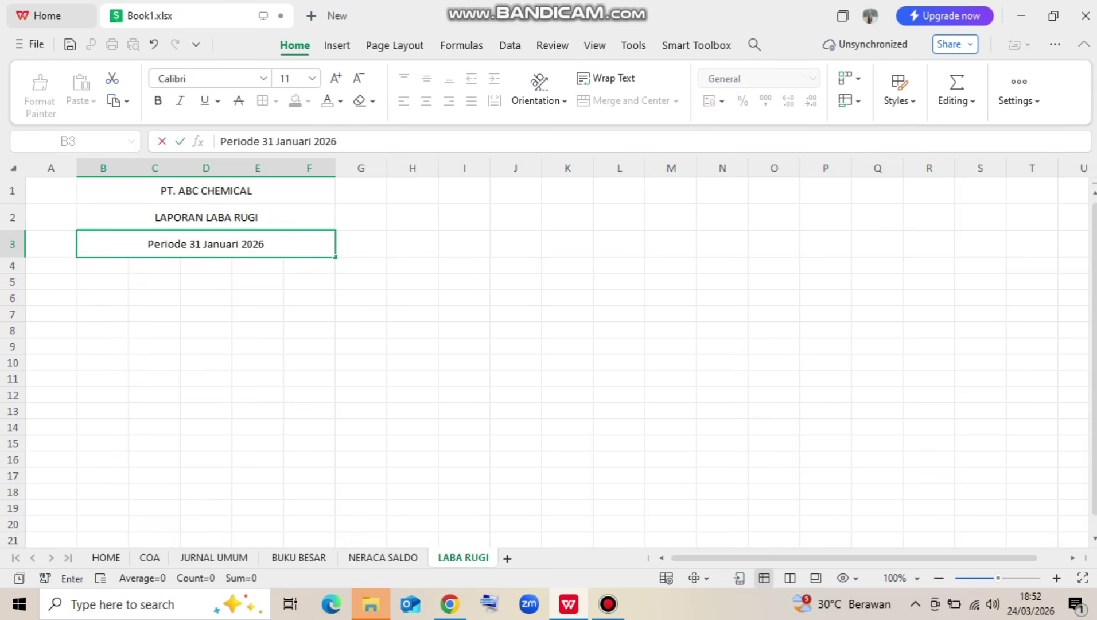
pyautogui.click(257, 331)
# Swap the two title lines, moving LAPORAN LABA RUGI to row 1 and PT. ABC CHEMICAL to row 2
pyautogui.click(206, 191)
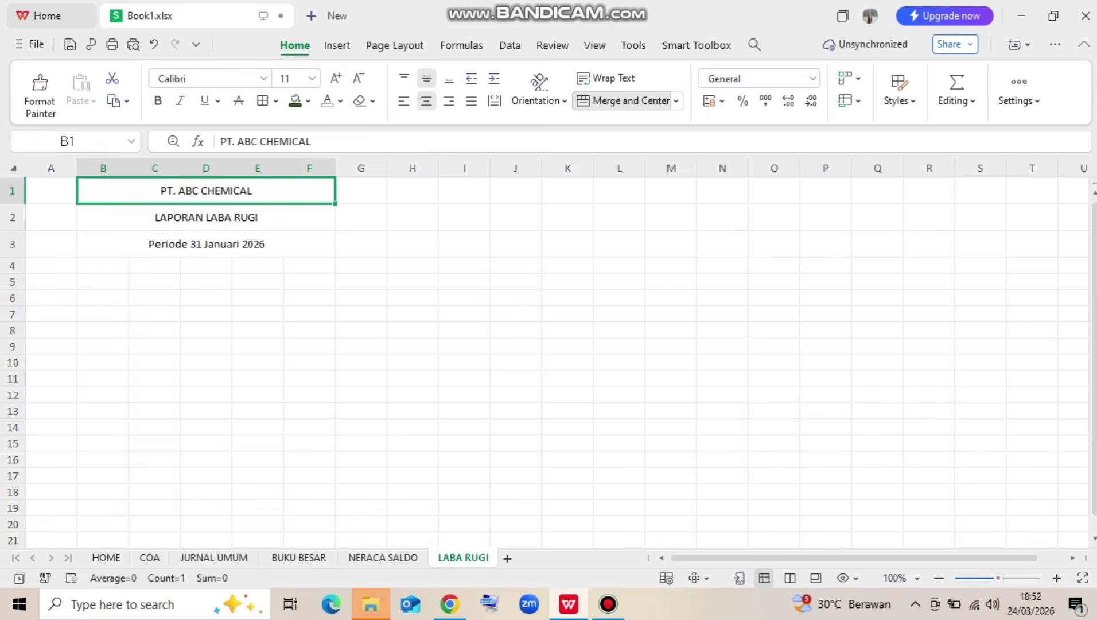
pyautogui.moveTo(206, 204); pyautogui.dragTo(206, 282)
pyautogui.click(206, 217)
pyautogui.moveTo(206, 204); pyautogui.dragTo(206, 192)
pyautogui.click(206, 281)
pyautogui.moveTo(206, 273); pyautogui.dragTo(206, 217)
pyautogui.click(258, 330)
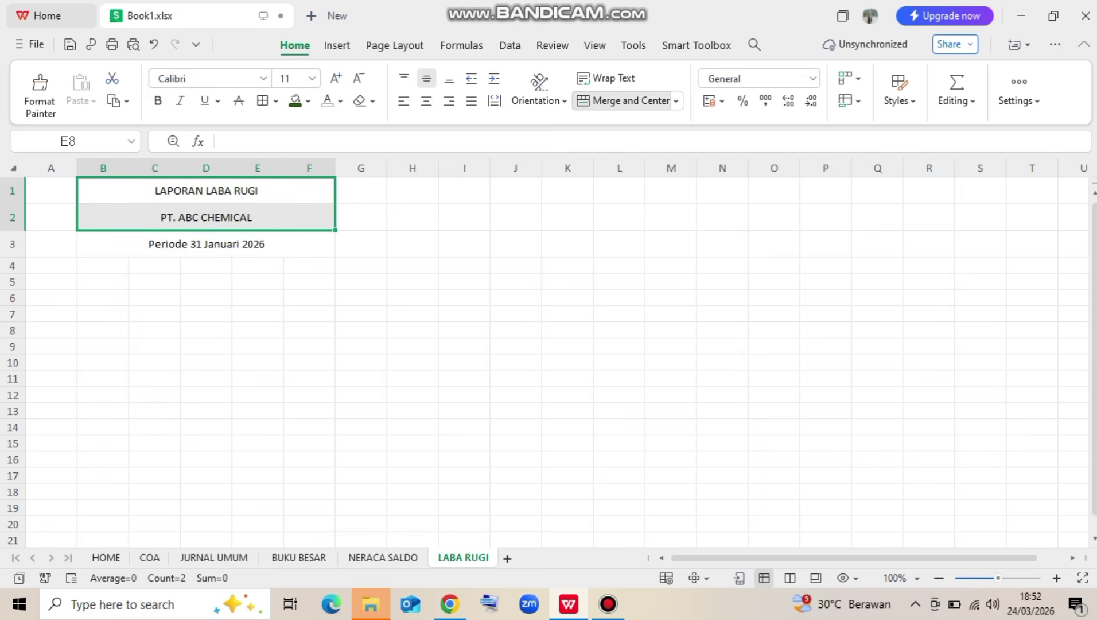
# Make the titles in rows 1 and 2 bold and set their font size to 20
pyautogui.click(158, 101)
pyautogui.click(335, 78)
pyautogui.click(335, 78)
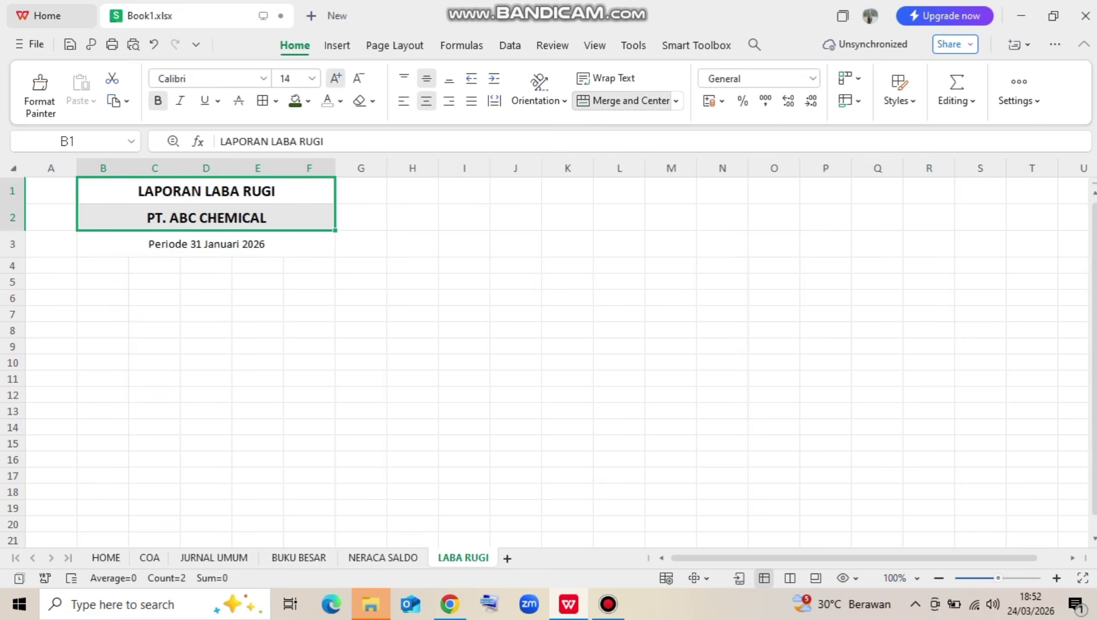
pyautogui.click(336, 78)
pyautogui.click(336, 78)
pyautogui.click(335, 78)
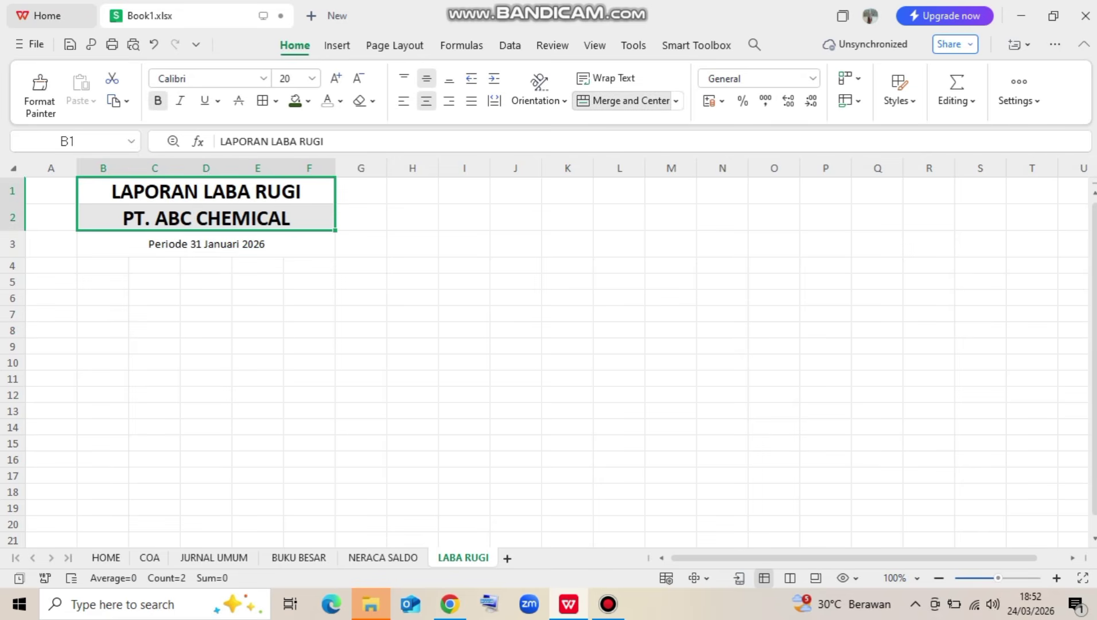
# Swap the two title lines back, moving PT. ABC CHEMICAL to row 1 and LAPORAN LABA RUGI to row 2
pyautogui.click(206, 217)
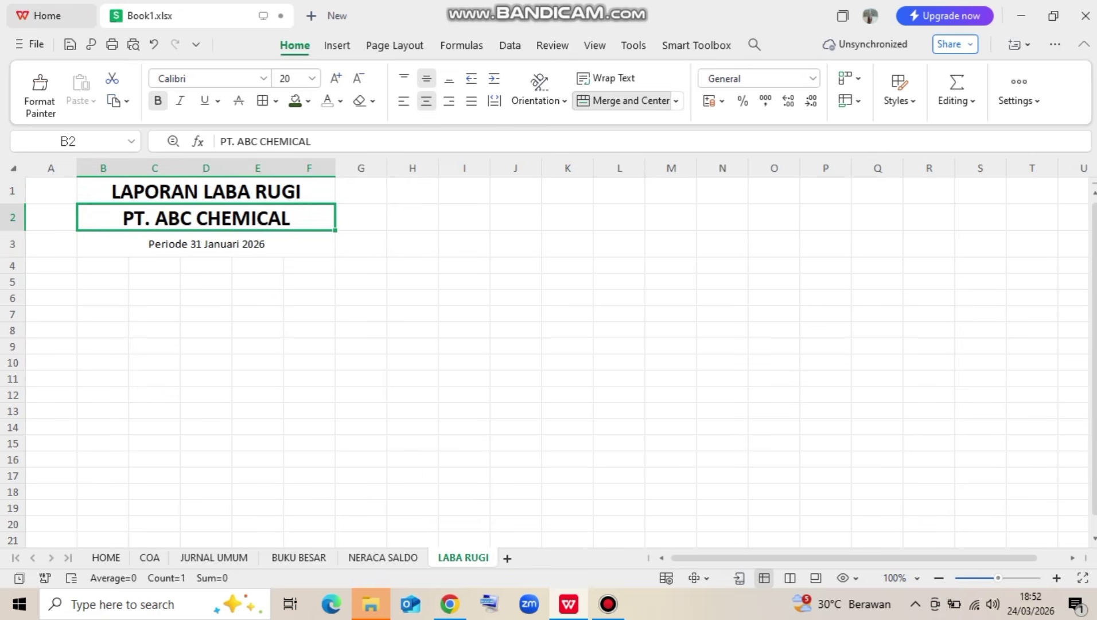
pyautogui.moveTo(206, 231)
pyautogui.mouseDown()
pyautogui.moveTo(206, 281)
pyautogui.moveTo(206, 229)
pyautogui.mouseUp()
pyautogui.moveTo(206, 231); pyautogui.dragTo(206, 282)
pyautogui.click(206, 191)
pyautogui.moveTo(206, 204); pyautogui.dragTo(206, 218)
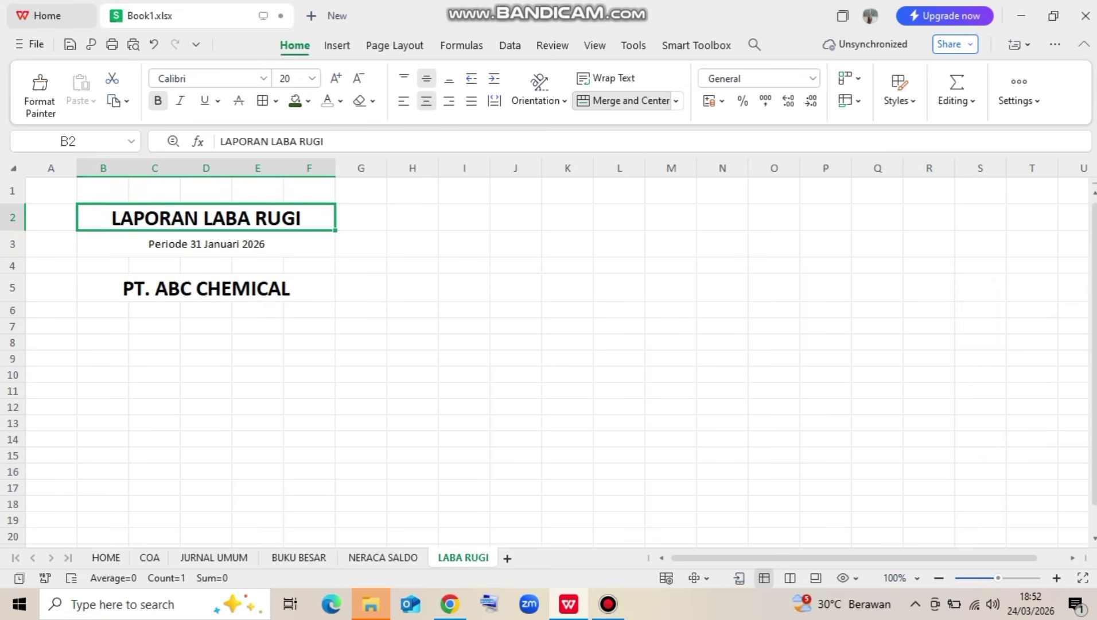
pyautogui.click(206, 288)
pyautogui.moveTo(206, 302); pyautogui.dragTo(206, 203)
pyautogui.click(258, 281)
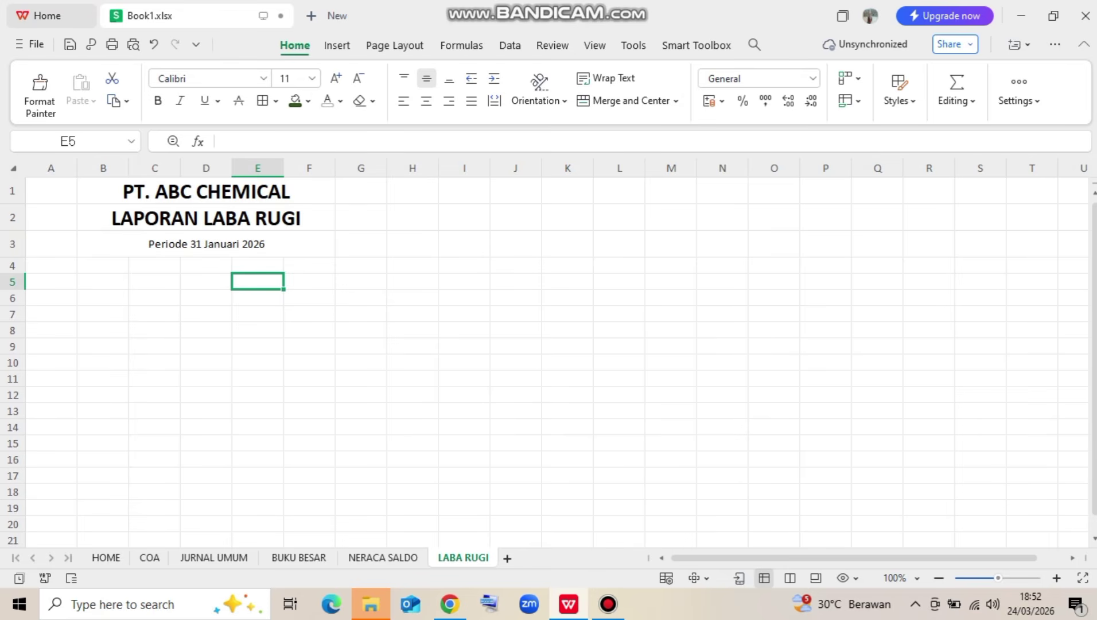
# Format the period line in row 3 as bold italic
pyautogui.click(206, 244)
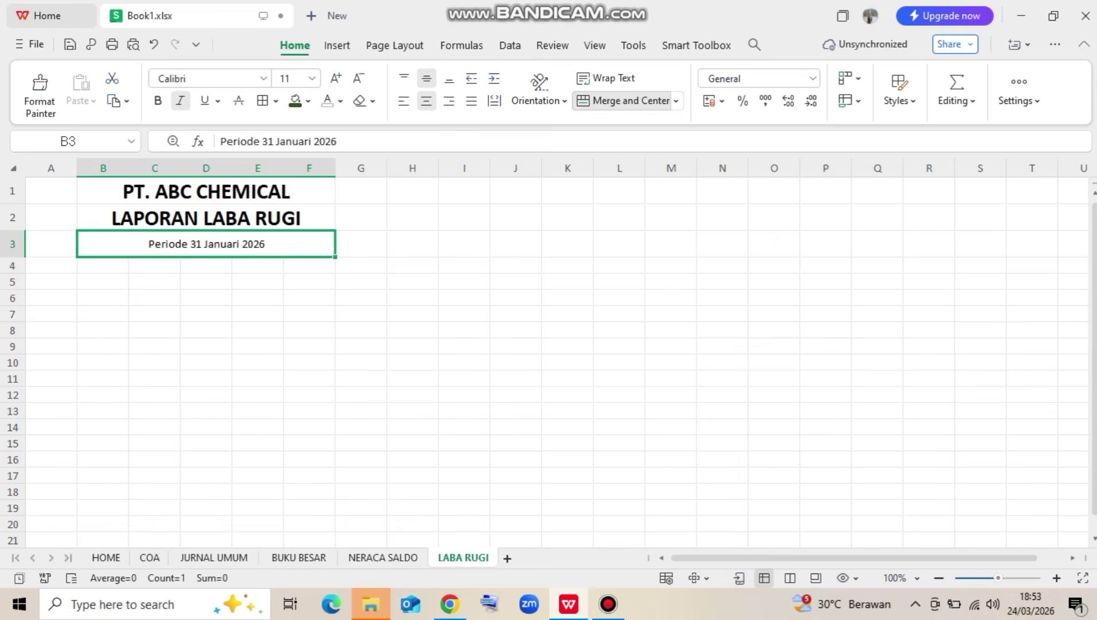
pyautogui.click(180, 101)
pyautogui.click(157, 101)
pyautogui.click(206, 330)
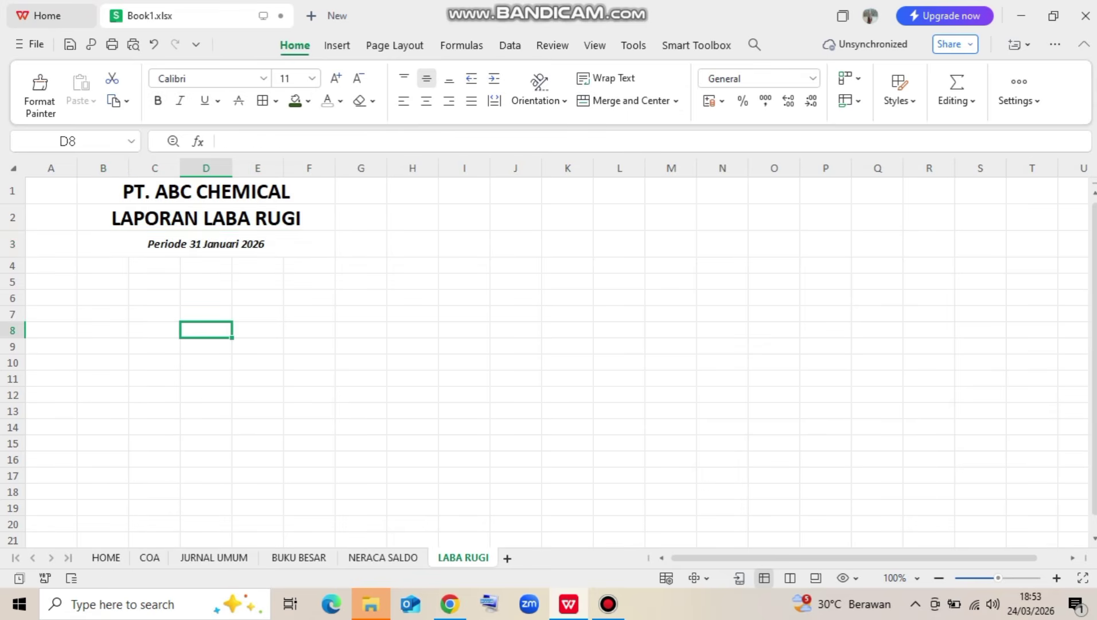
# Enter the label Penjualan in B5 and widen column B
pyautogui.click(103, 282)
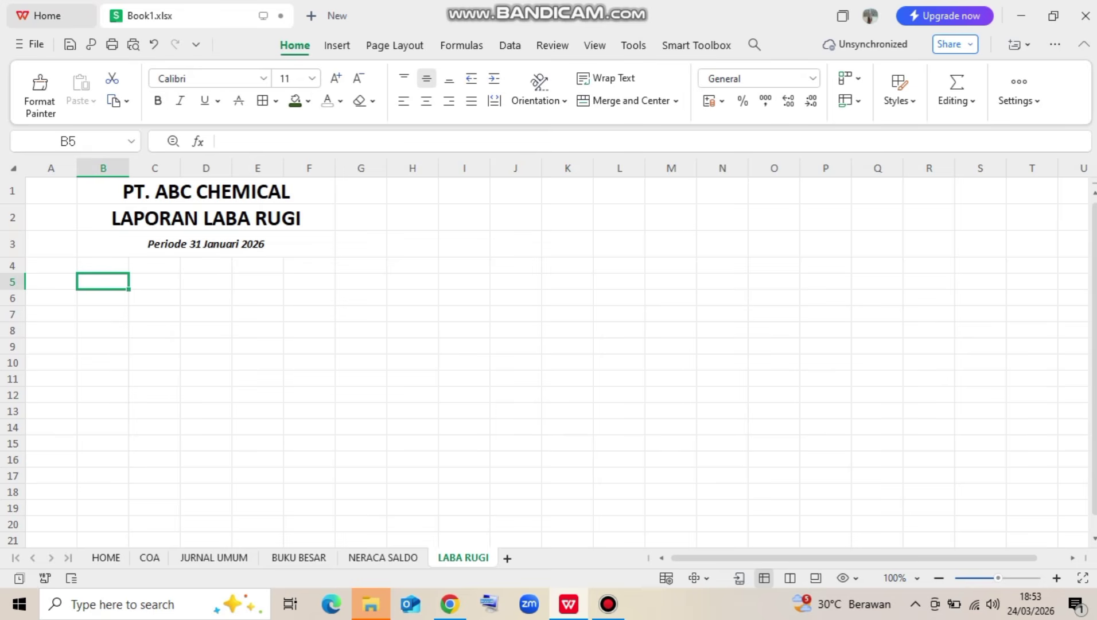
pyautogui.click(103, 298)
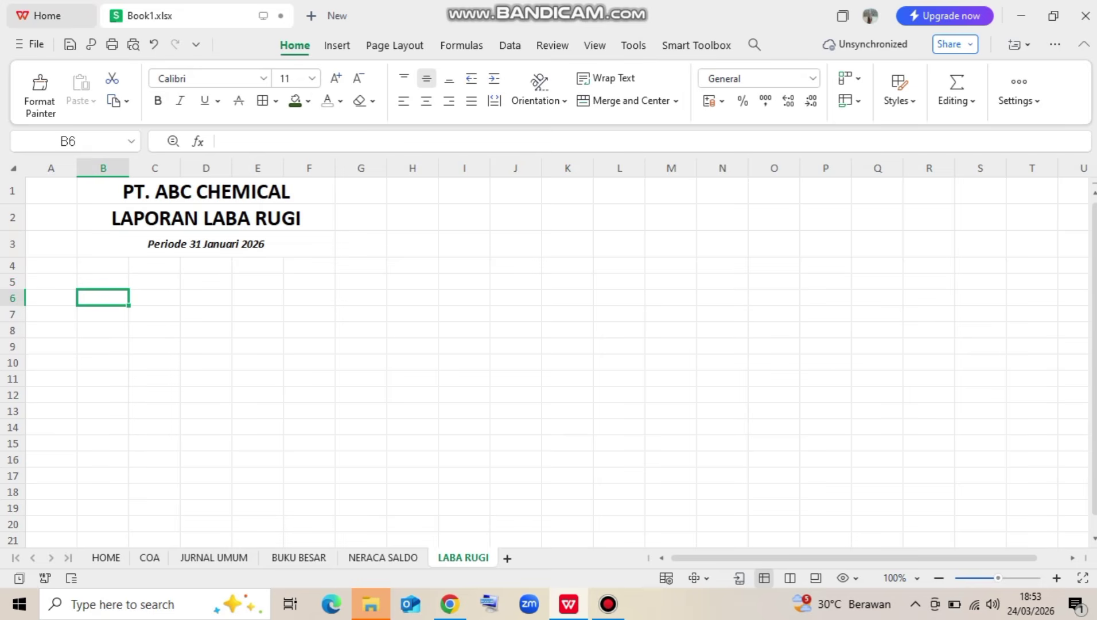
pyautogui.click(104, 282)
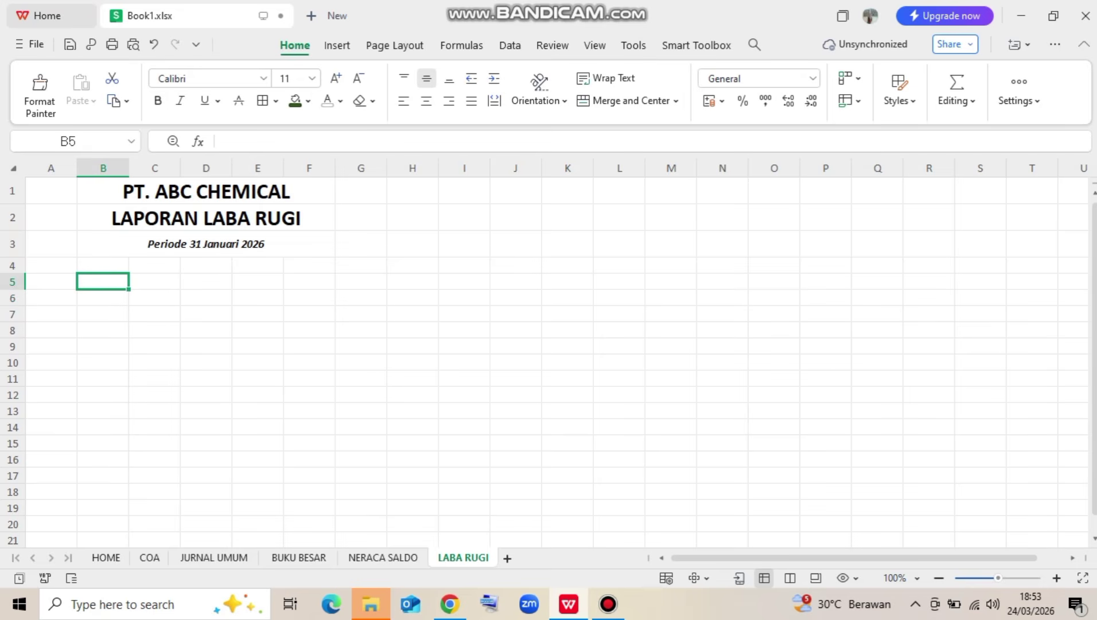
pyautogui.write('Penjualan')
pyautogui.press('Return')
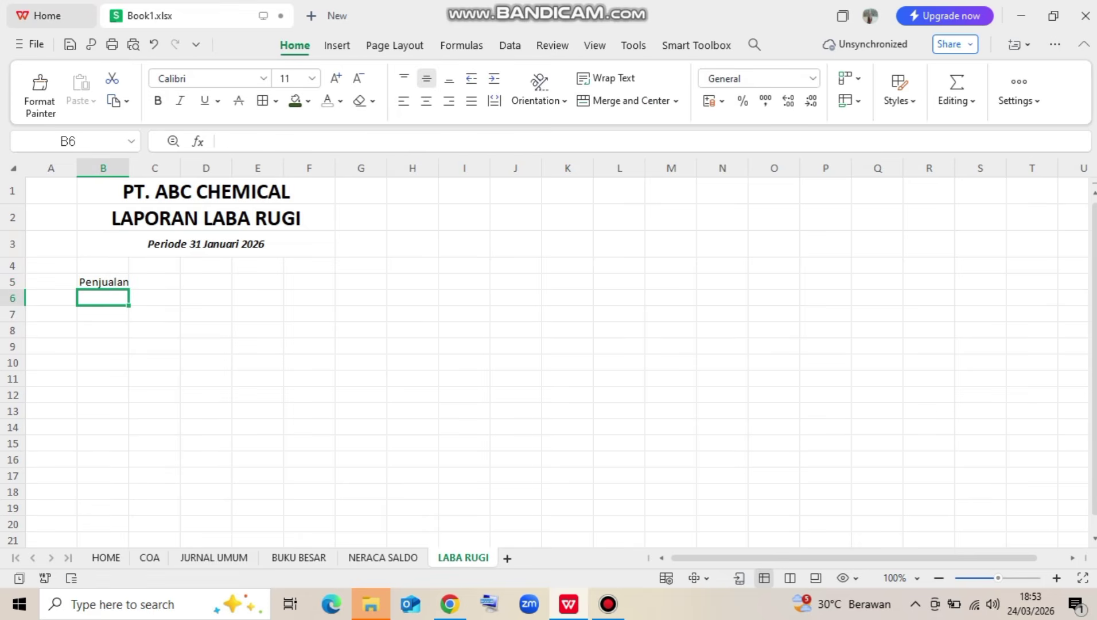
pyautogui.click(206, 281)
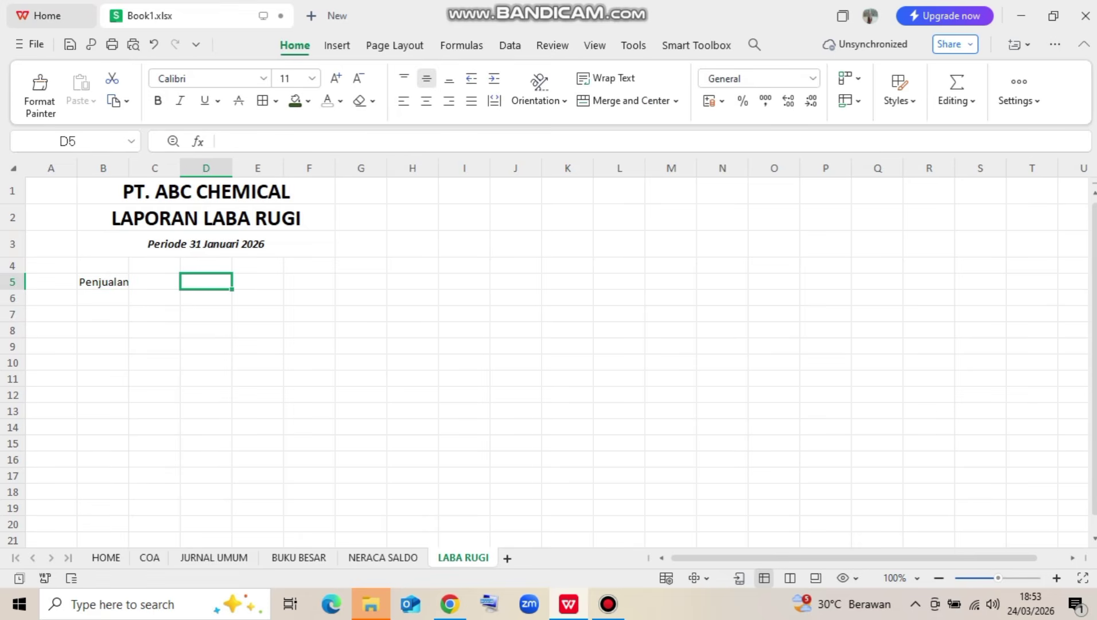
pyautogui.moveTo(129, 168); pyautogui.dragTo(152, 167)
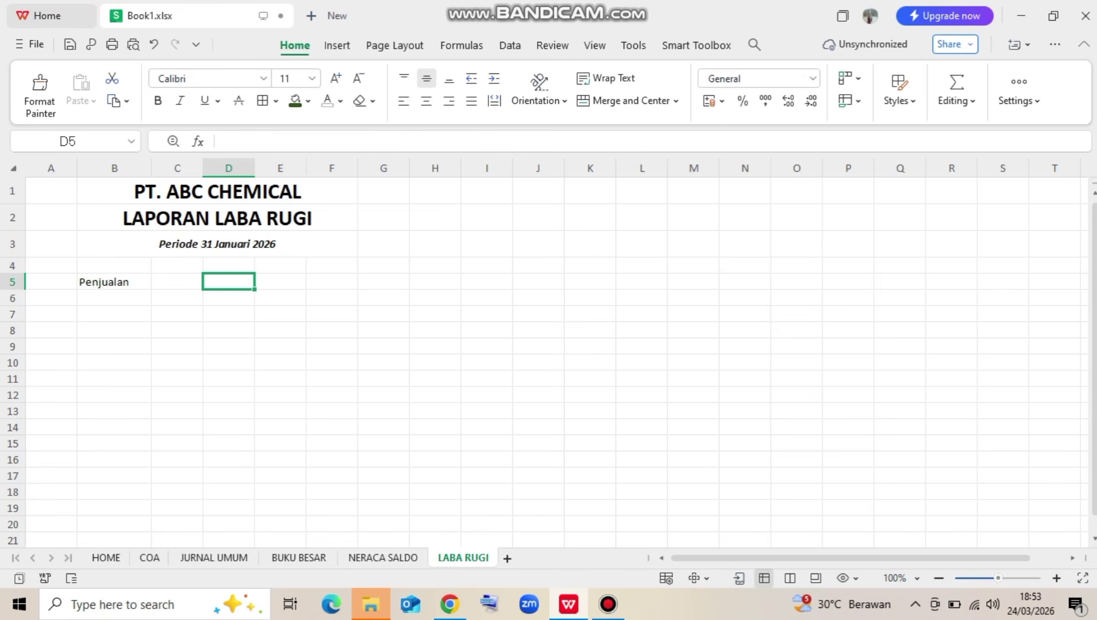
# Extend the merged and centered heading cells in rows 1, 2 and 3 to span columns B to G
pyautogui.moveTo(218, 191); pyautogui.dragTo(383, 191)
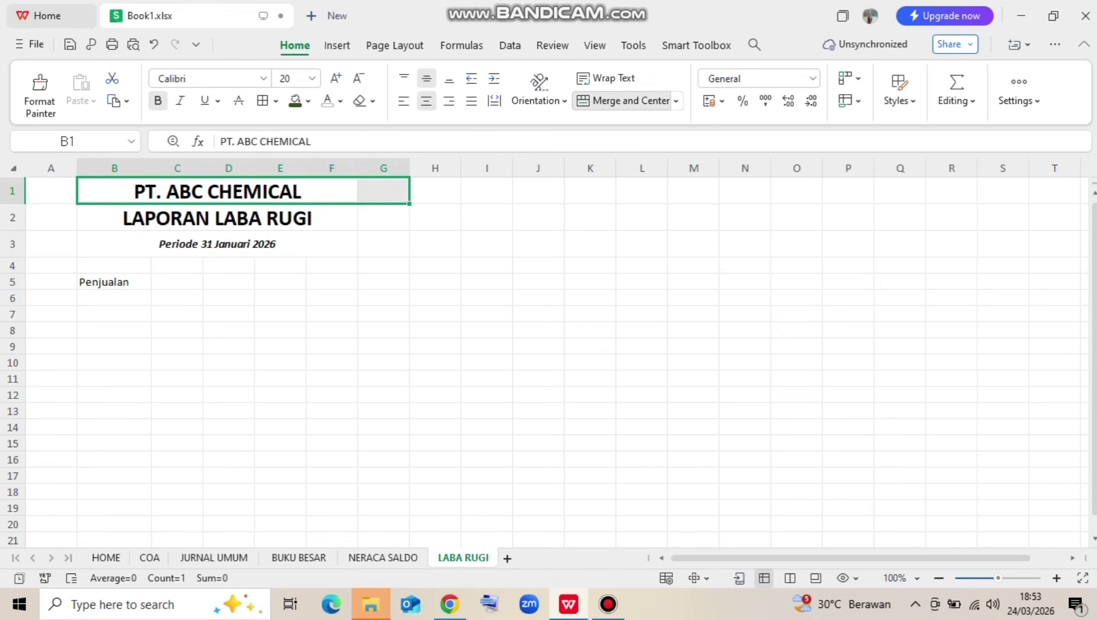
pyautogui.hotkey('ctrl', 'm')
pyautogui.hotkey('ctrl', 'm')
pyautogui.press('Down')
pyautogui.hotkey('shift', 'Right')
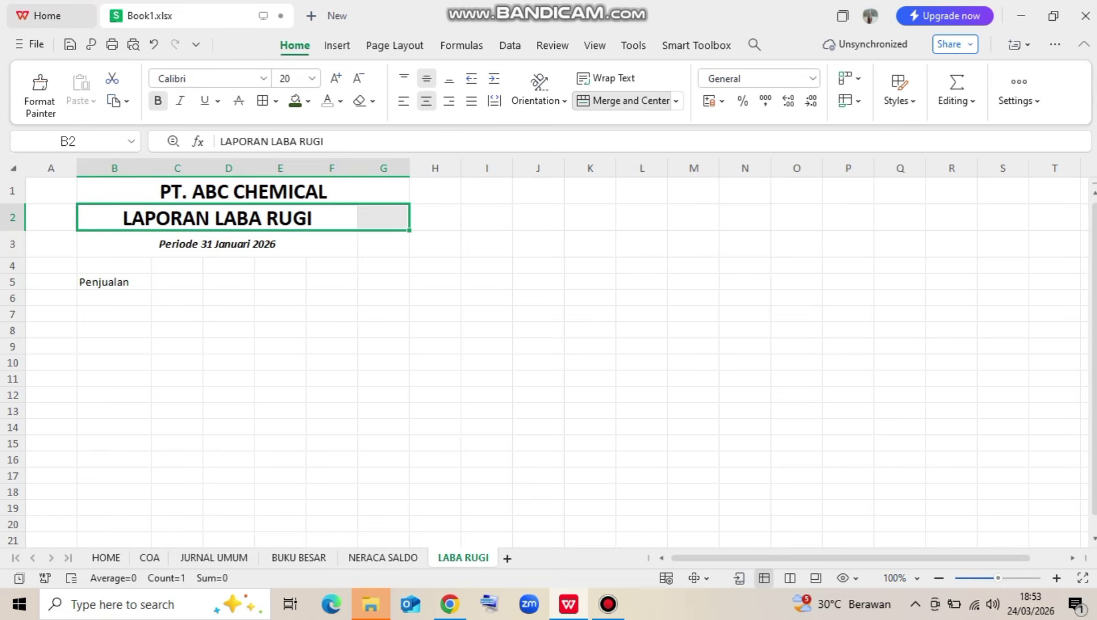
pyautogui.hotkey('ctrl', 'm')
pyautogui.hotkey('ctrl', 'm')
pyautogui.press('Down')
pyautogui.hotkey('shift', 'Right')
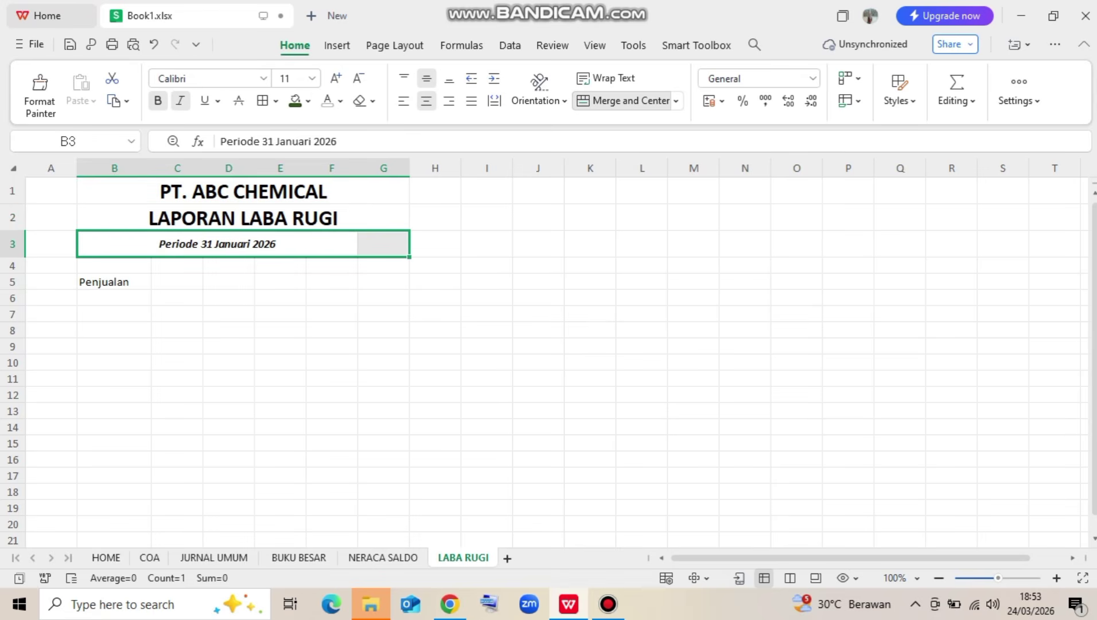
pyautogui.hotkey('ctrl', 'm')
pyautogui.hotkey('ctrl', 'm')
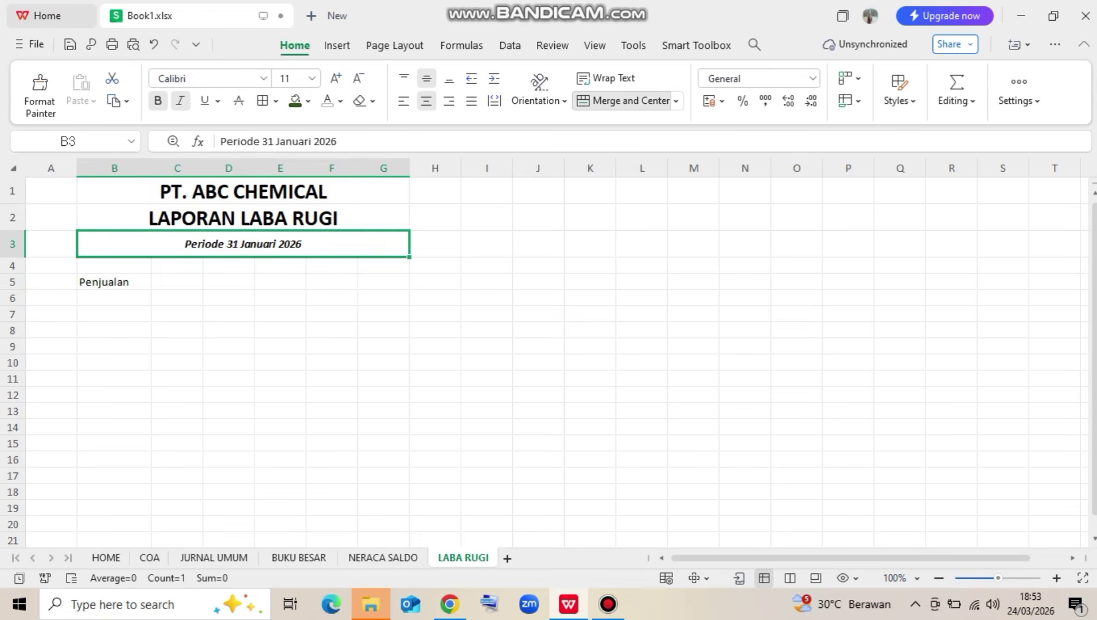
# Format the Penjualan label in B5 as bold italic at font size 12
pyautogui.click(114, 282)
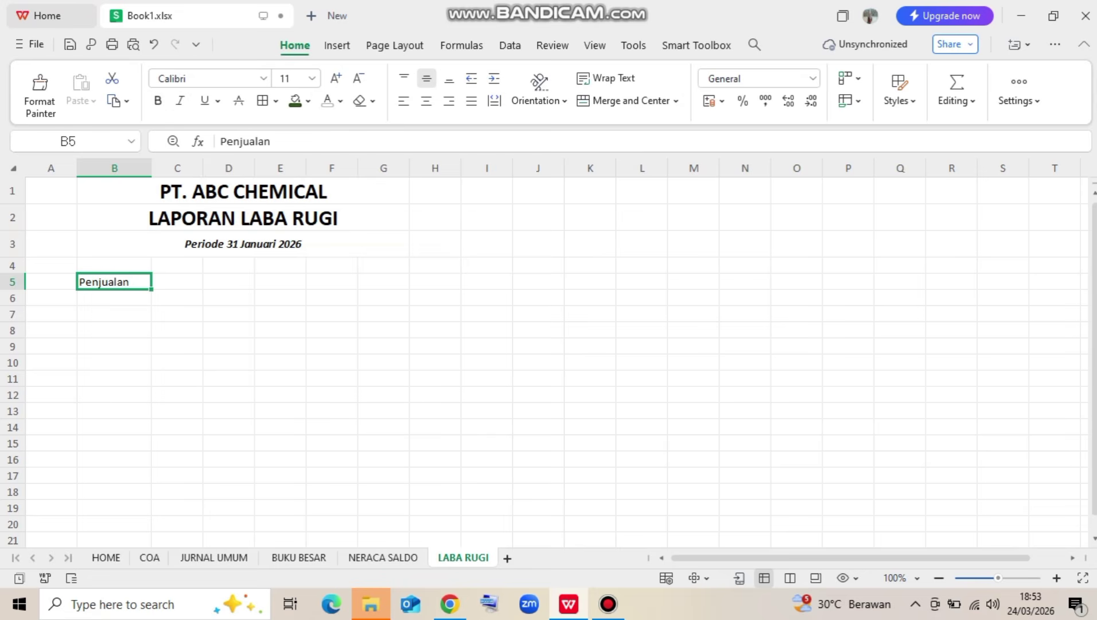
pyautogui.click(336, 79)
pyautogui.click(157, 100)
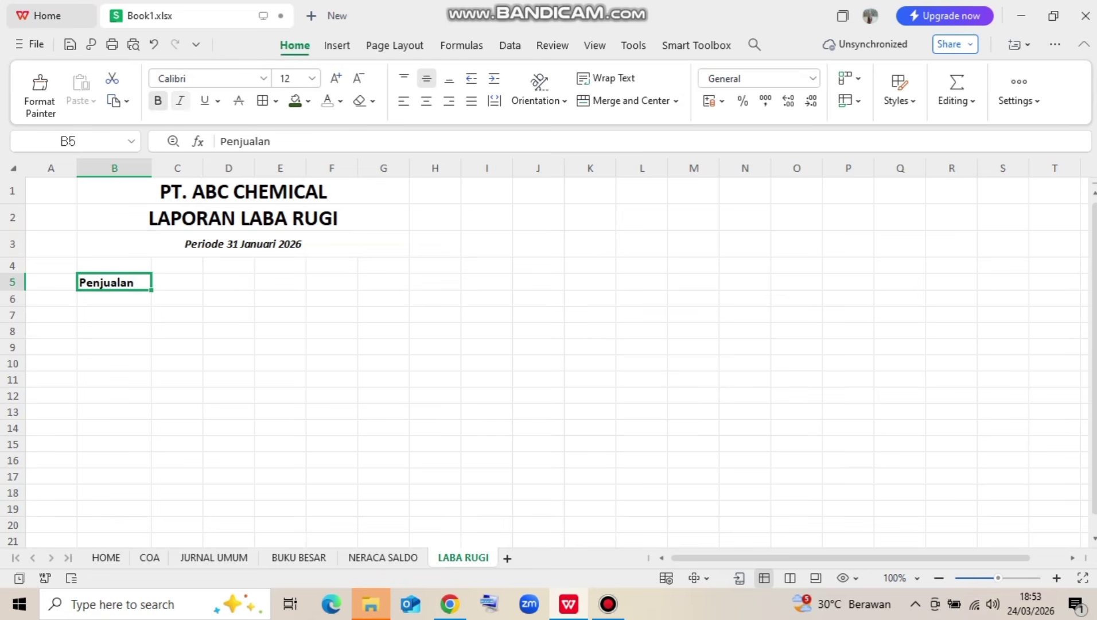
pyautogui.click(179, 100)
# Insert a VLOOKUP function in D5 with the Penjualan label in B5 as the lookup value
pyautogui.click(228, 282)
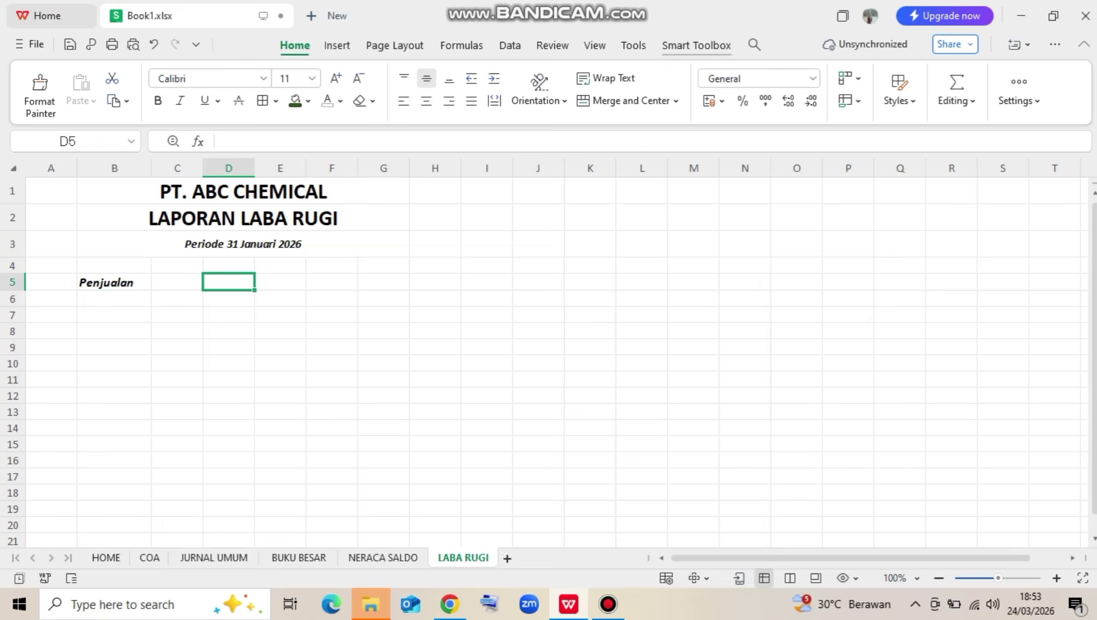
pyautogui.click(956, 88)
pyautogui.click(745, 143)
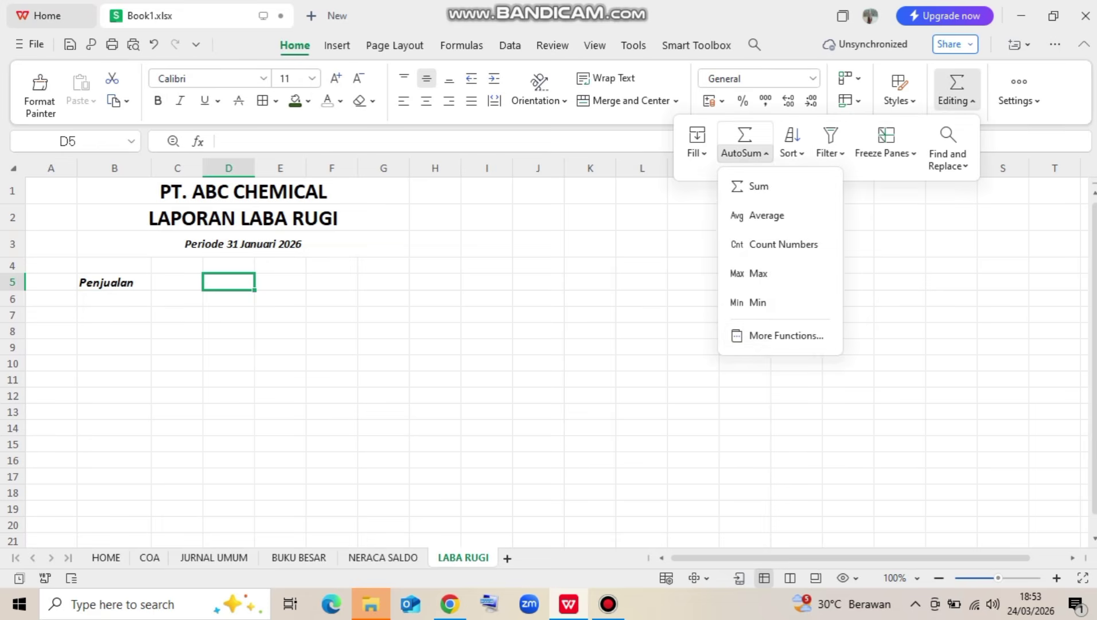
pyautogui.click(772, 334)
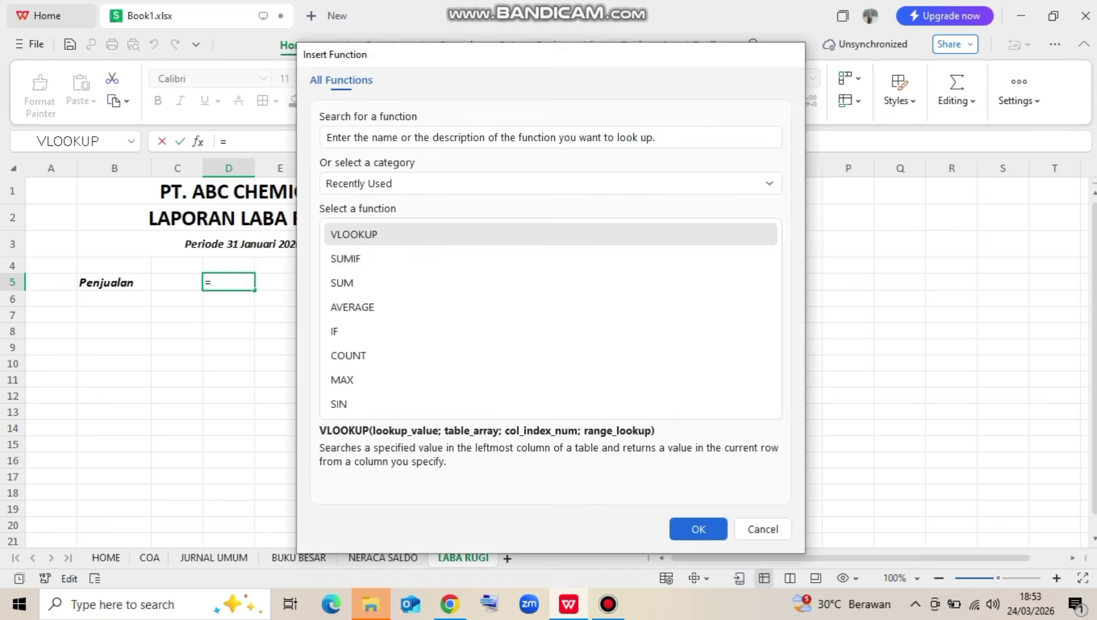
pyautogui.doubleClick(413, 235)
pyautogui.moveTo(429, 140); pyautogui.dragTo(648, 167)
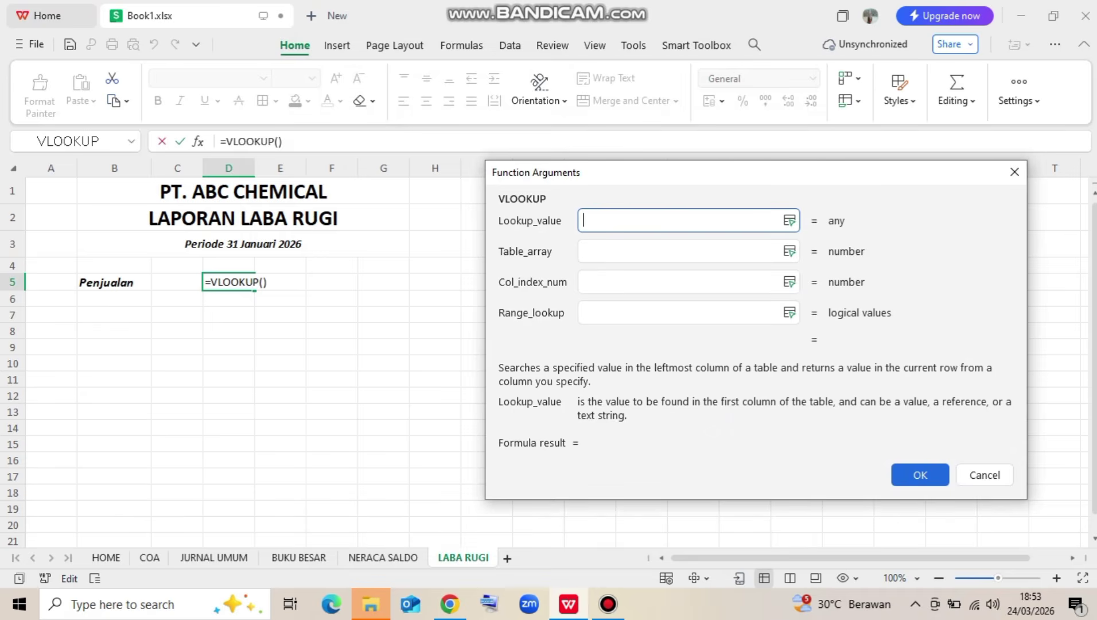
pyautogui.click(114, 283)
pyautogui.click(660, 252)
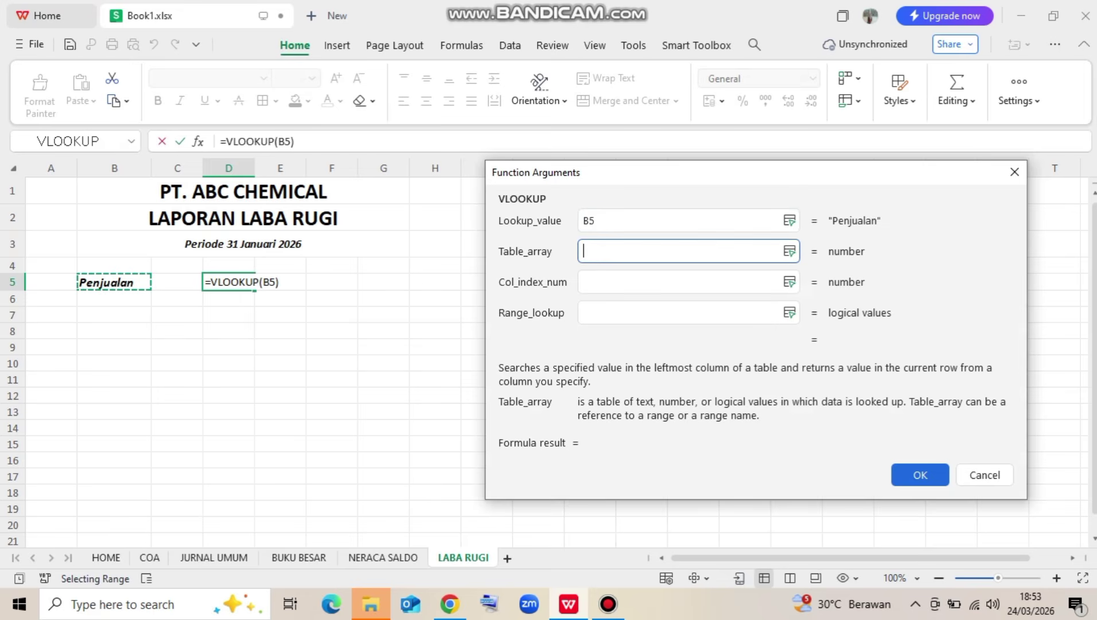
# Set the VLOOKUP table array to the range A4:D18 on the NERACA SALDO sheet
pyautogui.click(383, 557)
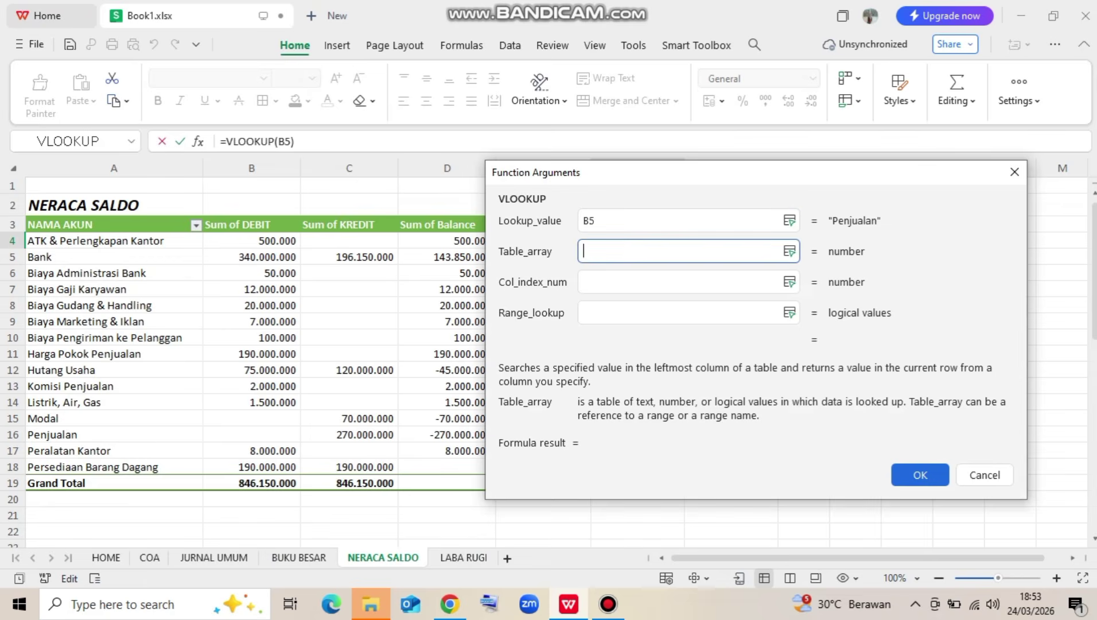
pyautogui.moveTo(656, 172); pyautogui.dragTo(975, 304)
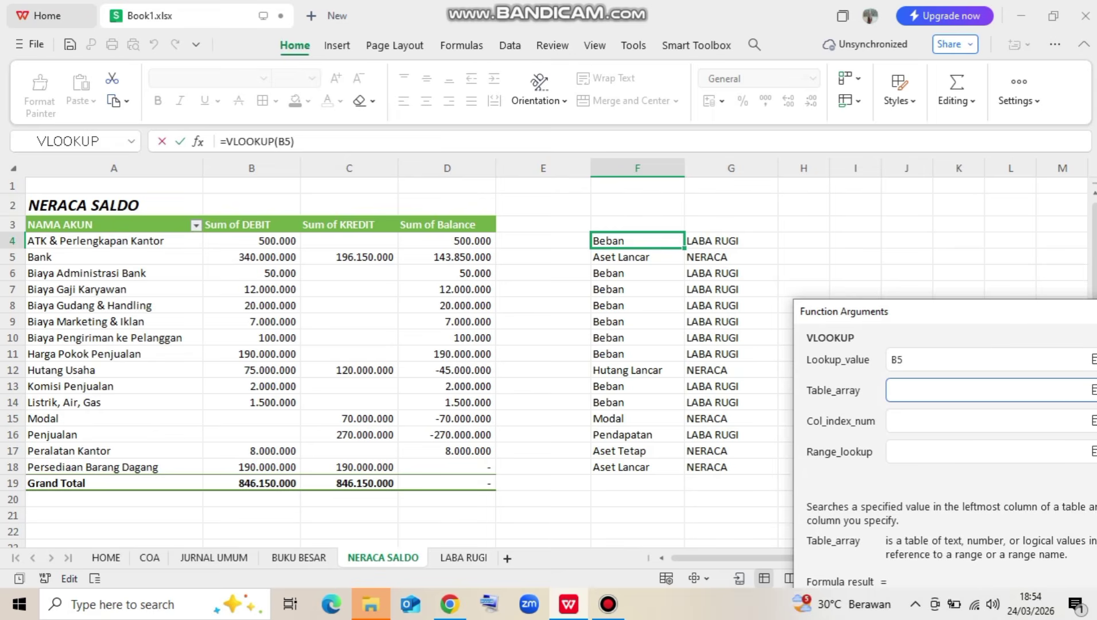
pyautogui.moveTo(57, 241); pyautogui.dragTo(493, 467)
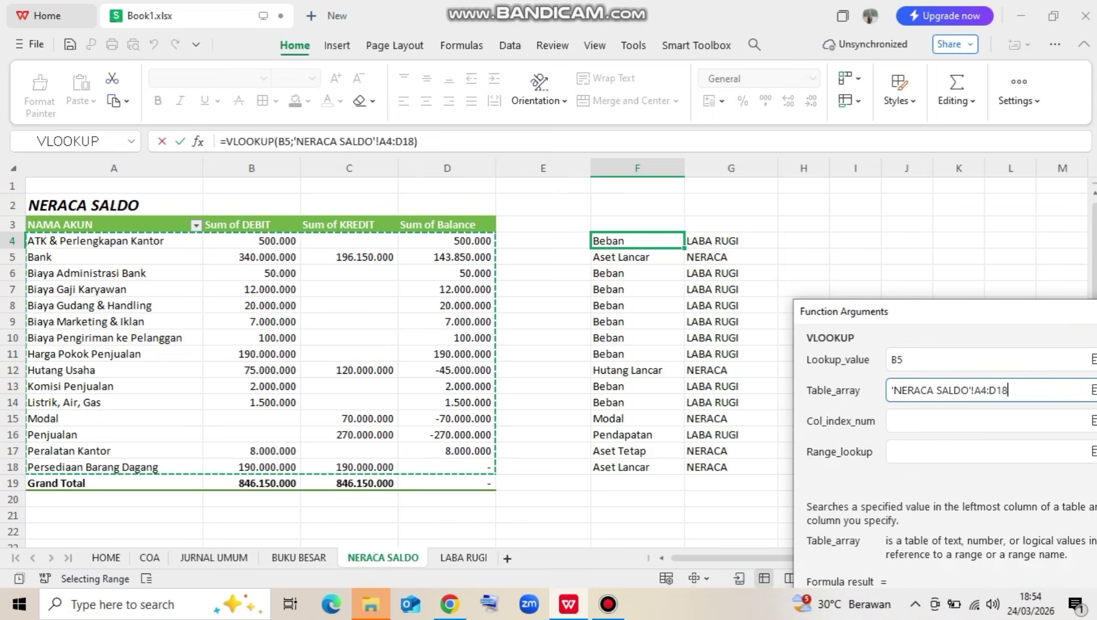
pyautogui.moveTo(954, 314); pyautogui.dragTo(823, 190)
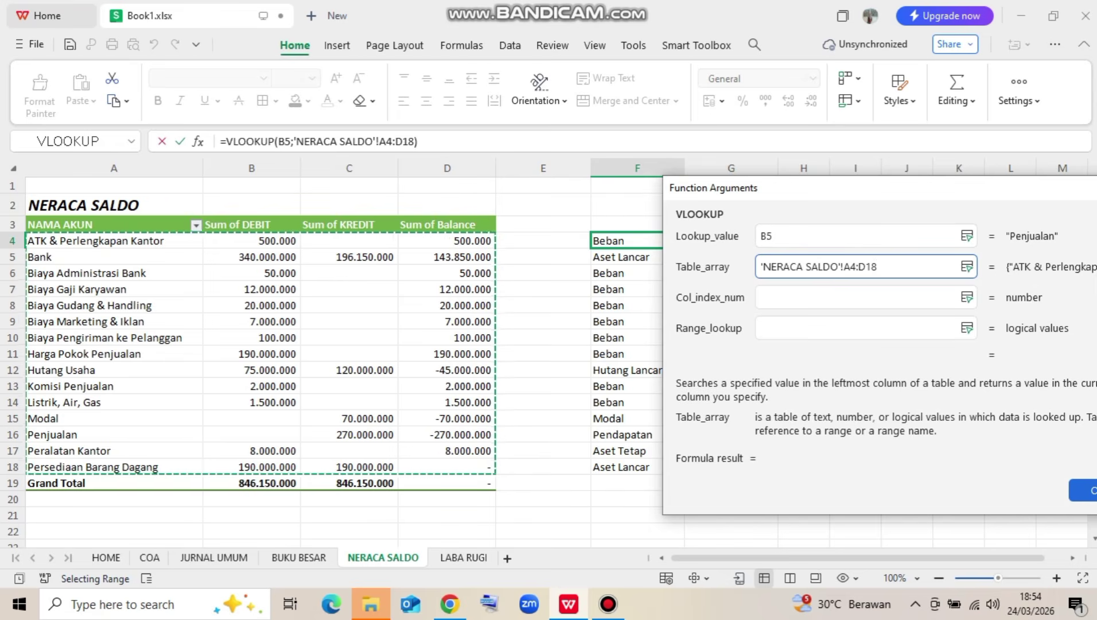
# Complete the VLOOKUP in D5 with column index 4 and range lookup 0
pyautogui.press('Tab')
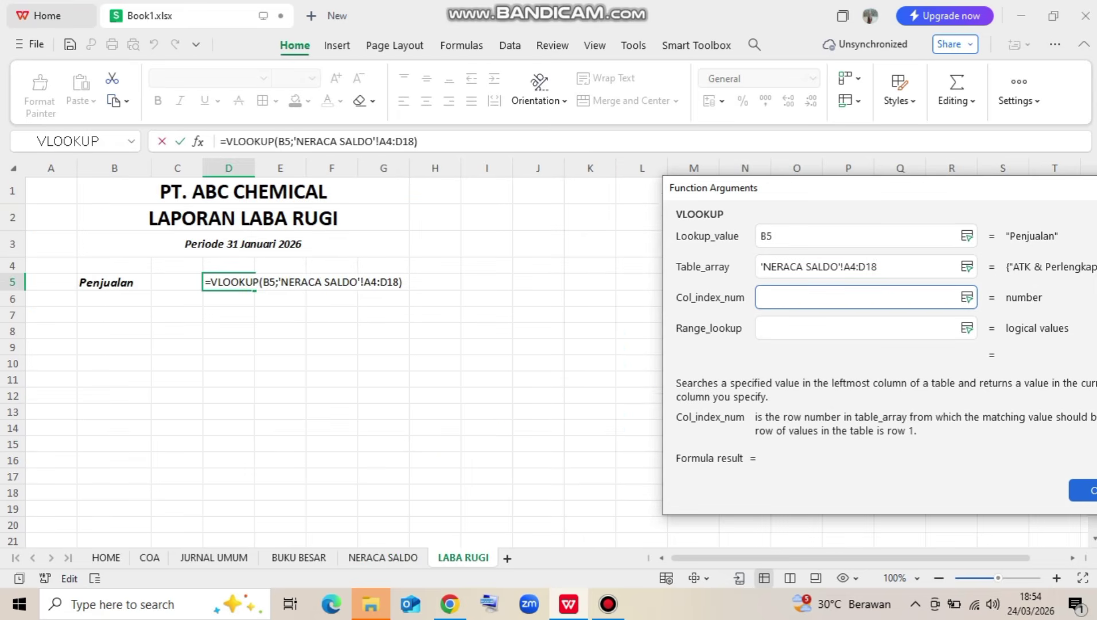
pyautogui.write('4')
pyautogui.press('Tab')
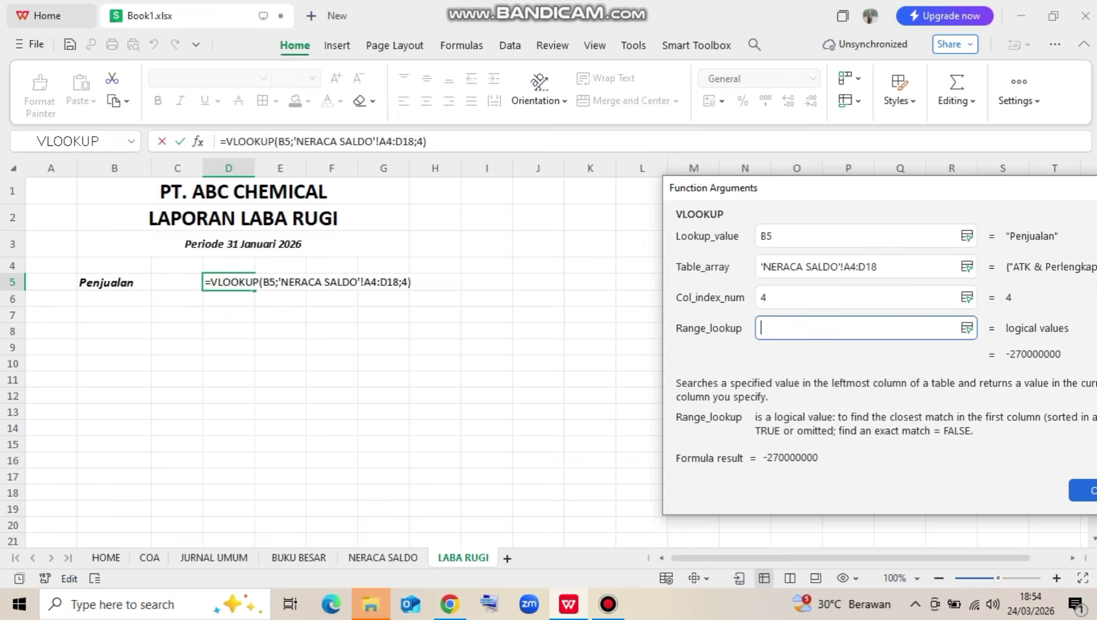
pyautogui.write('0')
pyautogui.press('Return')
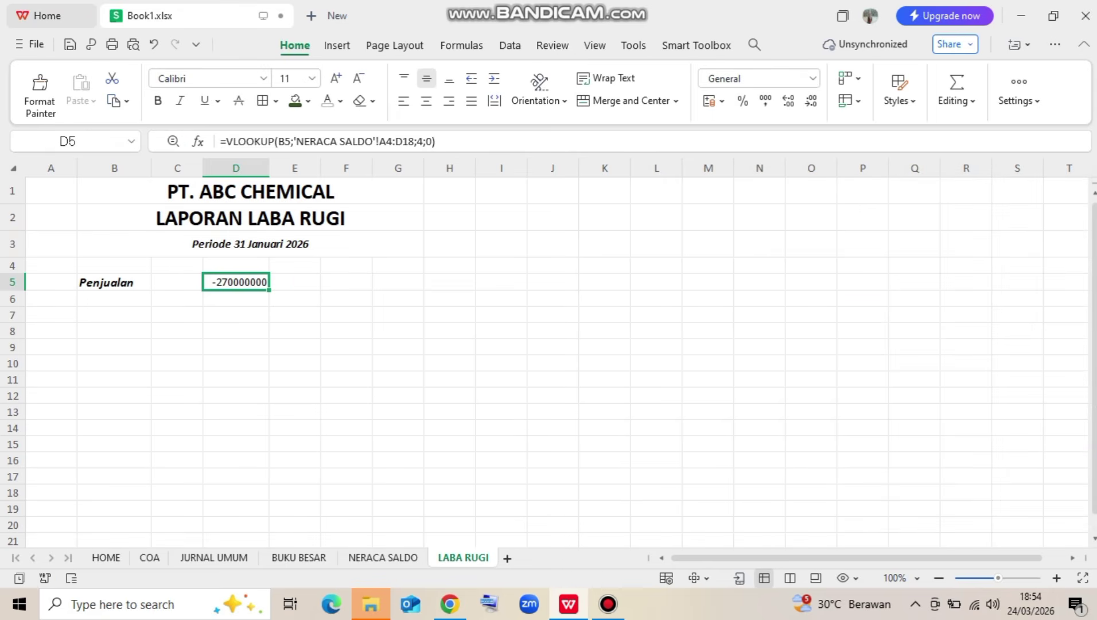
# Format column D as Accounting with the currency symbol set to None
pyautogui.click(236, 168)
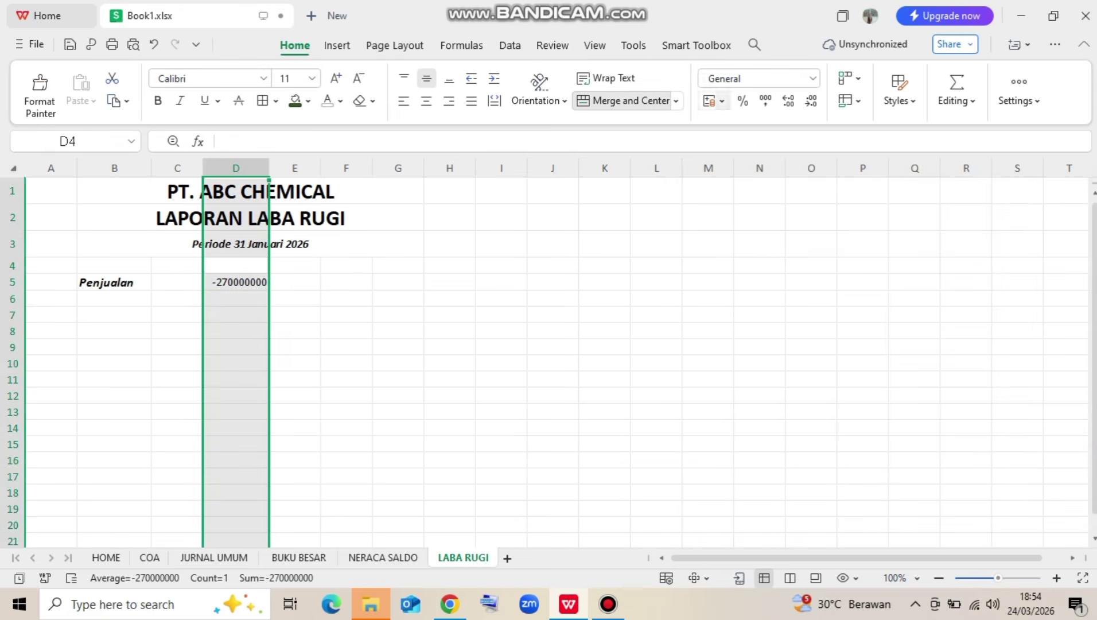
pyautogui.click(813, 78)
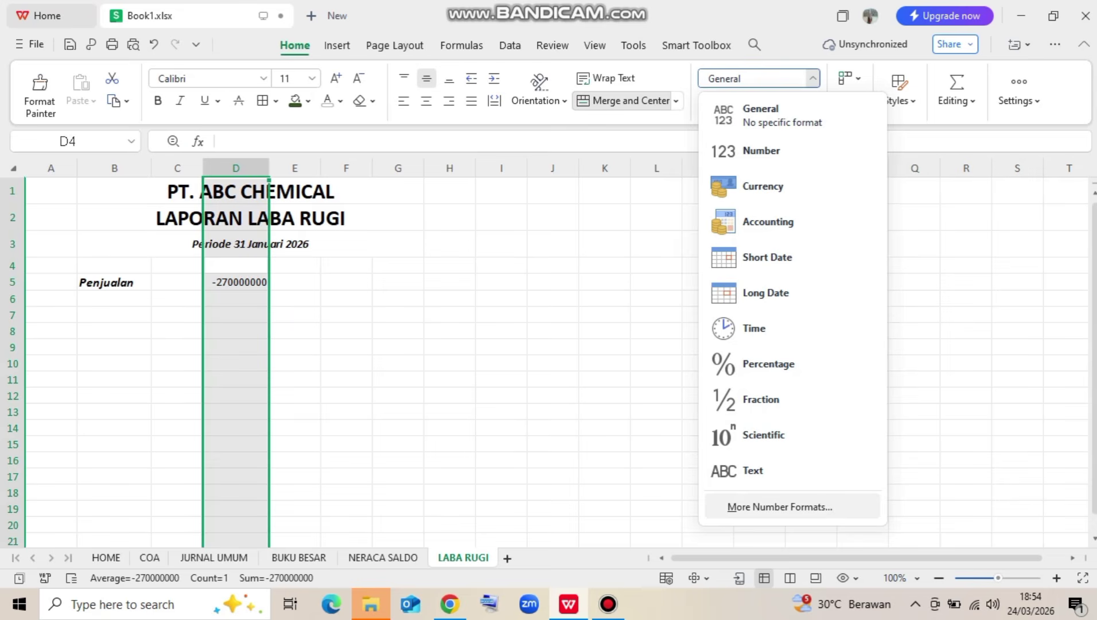
pyautogui.click(780, 507)
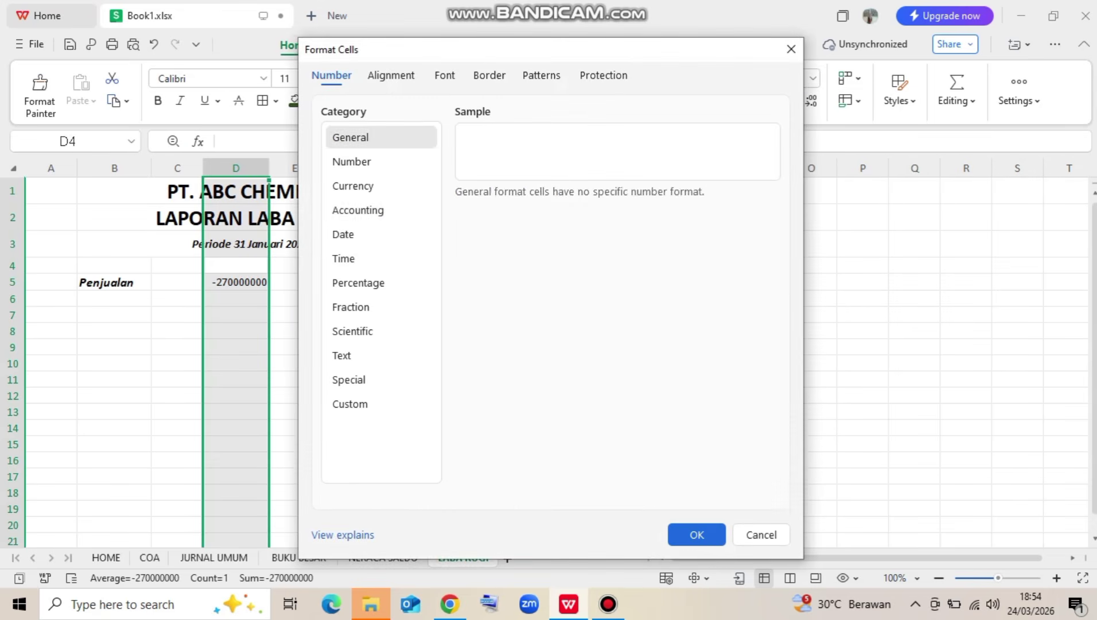
pyautogui.click(358, 210)
pyautogui.click(768, 224)
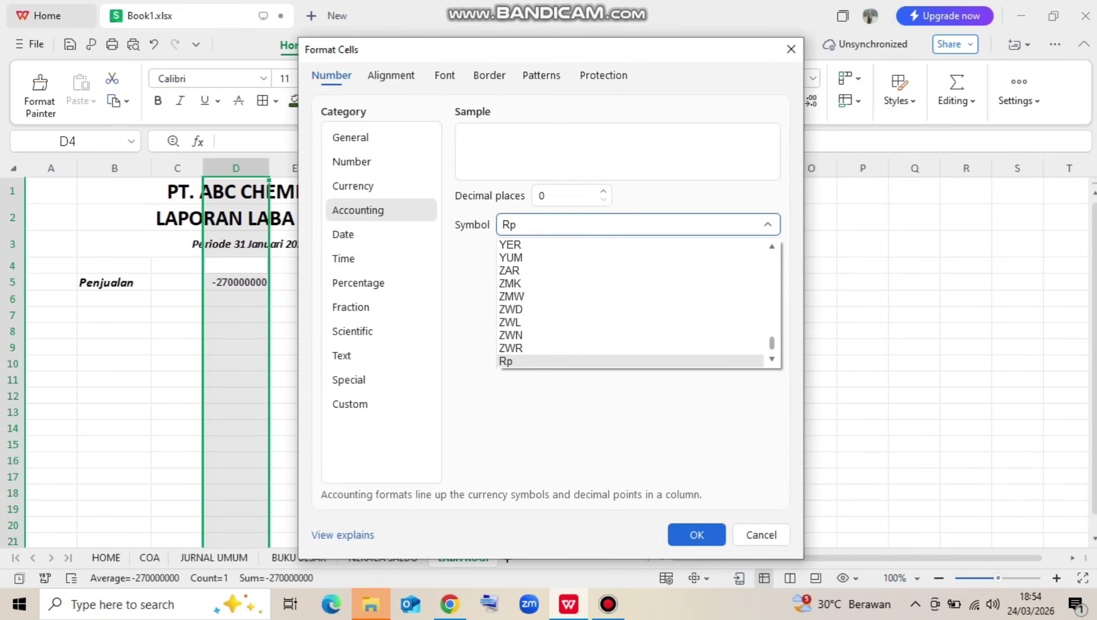
pyautogui.moveTo(772, 343); pyautogui.dragTo(771, 262)
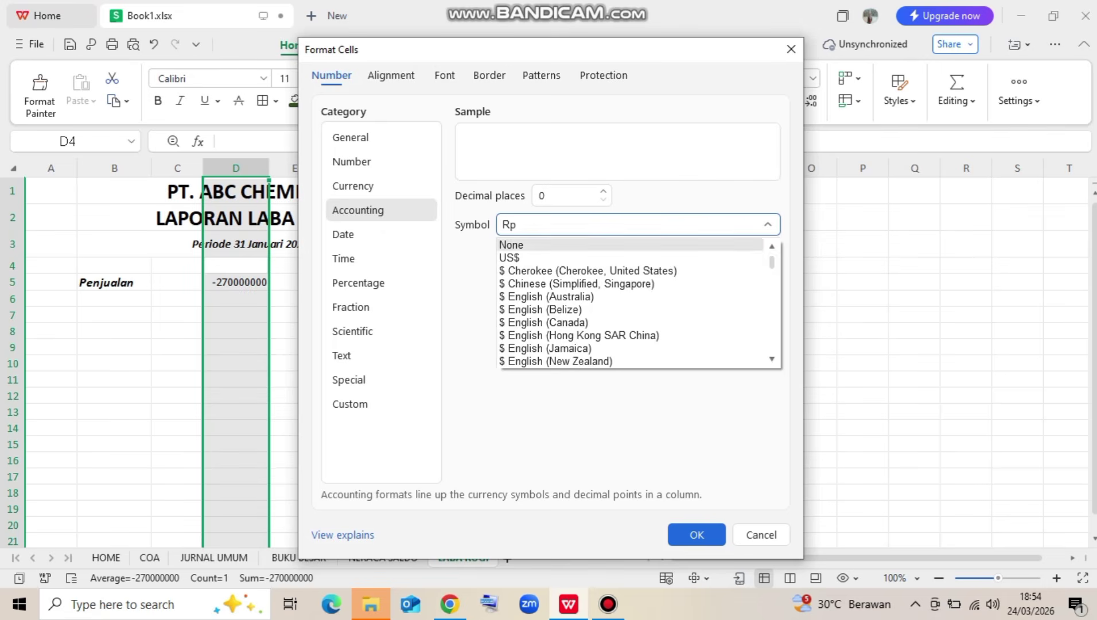
pyautogui.click(511, 245)
pyautogui.click(696, 534)
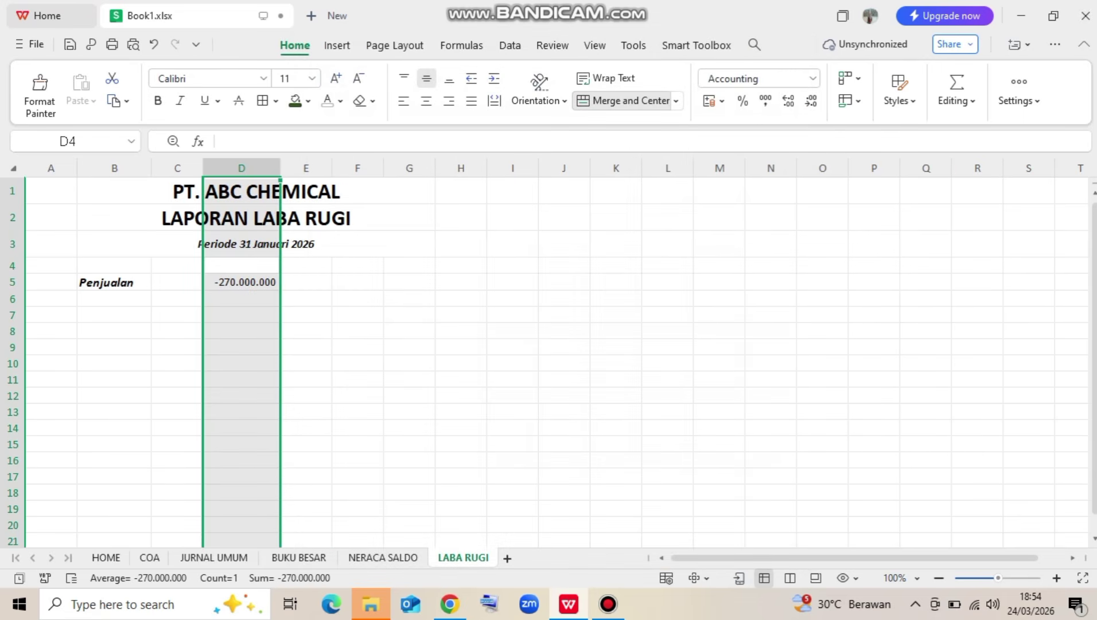
# Append *-1 to the VLOOKUP formula in D5 to reverse the sign of the sales amount
pyautogui.click(242, 282)
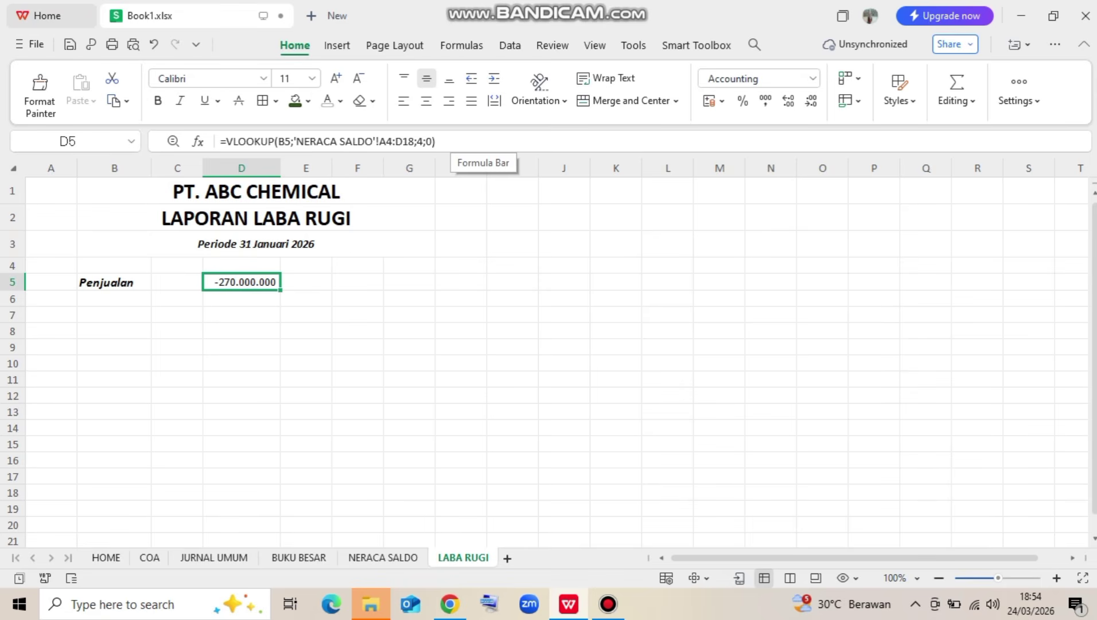
pyautogui.click(449, 142)
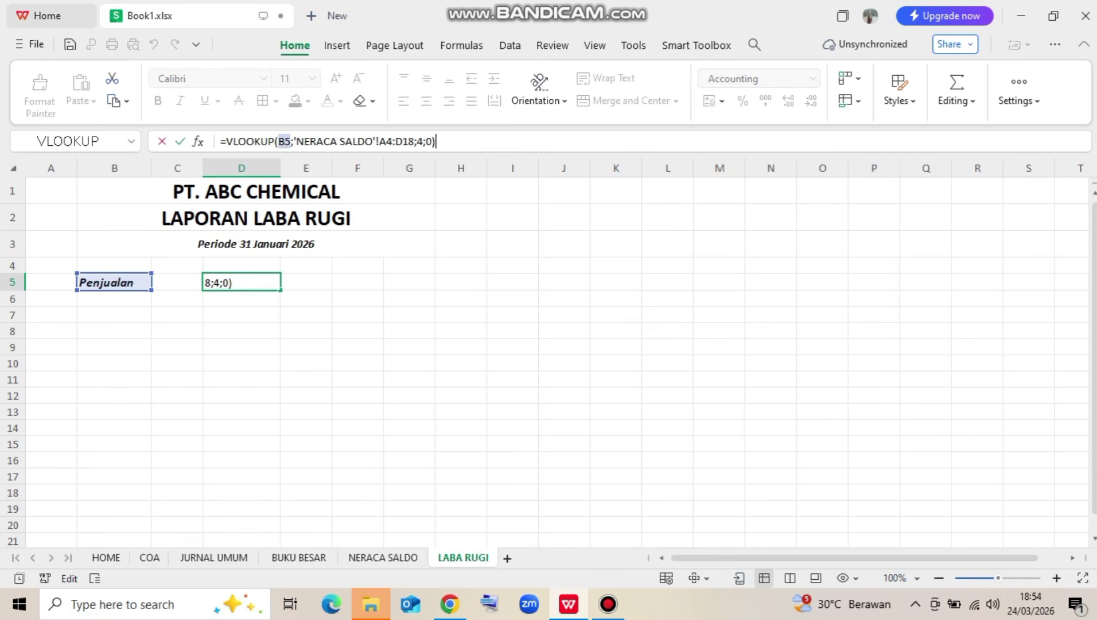
pyautogui.write('*')
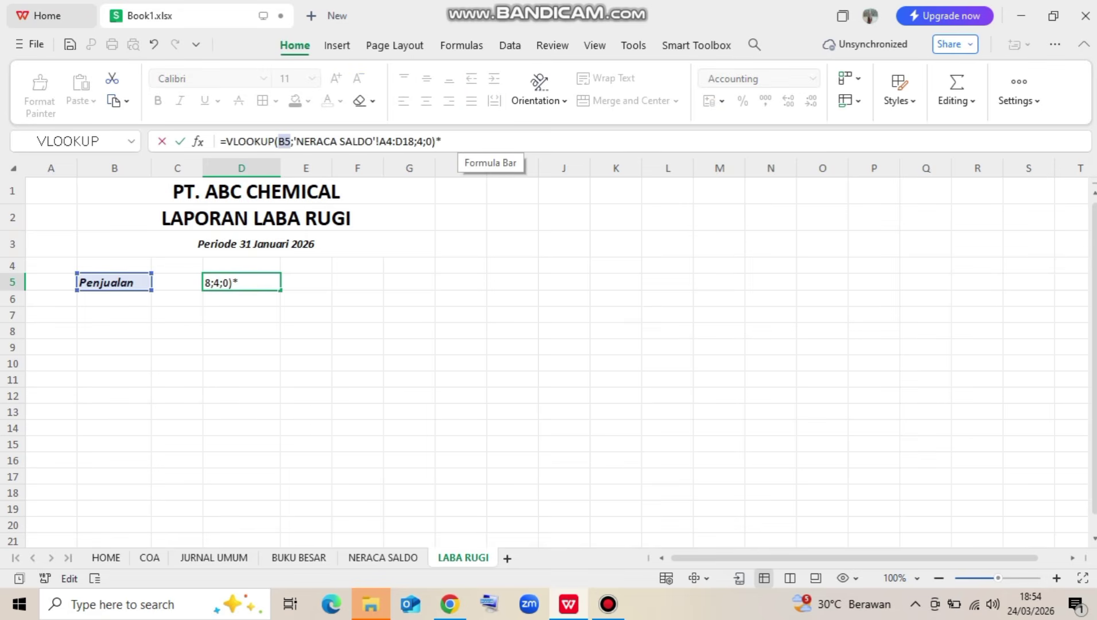
pyautogui.write('-1')
pyautogui.press('Return')
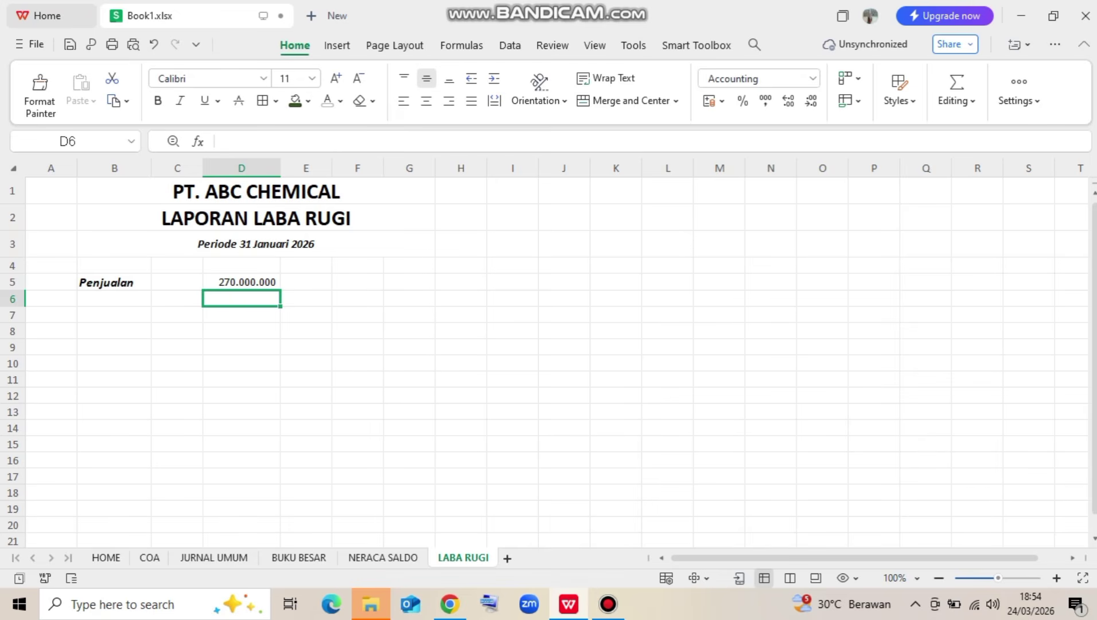
# Select B6 as the destination and copy the account name Harga Pokok Penjualan from A11 on the NERACA SALDO sheet
pyautogui.click(114, 298)
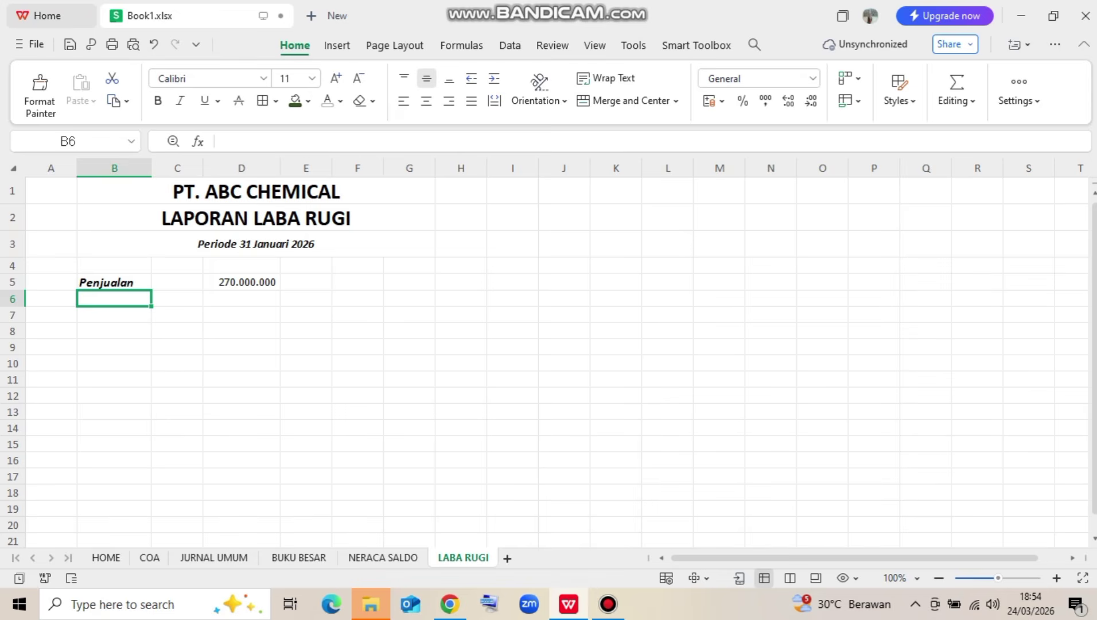
pyautogui.write('P')
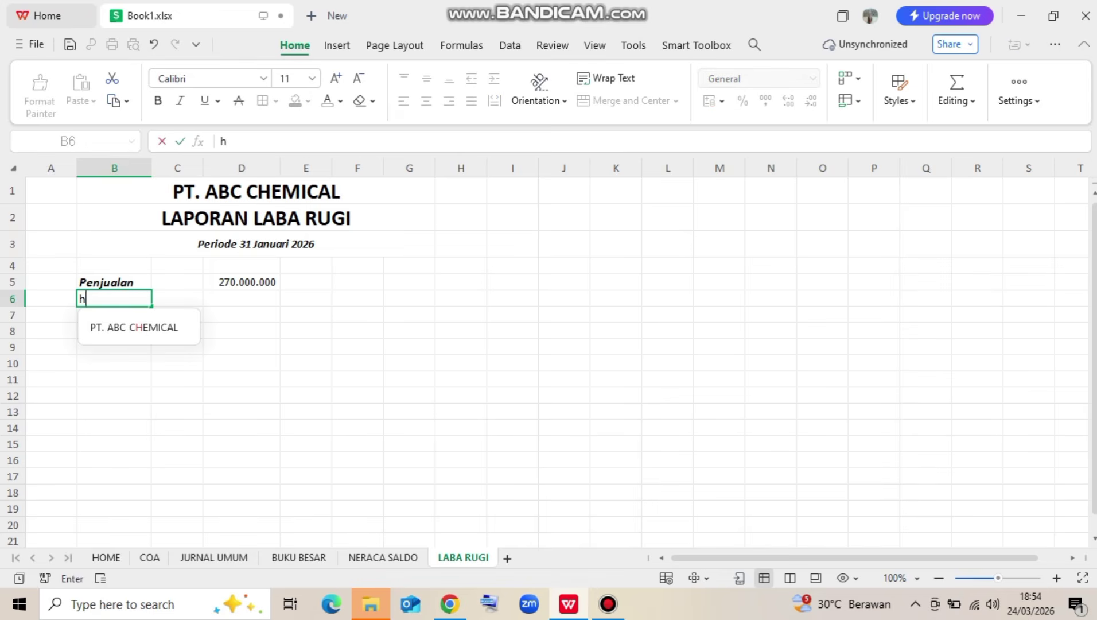
pyautogui.press('BackSpace')
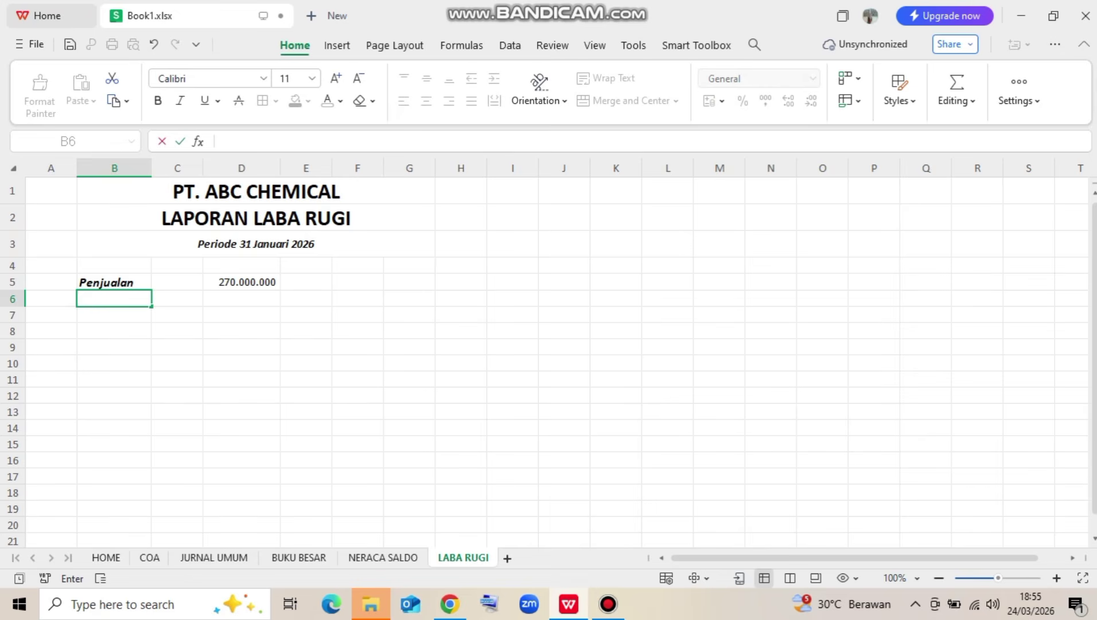
pyautogui.click(383, 557)
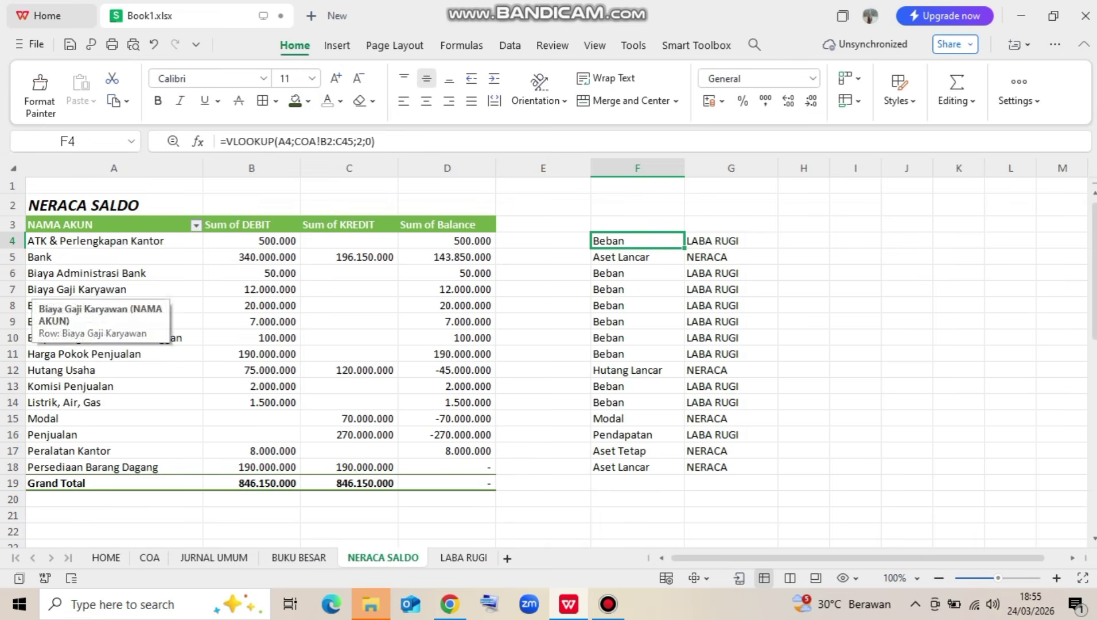
pyautogui.click(120, 354)
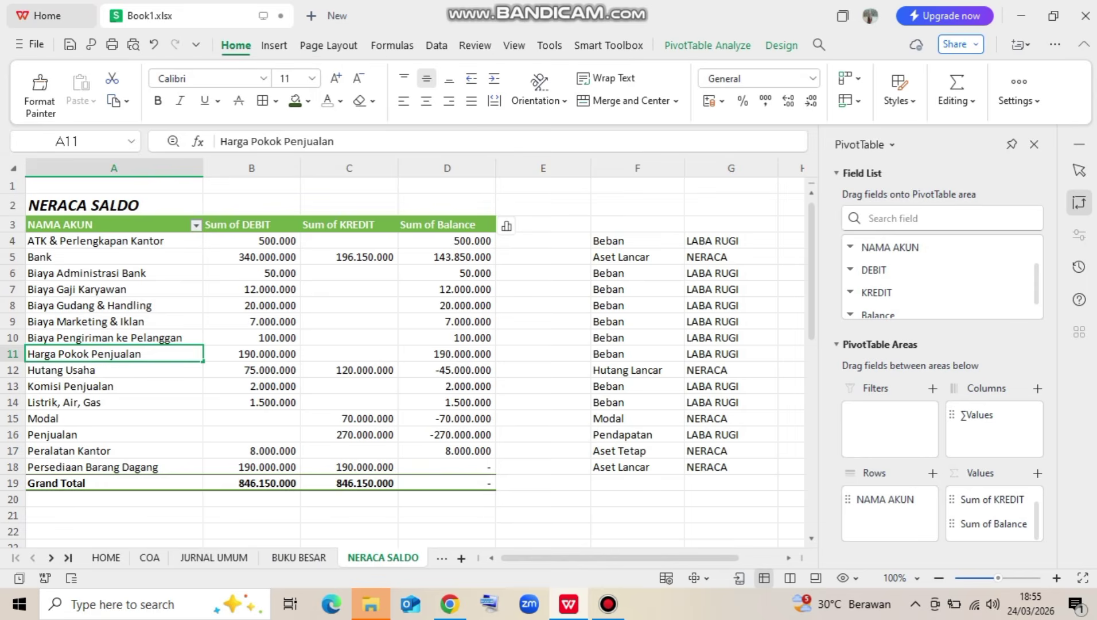
pyautogui.press('F2')
pyautogui.hotkey('ctrl', 'shift', 'Left')
pyautogui.hotkey('ctrl', 'shift', 'Left')
pyautogui.hotkey('ctrl', 'shift', 'Left')
pyautogui.hotkey('ctrl', 'c')
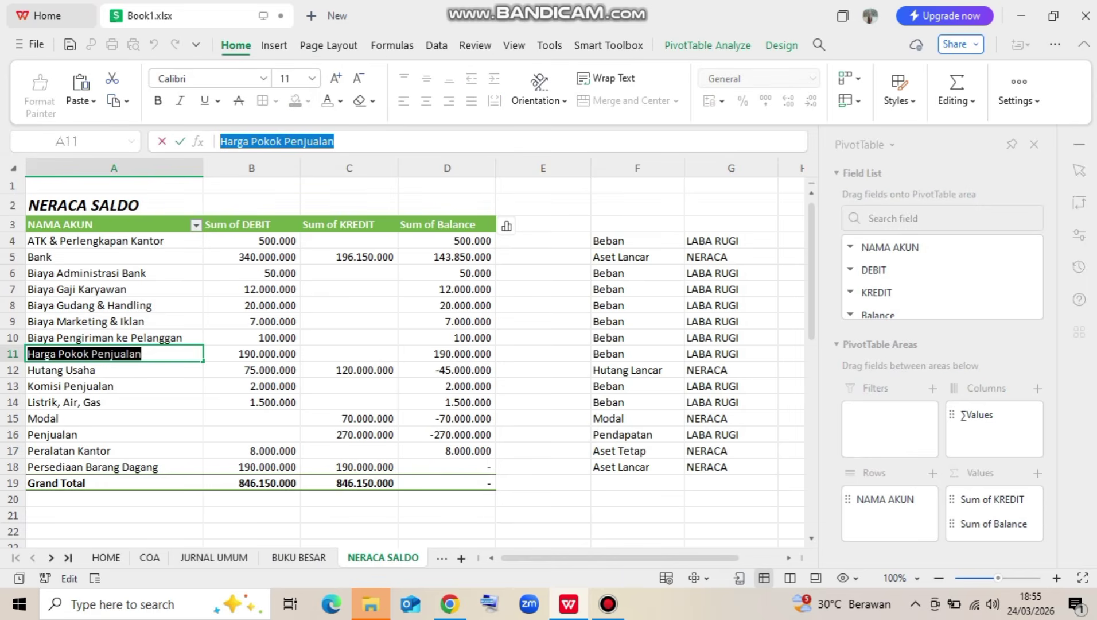
pyautogui.press('Escape')
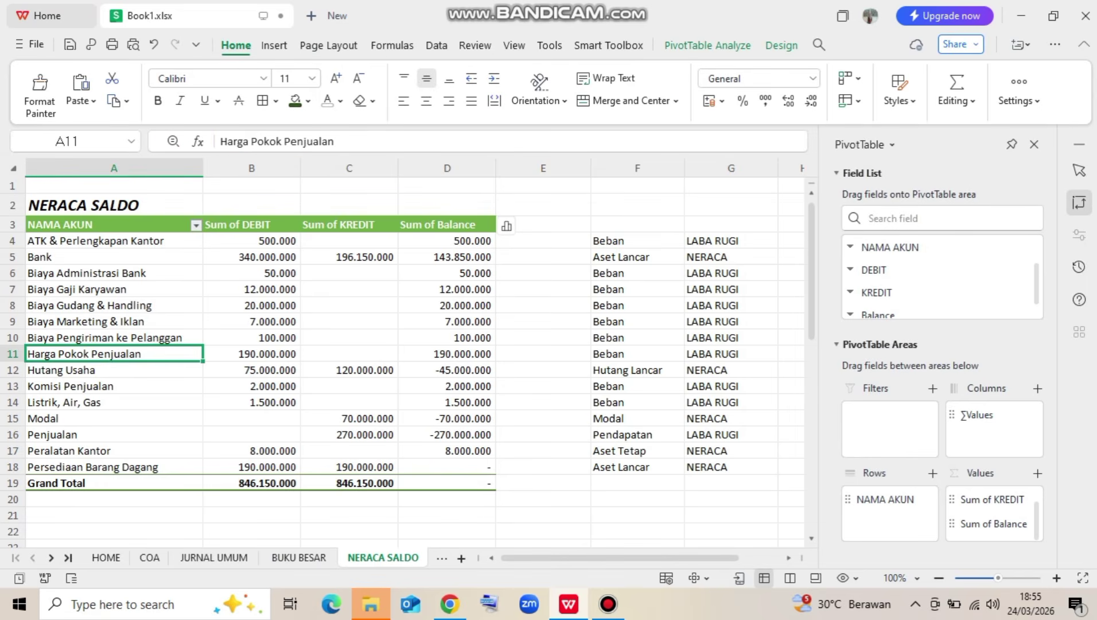
# Paste Harga Pokok Penjualan into B6 on the LABA RUGI sheet and make it bold
pyautogui.click(441, 557)
pyautogui.click(69, 557)
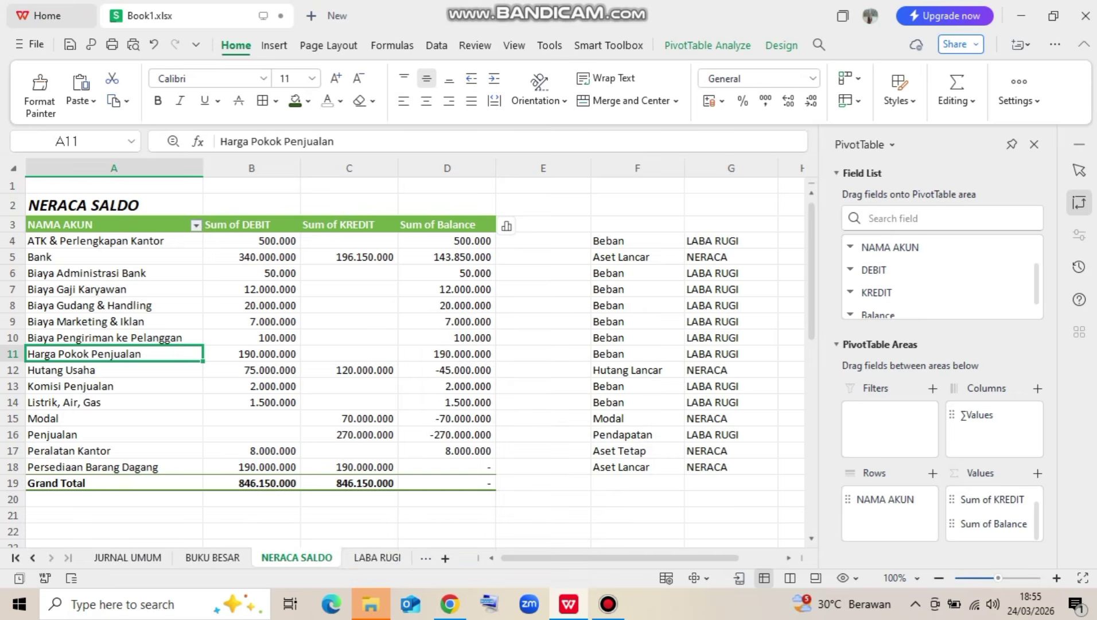
pyautogui.click(376, 557)
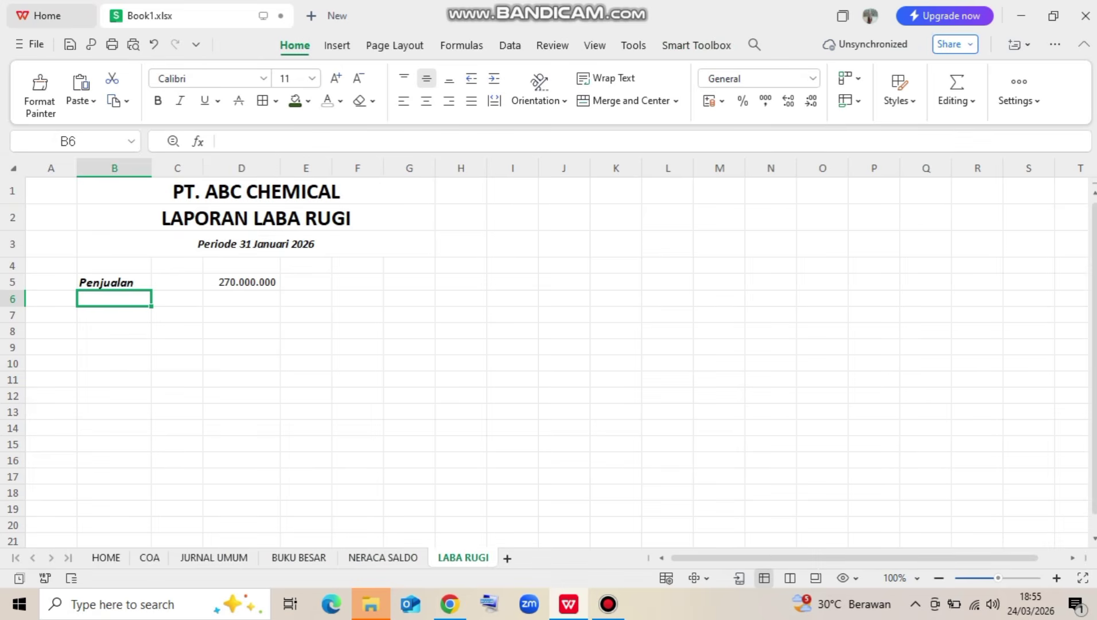
pyautogui.press('F2')
pyautogui.hotkey('ctrl', 'v')
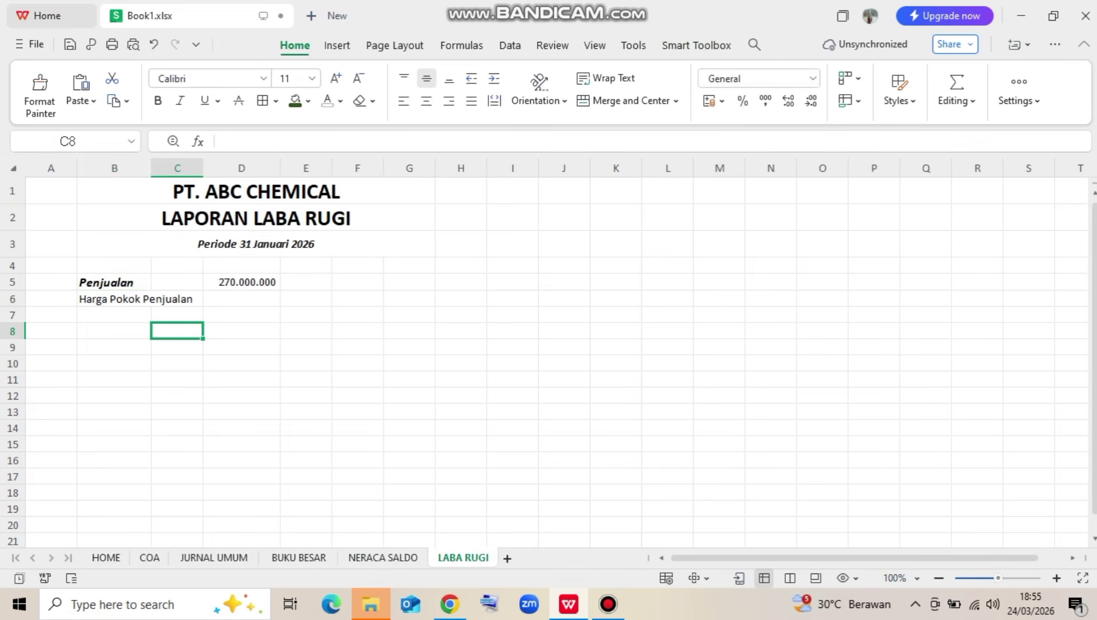
pyautogui.click(115, 299)
pyautogui.click(158, 101)
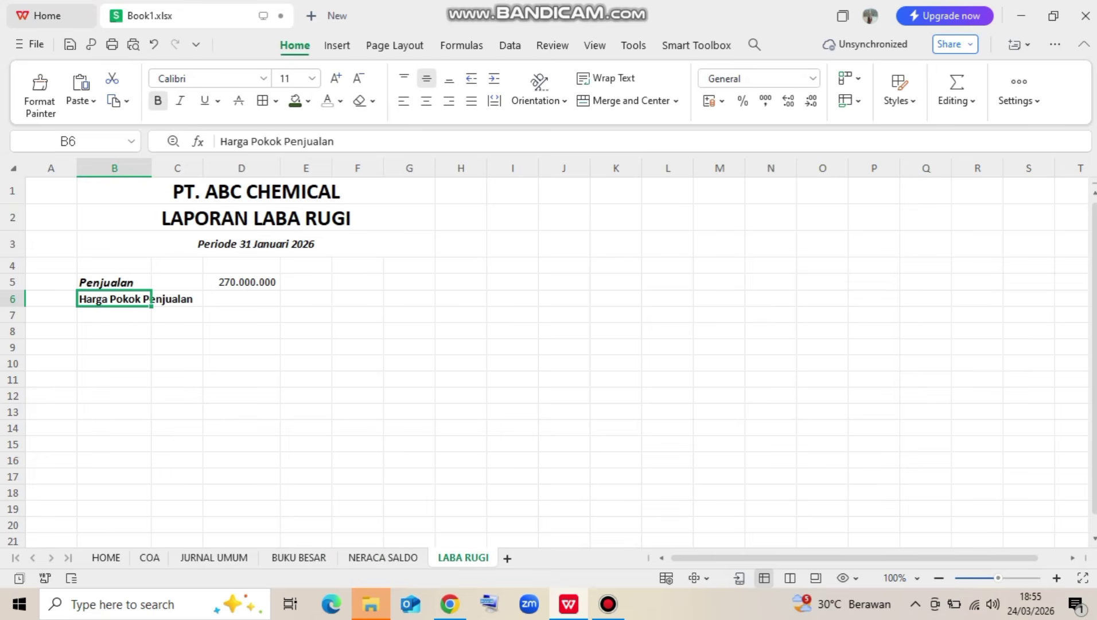
pyautogui.click(242, 379)
# Move the Penjualan amount formula from D5 to G5
pyautogui.click(241, 282)
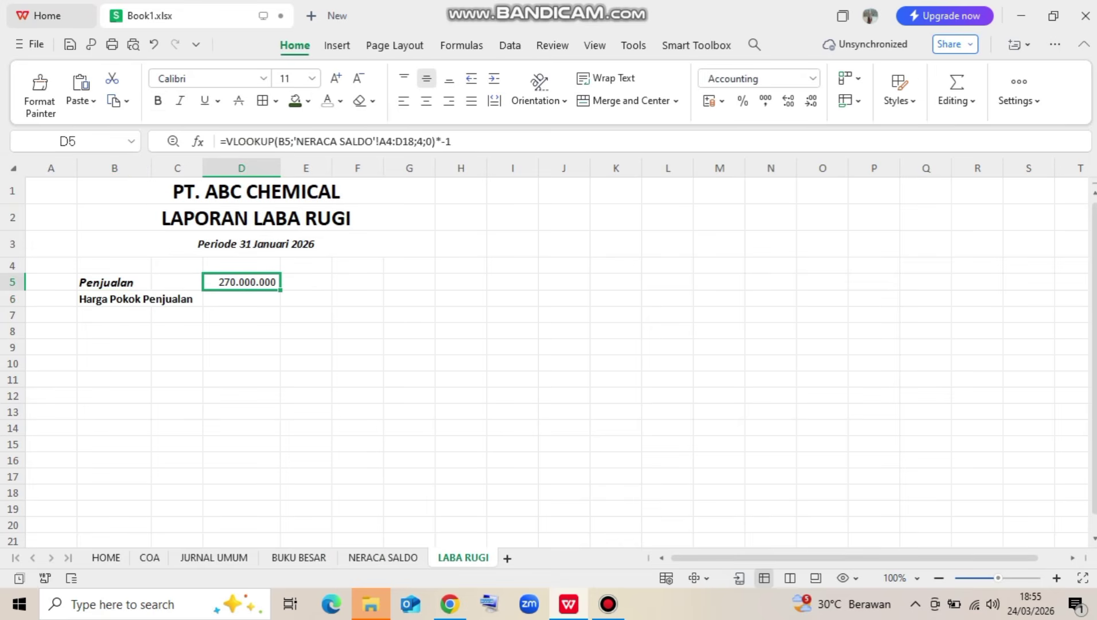
pyautogui.moveTo(241, 290); pyautogui.dragTo(409, 290)
pyautogui.click(357, 314)
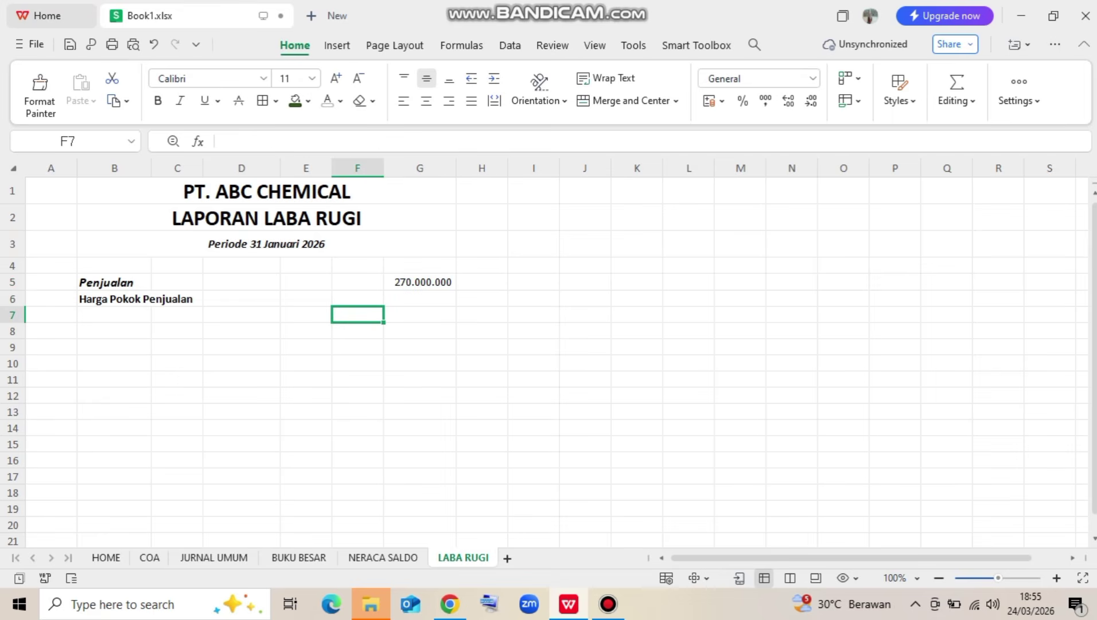
# Italicize Harga Pokok Penjualan in B6 and add a bottom border across B6:G6
pyautogui.click(145, 299)
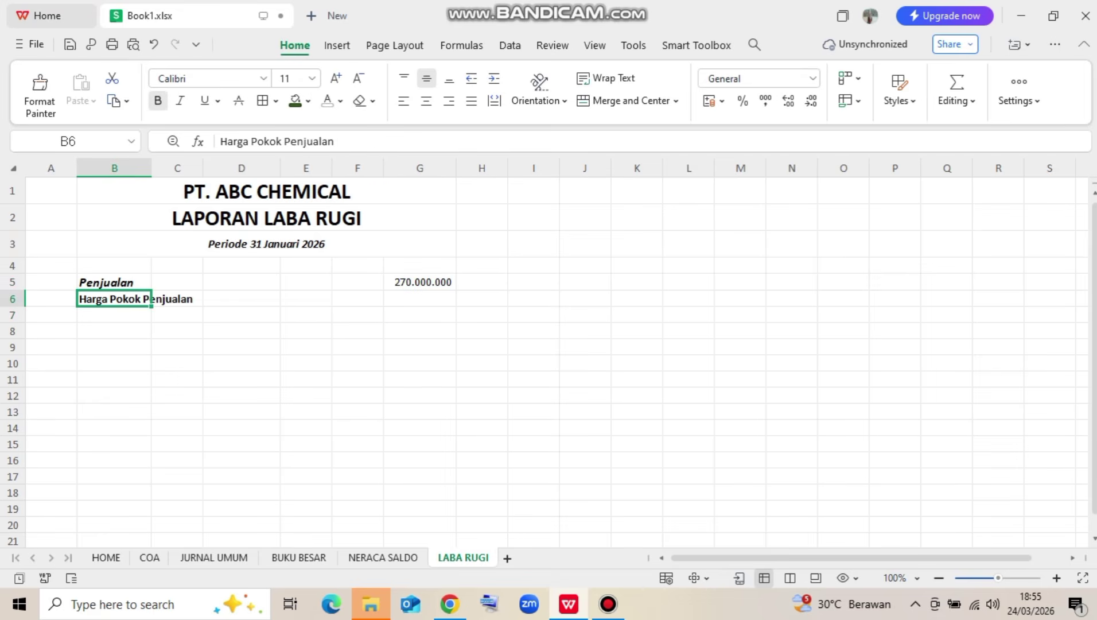
pyautogui.hotkey('ctrl', 'i')
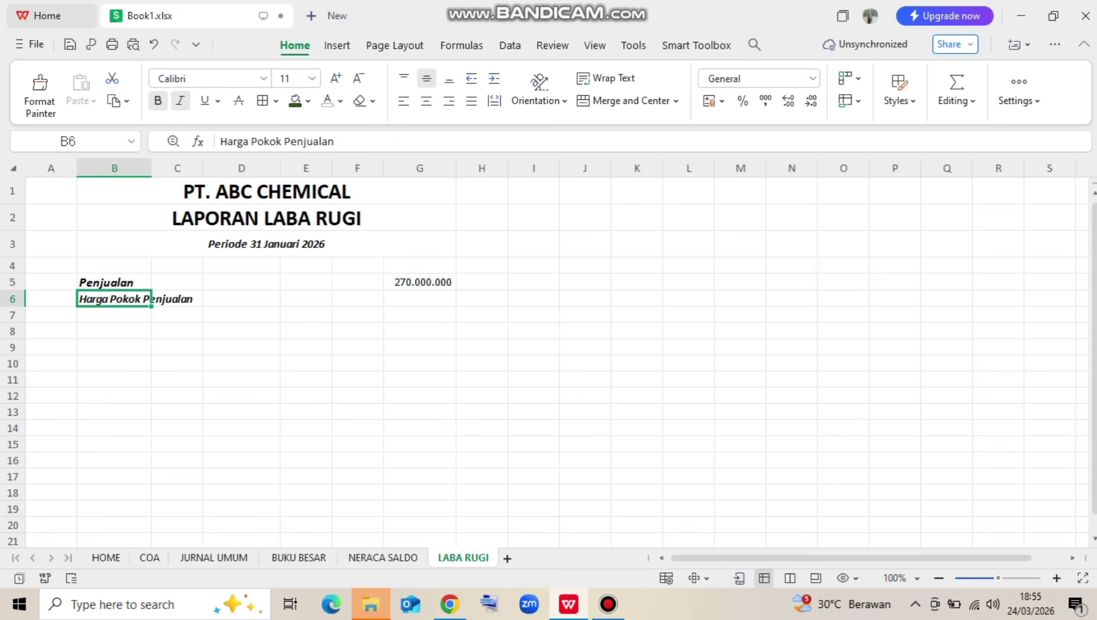
pyautogui.moveTo(145, 299); pyautogui.dragTo(424, 299)
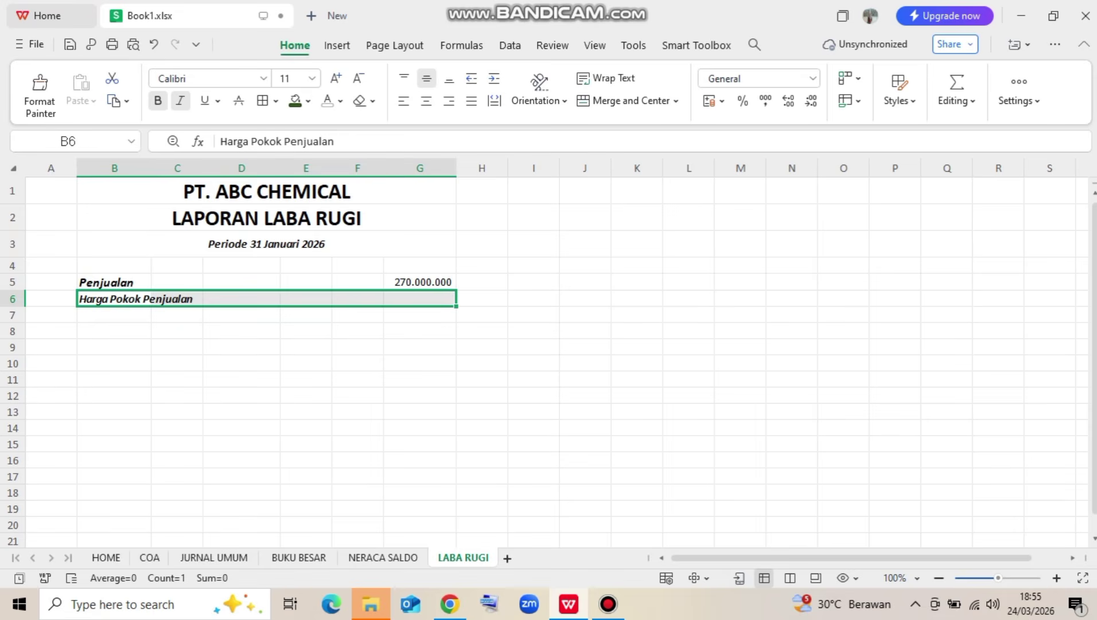
pyautogui.click(420, 347)
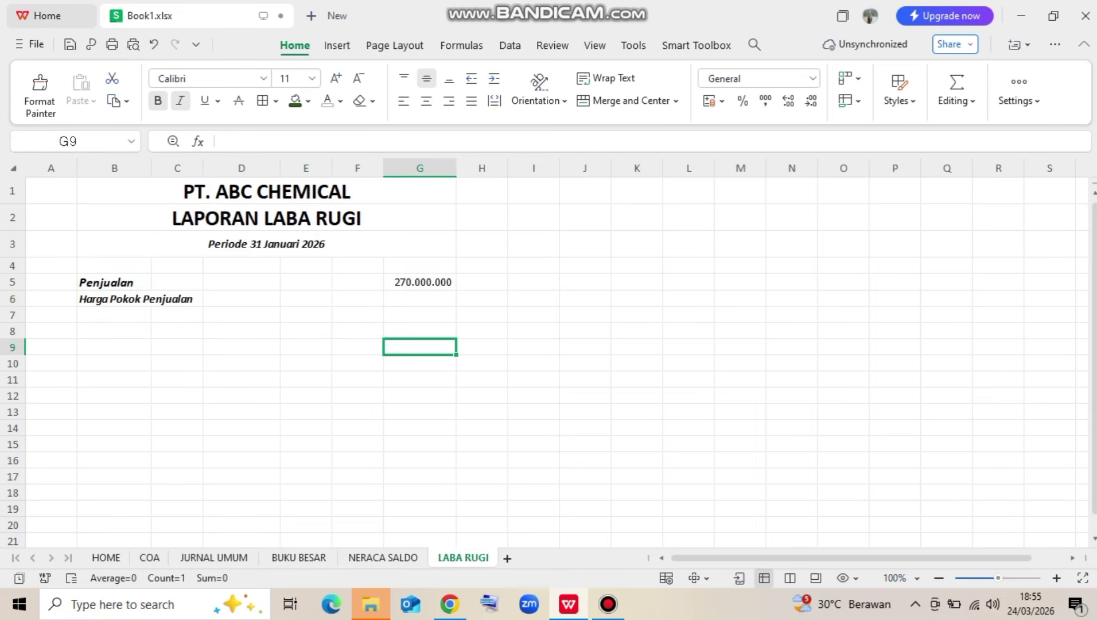
pyautogui.click(420, 299)
pyautogui.moveTo(420, 299); pyautogui.dragTo(115, 299)
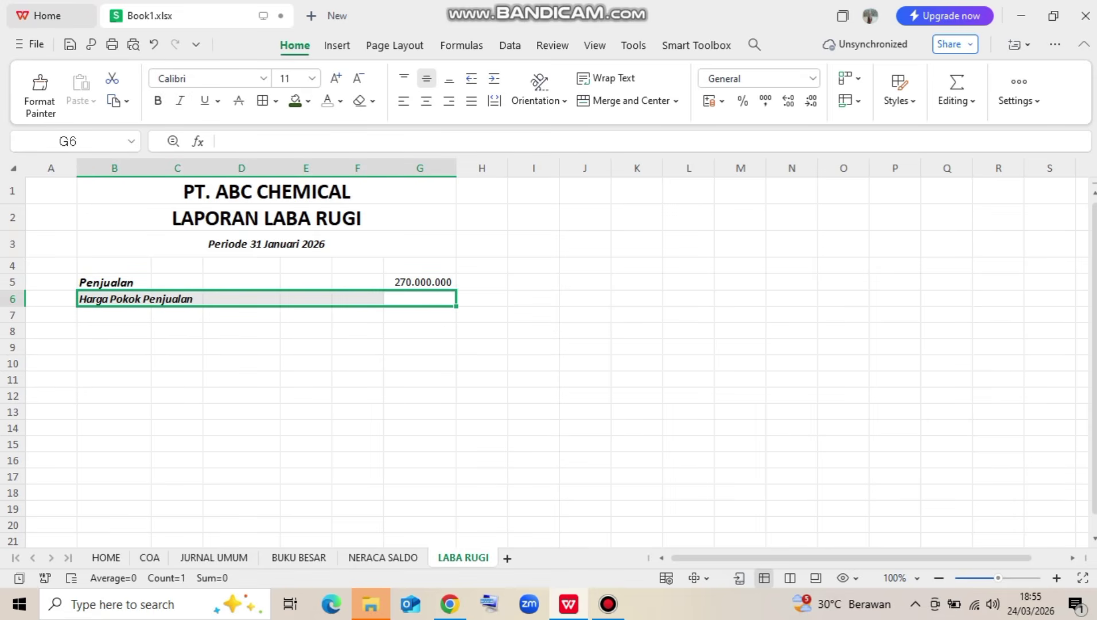
pyautogui.click(276, 101)
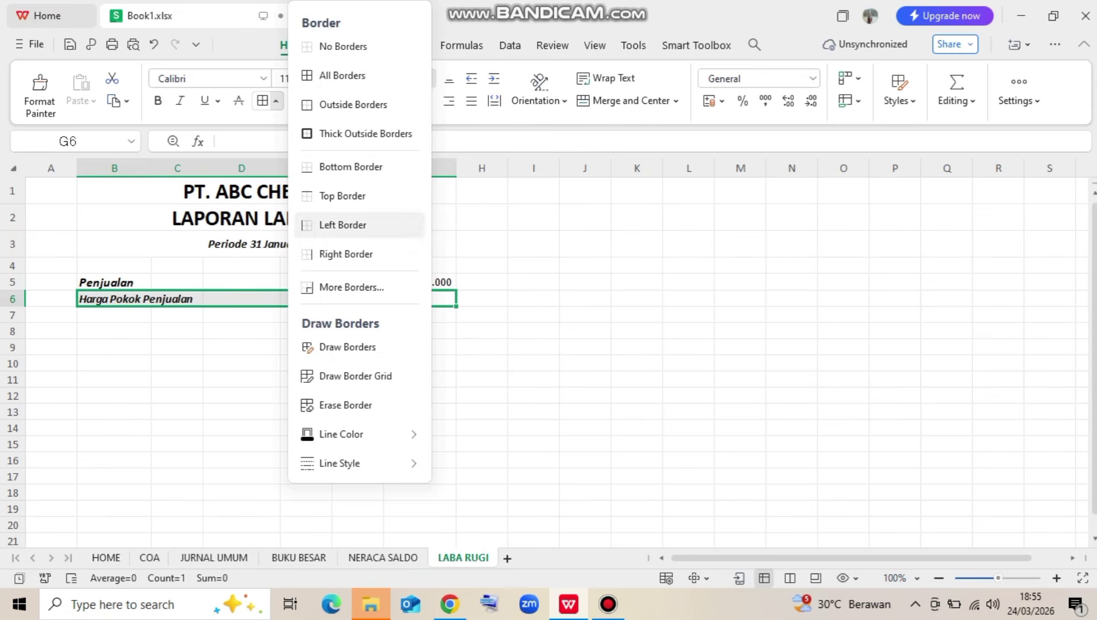
pyautogui.click(351, 167)
pyautogui.click(420, 347)
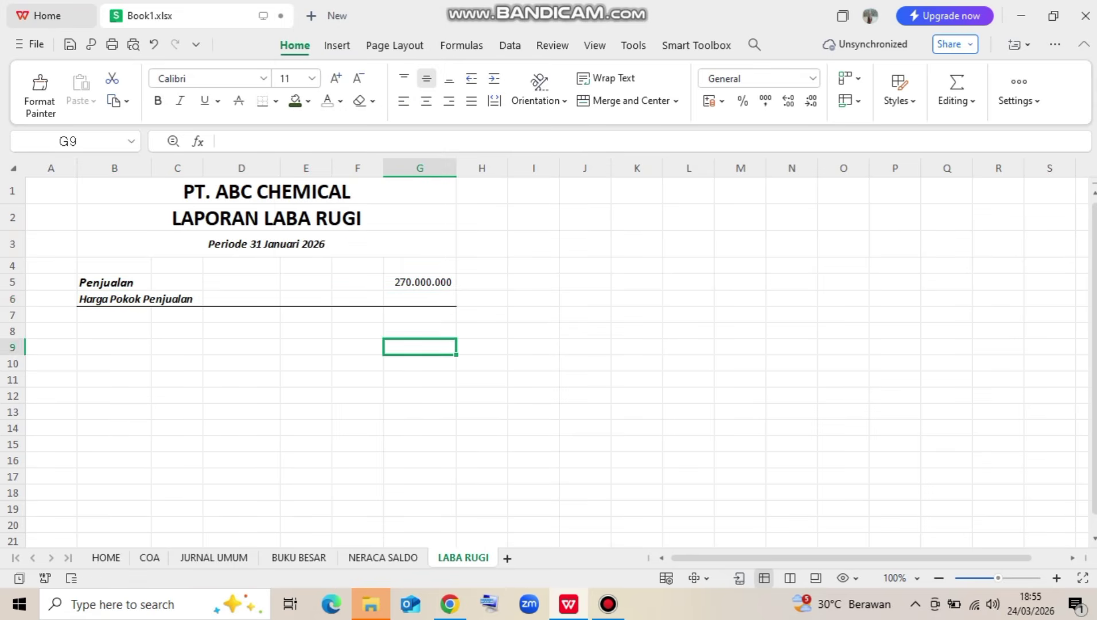
# Fill the VLOOKUP formula from G5 down to G6 and underline the Harga Pokok Penjualan amount
pyautogui.click(420, 299)
pyautogui.click(420, 282)
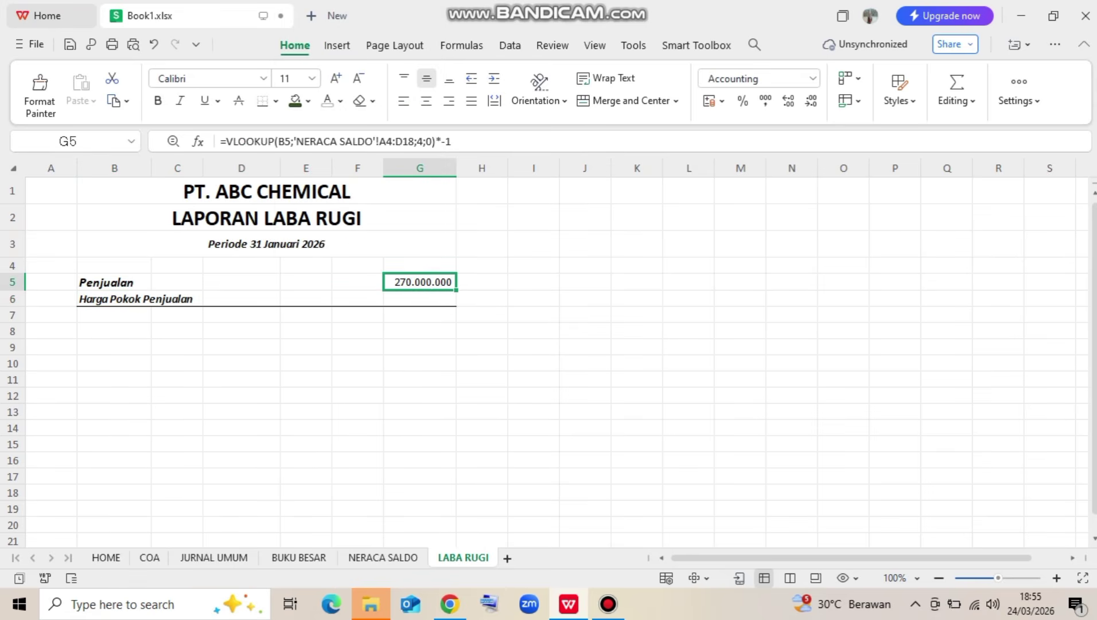
pyautogui.moveTo(457, 290); pyautogui.dragTo(457, 301)
pyautogui.click(422, 347)
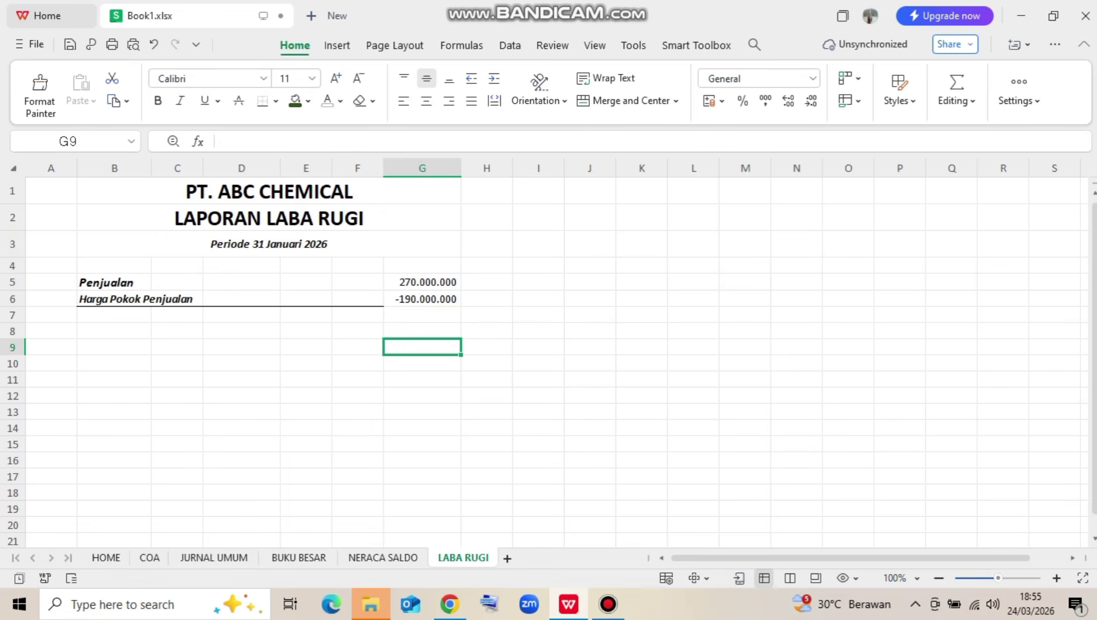
pyautogui.click(422, 299)
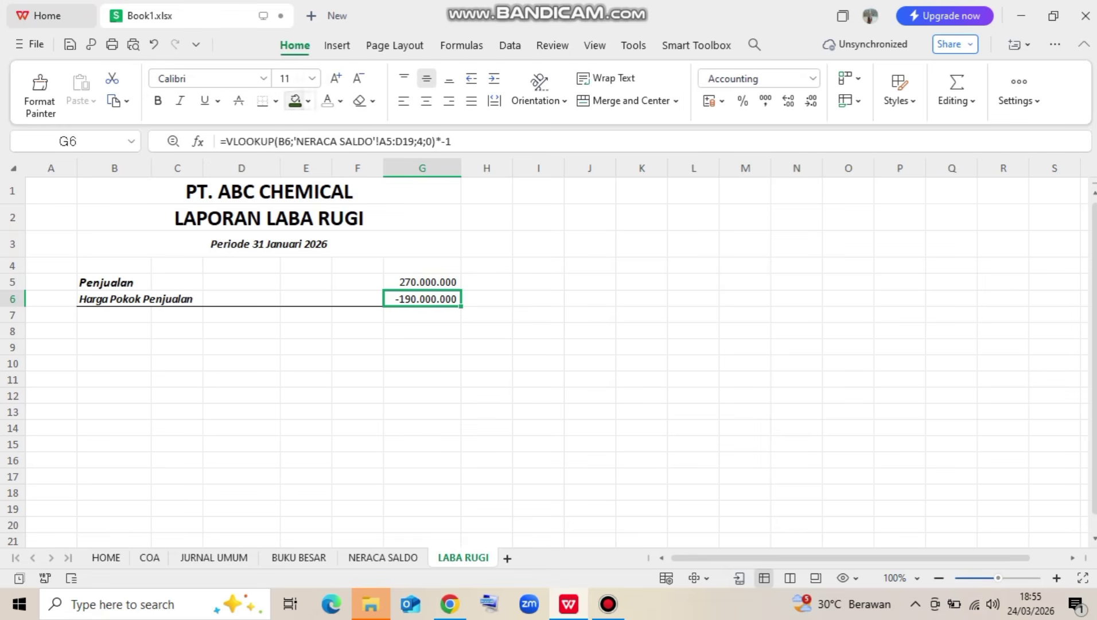
pyautogui.click(204, 101)
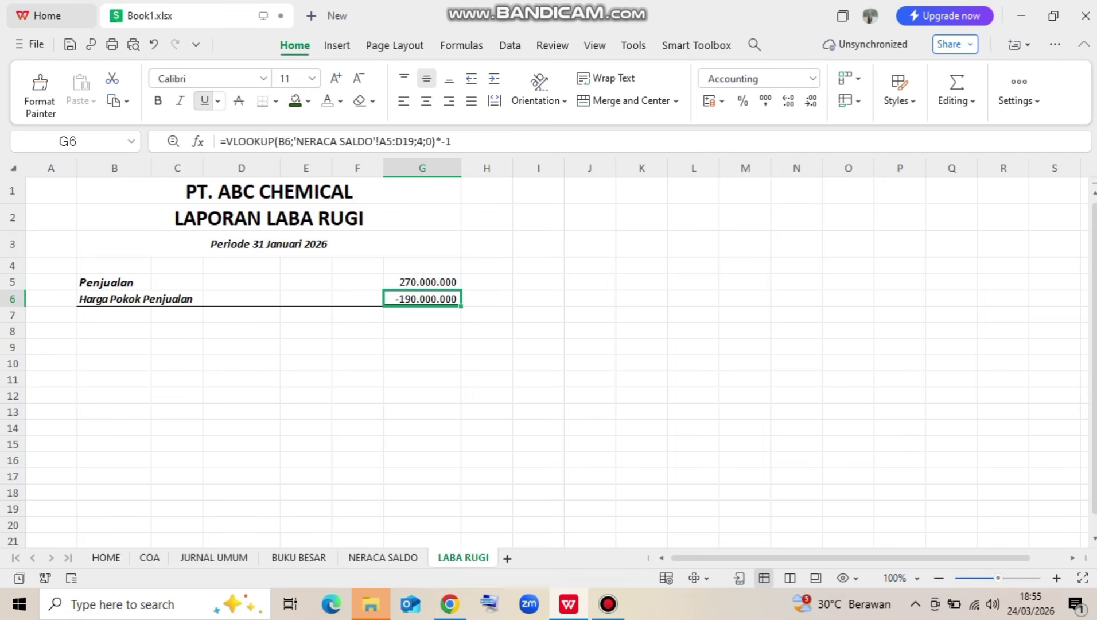
# Sum G5:G6 in G7 to calculate the gross profit
pyautogui.click(422, 315)
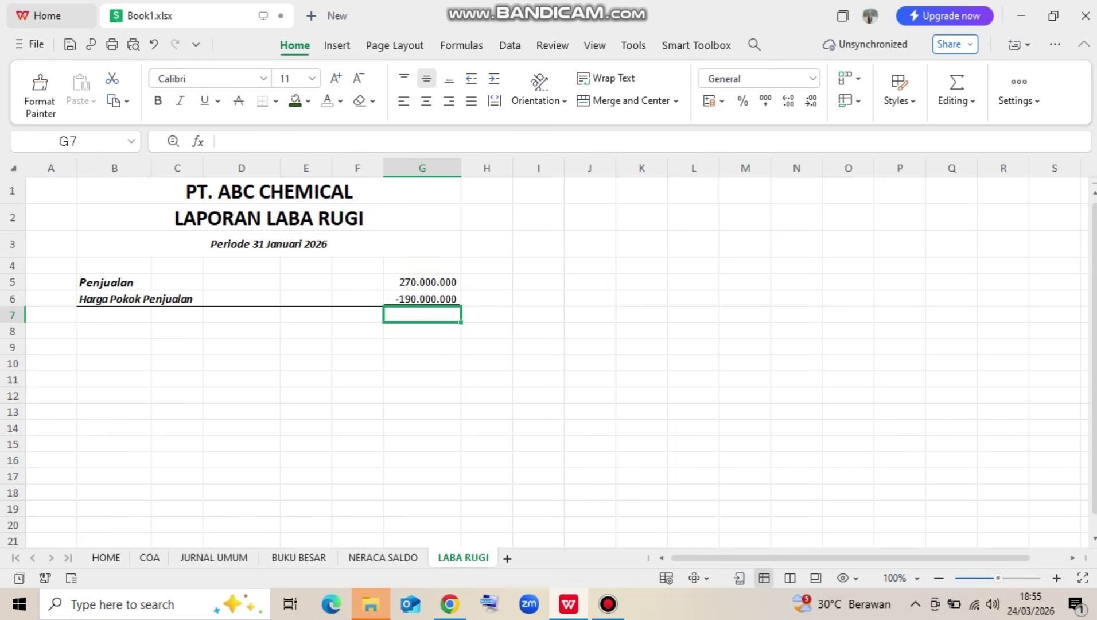
pyautogui.click(956, 91)
pyautogui.click(745, 134)
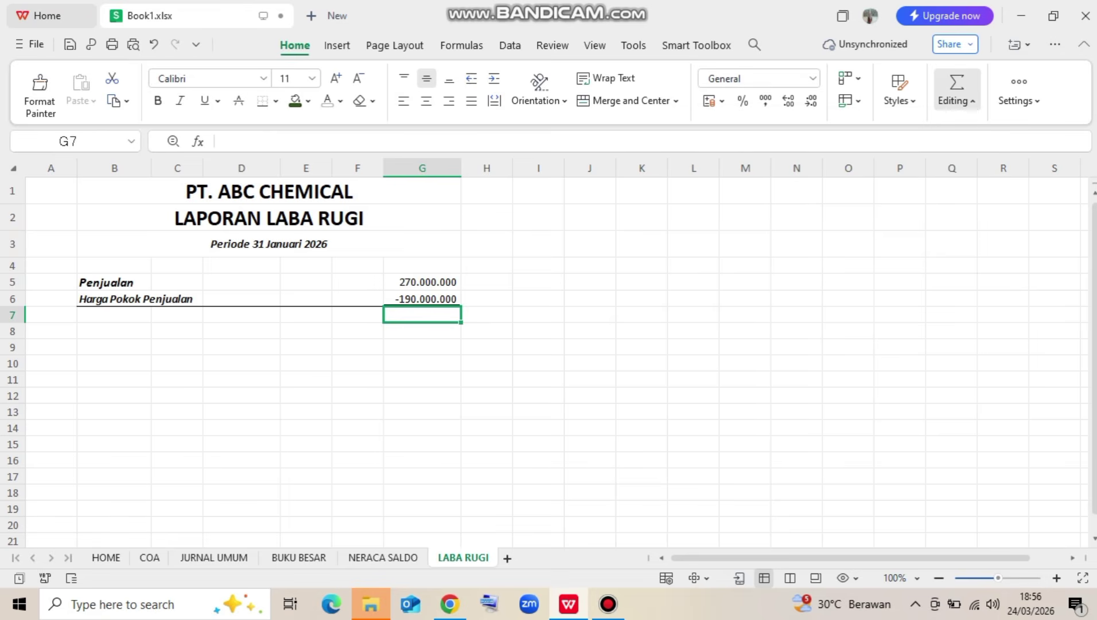
pyautogui.press('Return')
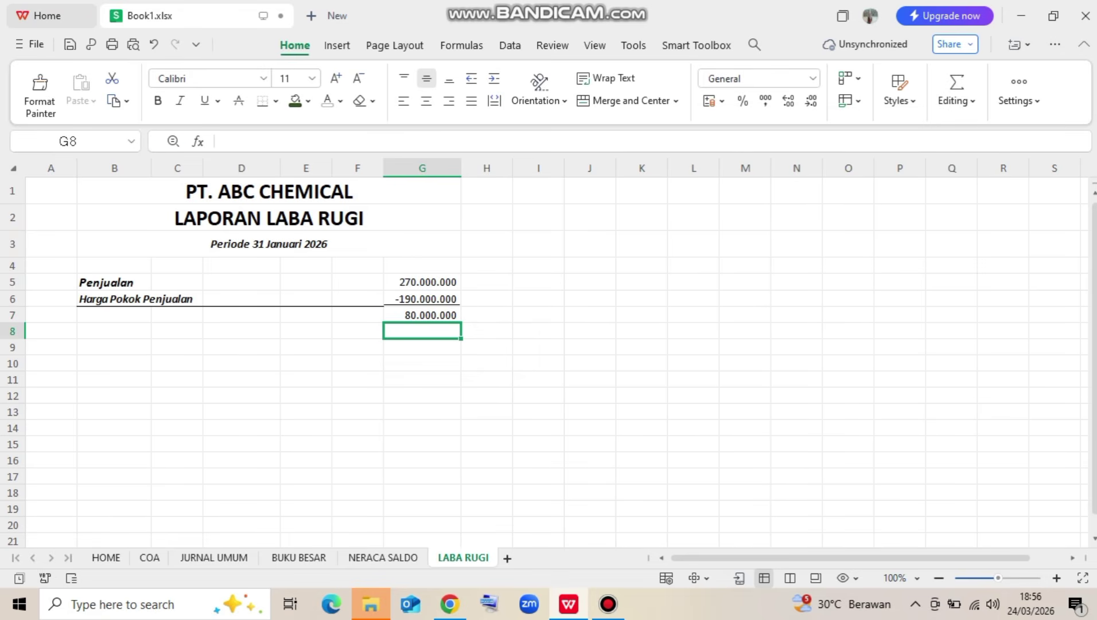
# Label the gross profit row Laba Kotor in B7 and make B7:G7 bold
pyautogui.click(114, 315)
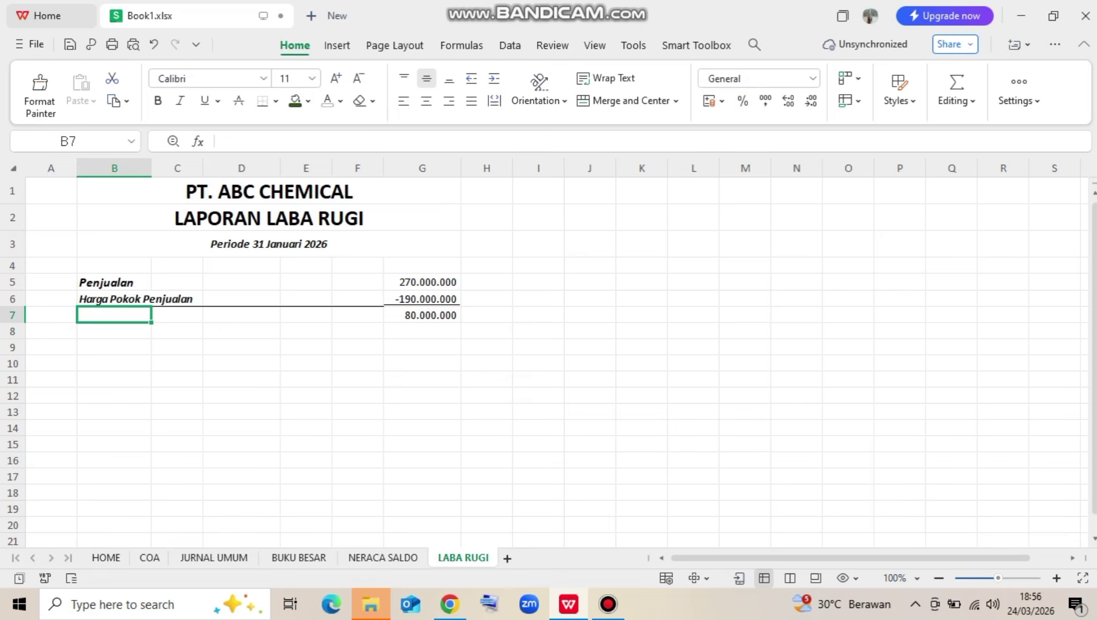
pyautogui.write('Laba Kotor')
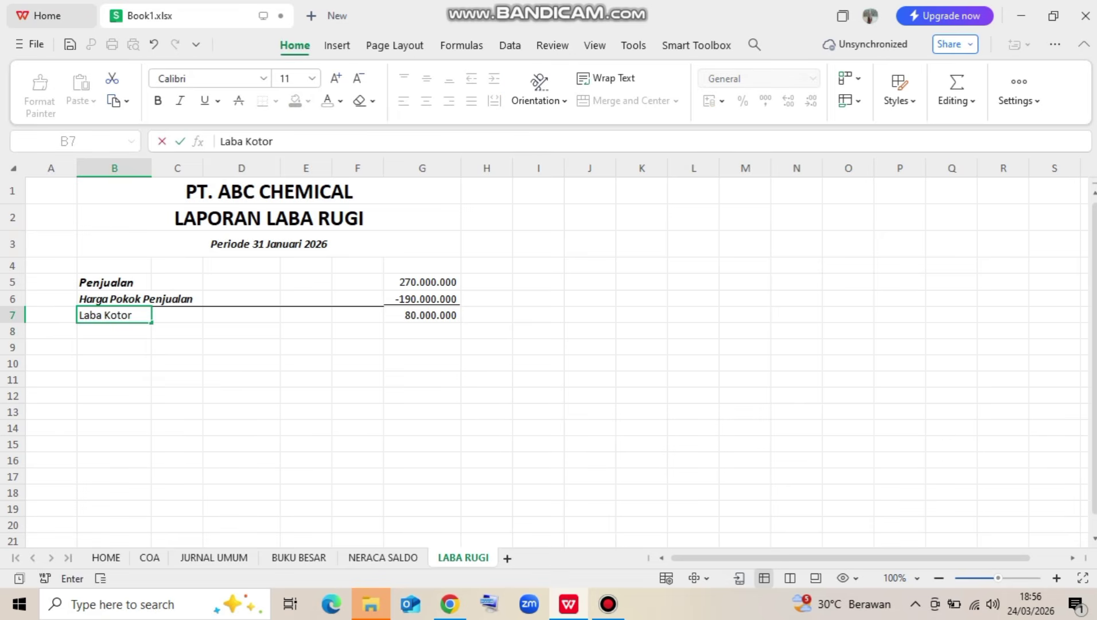
pyautogui.press('Return')
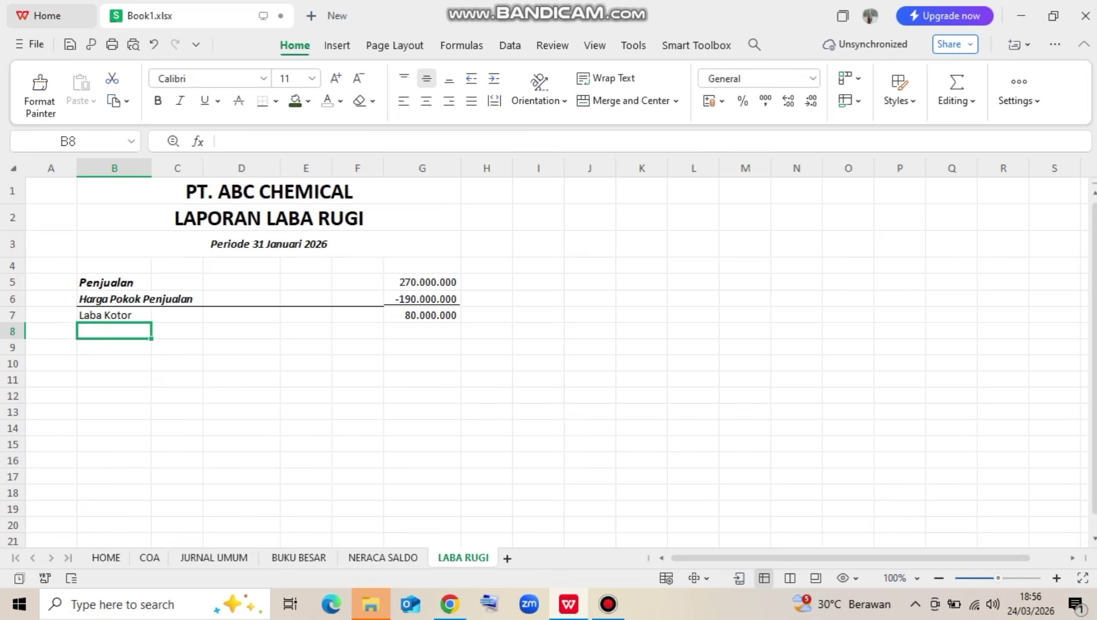
pyautogui.moveTo(422, 315); pyautogui.dragTo(115, 315)
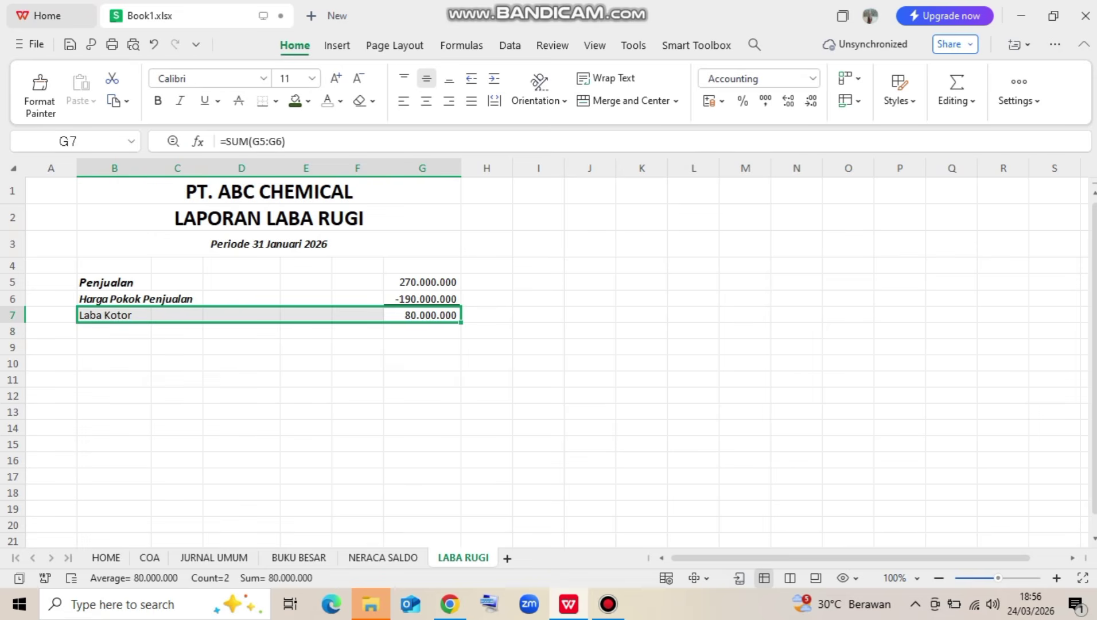
pyautogui.hotkey('ctrl', 'b')
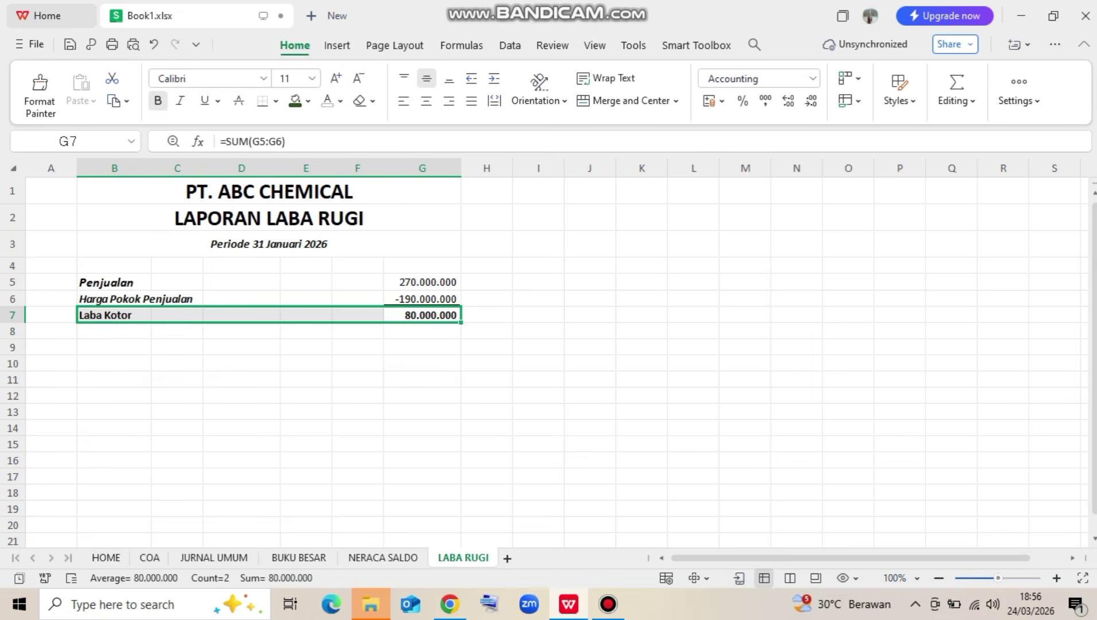
pyautogui.click(241, 395)
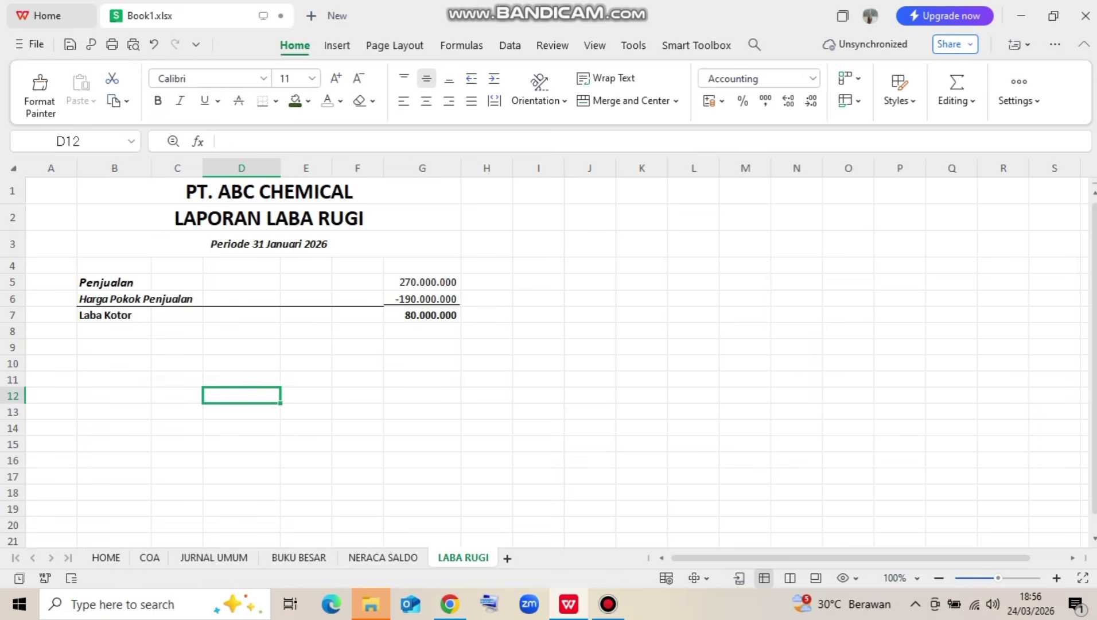
# Enter Beban in B9 and overwrite it with a copy of the formatted Penjualan cell from B5
pyautogui.click(114, 347)
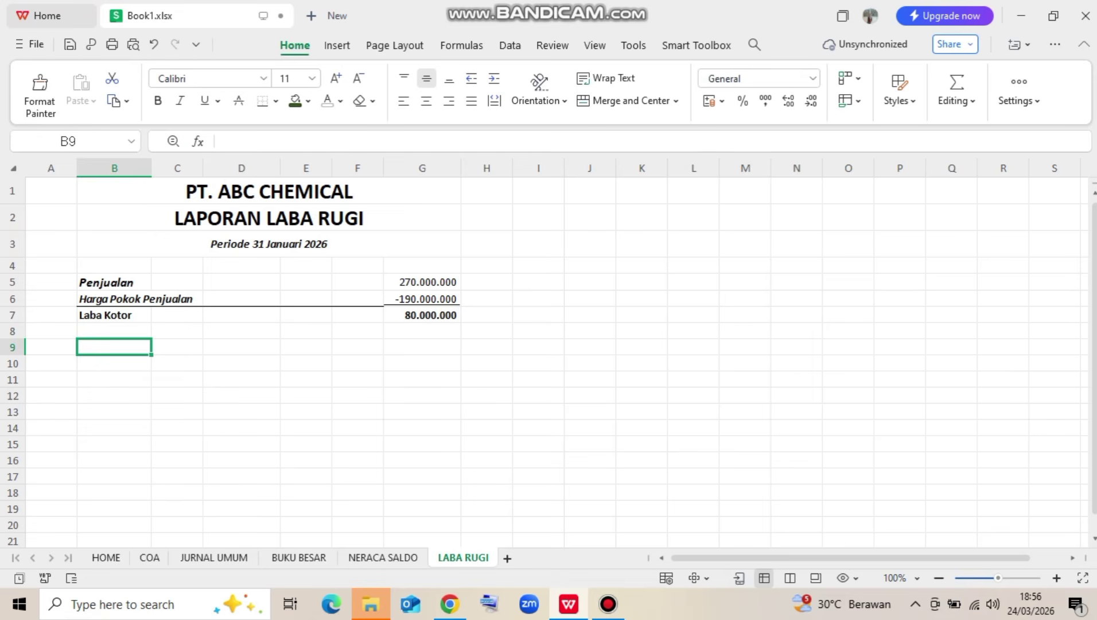
pyautogui.write('Beban')
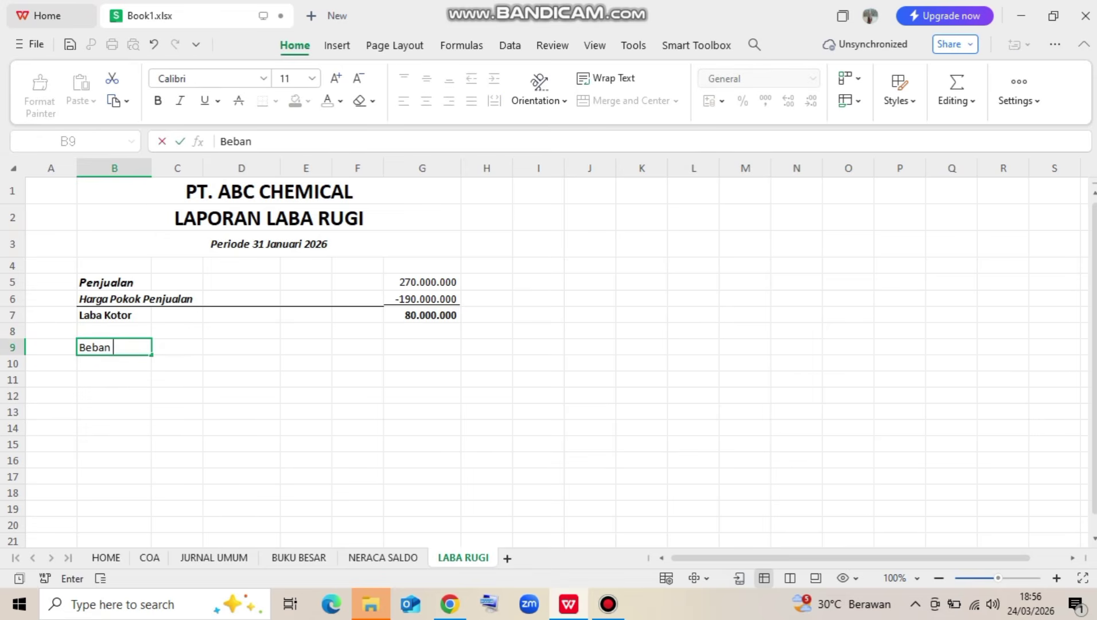
pyautogui.click(114, 282)
pyautogui.hotkey('ctrl', 'c')
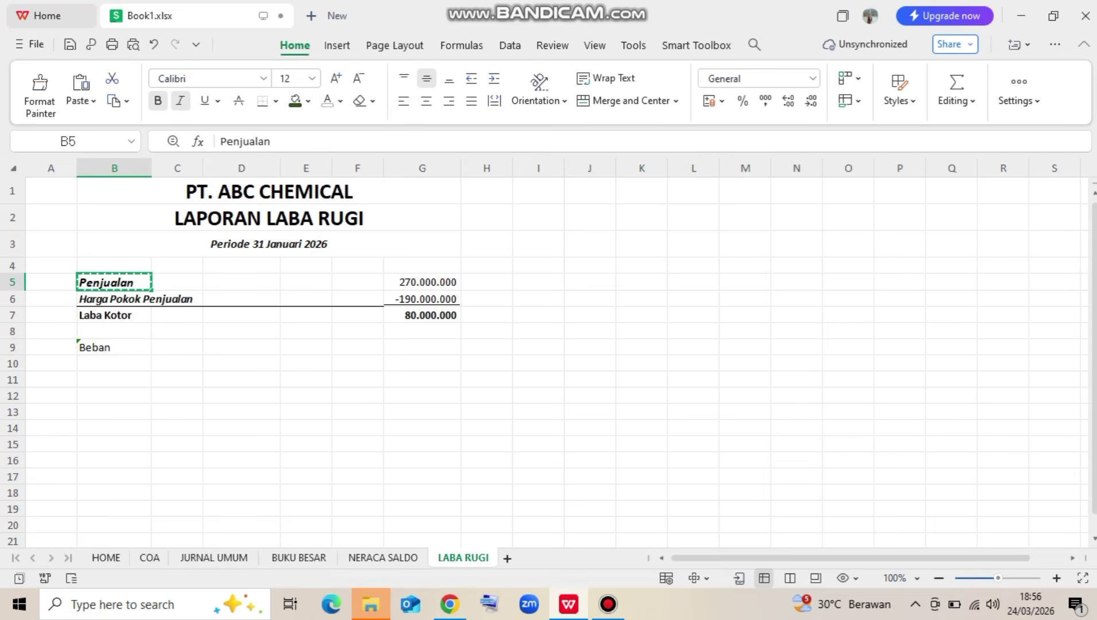
pyautogui.click(114, 347)
pyautogui.hotkey('ctrl', 'v')
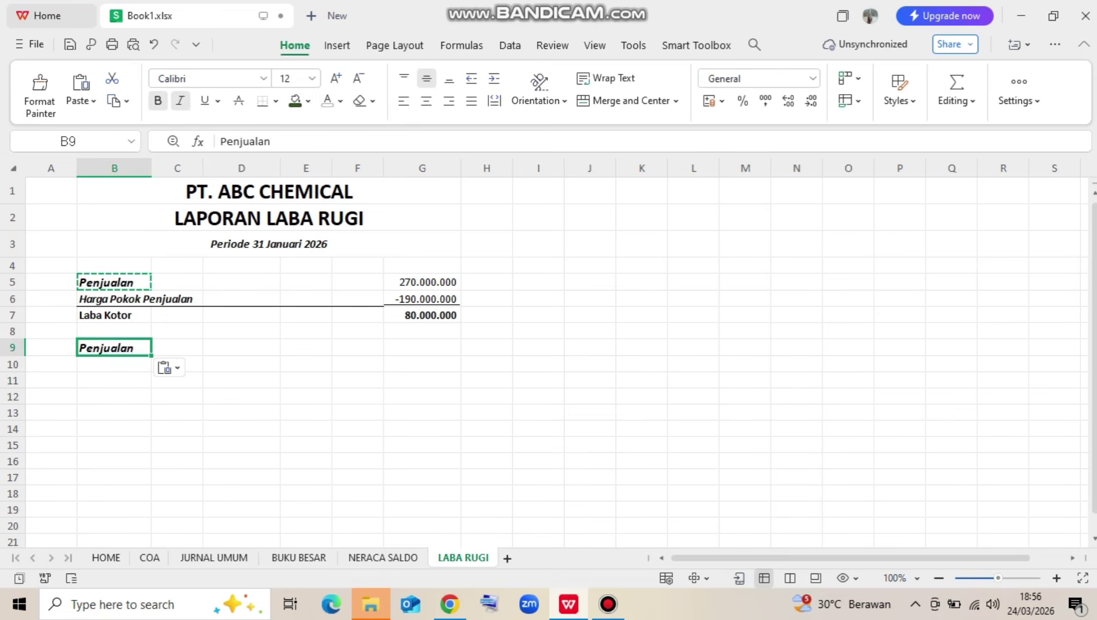
# Check the account names on the NERACA SALDO sheet and replace the text in B9 on LABA RUGI with Biaya Operasional
pyautogui.click(382, 557)
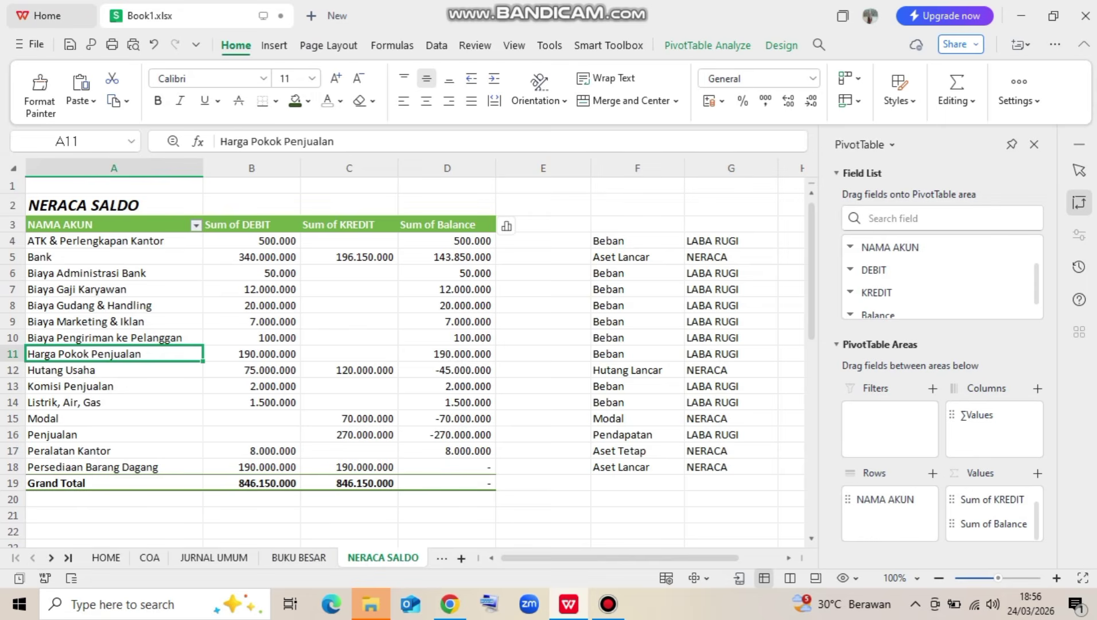
pyautogui.click(441, 557)
pyautogui.click(68, 558)
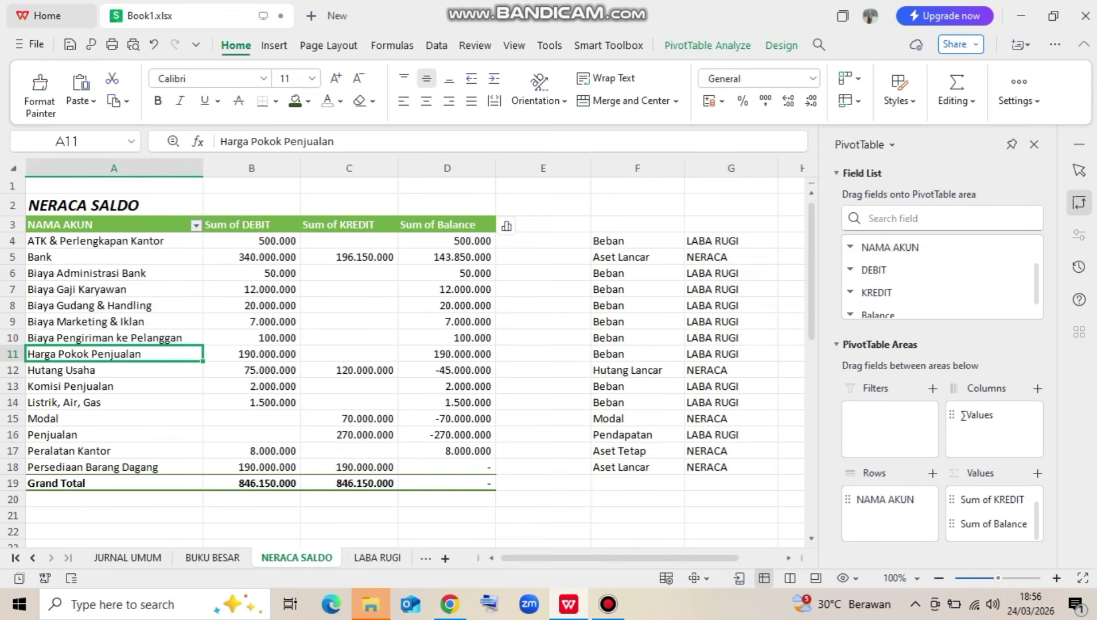
pyautogui.click(377, 557)
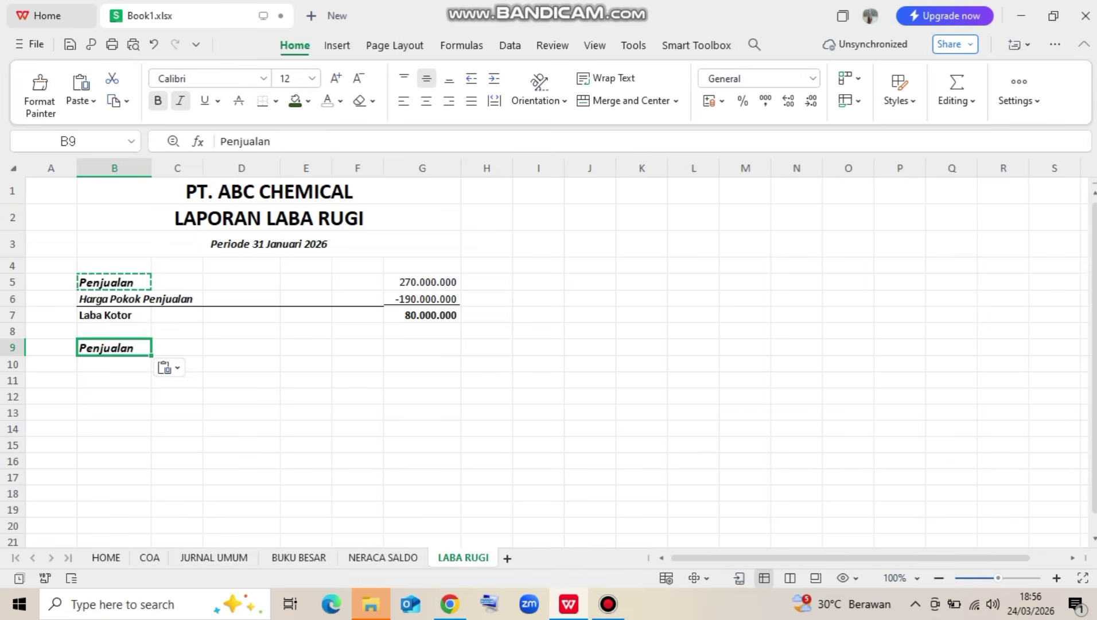
pyautogui.press('F2')
pyautogui.hotkey('ctrl', 'a')
pyautogui.write('B')
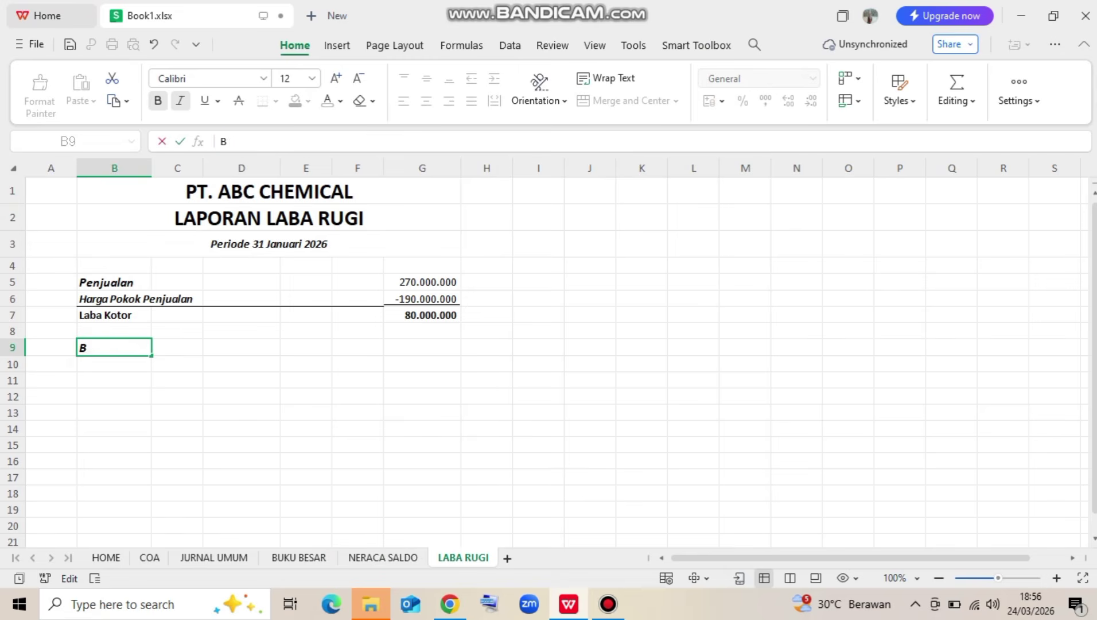
pyautogui.write('iaya Operasion')
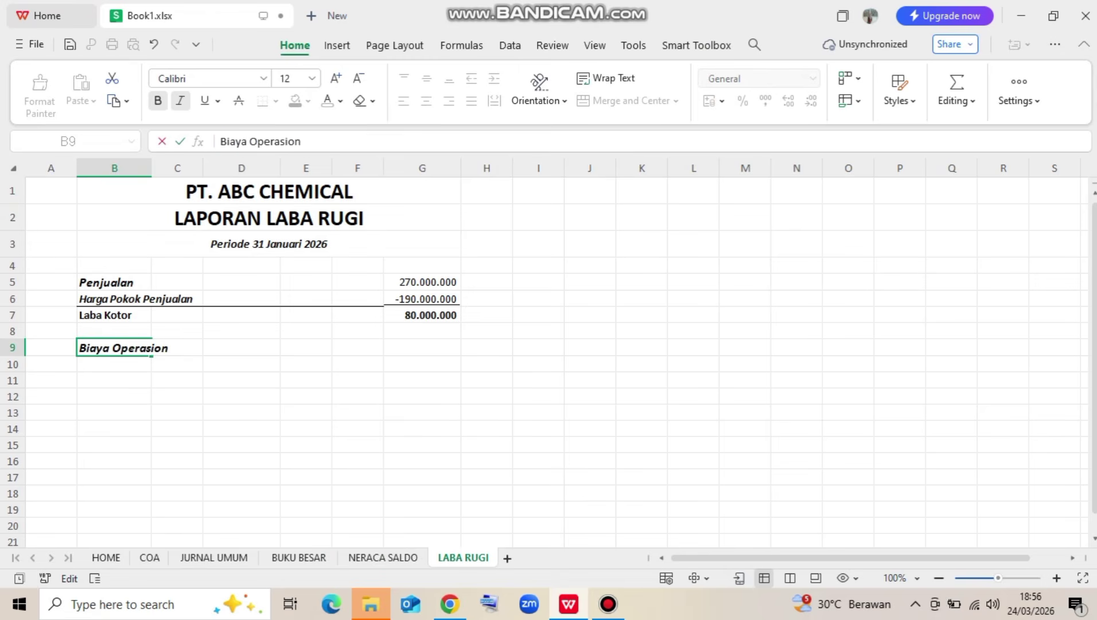
pyautogui.write('a;l')
pyautogui.press('Return')
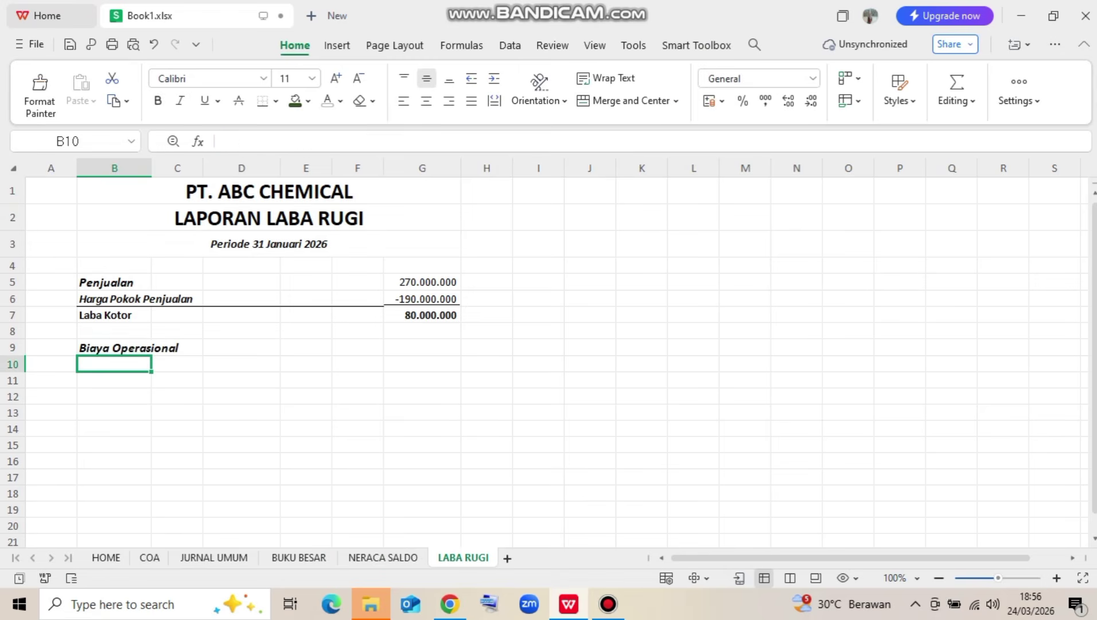
# Copy the account names in A4:A10 on the NERACA SALDO sheet into LABA RUGI starting at B10
pyautogui.click(383, 557)
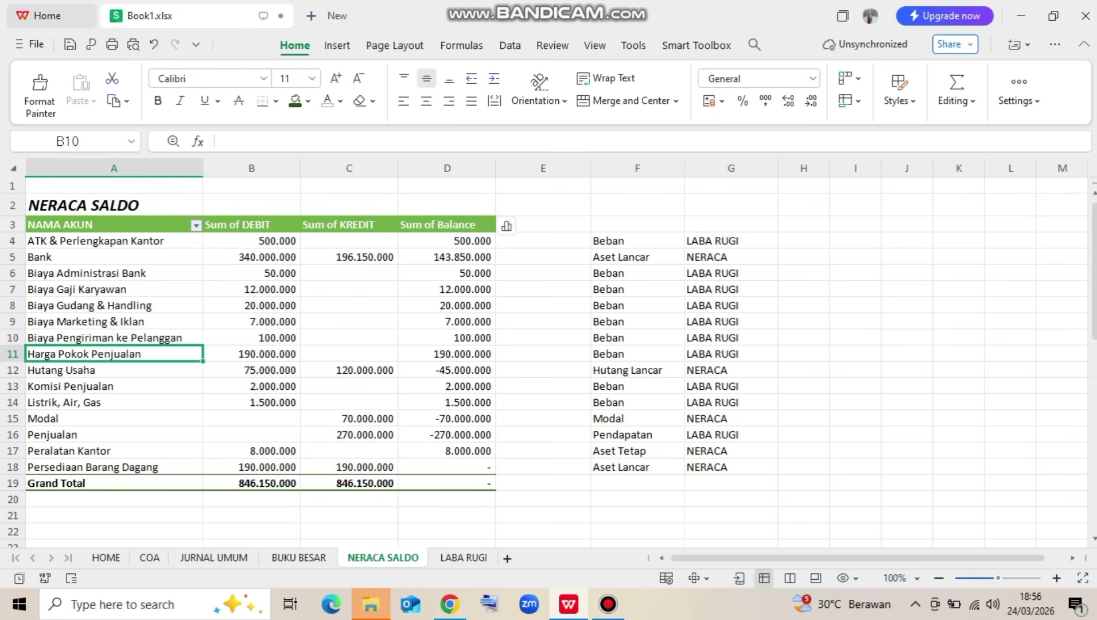
pyautogui.moveTo(86, 241); pyautogui.dragTo(86, 337)
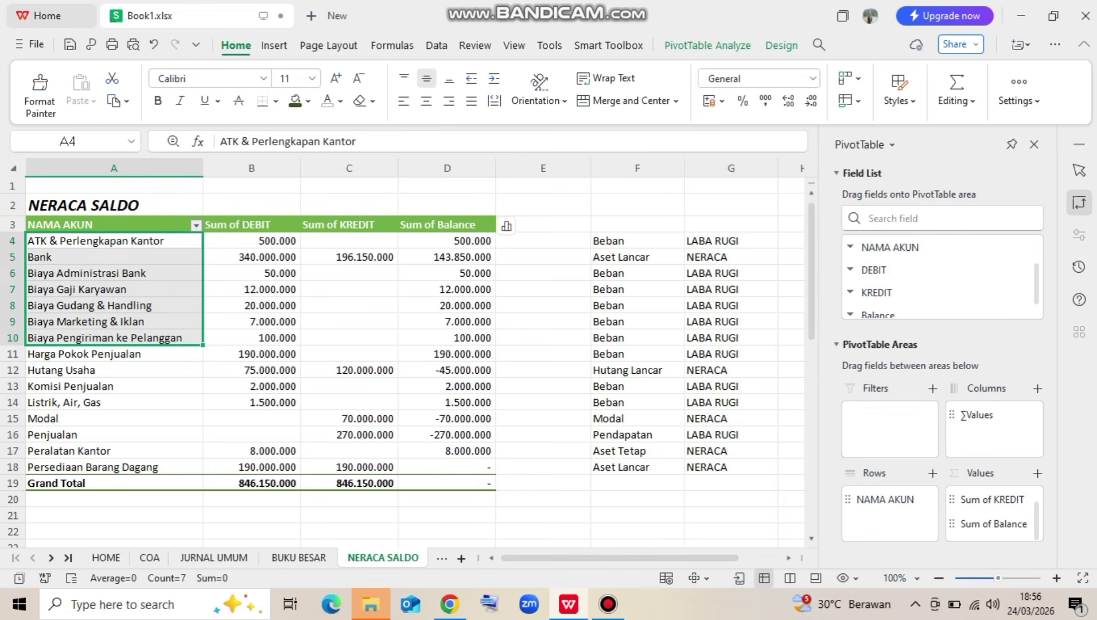
pyautogui.hotkey('ctrl', 'c')
pyautogui.click(68, 558)
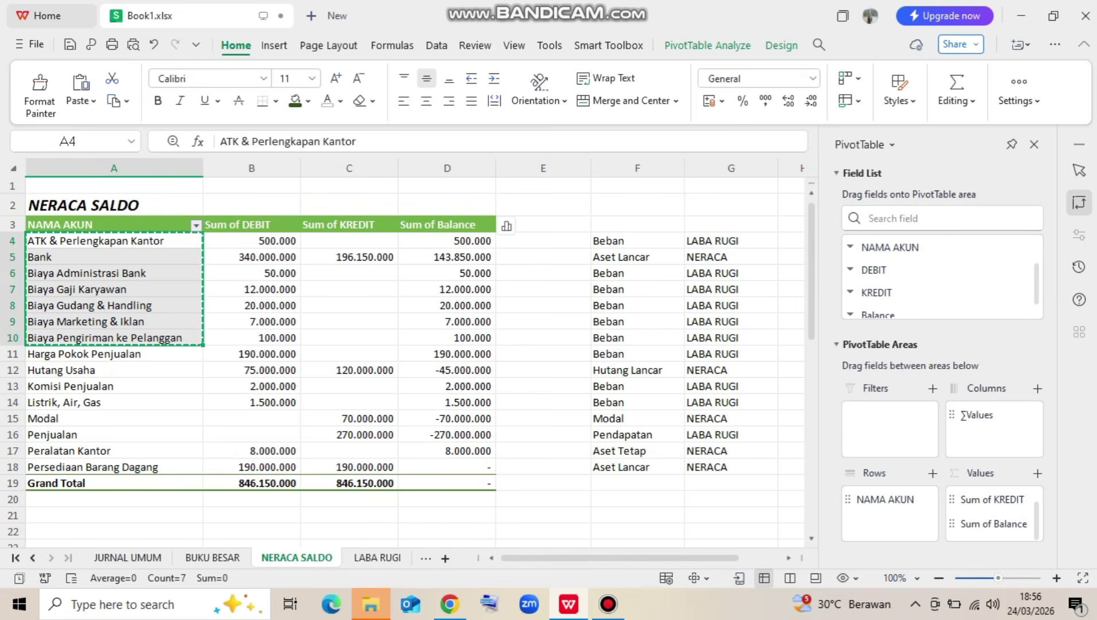
pyautogui.click(378, 557)
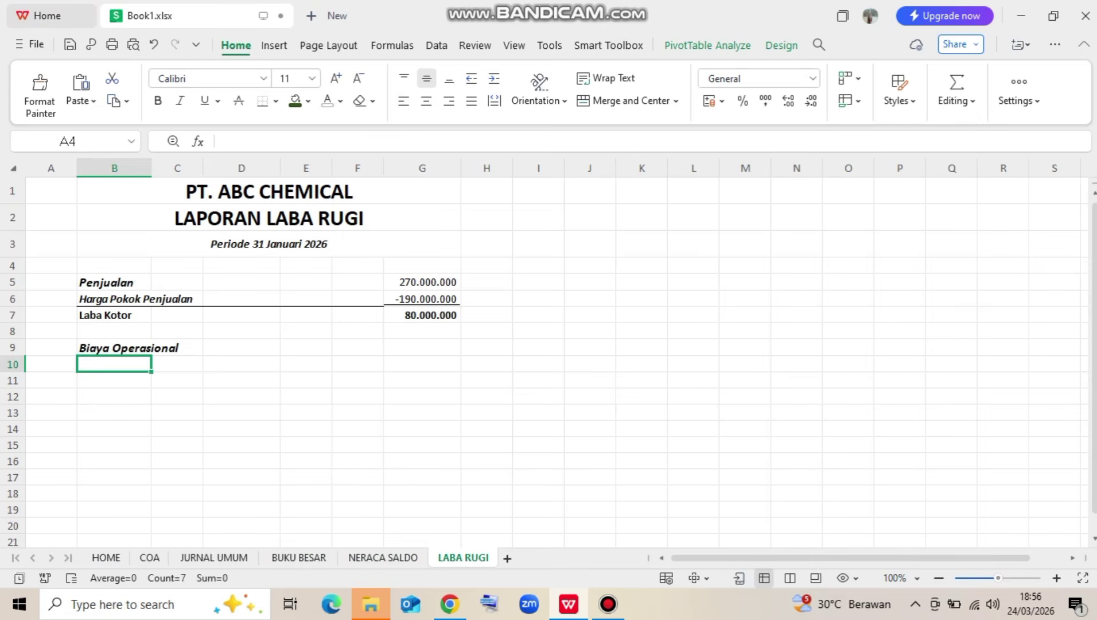
pyautogui.hotkey('ctrl', 'v')
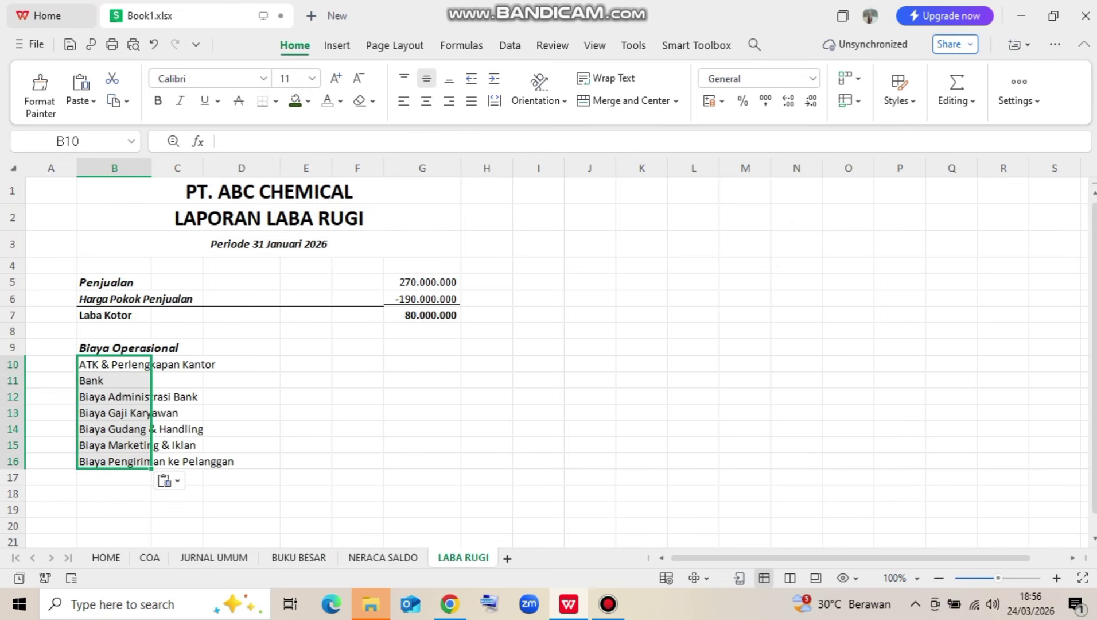
# Widen column B to fit the account names and delete the empty columns D:F on LABA RUGI
pyautogui.click(114, 396)
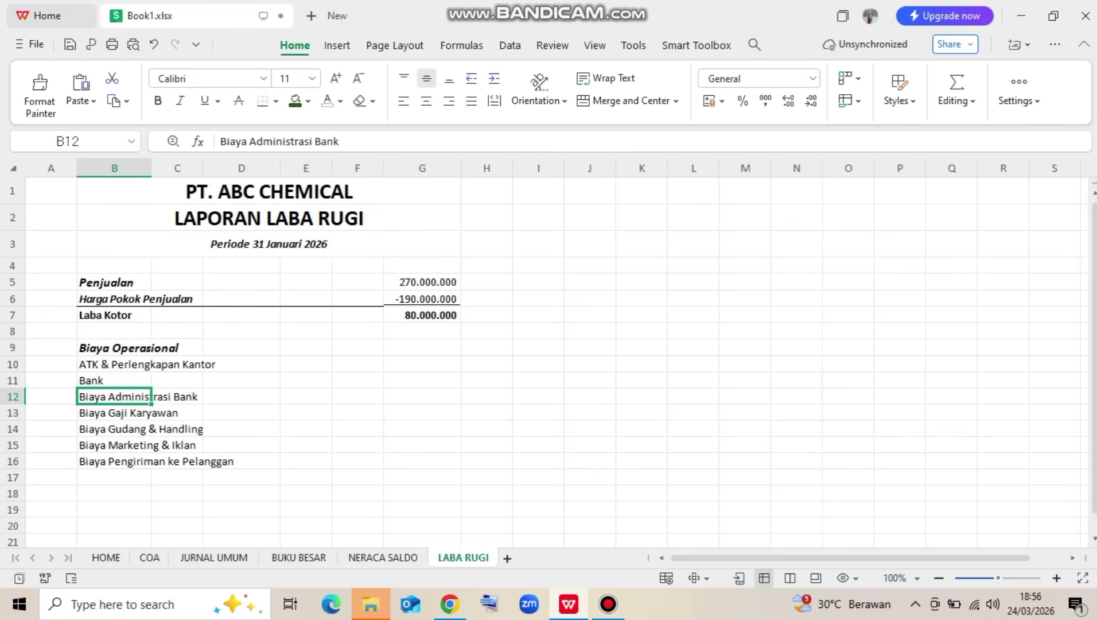
pyautogui.moveTo(152, 168); pyautogui.dragTo(254, 168)
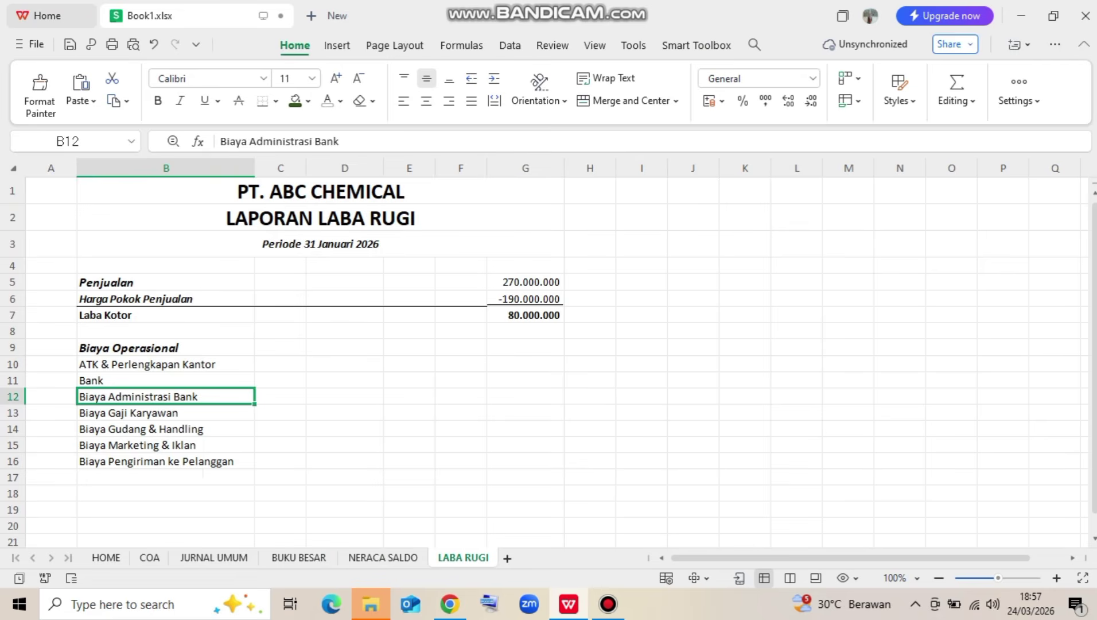
pyautogui.moveTo(461, 168); pyautogui.dragTo(344, 168)
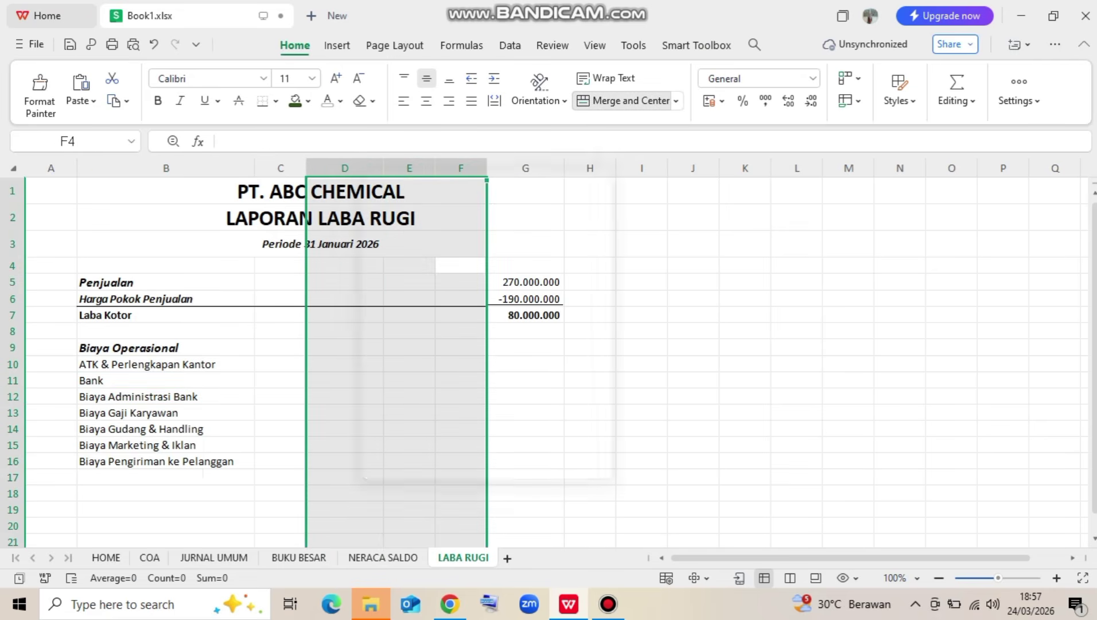
pyautogui.click(404, 221)
pyautogui.click(409, 380)
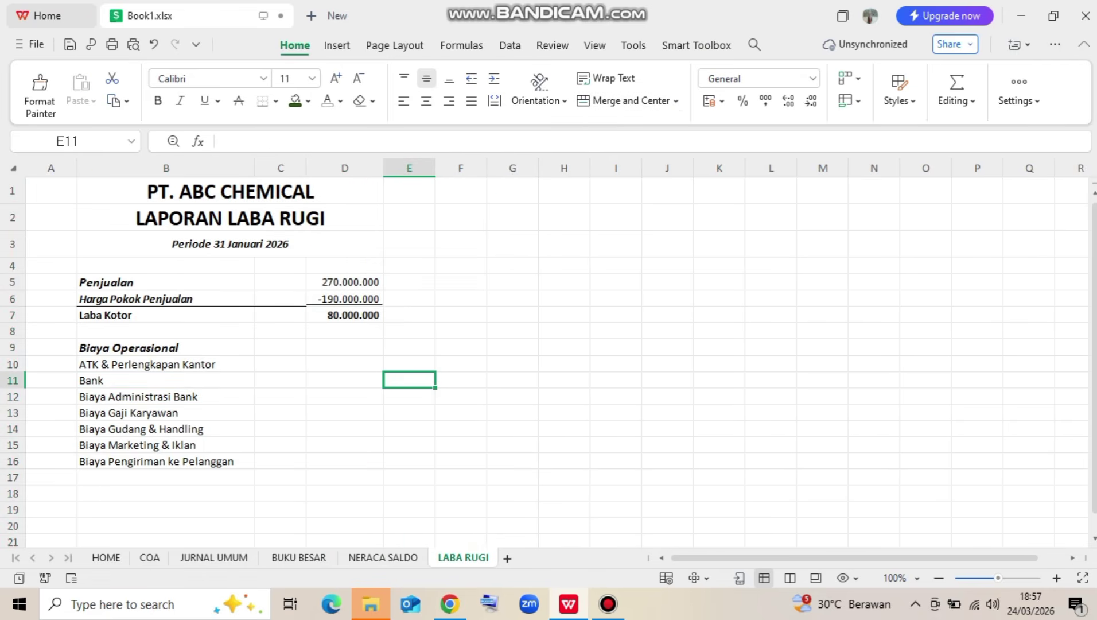
# Copy Komisi Penjualan and Listrik, Air, Gas from A13:A14 on NERACA SALDO into LABA RUGI starting at B17
pyautogui.click(382, 557)
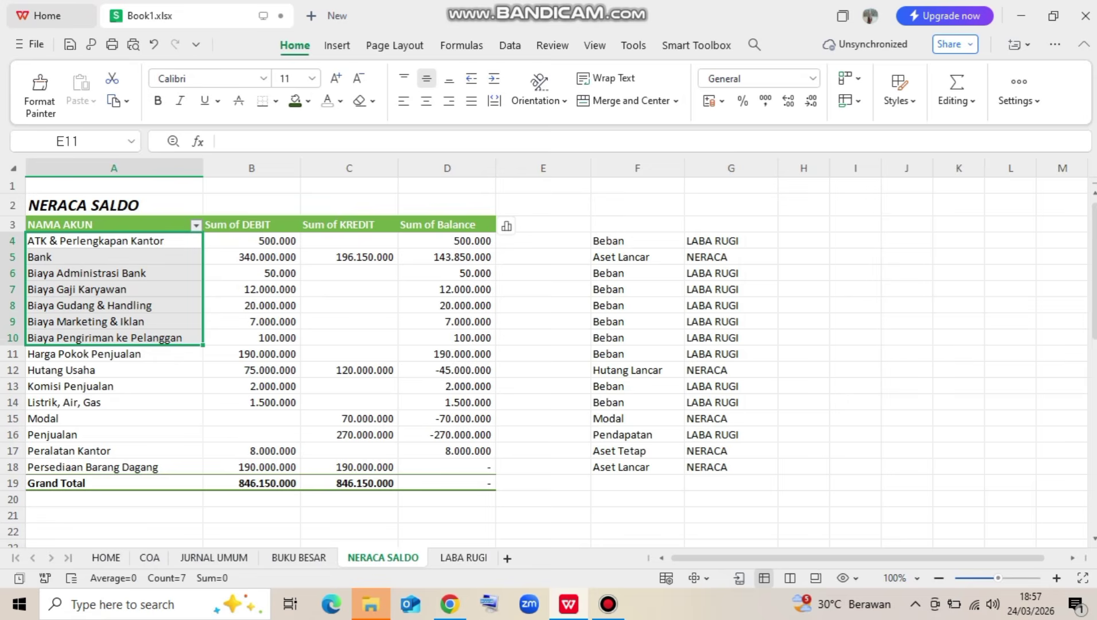
pyautogui.moveTo(113, 386); pyautogui.dragTo(114, 402)
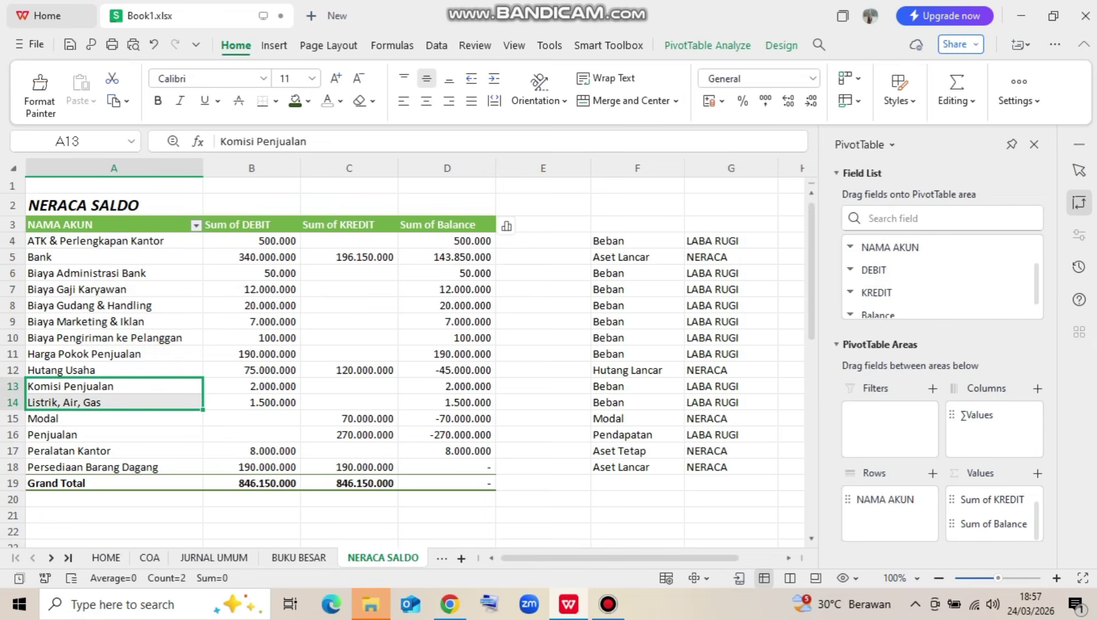
pyautogui.hotkey('ctrl', 'c')
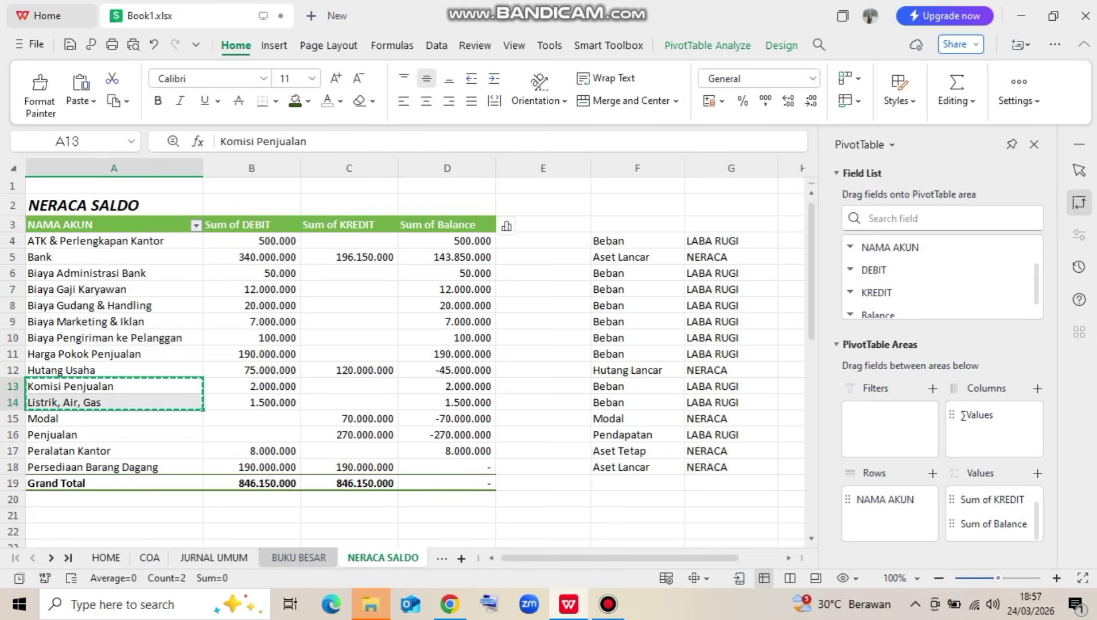
pyautogui.click(68, 558)
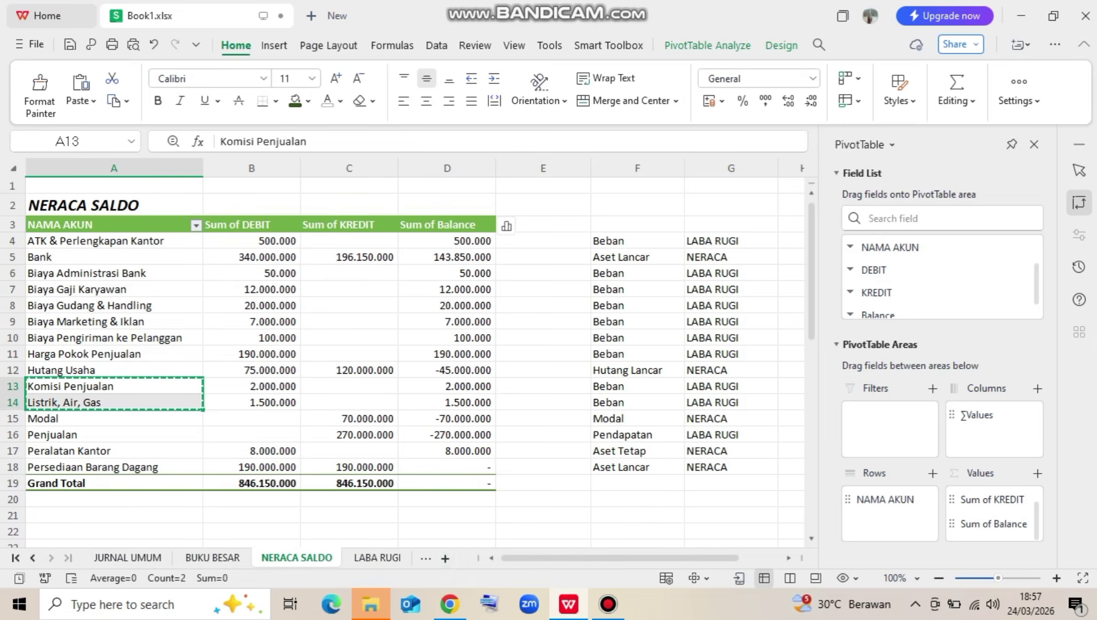
pyautogui.click(377, 557)
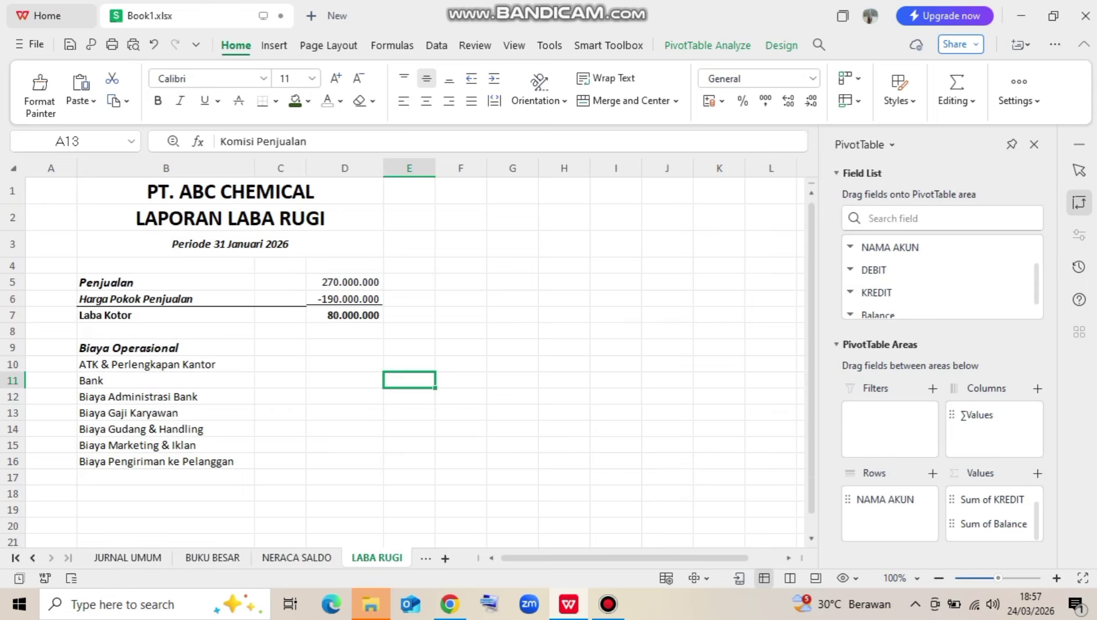
pyautogui.hotkey('ctrl', 'v')
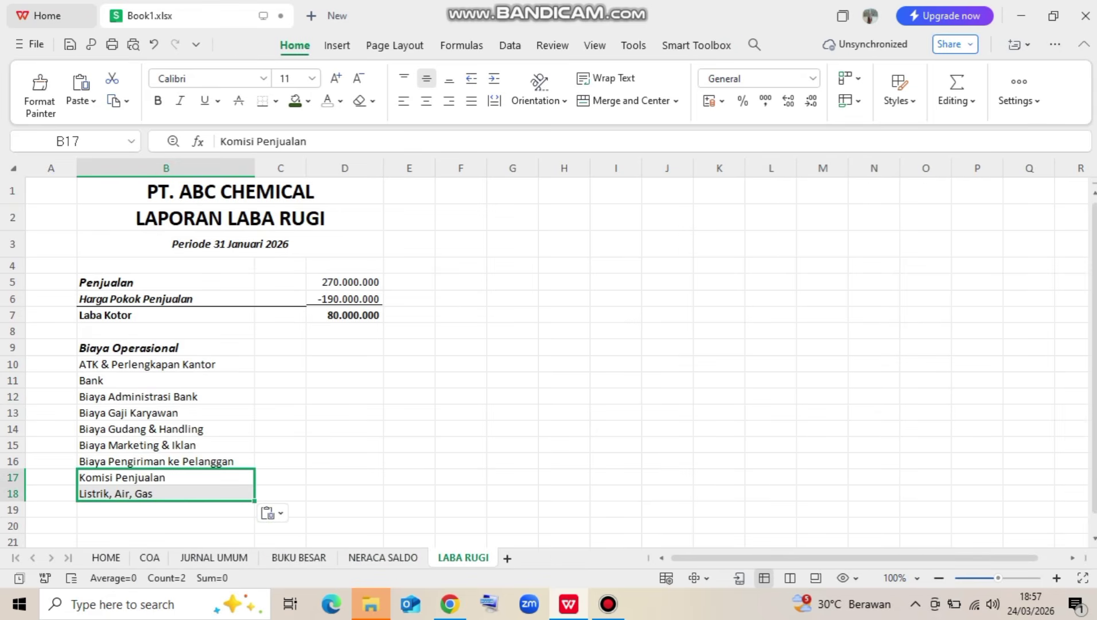
# Start a VLOOKUP function in D10 with B10 as the lookup value
pyautogui.click(344, 364)
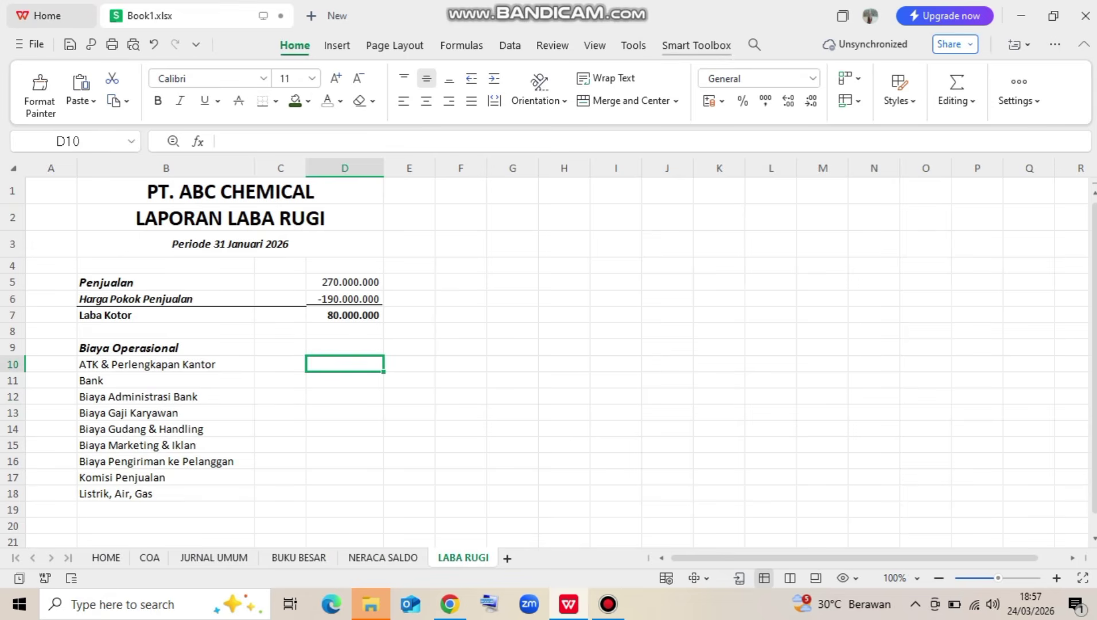
pyautogui.click(956, 89)
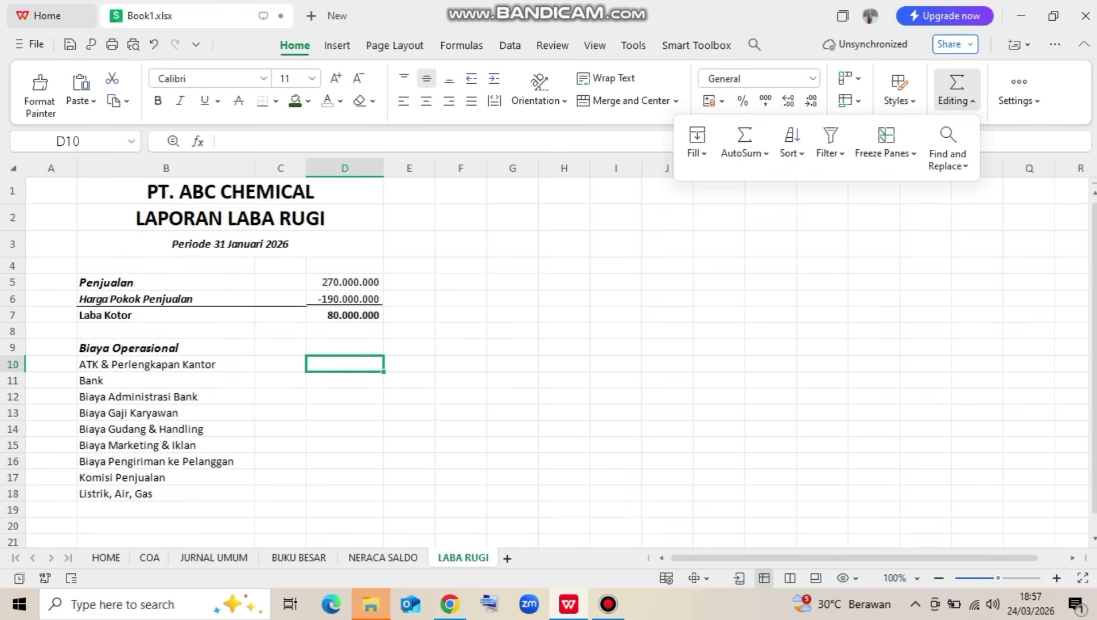
pyautogui.click(744, 150)
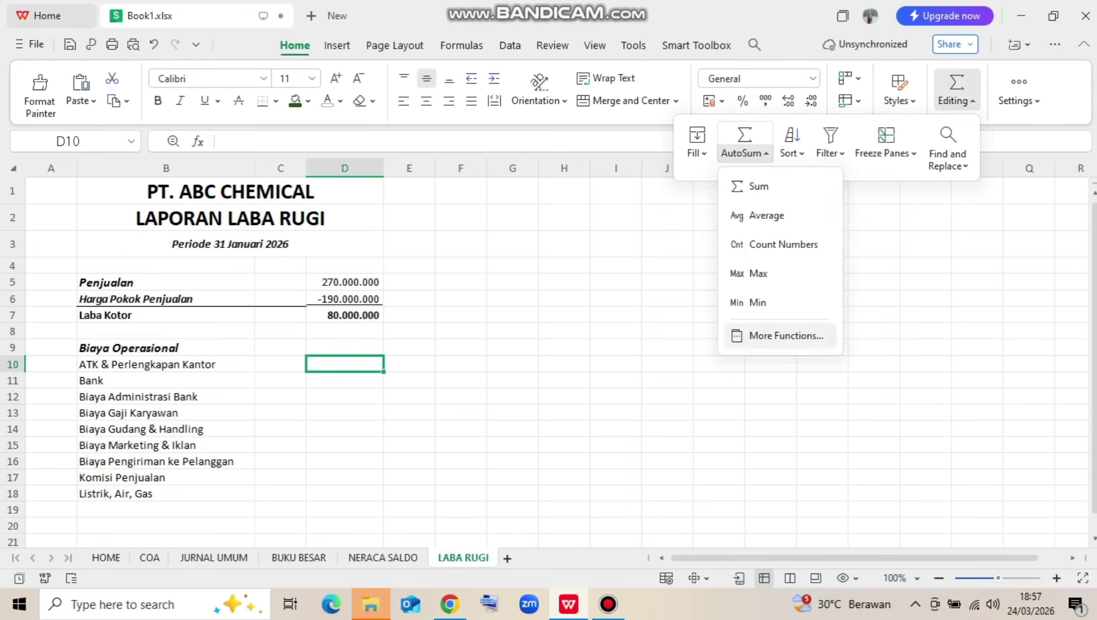
pyautogui.click(786, 335)
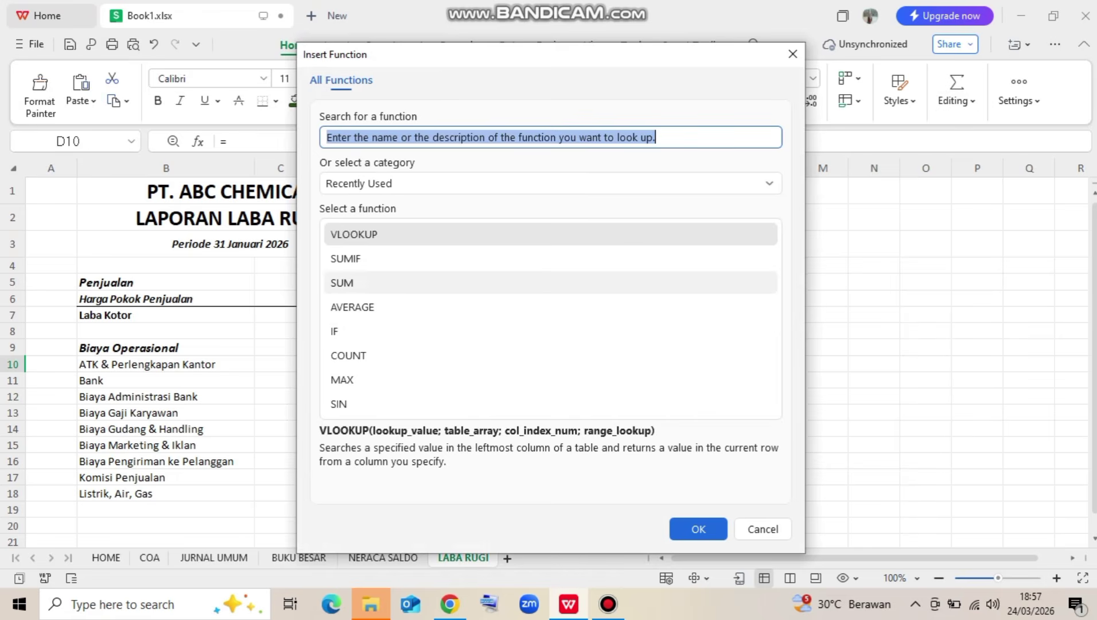
pyautogui.doubleClick(367, 234)
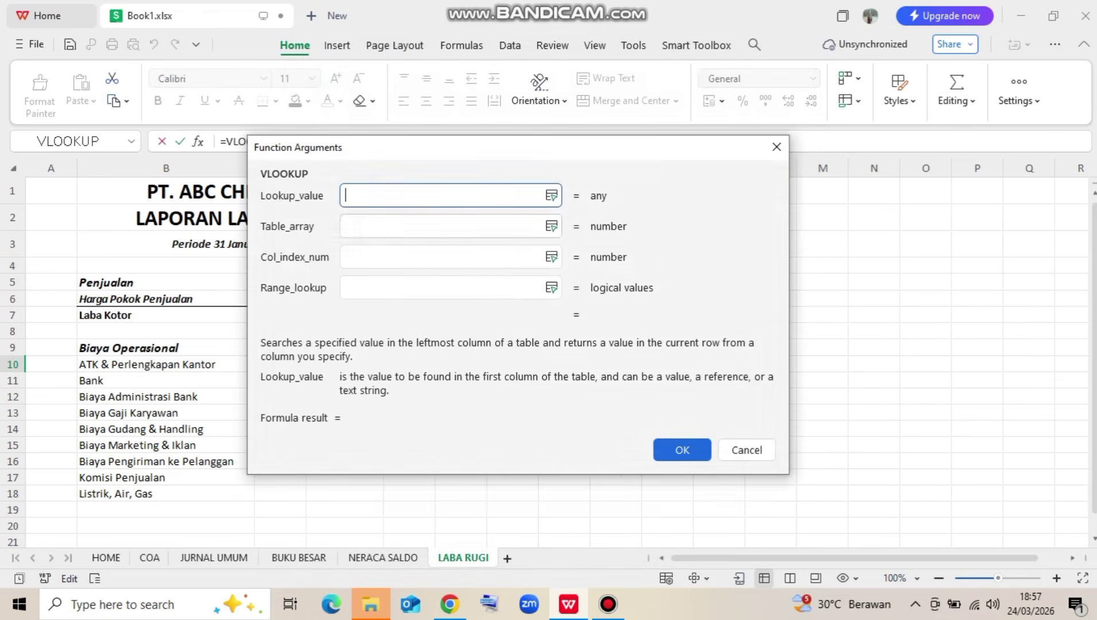
pyautogui.moveTo(481, 144); pyautogui.dragTo(730, 159)
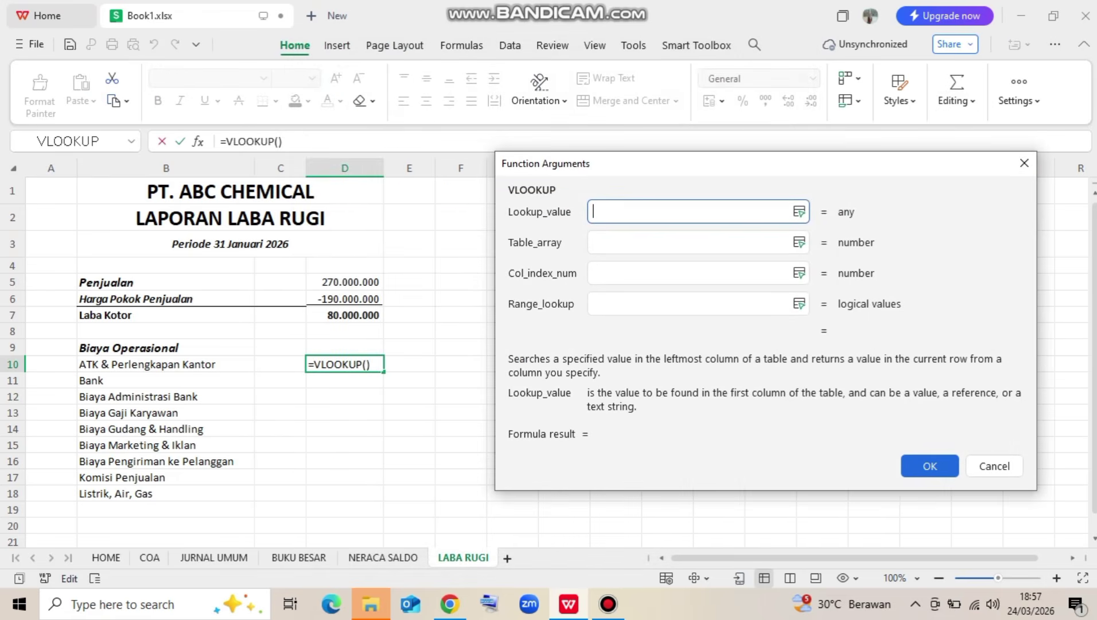
pyautogui.click(165, 364)
# Complete the VLOOKUP with table 'NERACA SALDO'!A4:D18, column index 4 and range lookup 0, and fill it down to D18
pyautogui.click(689, 242)
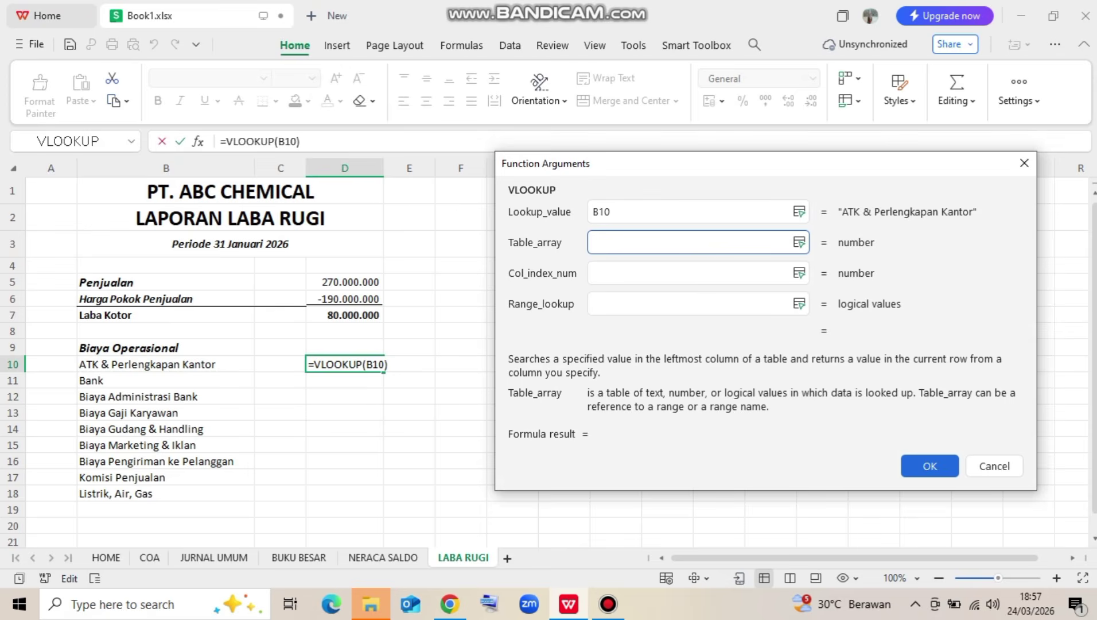
pyautogui.click(383, 557)
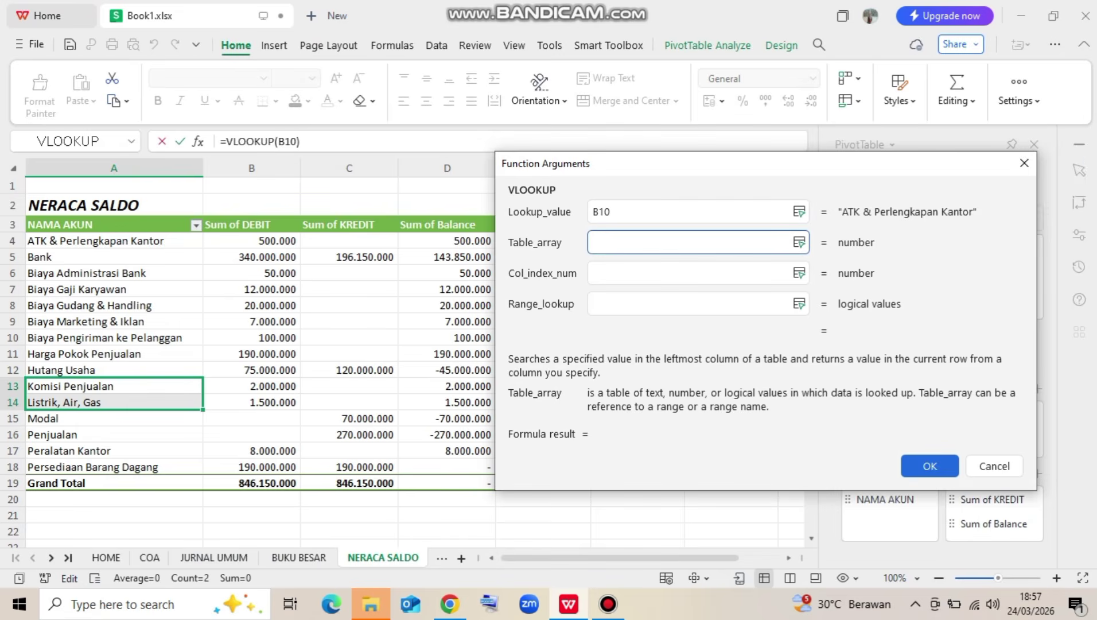
pyautogui.moveTo(86, 241); pyautogui.dragTo(459, 466)
pyautogui.click(689, 273)
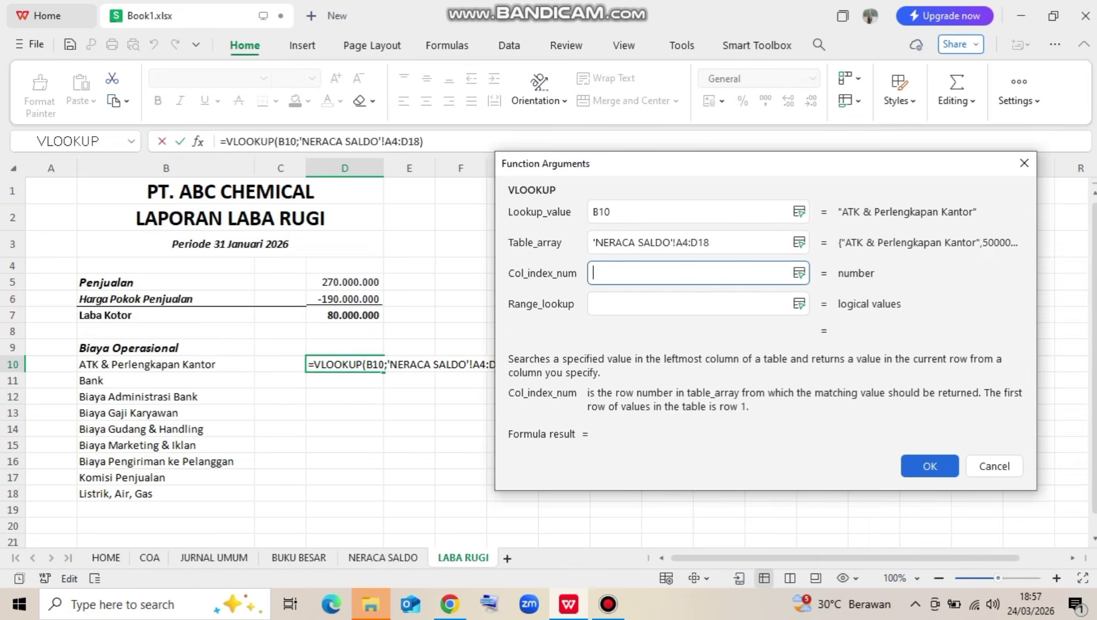
pyautogui.write('4')
pyautogui.click(688, 303)
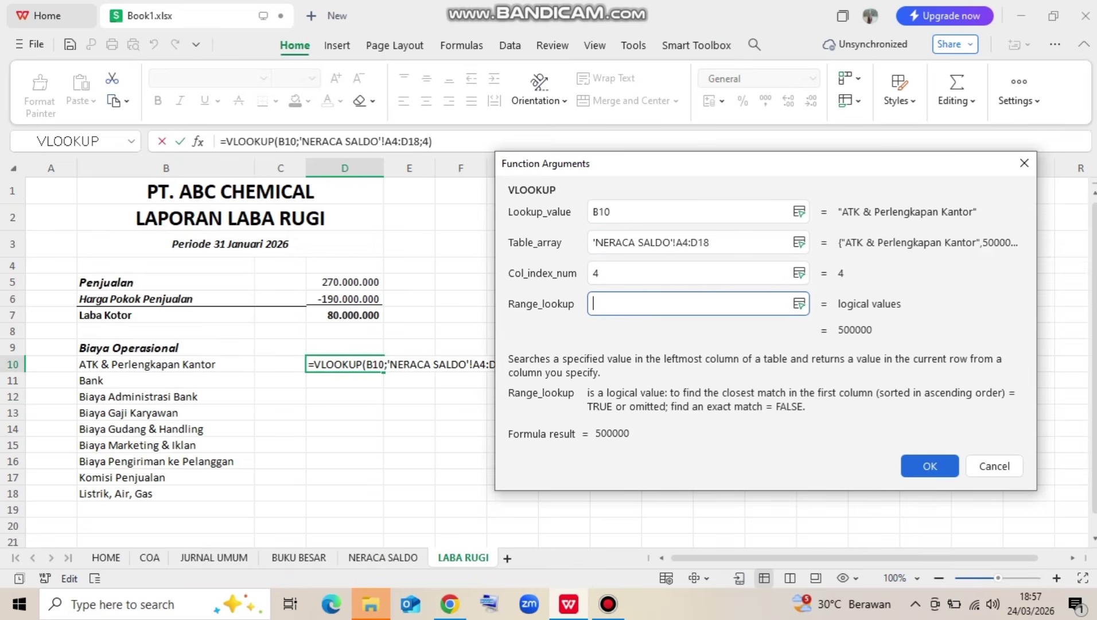
pyautogui.write('0')
pyautogui.click(929, 466)
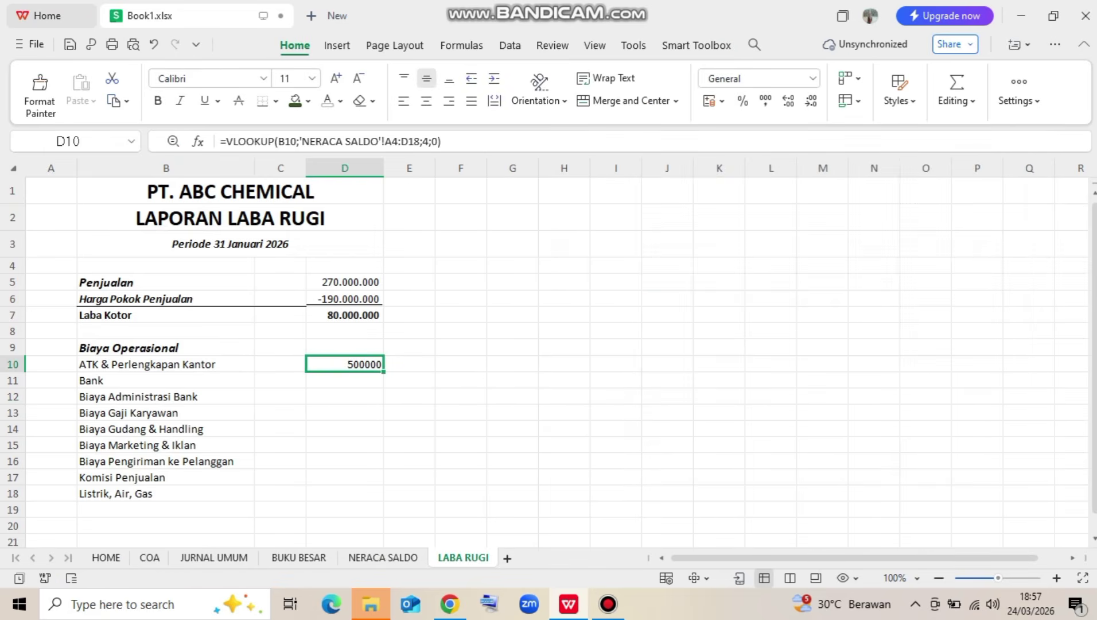
pyautogui.moveTo(383, 372); pyautogui.dragTo(383, 498)
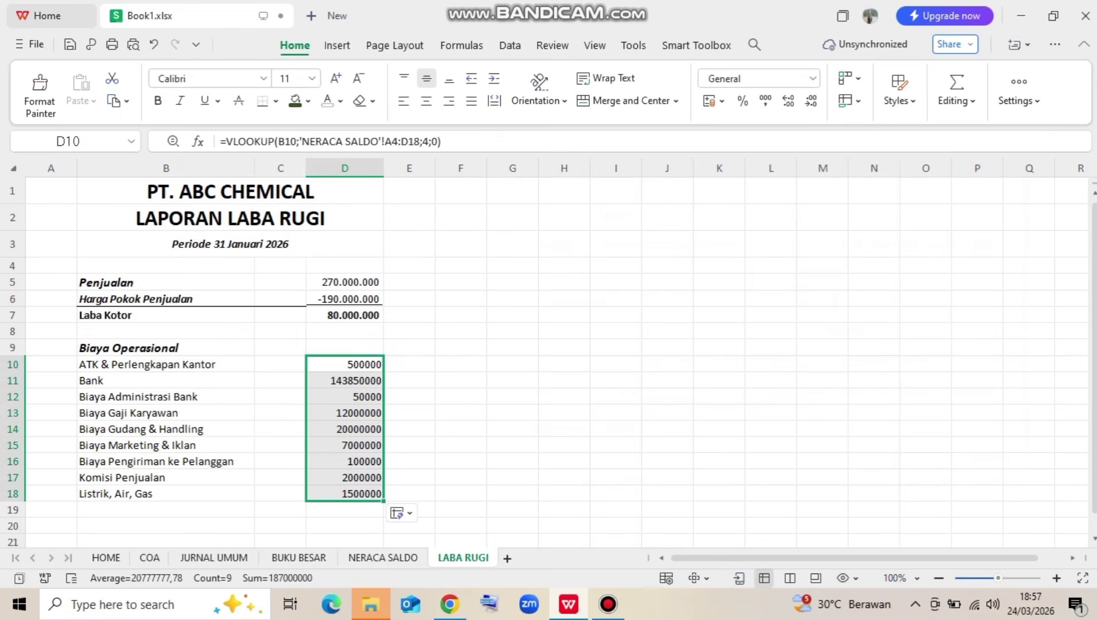
# Format column D as Accounting with the currency symbol set to None
pyautogui.click(344, 168)
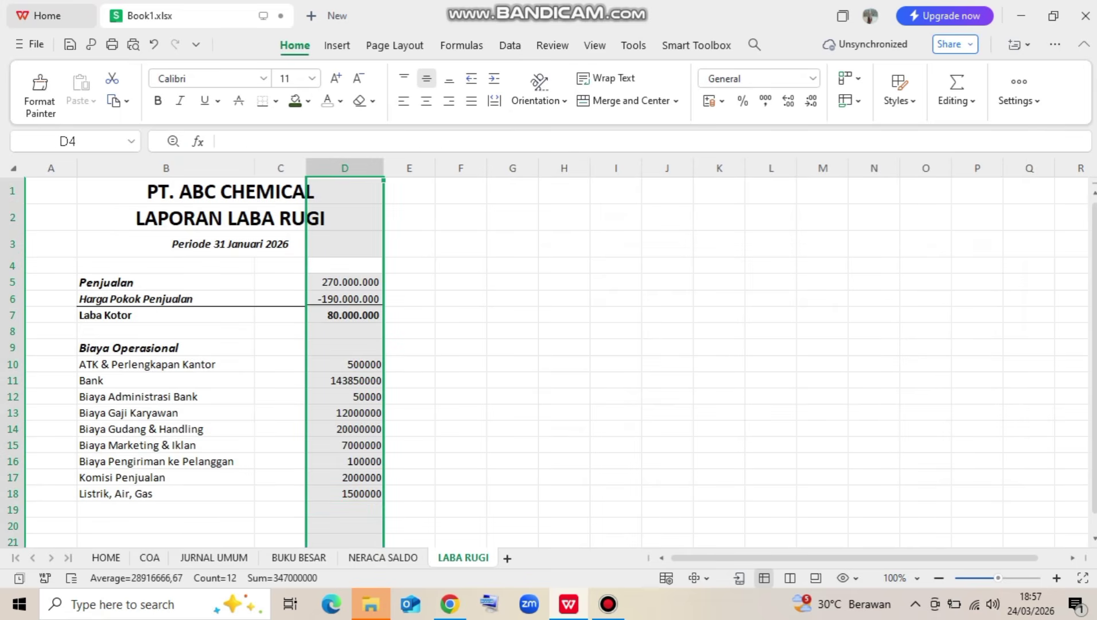
pyautogui.click(813, 79)
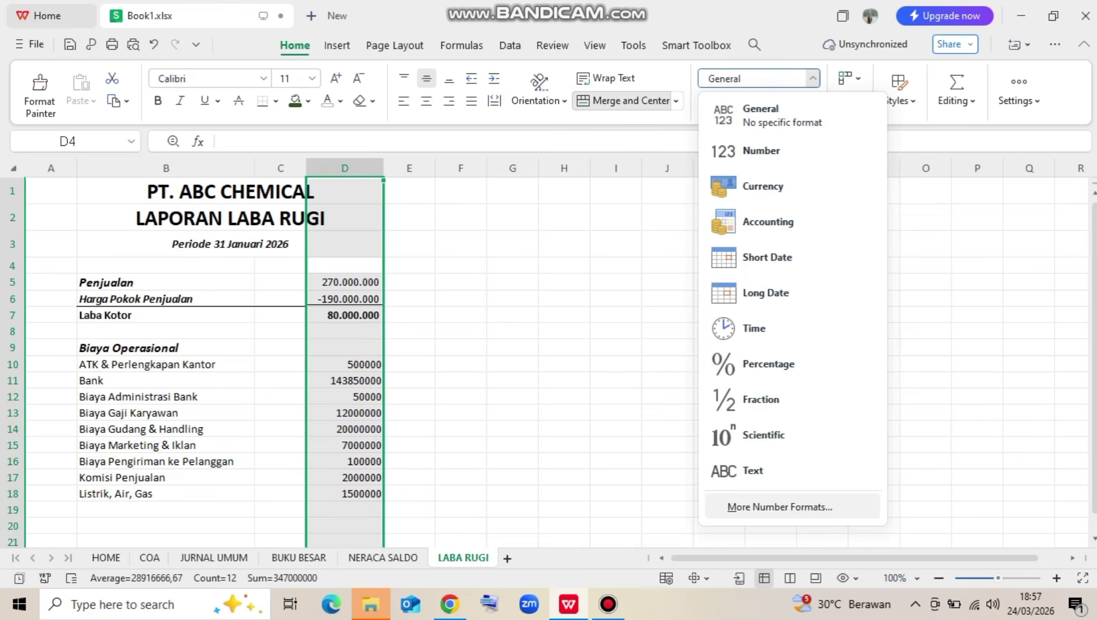
pyautogui.click(780, 506)
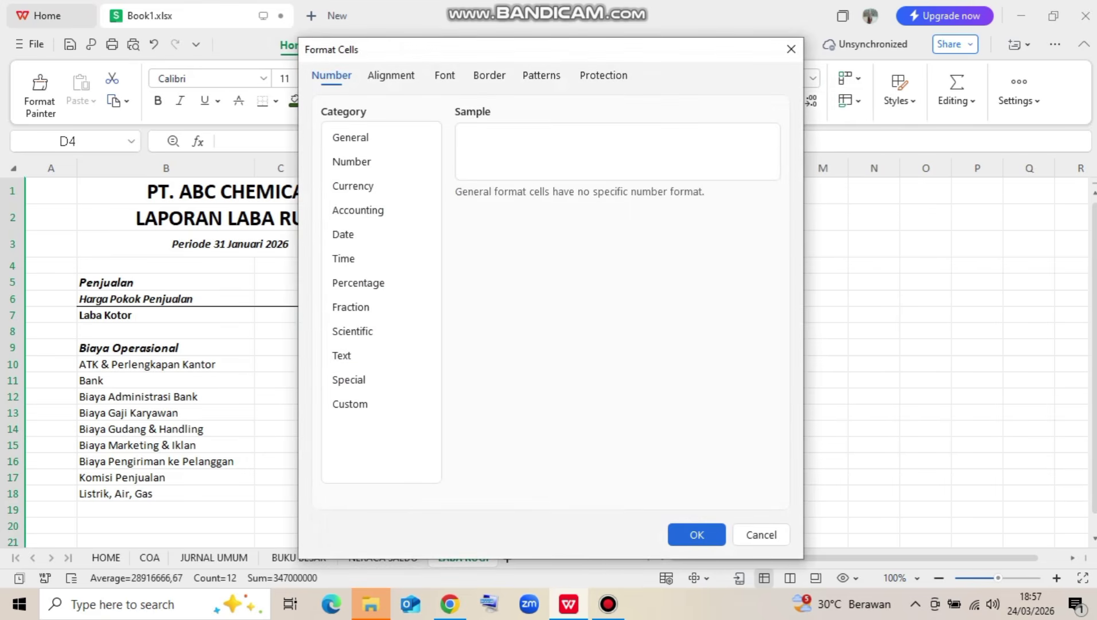
pyautogui.click(358, 210)
pyautogui.click(767, 225)
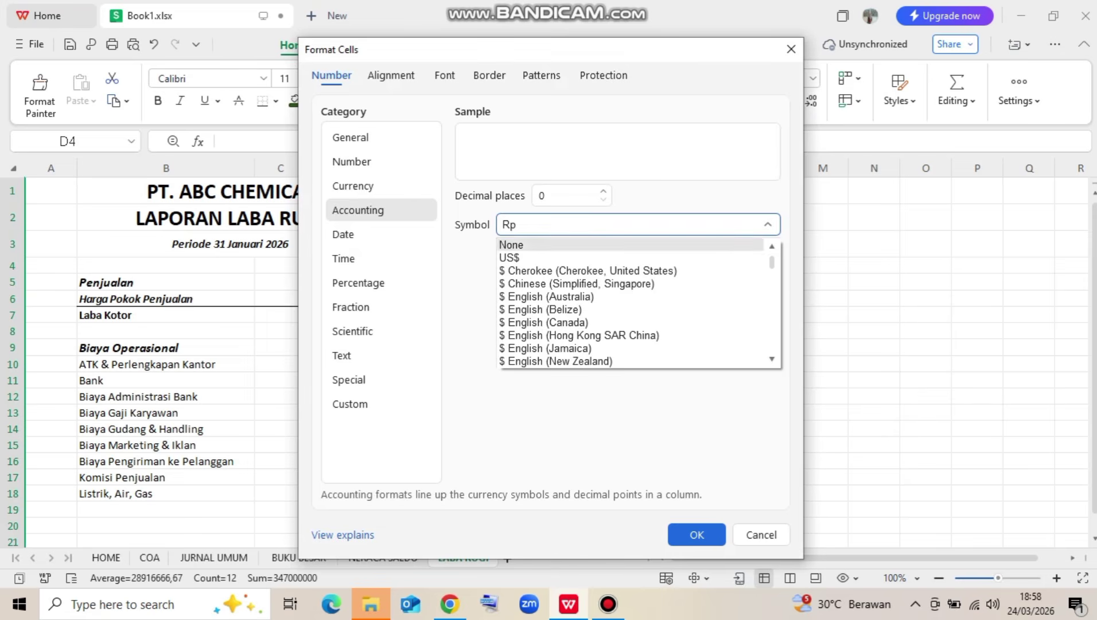
pyautogui.click(511, 245)
pyautogui.click(697, 534)
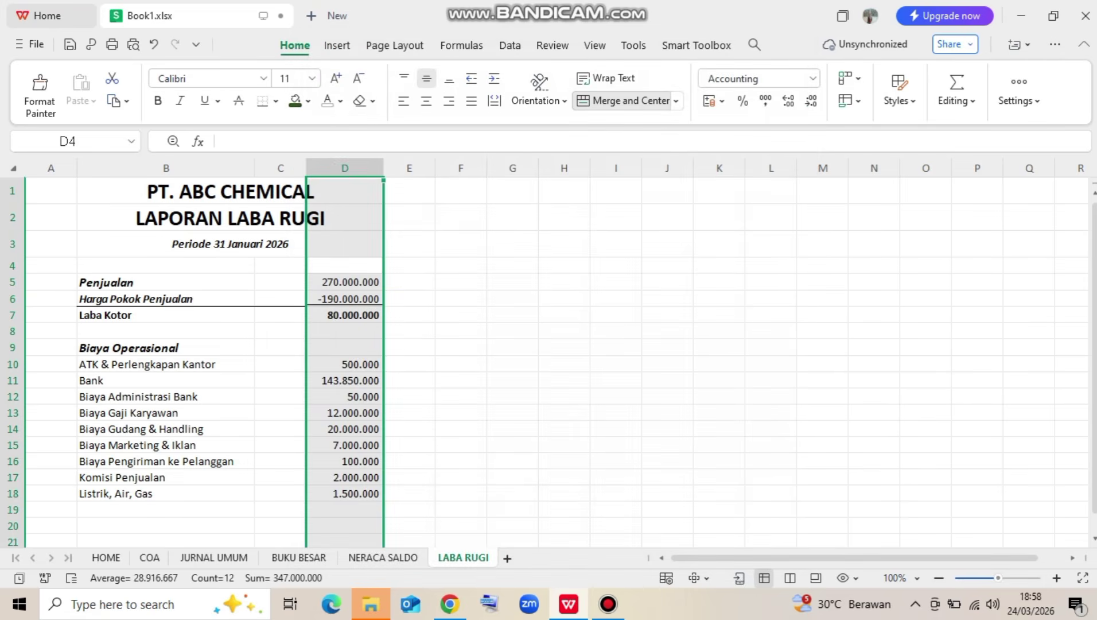
pyautogui.click(461, 494)
# Add a bottom border under the Listrik, Air, Gas row across B18:D18
pyautogui.scroll(-1, 461, 493)
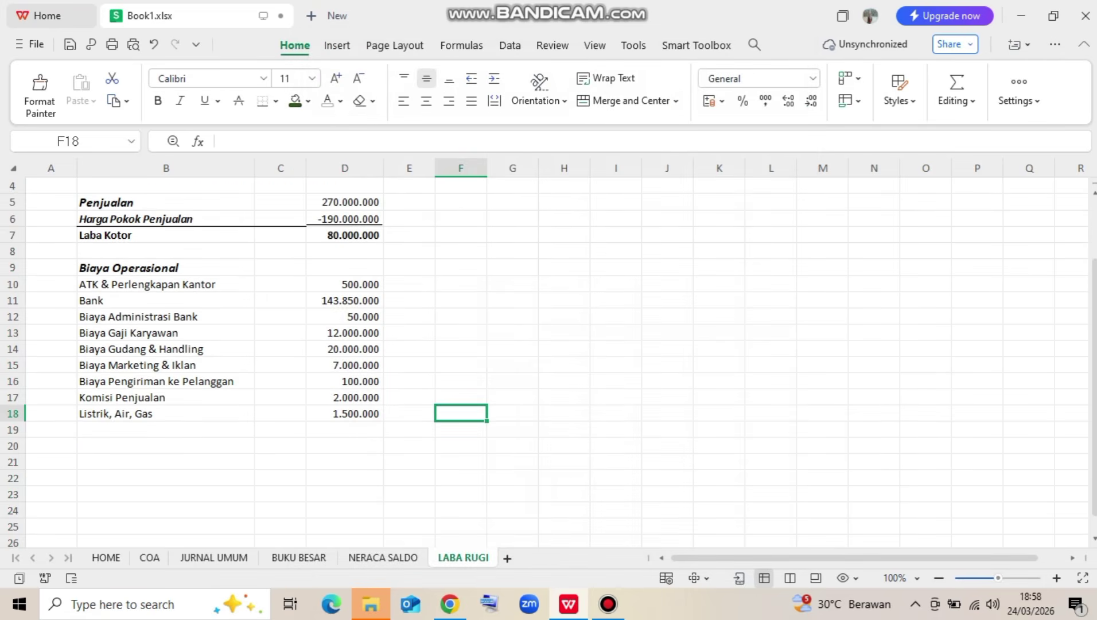
pyautogui.click(166, 430)
pyautogui.moveTo(166, 413); pyautogui.dragTo(344, 414)
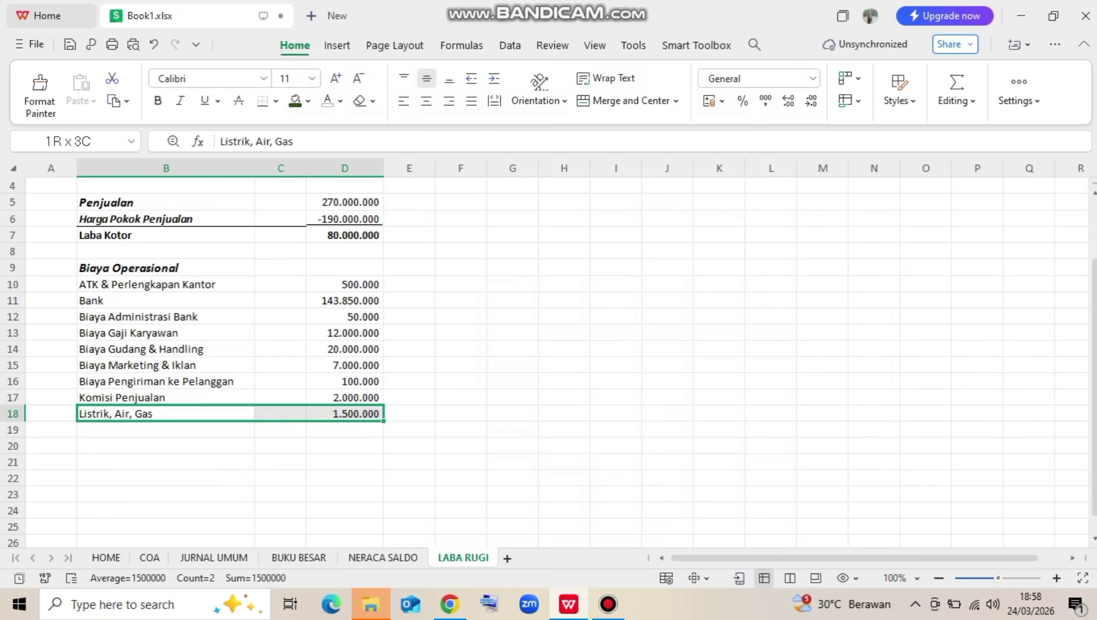
pyautogui.click(218, 101)
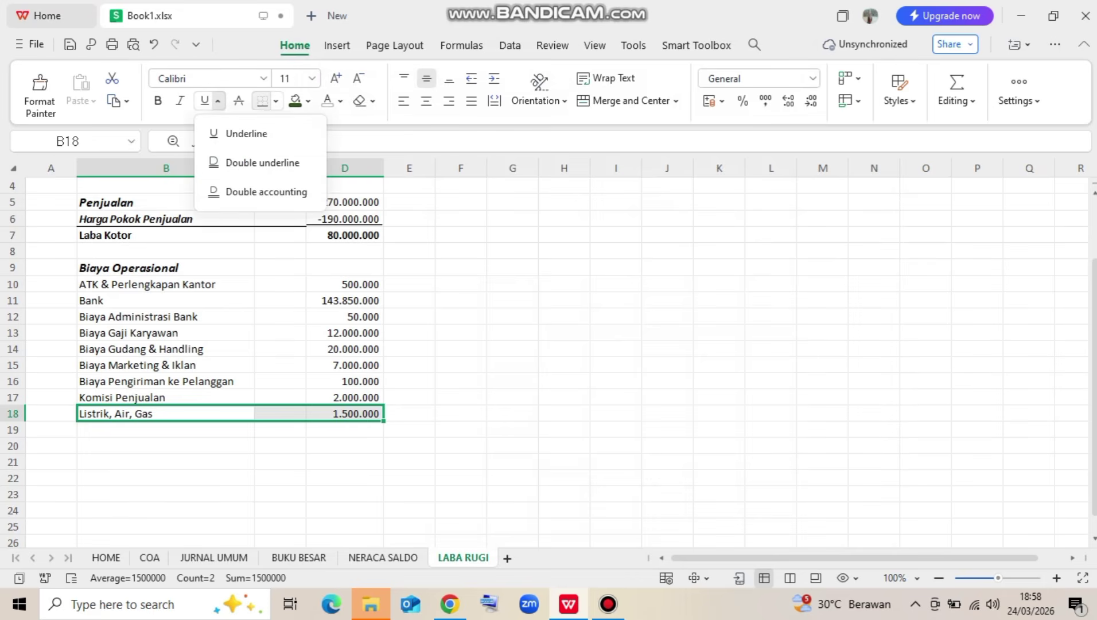
pyautogui.click(276, 101)
pyautogui.click(351, 166)
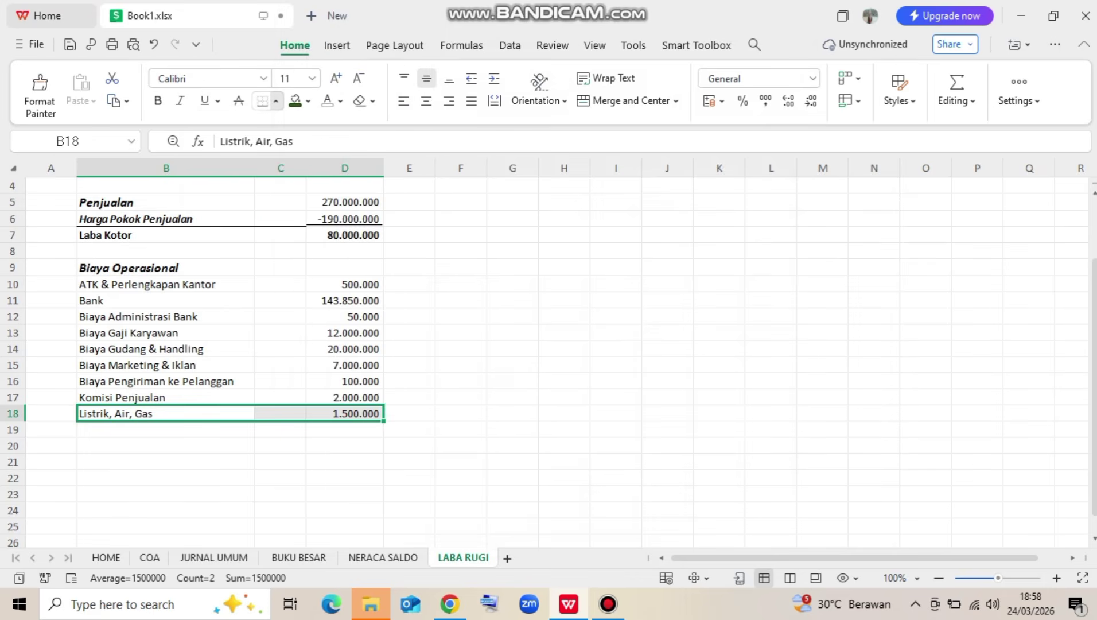
# Enter the label Total Biaya Operasional in B19
pyautogui.click(166, 430)
pyautogui.write('Total')
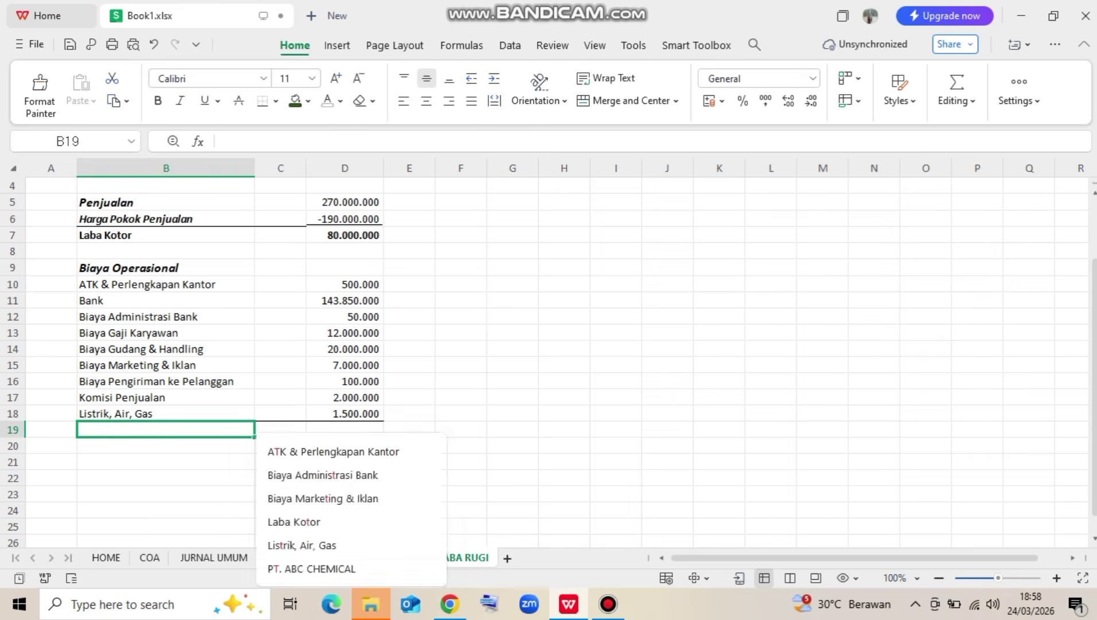
pyautogui.write(' B')
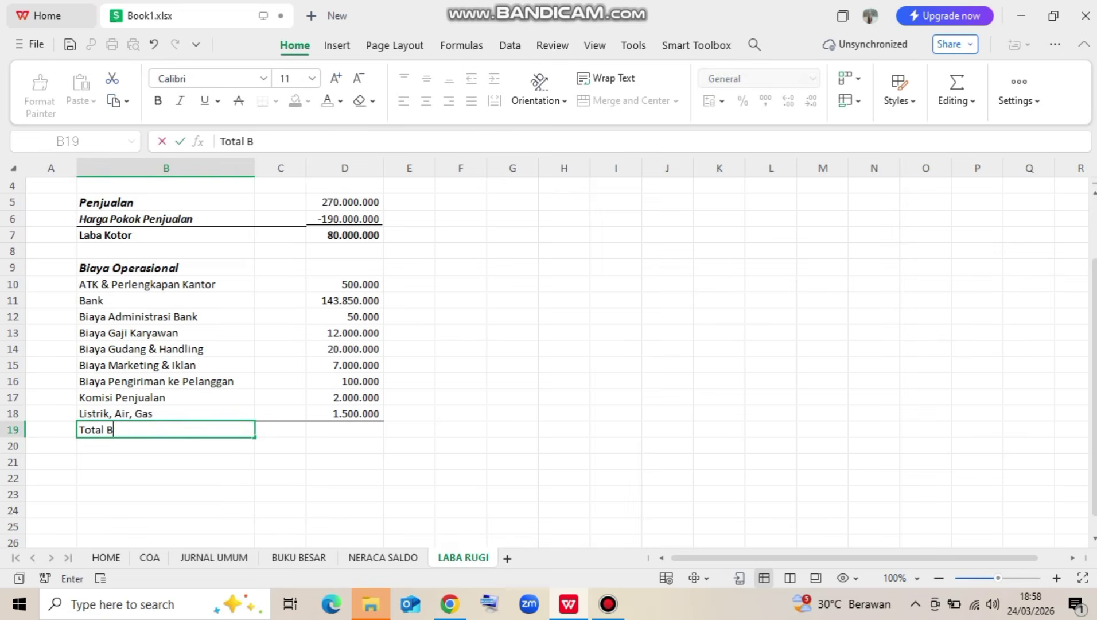
pyautogui.write('iaya Operasional')
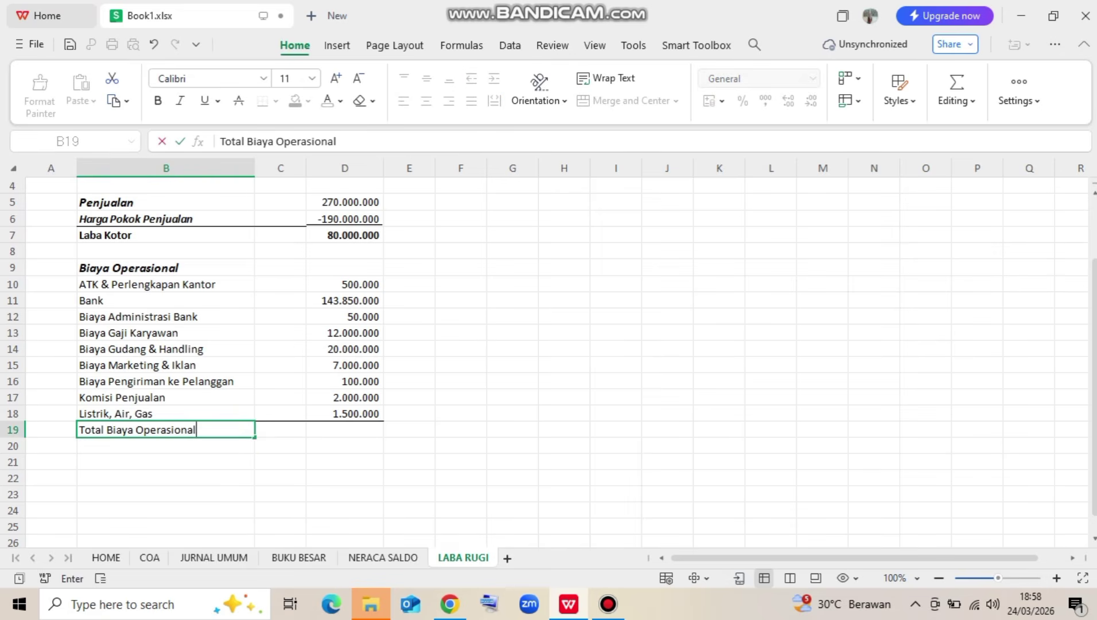
pyautogui.press('Return')
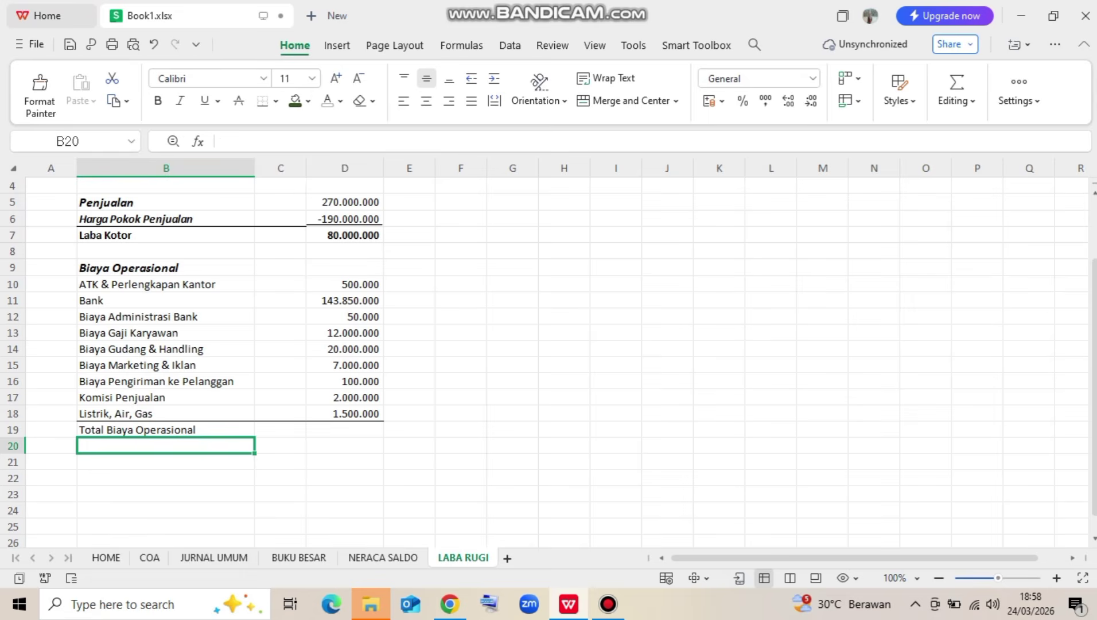
# Bold the Total Biaya Operasional row across B19:D19 and total D10:D18 with a SUM formula in D19
pyautogui.moveTo(166, 430); pyautogui.dragTo(344, 429)
pyautogui.hotkey('ctrl', 'b')
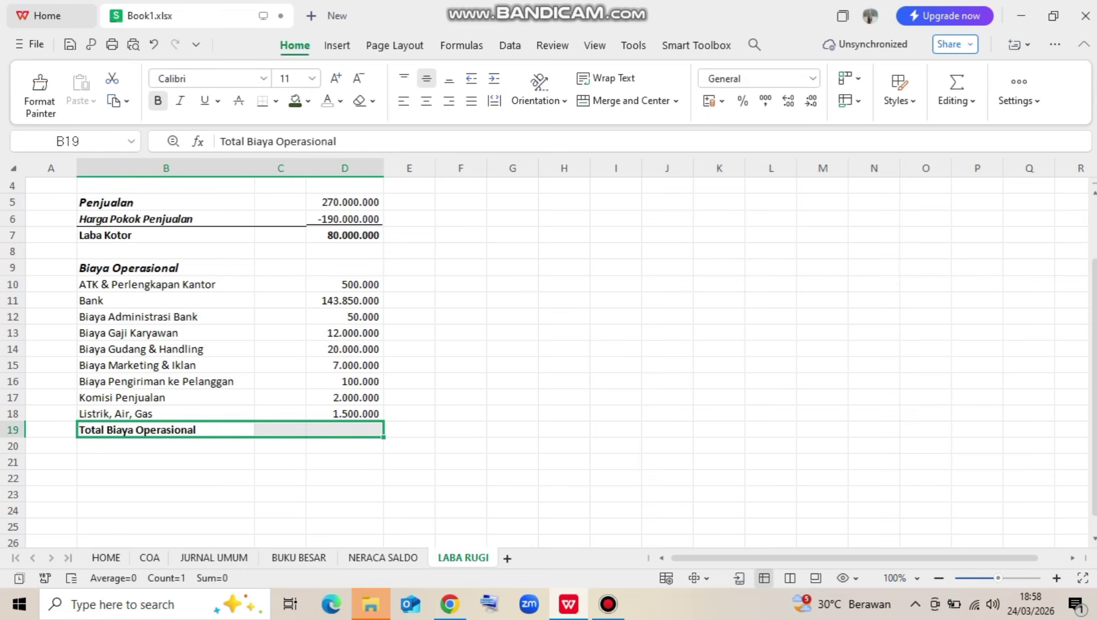
pyautogui.click(344, 429)
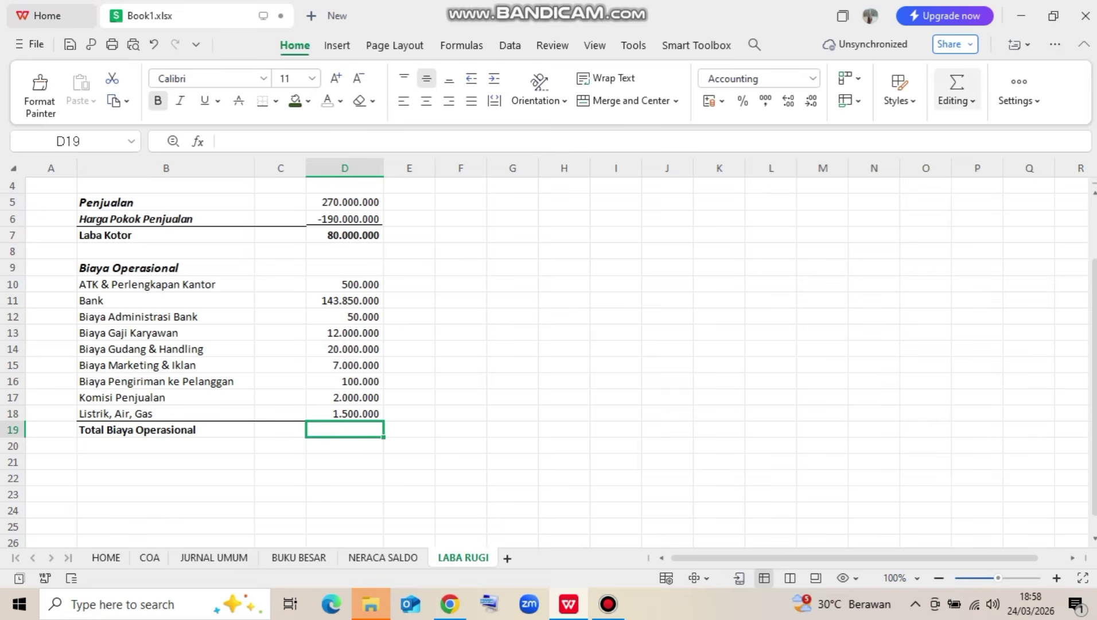
pyautogui.click(956, 91)
pyautogui.click(744, 140)
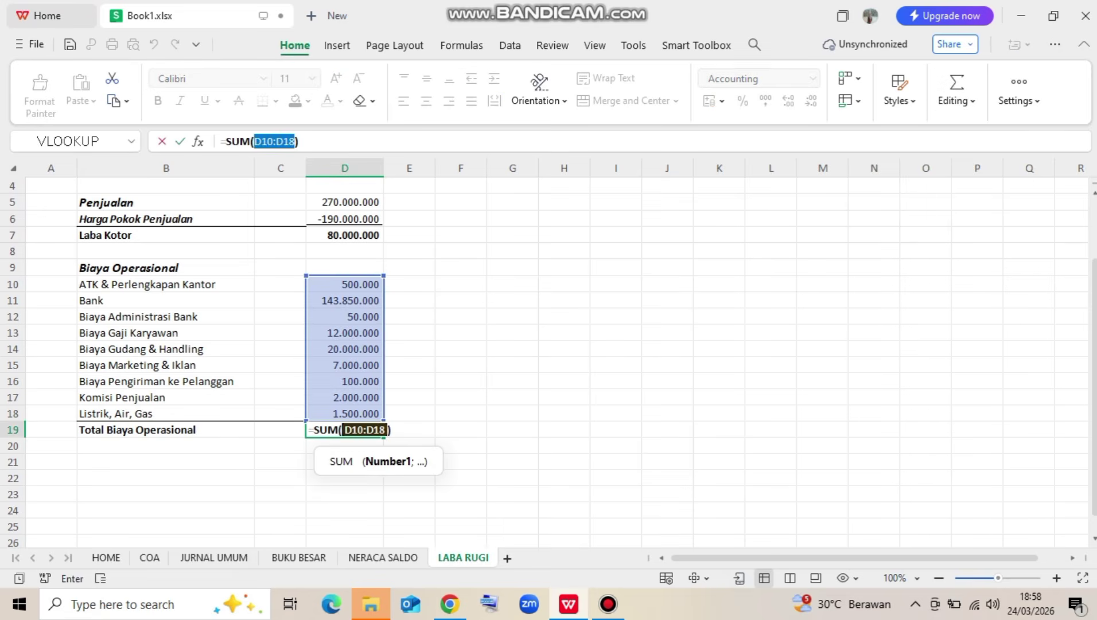
pyautogui.press('Return')
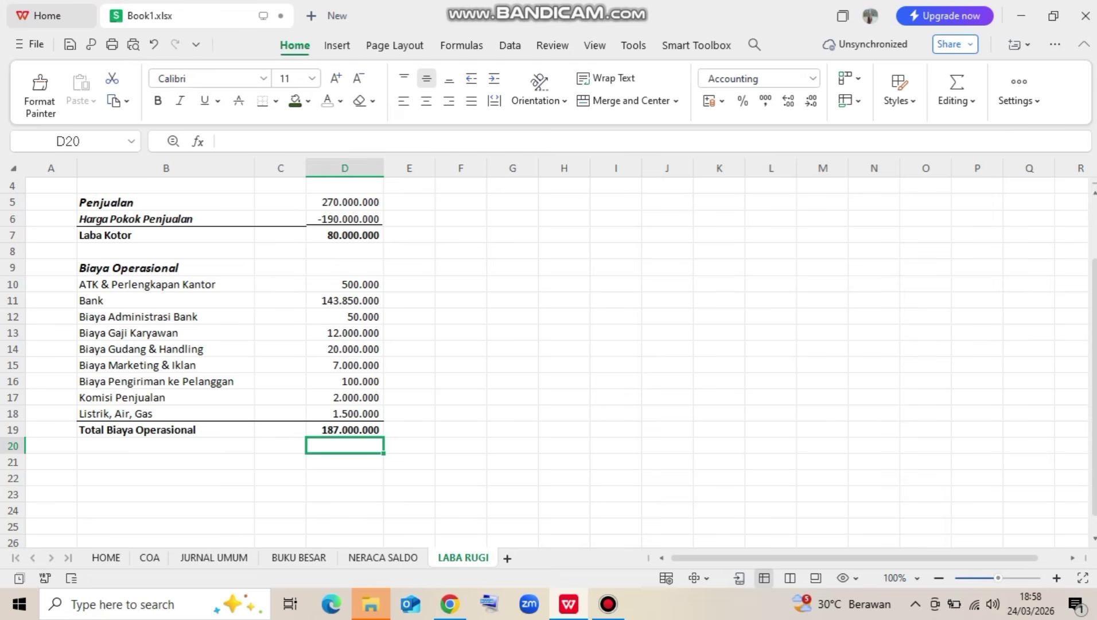
# Delete the Bank row from the Biaya Operasional list
pyautogui.click(165, 301)
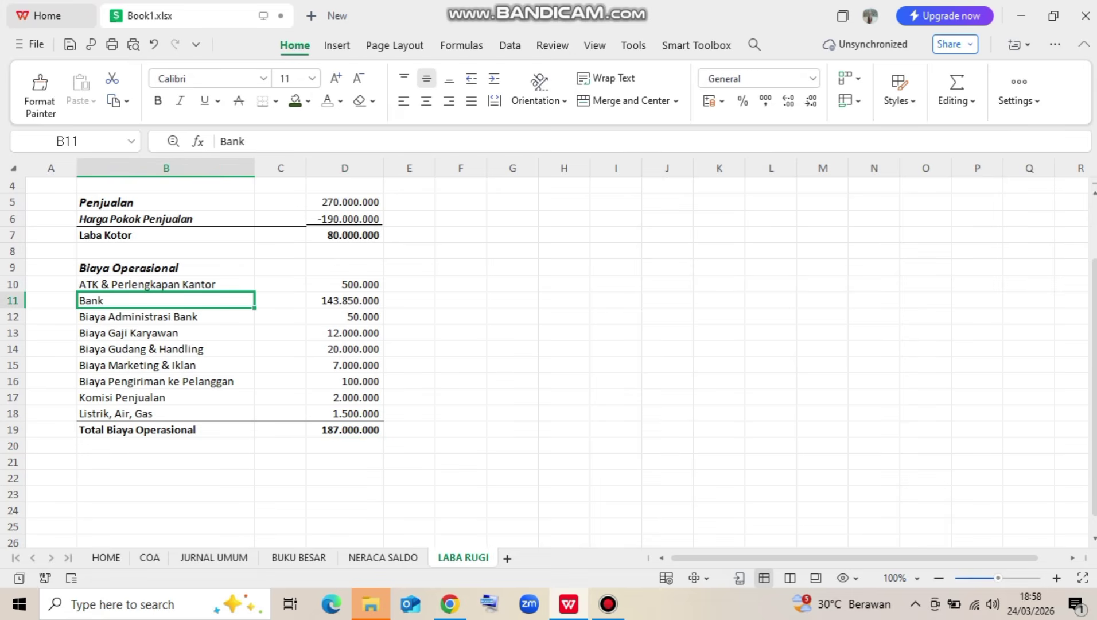
pyautogui.click(344, 301)
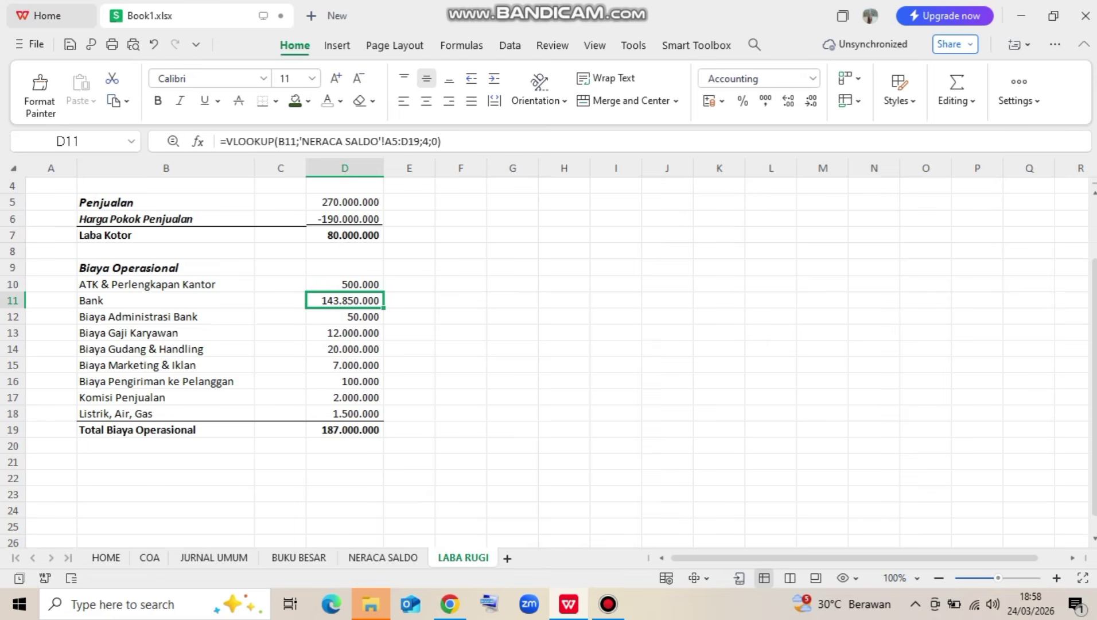
pyautogui.rightClick(13, 300)
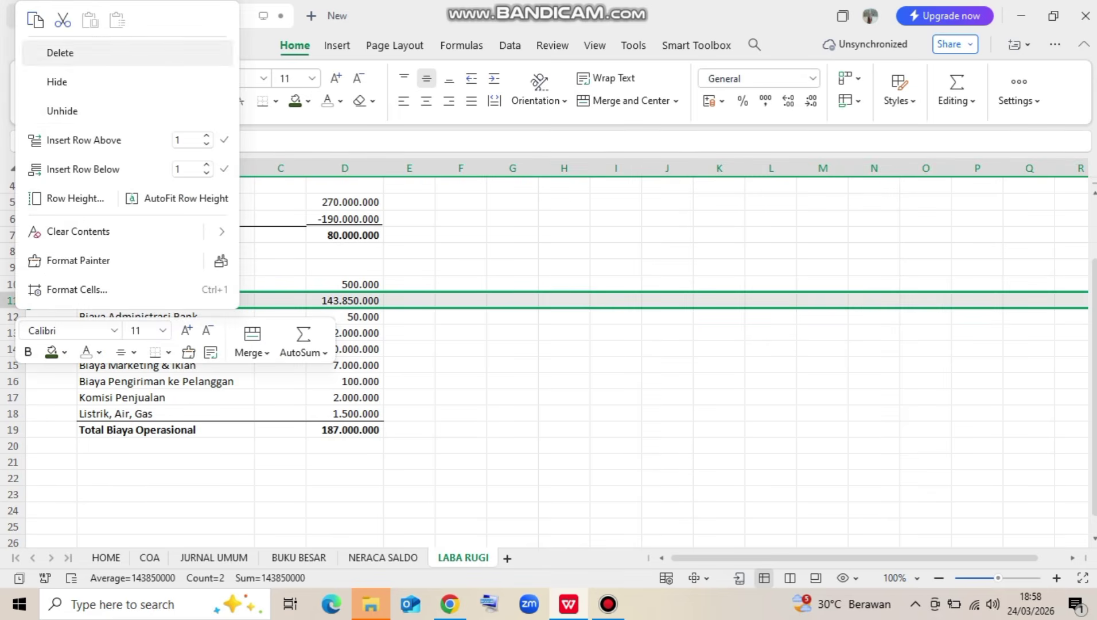
pyautogui.click(58, 52)
pyautogui.click(409, 365)
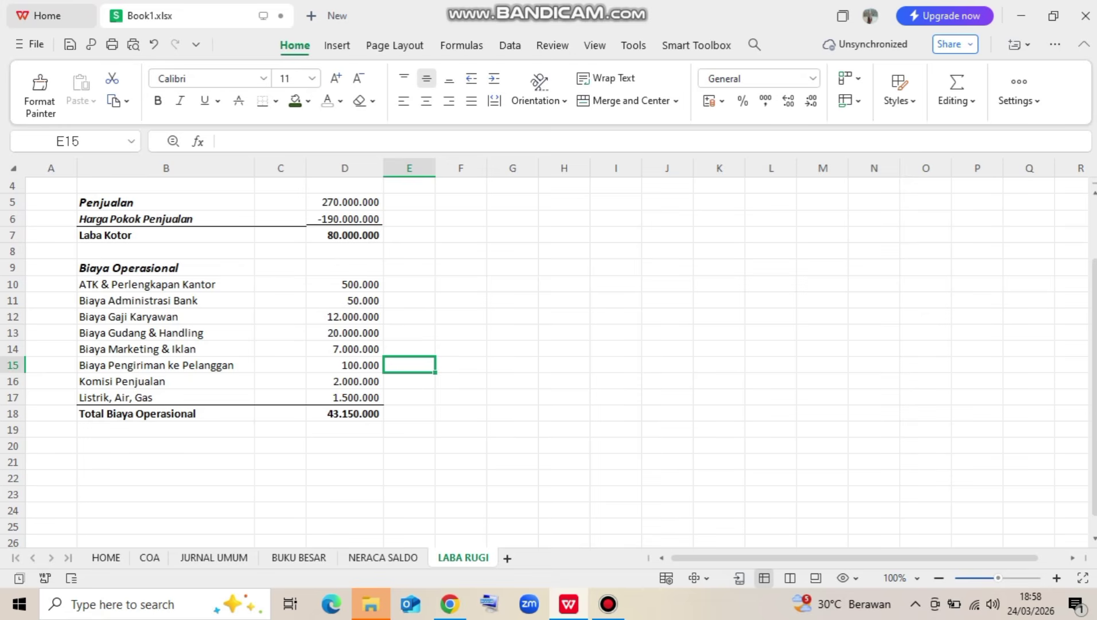
# Enter the label Laba Bersih in B20, reusing the formatting of the Penjualan cell B5
pyautogui.click(166, 446)
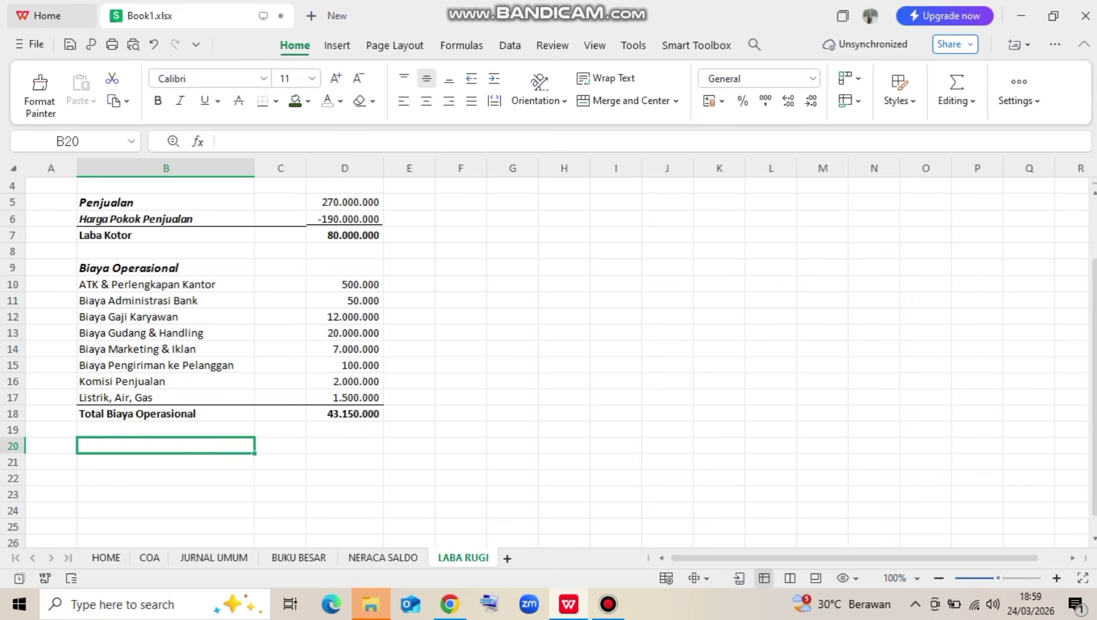
pyautogui.click(165, 203)
pyautogui.hotkey('ctrl', 'c')
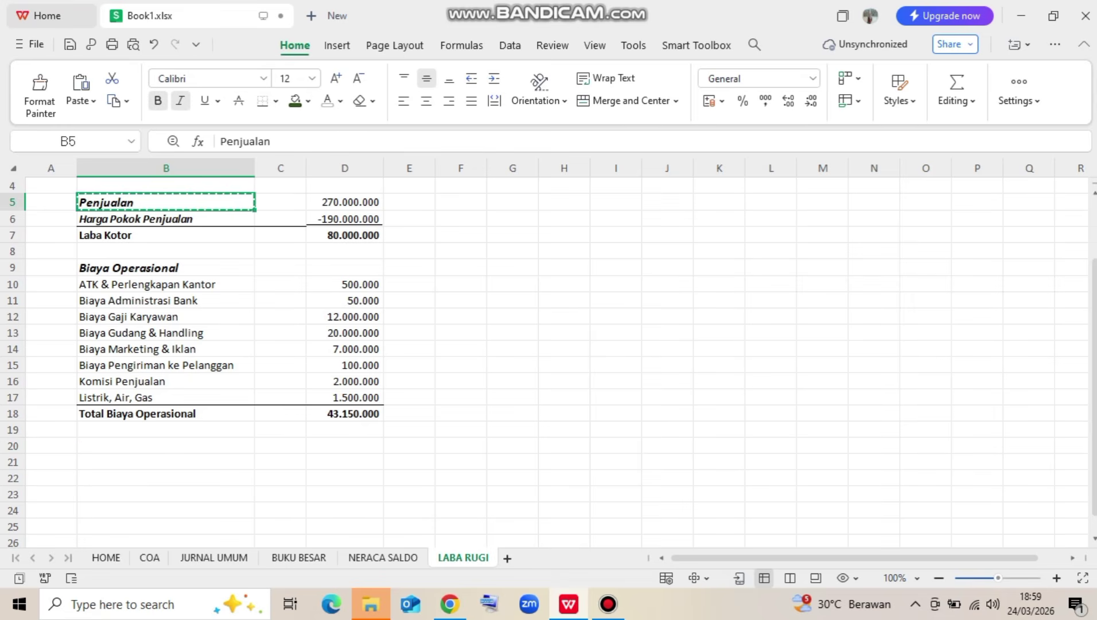
pyautogui.click(166, 446)
pyautogui.hotkey('ctrl', 'v')
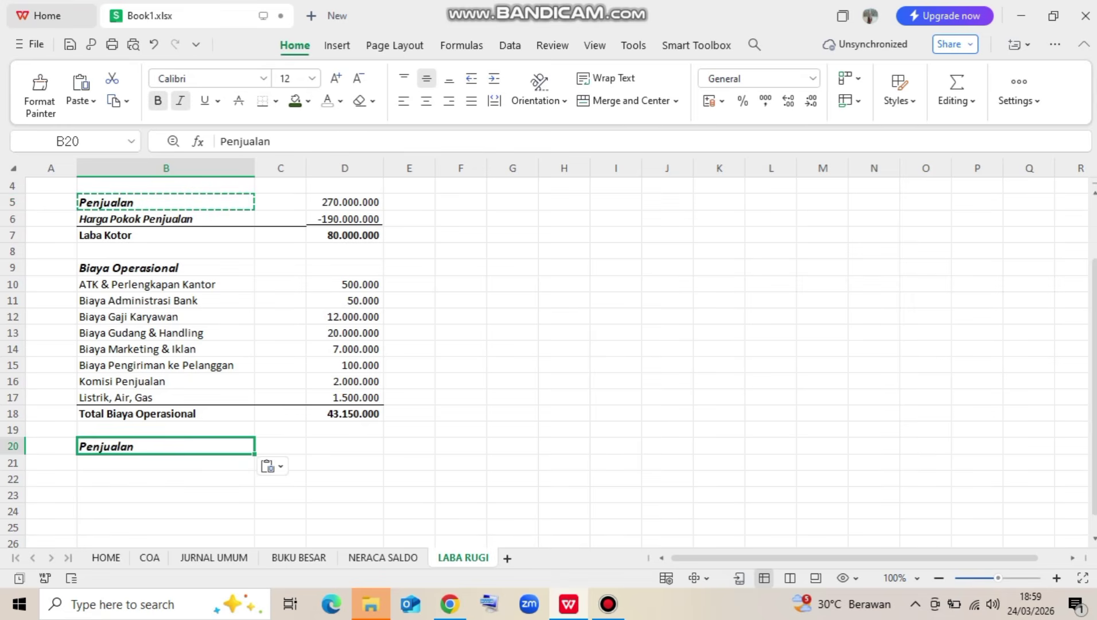
pyautogui.write('Laba Bersih')
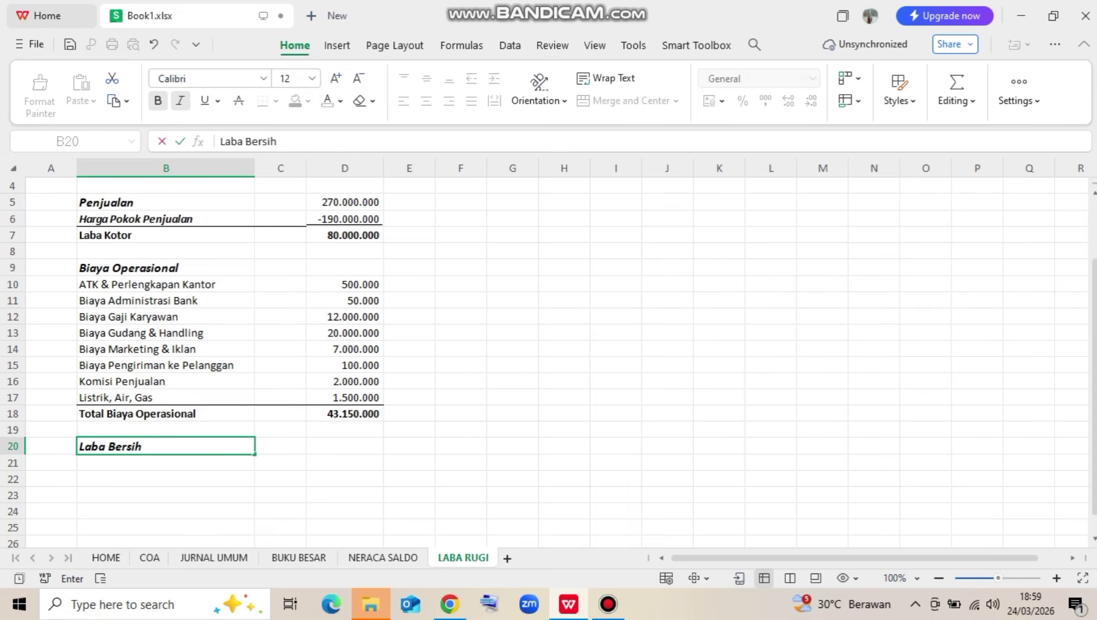
pyautogui.press('Return')
# Calculate Laba Bersih in D20 with the formula =D7-D18, subtracting total operating expenses from gross profit
pyautogui.click(344, 446)
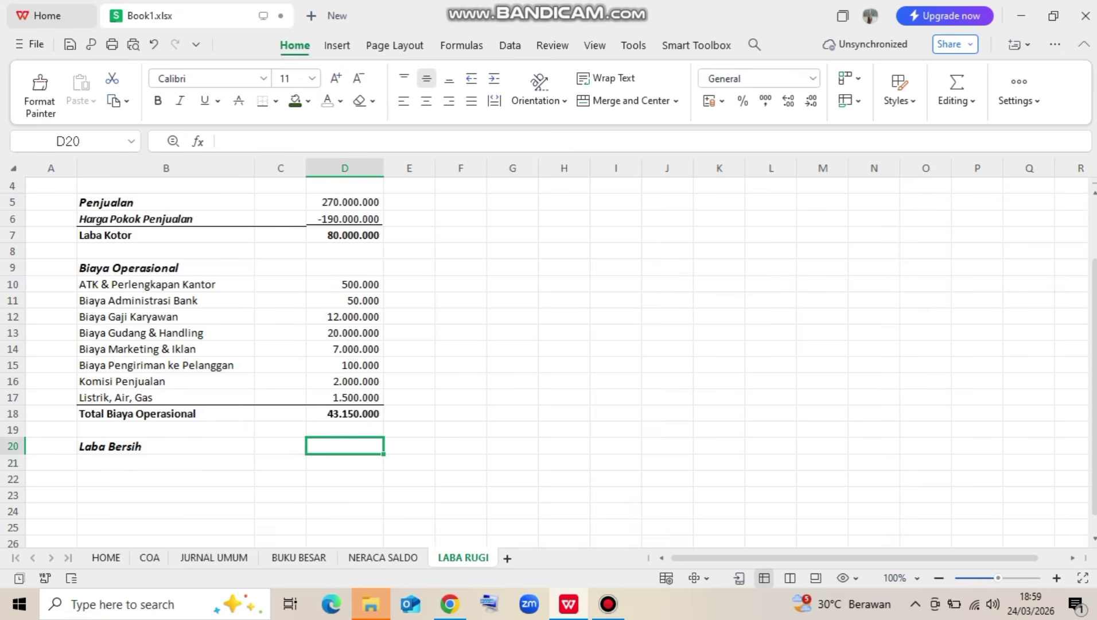
pyautogui.write('=')
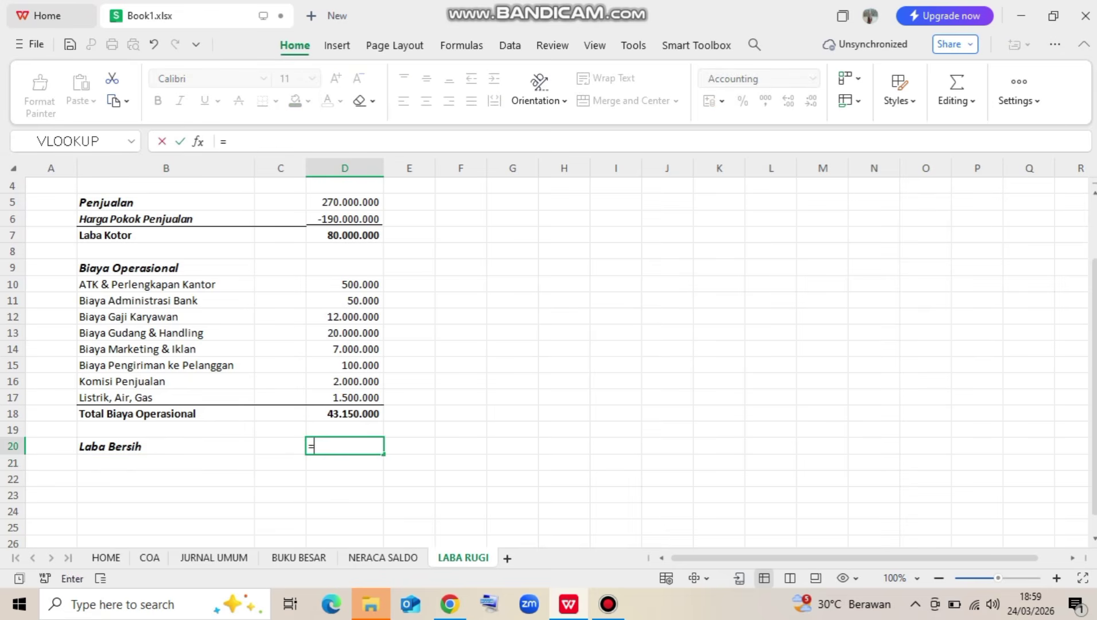
pyautogui.click(345, 236)
pyautogui.write('-')
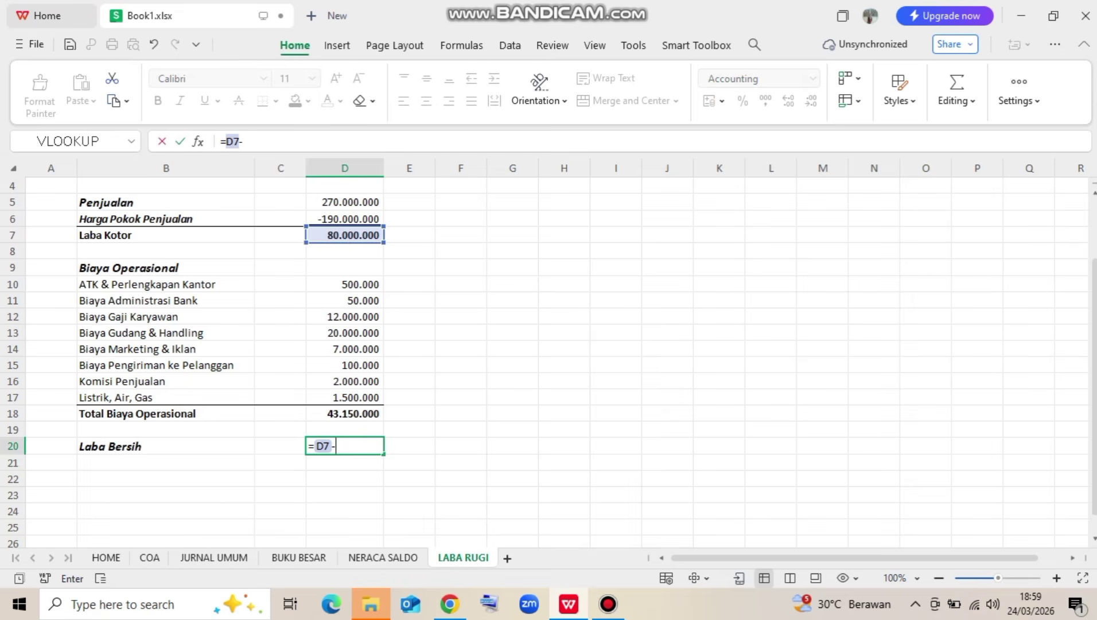
pyautogui.click(345, 414)
pyautogui.press('Return')
# Make the Laba Bersih amount in D20 bold and italic, and increase its font by one size
pyautogui.click(345, 446)
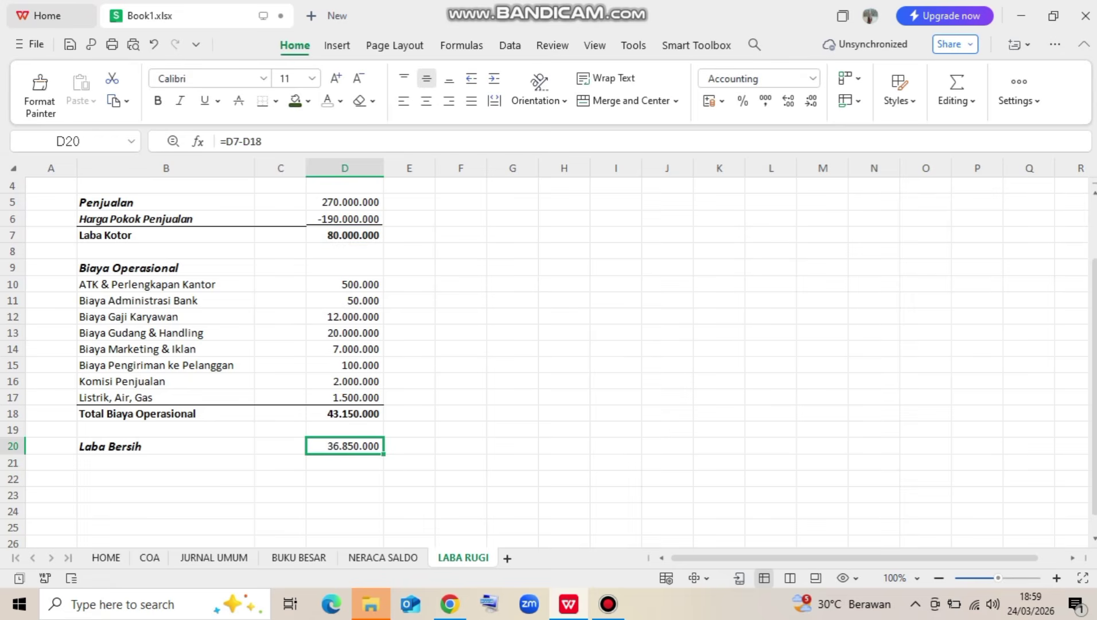
pyautogui.hotkey('ctrl', 'b')
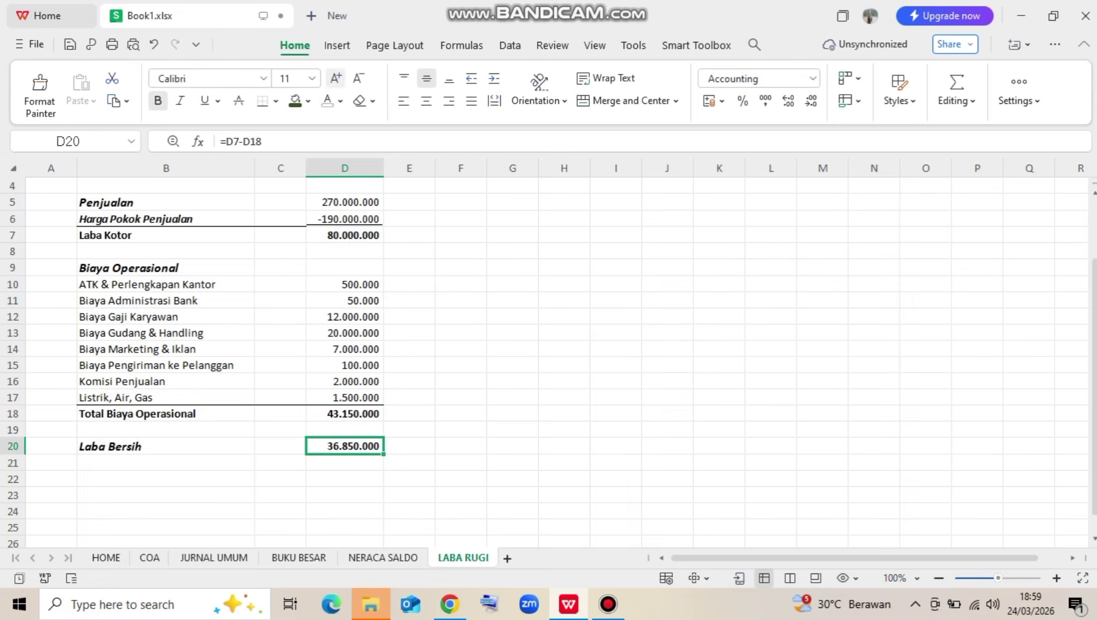
pyautogui.click(336, 79)
pyautogui.click(180, 101)
pyautogui.click(410, 462)
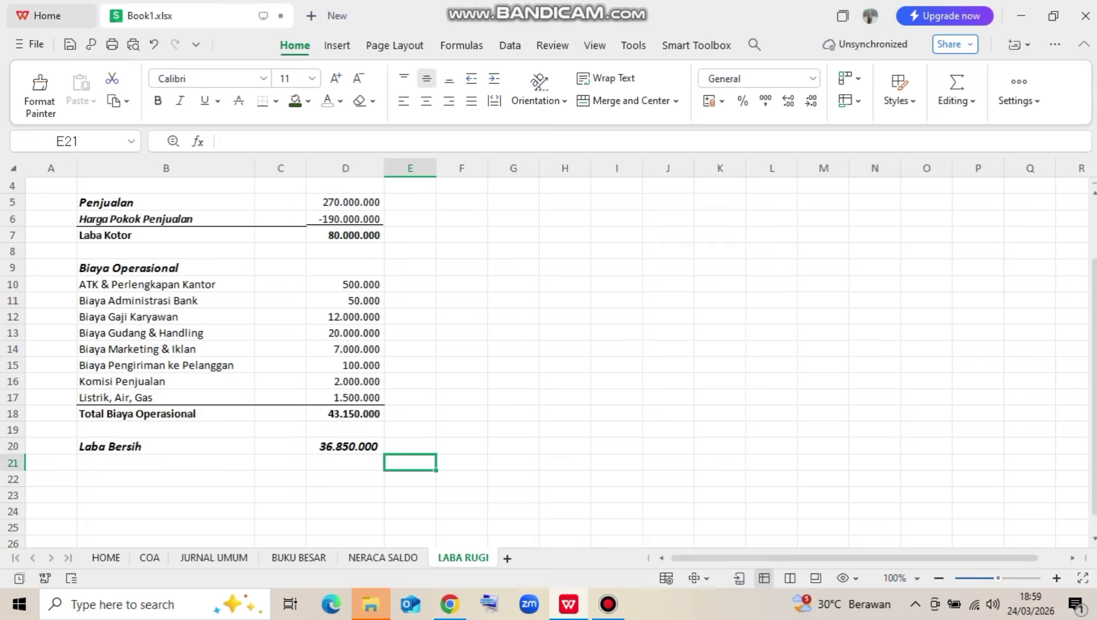
# Add an outside border around the whole profit and loss report, B1:D21
pyautogui.scroll(1, 409, 462)
pyautogui.moveTo(172, 192); pyautogui.dragTo(385, 504)
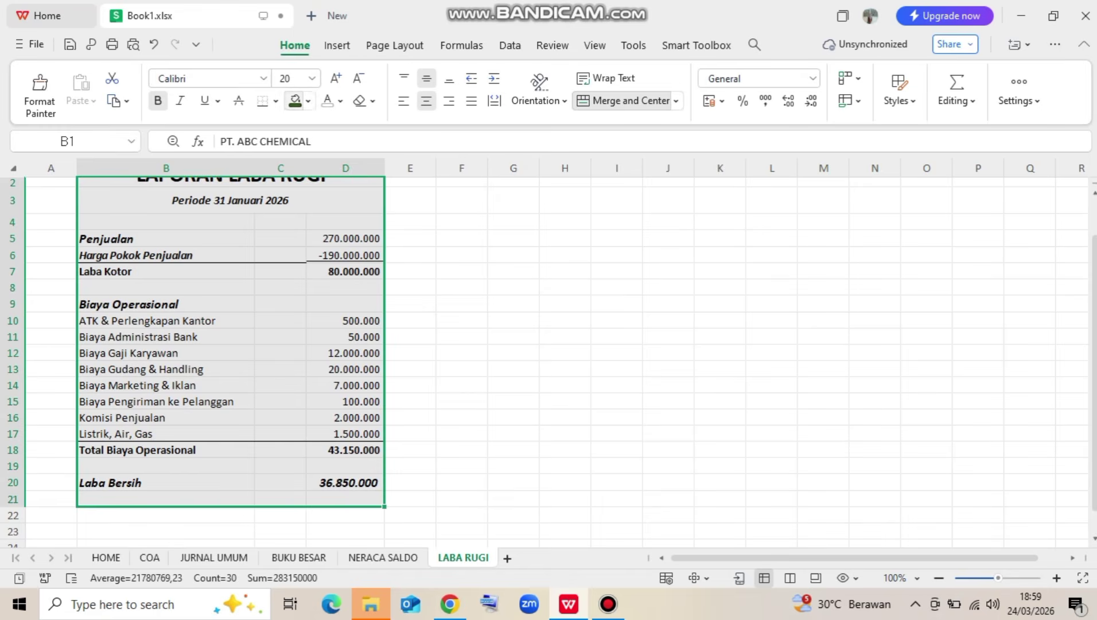
pyautogui.click(276, 101)
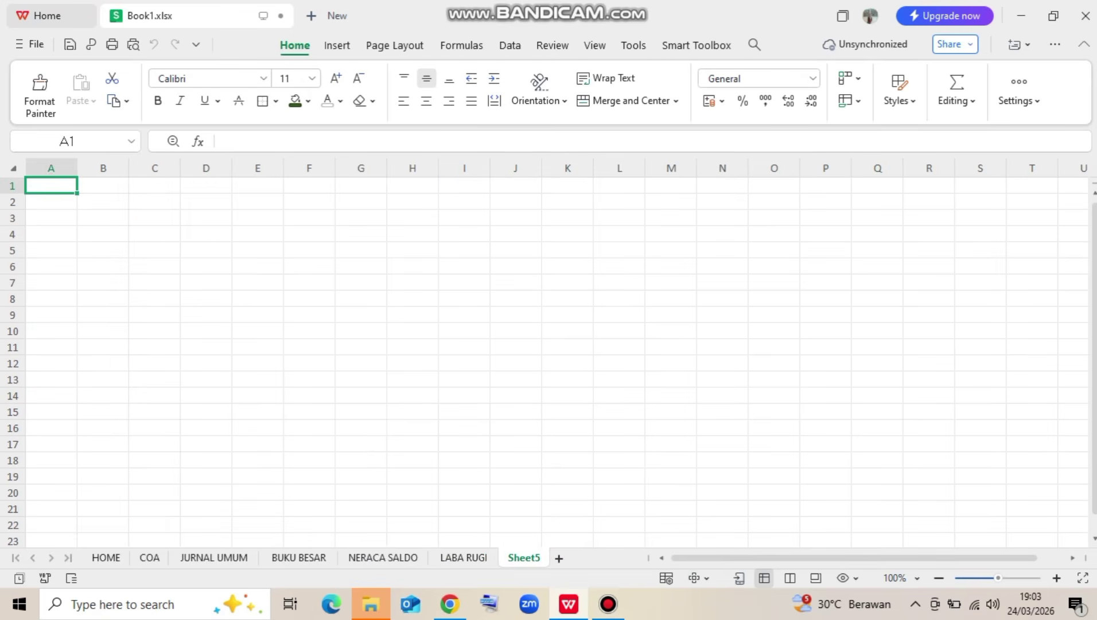
# Rename Sheet5 as NERACA and return to the LABA RUGI sheet
pyautogui.doubleClick(525, 557)
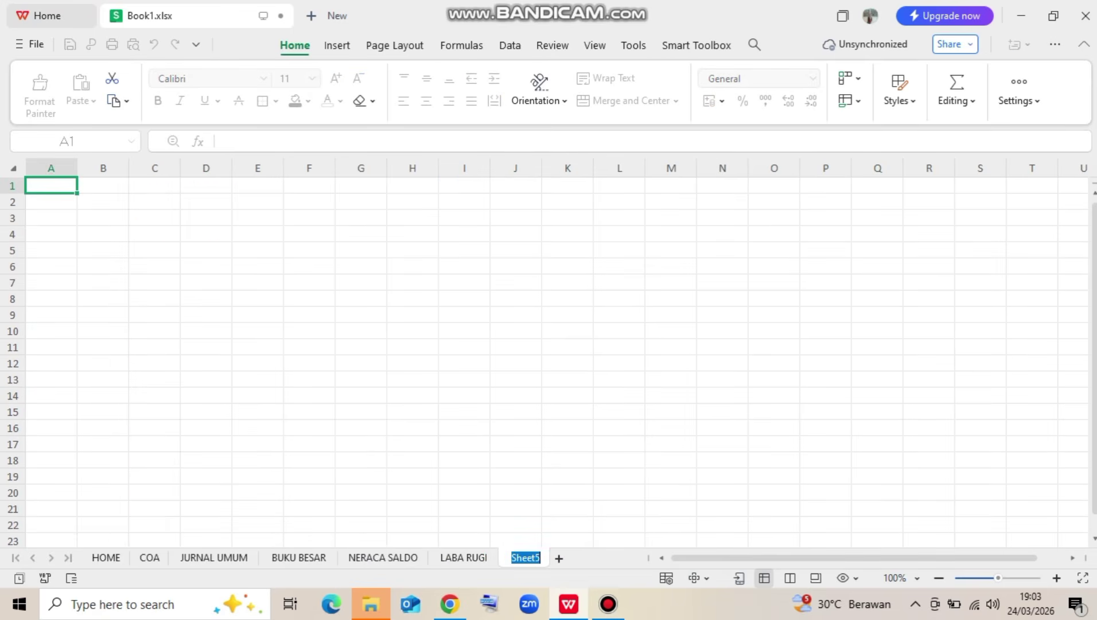
pyautogui.write('NERACA')
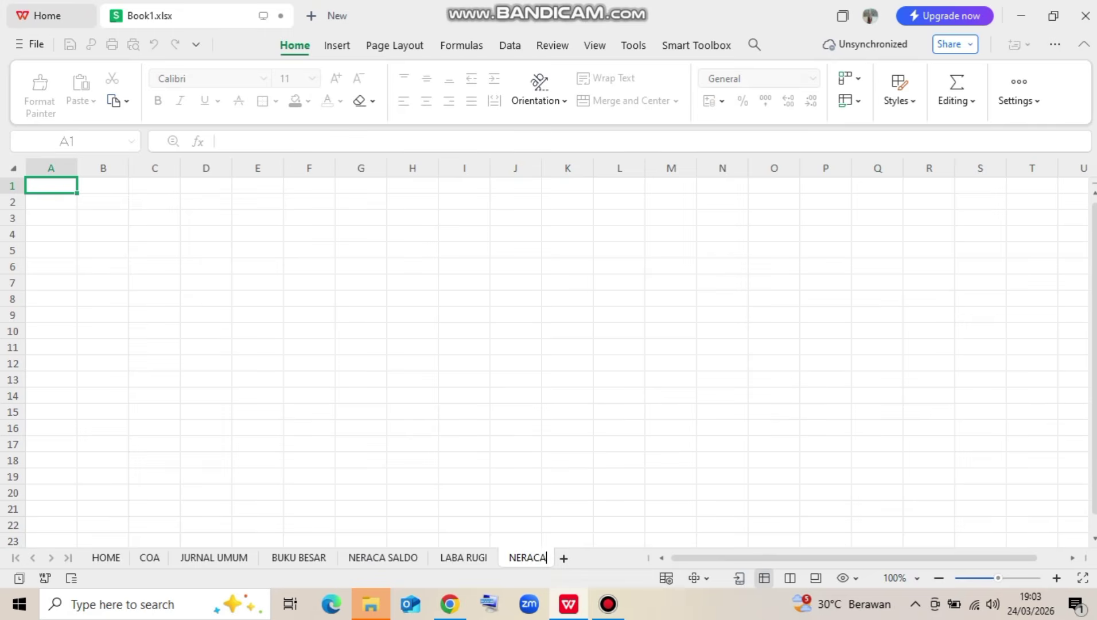
pyautogui.click(464, 557)
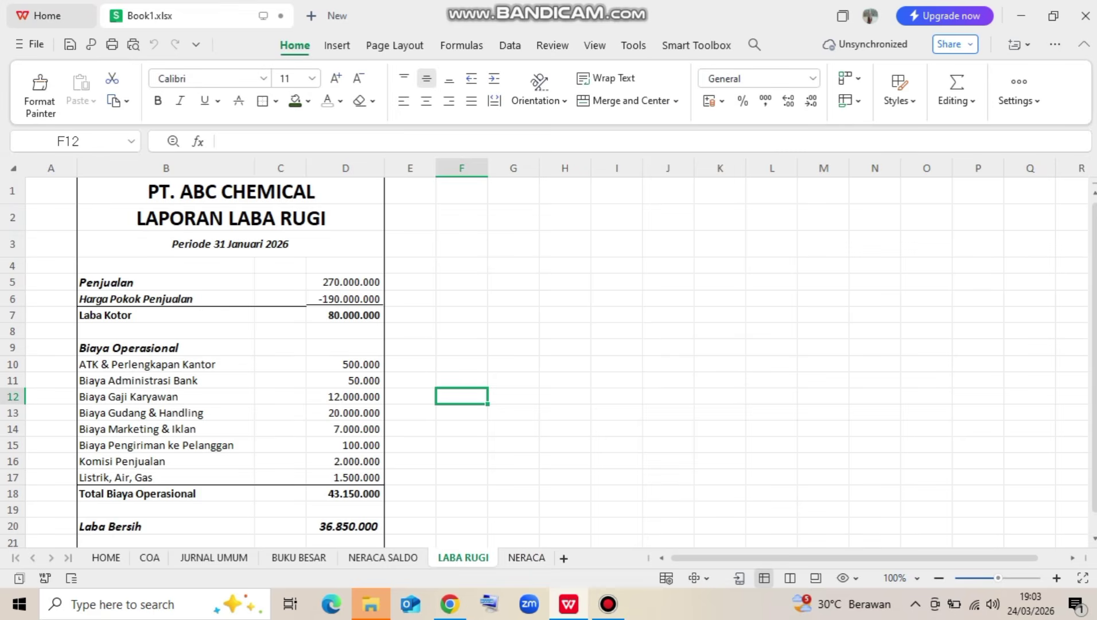
# Copy the three heading rows from LABA RUGI and paste them at B1 of the NERACA sheet
pyautogui.moveTo(230, 191); pyautogui.dragTo(229, 244)
pyautogui.hotkey('ctrl', 'c')
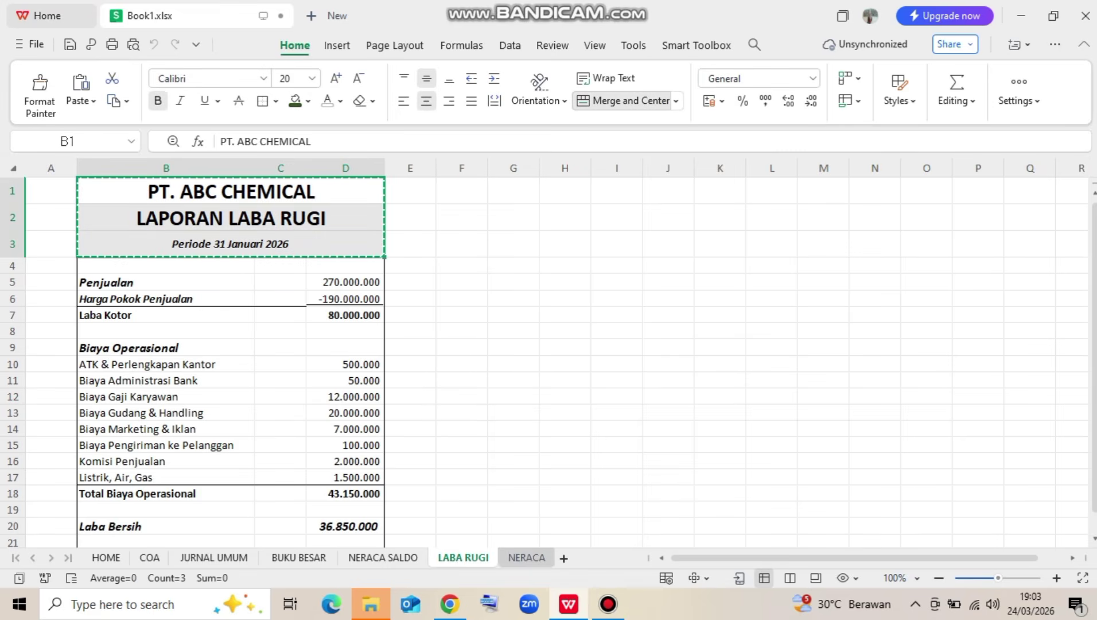
pyautogui.click(526, 557)
pyautogui.click(102, 184)
pyautogui.hotkey('ctrl', 'v')
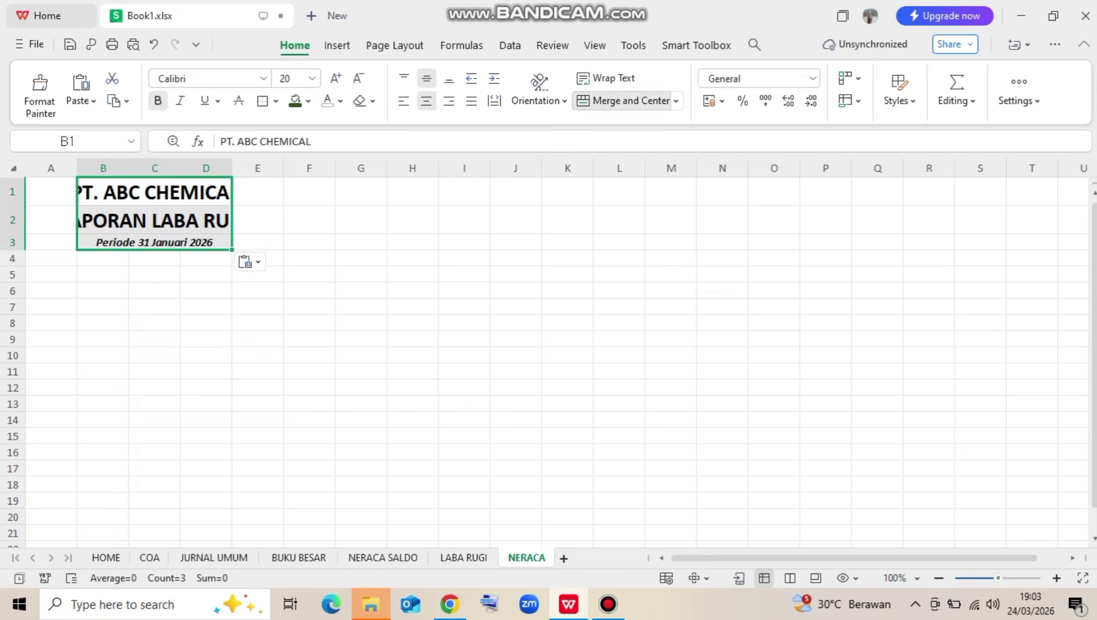
# Widen columns B to E of the NERACA sheet equally and remove all their borders
pyautogui.click(258, 220)
pyautogui.moveTo(103, 167); pyautogui.dragTo(338, 167)
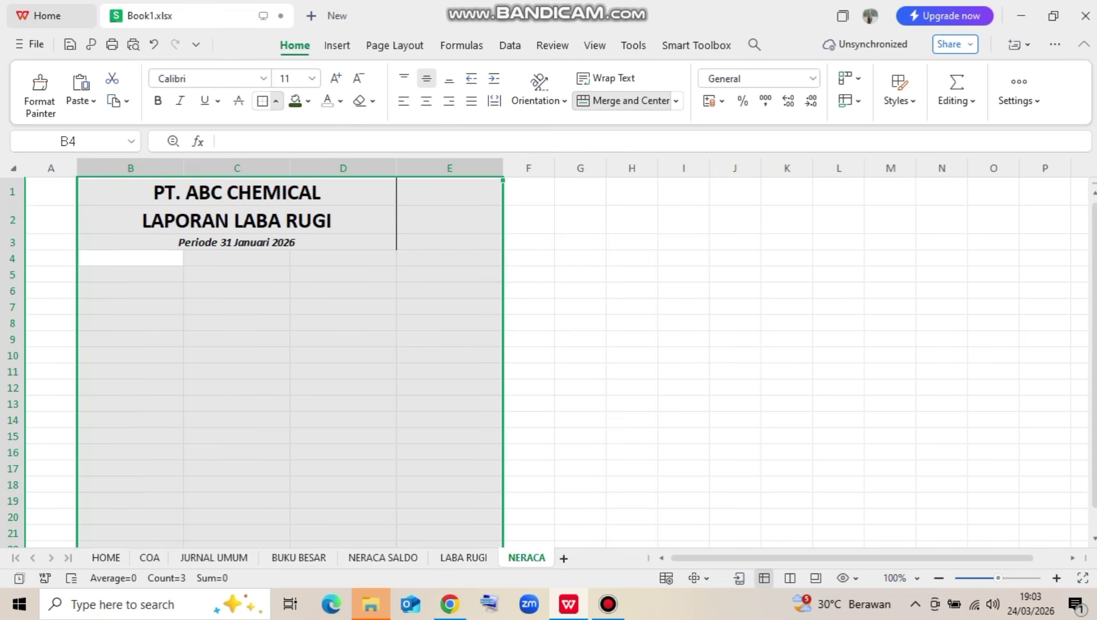
pyautogui.click(276, 101)
pyautogui.click(343, 47)
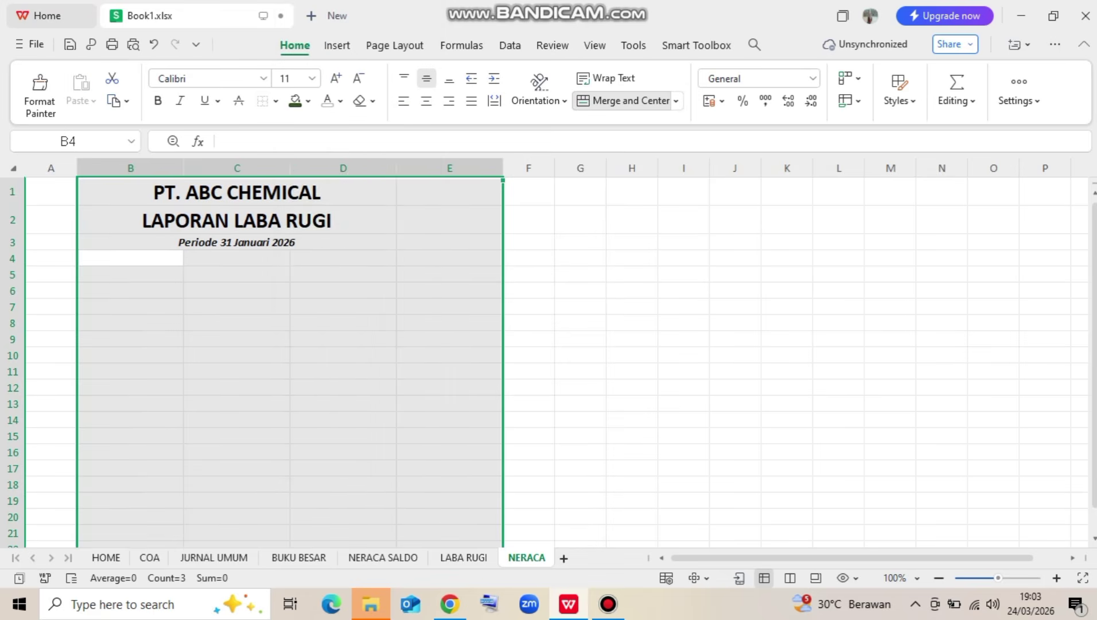
# Insert one column before column D so the merged headings span B to E
pyautogui.click(237, 290)
pyautogui.hotkey('shift', 'Right')
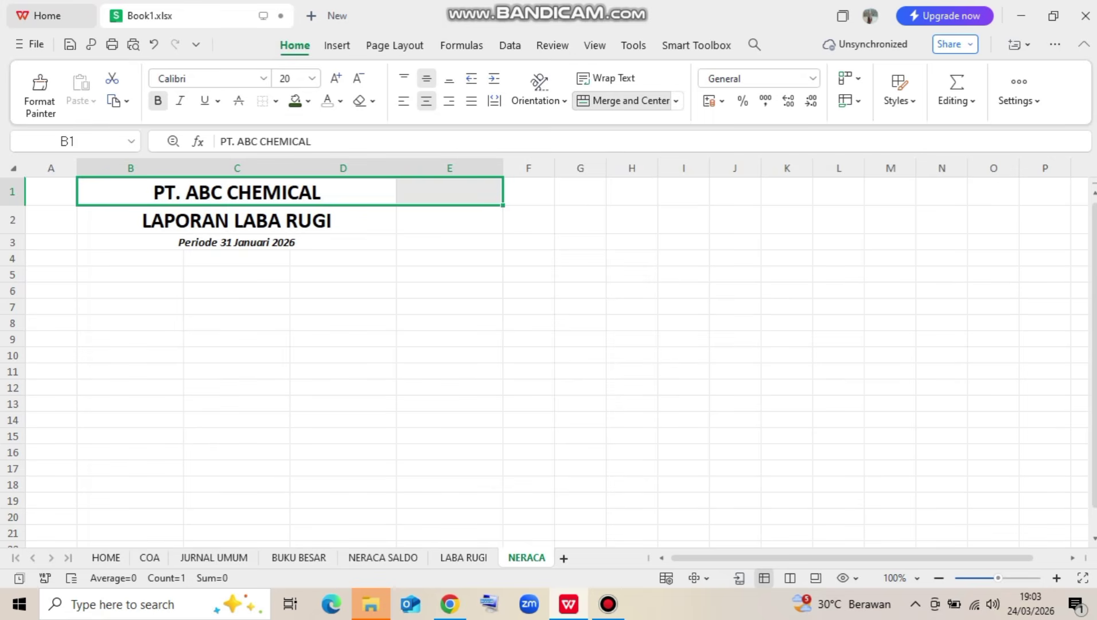
pyautogui.rightClick(343, 168)
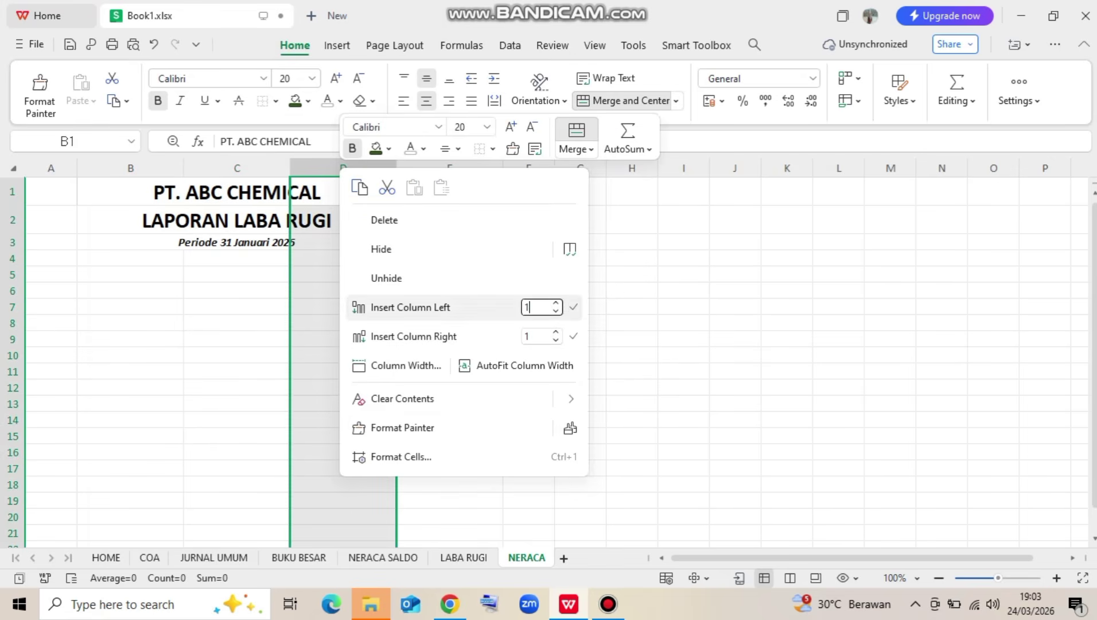
pyautogui.click(402, 308)
pyautogui.click(343, 339)
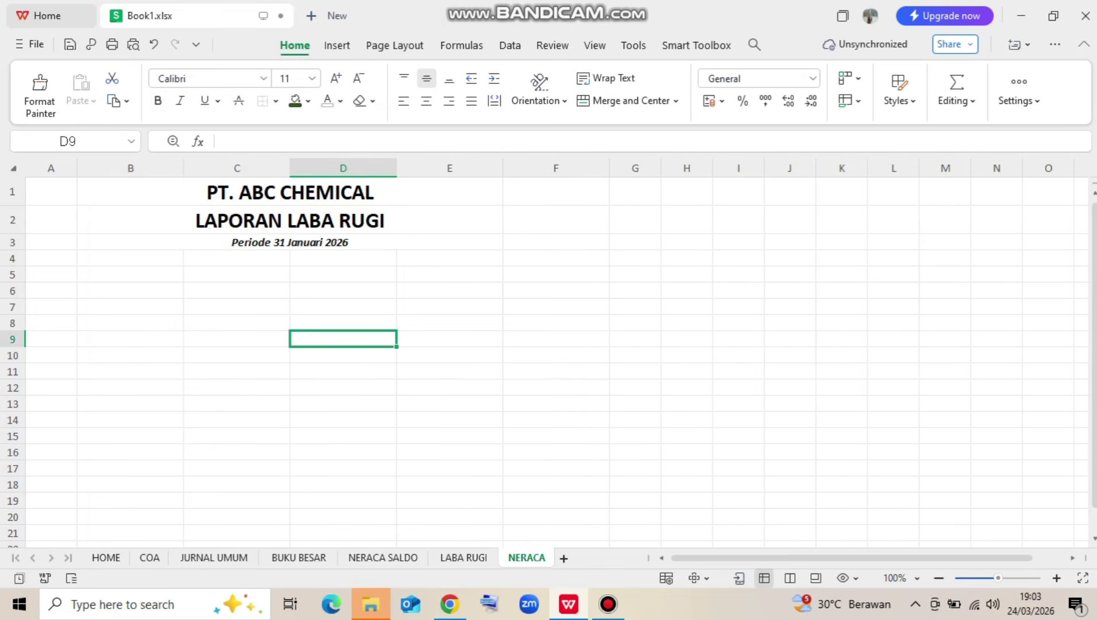
# Replace the report title in B2 with NERACA
pyautogui.click(290, 221)
pyautogui.write('NERACA')
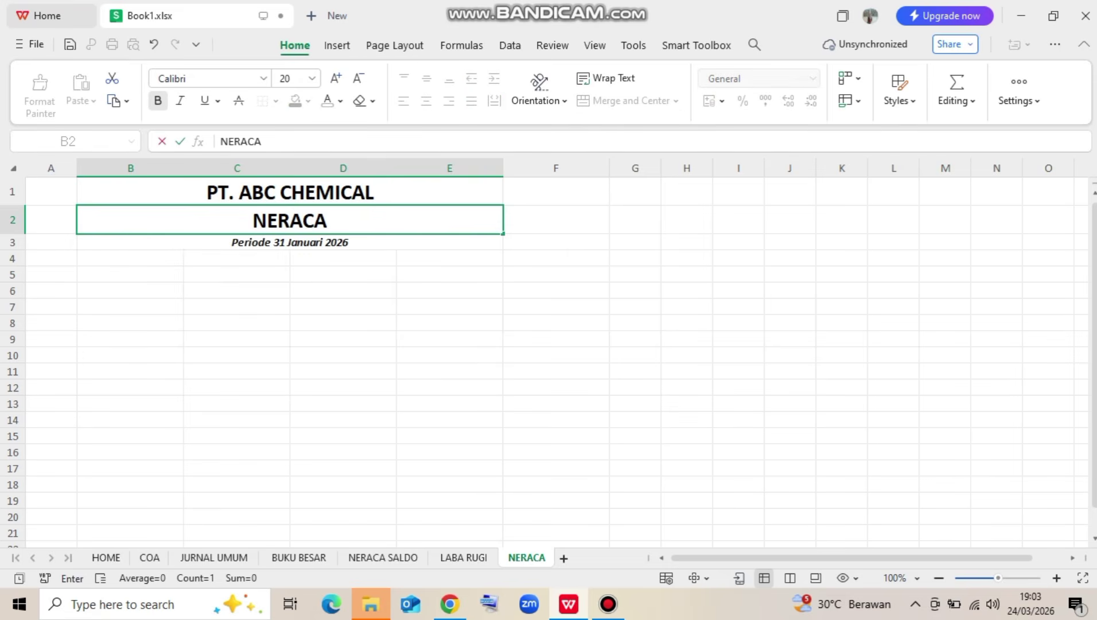
pyautogui.press('Return')
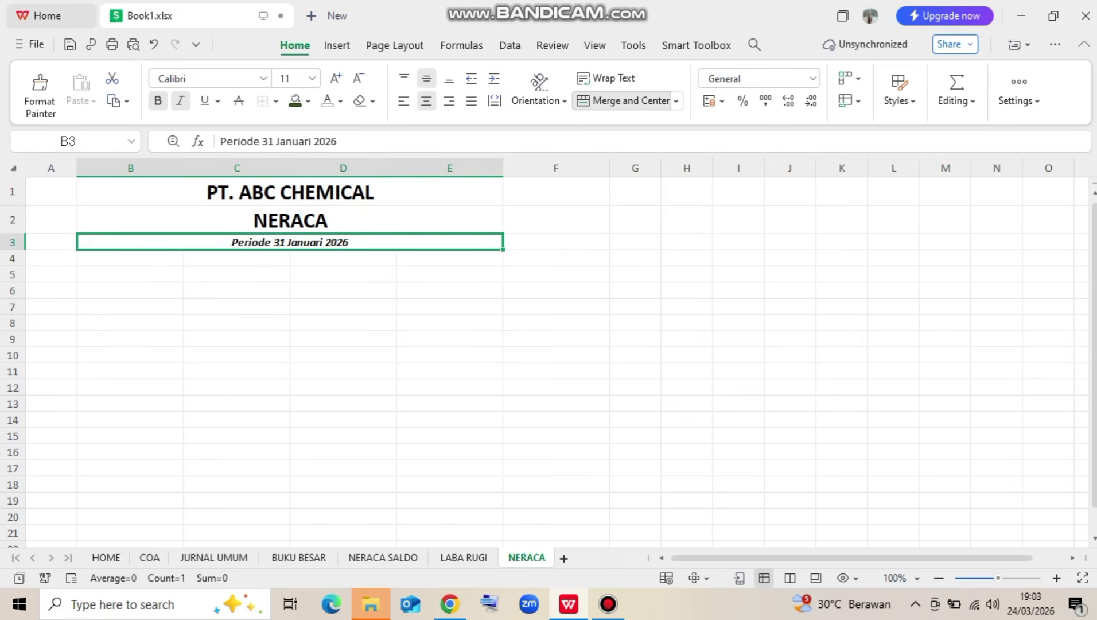
# Enter the section heading ASET in B5 and select D5 on the same row
pyautogui.press('Return')
pyautogui.press('Return')
pyautogui.write('A')
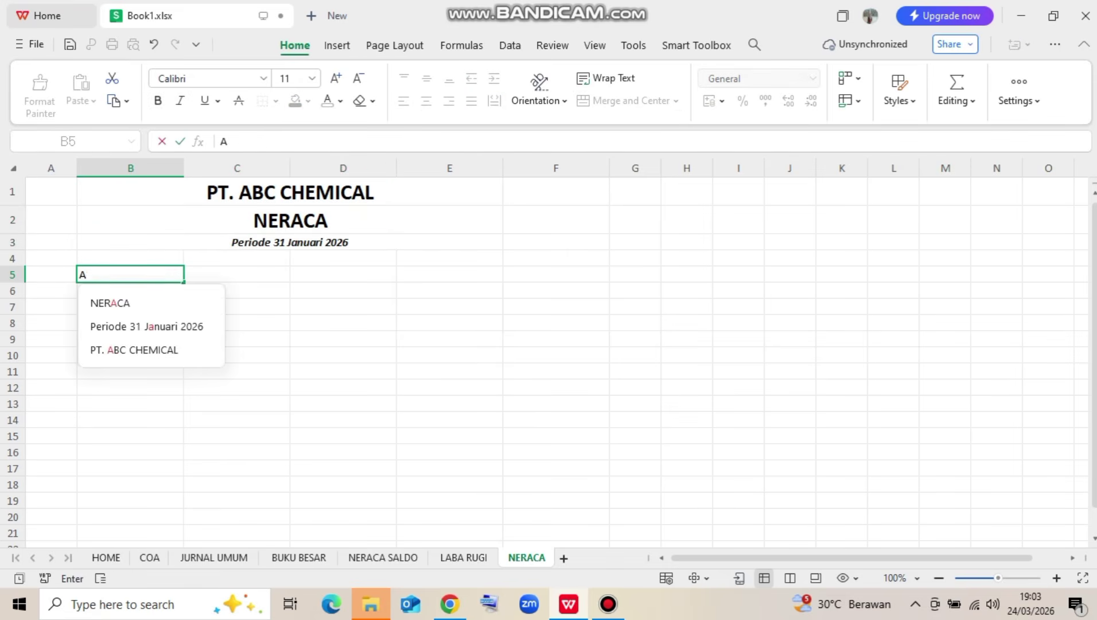
pyautogui.write('SET')
pyautogui.press('Return')
pyautogui.press('Up')
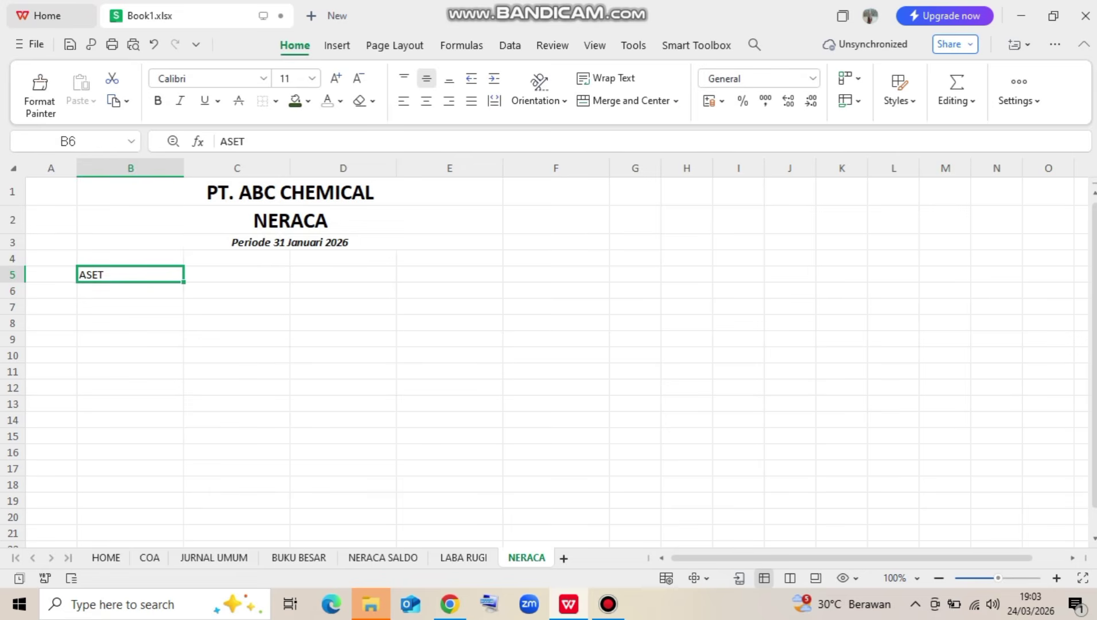
pyautogui.press('Right')
pyautogui.press('Right')
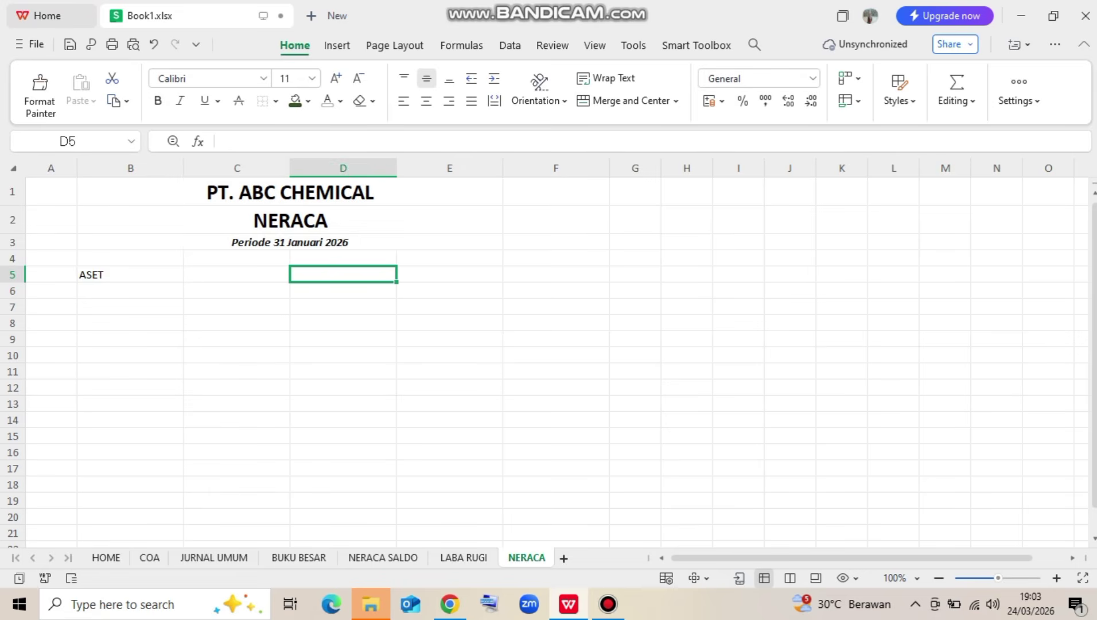
# Enter the section heading HUTANG & MODAL in D5 of the NERACA sheet
pyautogui.write('HUTANG &')
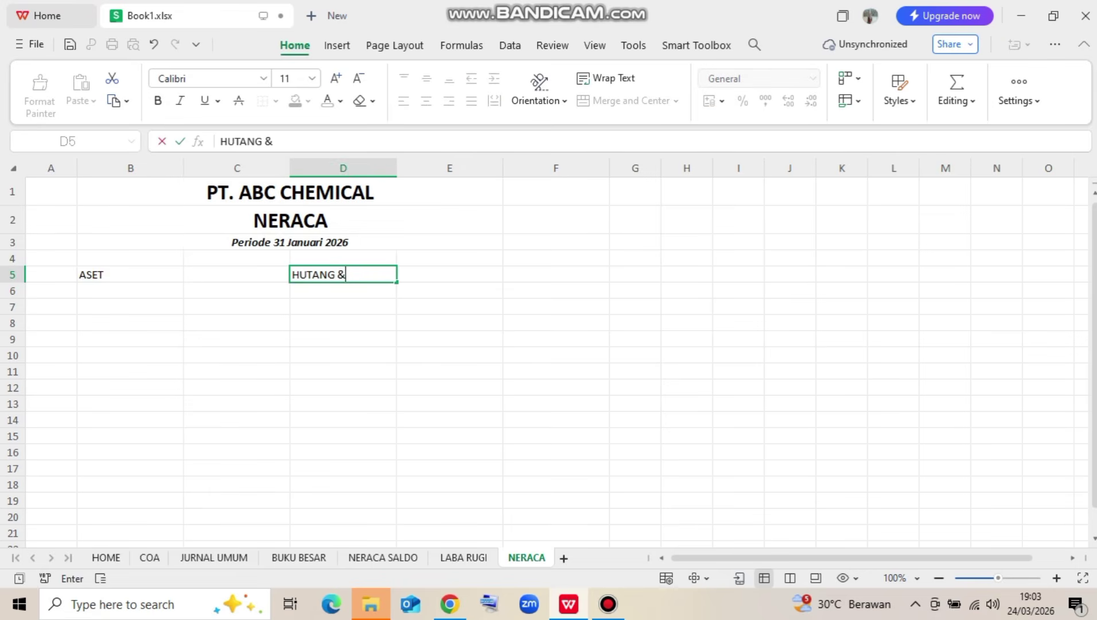
pyautogui.write(' MODAL')
pyautogui.press('Return')
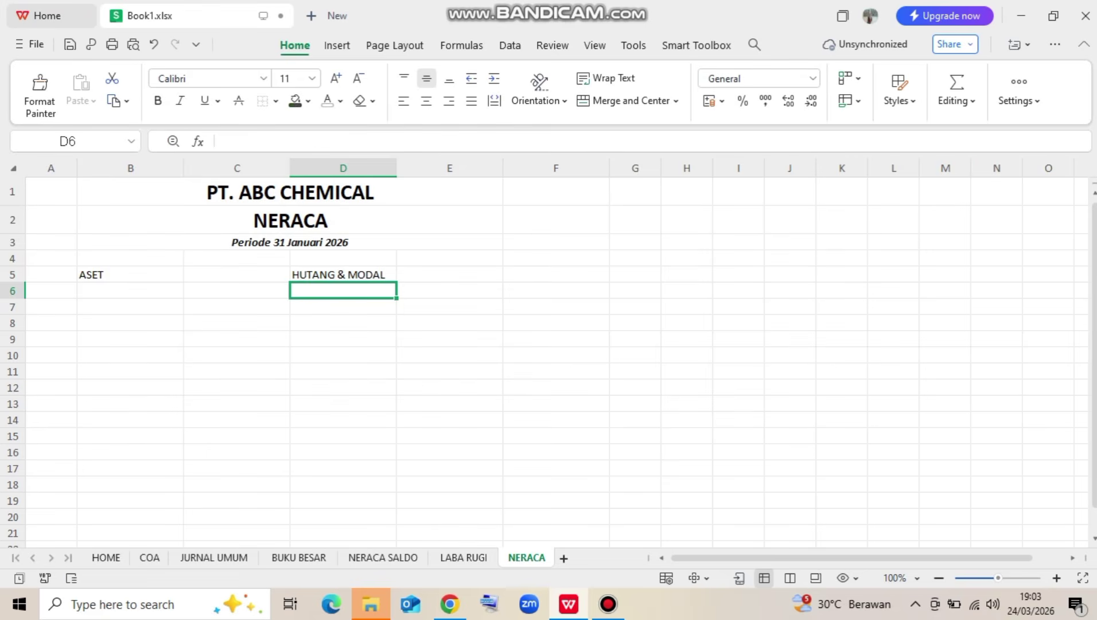
# Add outside borders around the whole report from B1 through column E and around the body range B5:E22
pyautogui.moveTo(290, 191); pyautogui.dragTo(344, 544)
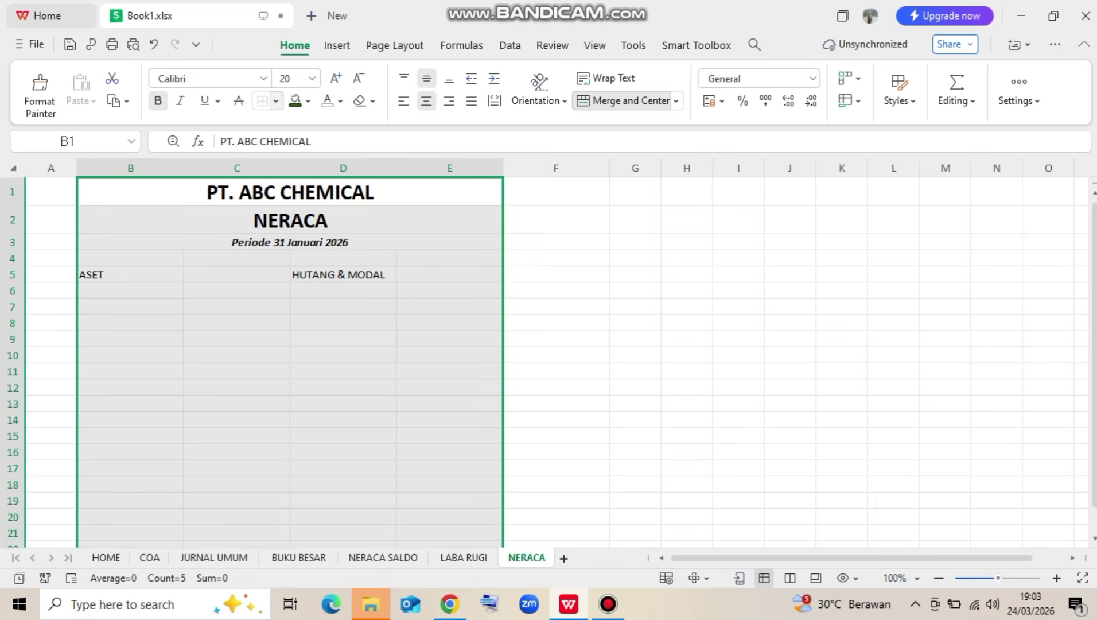
pyautogui.click(275, 101)
pyautogui.click(353, 105)
pyautogui.moveTo(130, 274); pyautogui.dragTo(459, 459)
pyautogui.click(262, 101)
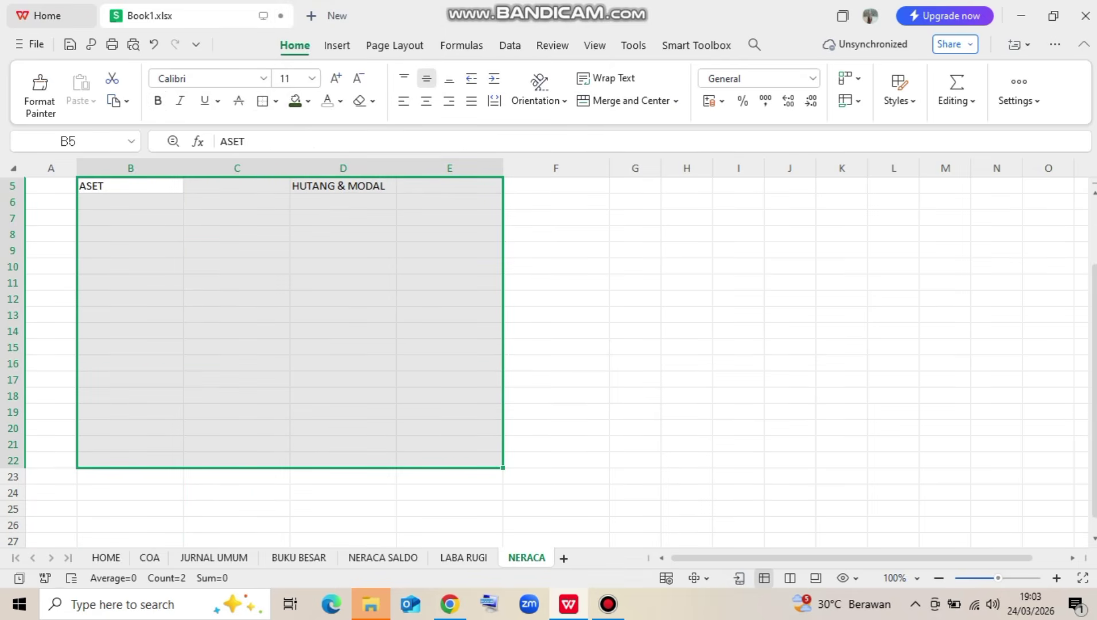
pyautogui.scroll(2, 237, 387)
pyautogui.click(237, 388)
# Format the section headings ASET and HUTANG & MODAL in B5:D5 as bold italic at font size 12
pyautogui.moveTo(130, 274); pyautogui.dragTo(345, 275)
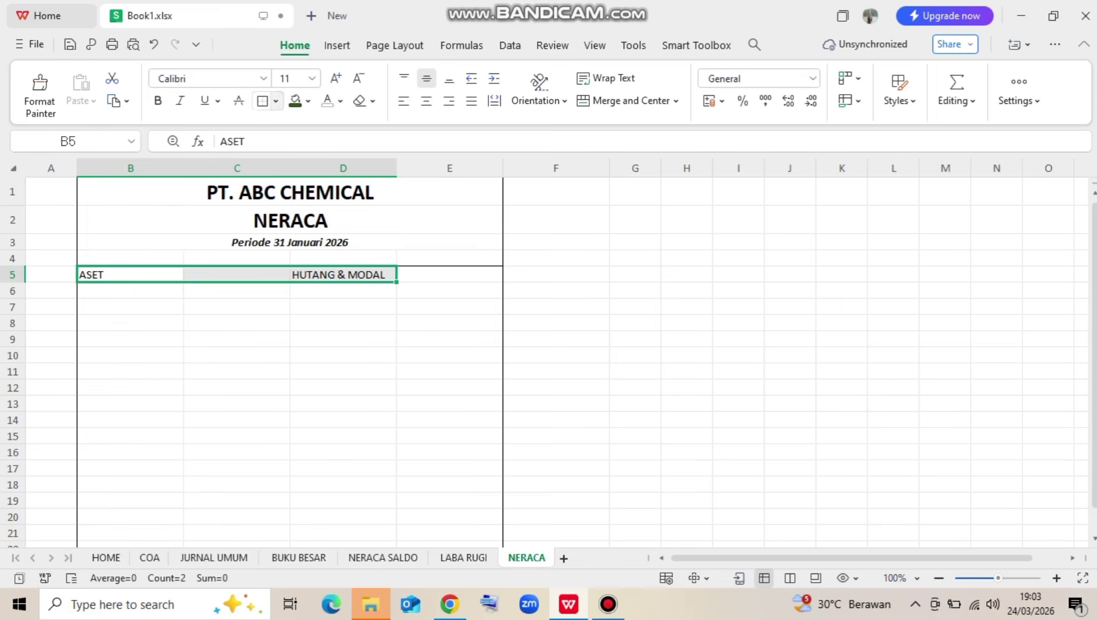
pyautogui.click(158, 100)
pyautogui.click(336, 78)
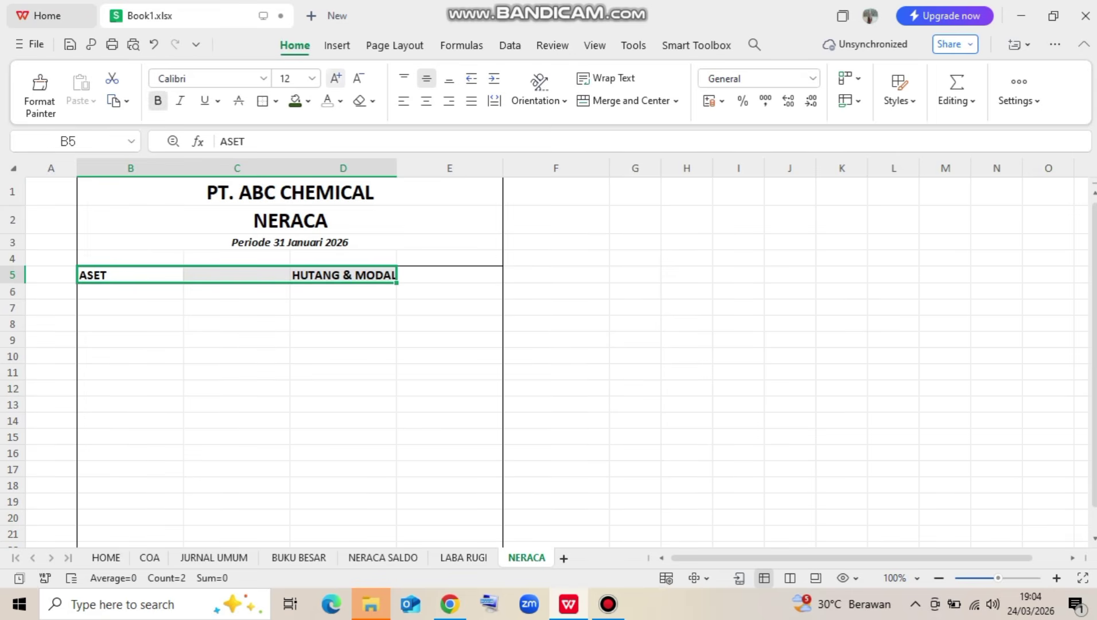
pyautogui.click(180, 101)
pyautogui.click(237, 356)
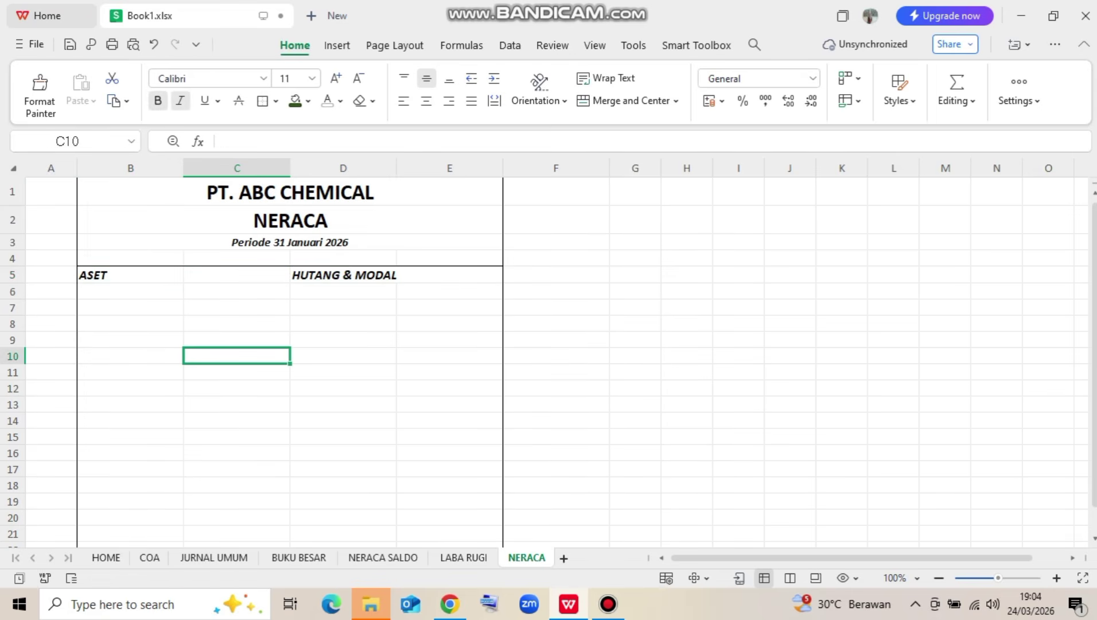
# Widen columns B to E equally and enter the subheading Aset Lancar in B6
pyautogui.moveTo(130, 168); pyautogui.dragTo(519, 168)
pyautogui.click(384, 324)
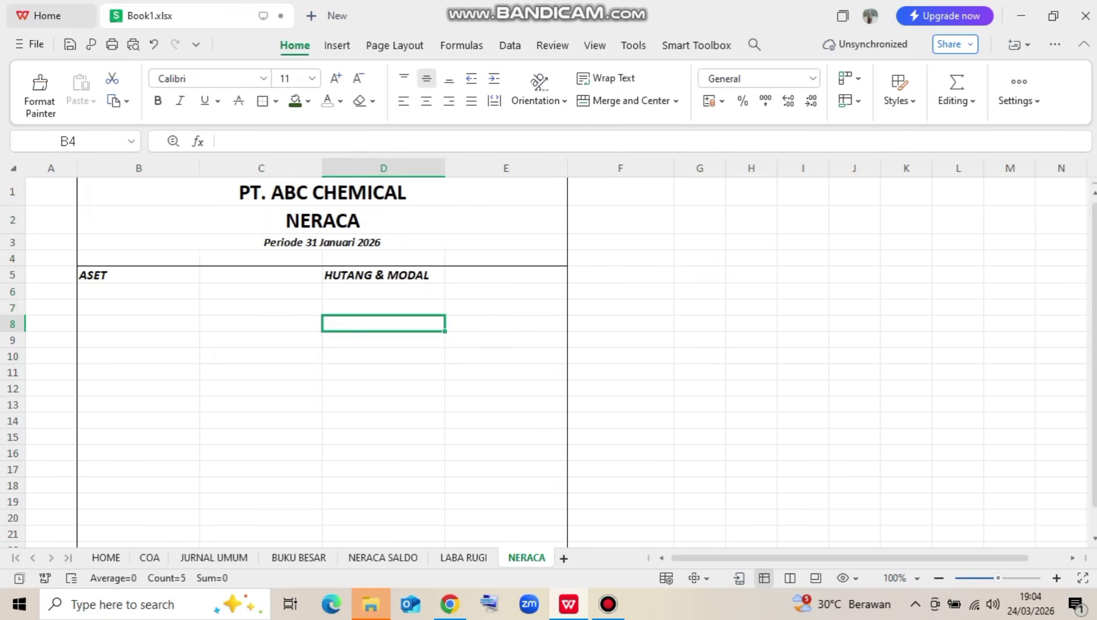
pyautogui.click(138, 291)
pyautogui.write('ASET')
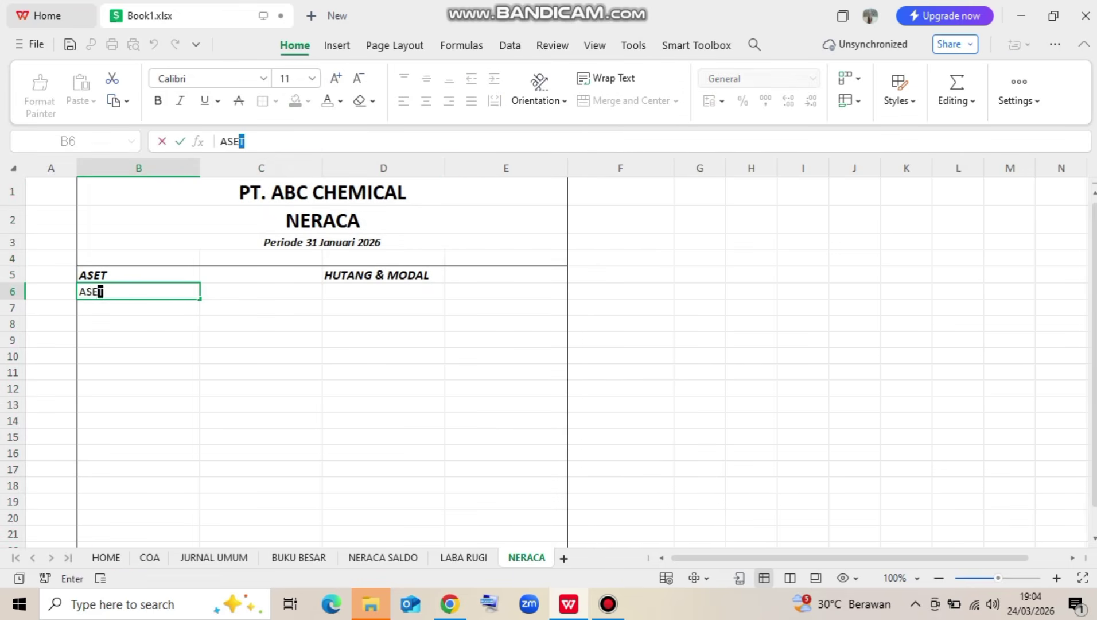
pyautogui.press('BackSpace')
pyautogui.press('BackSpace')
pyautogui.press('BackSpace')
pyautogui.write('set Lancar')
pyautogui.press('Return')
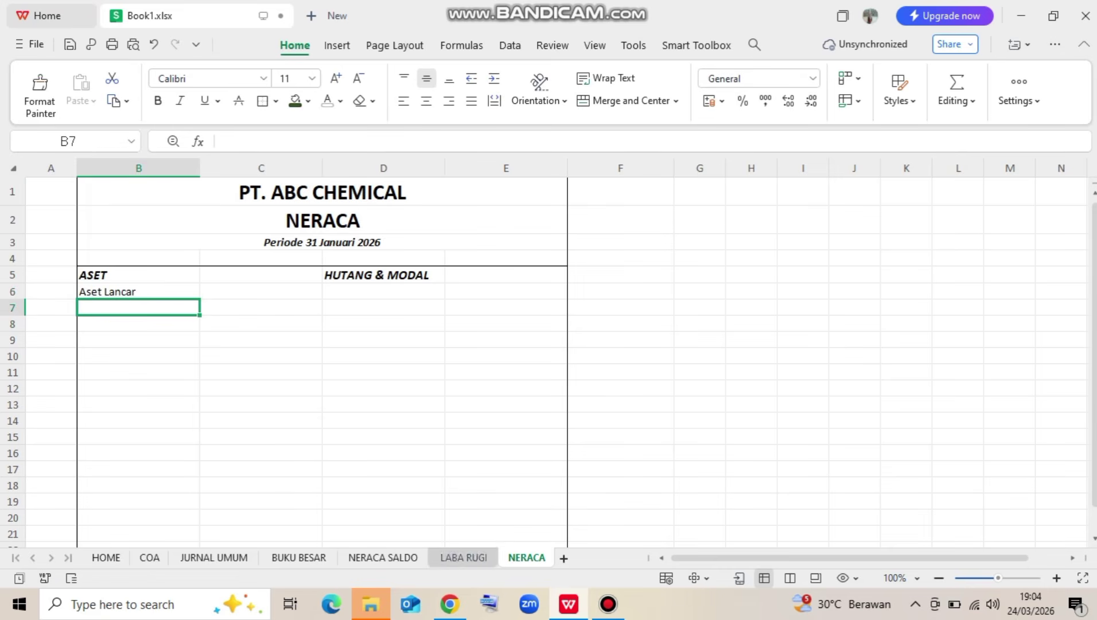
# Copy the account name Bank from the NERACA SALDO sheet into B7 of the NERACA sheet
pyautogui.click(382, 557)
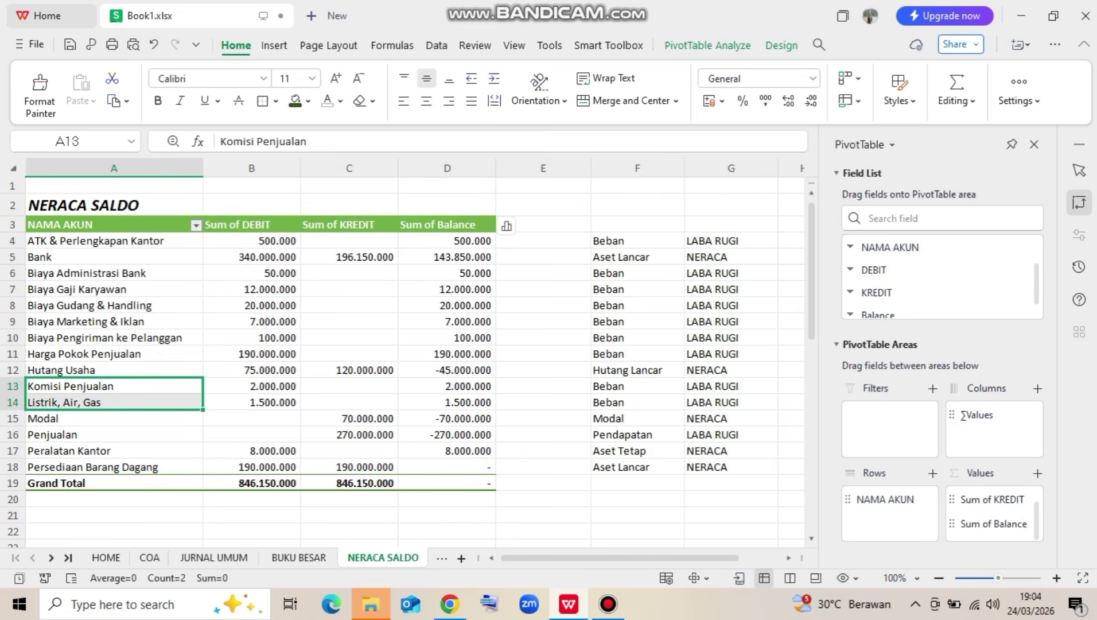
pyautogui.click(130, 258)
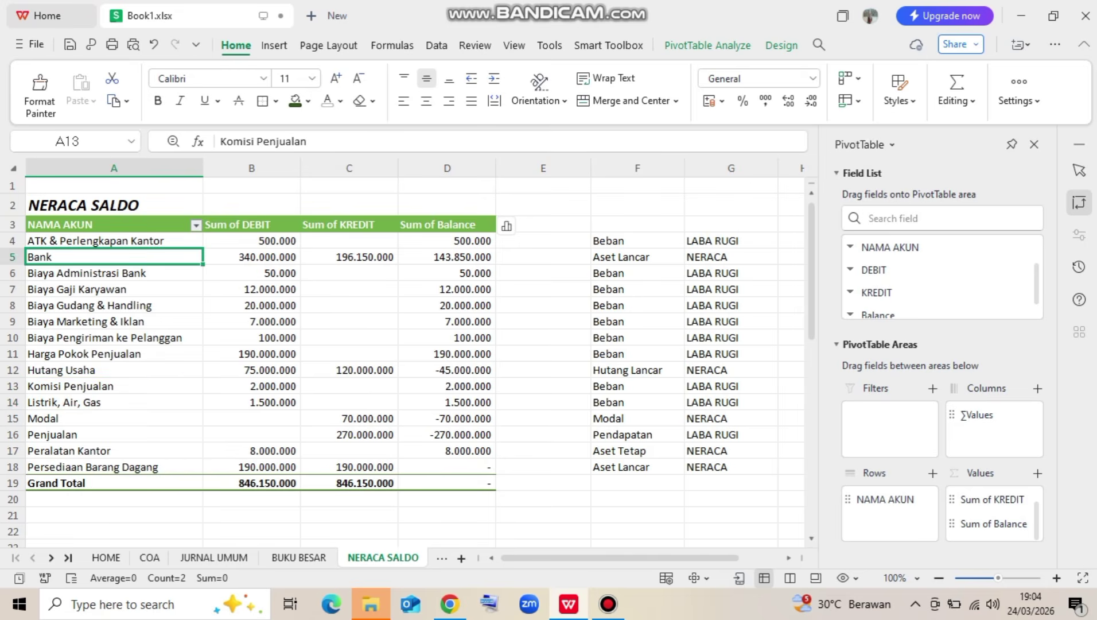
pyautogui.hotkey('ctrl', 'c')
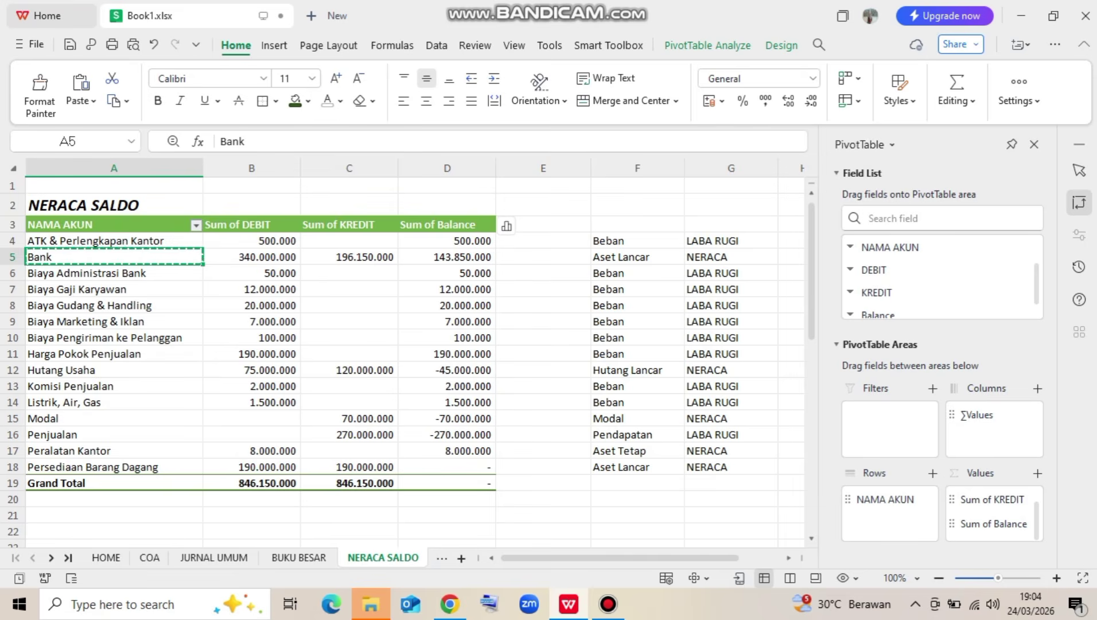
pyautogui.click(441, 557)
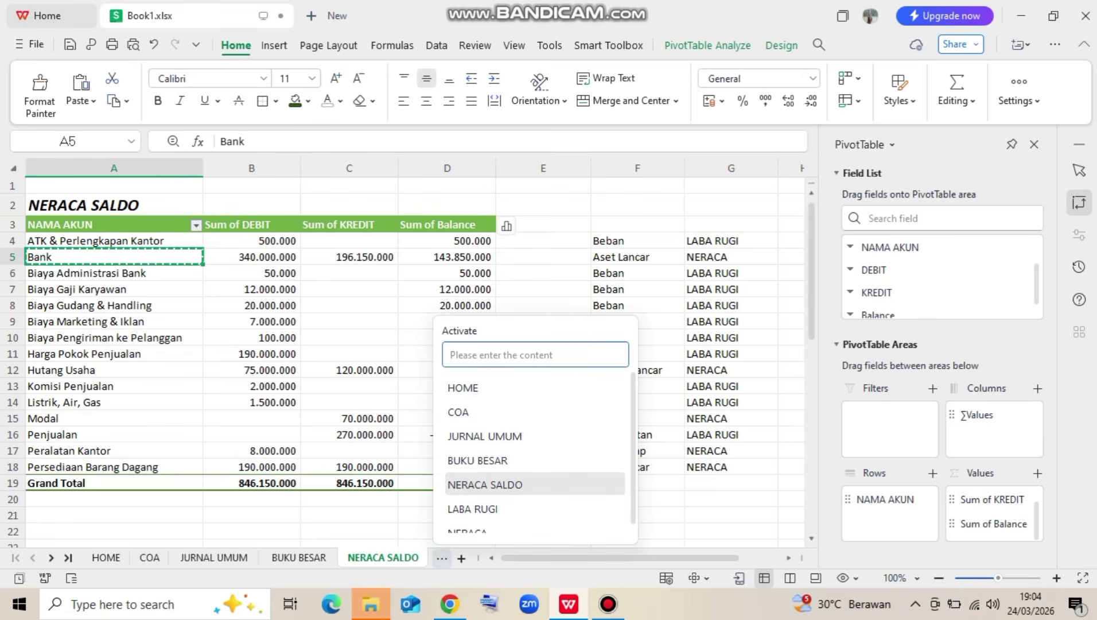
pyautogui.click(476, 521)
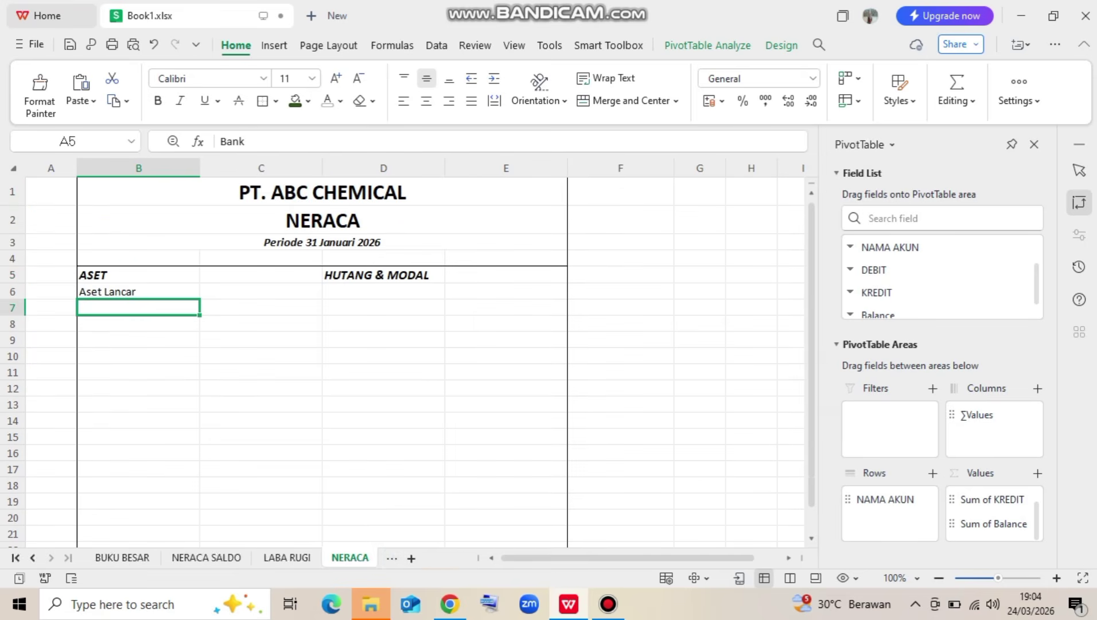
pyautogui.hotkey('ctrl', 'v')
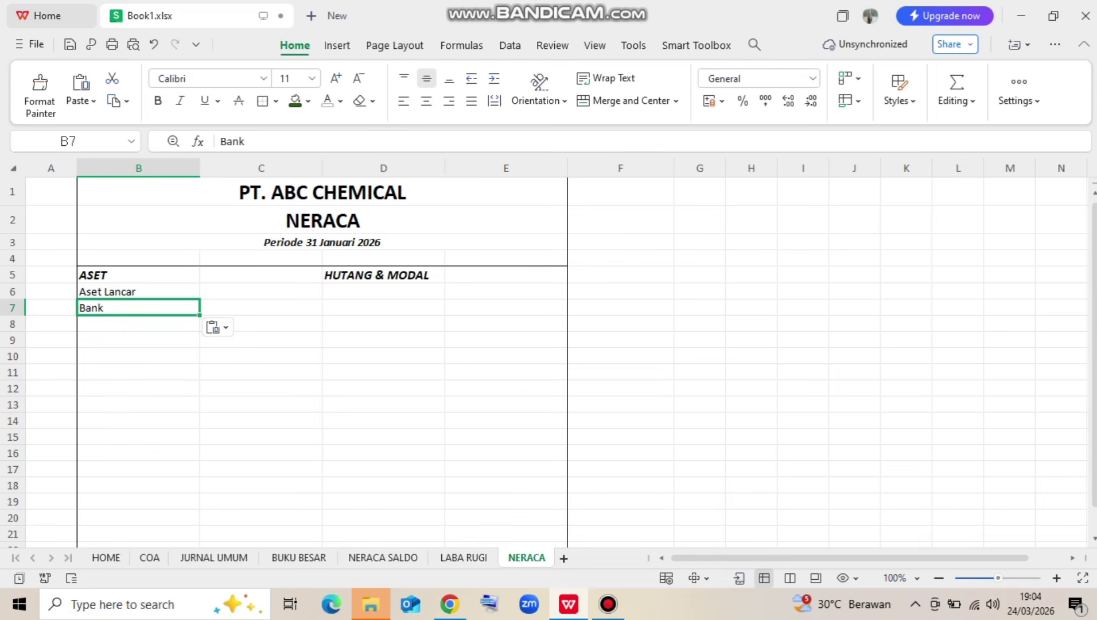
# Copy the account name Persediaan Barang Dagang from the NERACA SALDO sheet into B8 of the NERACA sheet
pyautogui.click(139, 324)
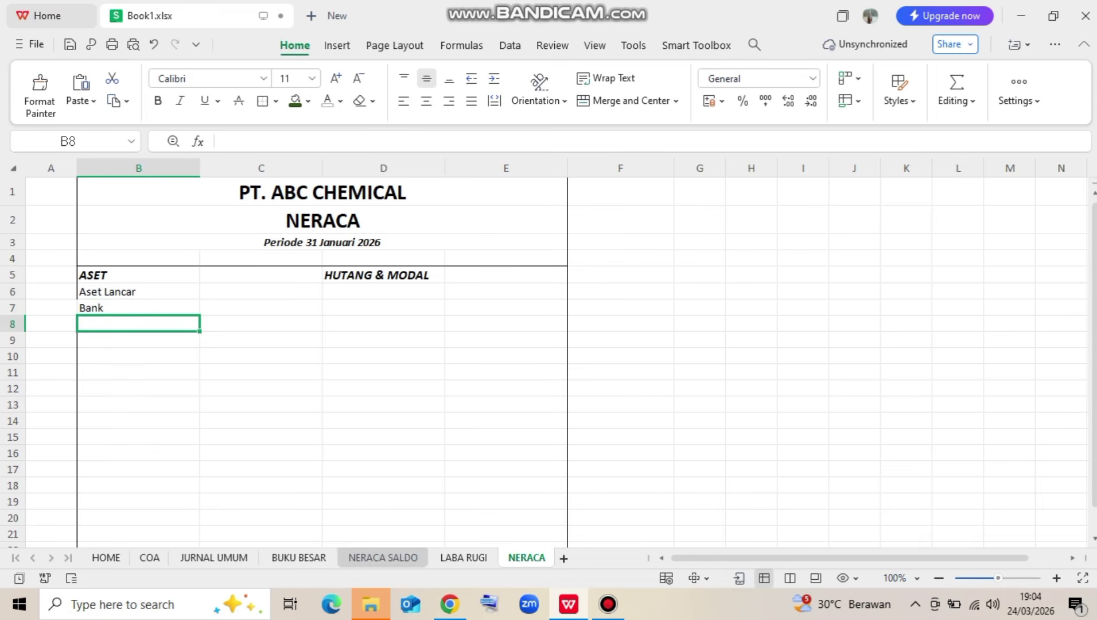
pyautogui.click(382, 557)
pyautogui.click(114, 467)
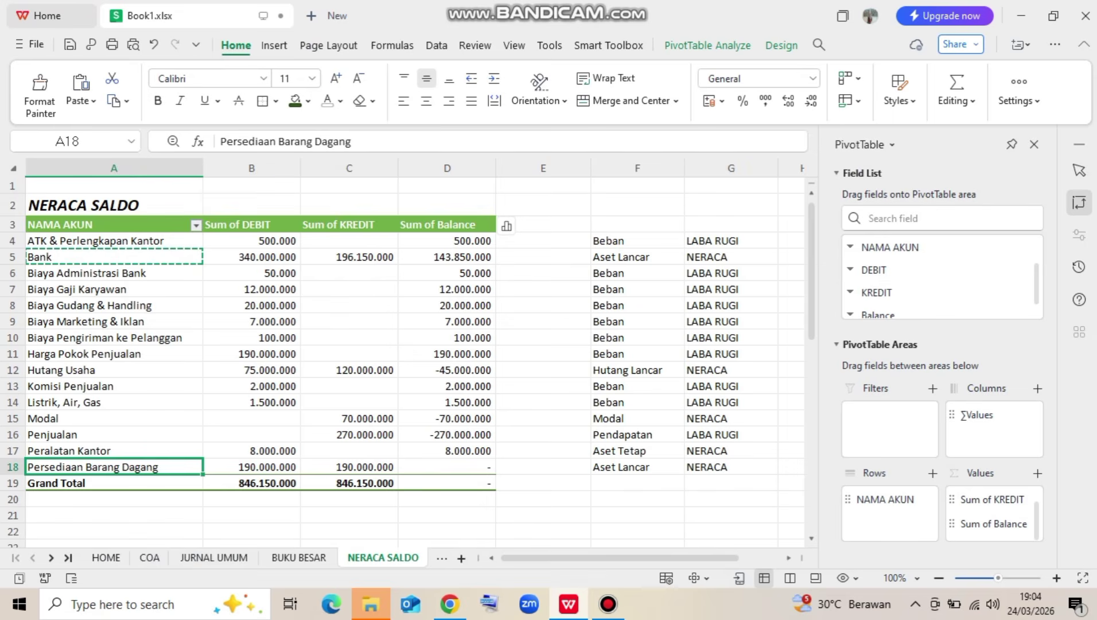
pyautogui.hotkey('ctrl', 'c')
pyautogui.click(441, 558)
pyautogui.click(467, 528)
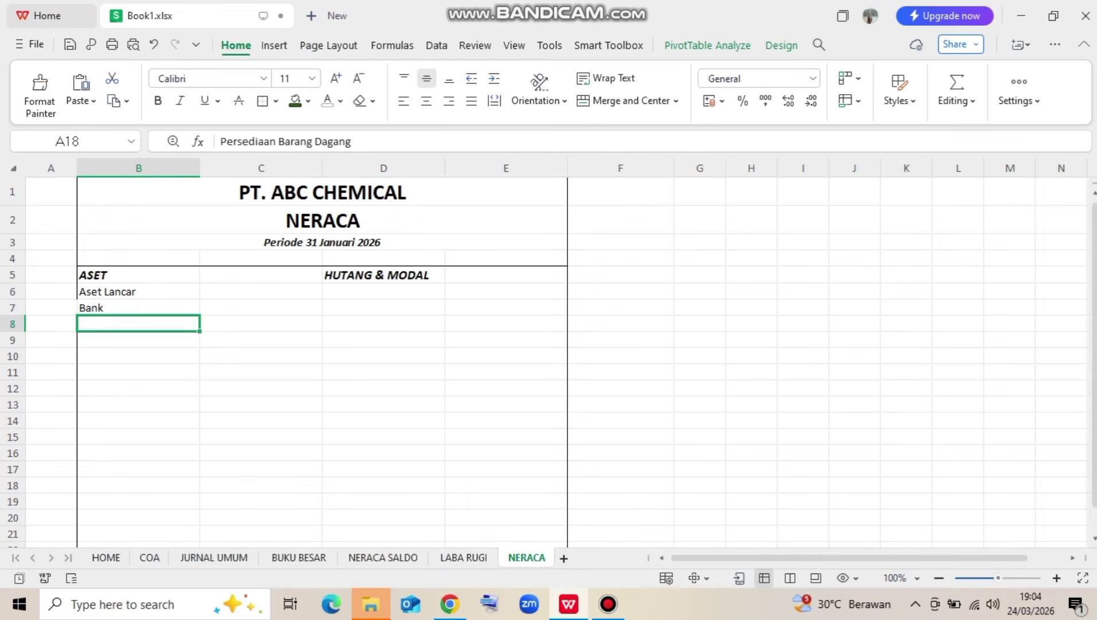
pyautogui.hotkey('ctrl', 'v')
# Enter the subheading Aset Tetap in B10, leaving row 9 blank
pyautogui.click(139, 355)
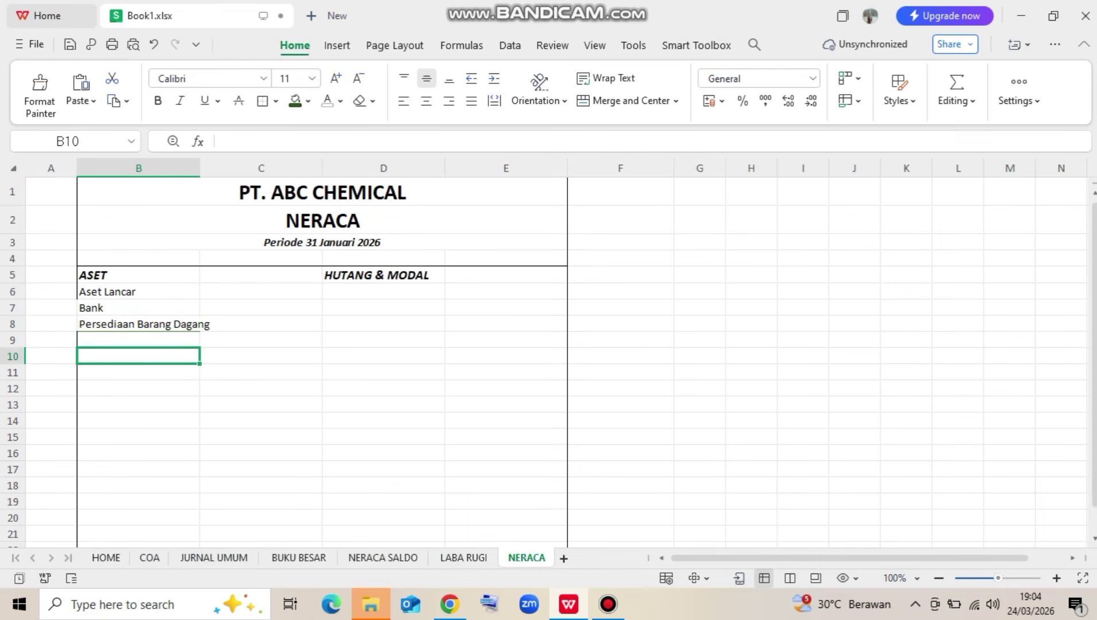
pyautogui.click(261, 405)
pyautogui.click(138, 340)
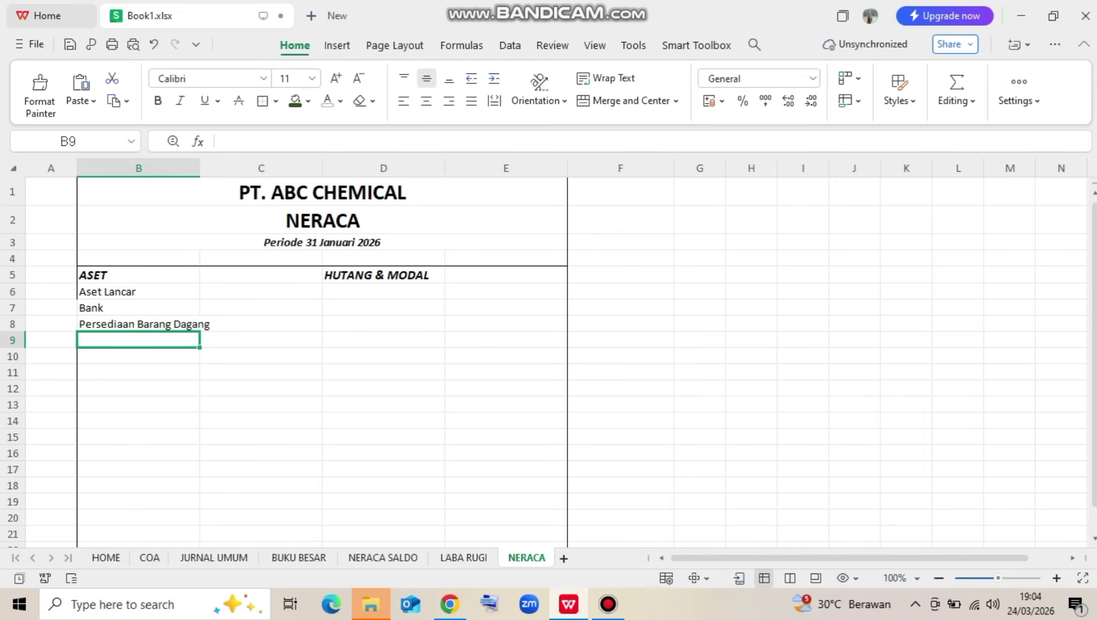
pyautogui.click(138, 355)
pyautogui.write('aS')
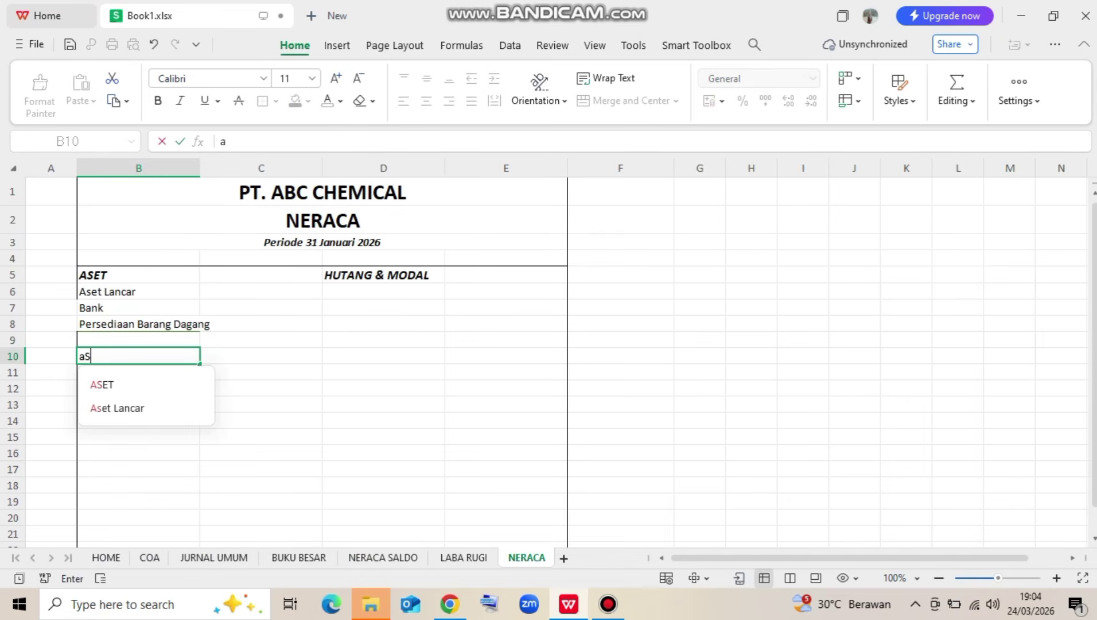
pyautogui.press('BackSpace')
pyautogui.press('BackSpace')
pyautogui.write('Aset Tetao')
pyautogui.press('BackSpace')
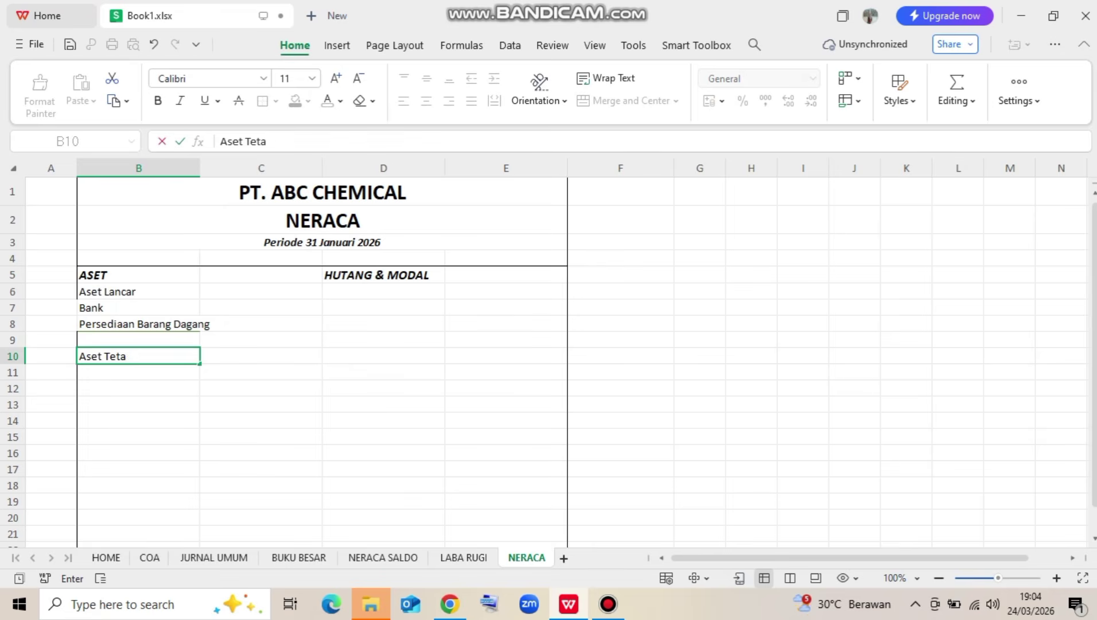
pyautogui.write('p')
pyautogui.press('Return')
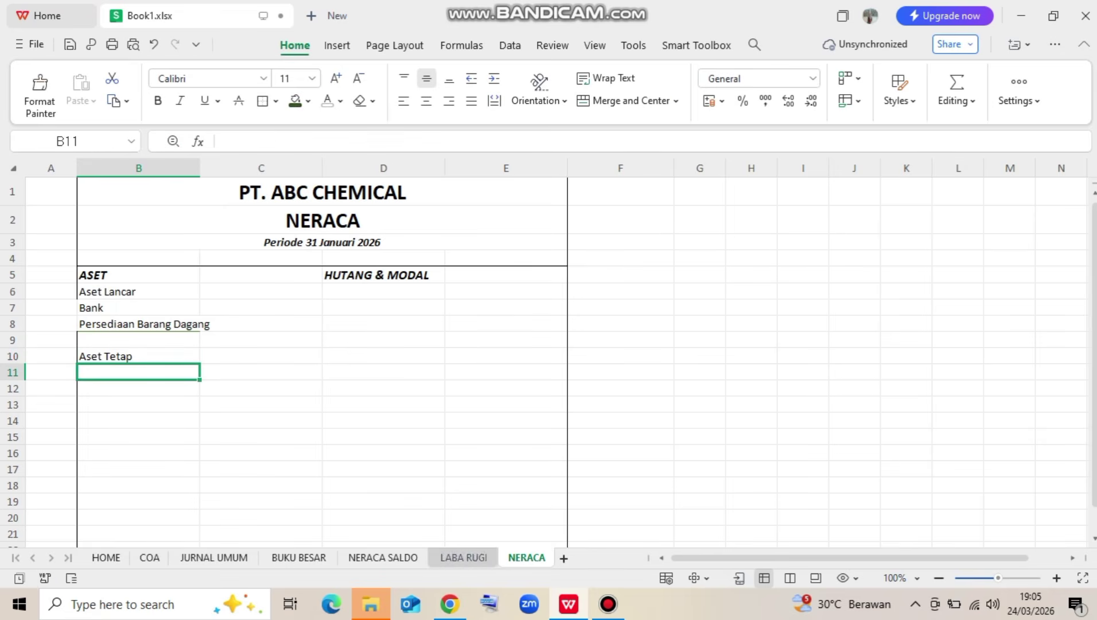
# Copy the account name Peralatan Kantor from the NERACA SALDO sheet into B11 of the NERACA sheet and widen column B
pyautogui.click(383, 557)
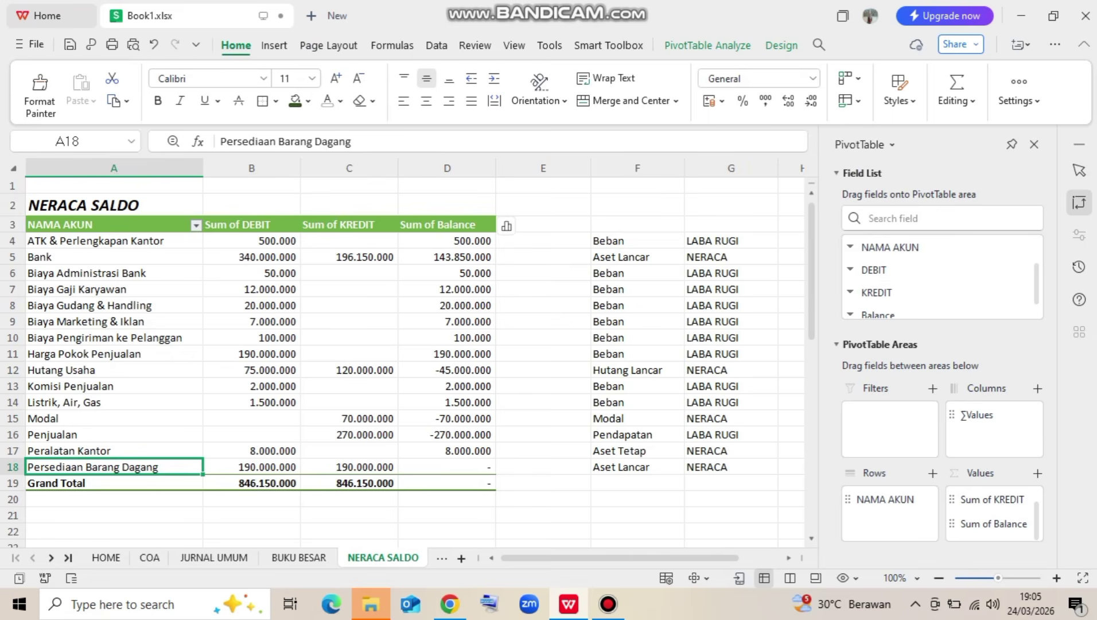
pyautogui.click(114, 451)
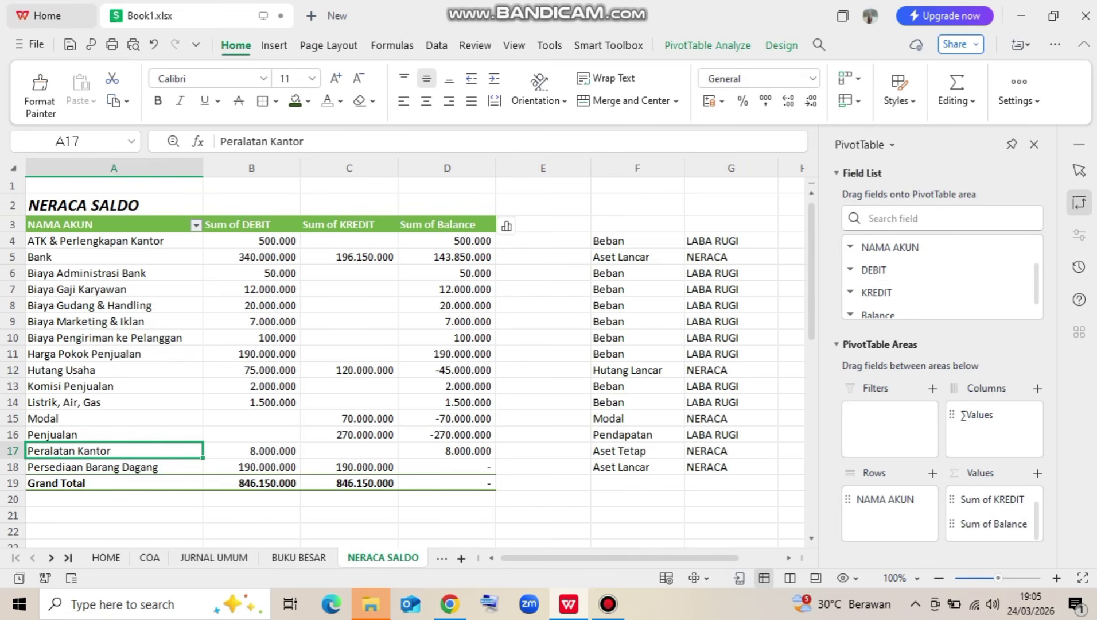
pyautogui.hotkey('ctrl', 'c')
pyautogui.click(441, 557)
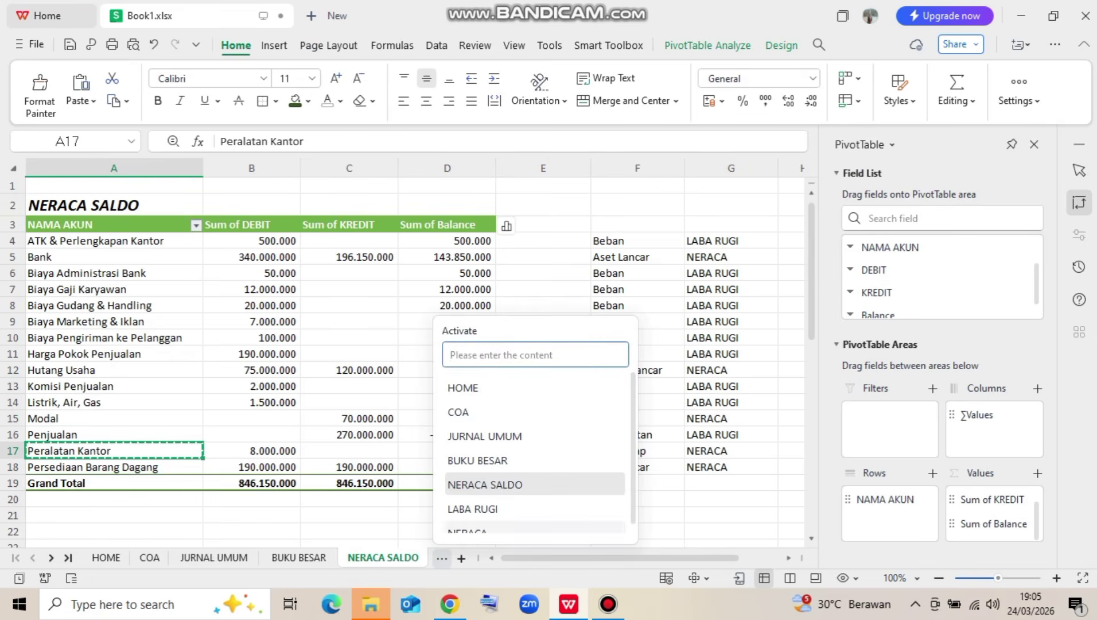
pyautogui.click(497, 528)
pyautogui.hotkey('ctrl', 'v')
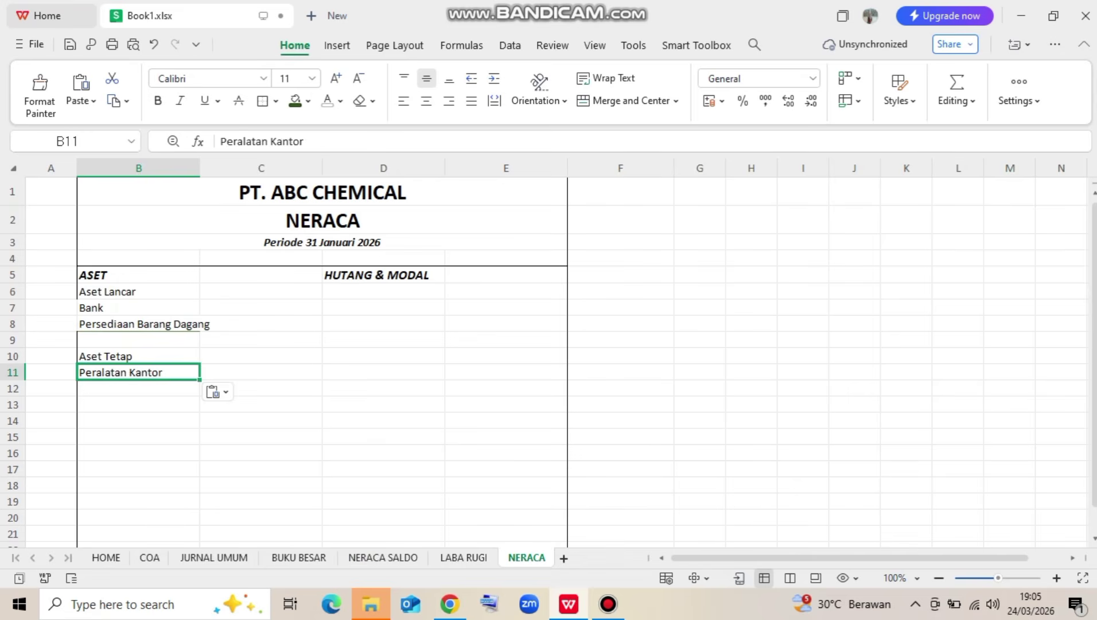
pyautogui.click(261, 453)
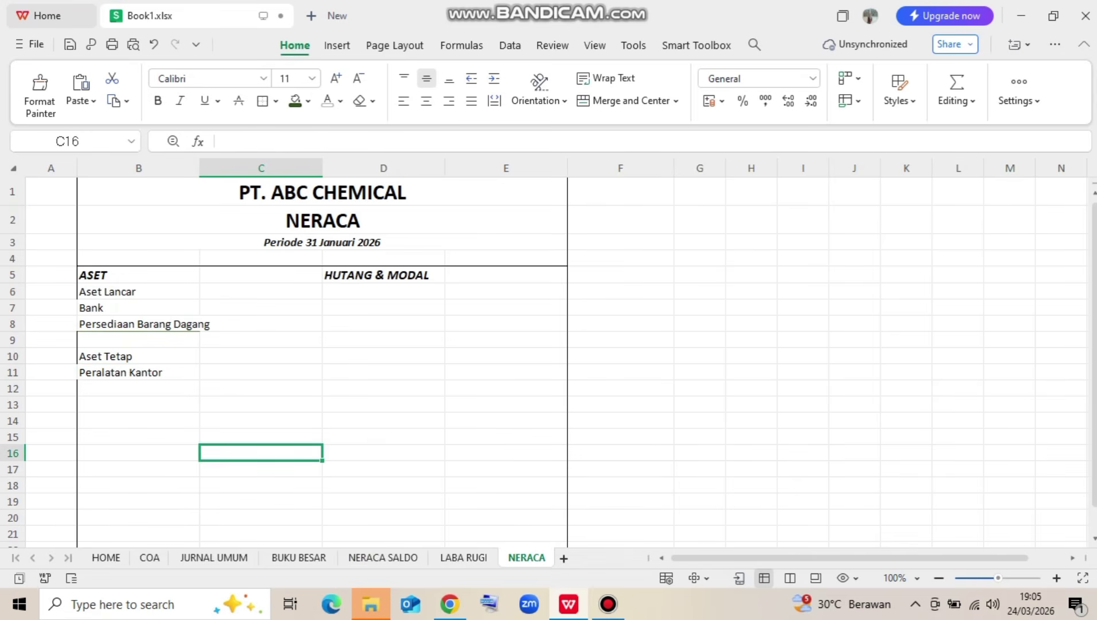
pyautogui.moveTo(199, 168); pyautogui.dragTo(227, 168)
pyautogui.click(288, 373)
# Clear all borders in B5:E21 and apply outside borders to that range
pyautogui.moveTo(152, 275); pyautogui.dragTo(534, 396)
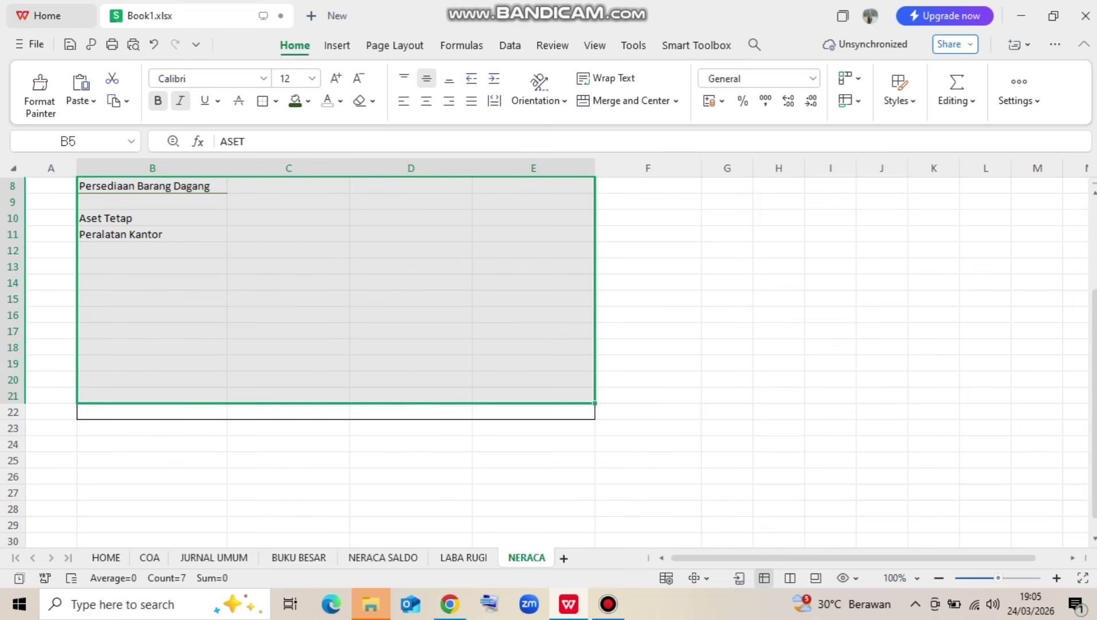
pyautogui.click(275, 101)
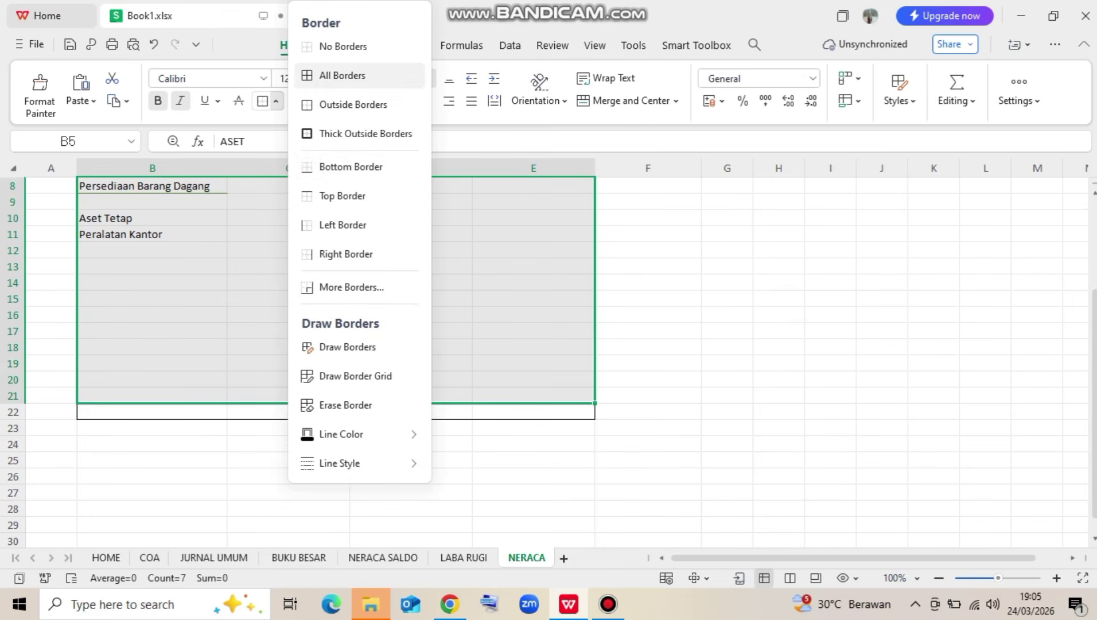
pyautogui.click(343, 47)
pyautogui.click(275, 101)
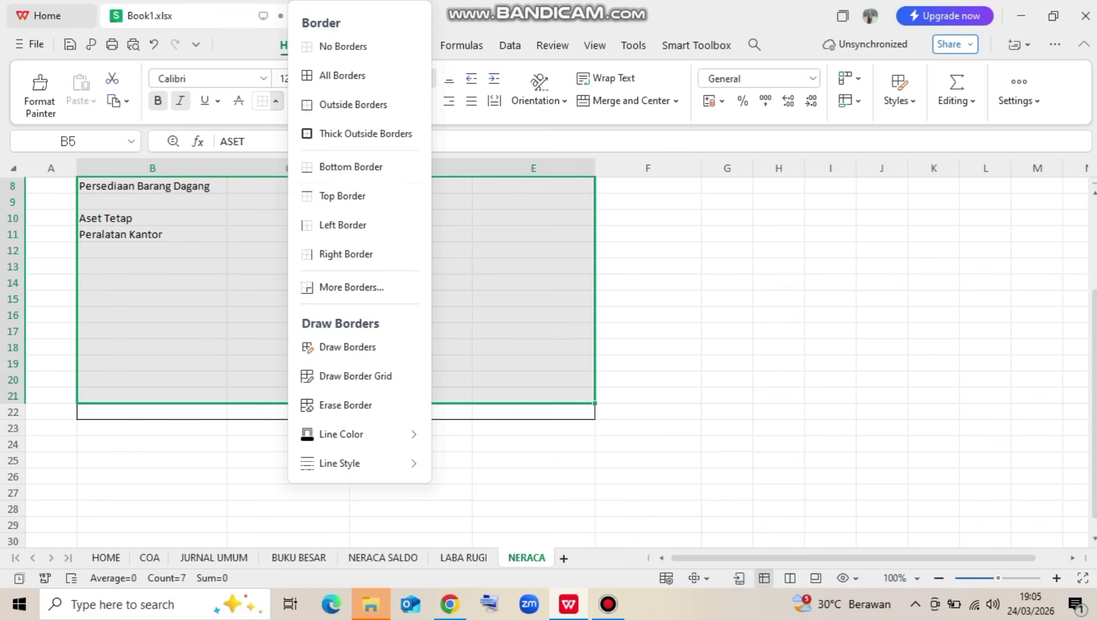
pyautogui.click(353, 104)
pyautogui.scroll(2, 345, 344)
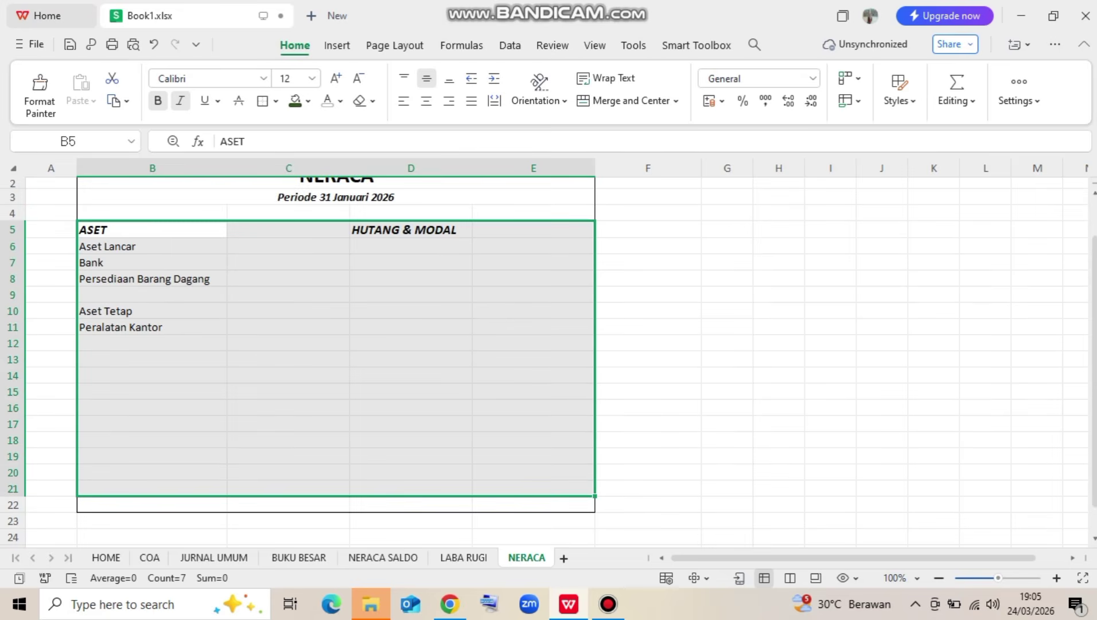
pyautogui.click(289, 246)
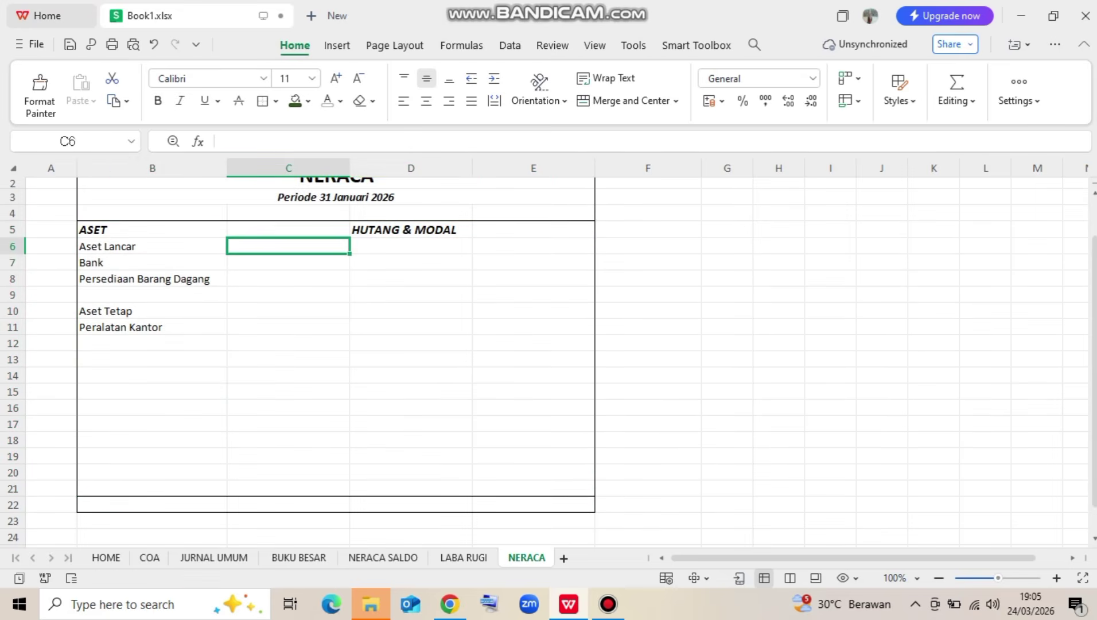
pyautogui.click(289, 263)
pyautogui.click(152, 246)
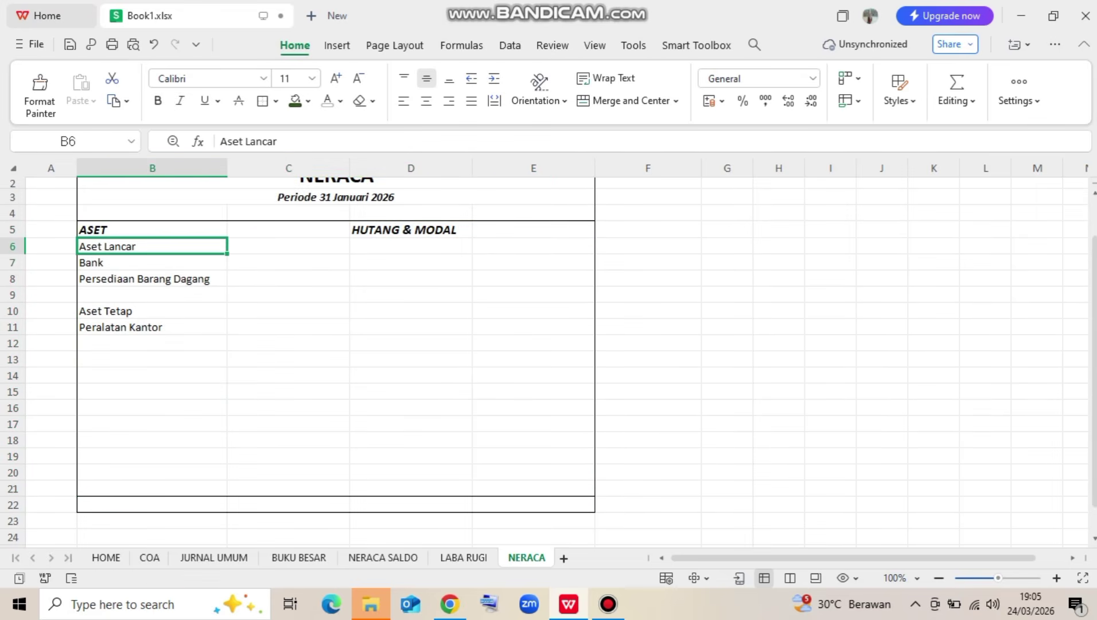
# Bold the subheadings Aset Lancar in B6 and Aset Tetap in B10
pyautogui.hotkey('ctrl', 'b')
pyautogui.click(152, 311)
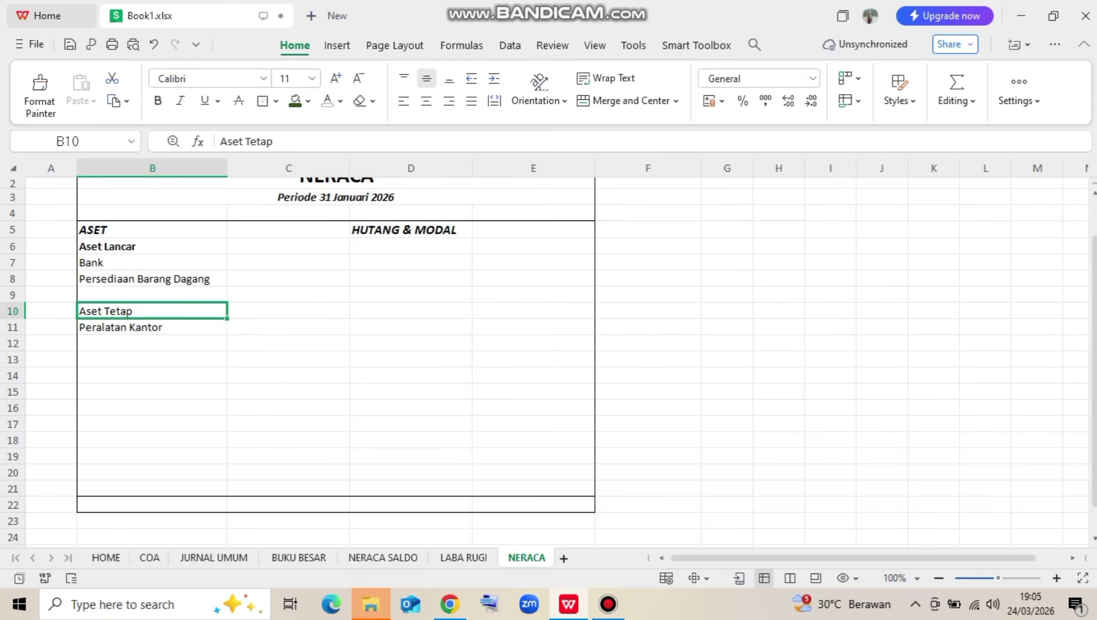
pyautogui.hotkey('ctrl', 'b')
# Insert a VLOOKUP function in C7 with B7 as its lookup value
pyautogui.click(288, 262)
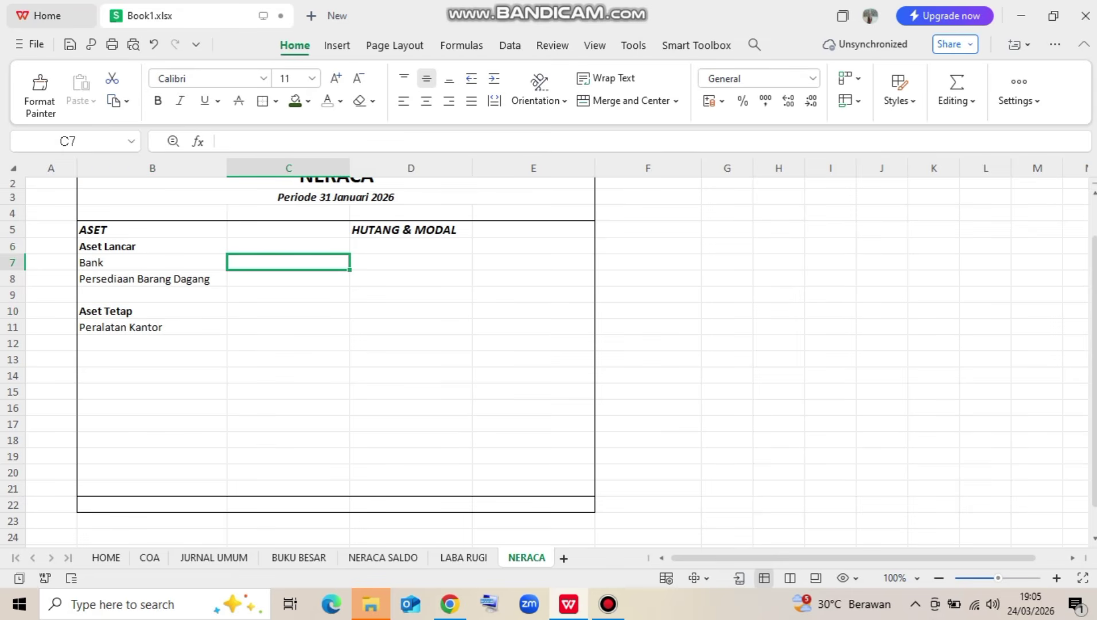
pyautogui.click(956, 92)
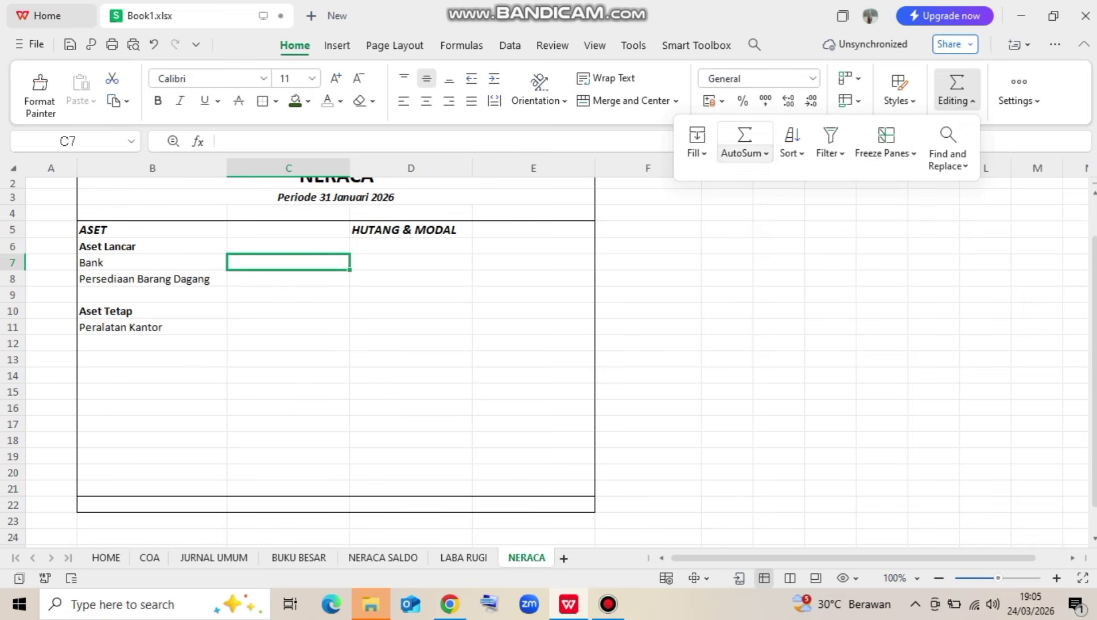
pyautogui.click(744, 153)
pyautogui.click(771, 336)
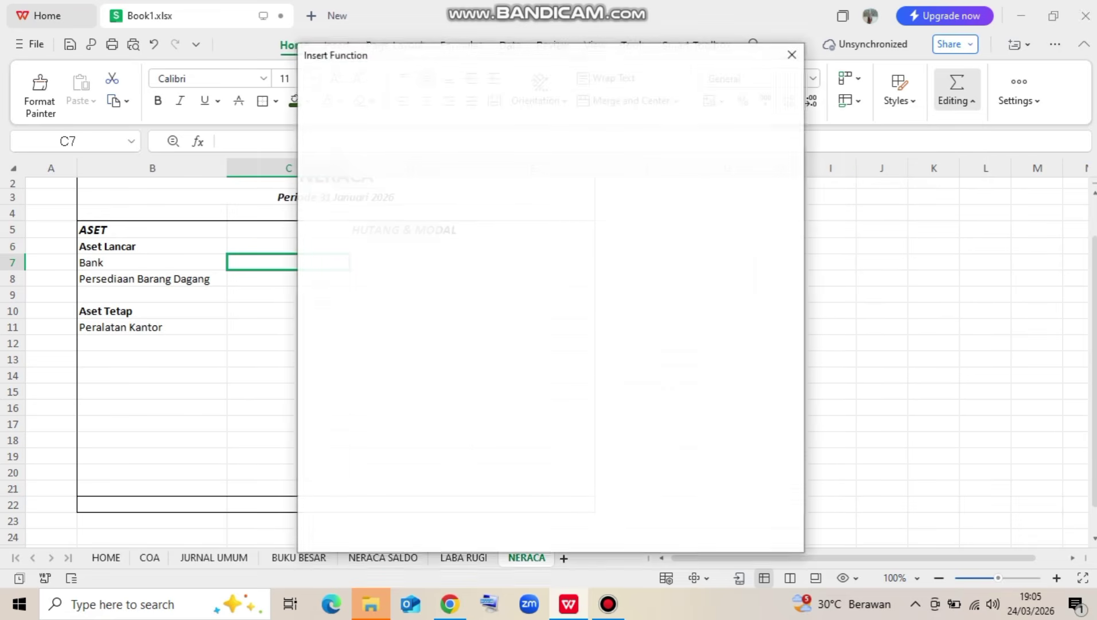
pyautogui.press('Return')
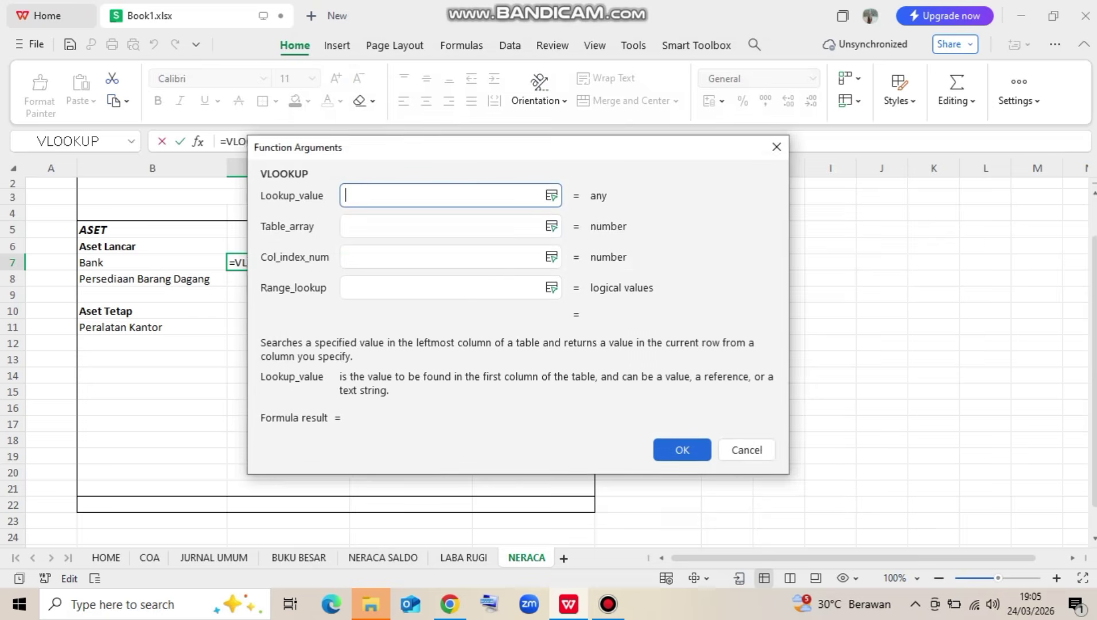
pyautogui.moveTo(486, 151); pyautogui.dragTo(717, 169)
pyautogui.click(91, 262)
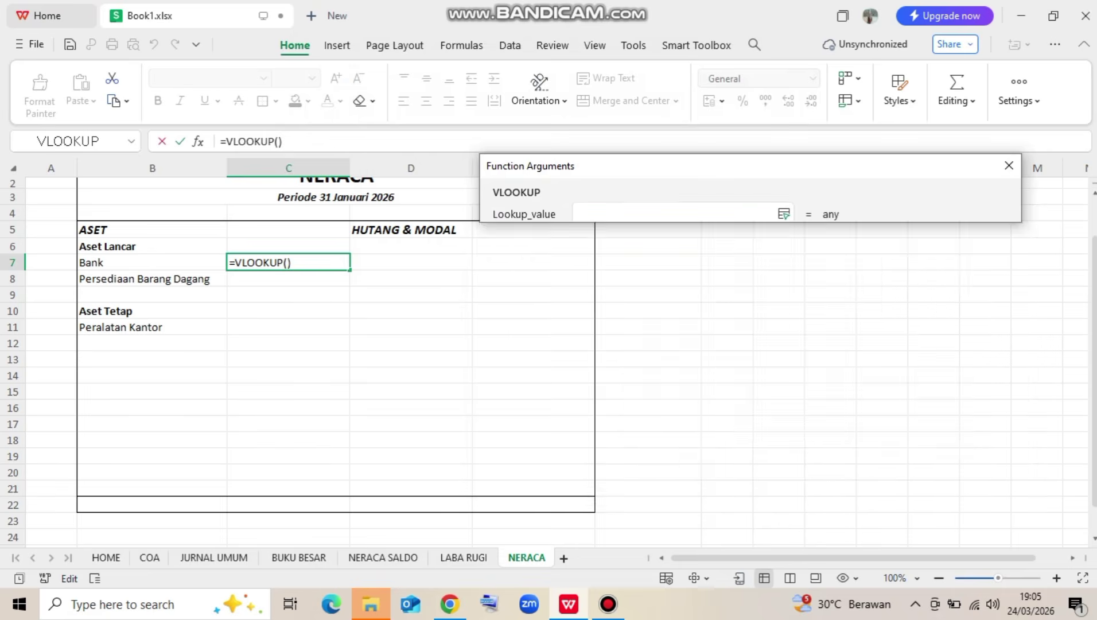
pyautogui.press('Tab')
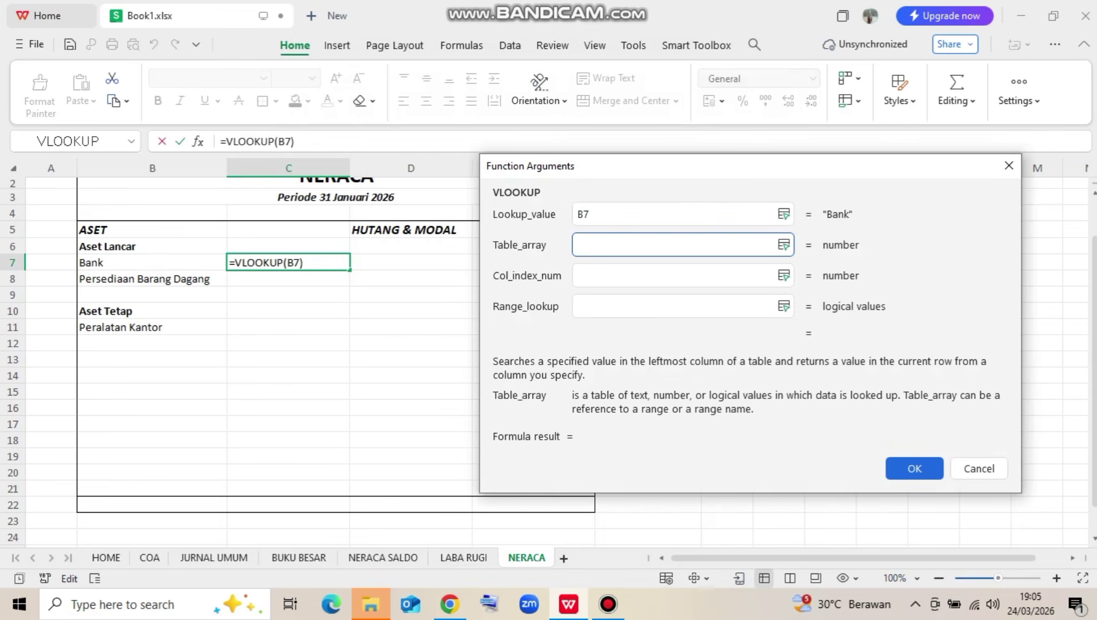
# Complete the VLOOKUP in C7 with table array 'NERACA SALDO'!A4:D18, column index 4 and range lookup 0
pyautogui.click(383, 557)
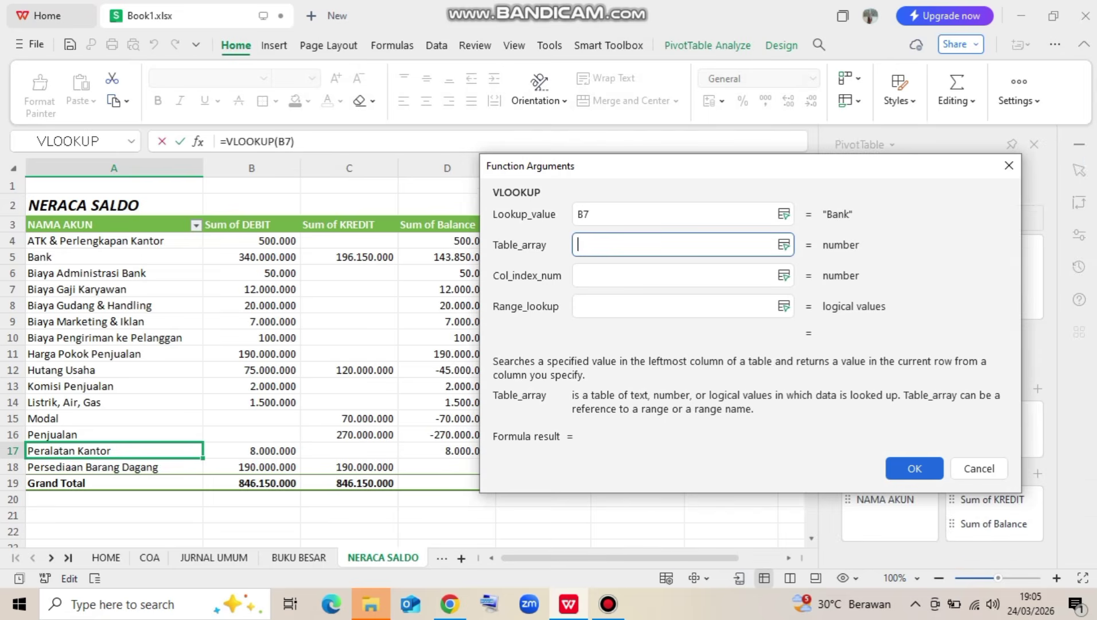
pyautogui.moveTo(86, 240); pyautogui.dragTo(489, 467)
pyautogui.click(677, 275)
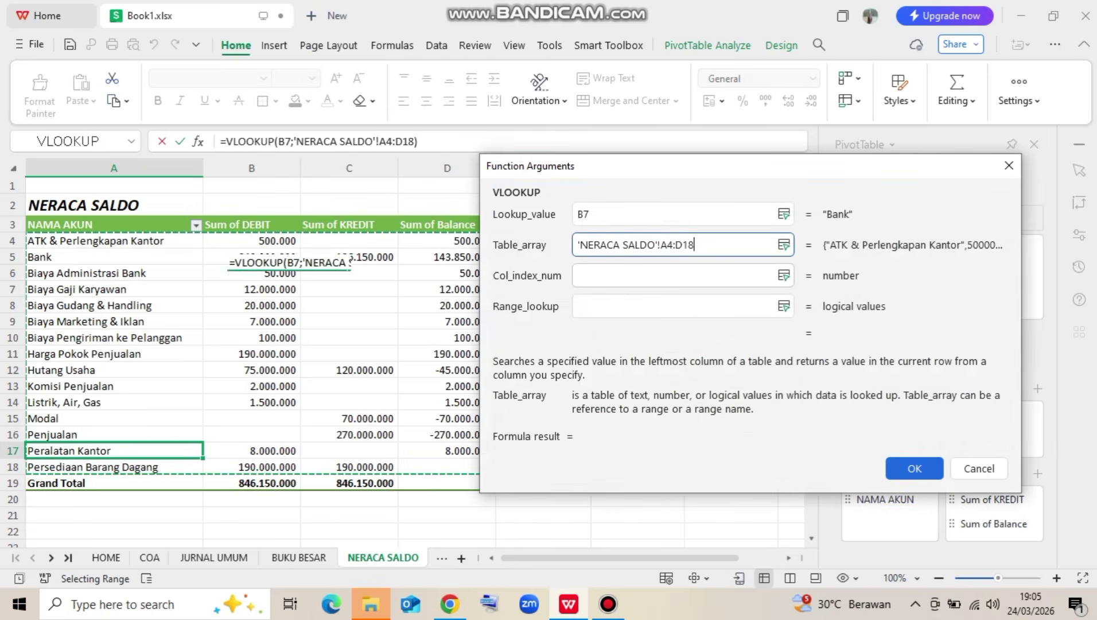
pyautogui.write('4')
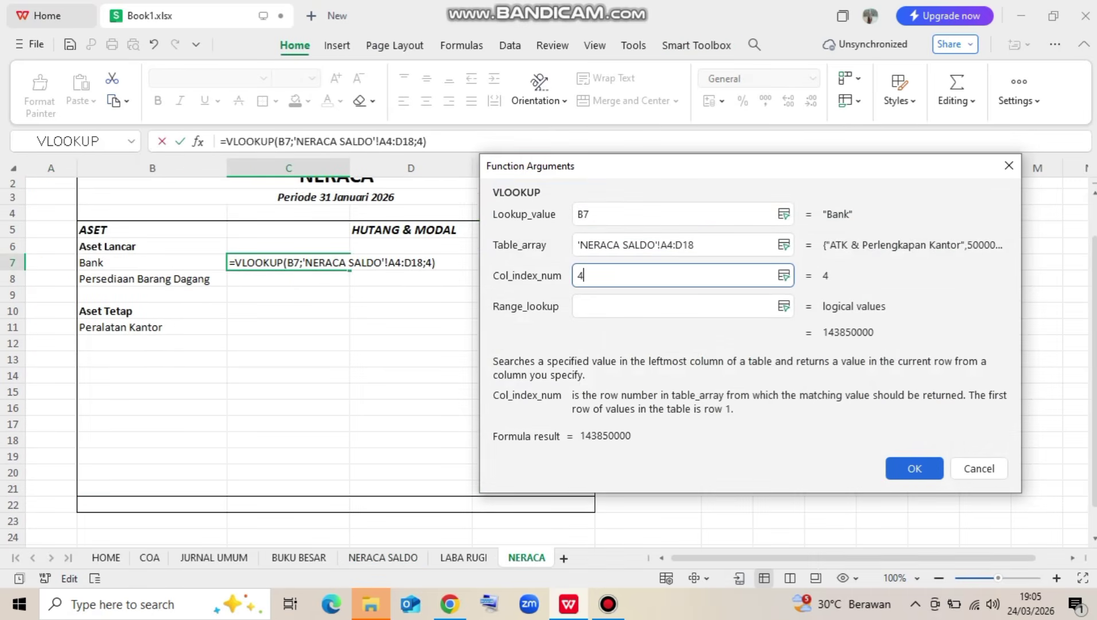
pyautogui.click(677, 306)
pyautogui.write('0')
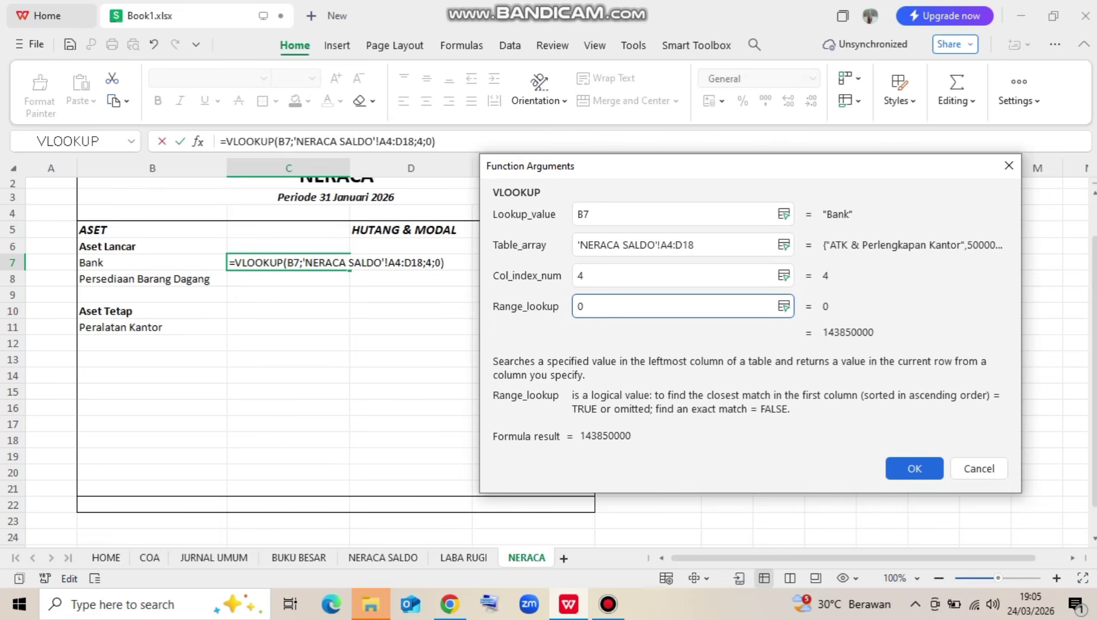
pyautogui.click(914, 468)
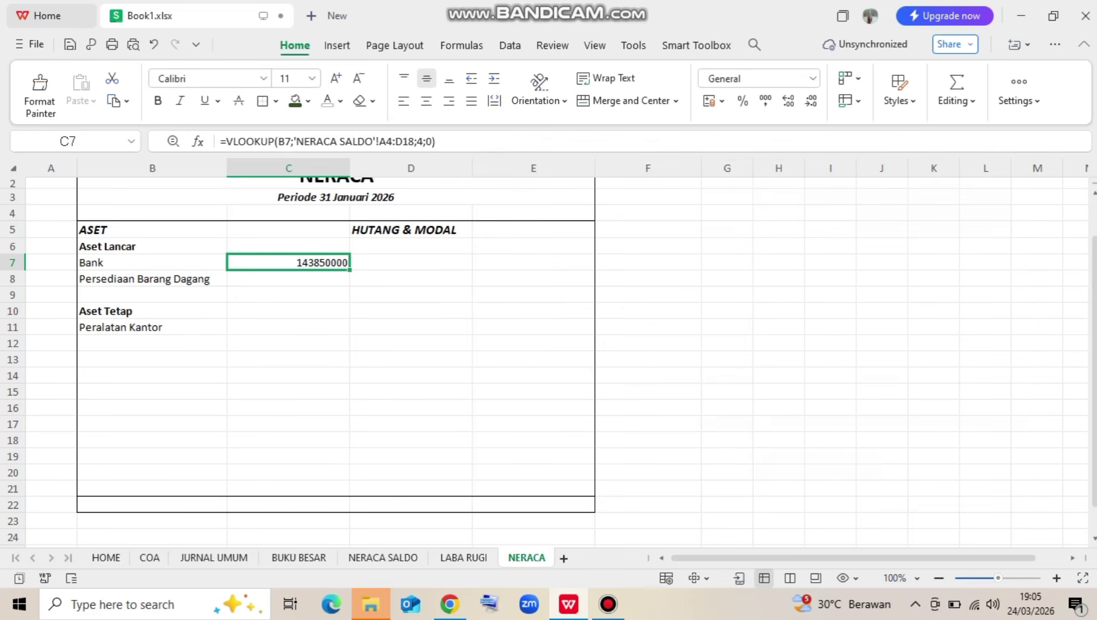
# Fill the VLOOKUP formula from C7 down to C11 and clear the contents of C9:C10
pyautogui.click(288, 168)
pyautogui.click(289, 263)
pyautogui.moveTo(350, 269); pyautogui.dragTo(349, 333)
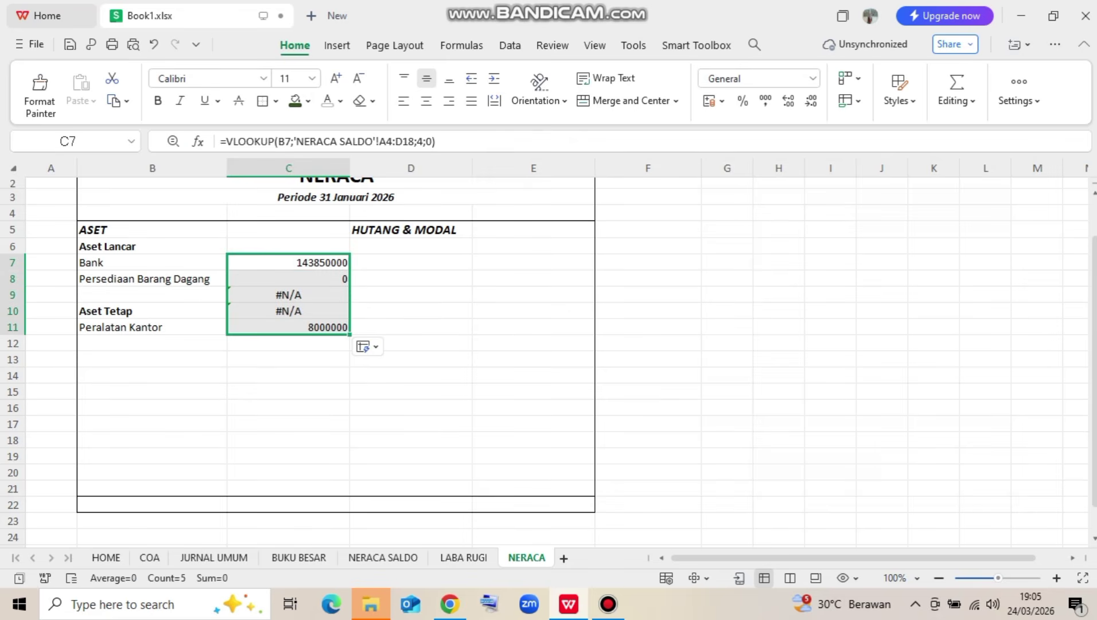
pyautogui.moveTo(288, 295); pyautogui.dragTo(288, 311)
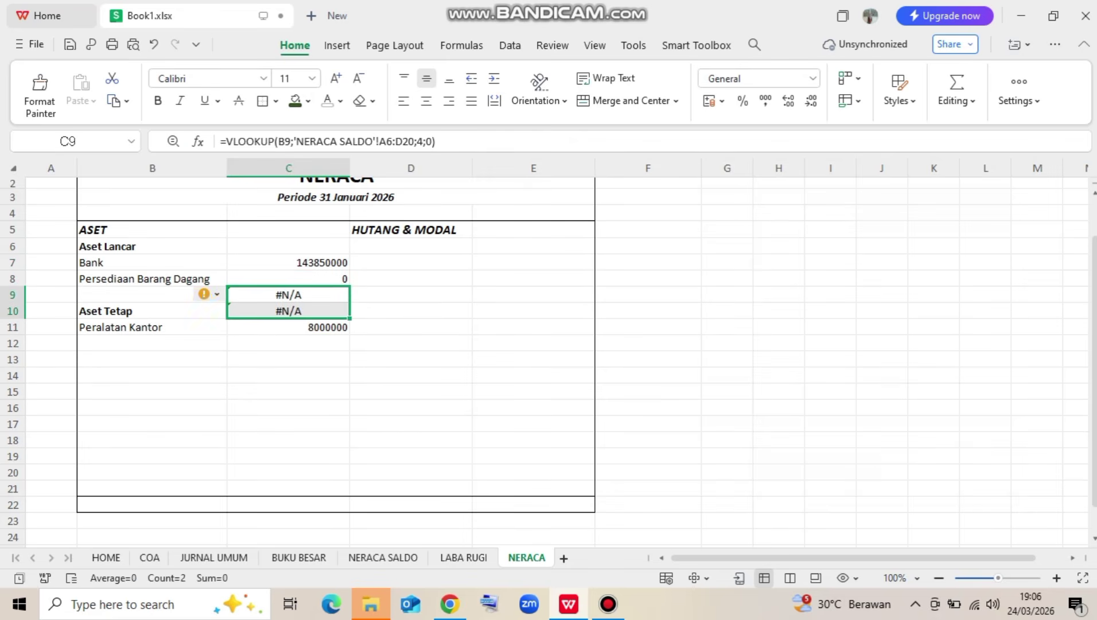
pyautogui.press('Delete')
# Format column C as Accounting with 0 decimal places and no currency symbol
pyautogui.moveTo(289, 263); pyautogui.dragTo(288, 295)
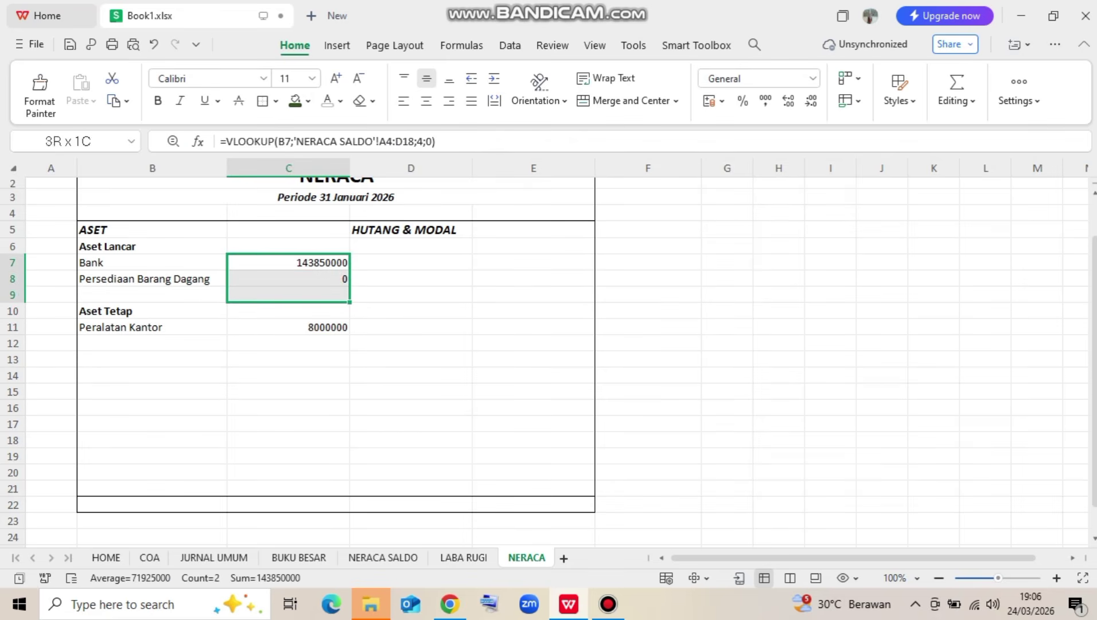
pyautogui.click(288, 168)
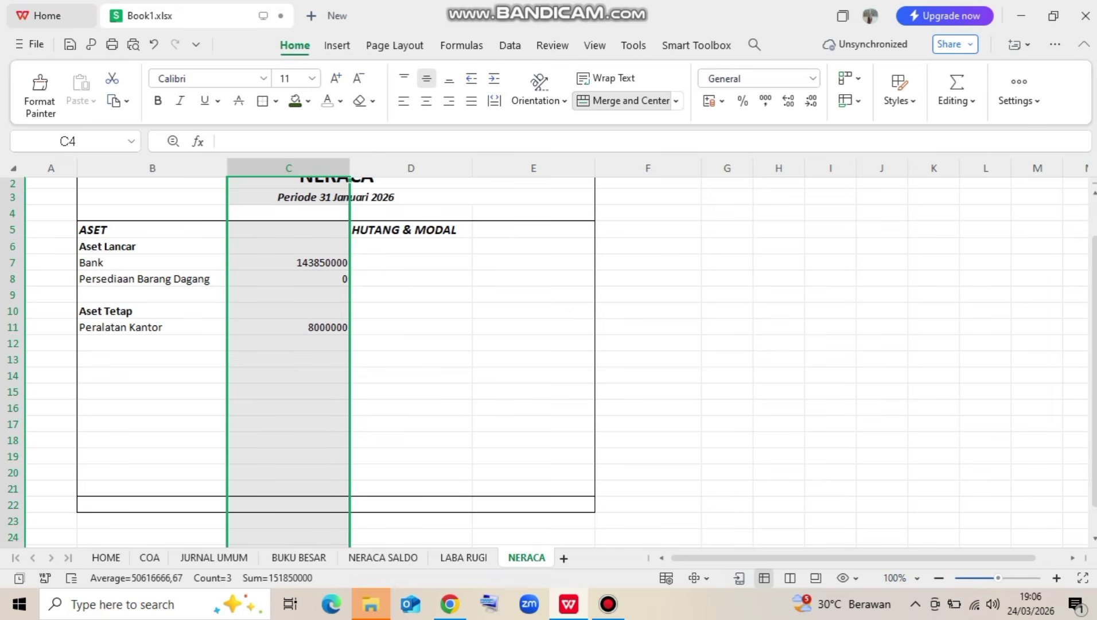
pyautogui.click(812, 78)
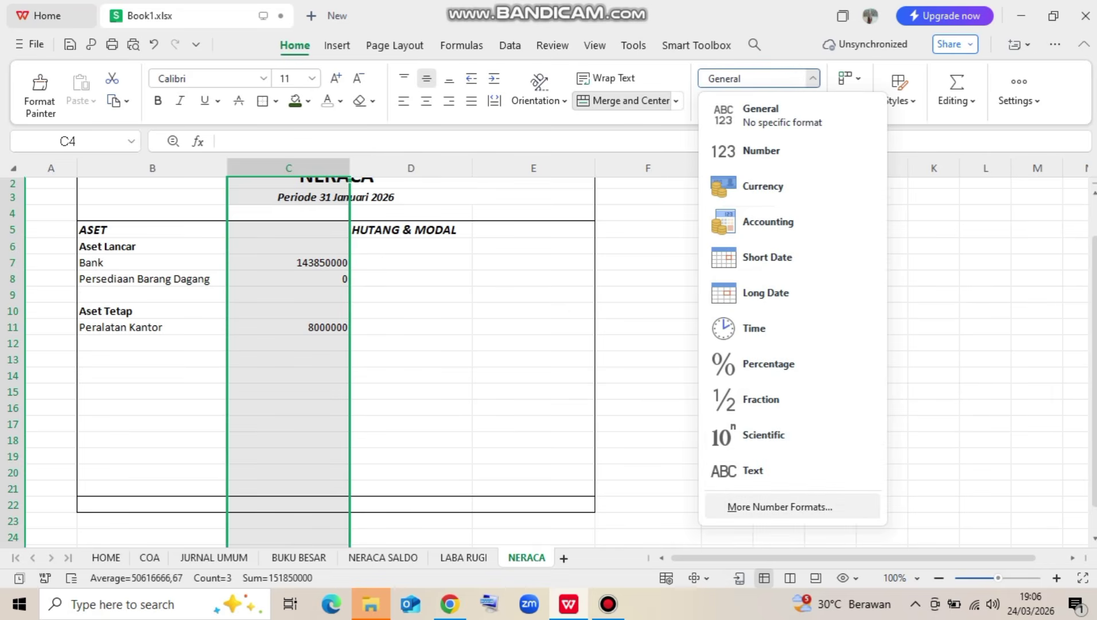
pyautogui.click(779, 506)
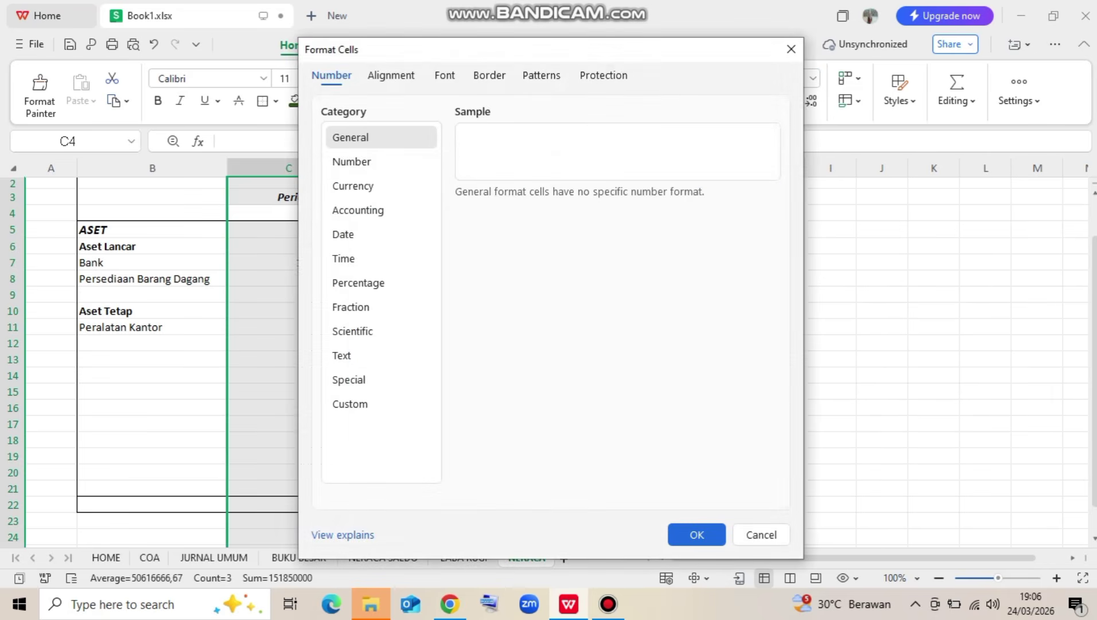
pyautogui.click(381, 210)
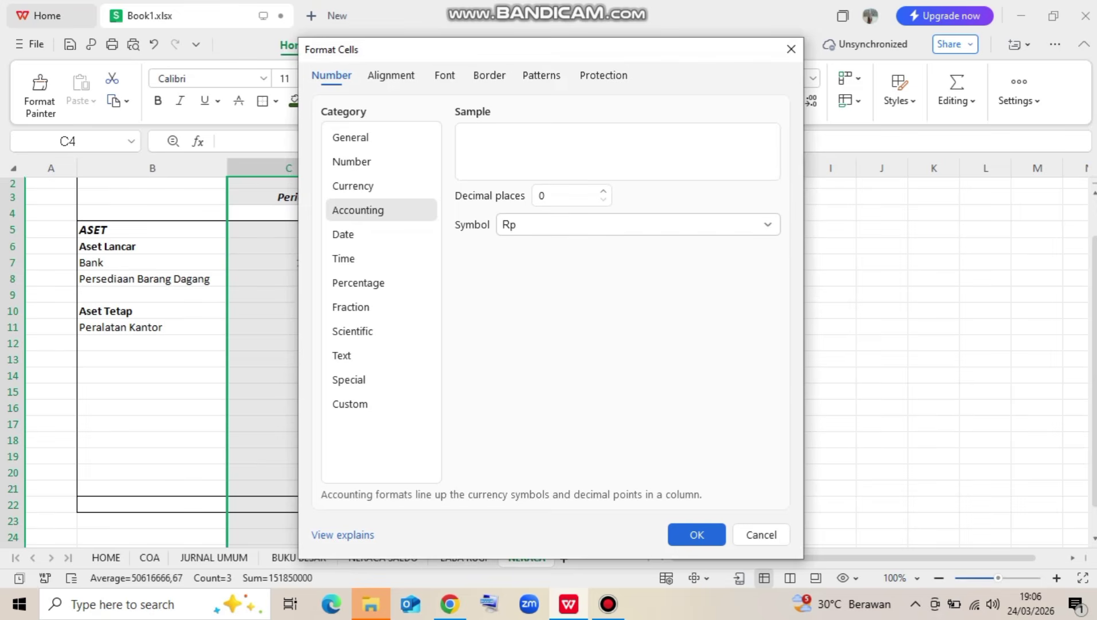
pyautogui.click(767, 224)
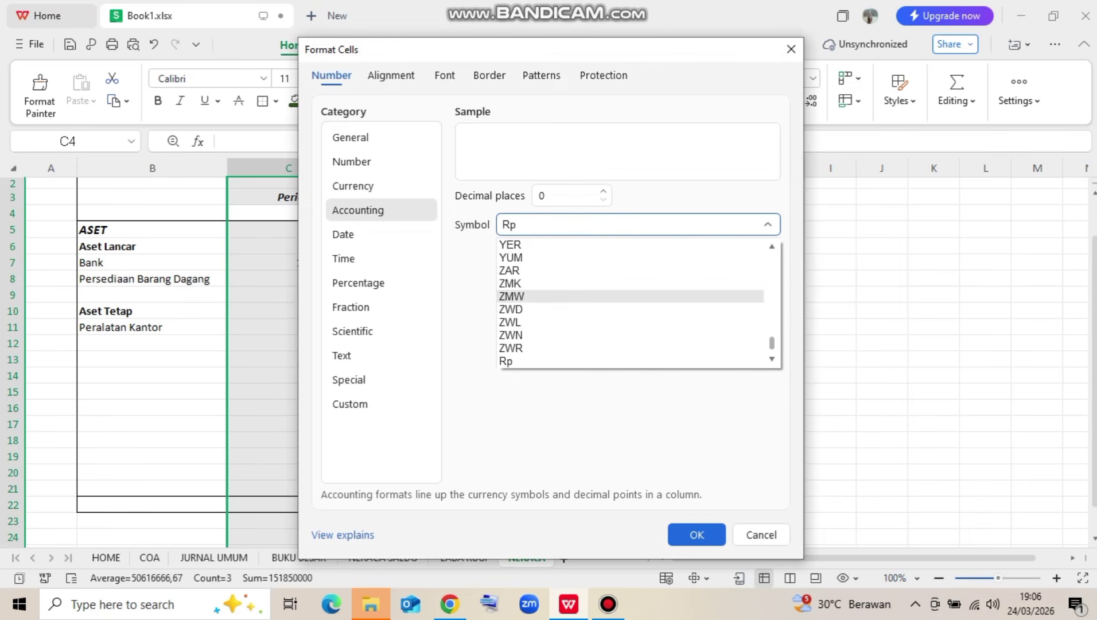
pyautogui.moveTo(772, 342); pyautogui.dragTo(772, 248)
pyautogui.click(513, 245)
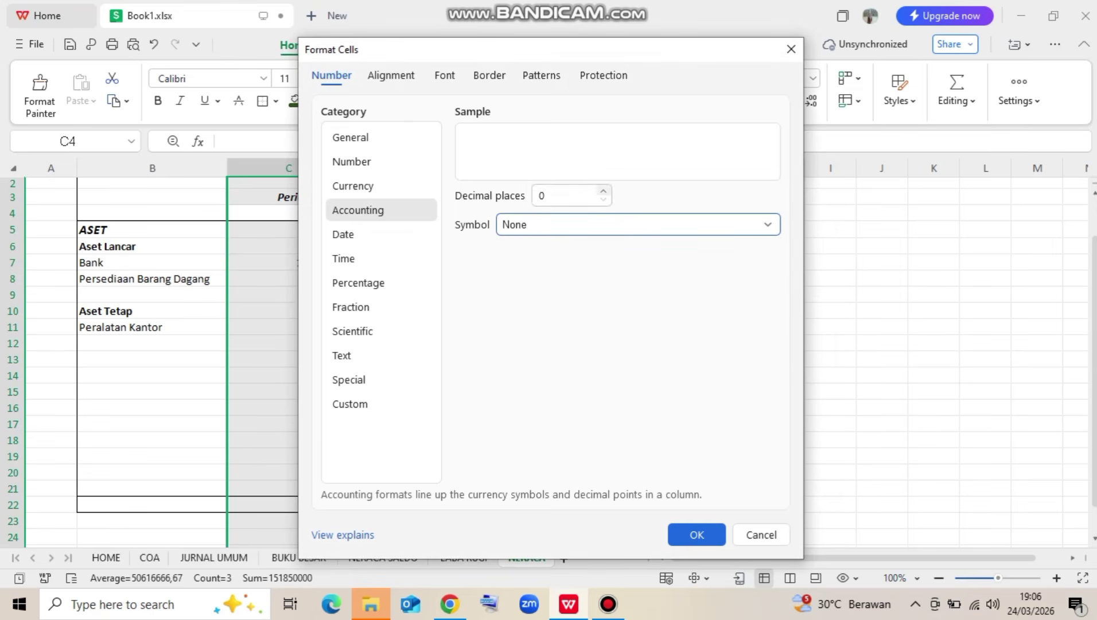
pyautogui.click(697, 535)
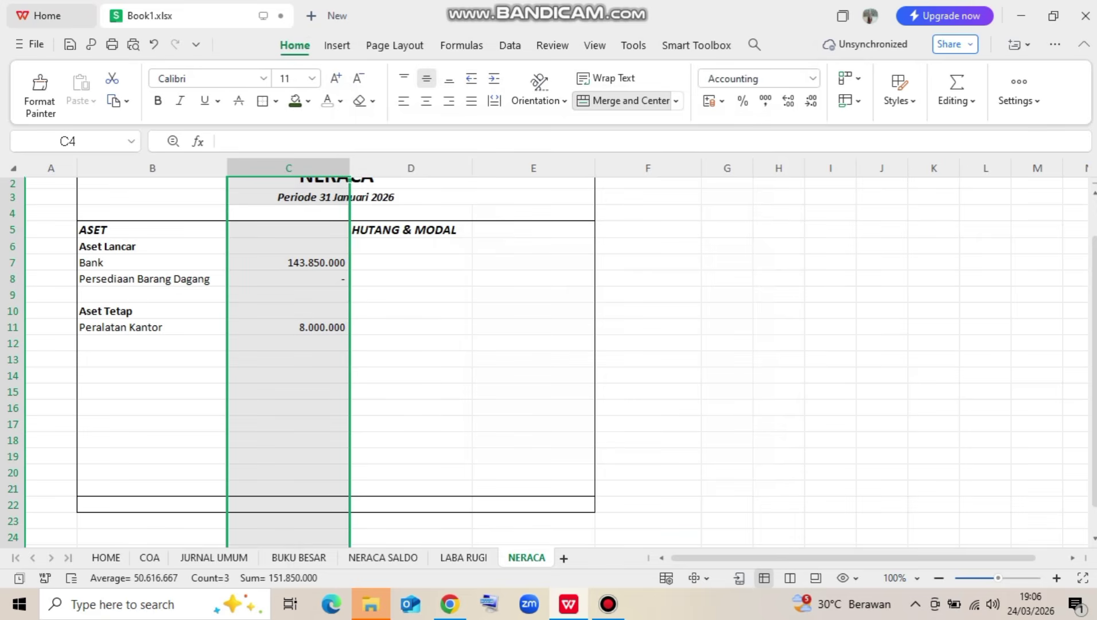
# Apply outside borders to B5:C21 to separate the ASET section from HUTANG & MODAL
pyautogui.click(534, 424)
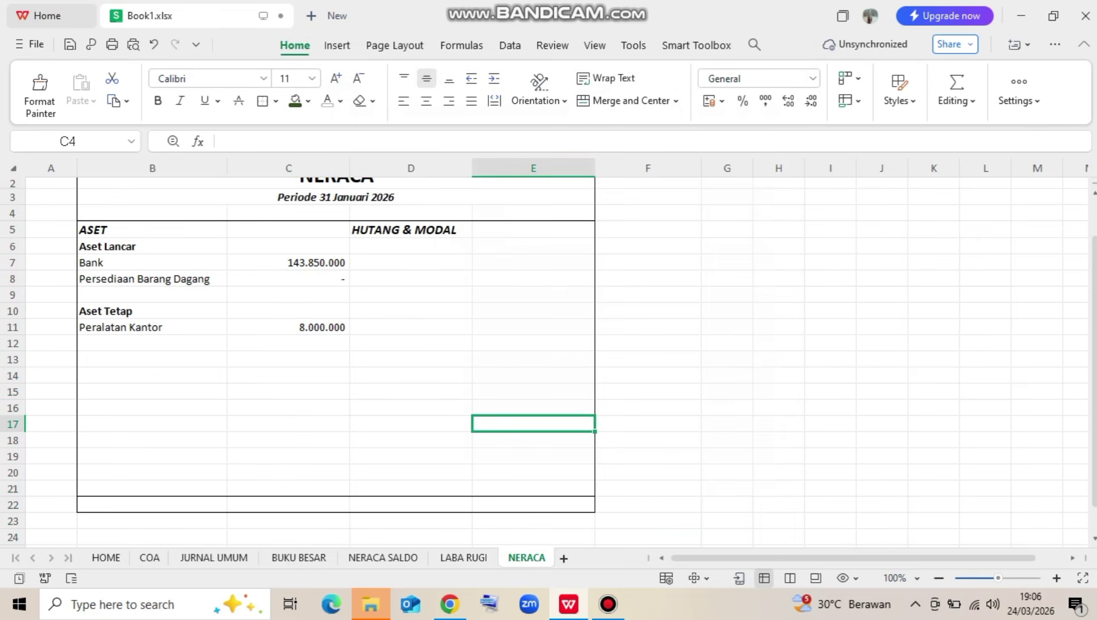
pyautogui.moveTo(152, 230); pyautogui.dragTo(321, 489)
pyautogui.click(263, 101)
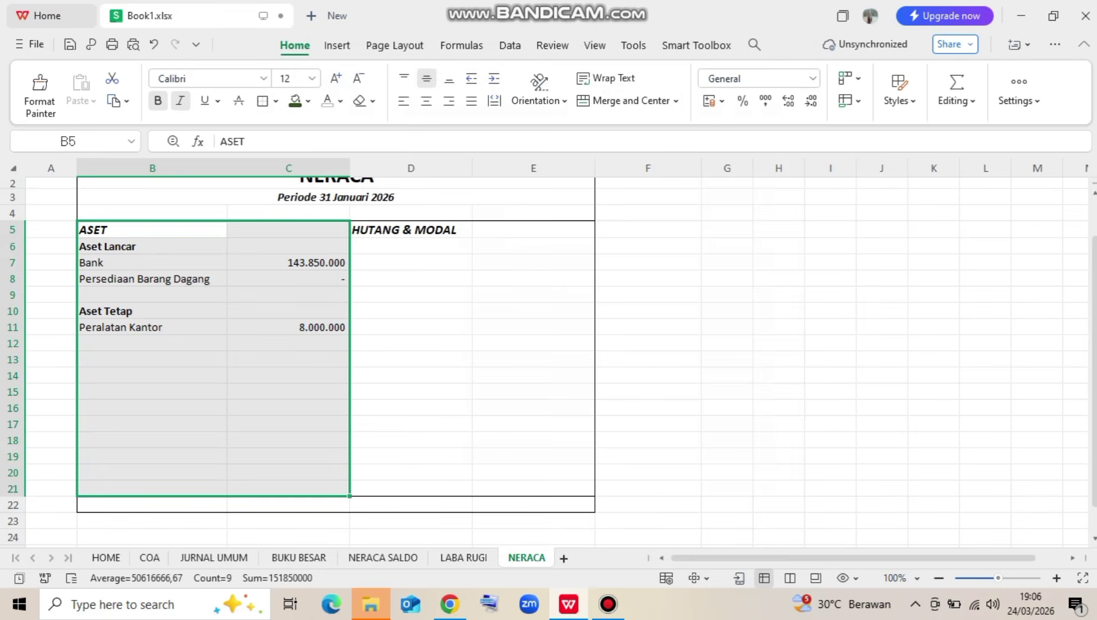
pyautogui.click(533, 375)
# Copy the account name Hutang Usaha from the NERACA SALDO sheet into D7 of the NERACA sheet
pyautogui.click(410, 246)
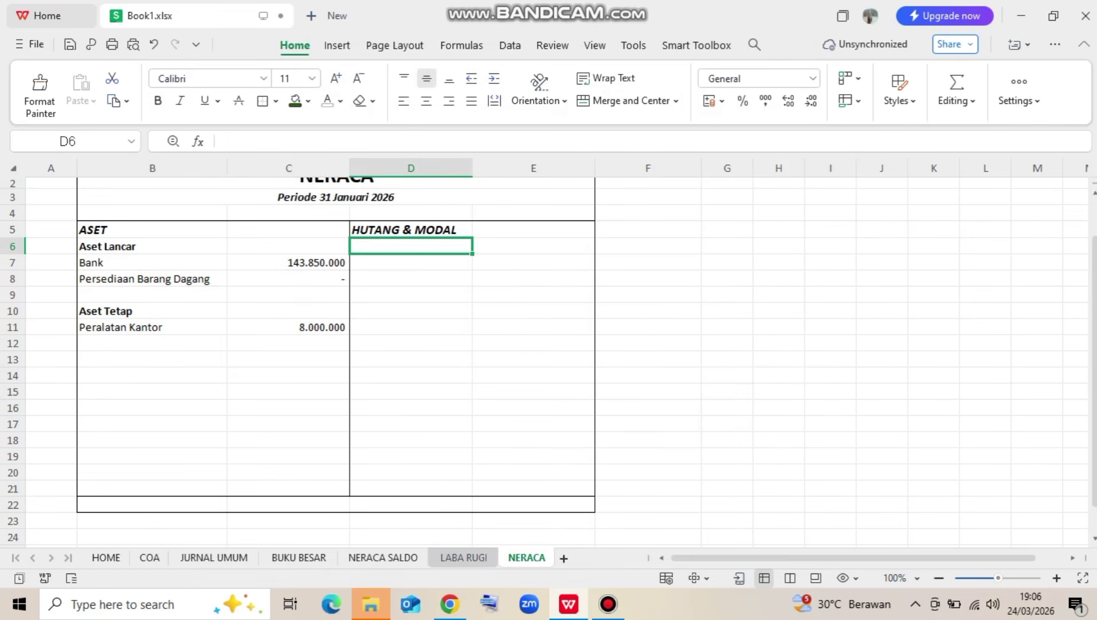
pyautogui.click(383, 557)
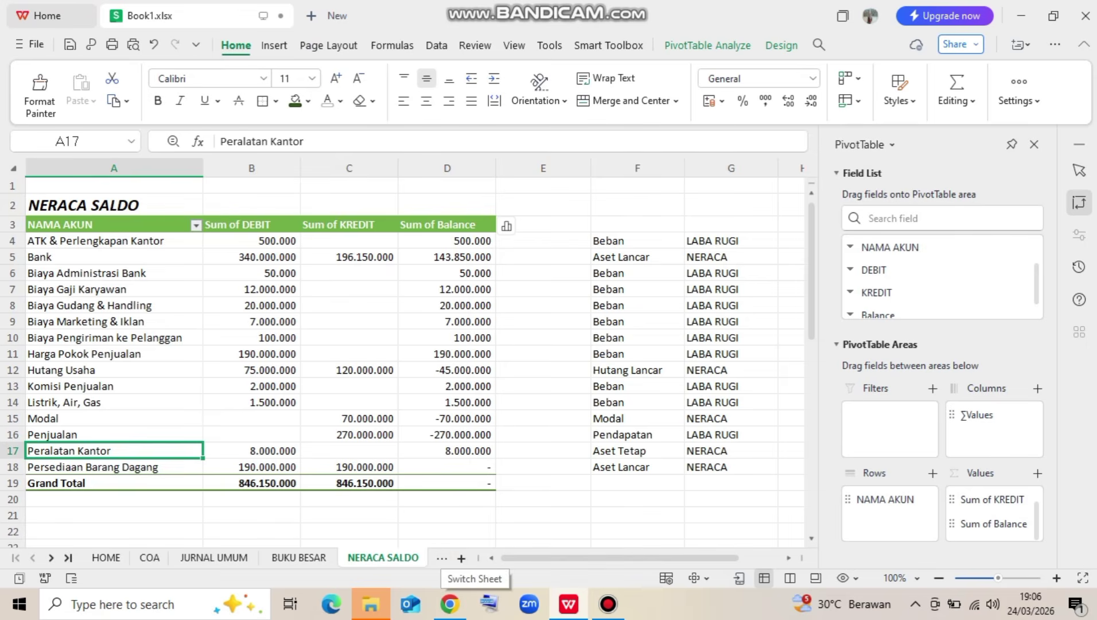
pyautogui.click(109, 372)
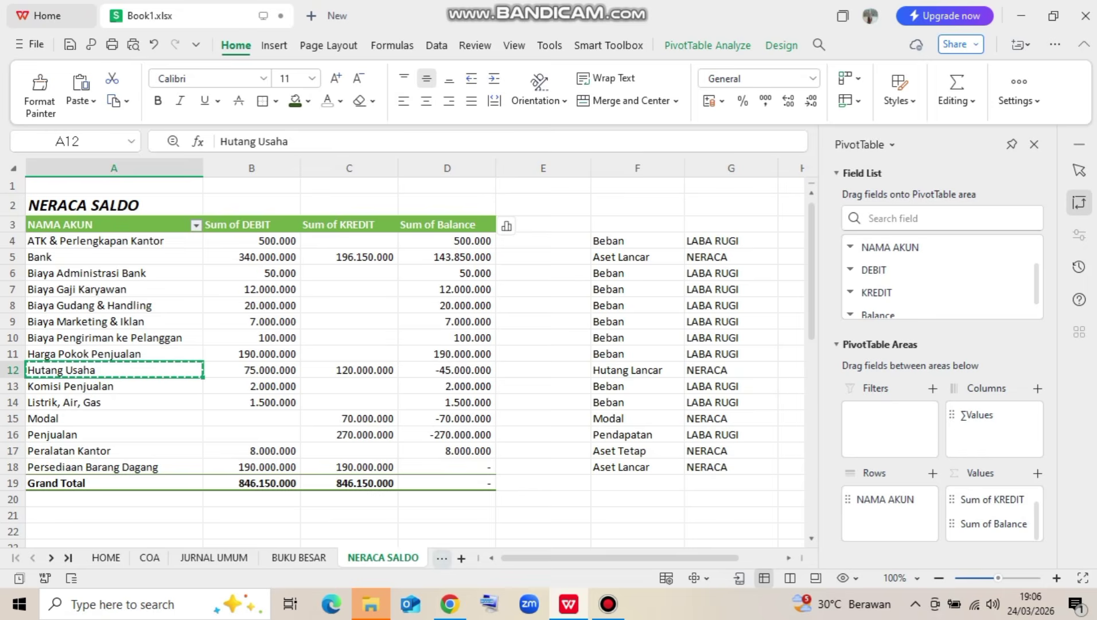
pyautogui.click(442, 558)
pyautogui.click(465, 527)
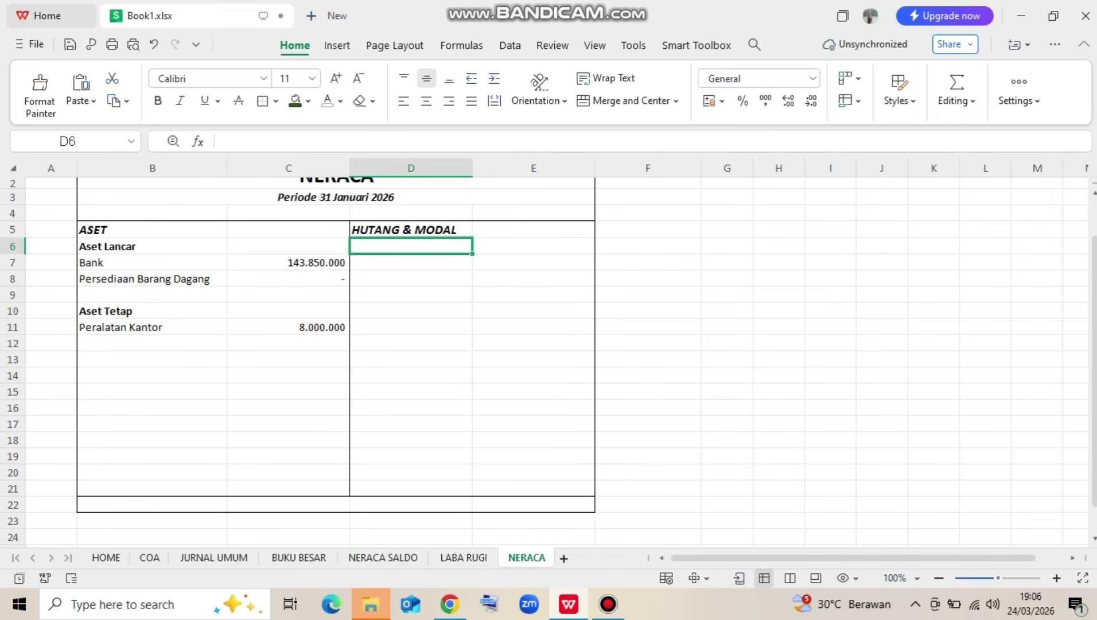
pyautogui.press('Down')
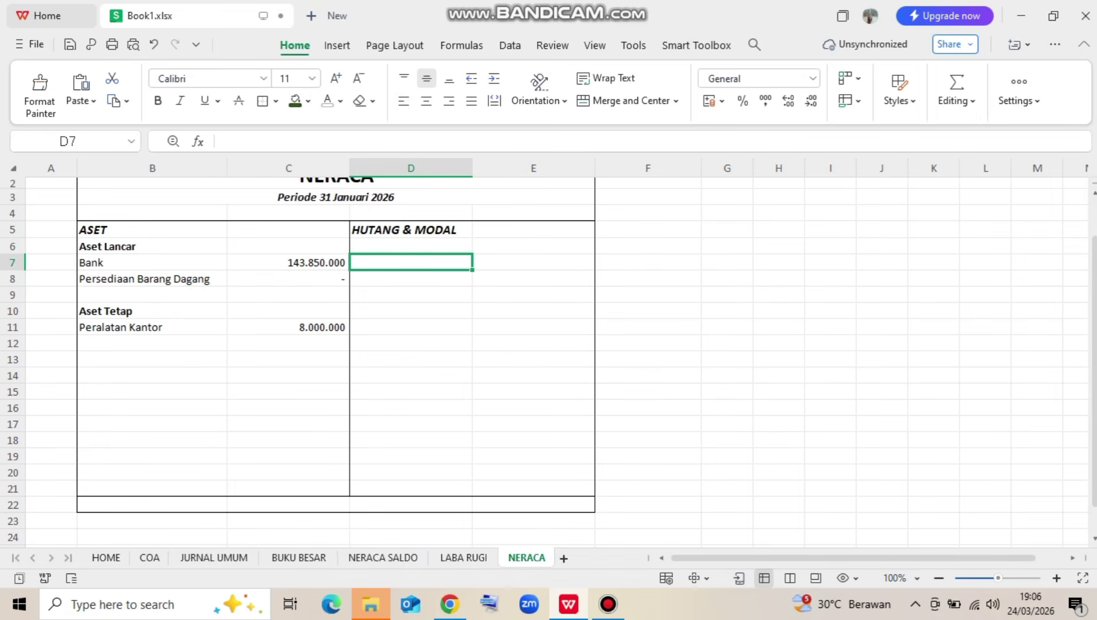
pyautogui.write('Hutang Usaha')
pyautogui.press('Down')
pyautogui.press('Down')
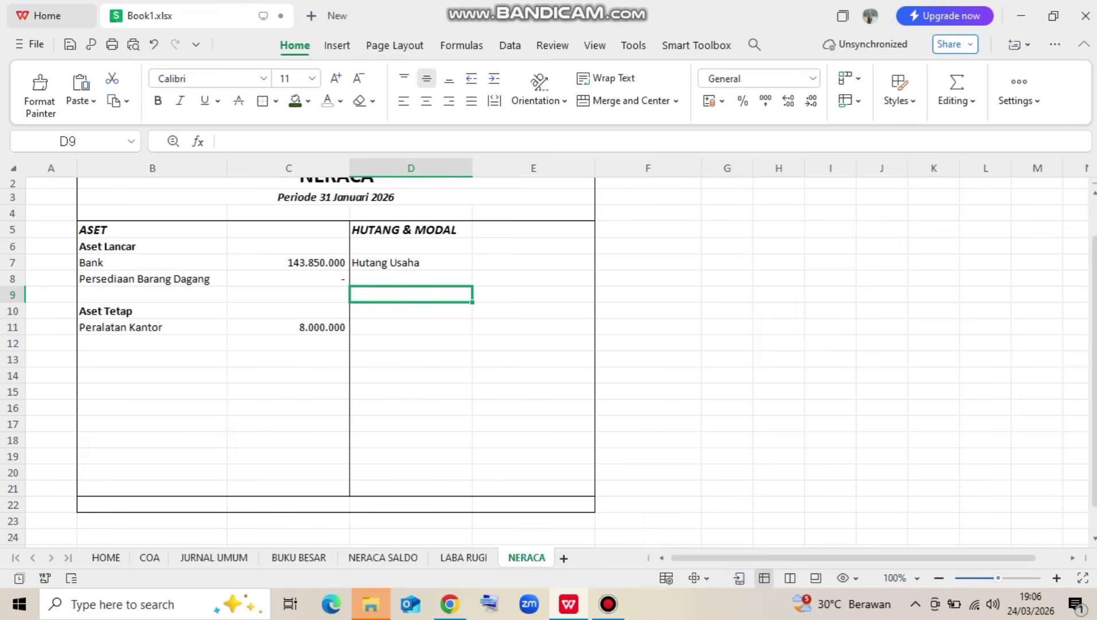
# Copy the account name Modal from the NERACA SALDO sheet into D11 of the NERACA sheet
pyautogui.click(383, 557)
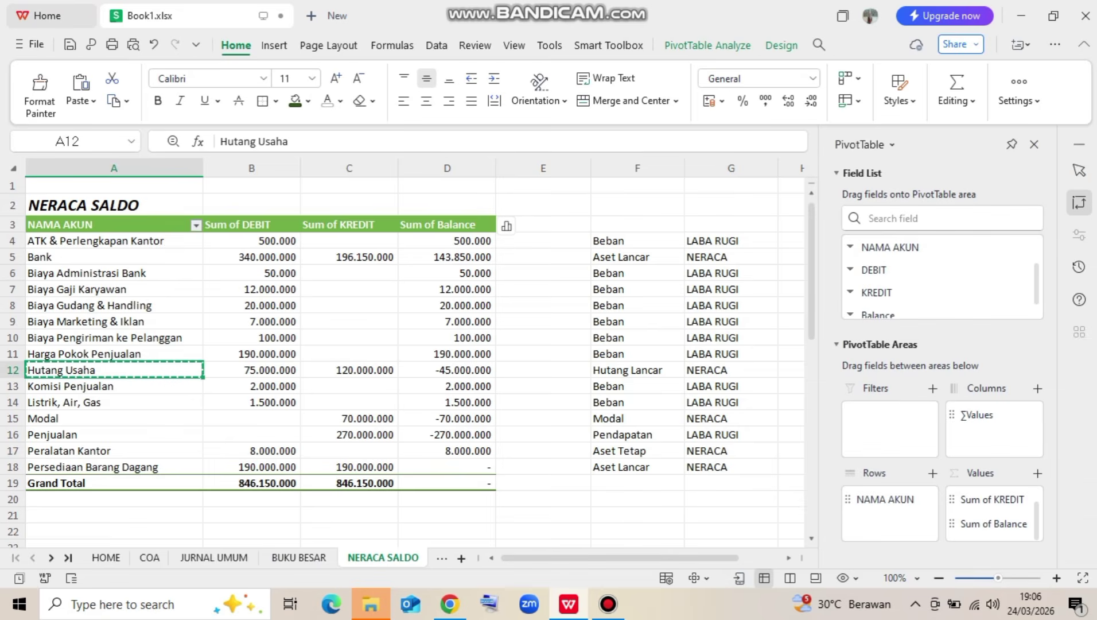
pyautogui.hotkey('ctrl', 'c')
pyautogui.click(63, 428)
pyautogui.click(63, 419)
pyautogui.hotkey('ctrl', 'c')
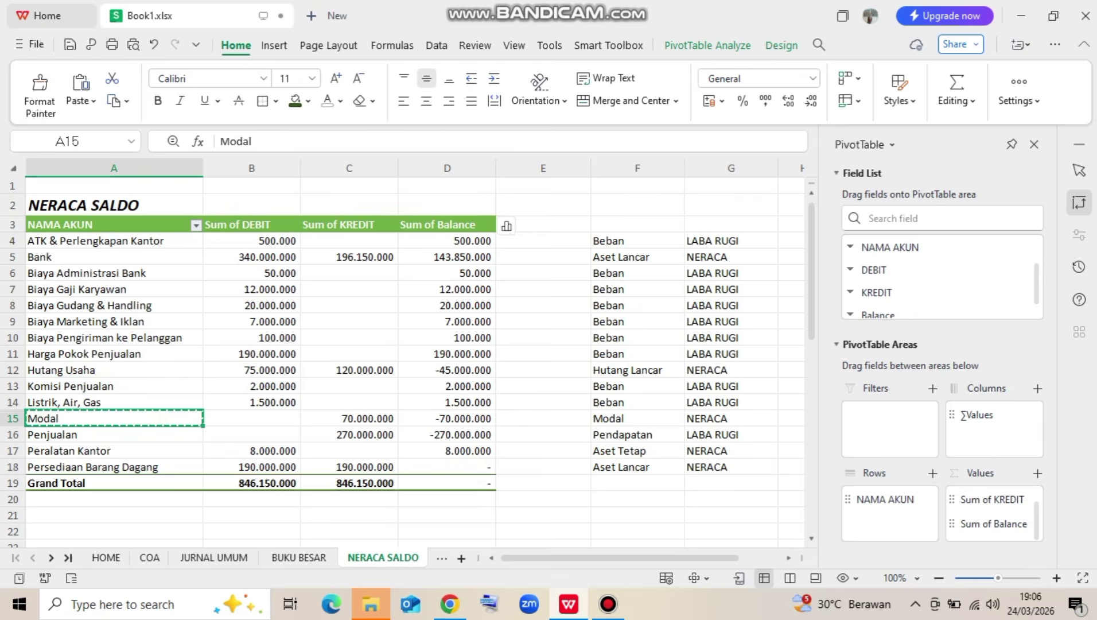
pyautogui.click(441, 557)
pyautogui.click(468, 529)
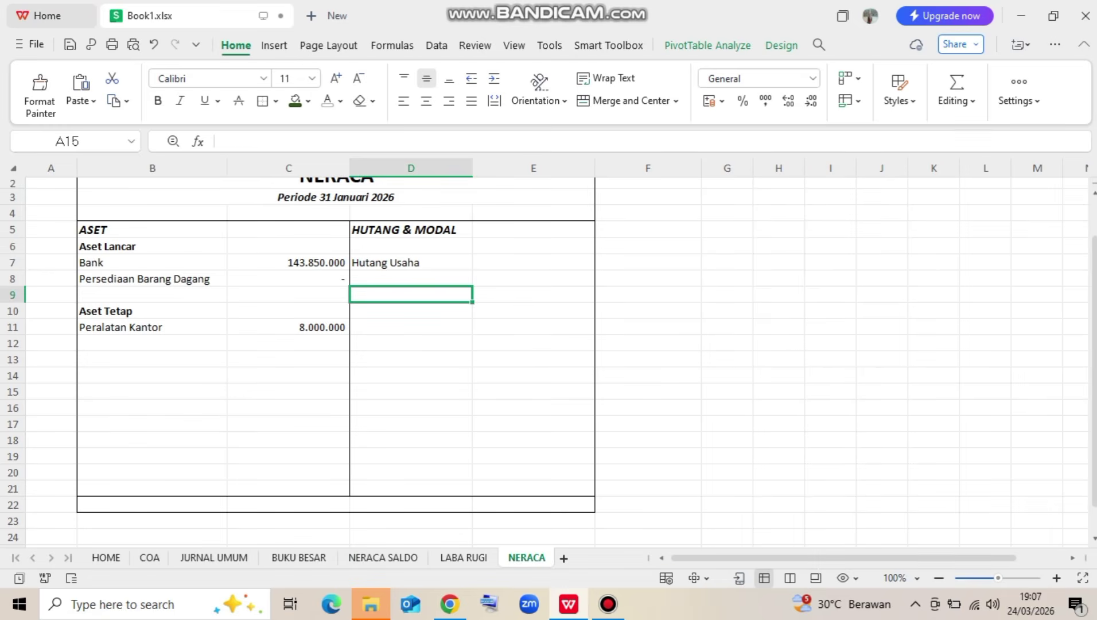
pyautogui.click(411, 327)
pyautogui.hotkey('ctrl', 'v')
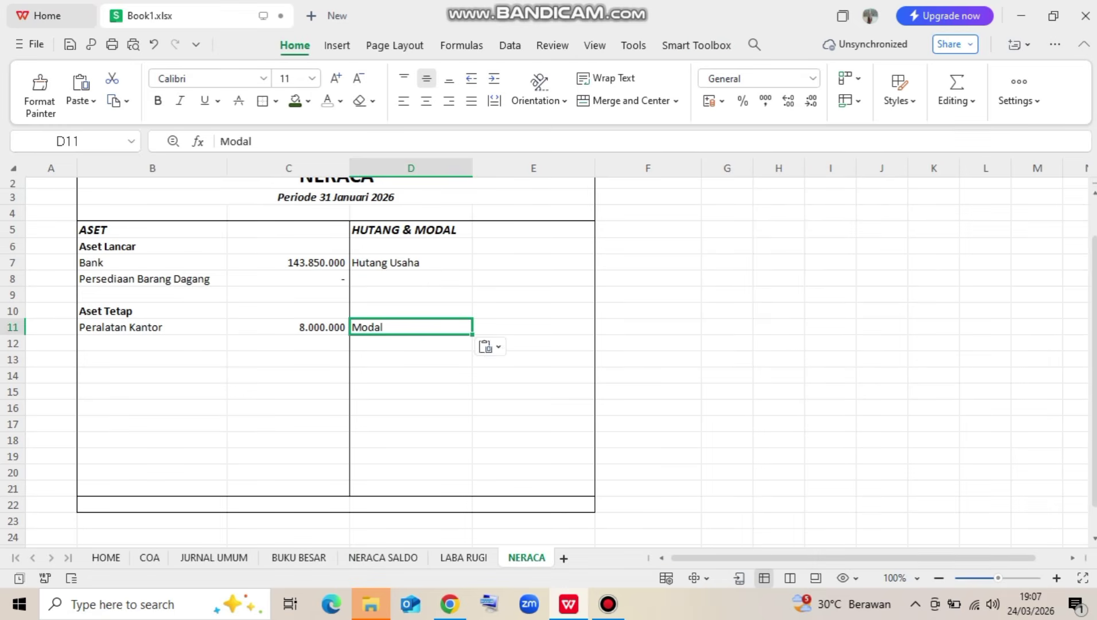
# Copy the bold Aset Lancar heading from B6 into D6, above Hutang Usaha
pyautogui.click(533, 392)
pyautogui.click(534, 262)
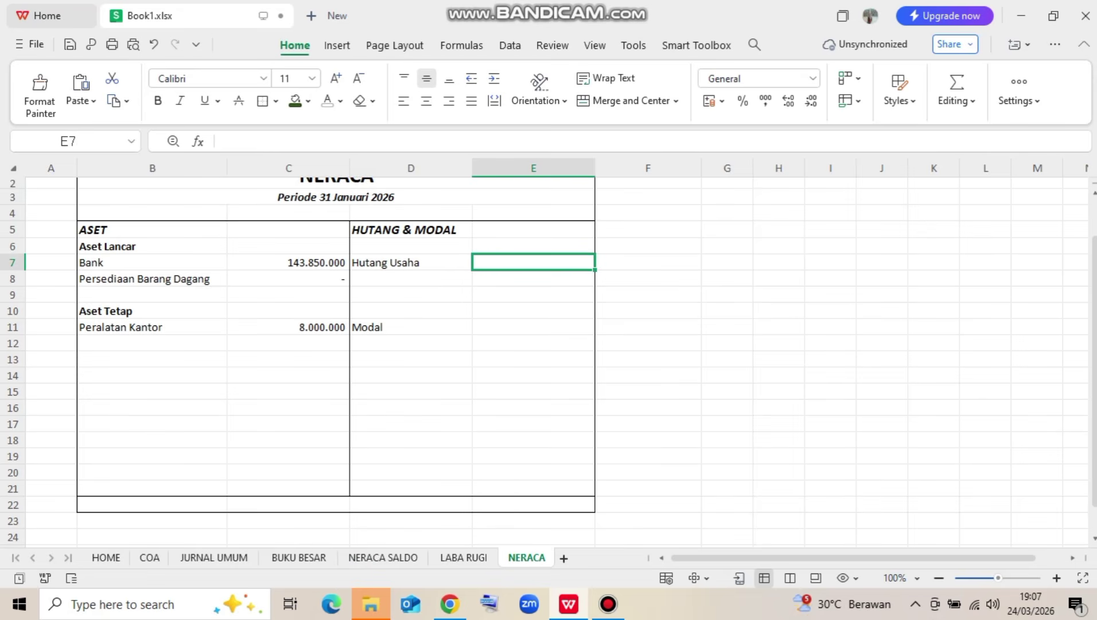
pyautogui.click(411, 246)
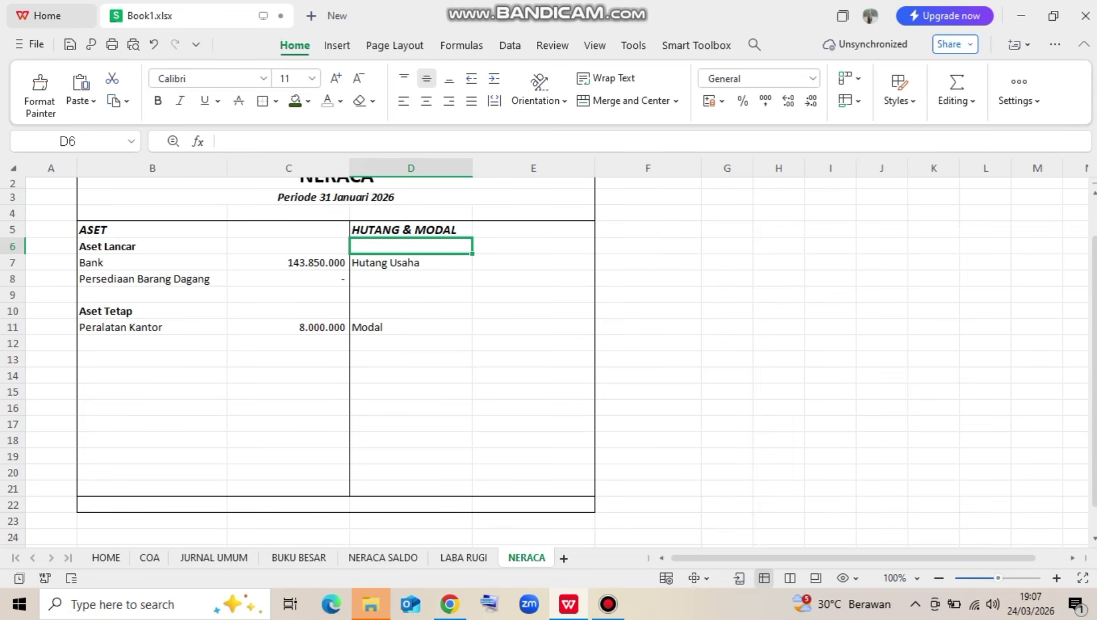
pyautogui.click(152, 246)
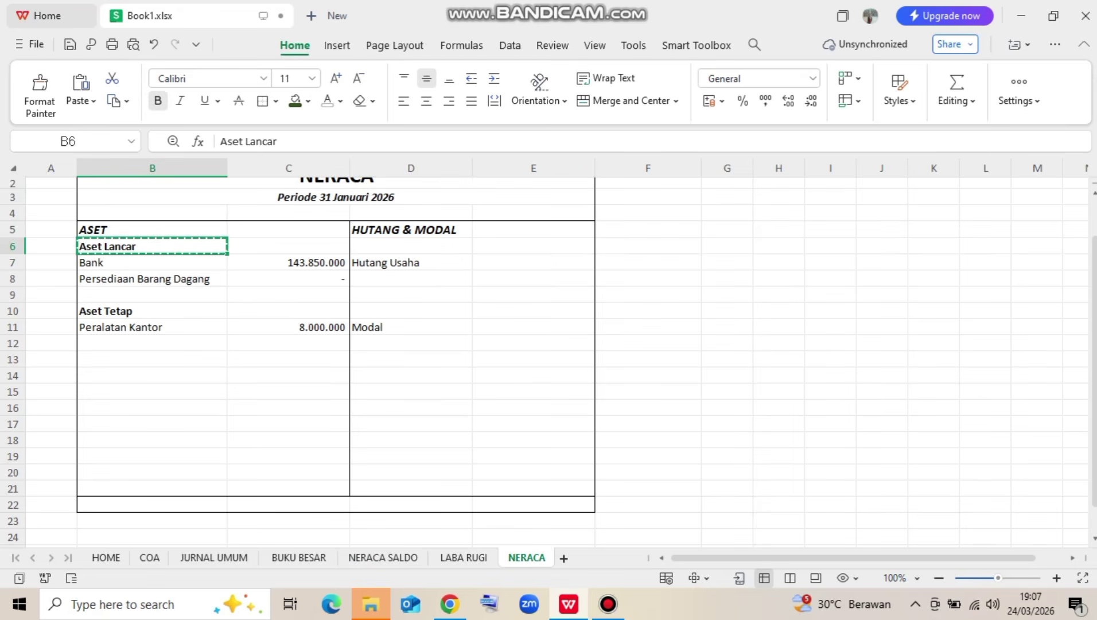
pyautogui.click(411, 246)
pyautogui.hotkey('ctrl', 'v')
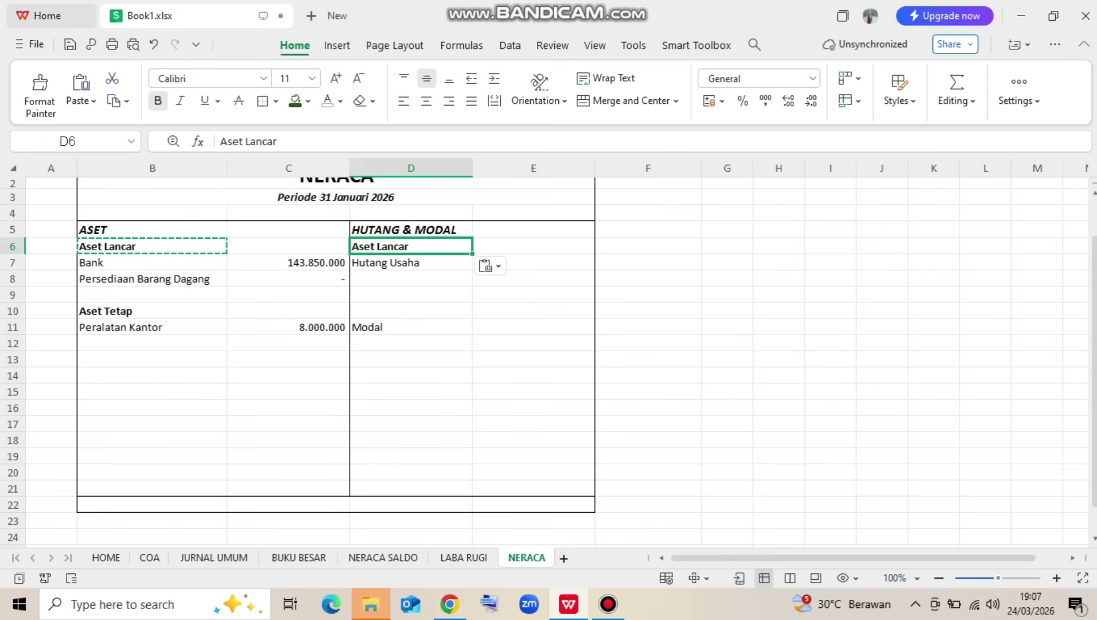
# Change the heading in D6 to Hutang Lancar
pyautogui.doubleClick(377, 246)
pyautogui.press('BackSpace')
pyautogui.press('BackSpace')
pyautogui.press('BackSpace')
pyautogui.press('BackSpace')
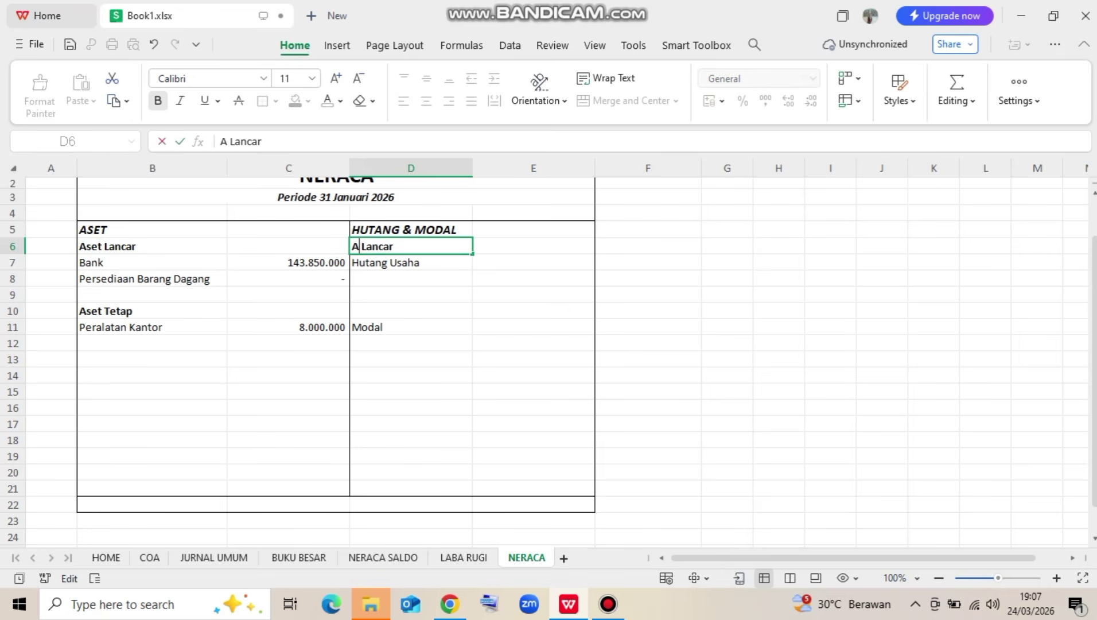
pyautogui.write('h')
pyautogui.press('BackSpace')
pyautogui.write('Hutang')
pyautogui.press('Return')
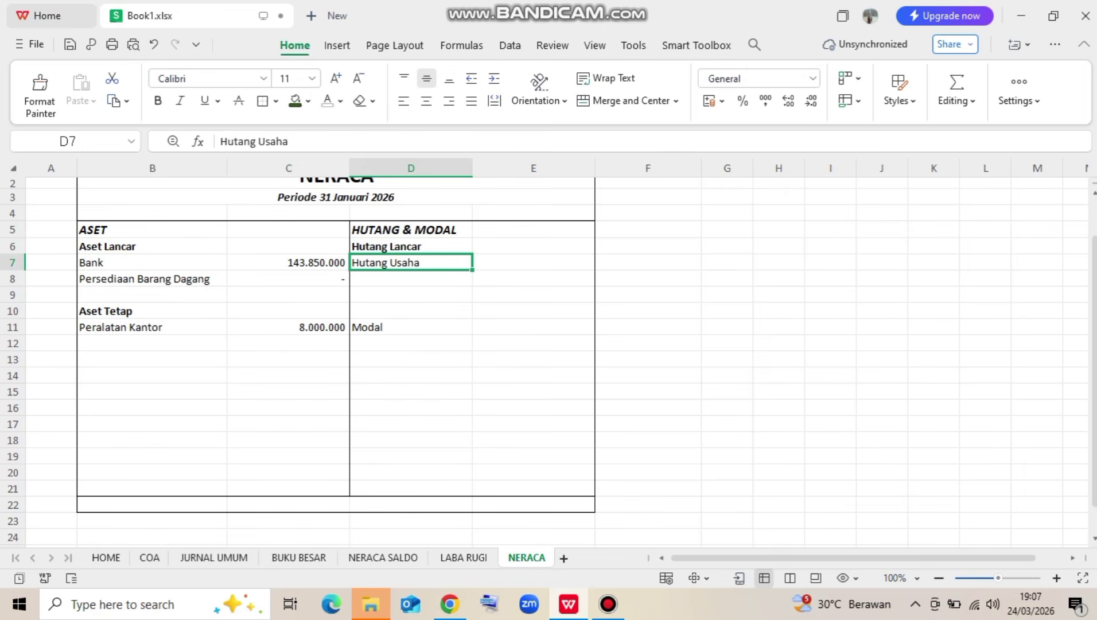
# Copy the bold Aset Tetap heading from B10 into D10 and replace its text with Modal
pyautogui.click(411, 311)
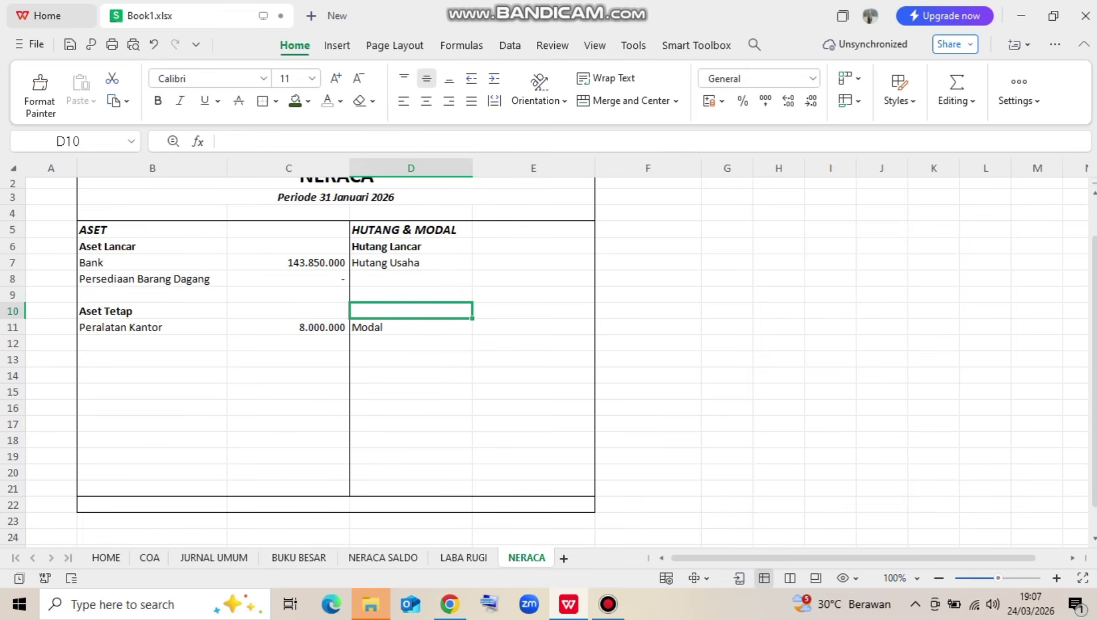
pyautogui.click(152, 311)
pyautogui.hotkey('ctrl', 'c')
pyautogui.click(411, 311)
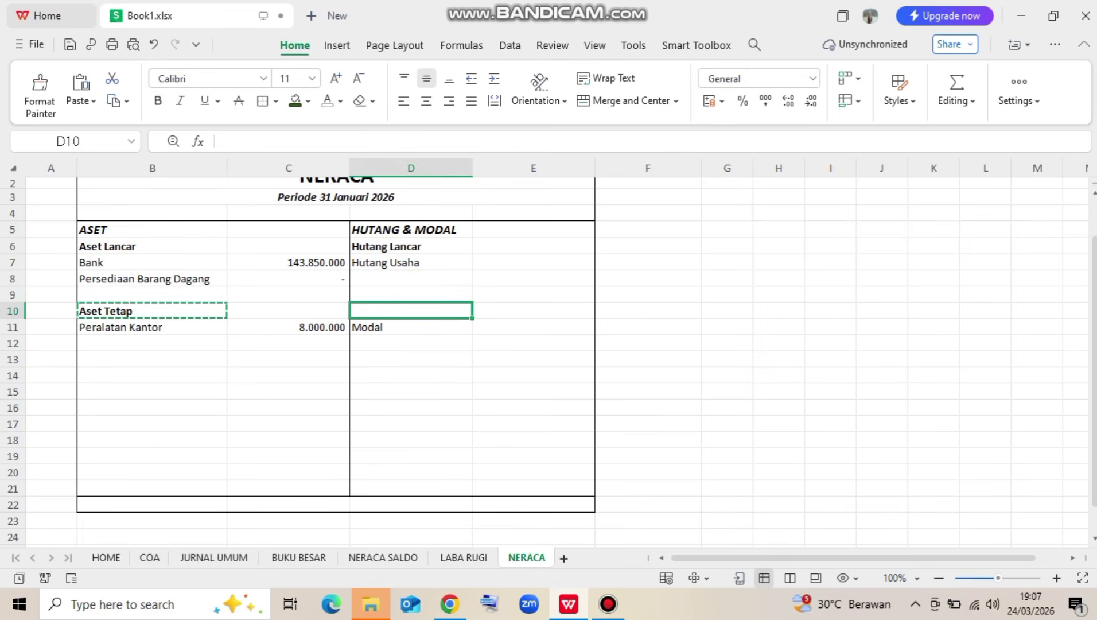
pyautogui.hotkey('ctrl', 'v')
pyautogui.write('Moda')
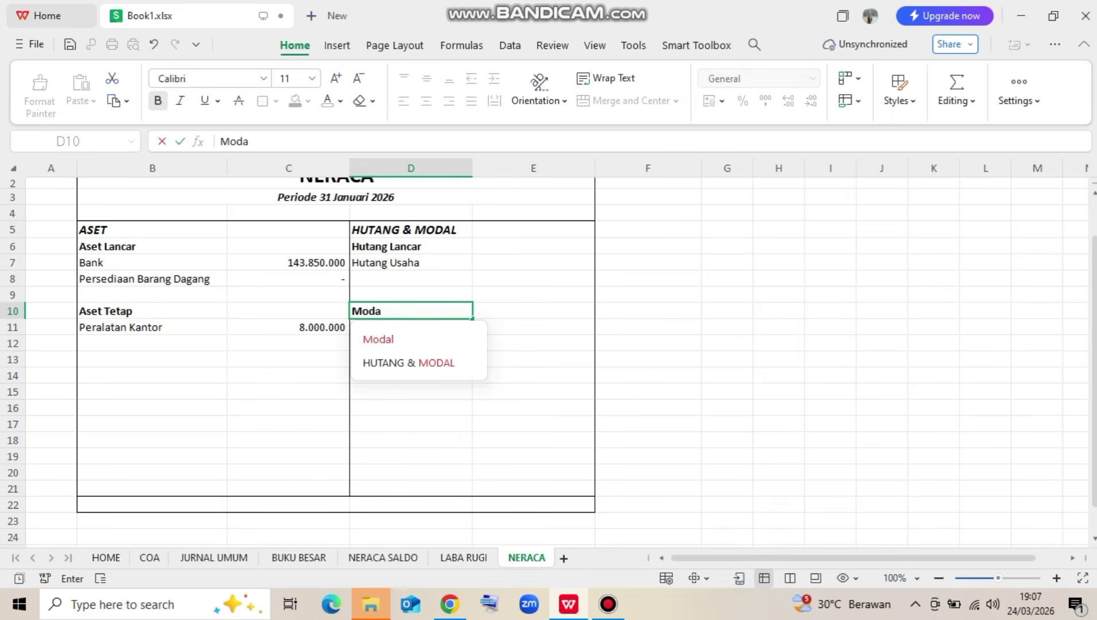
pyautogui.write('l')
pyautogui.press('Return')
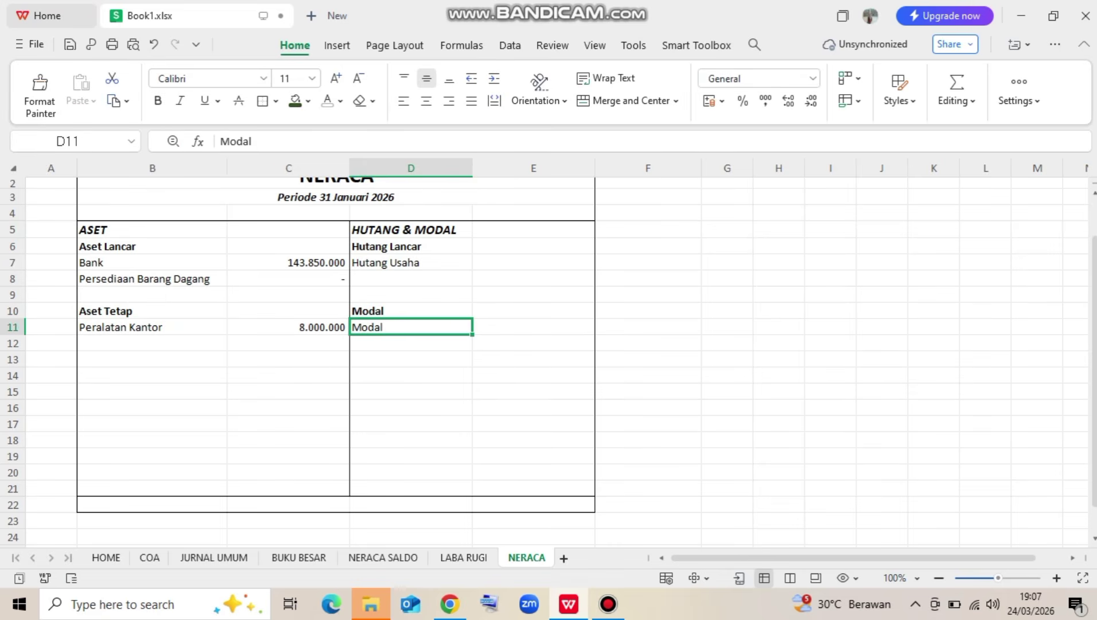
# Start a VLOOKUP function in E7 with D7 (Hutang Usaha) as its lookup value
pyautogui.click(533, 262)
pyautogui.click(956, 91)
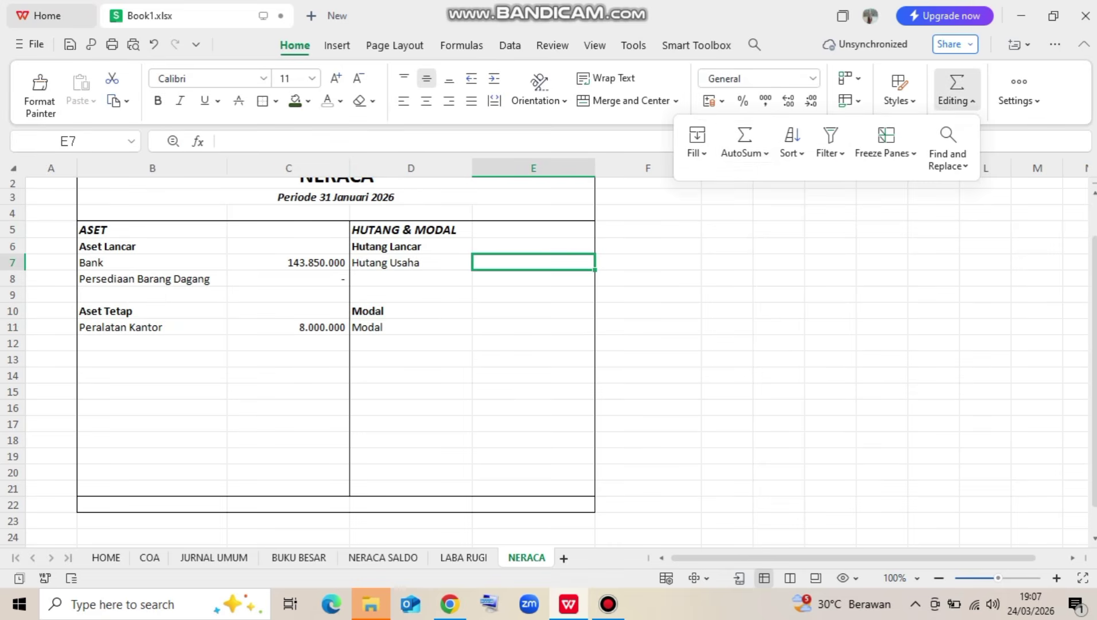
pyautogui.click(744, 151)
pyautogui.click(786, 335)
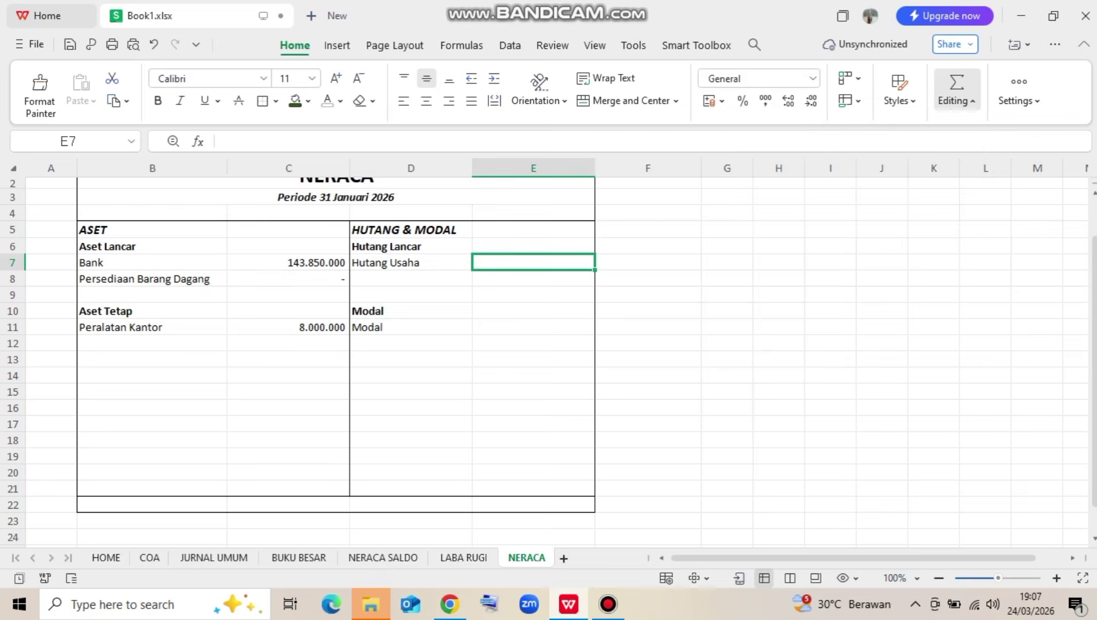
pyautogui.press('Return')
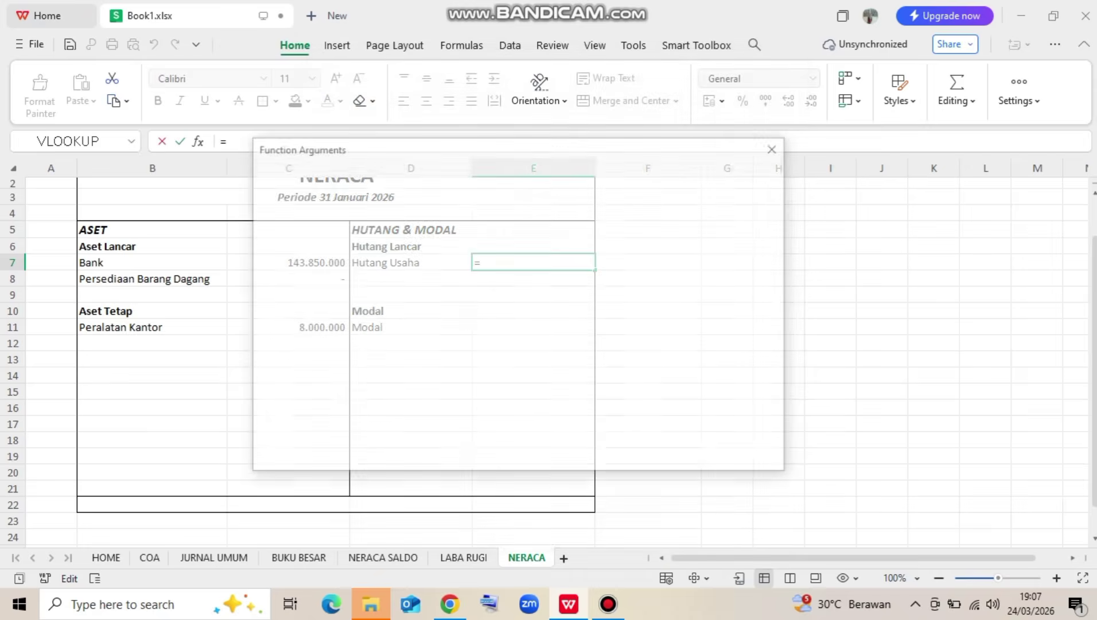
pyautogui.moveTo(512, 145); pyautogui.dragTo(883, 185)
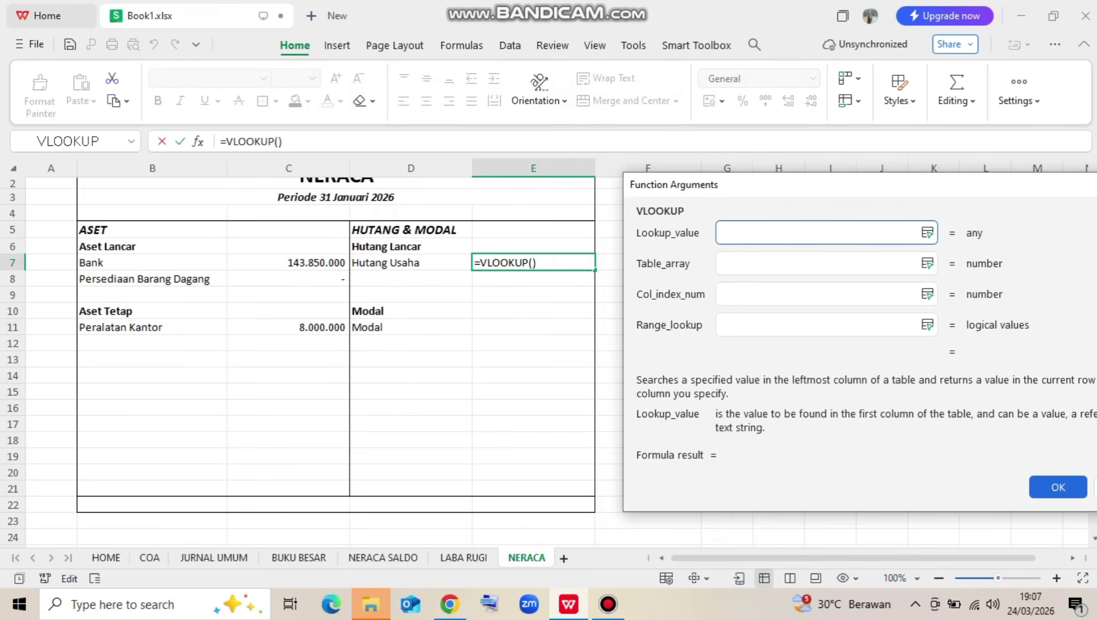
pyautogui.click(411, 263)
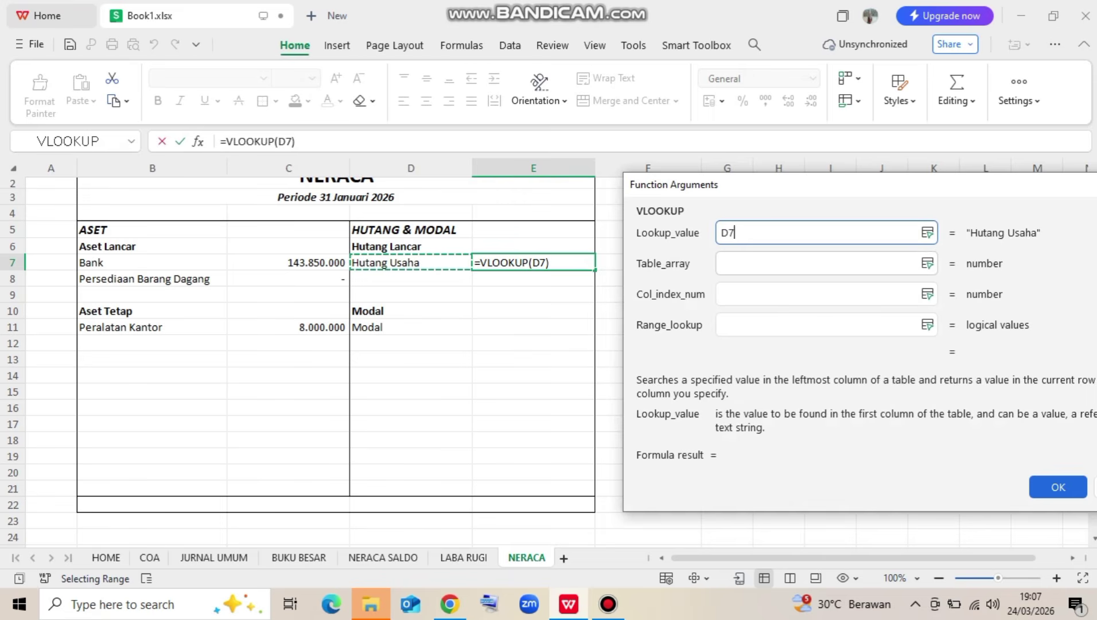
# Complete the E7 VLOOKUP with table array 'NERACA SALDO'!A4:D18, column index 4 and range lookup 0
pyautogui.click(817, 263)
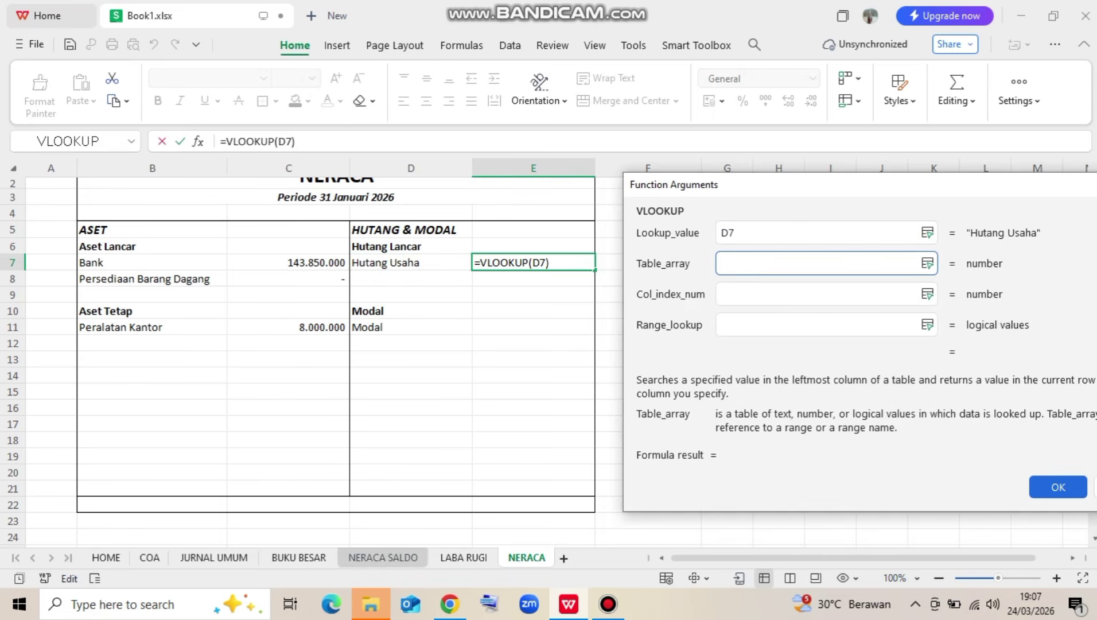
pyautogui.click(382, 557)
pyautogui.moveTo(86, 241); pyautogui.dragTo(491, 468)
pyautogui.click(818, 294)
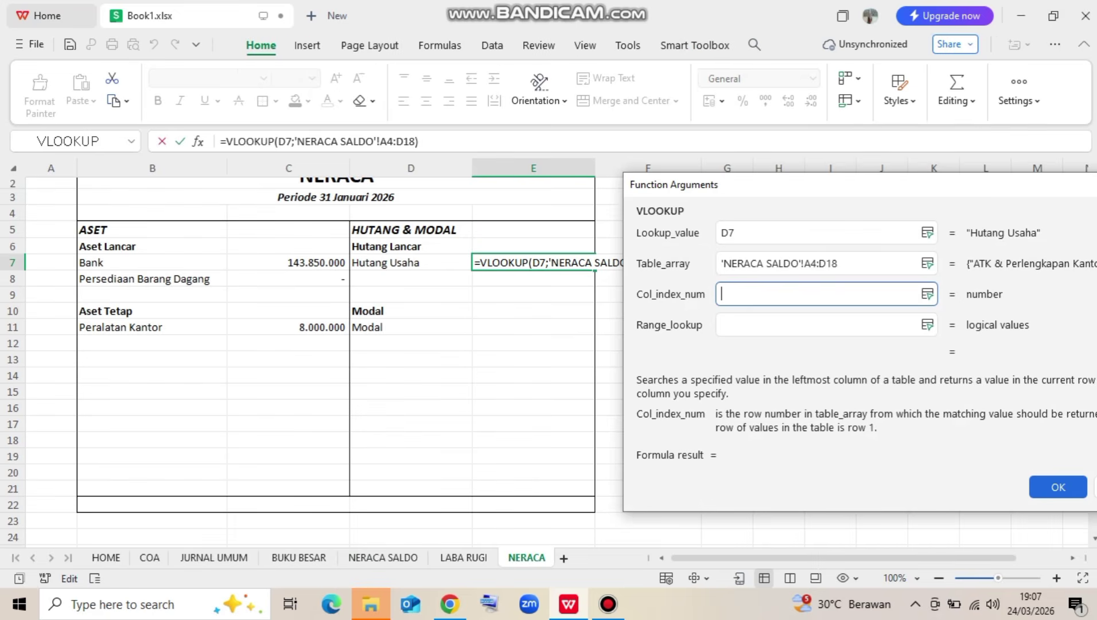
pyautogui.write('4')
pyautogui.press('Tab')
pyautogui.write('0')
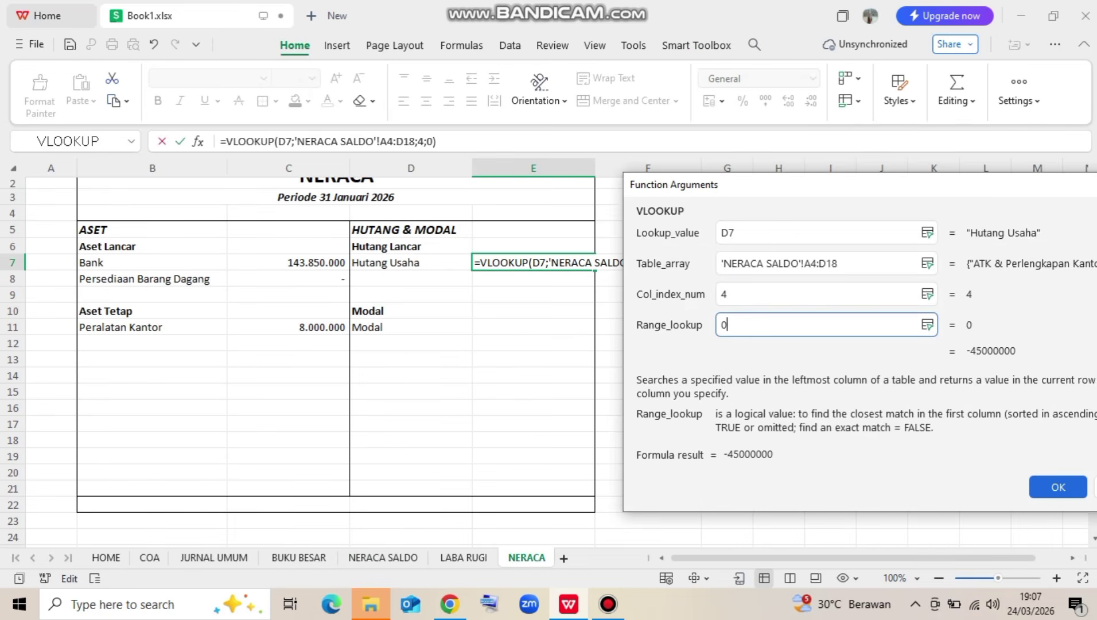
pyautogui.press('Return')
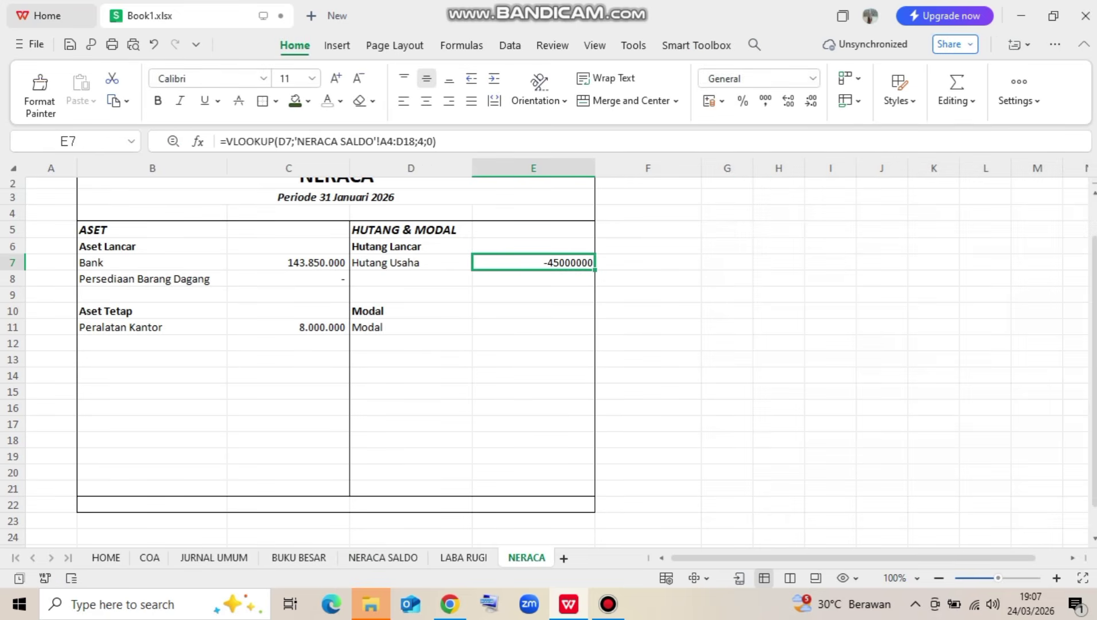
# Fill the E7 lookup formula down to E11 and clear the unneeded copies in E8:E10
pyautogui.moveTo(595, 269); pyautogui.dragTo(593, 329)
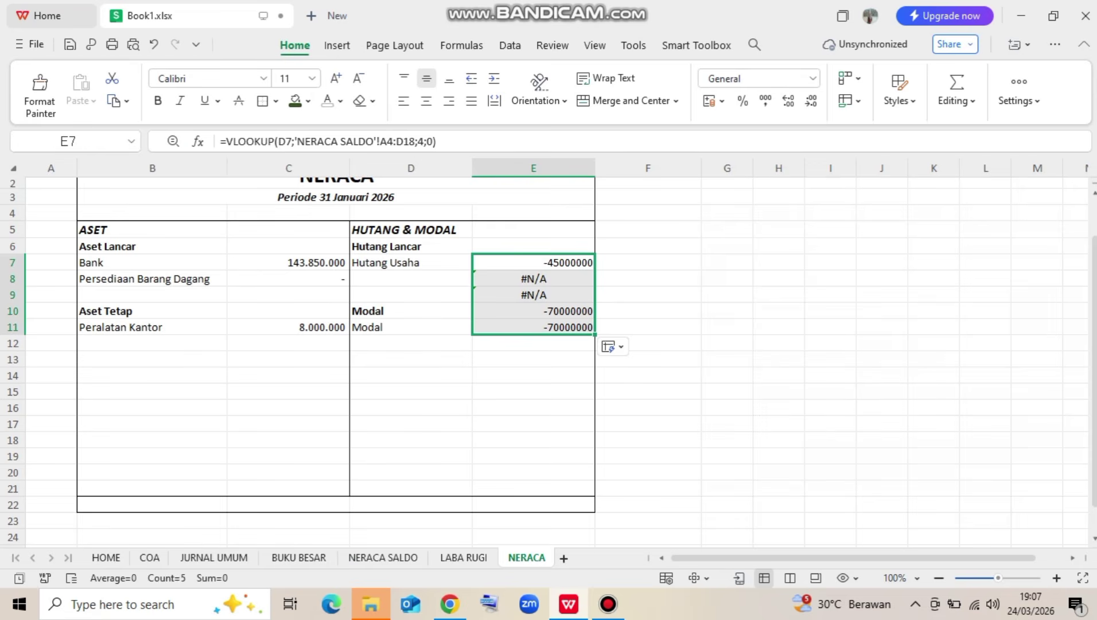
pyautogui.moveTo(545, 280); pyautogui.dragTo(545, 311)
pyautogui.press('Delete')
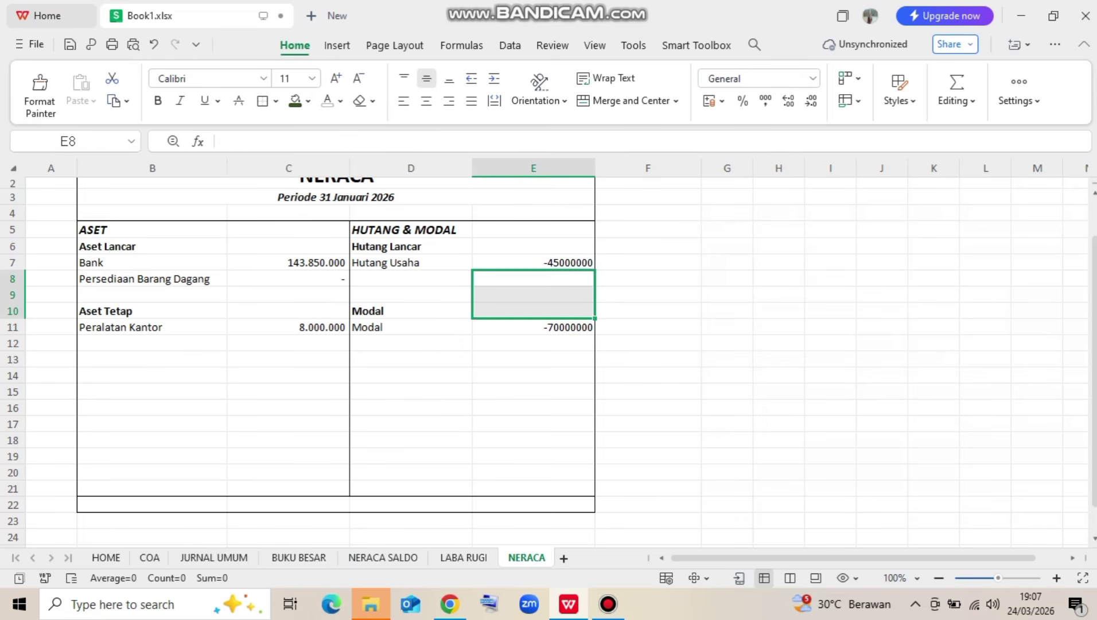
# Format column E as Accounting with 0 decimal places and no currency symbol
pyautogui.moveTo(545, 263); pyautogui.dragTo(545, 327)
pyautogui.click(539, 168)
pyautogui.click(812, 78)
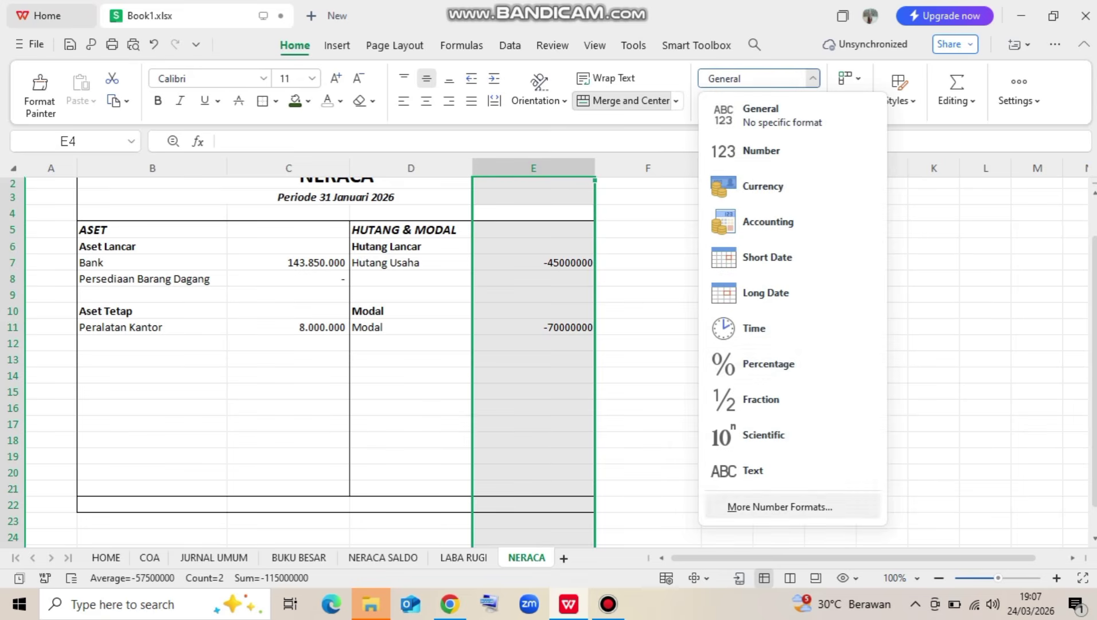
pyautogui.click(780, 507)
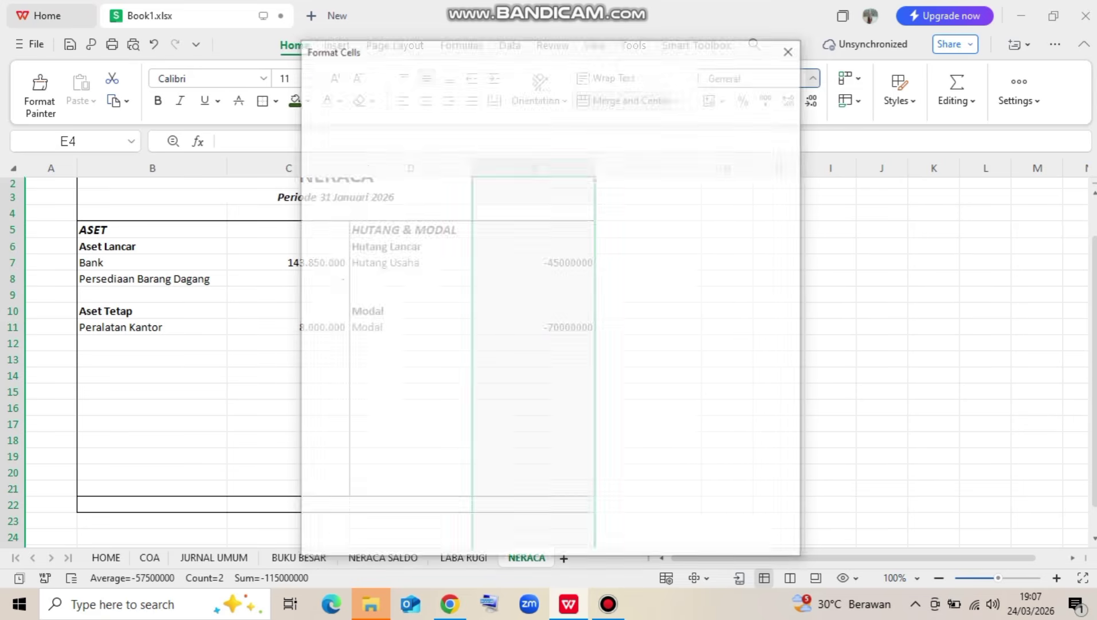
pyautogui.click(358, 210)
pyautogui.click(767, 224)
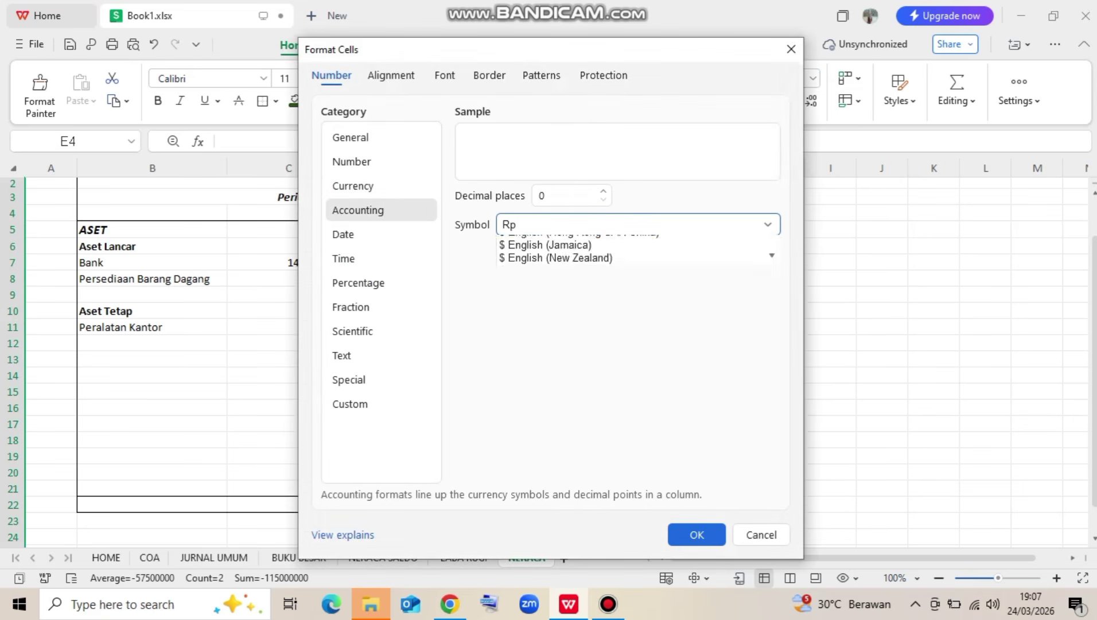
pyautogui.moveTo(771, 342); pyautogui.dragTo(772, 262)
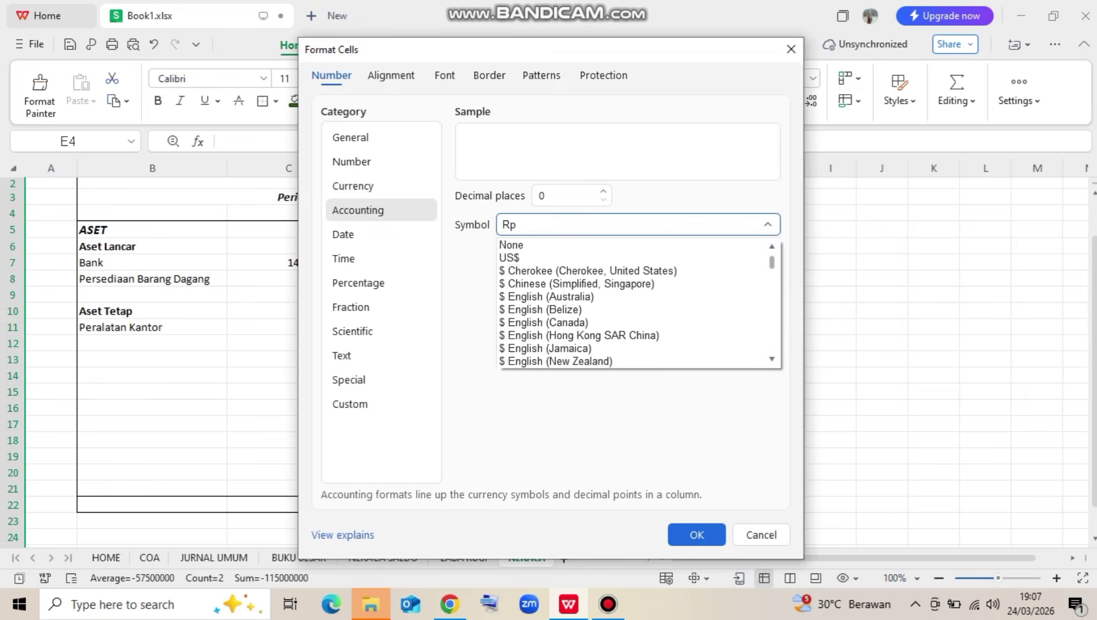
pyautogui.click(631, 245)
pyautogui.click(697, 534)
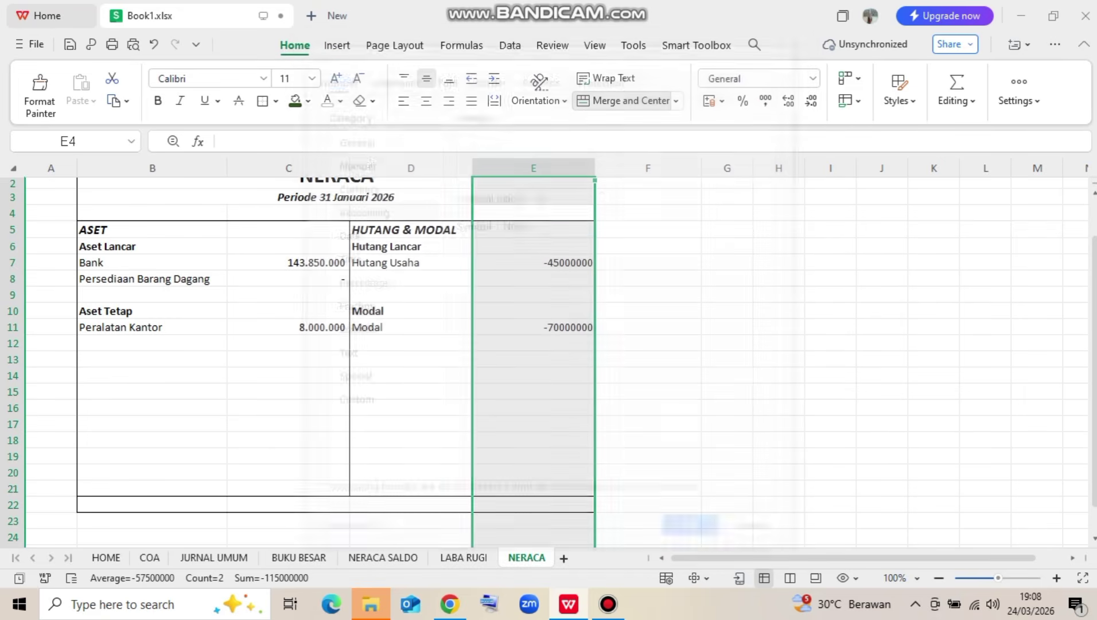
# Append *-1 to the VLOOKUP formulas in E7 and E11 to reverse the signs of the Hutang Usaha and Modal balances
pyautogui.click(534, 263)
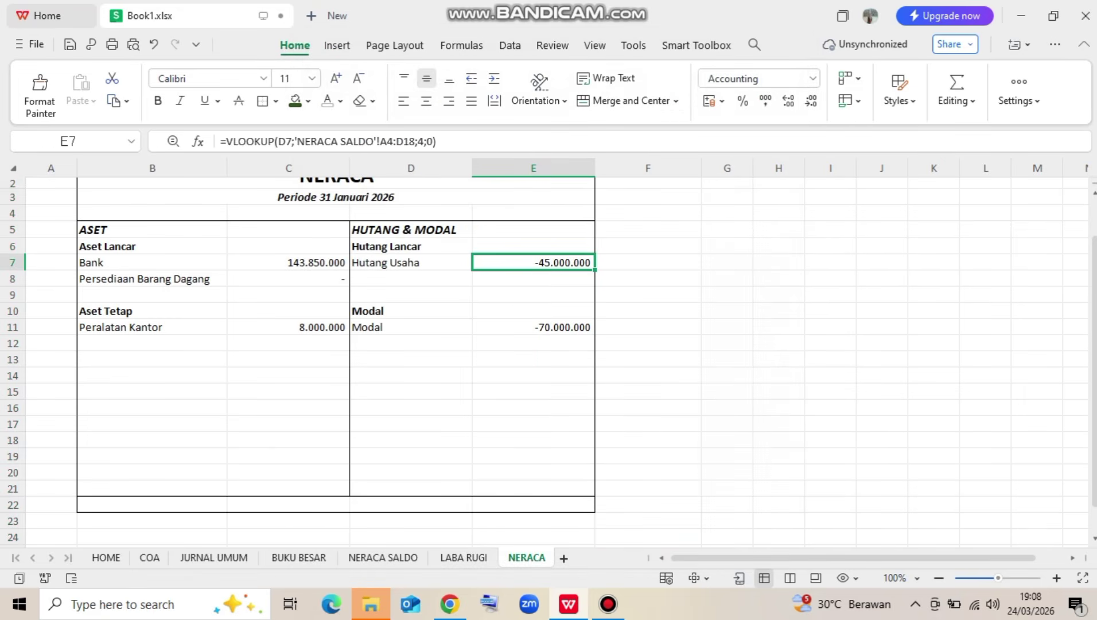
pyautogui.press('F2')
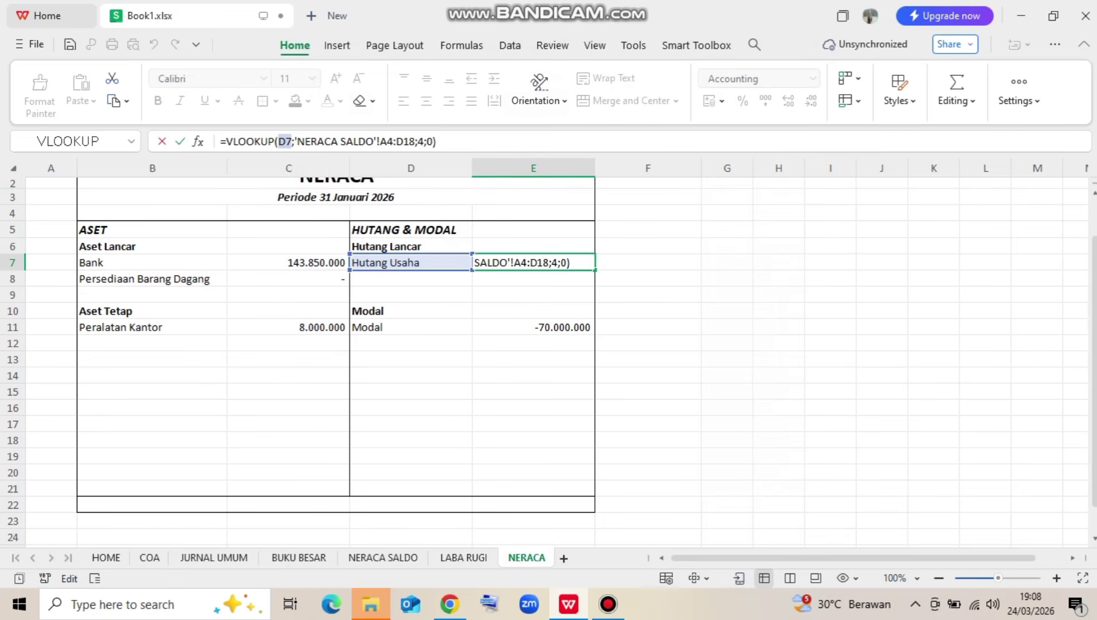
pyautogui.write('*-1')
pyautogui.press('Return')
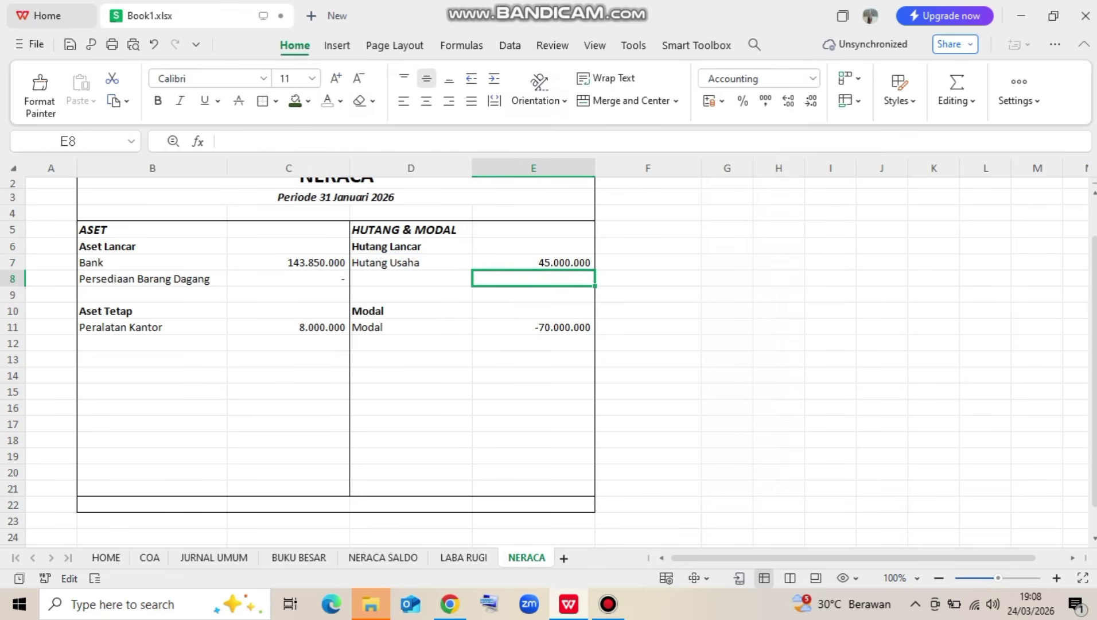
pyautogui.click(533, 327)
pyautogui.press('F2')
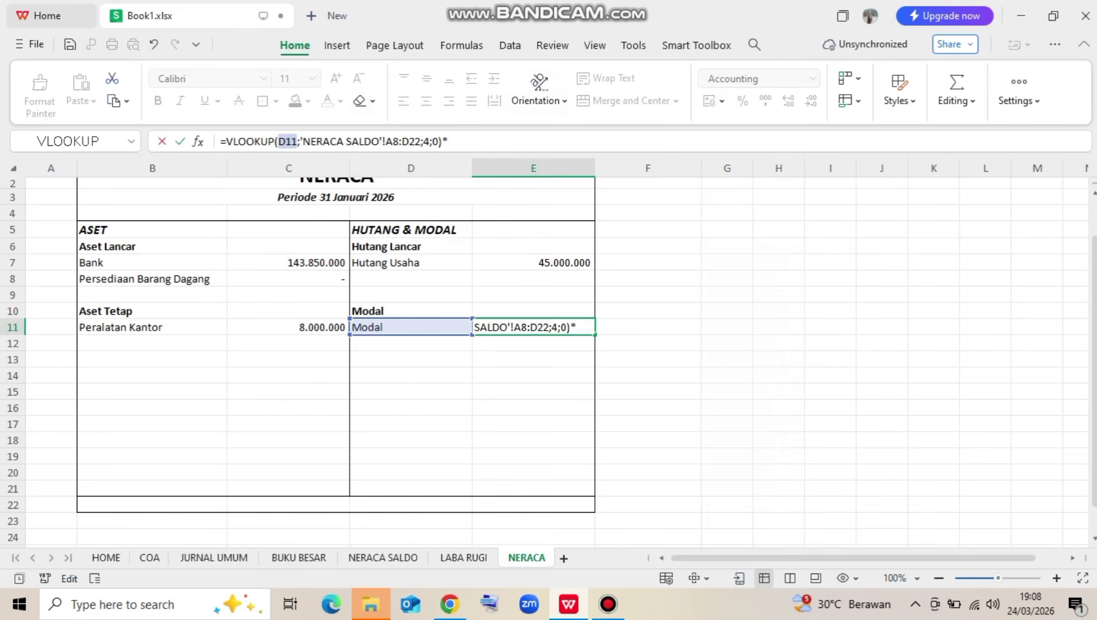
pyautogui.write('*-1')
pyautogui.press('Return')
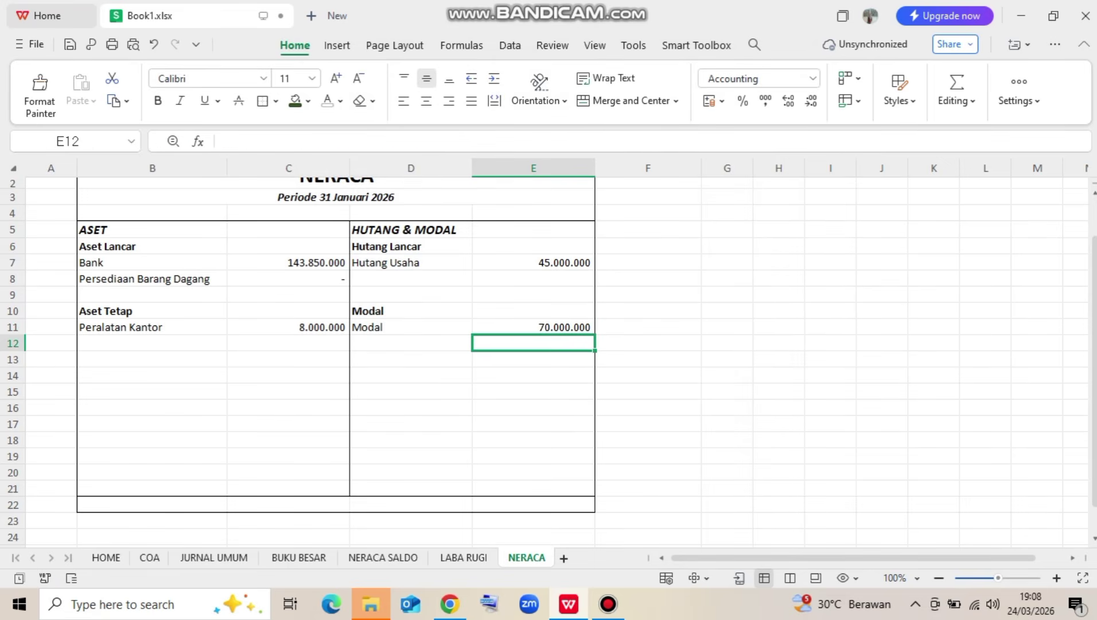
# Total the asset amounts C7:C11 with a SUM formula in C22
pyautogui.click(288, 505)
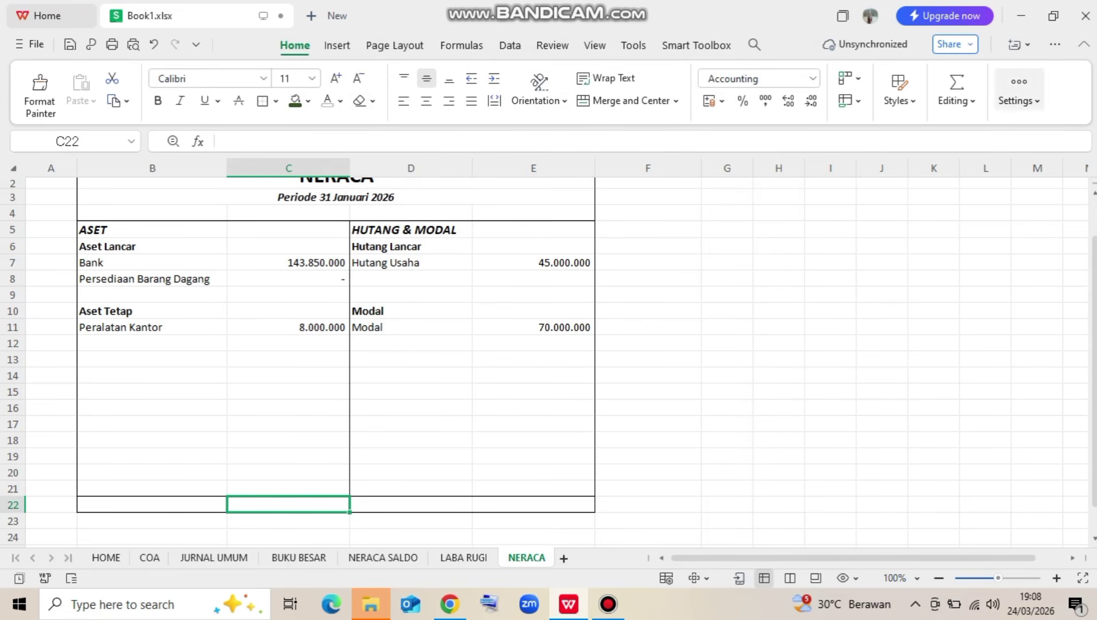
pyautogui.click(956, 89)
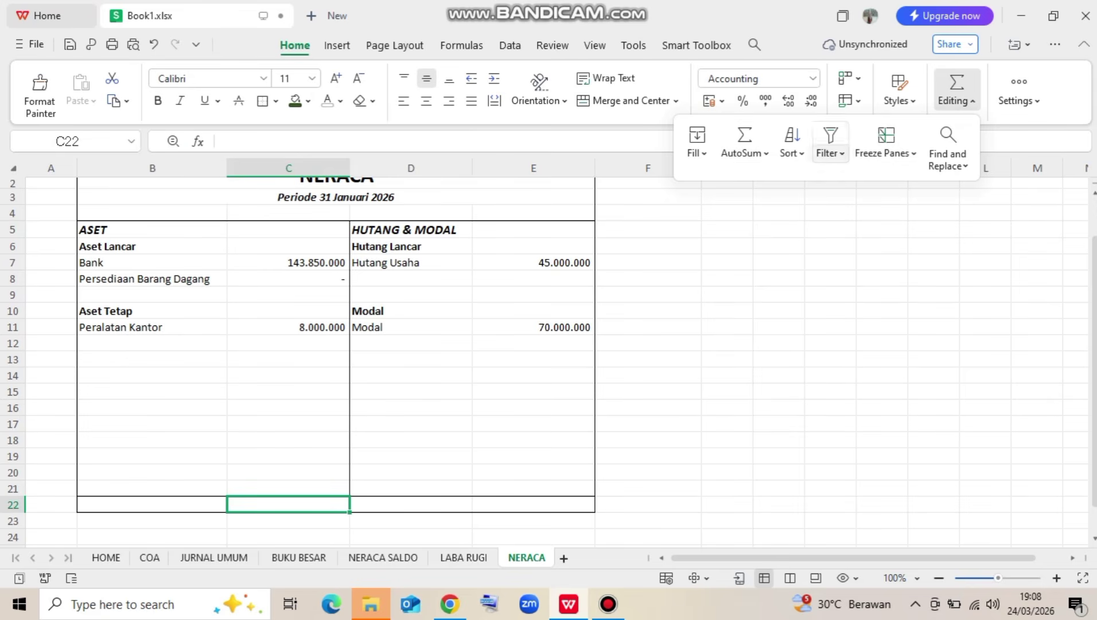
pyautogui.click(744, 140)
pyautogui.moveTo(287, 262); pyautogui.dragTo(321, 330)
pyautogui.press('Return')
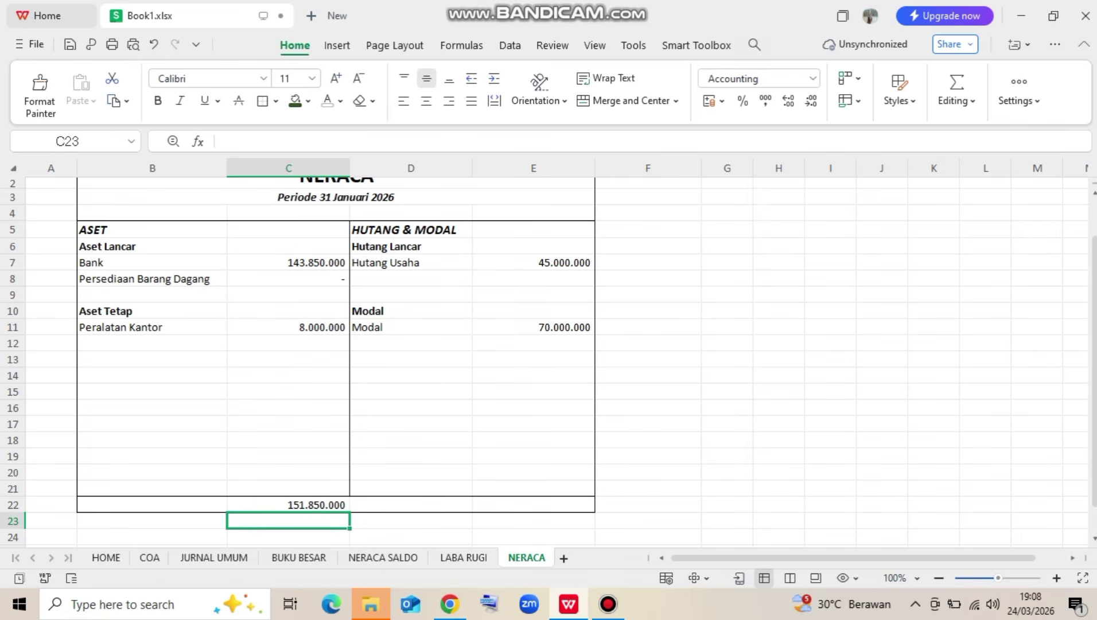
# Total the liability and equity amounts E7:E11 with a SUM formula in E22
pyautogui.click(534, 505)
pyautogui.click(957, 91)
pyautogui.click(744, 141)
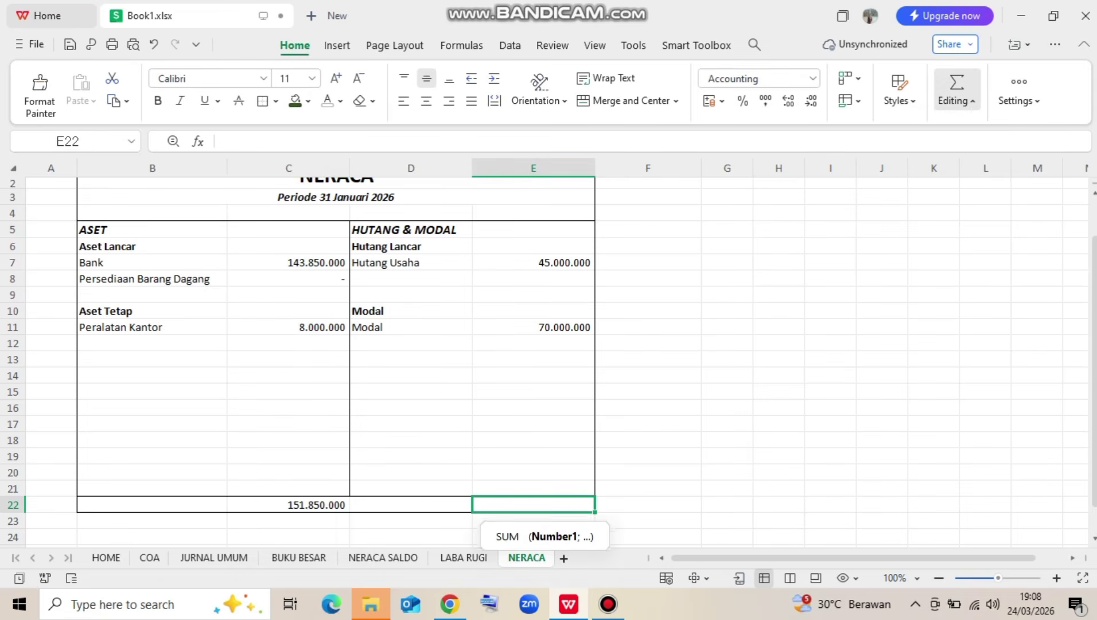
pyautogui.moveTo(534, 263); pyautogui.dragTo(574, 328)
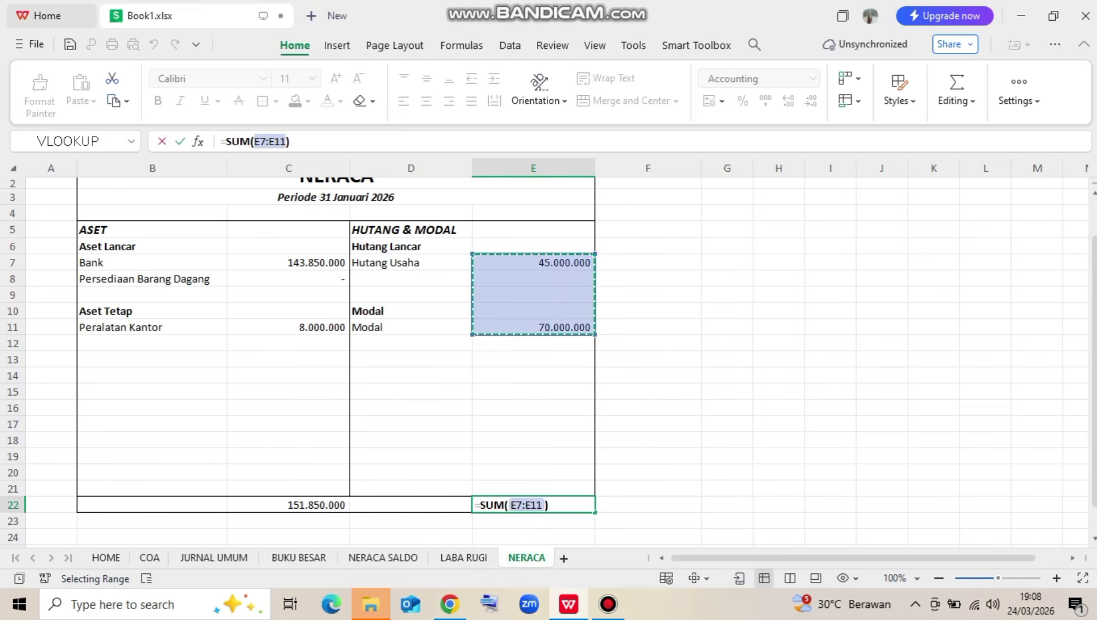
pyautogui.press('Return')
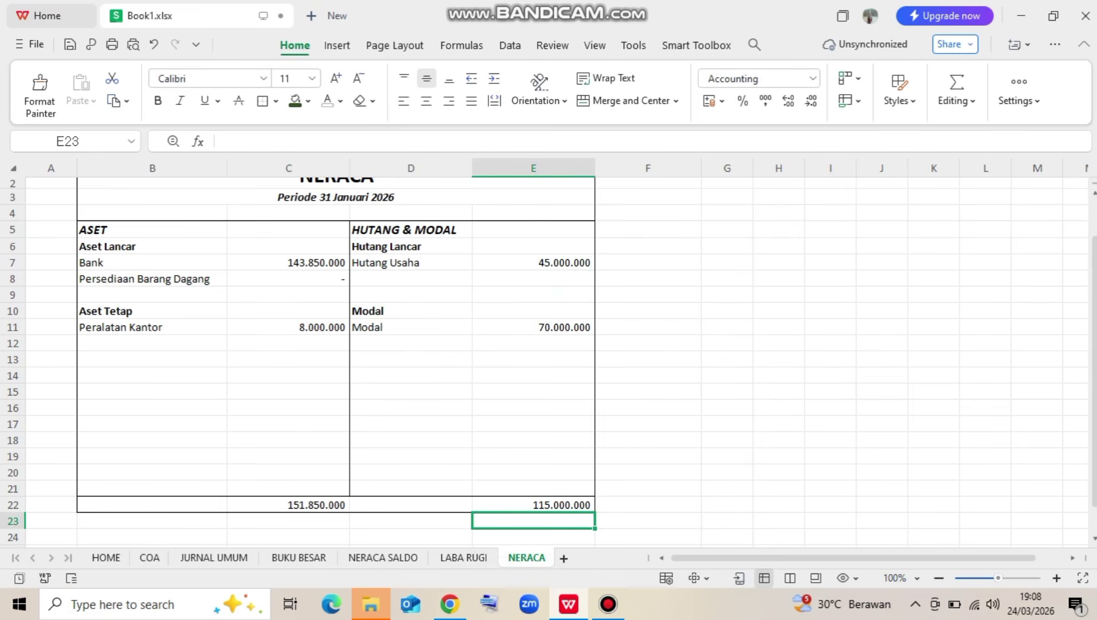
pyautogui.click(533, 505)
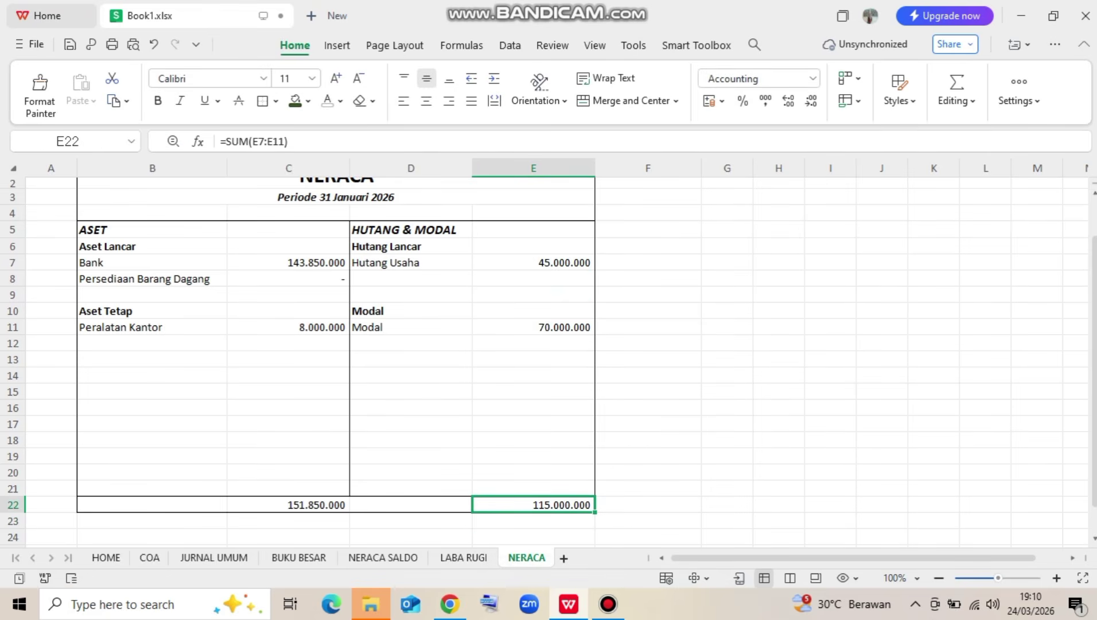
# Add the label Laba Tahun Berjalan in D12, directly below the Modal entry
pyautogui.click(411, 343)
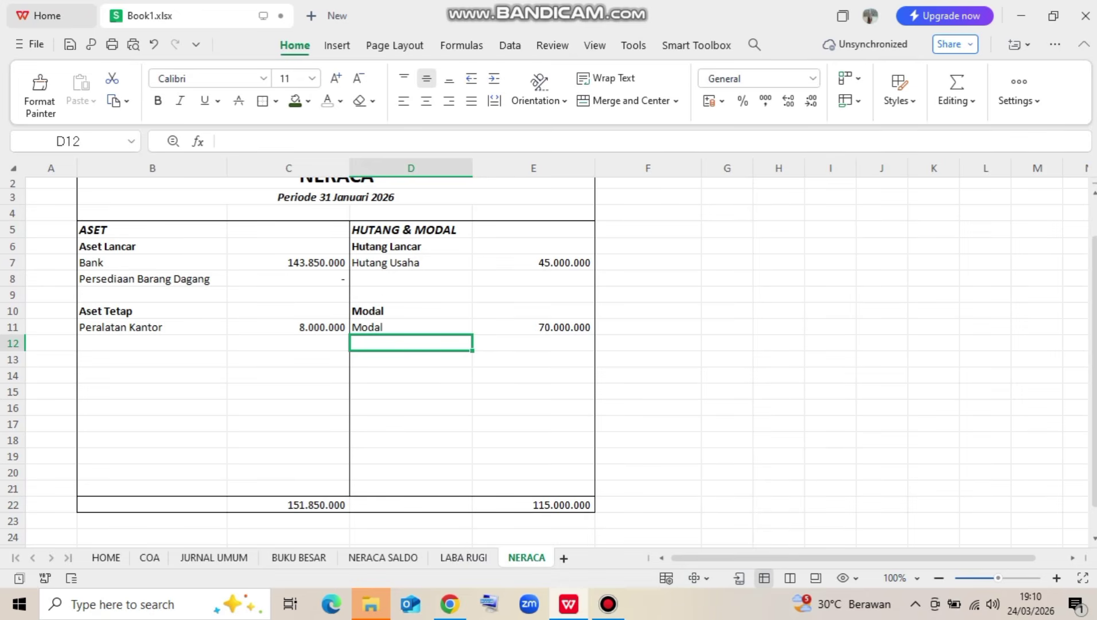
pyautogui.write('Laba Tahun')
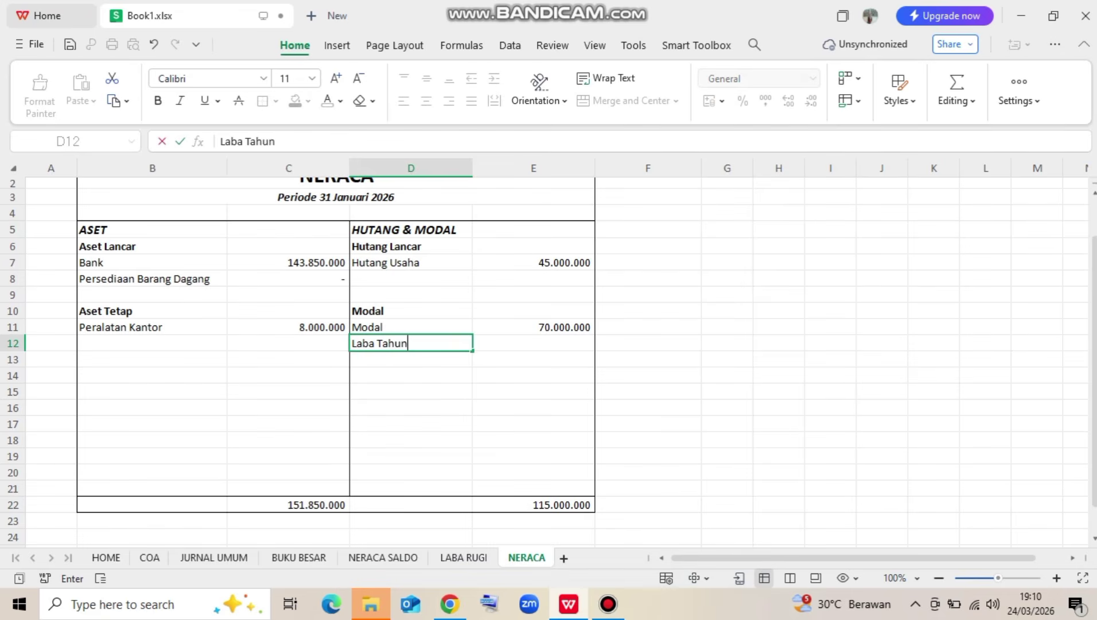
pyautogui.press('BackSpace')
pyautogui.press('BackSpace')
pyautogui.press('BackSpace')
pyautogui.press('BackSpace')
pyautogui.press('BackSpace')
pyautogui.press('BackSpace')
pyautogui.write('D')
pyautogui.press('BackSpace')
pyautogui.press('BackSpace')
pyautogui.write('Tahun D')
pyautogui.press('BackSpace')
pyautogui.press('BackSpace')
pyautogui.write('Berjala')
pyautogui.press('BackSpace')
pyautogui.press('BackSpace')
pyautogui.write('lan')
pyautogui.press('Return')
# Link E12 to the Laba Bersih amount in cell D20 of the LABA RUGI sheet
pyautogui.click(534, 344)
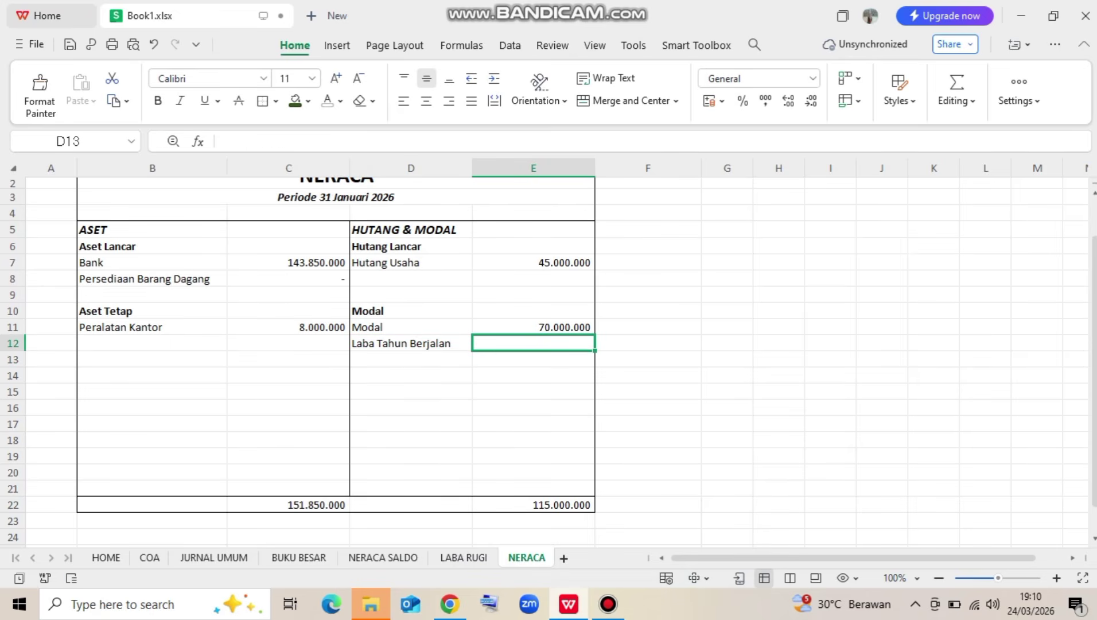
pyautogui.click(463, 558)
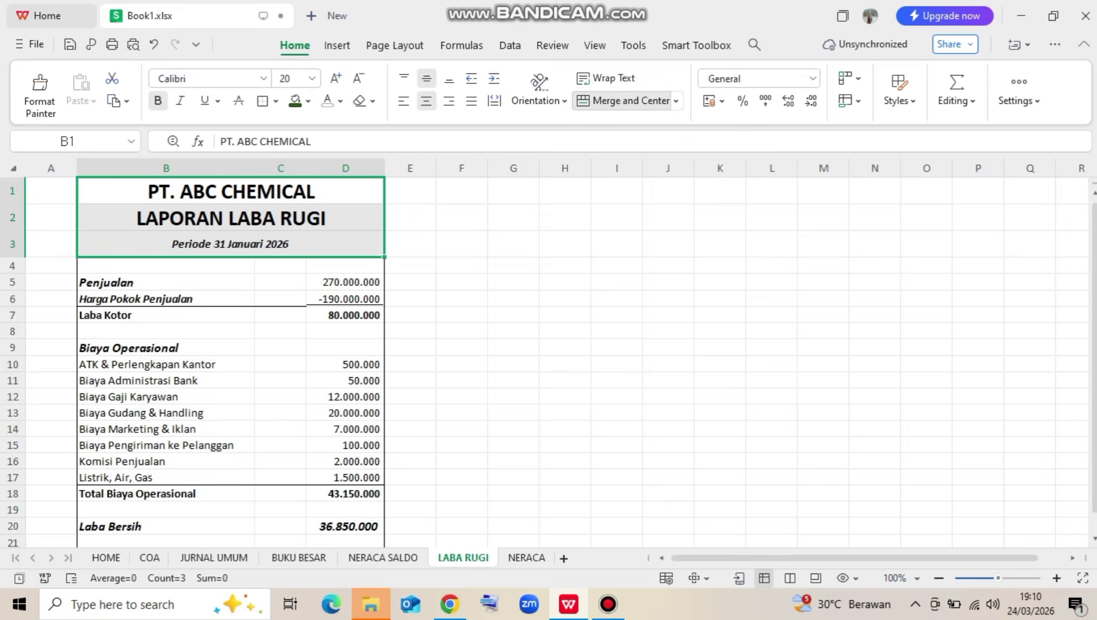
pyautogui.scroll(-2, 230, 356)
pyautogui.click(345, 397)
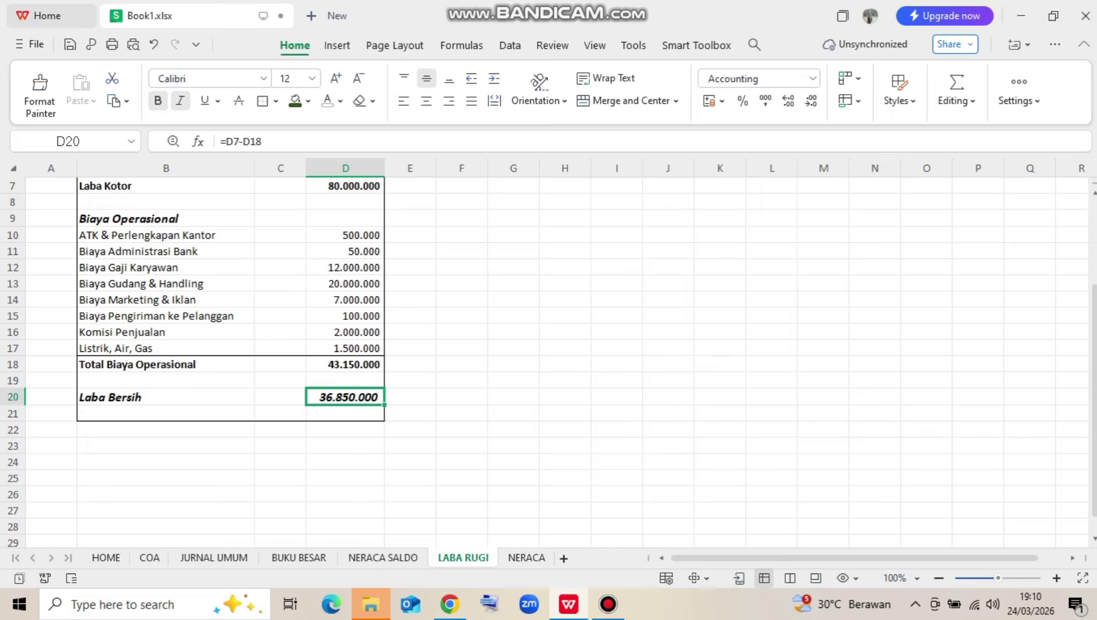
pyautogui.click(526, 557)
pyautogui.write('=')
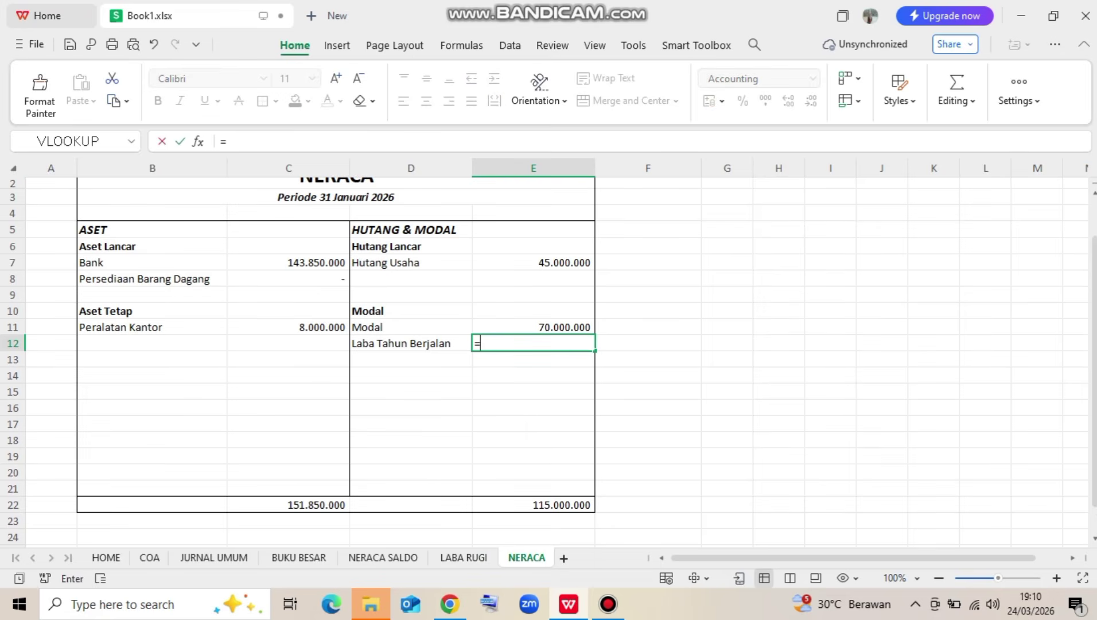
pyautogui.click(463, 558)
pyautogui.click(345, 397)
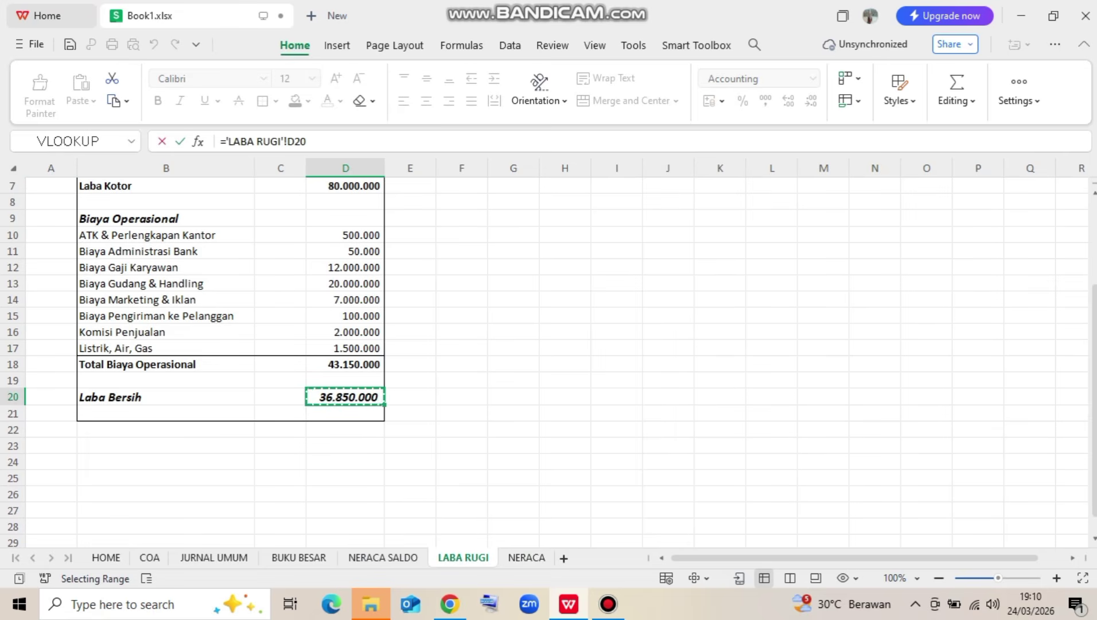
pyautogui.press('Return')
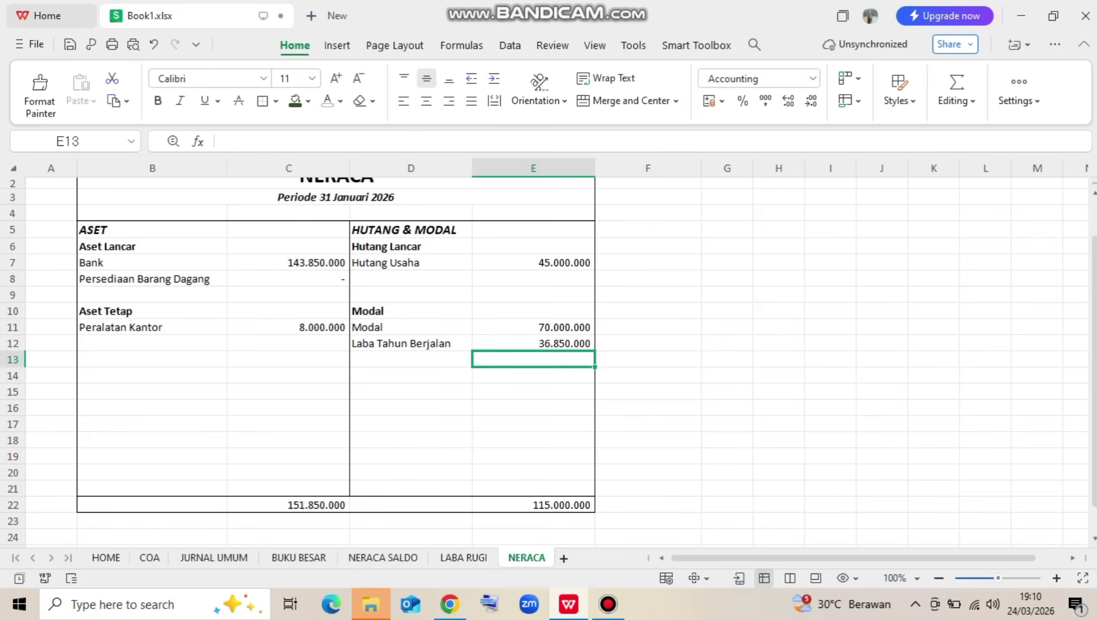
# Replace the E22 total with a SUM formula over E7:E12 that includes Laba Tahun Berjalan
pyautogui.click(533, 505)
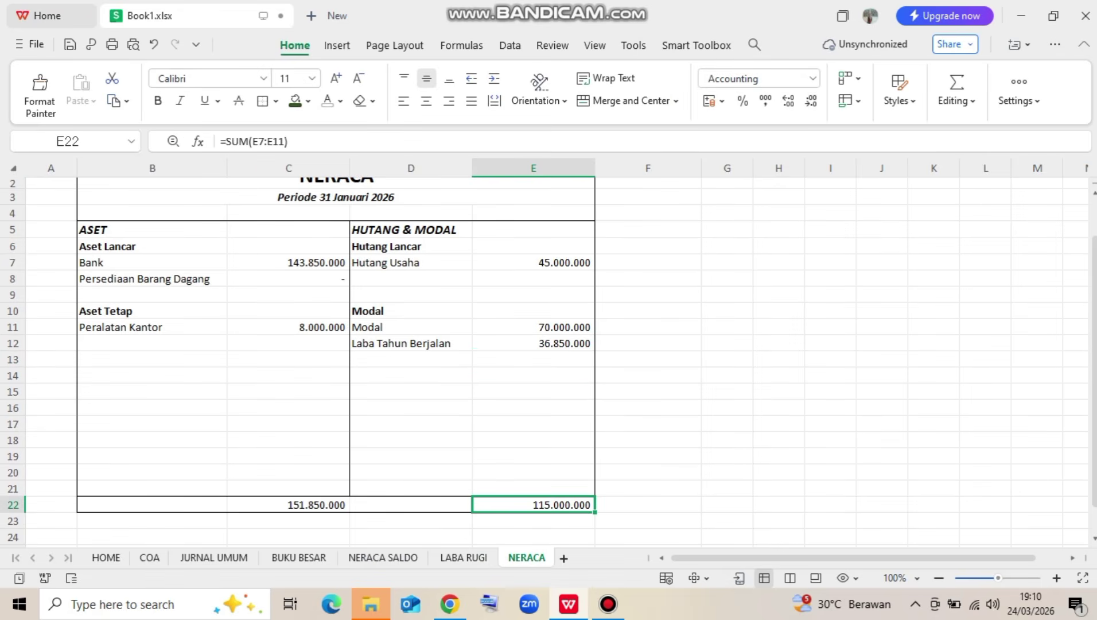
pyautogui.click(956, 91)
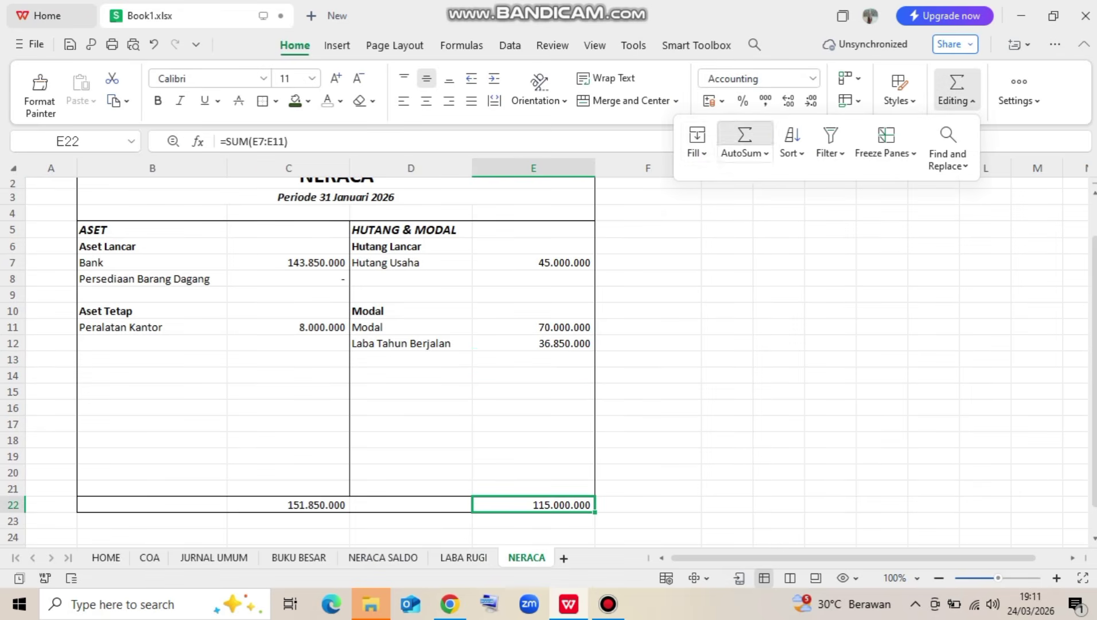
pyautogui.click(744, 138)
pyautogui.moveTo(551, 262); pyautogui.dragTo(551, 343)
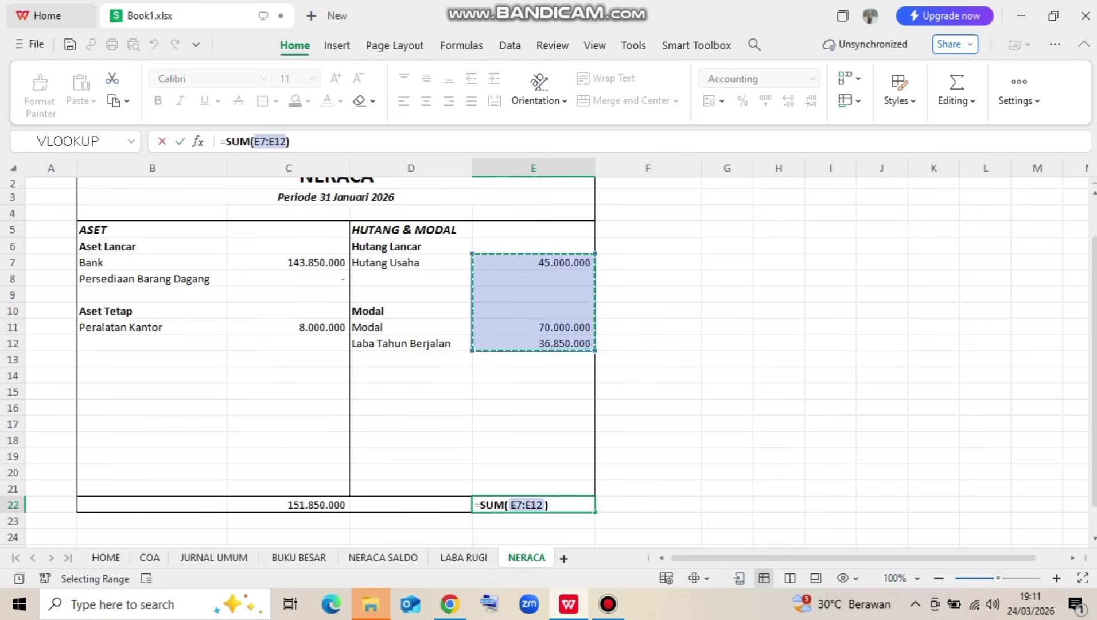
pyautogui.press('Return')
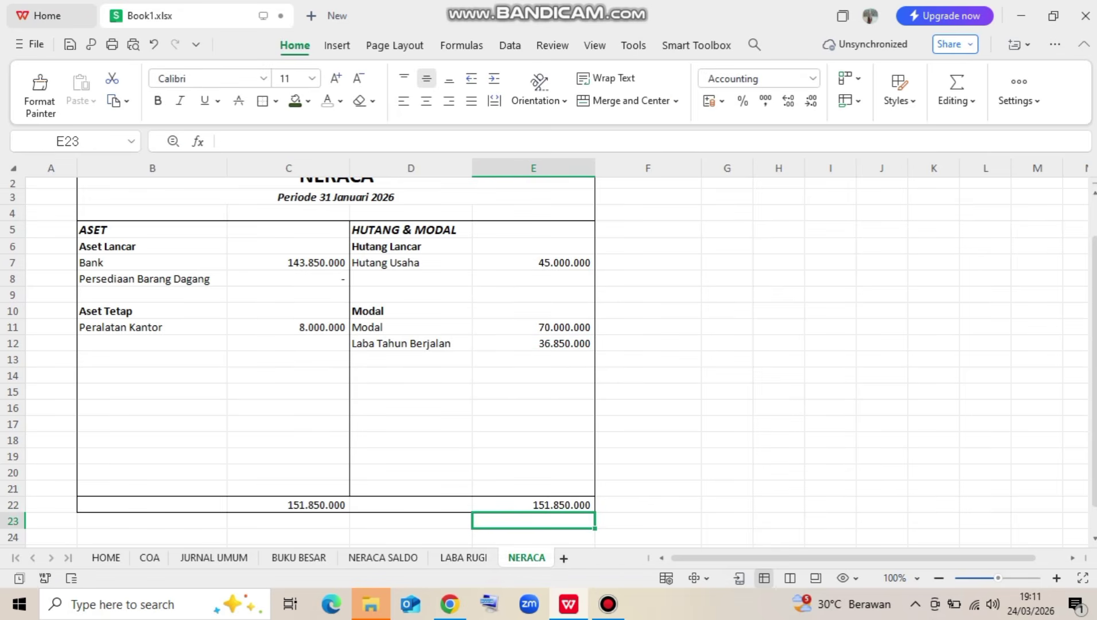
# Make the row 22 totals in C22:E22 bold and set their font size to 12
pyautogui.click(288, 504)
pyautogui.hotkey('shift', 'Left')
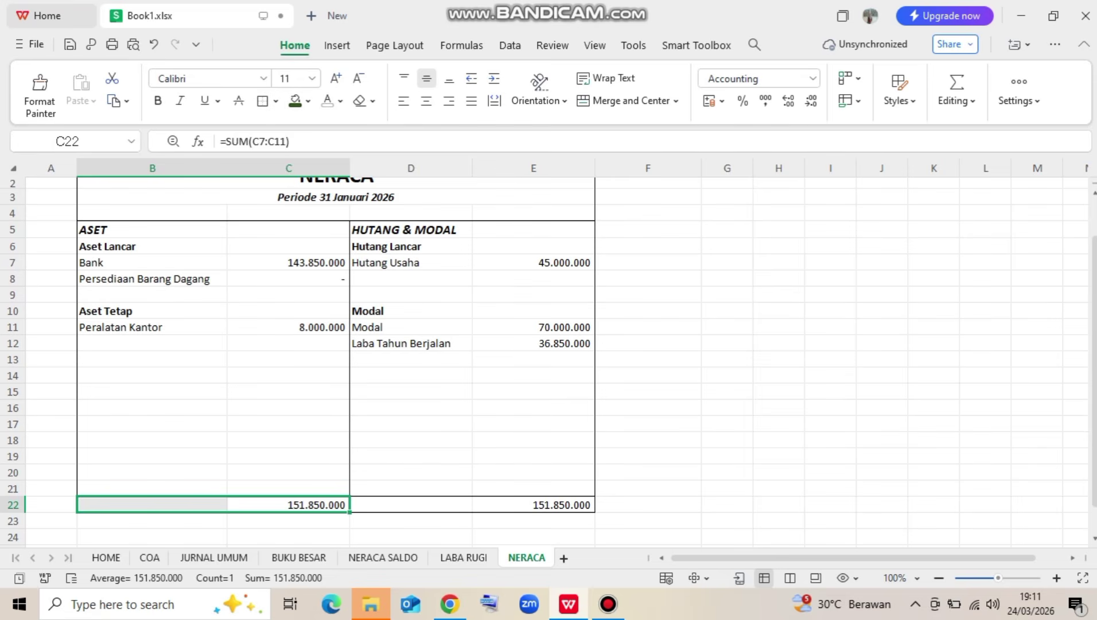
pyautogui.moveTo(533, 504); pyautogui.dragTo(288, 505)
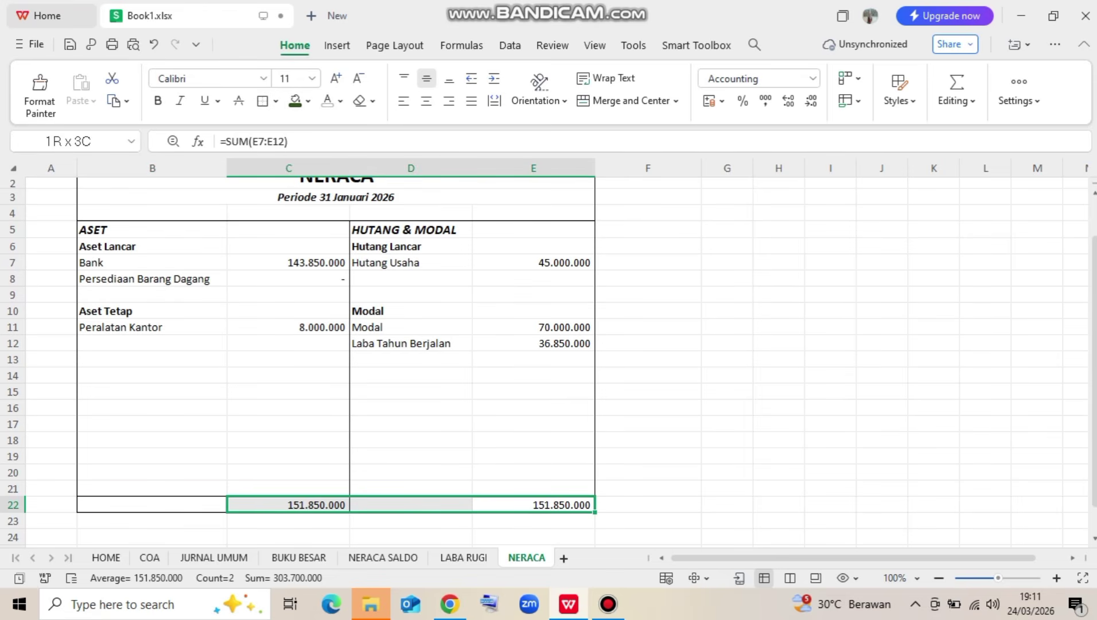
pyautogui.hotkey('ctrl', 'b')
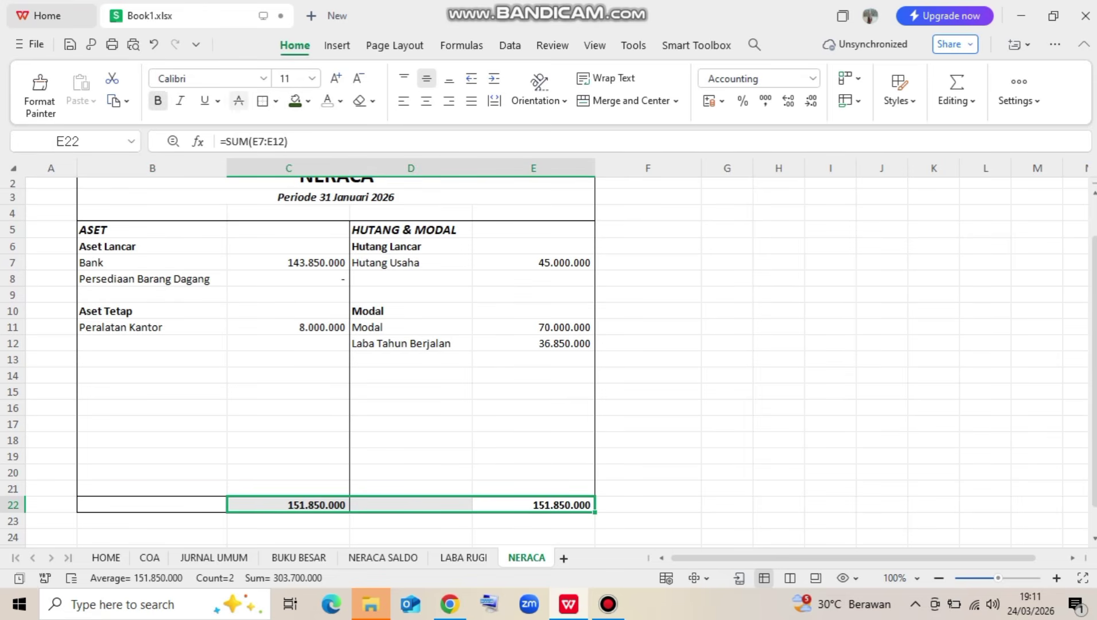
pyautogui.click(336, 78)
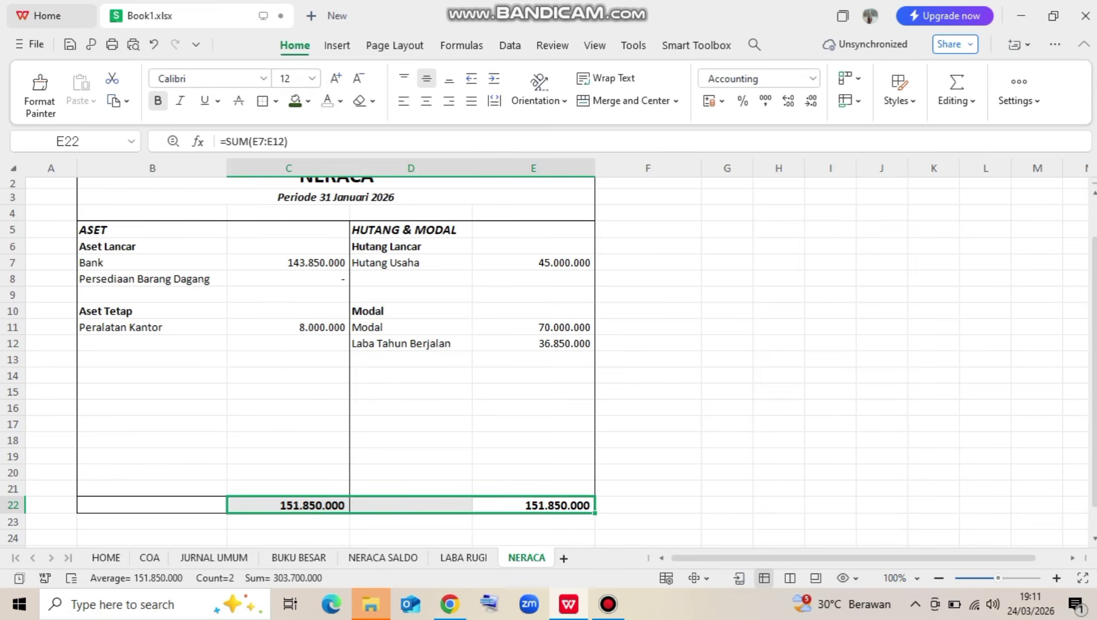
pyautogui.click(534, 424)
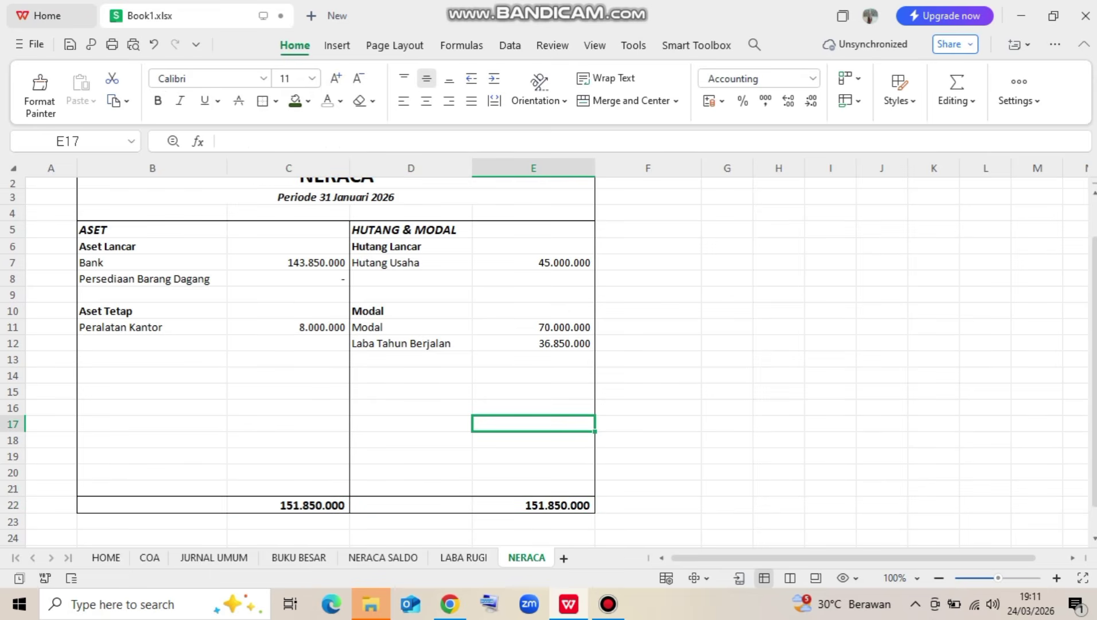
# Review the Laba Bersih figure on the LABA RUGI sheet against the completed balance sheet on NERACA
pyautogui.scroll(1, 550, 356)
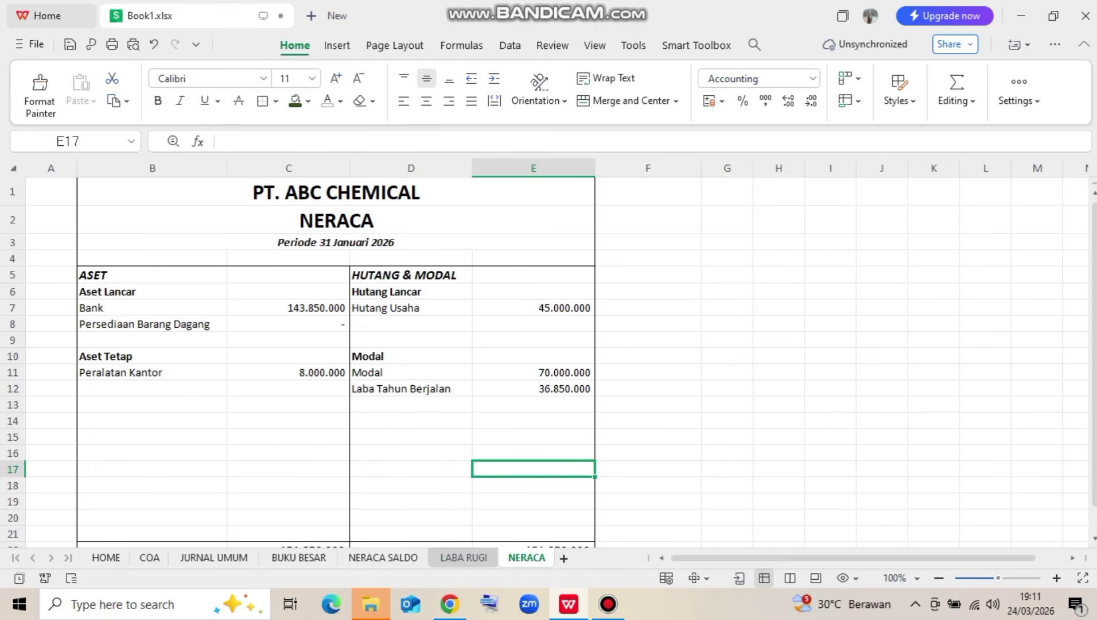
pyautogui.click(463, 557)
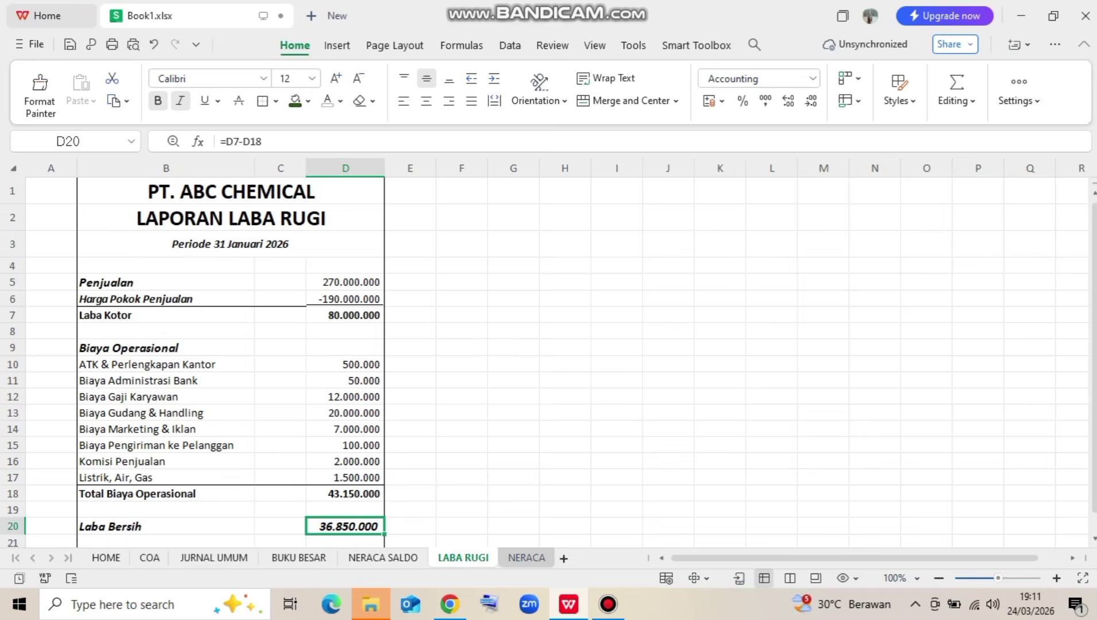
pyautogui.click(526, 557)
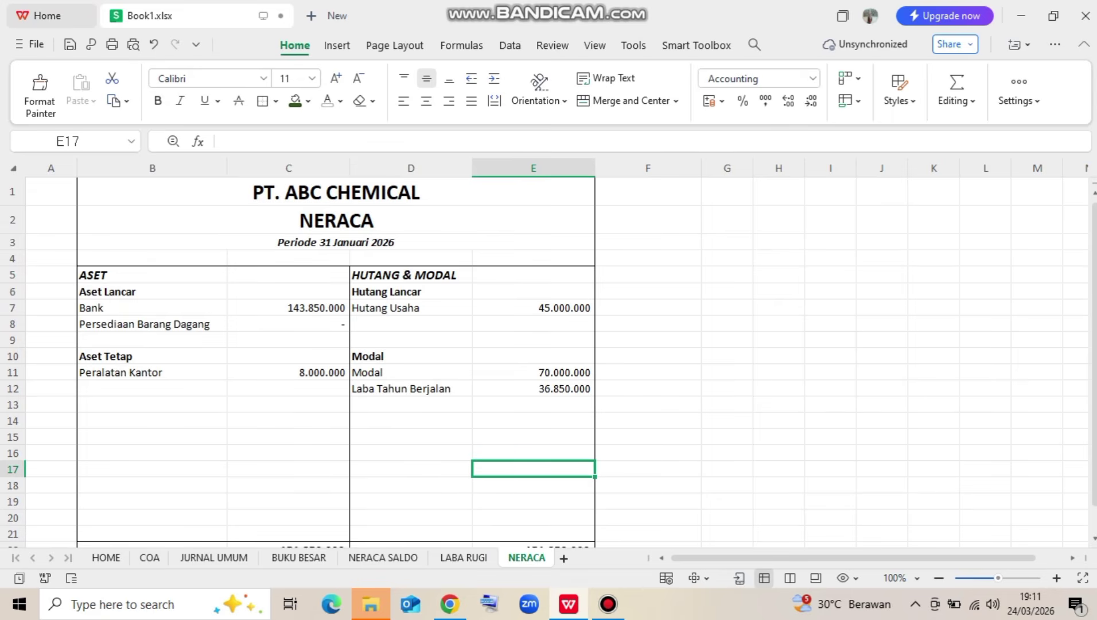
pyautogui.scroll(-2, 344, 355)
pyautogui.scroll(2, 344, 355)
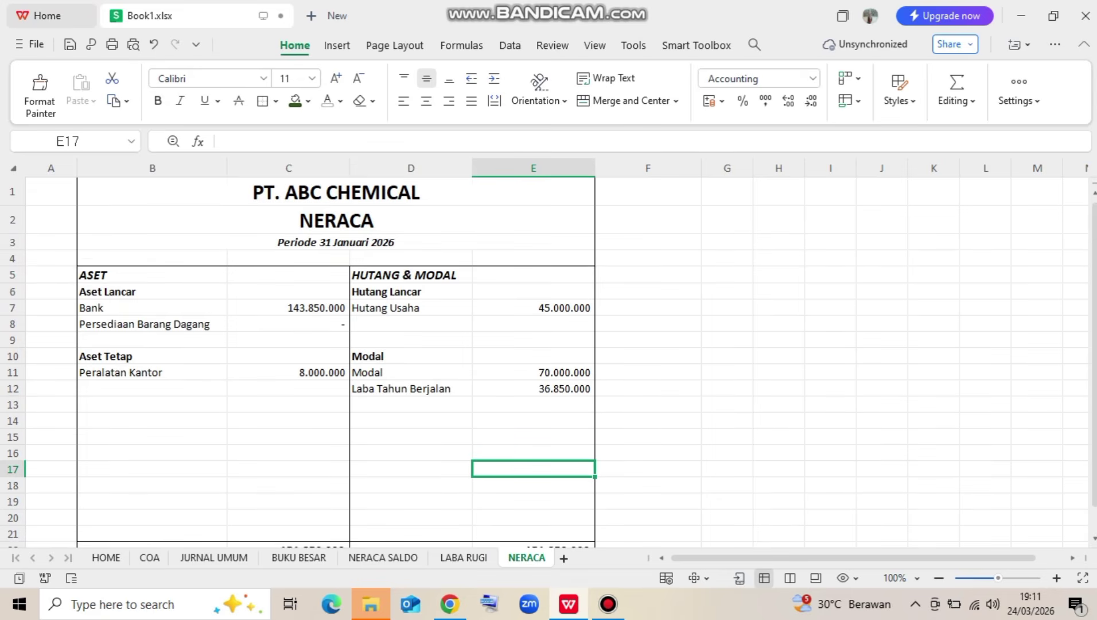